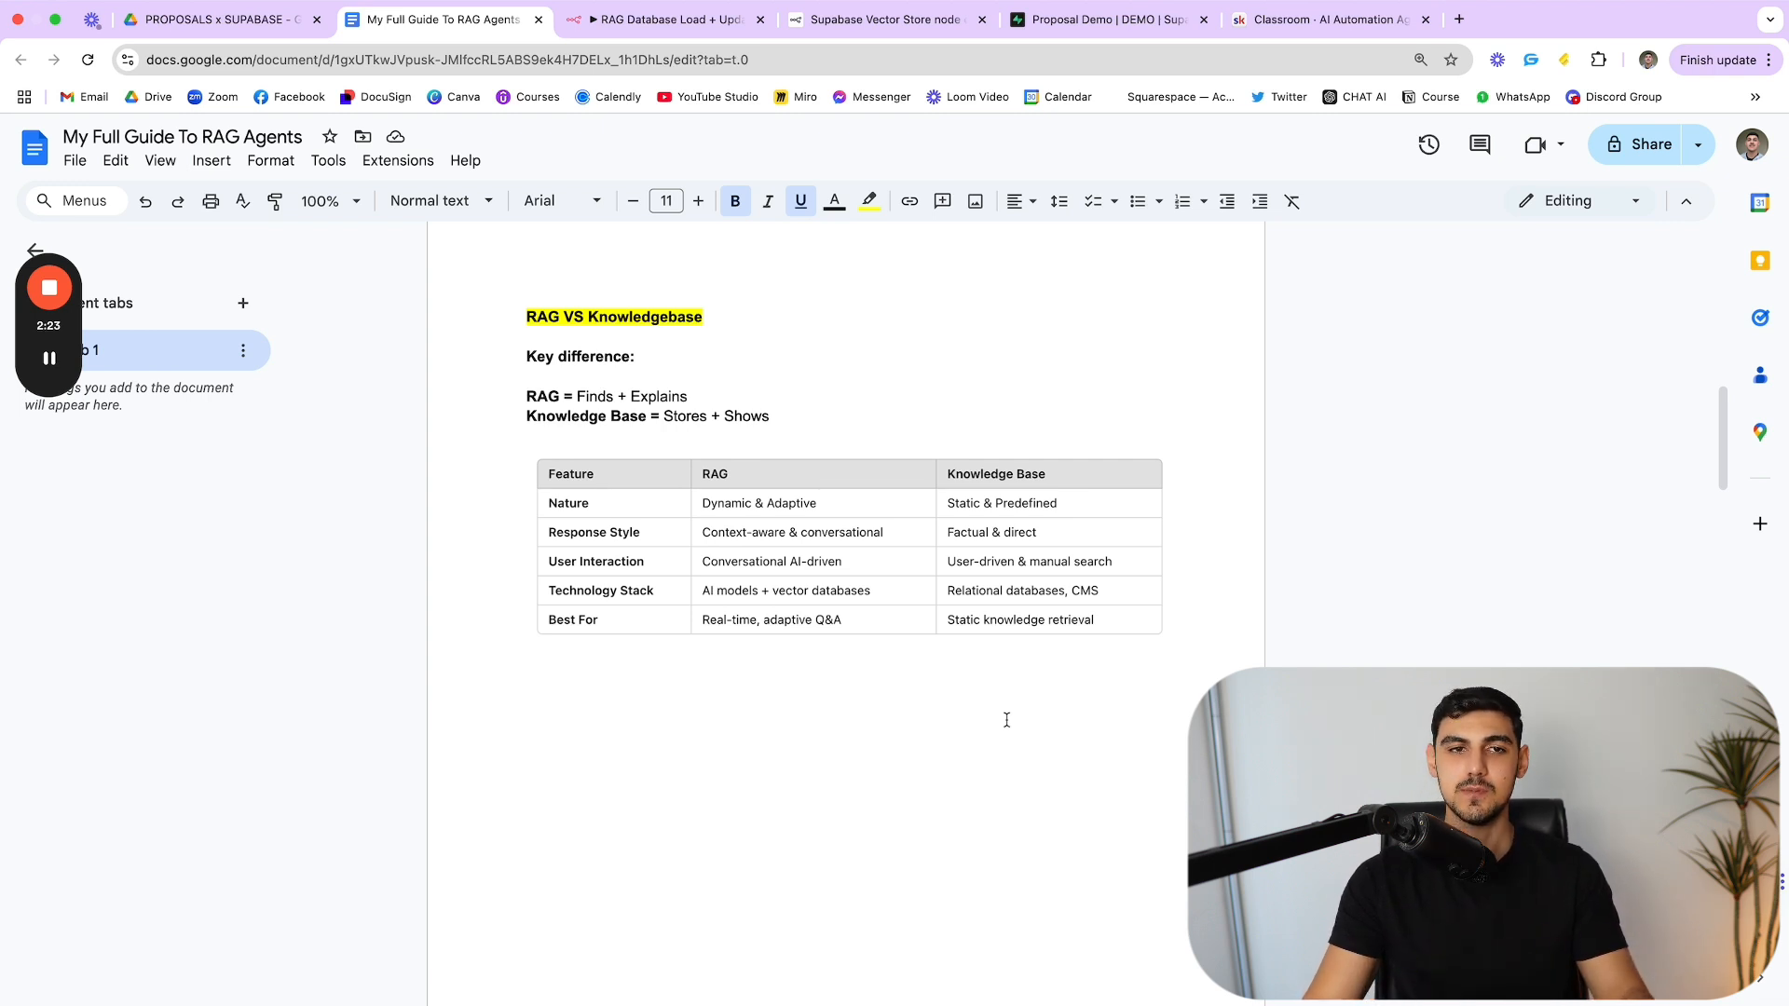
Step: Review the key differences and comparison table in the RAG VS Knowledgebase section, highlighting the definition lines while reading
left_click_drag(527, 396, 779, 417)
left_click(779, 419)
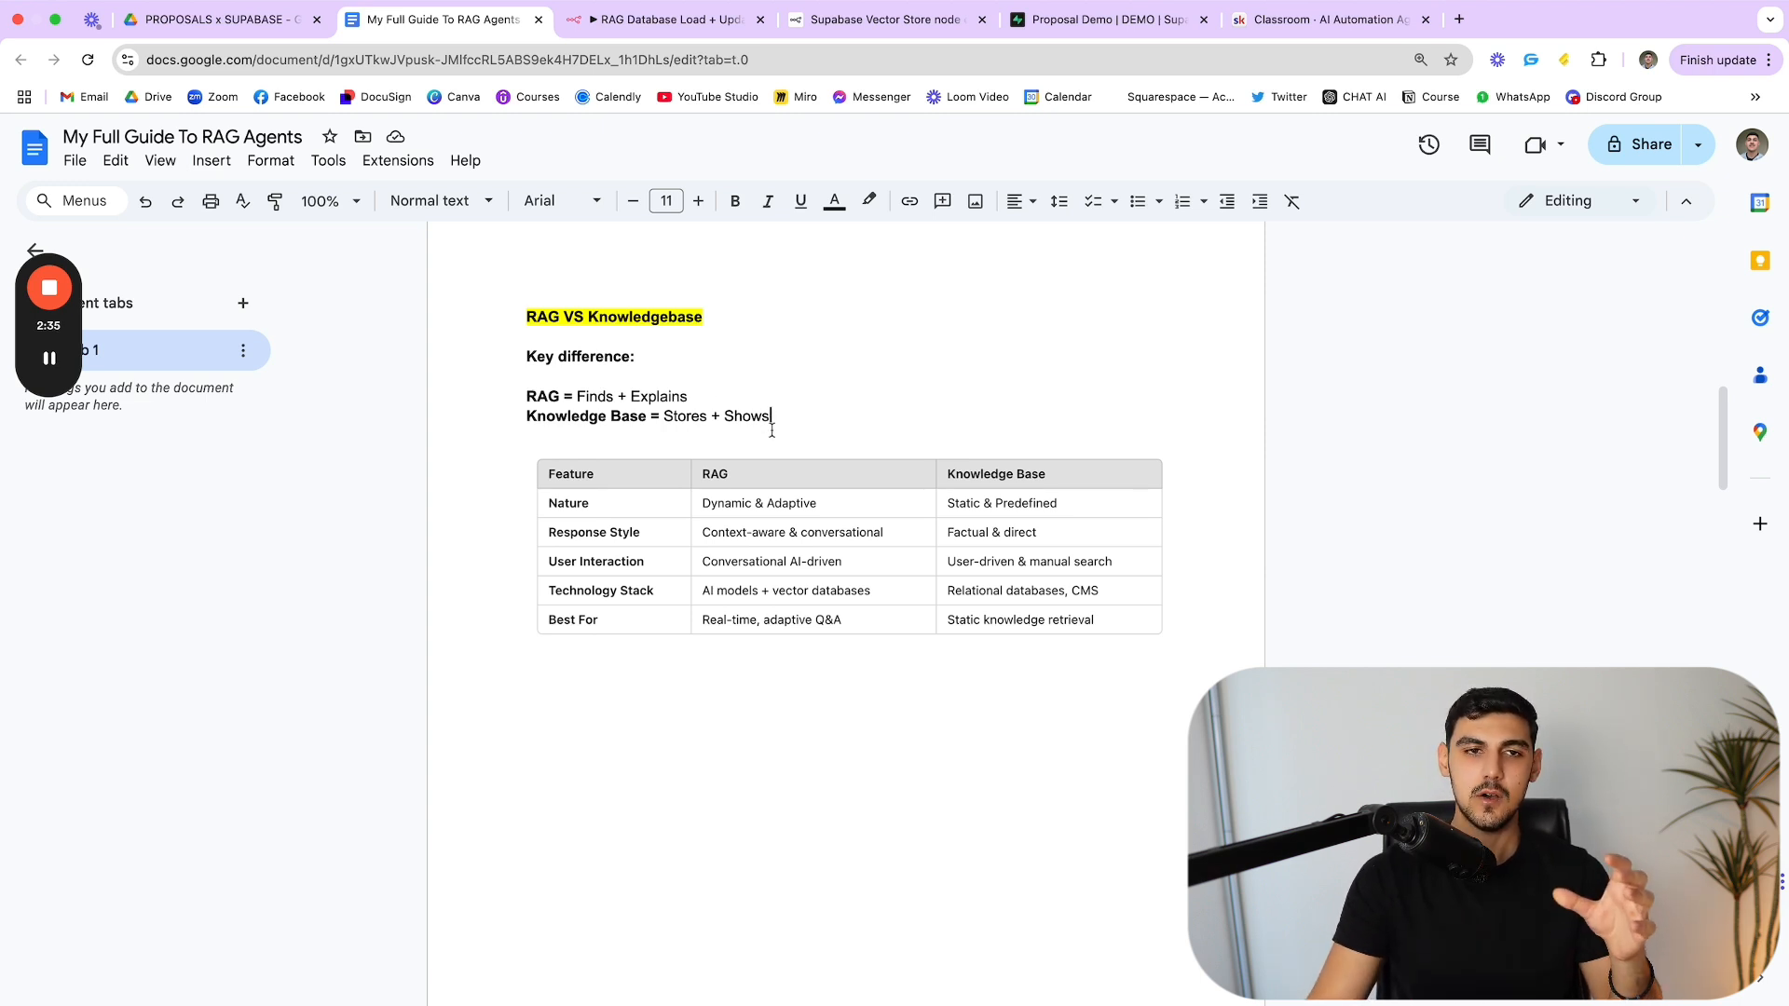
left_click_drag(517, 416, 660, 418)
left_click(660, 419)
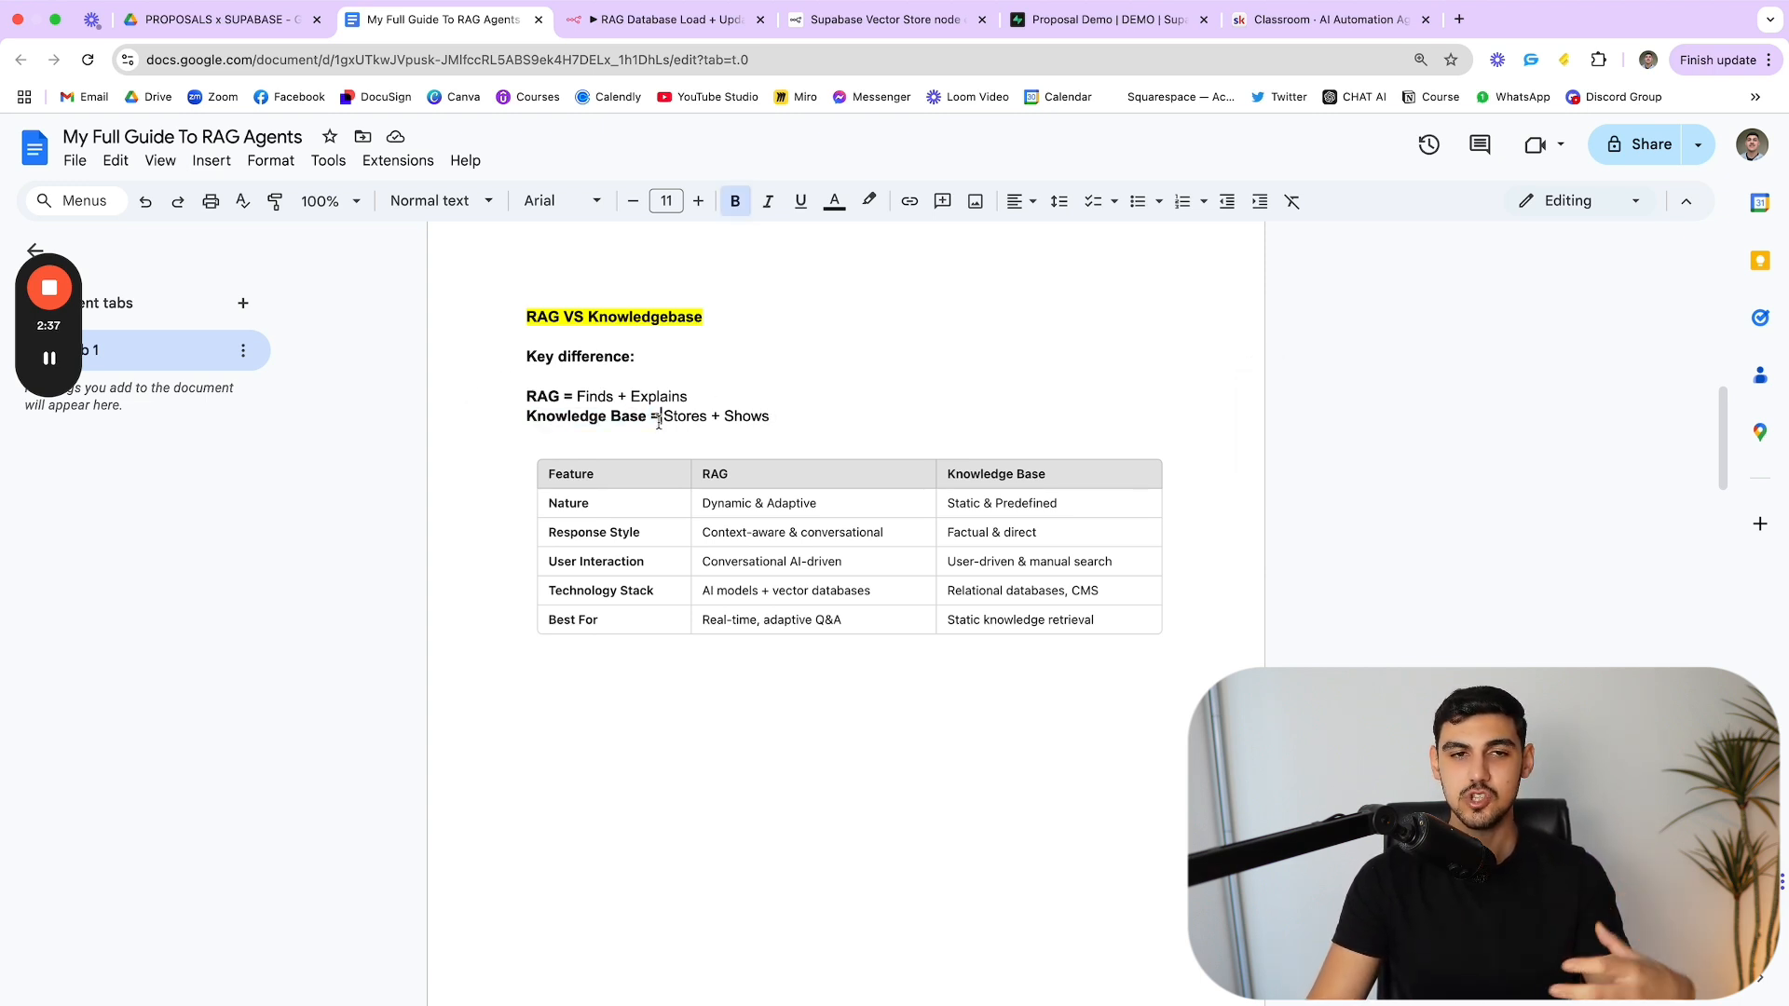
left_click_drag(773, 418, 663, 421)
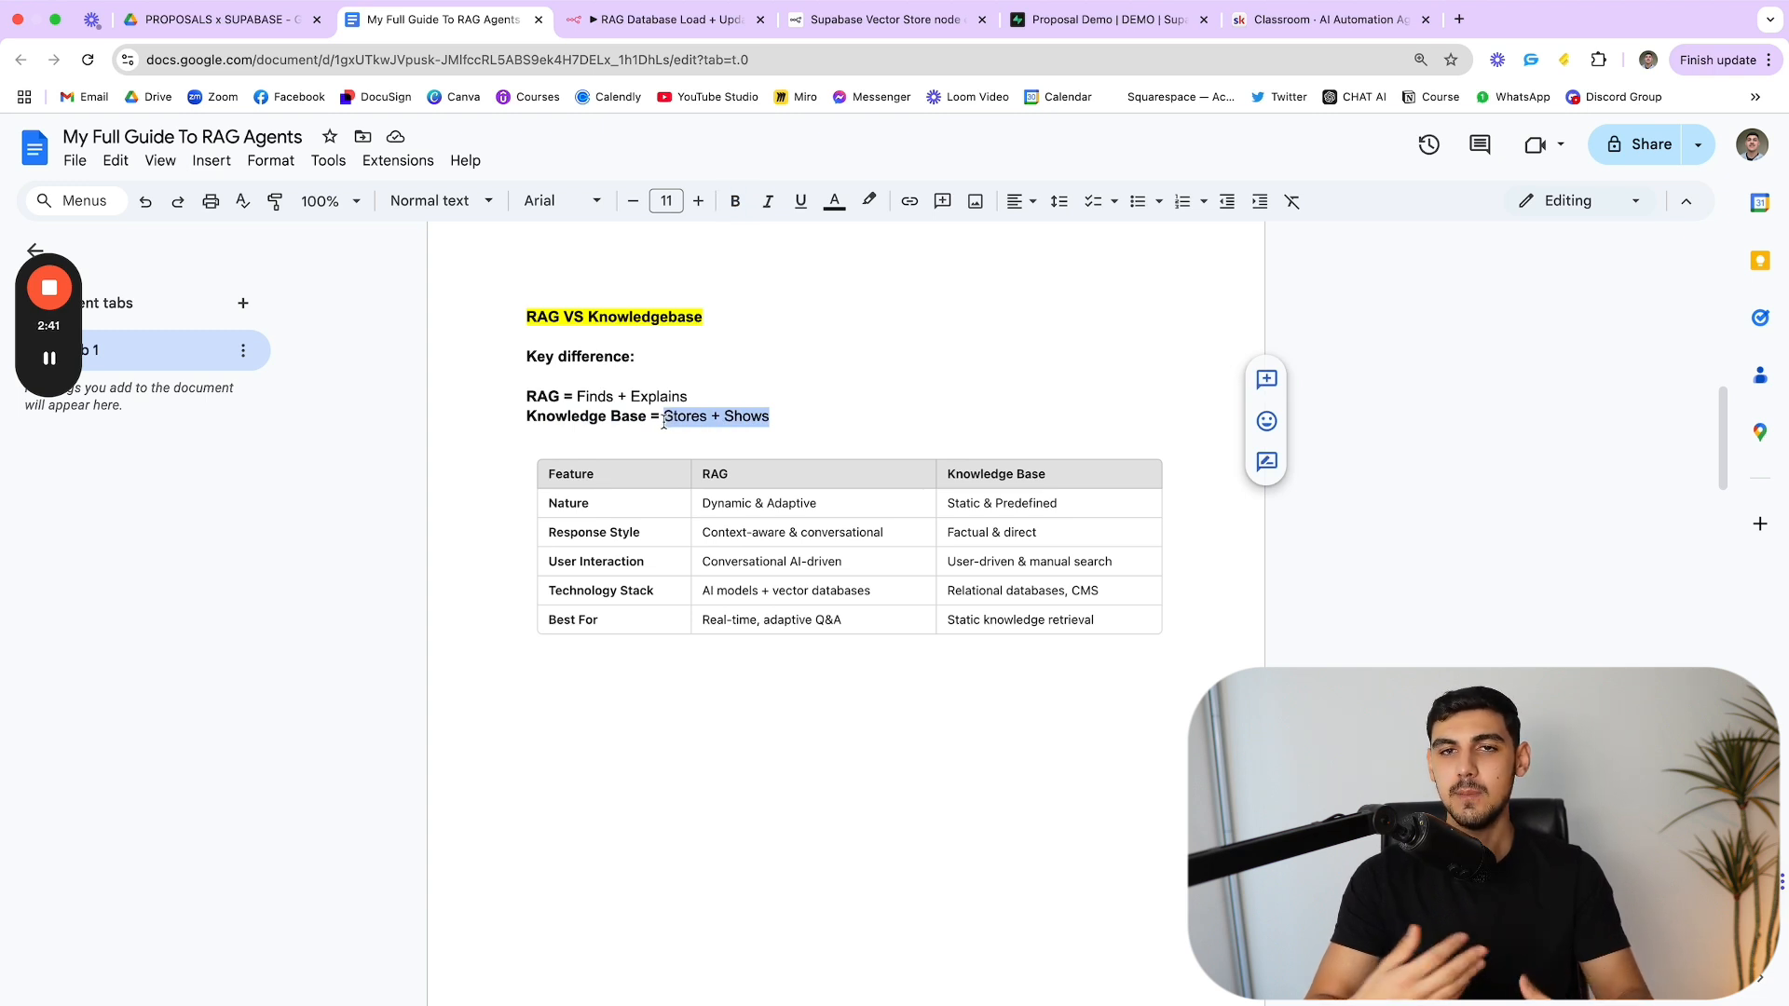
scroll(699, 452, "down", 1)
left_click_drag(770, 400, 528, 337)
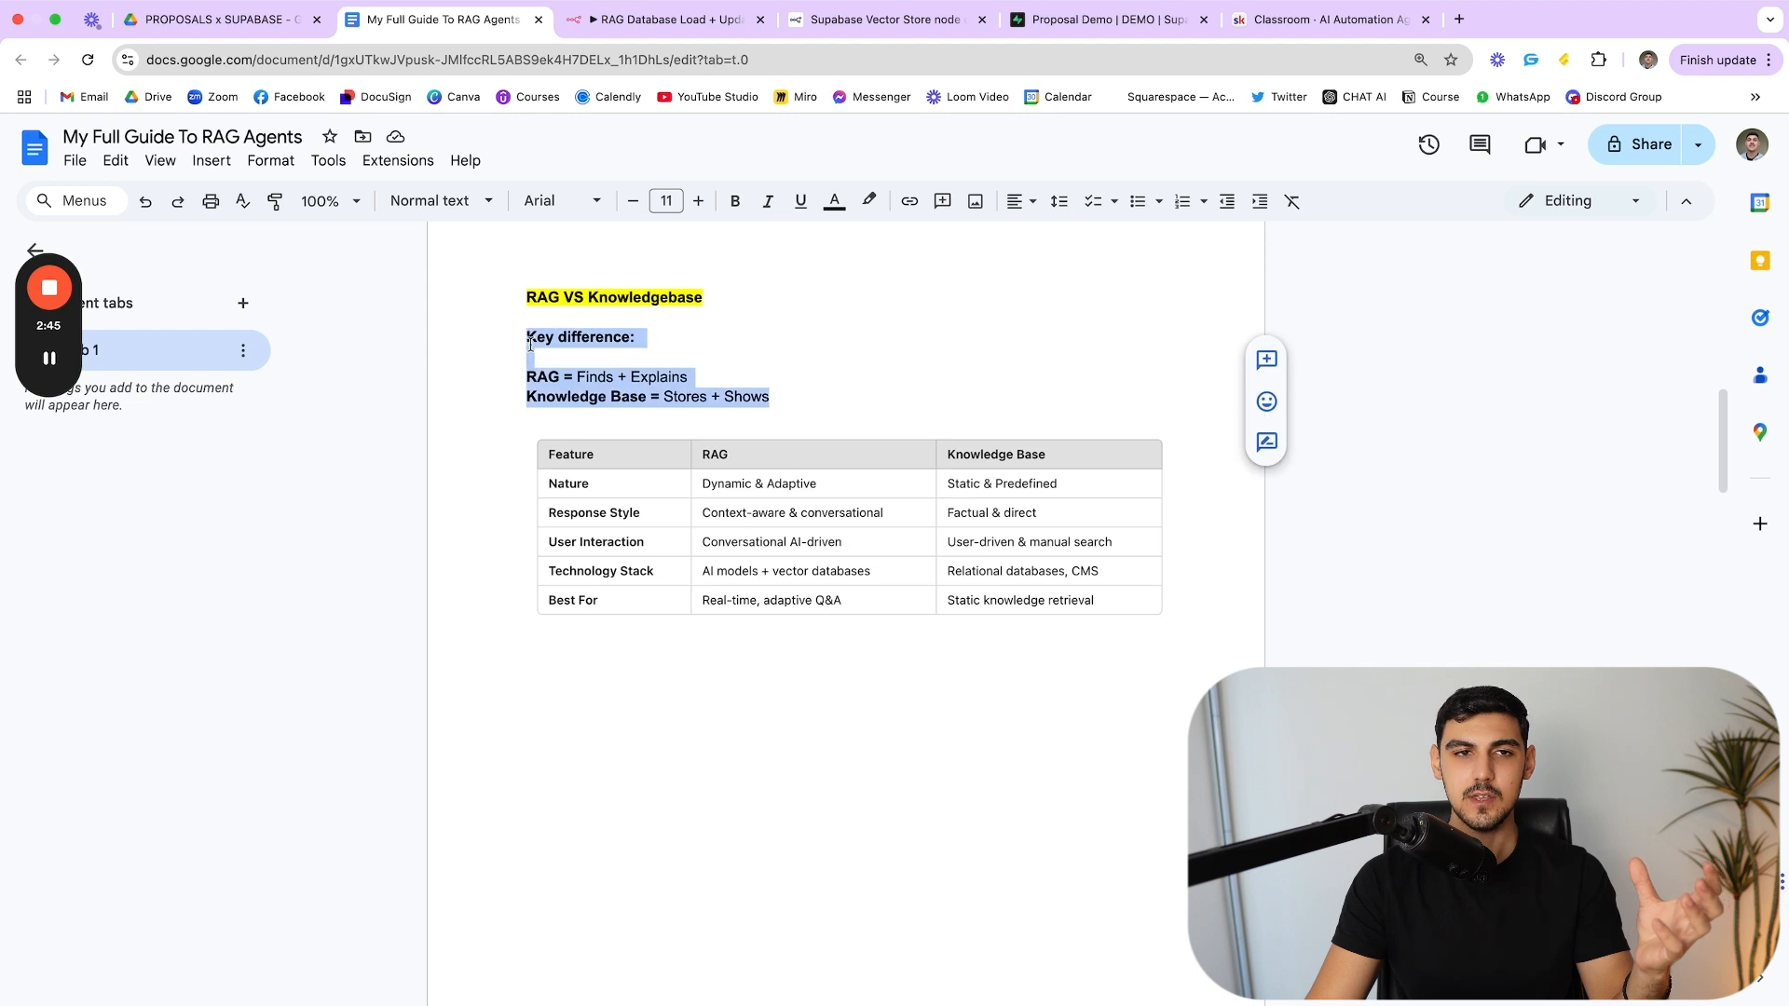
scroll(922, 503, "down", 1)
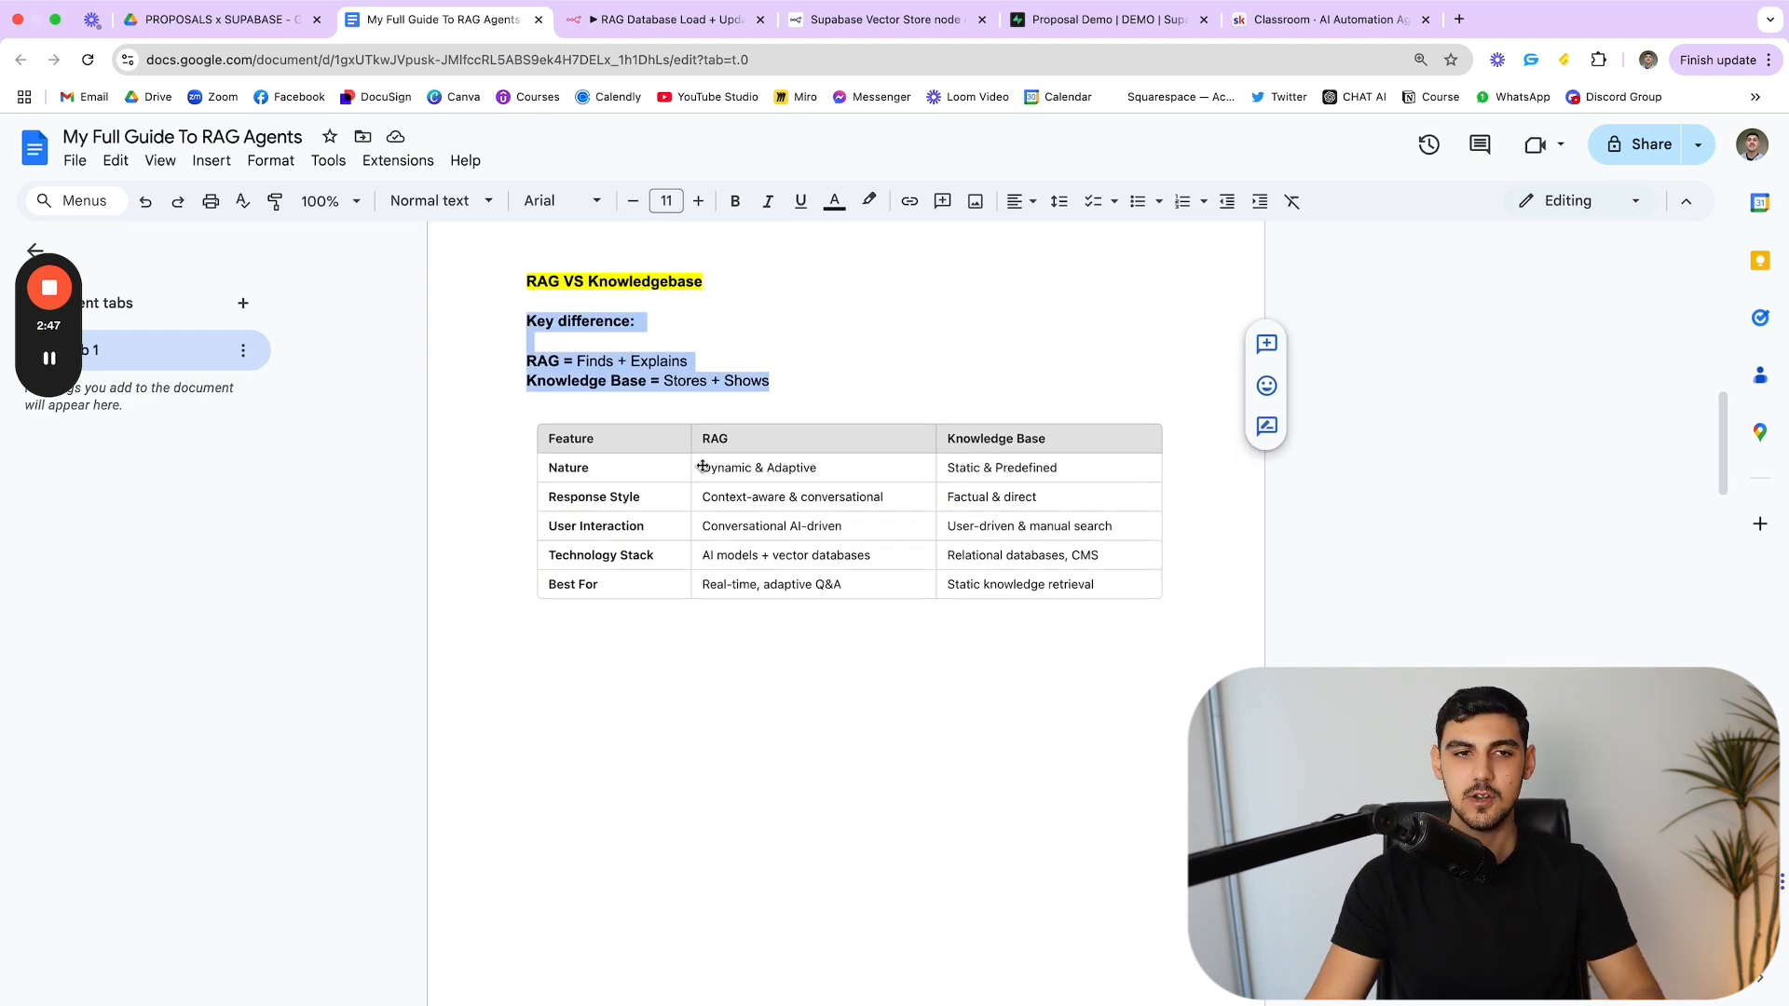
Step: Examine the Pinecone VS Supabase section, selecting the Supabase and Pinecone definition lines in turn and viewing the comparison table
scroll(845, 474, "down", 15)
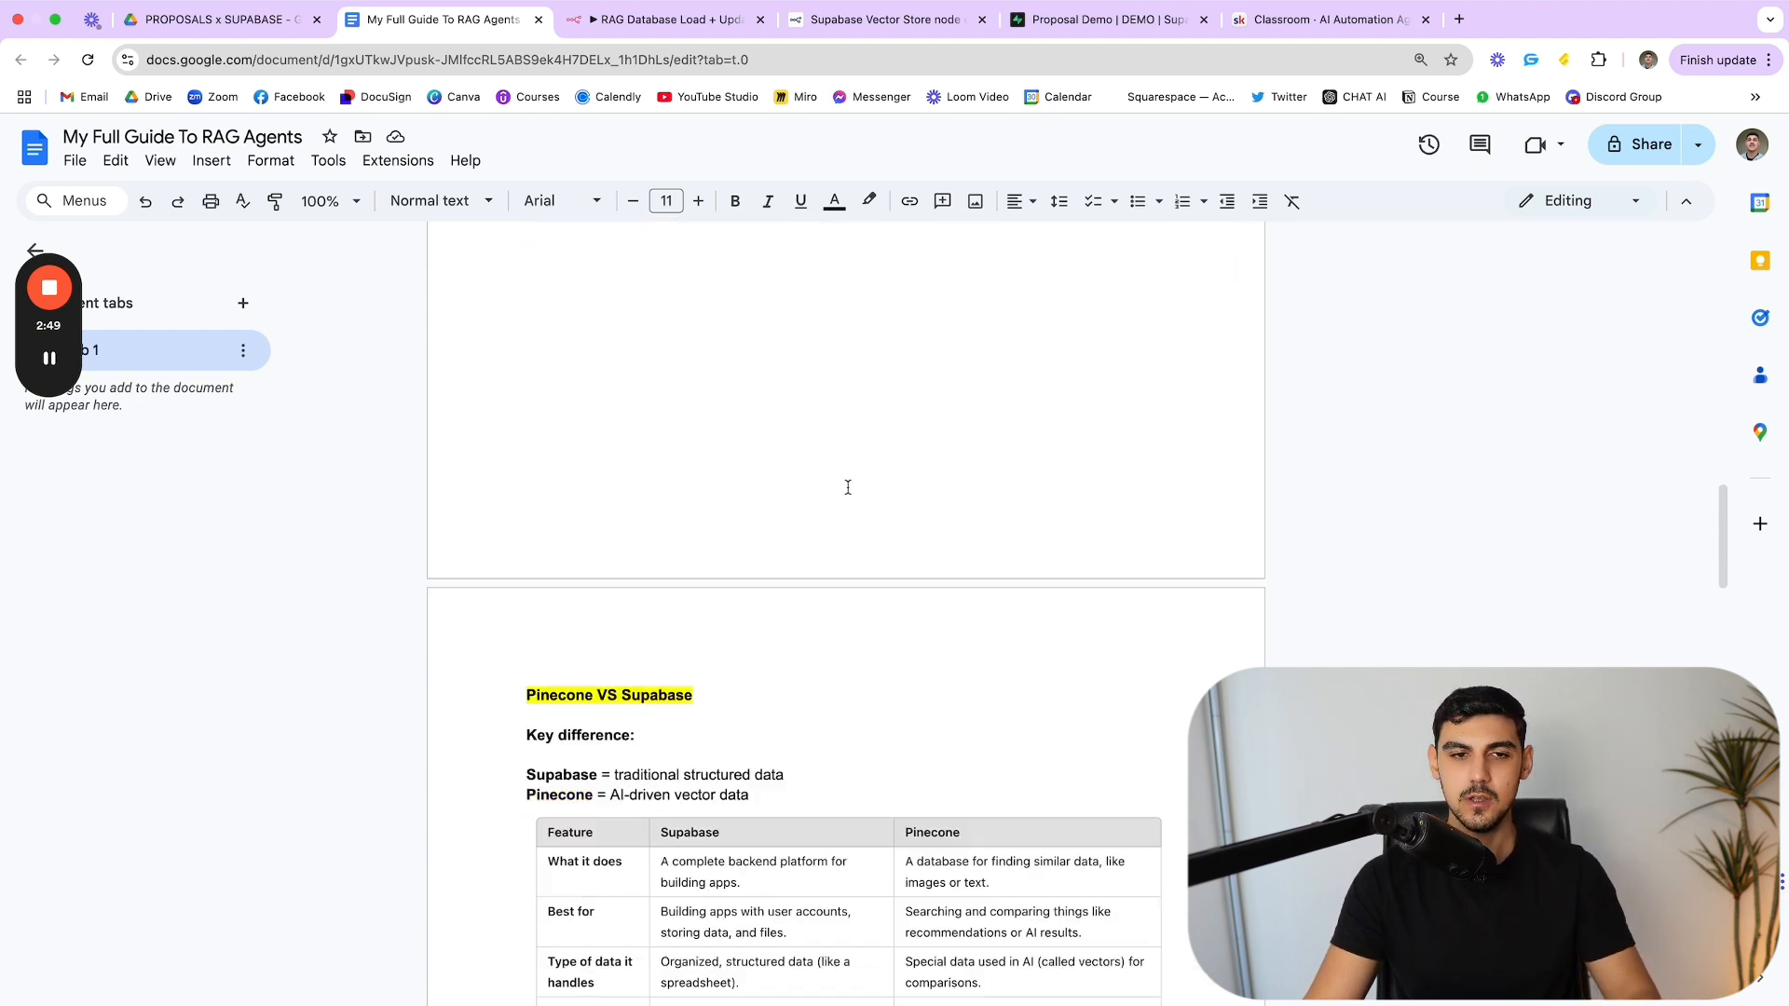
scroll(847, 487, "down", 5)
scroll(845, 484, "up", 2)
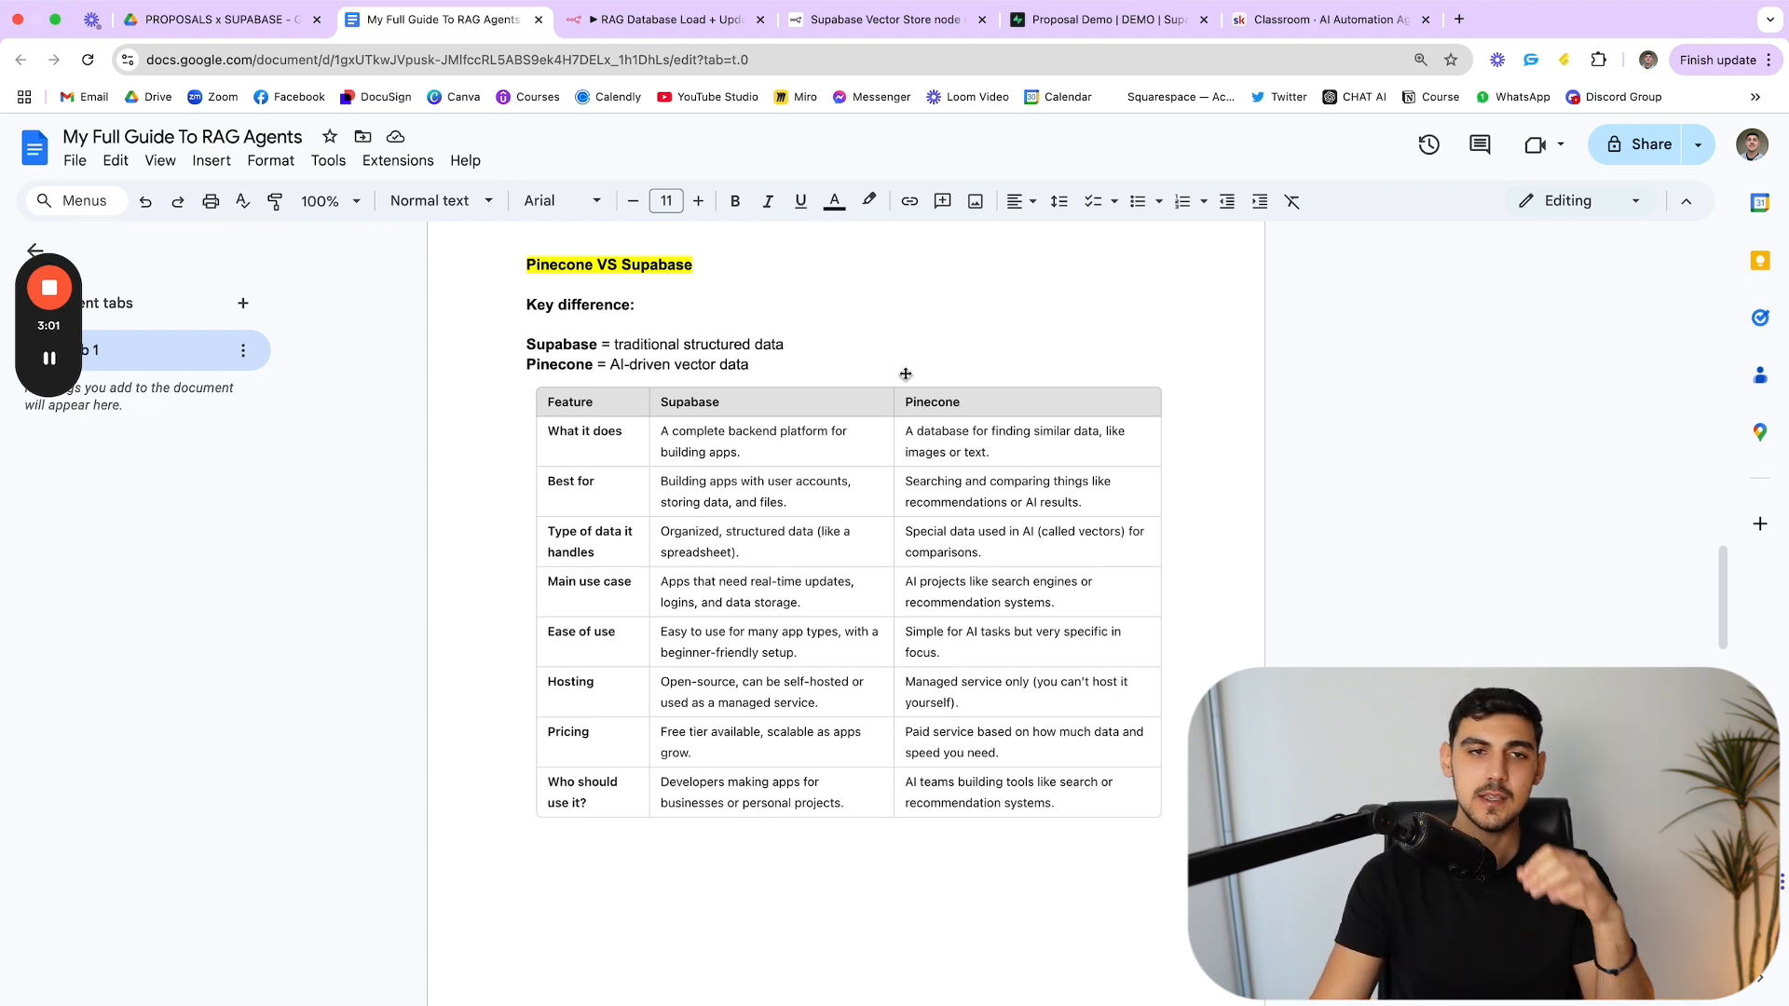
left_click_drag(814, 335, 524, 345)
left_click(506, 342)
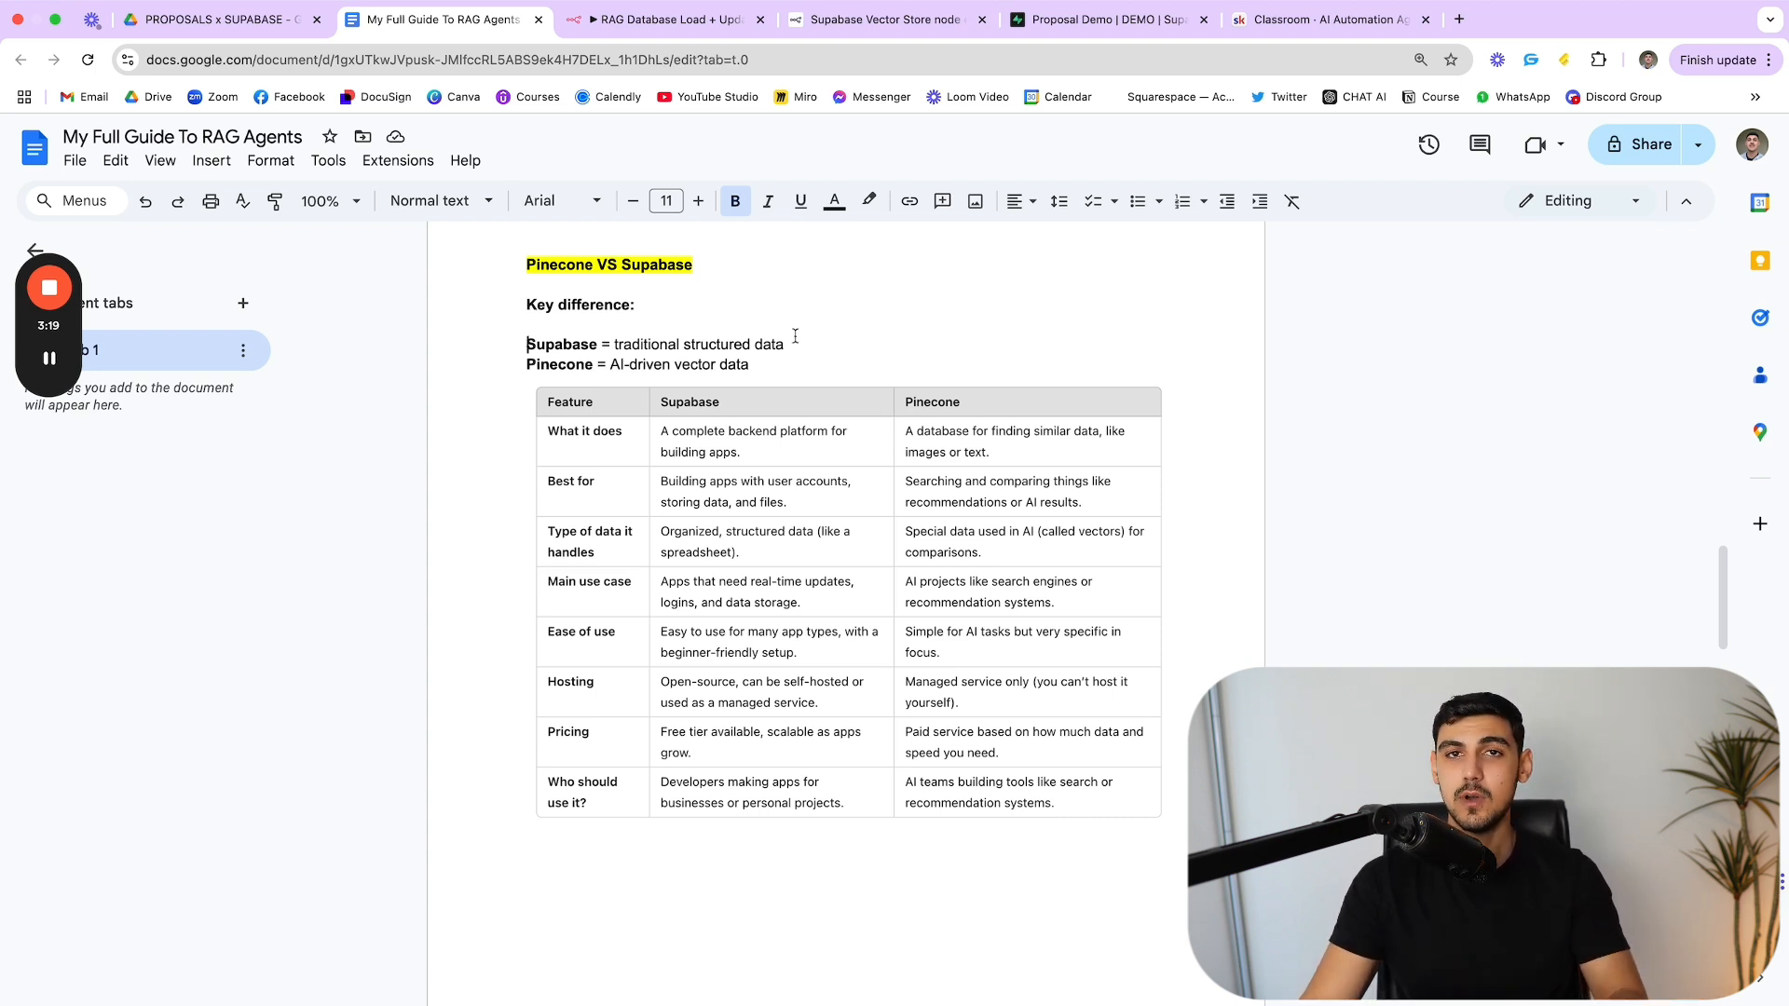
left_click_drag(792, 367, 526, 366)
left_click(527, 365)
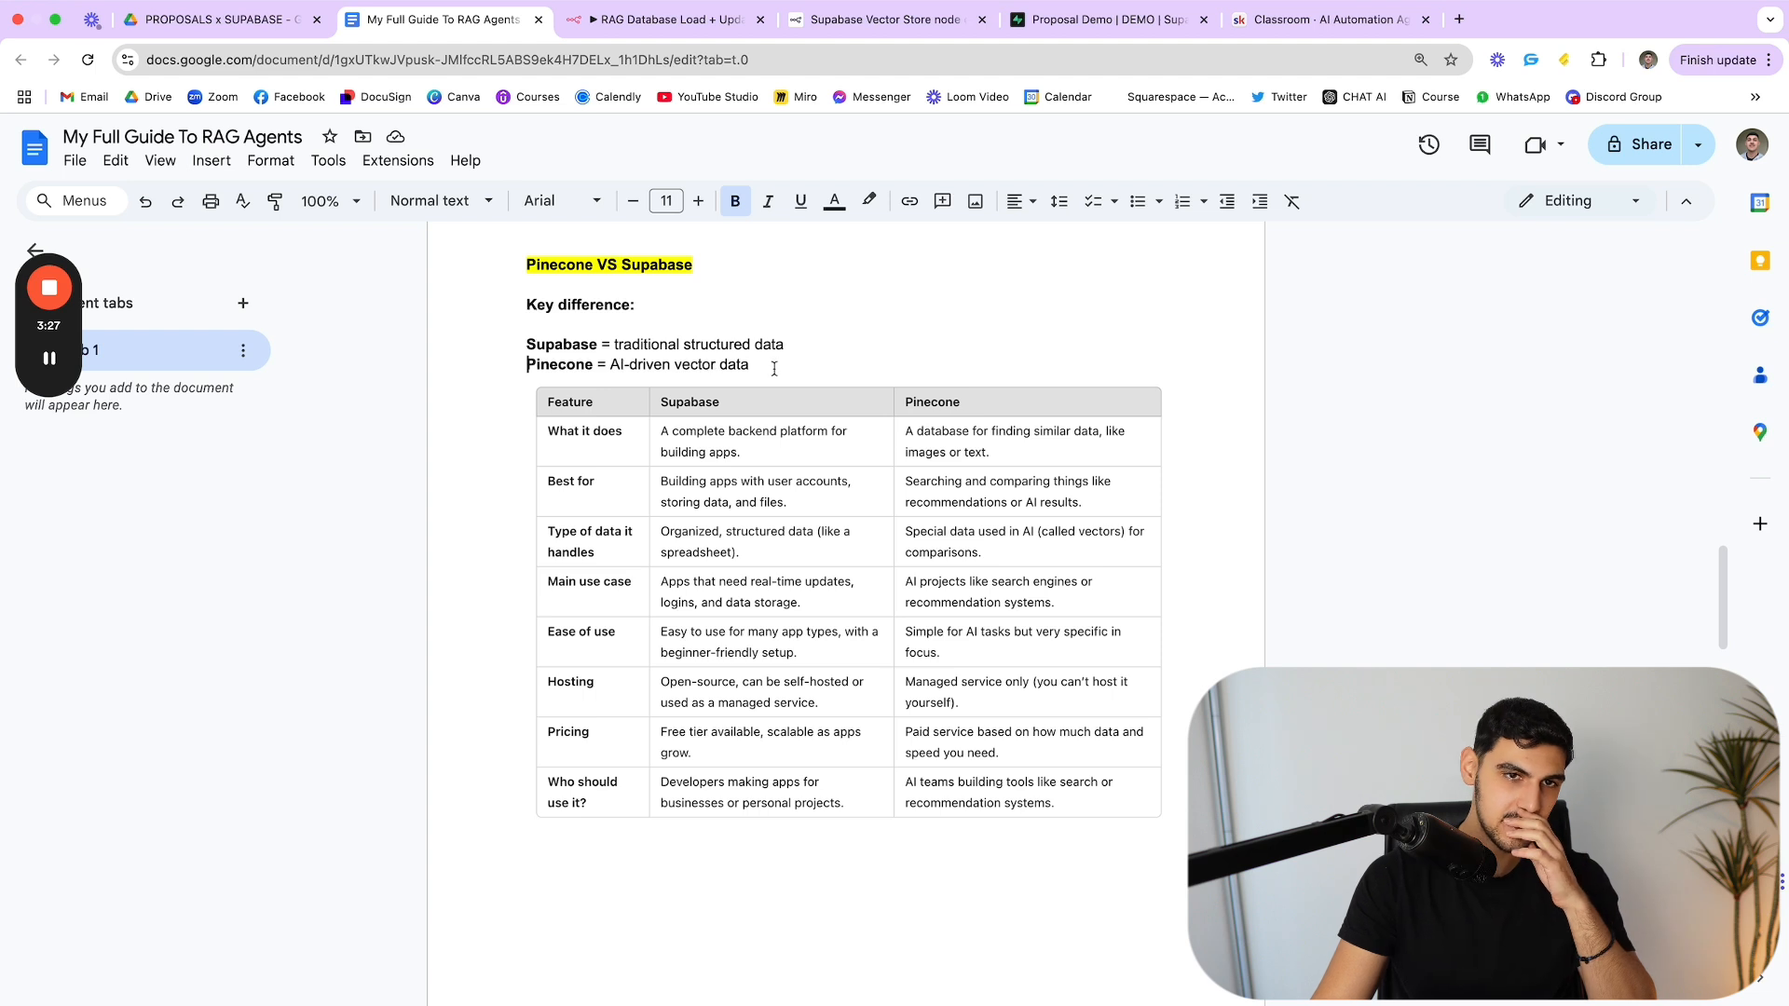
left_click_drag(775, 368, 502, 349)
left_click(502, 350)
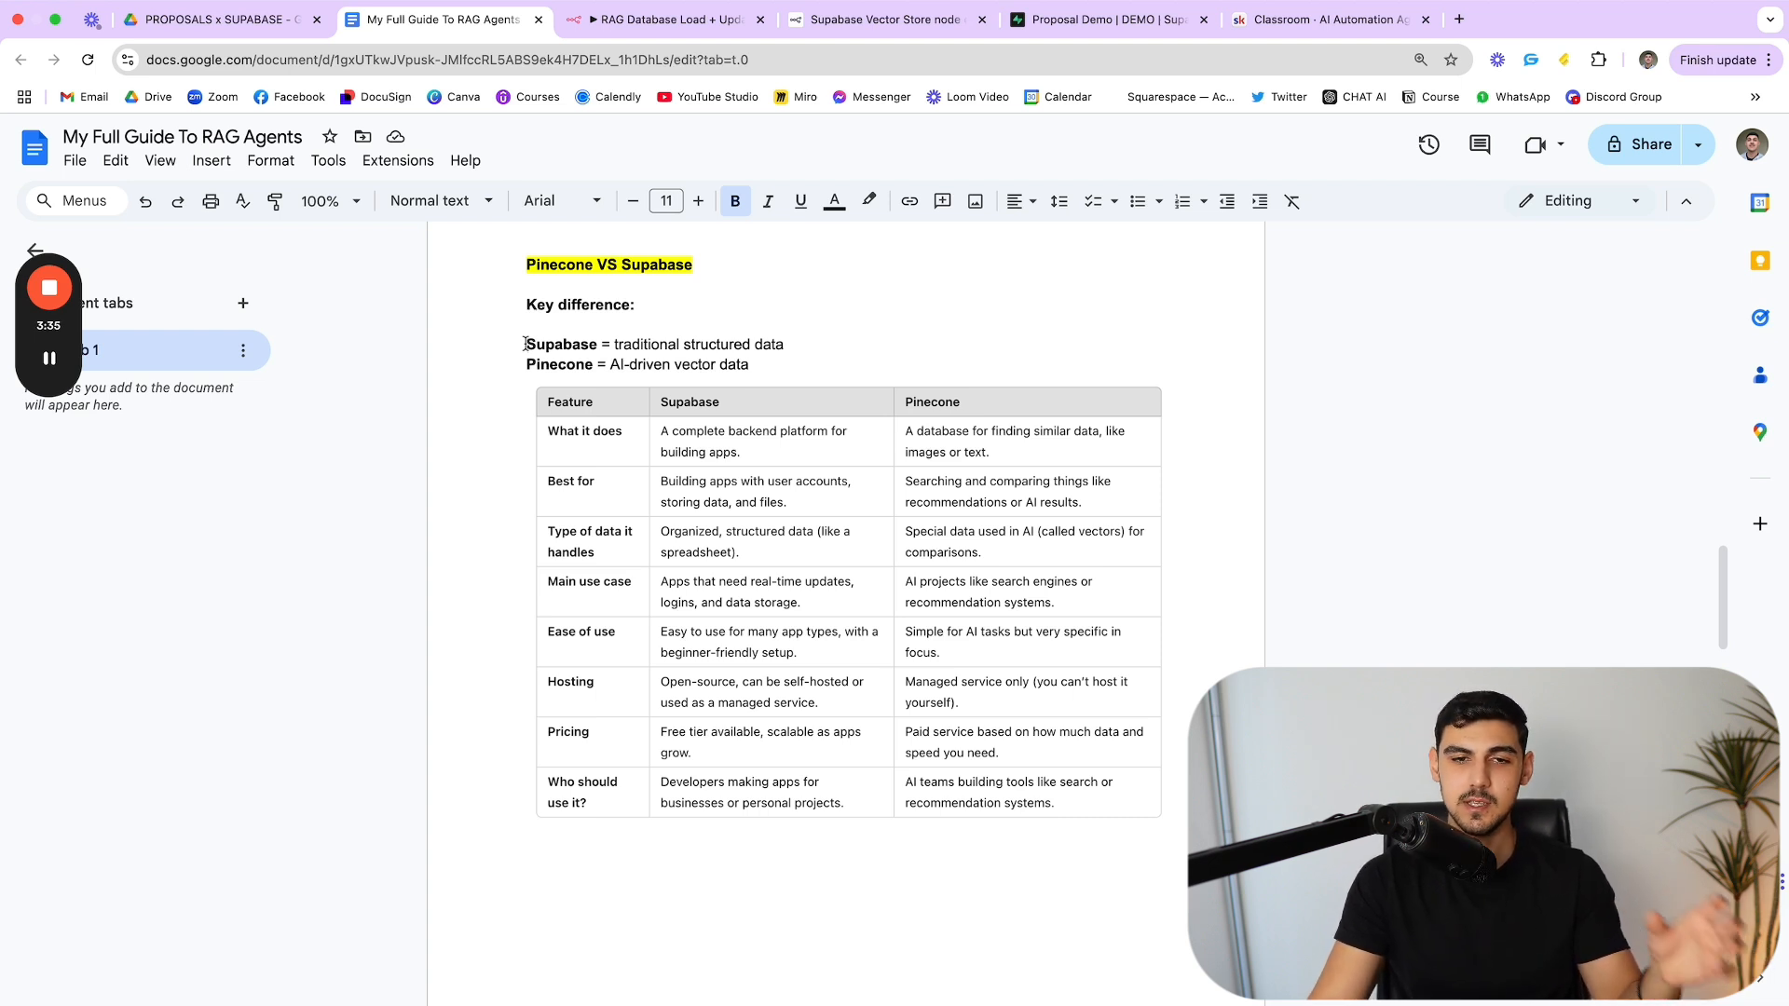
scroll(731, 429, "down", 1)
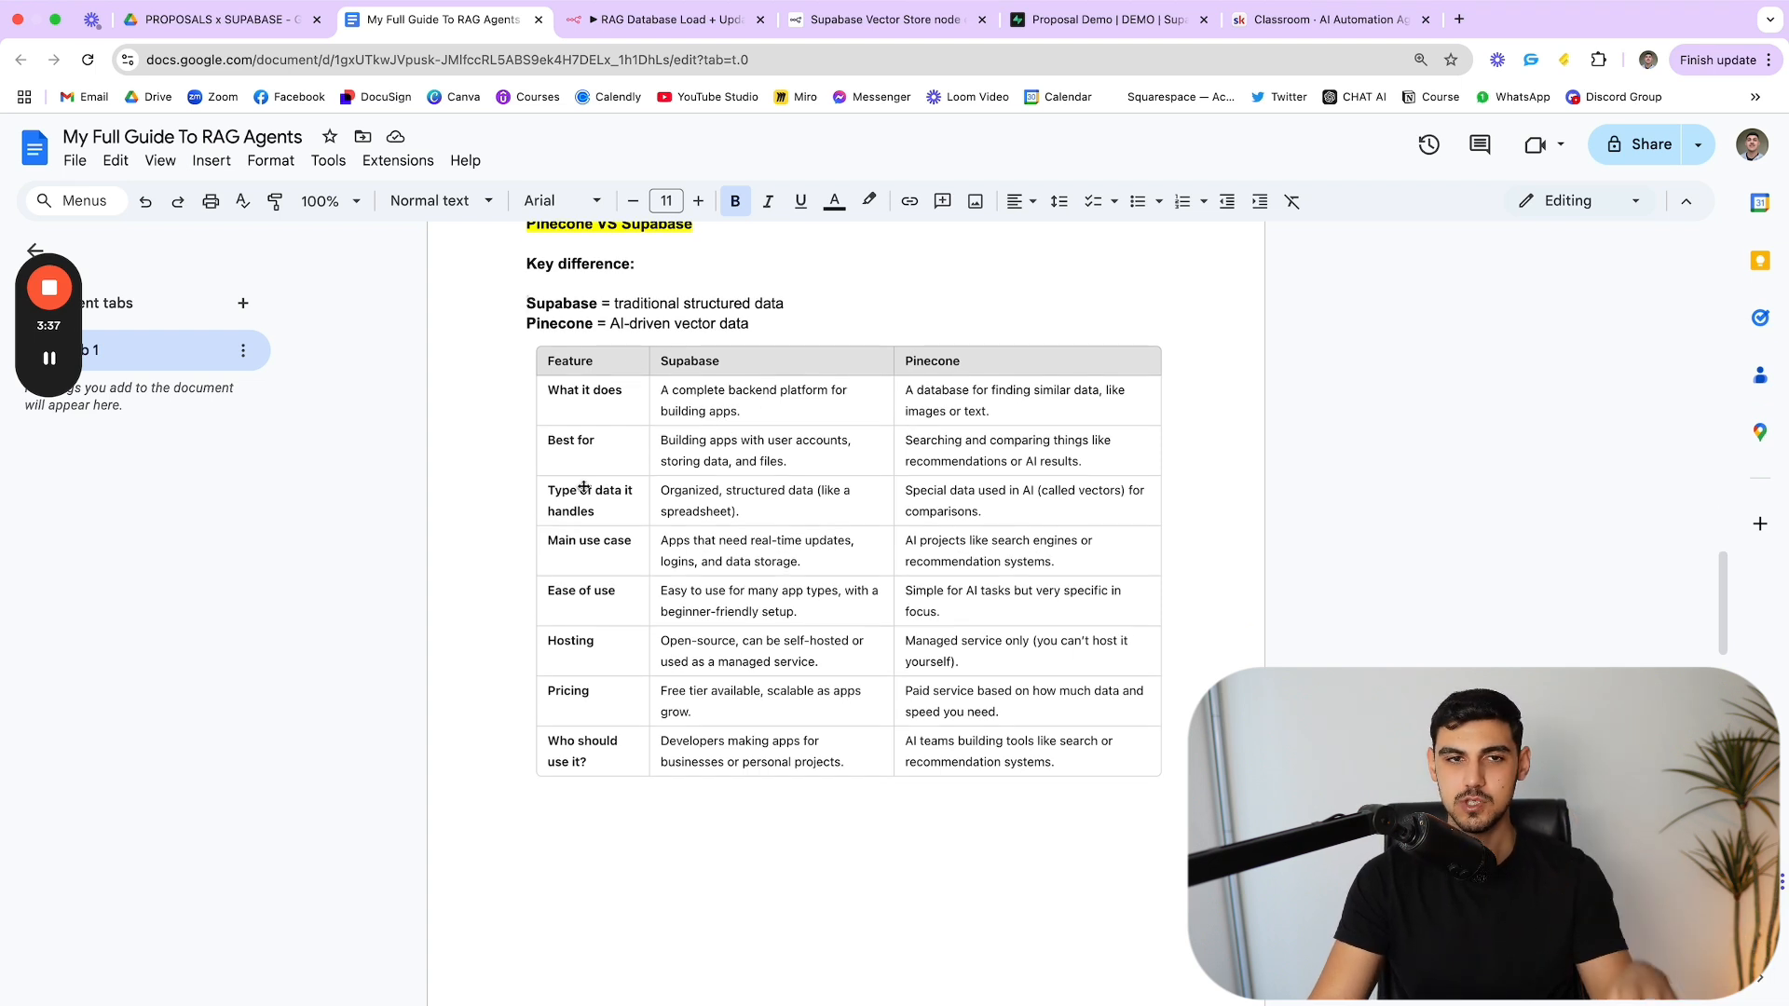
Step: Examine the Postgress VS Buffer Memory section, marking the Postgres Memory and Buffer Memory definitions above the comparison table
scroll(923, 535, "down", 7)
scroll(942, 538, "down", 5)
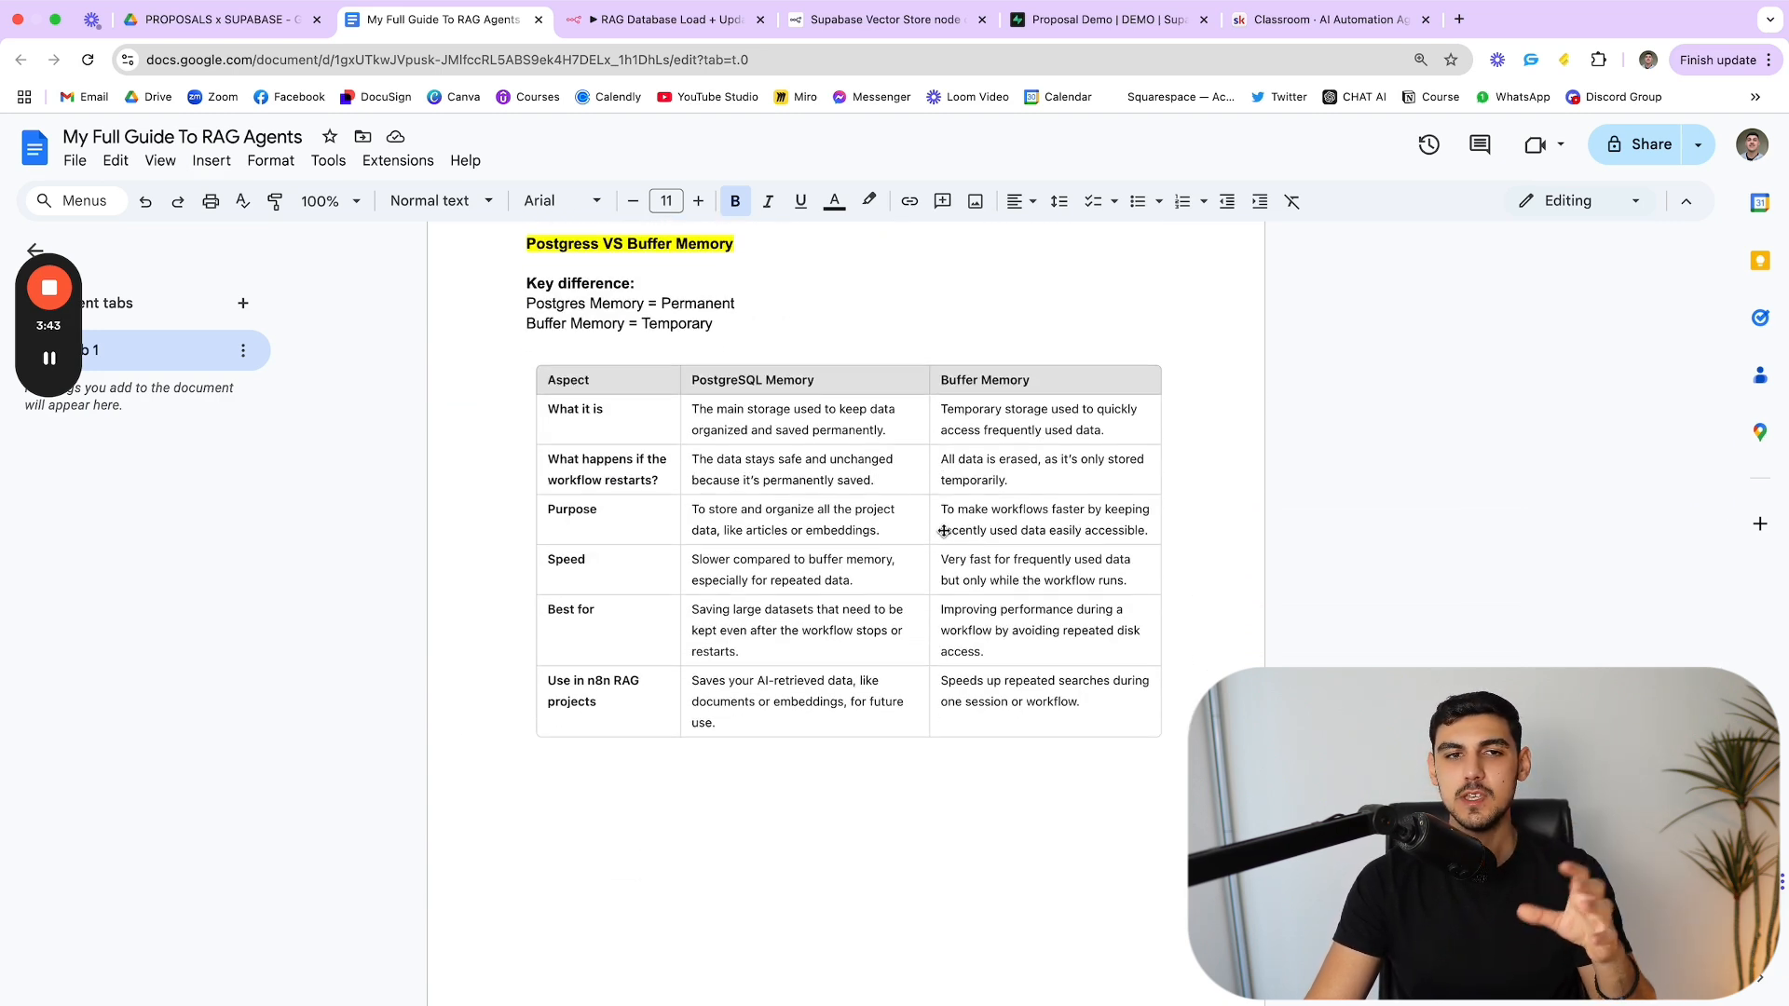
scroll(946, 526, "up", 2)
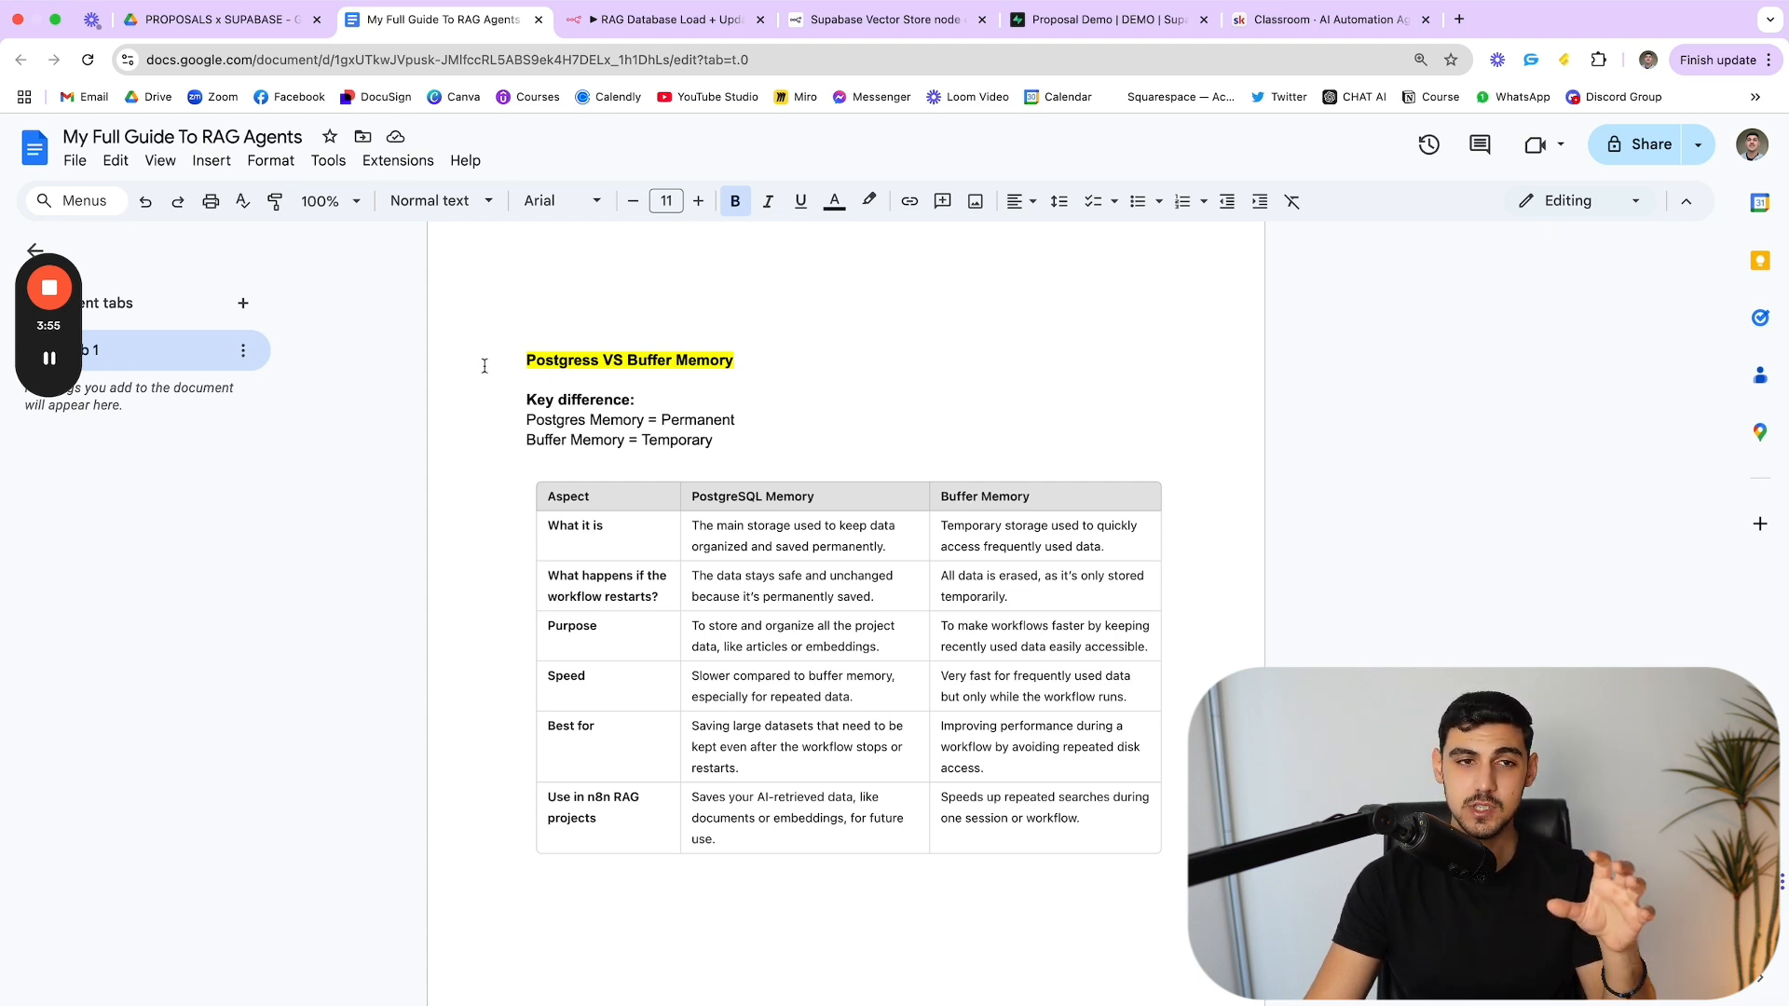
left_click_drag(526, 362, 608, 361)
left_click(608, 362)
left_click_drag(757, 420, 827, 434)
left_click(526, 420)
left_click(622, 425)
left_click(827, 435)
left_click(787, 419)
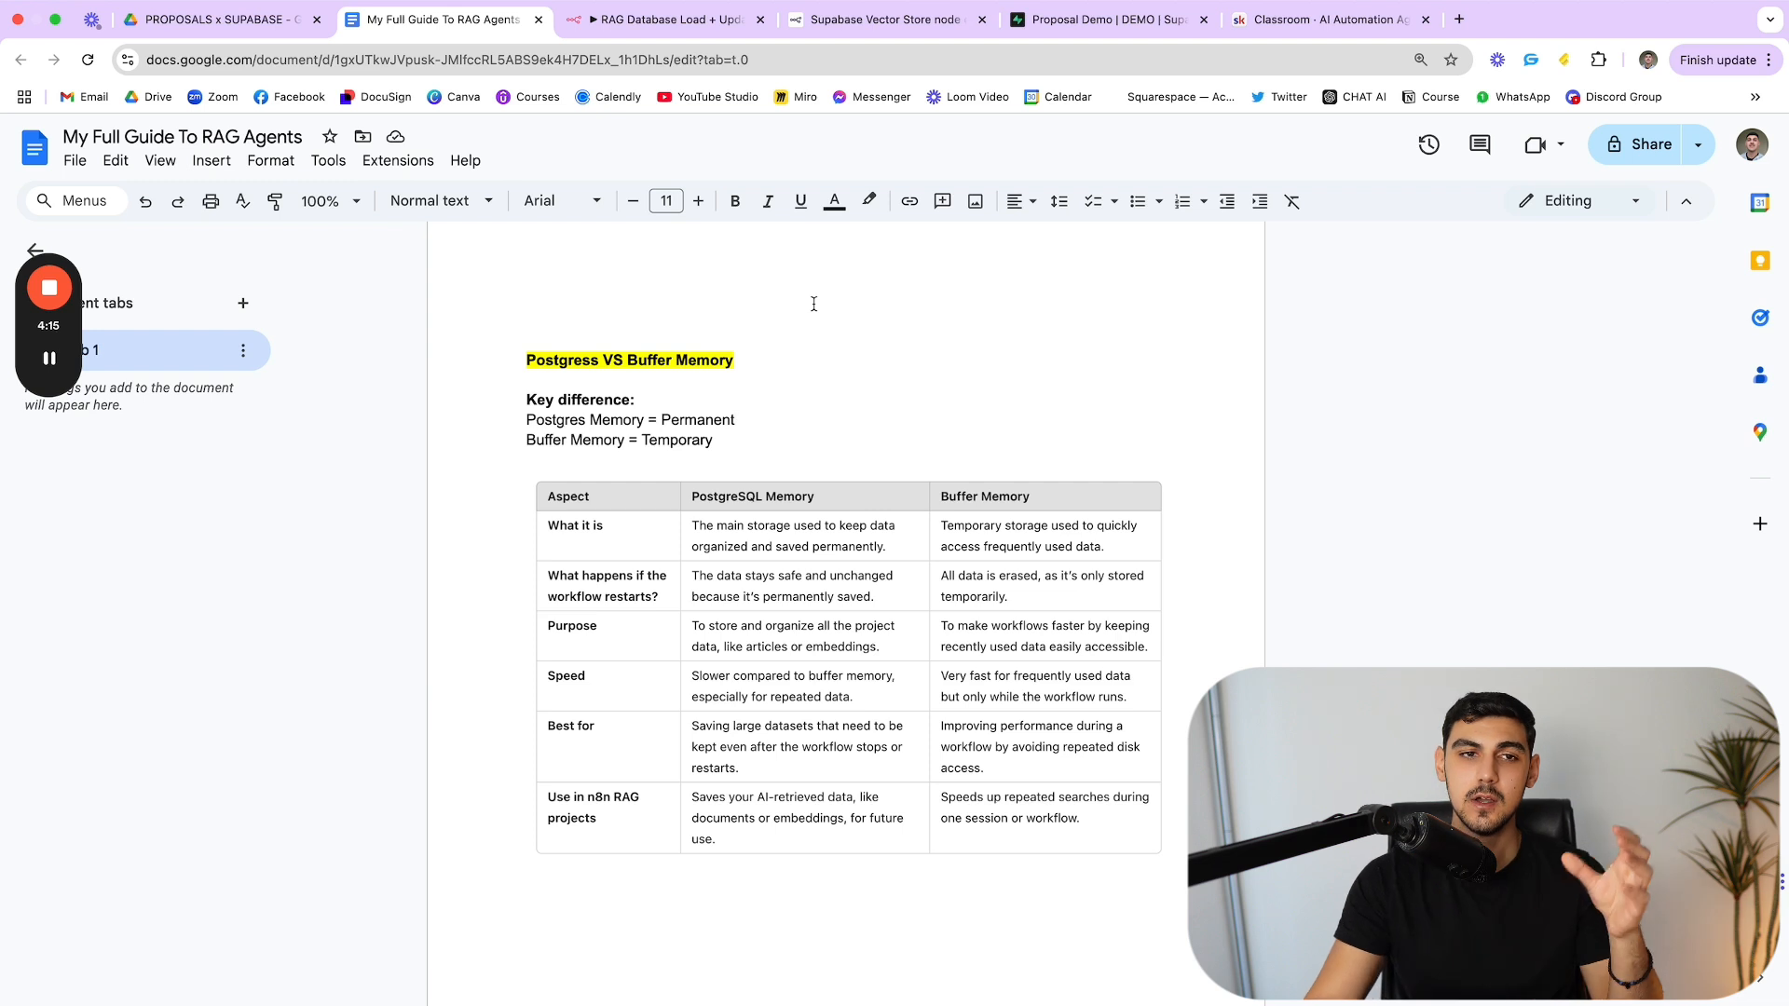
left_click_drag(526, 440, 634, 444)
left_click(730, 441)
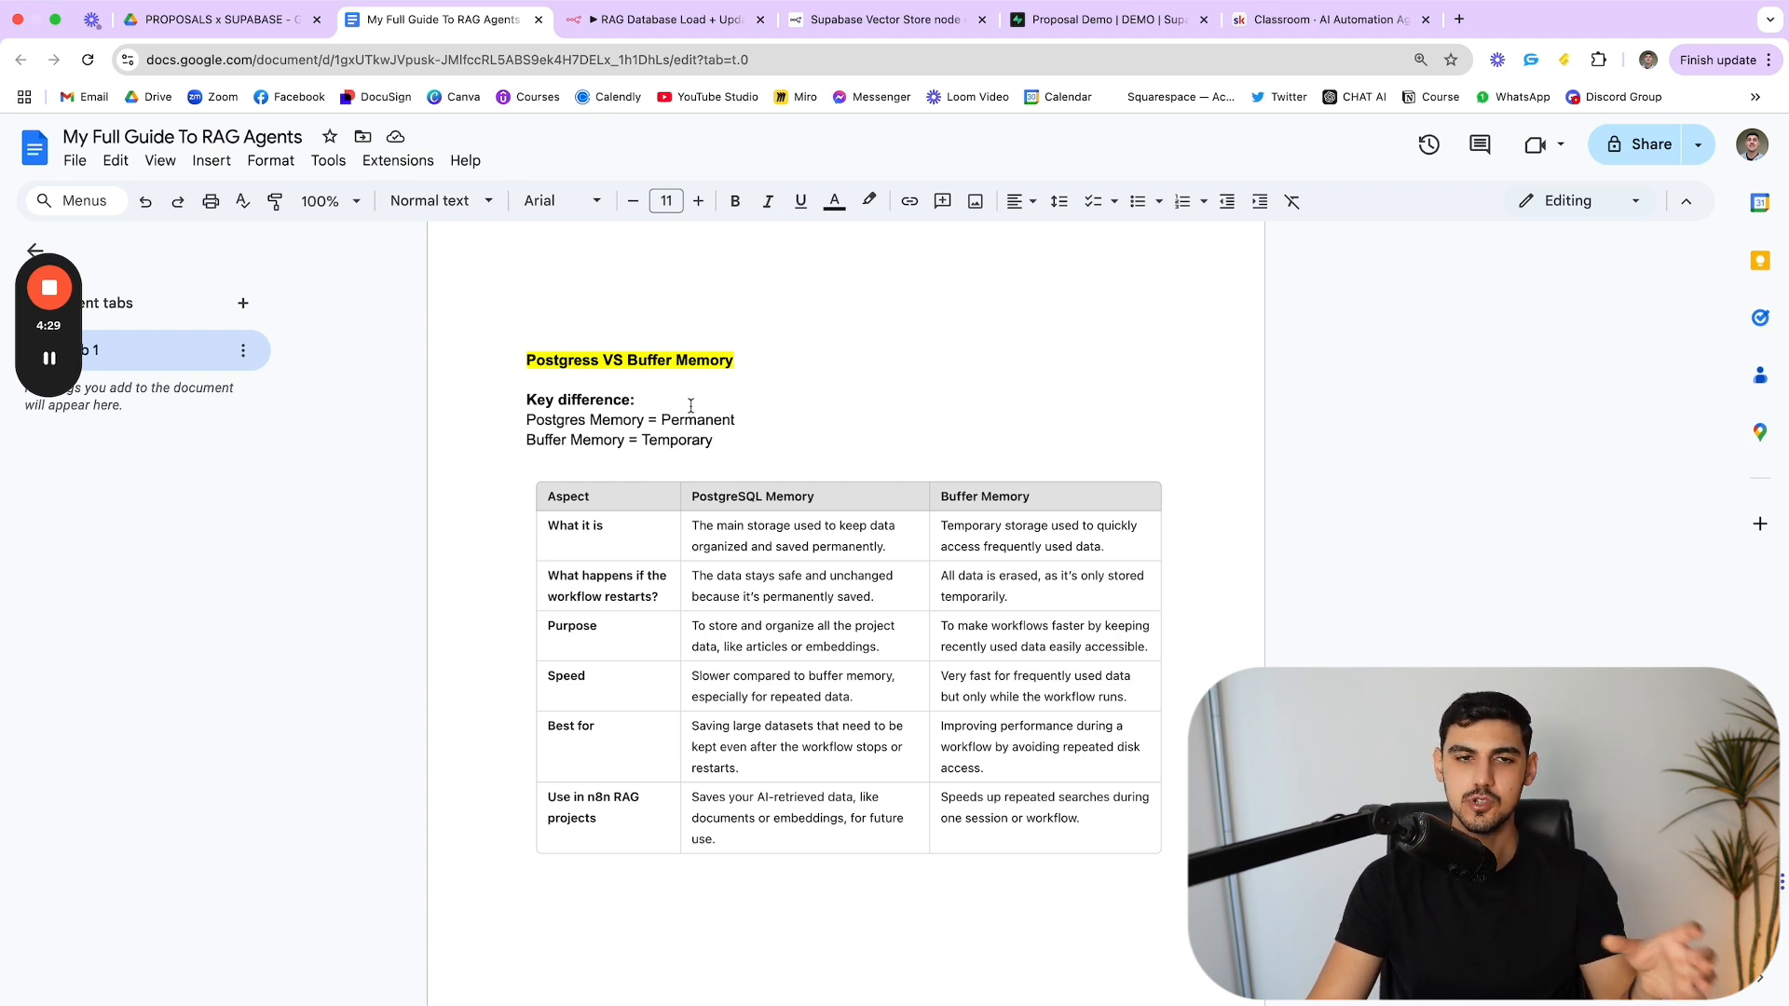
Step: Read through the six entries of the RAG AGENT USE CASES list, from sales insights to SAAS performance reports
scroll(786, 411, "down", 3)
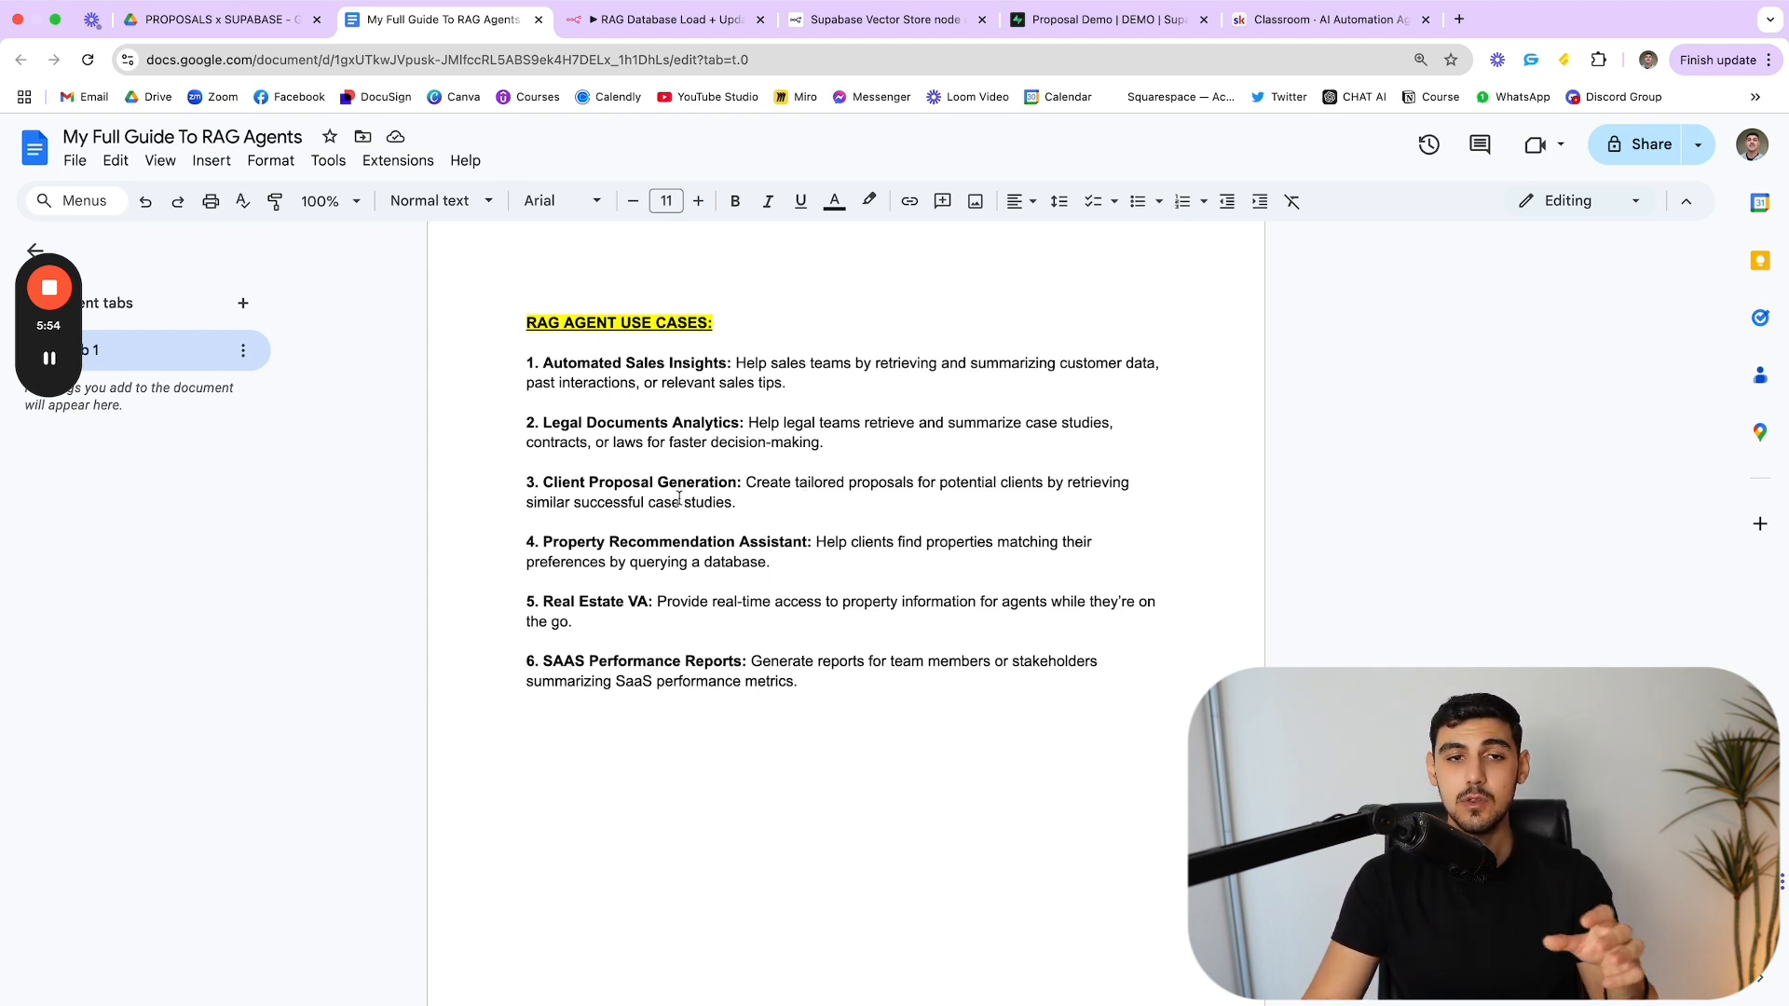
scroll(730, 514, "down", 2)
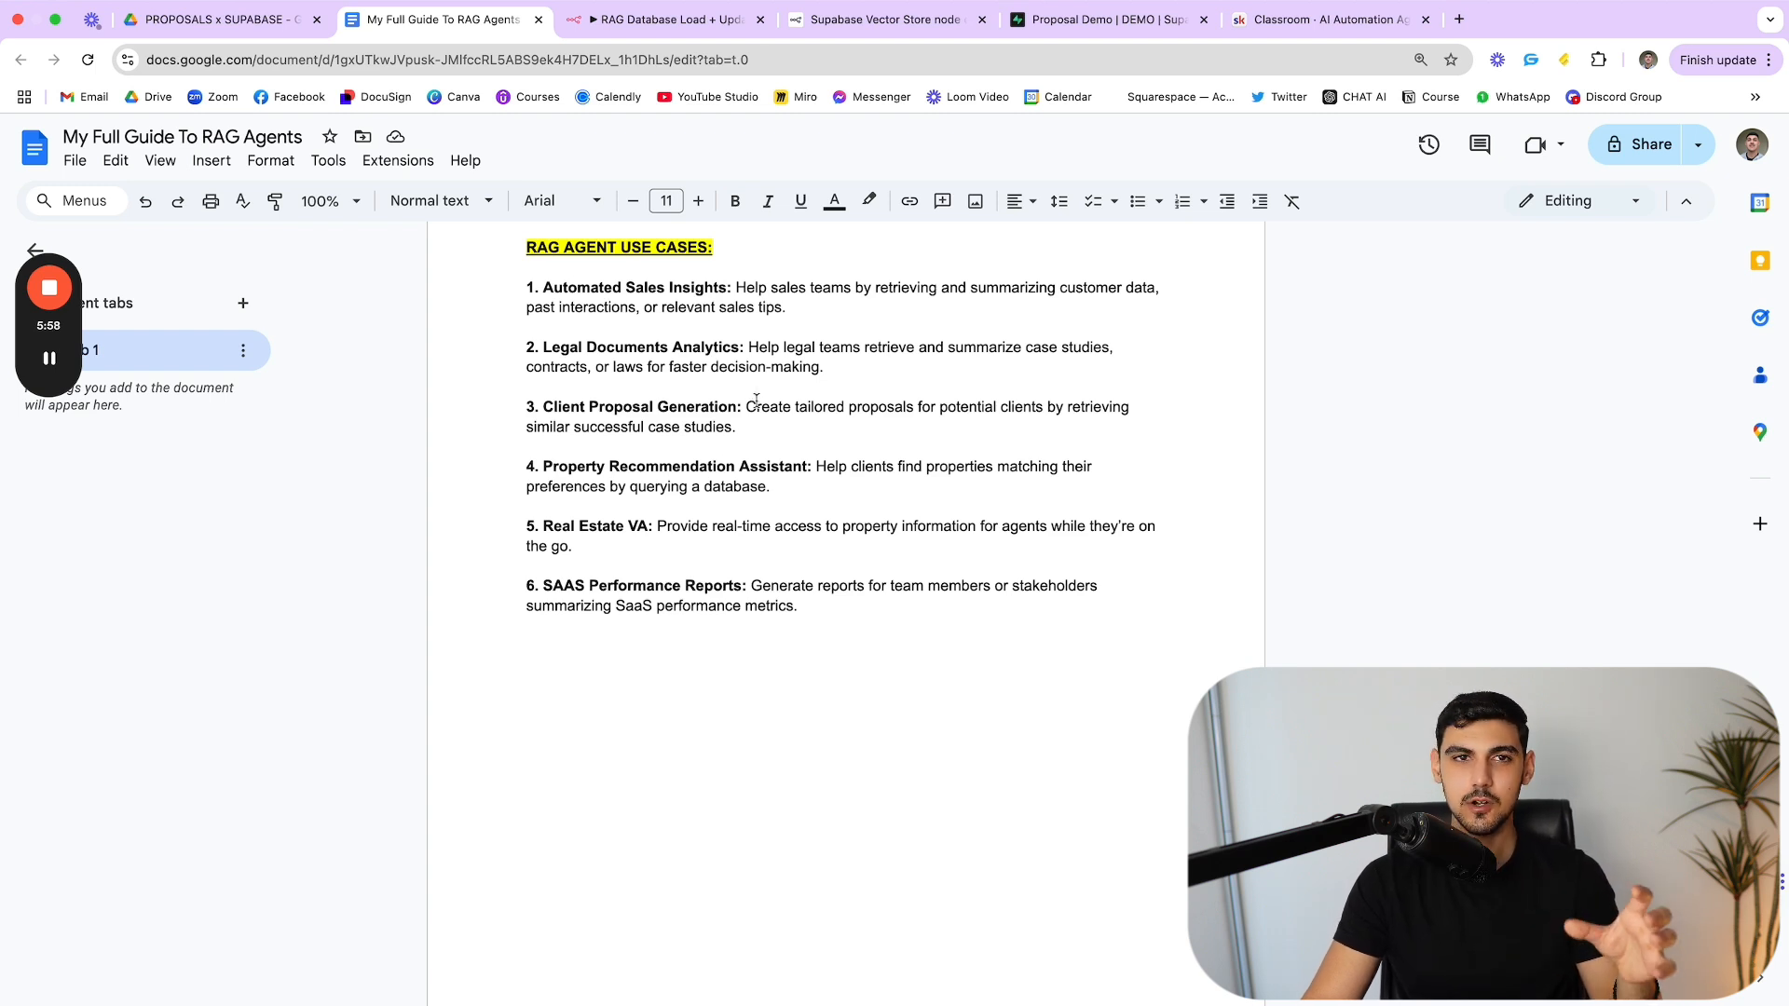
scroll(803, 424, "up", 1)
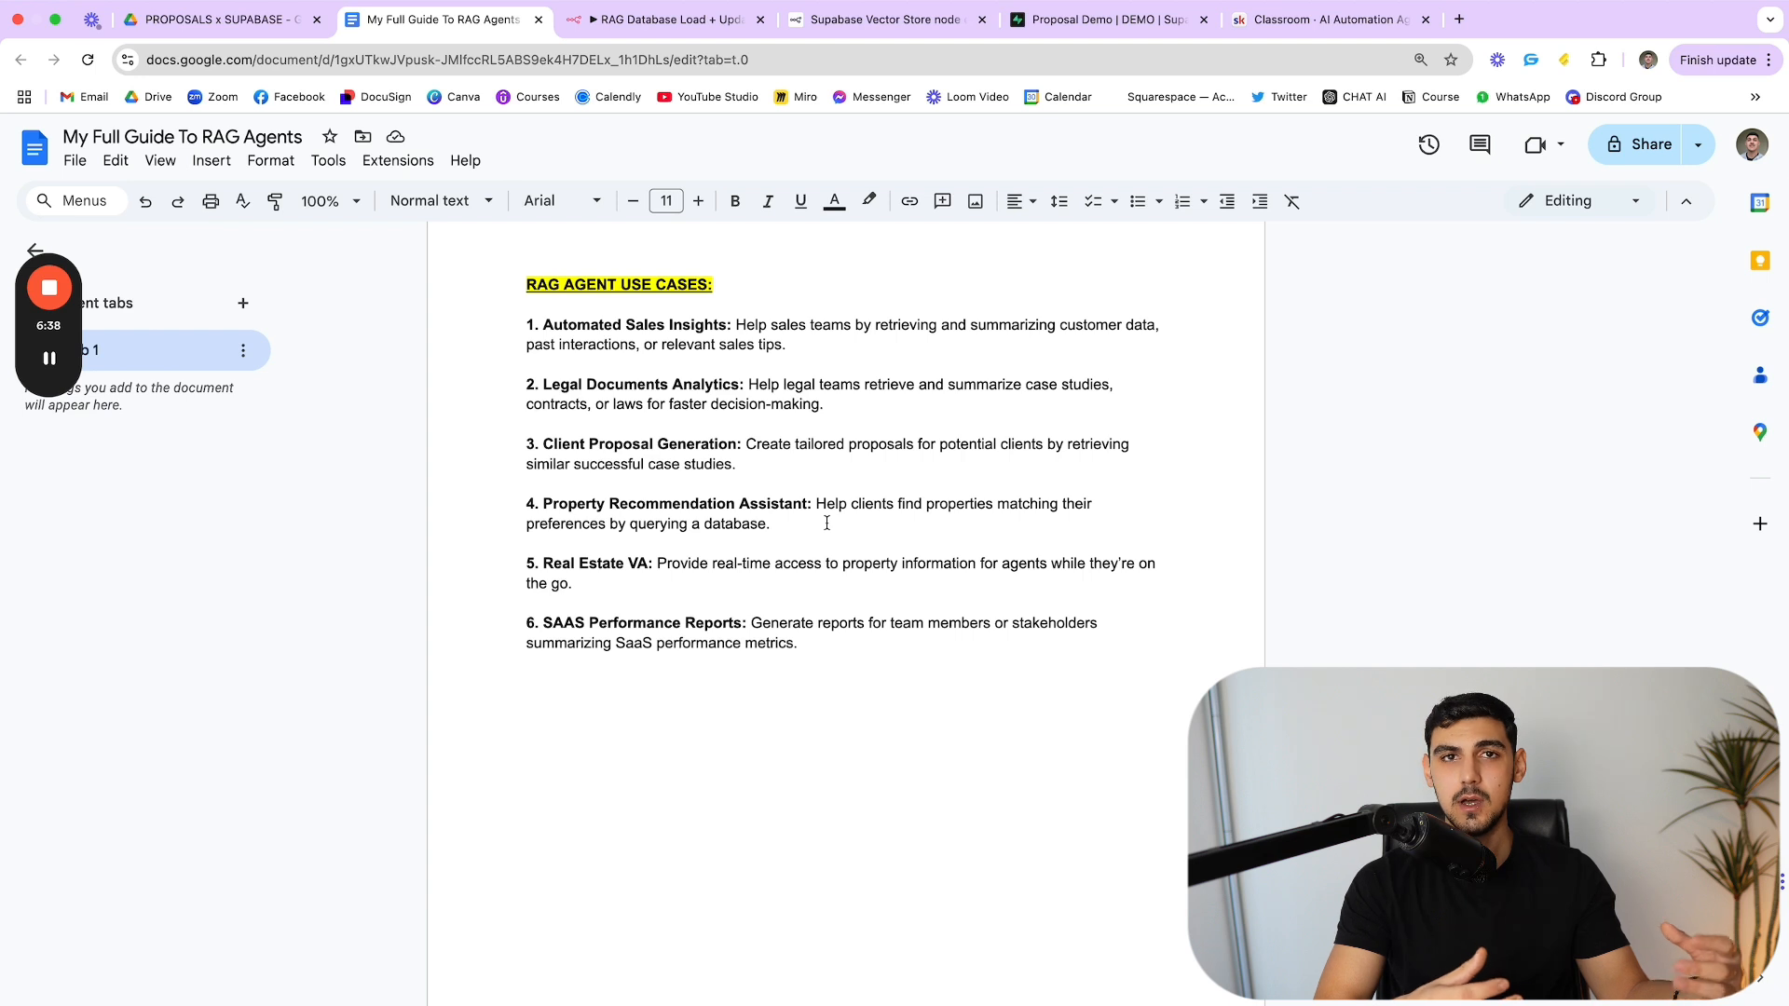
scroll(901, 568, "down", 2)
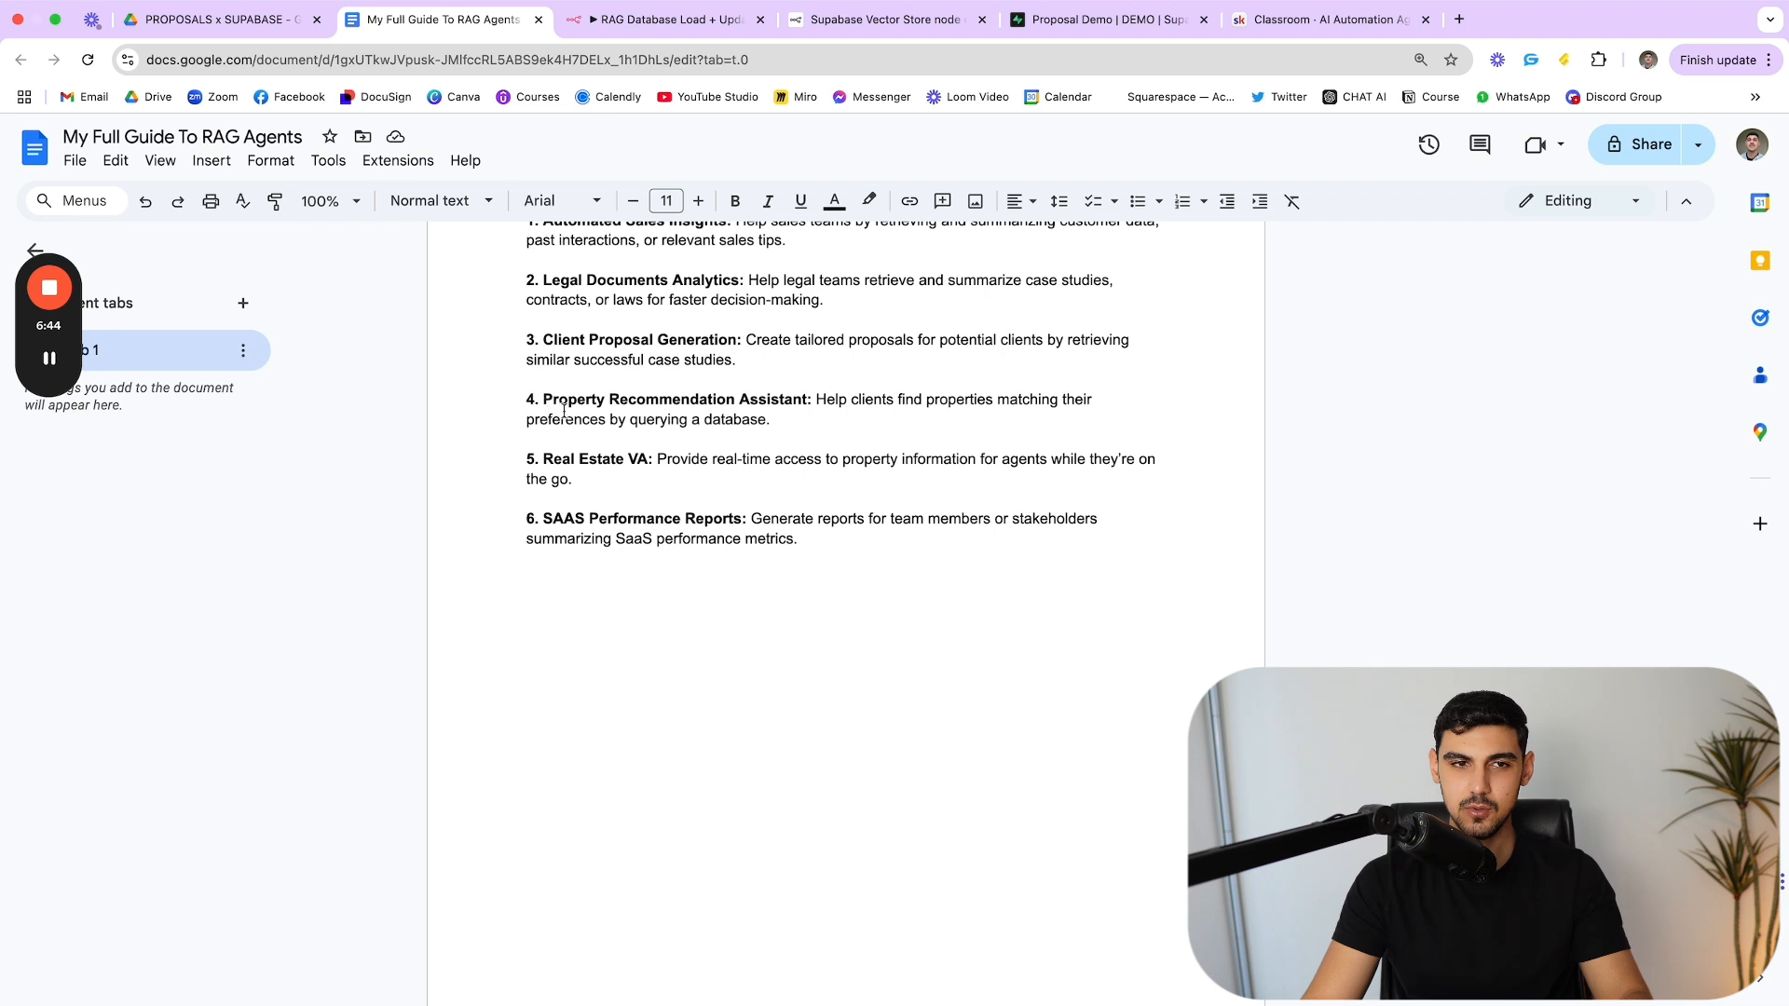
scroll(543, 442, "down", 2)
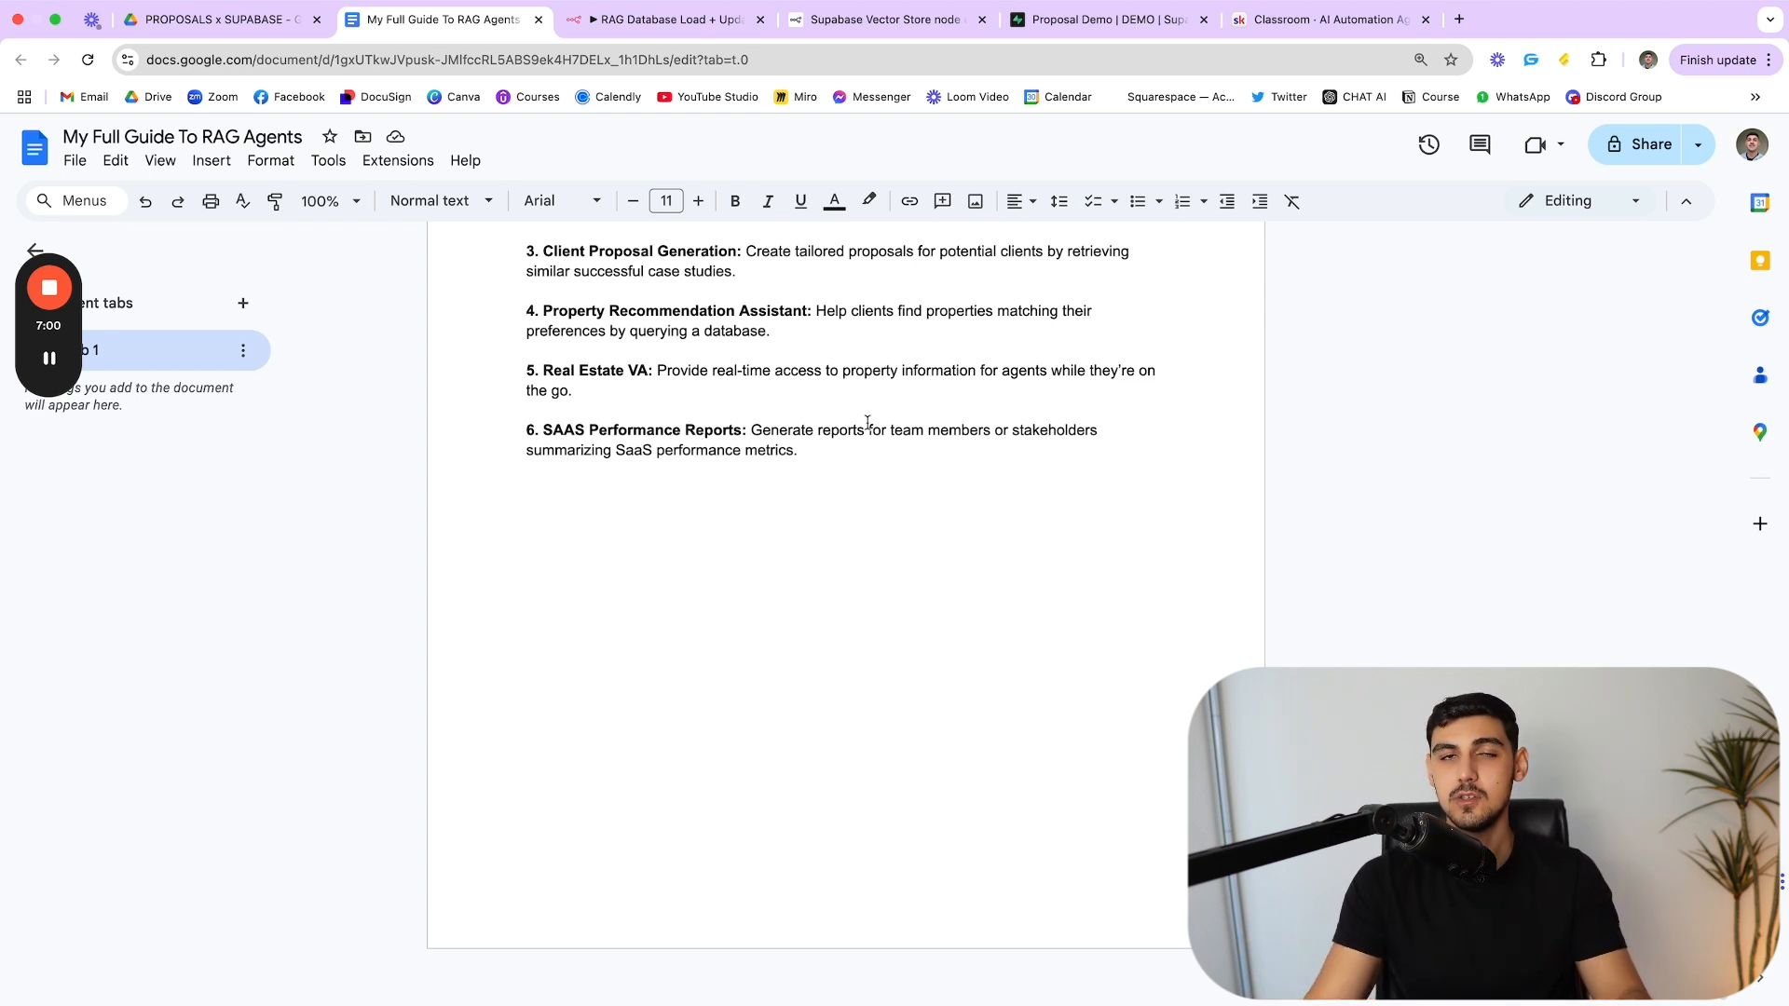
scroll(900, 449, "up", 5)
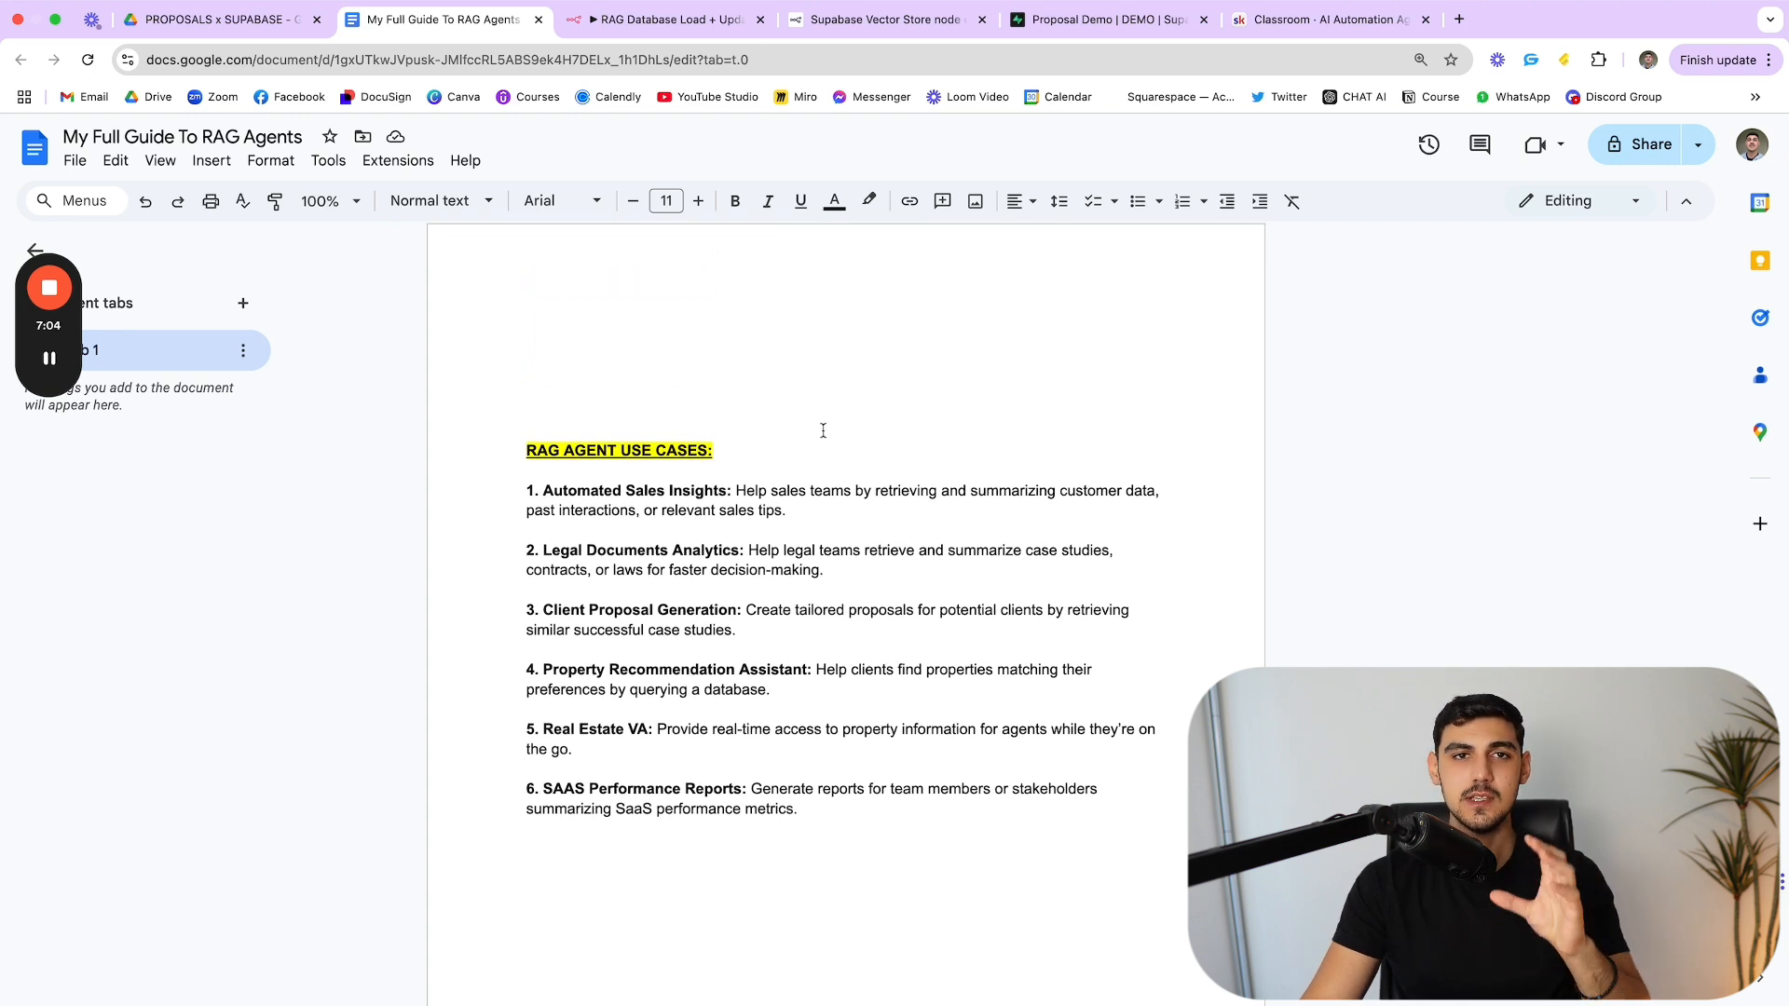
Step: Switch to the RAG Agent Set Up workflow in n8n and move the chat trigger node farther from the AI Agent
left_click(696, 38)
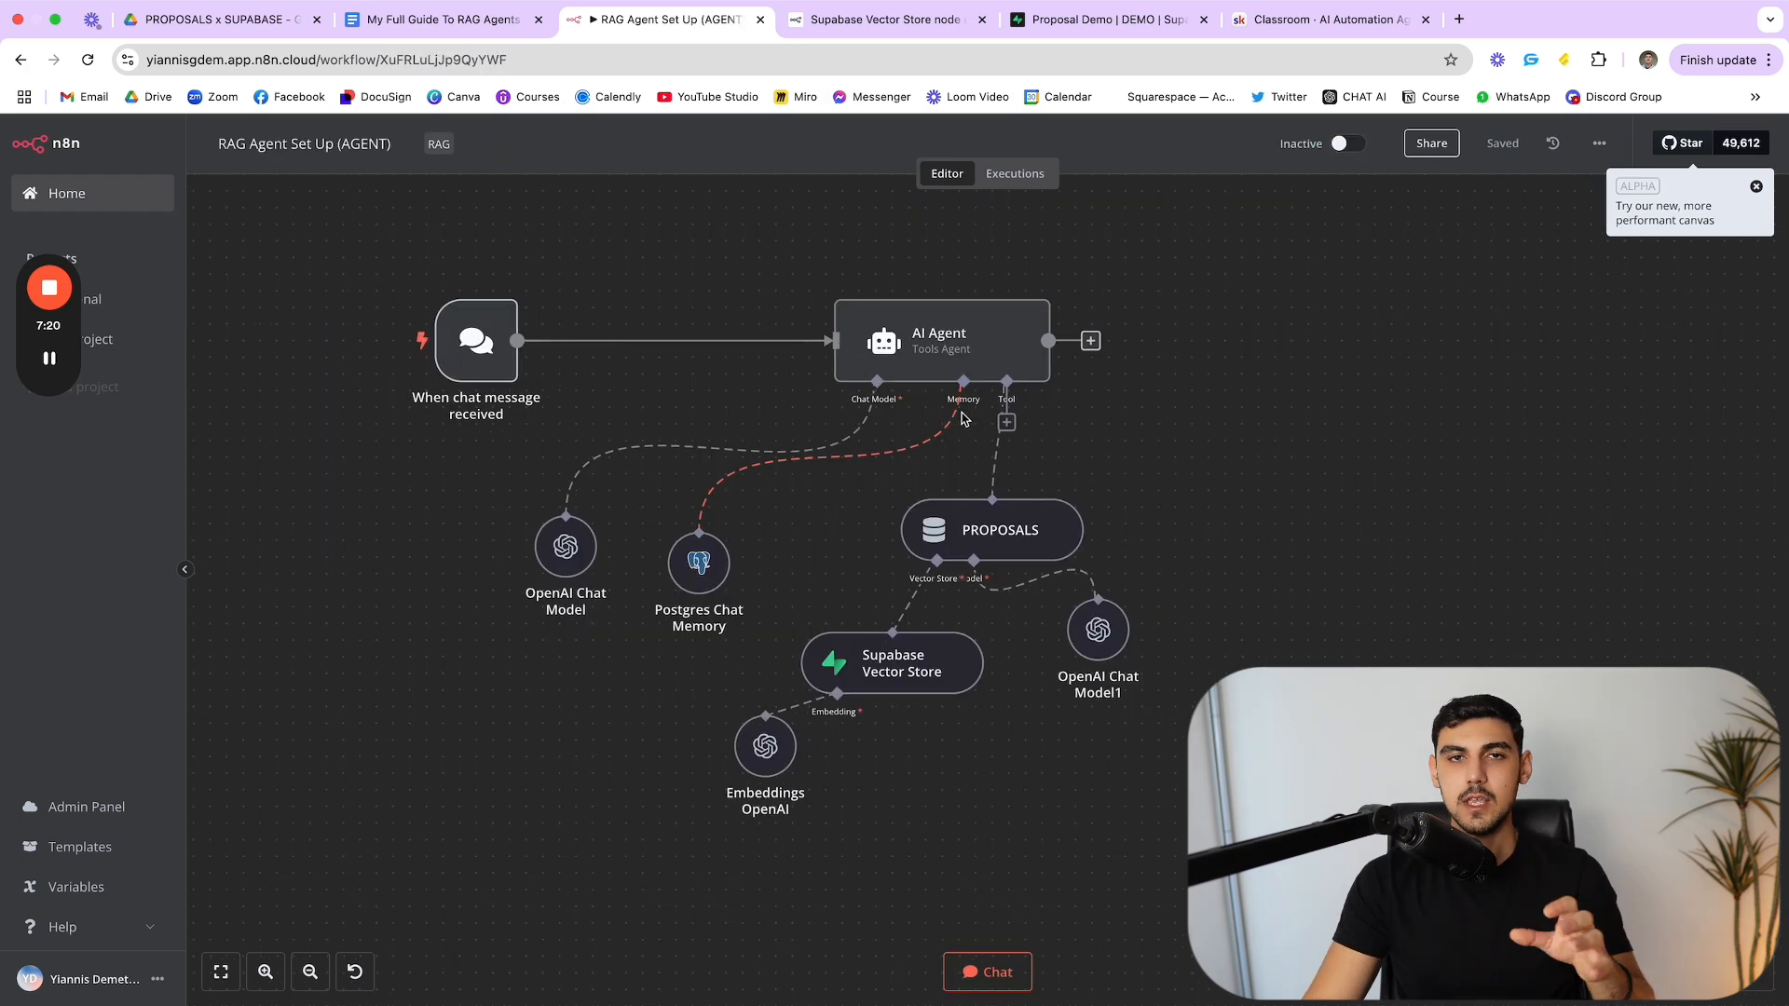
scroll(579, 336, "left", 3)
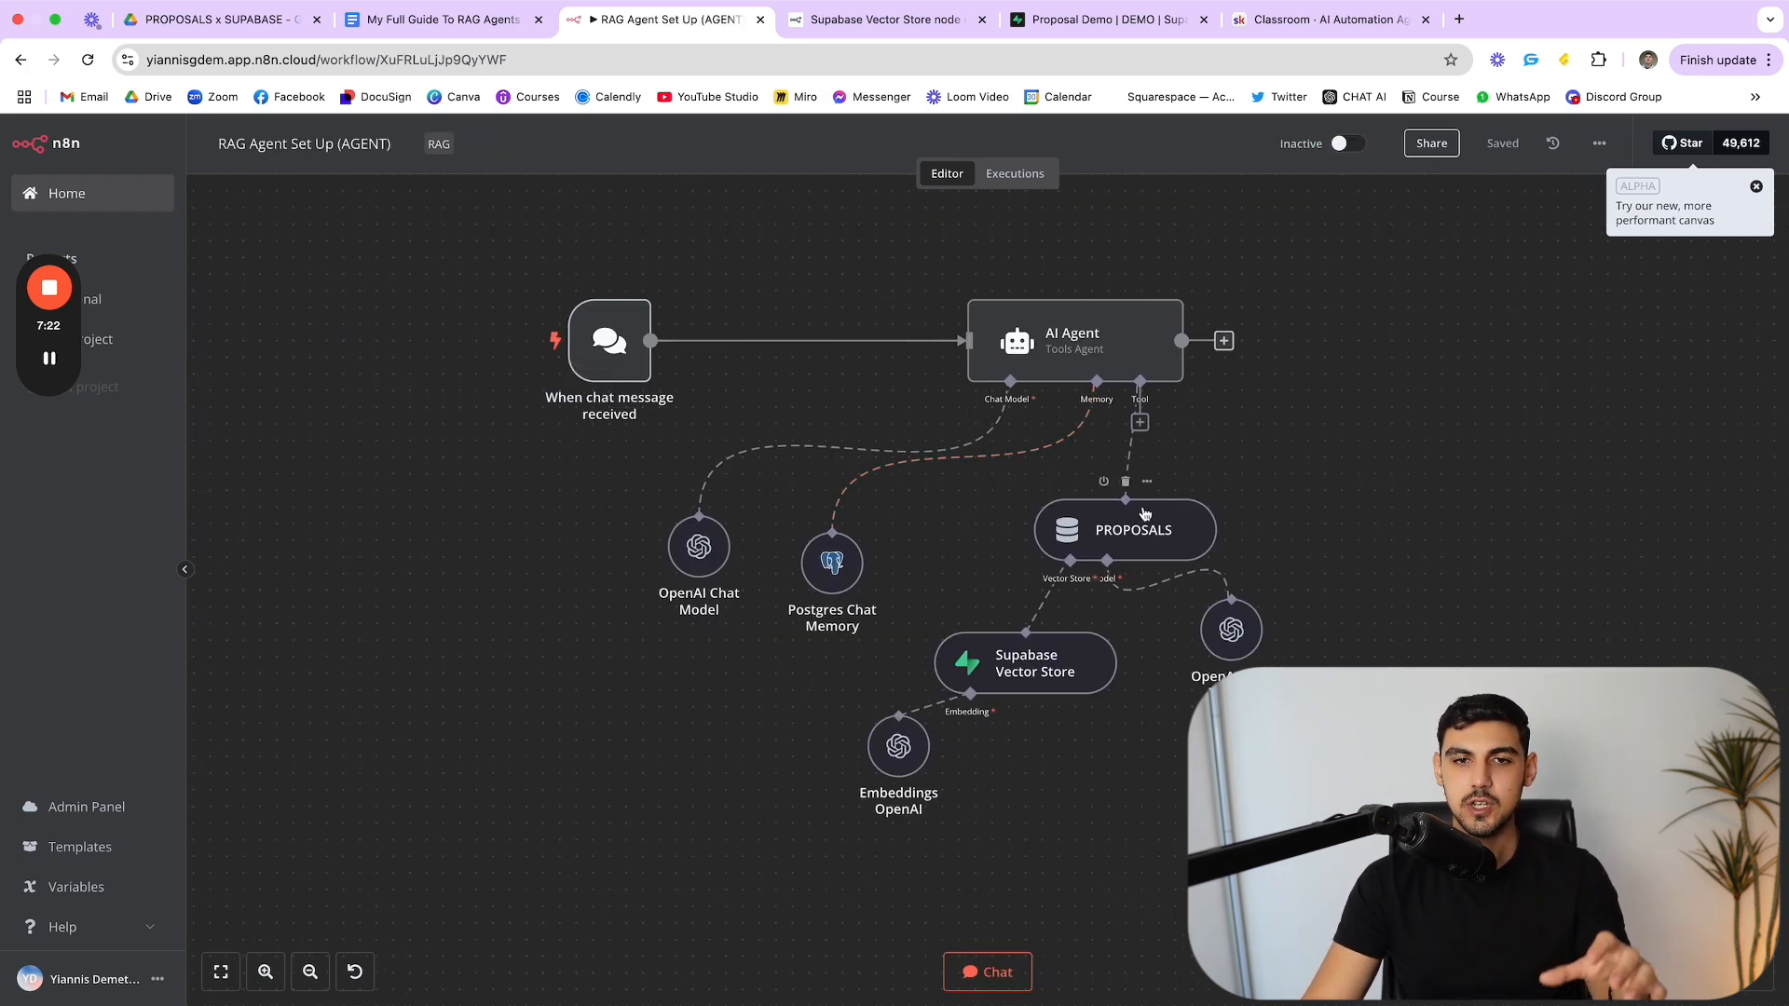
left_click_drag(944, 504, 1008, 546)
left_click_drag(1348, 743, 1348, 742)
left_click(1348, 743)
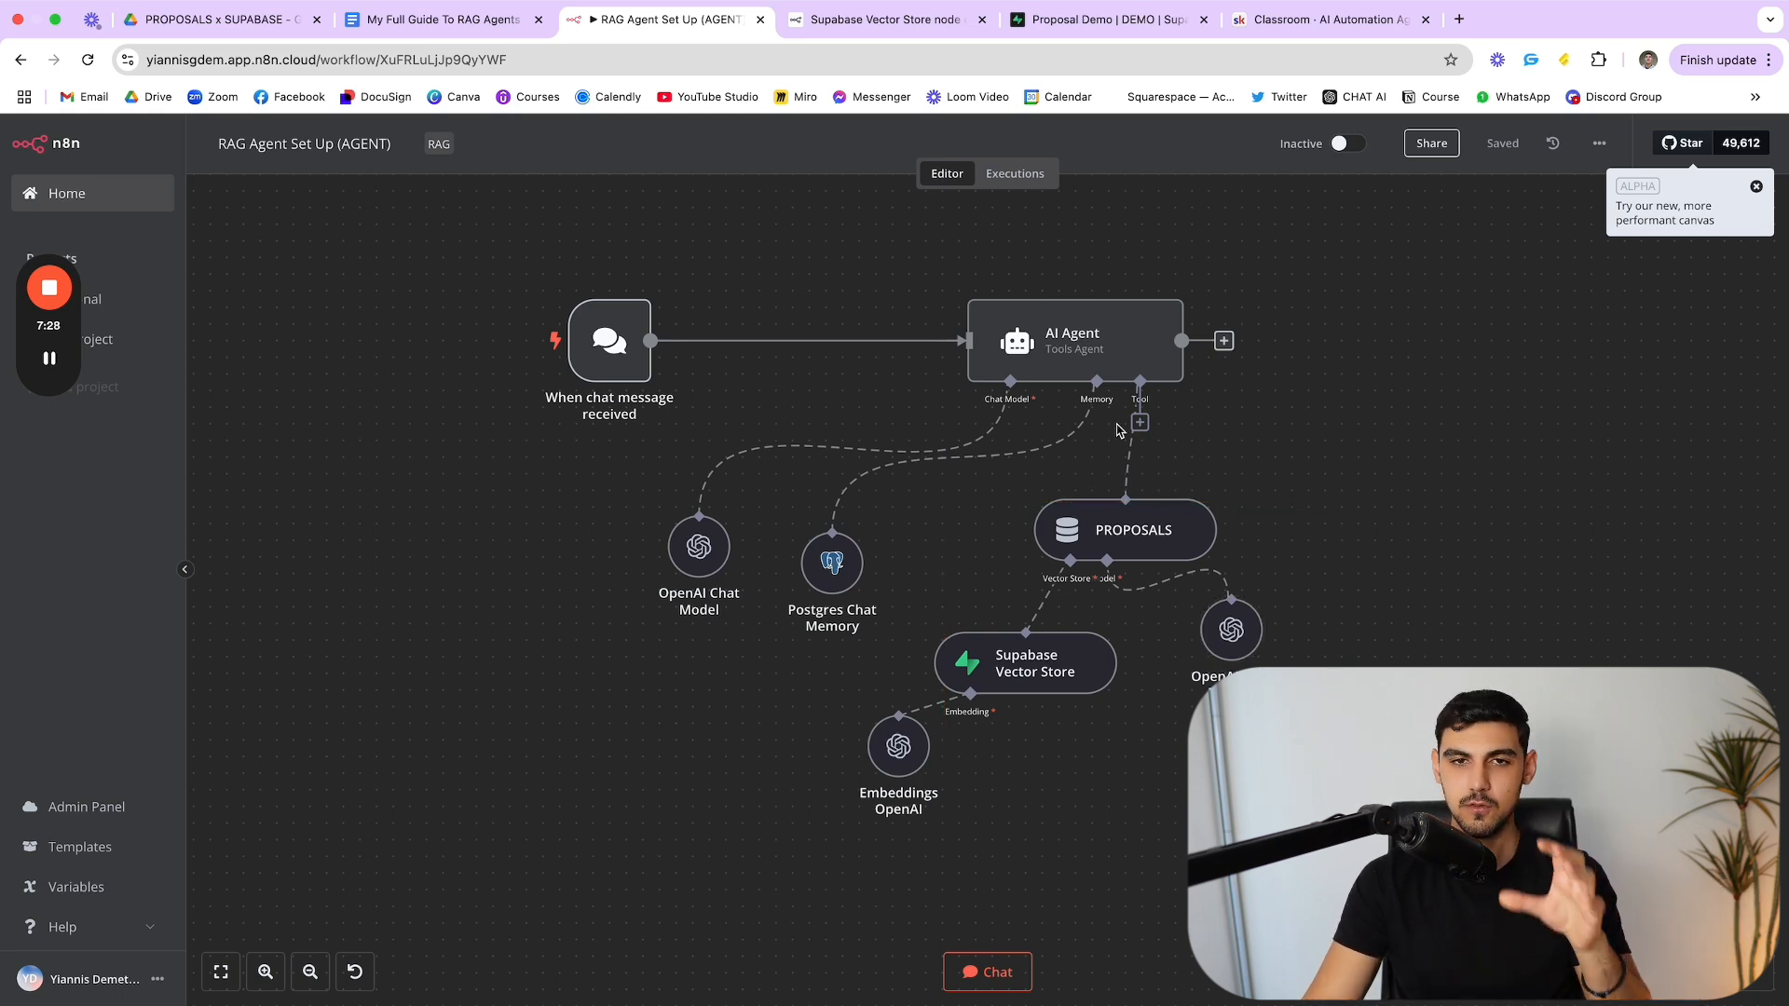
scroll(1119, 430, "right", 2)
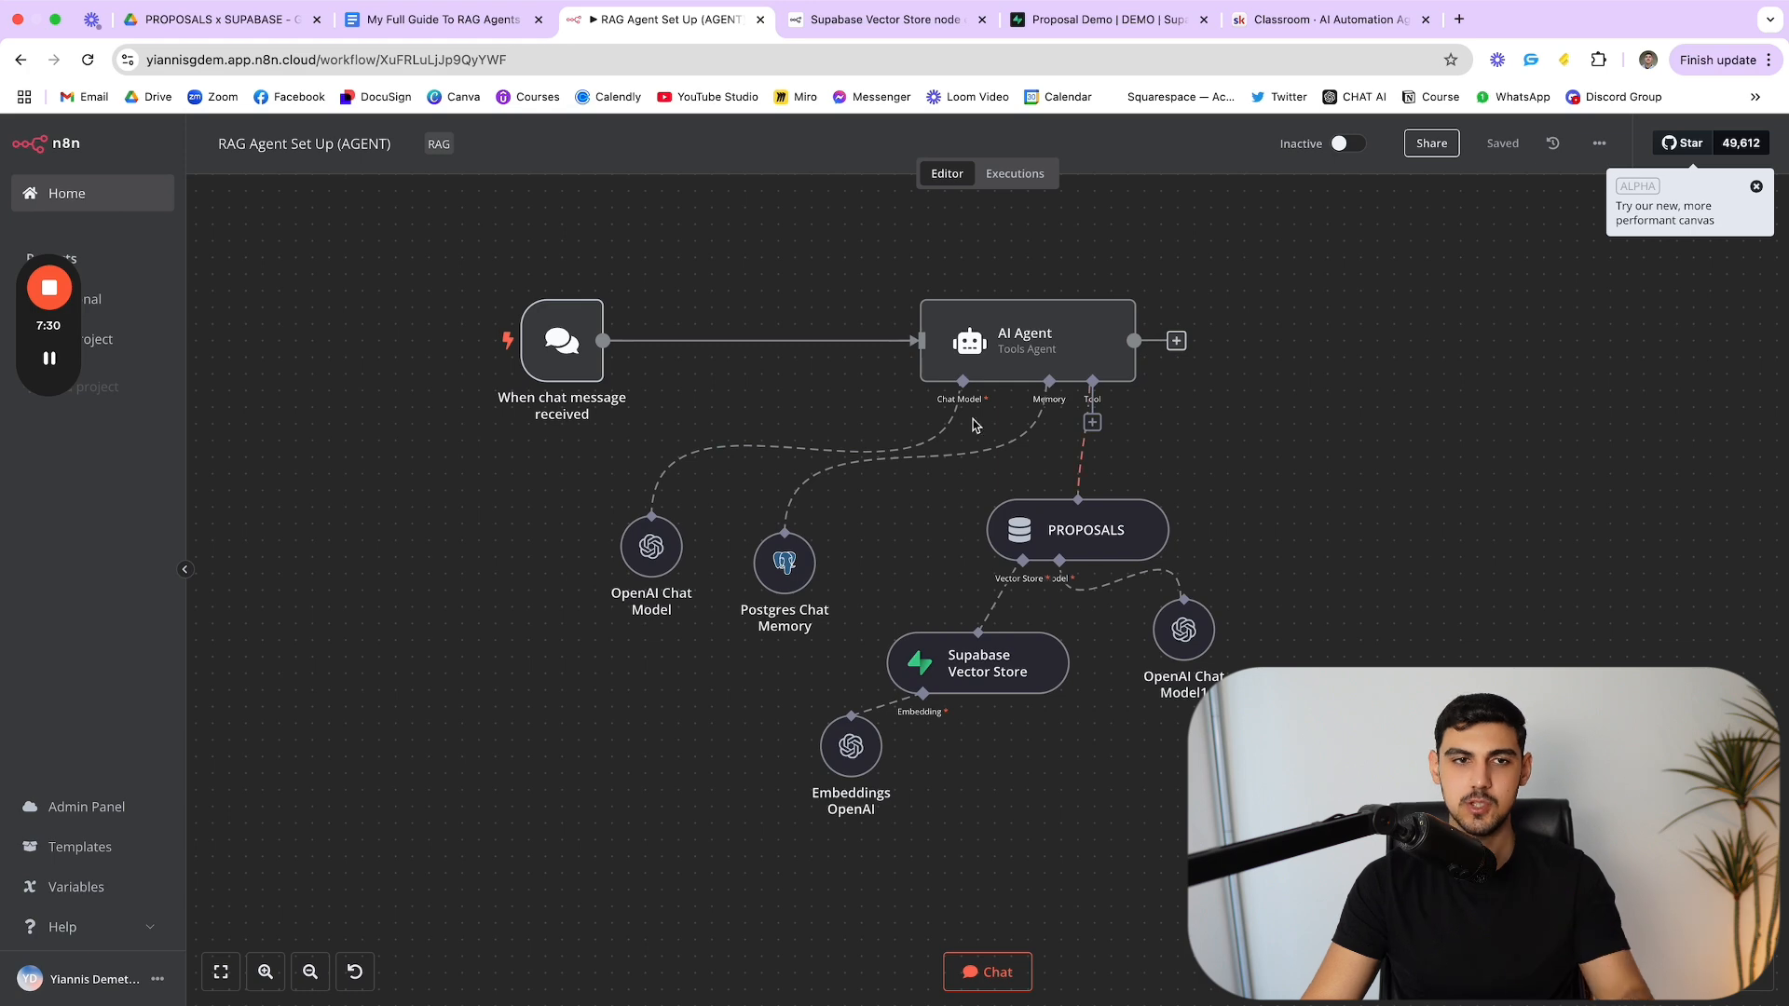
left_click_drag(557, 344, 489, 344)
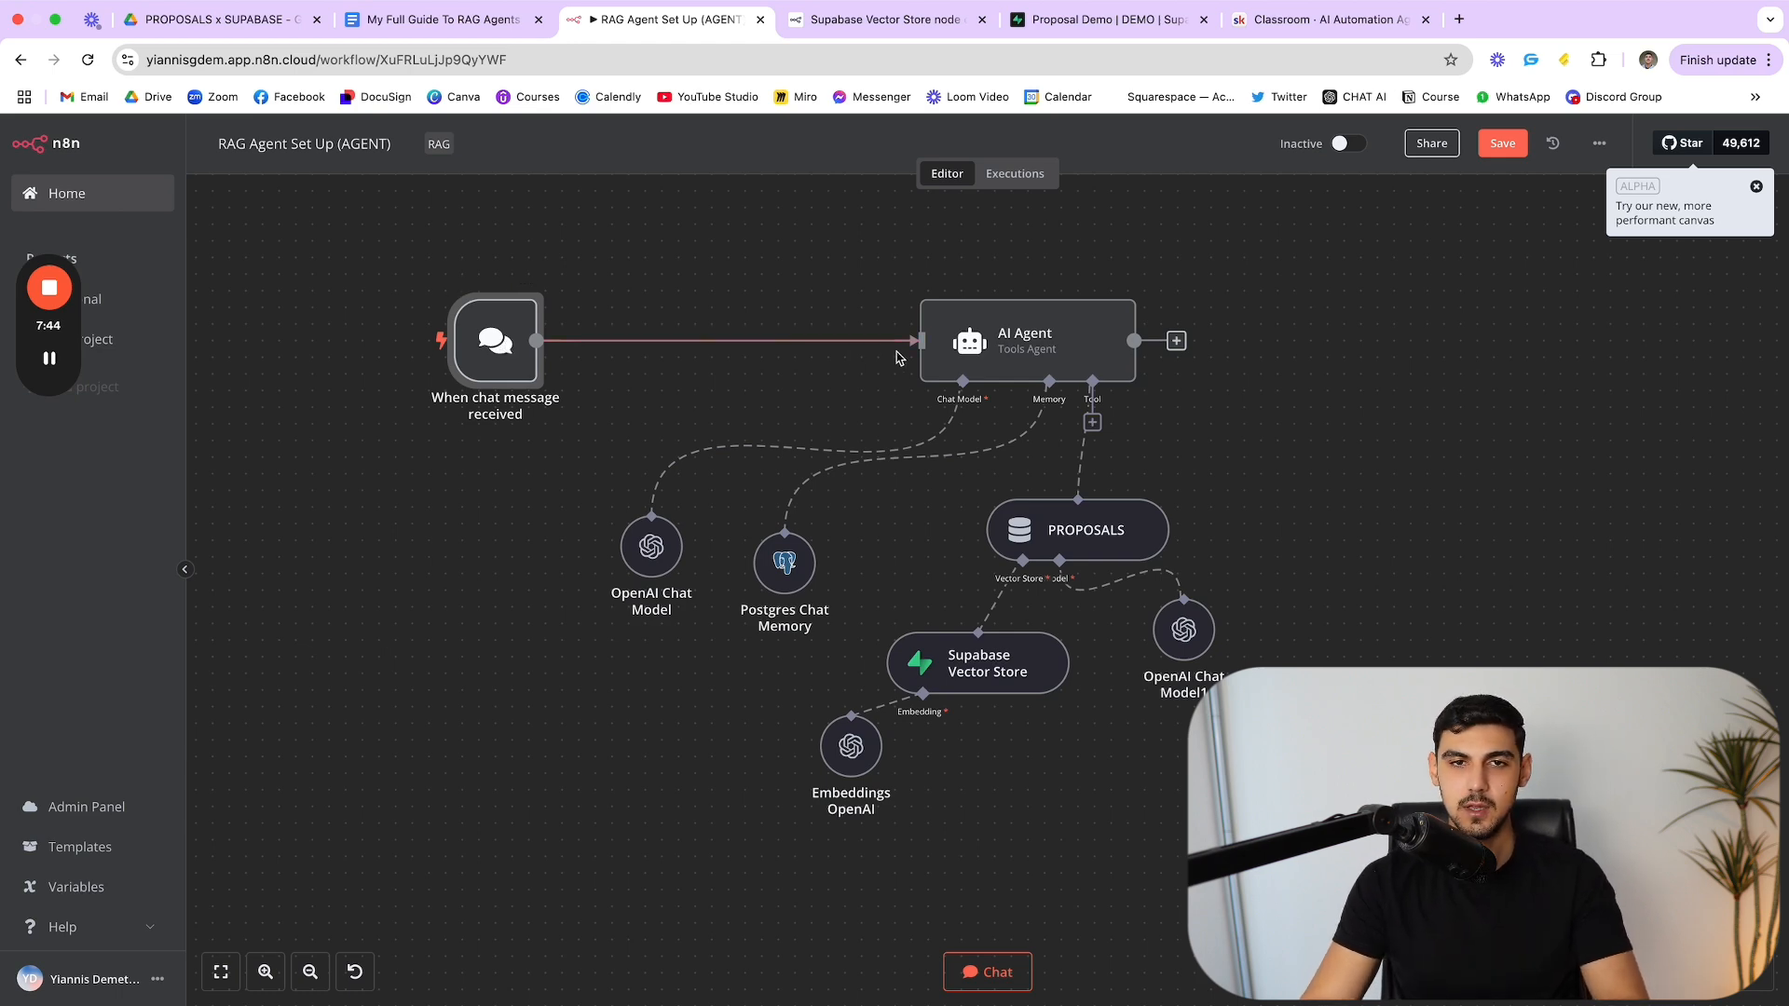
Step: Inspect the AI Agent node's parameters, including its system message and the input expression, and return to the canvas
double_click(957, 347)
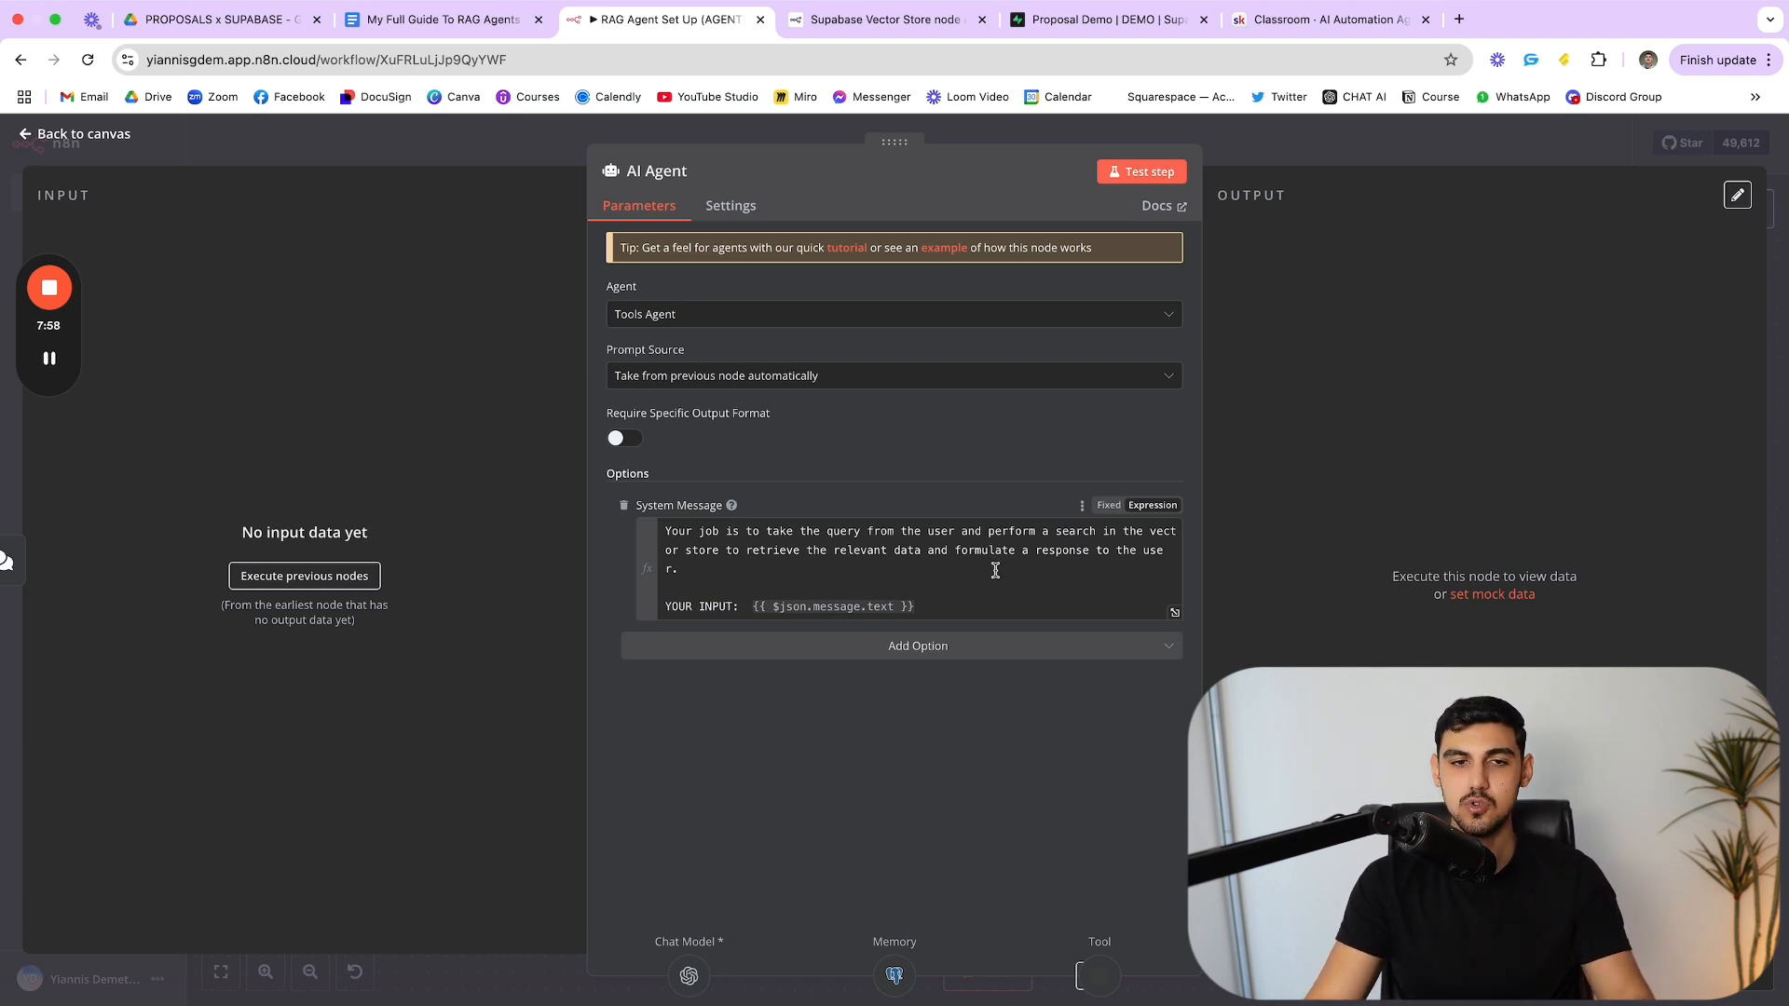
left_click_drag(916, 606, 806, 591)
left_click(806, 591)
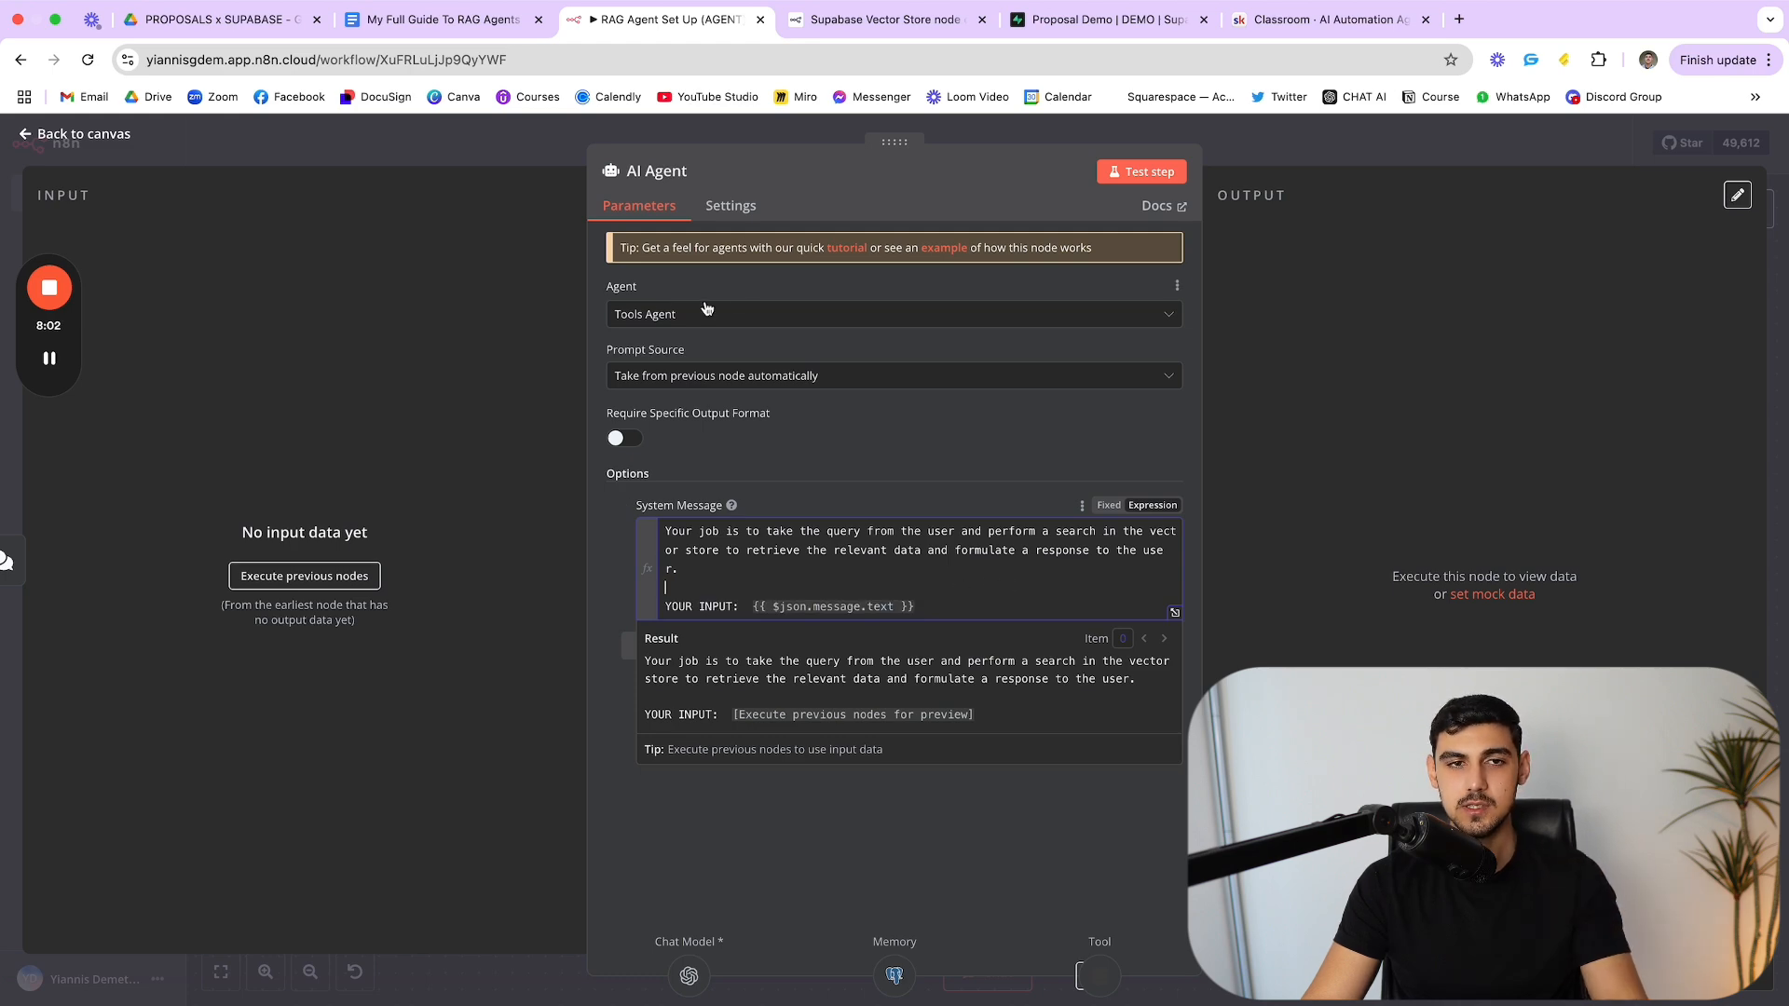
key("Escape")
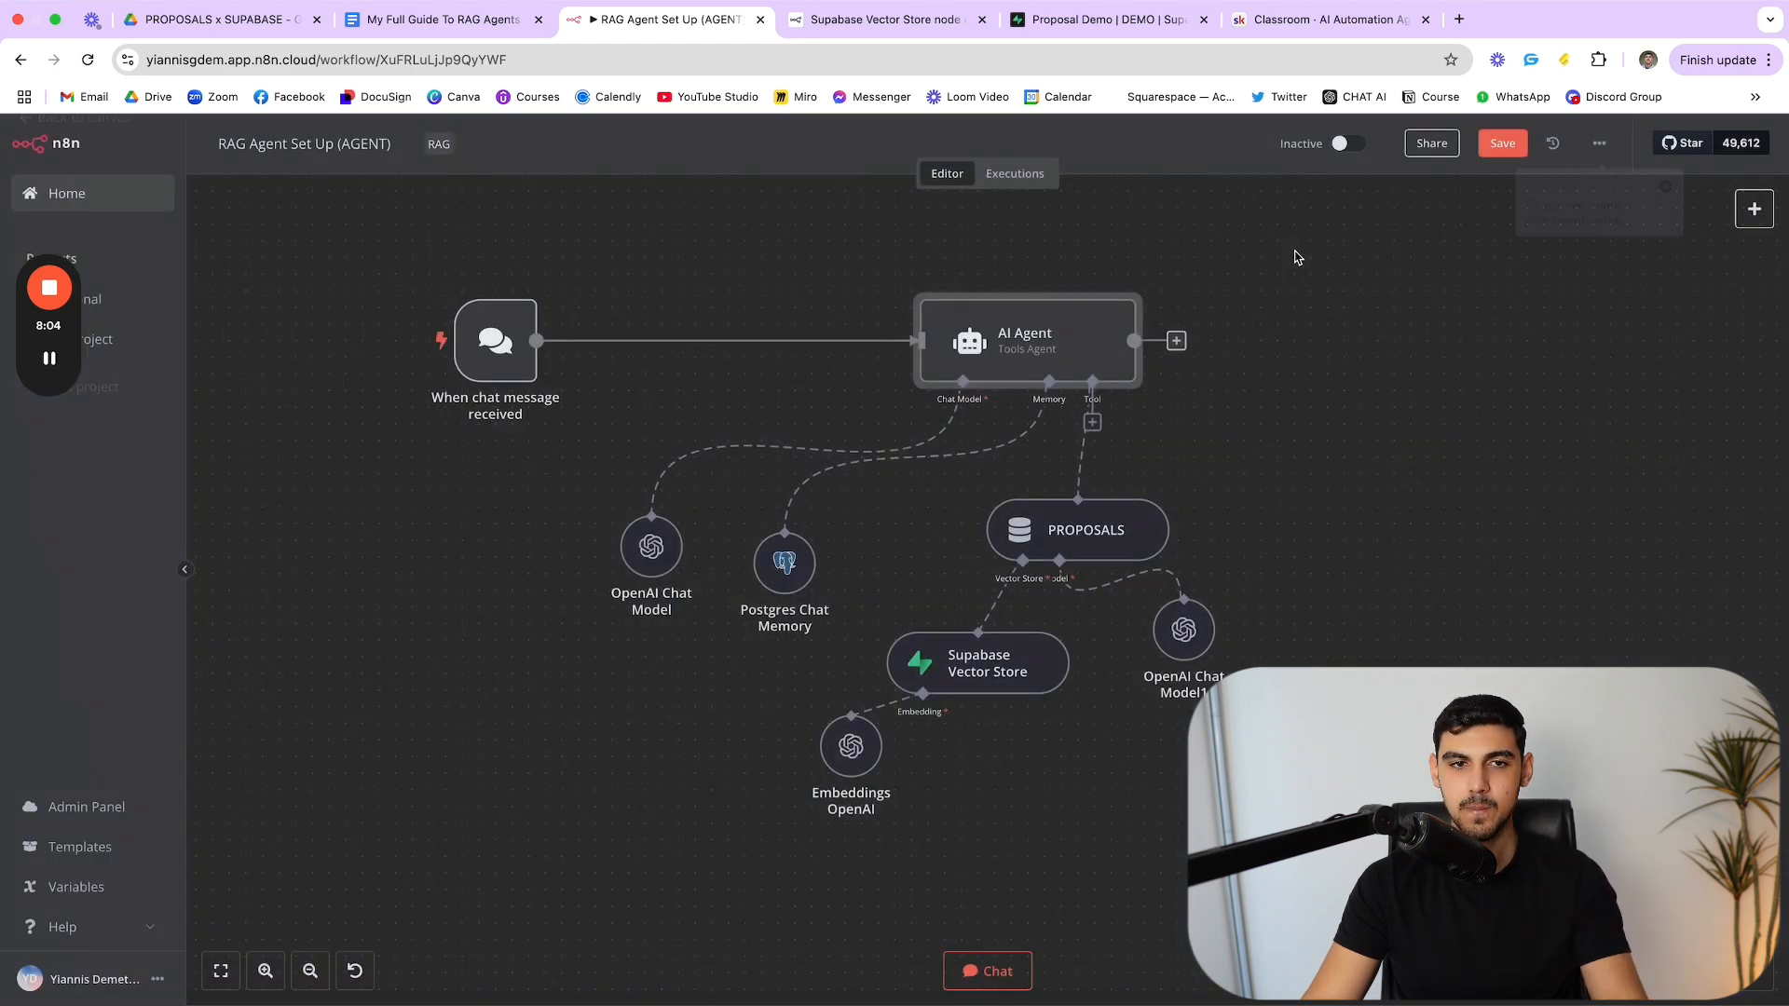
Step: Look through the models available in the OpenAI Chat Model node without changing the selection, and return to the canvas
double_click(658, 554)
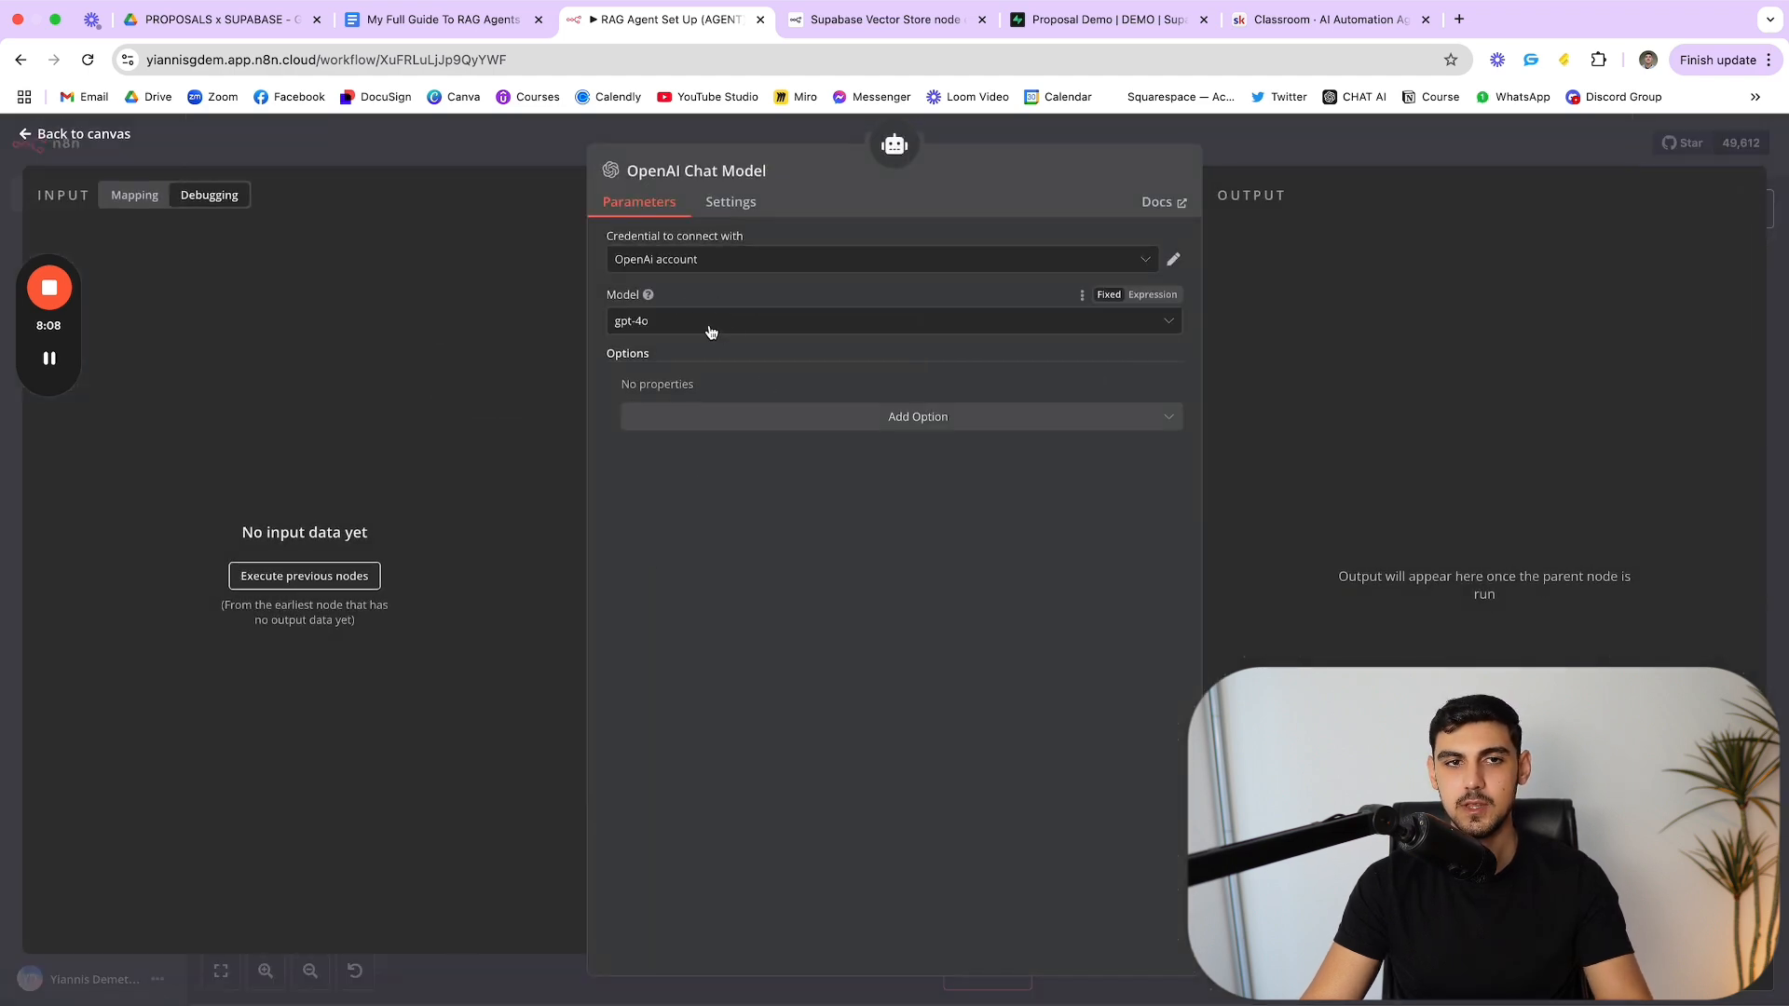
left_click(686, 327)
scroll(722, 459, "down", 5)
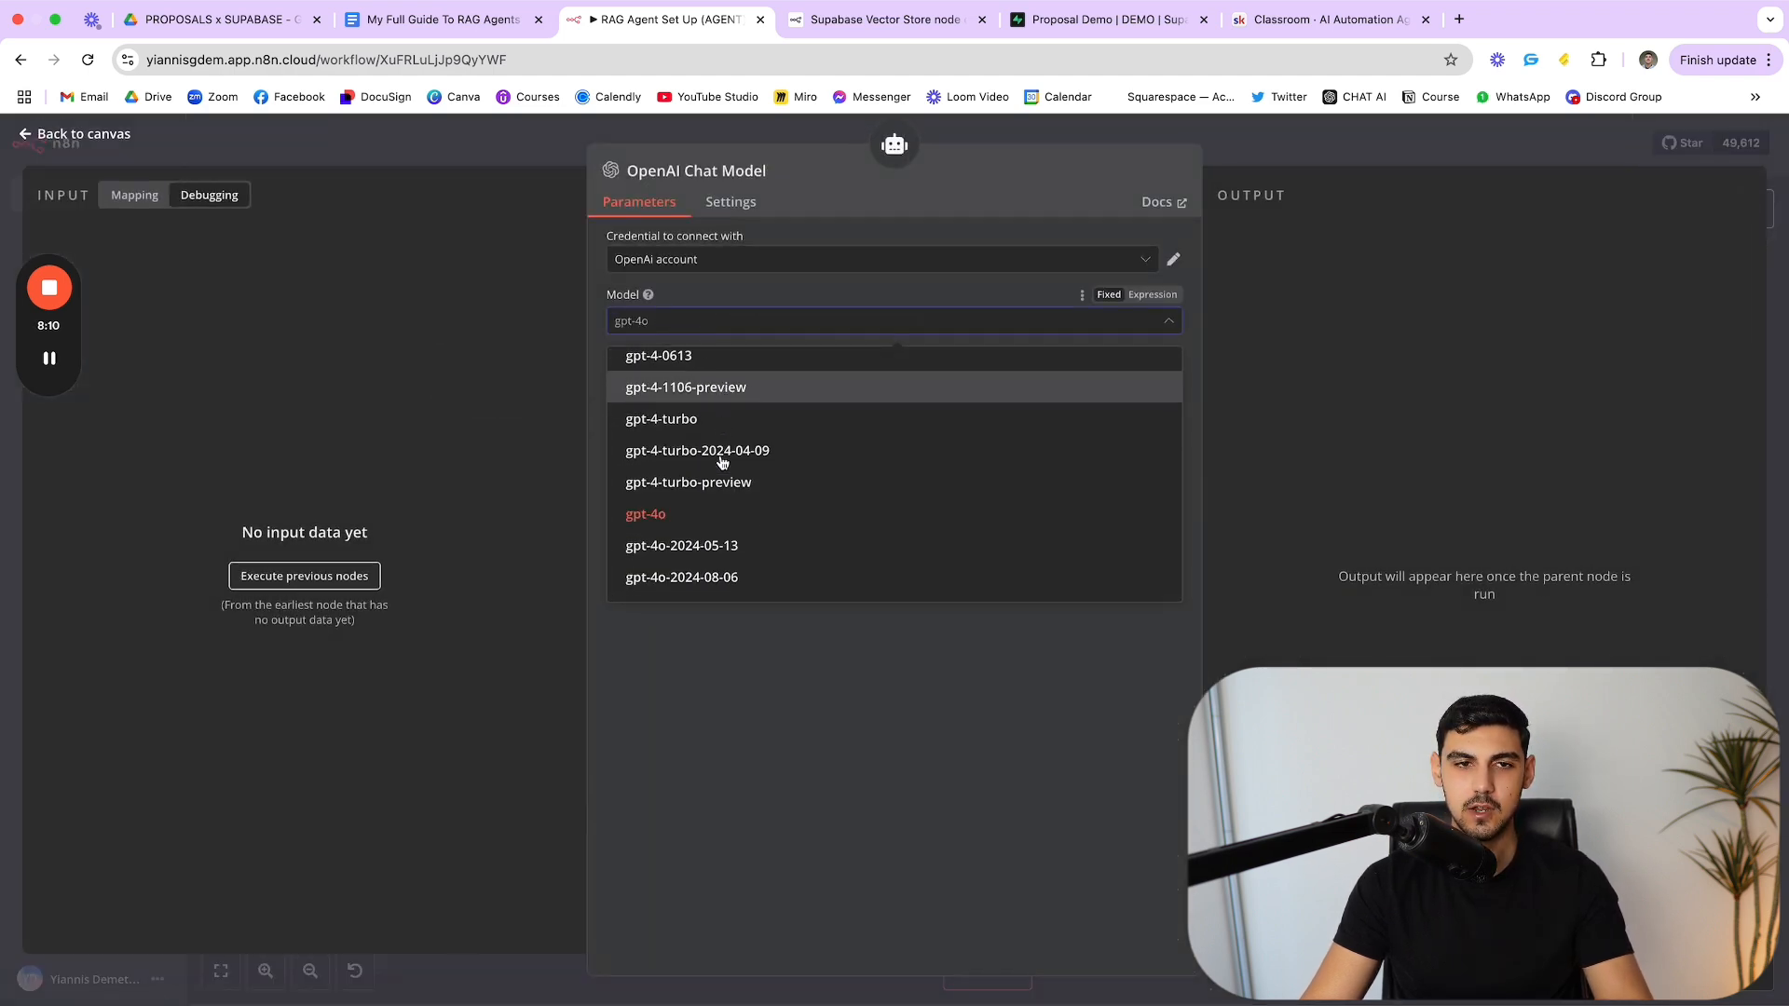
scroll(723, 465, "down", 3)
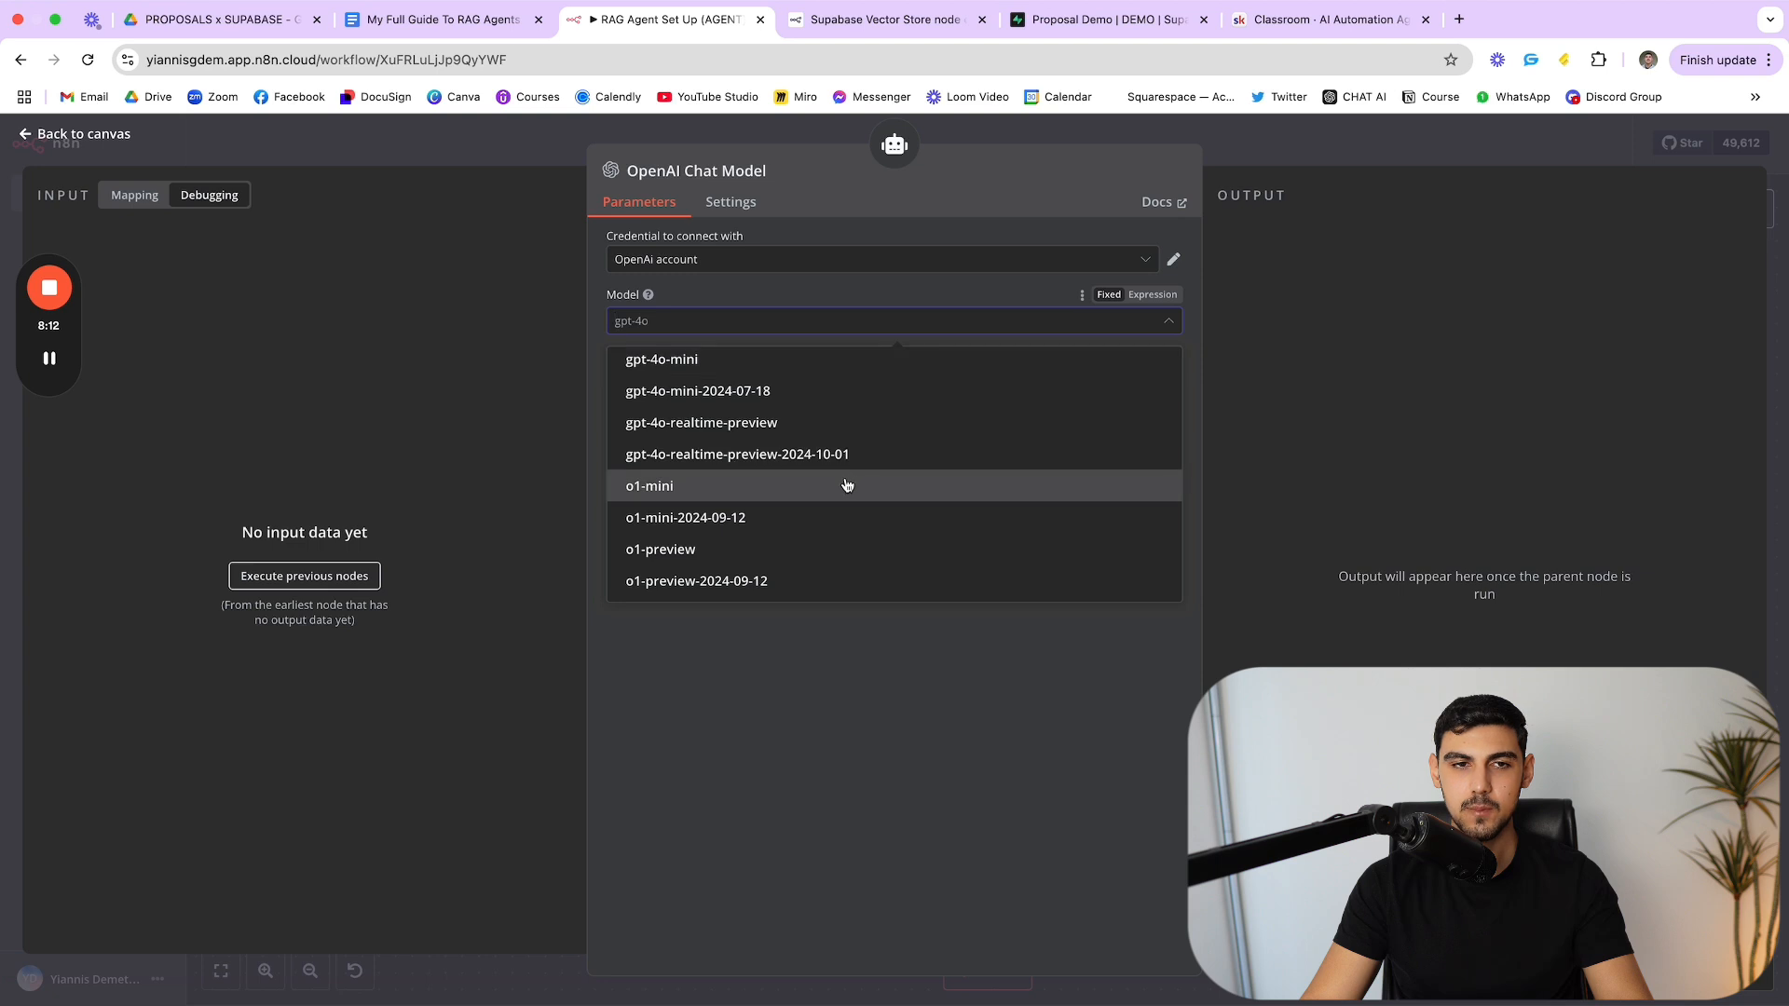
scroll(846, 485, "up", 10)
scroll(811, 420, "up", 3)
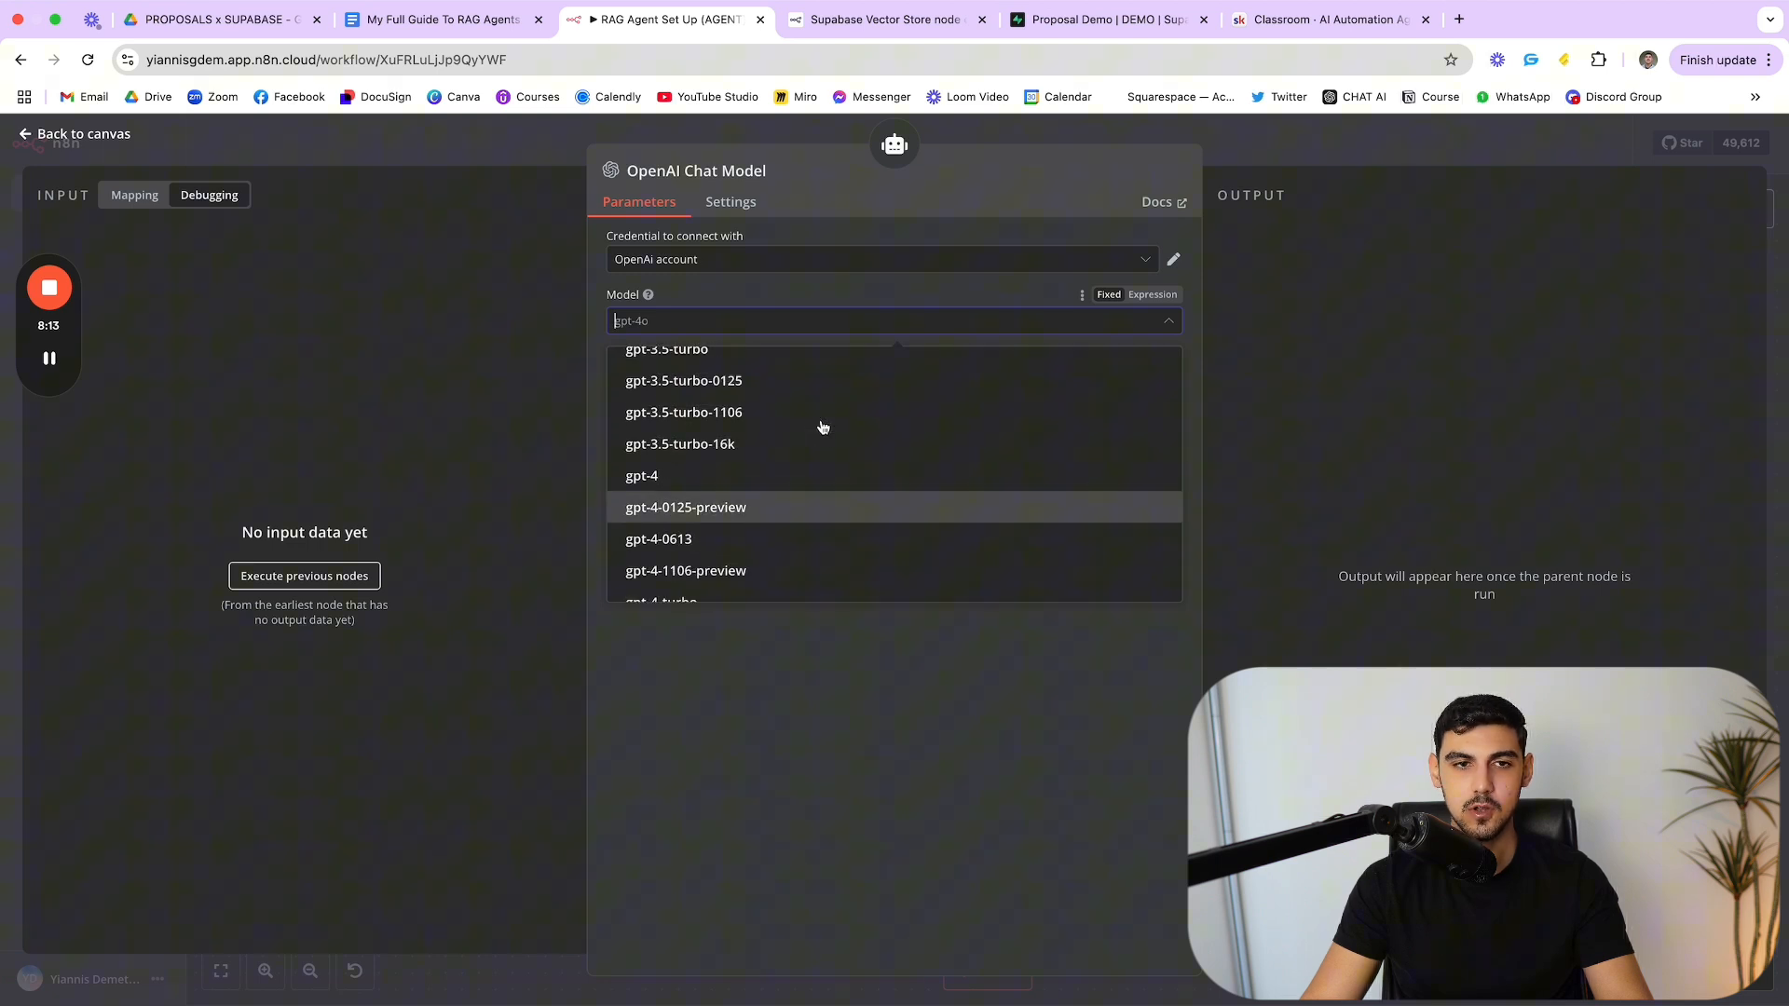
left_click(498, 387)
key("Escape")
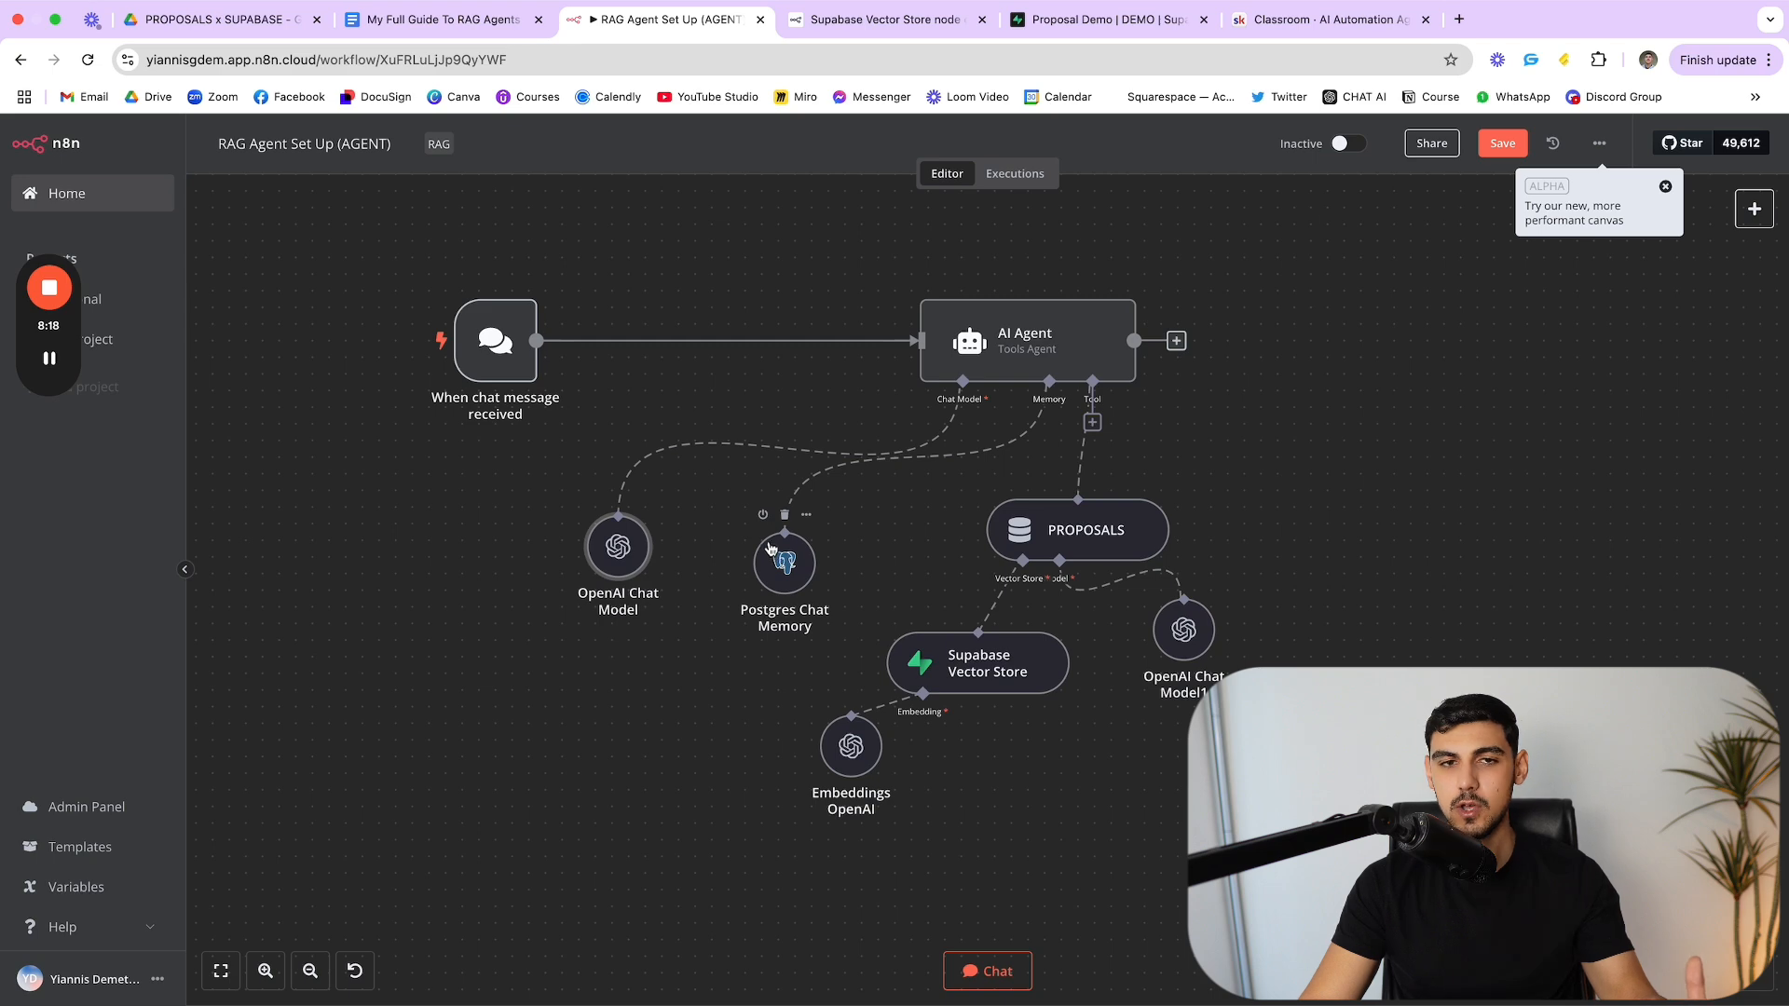
Step: Move the Postgres Chat Memory node slightly closer to the OpenAI Chat Model node and a little lower
left_click_drag(777, 585, 727, 601)
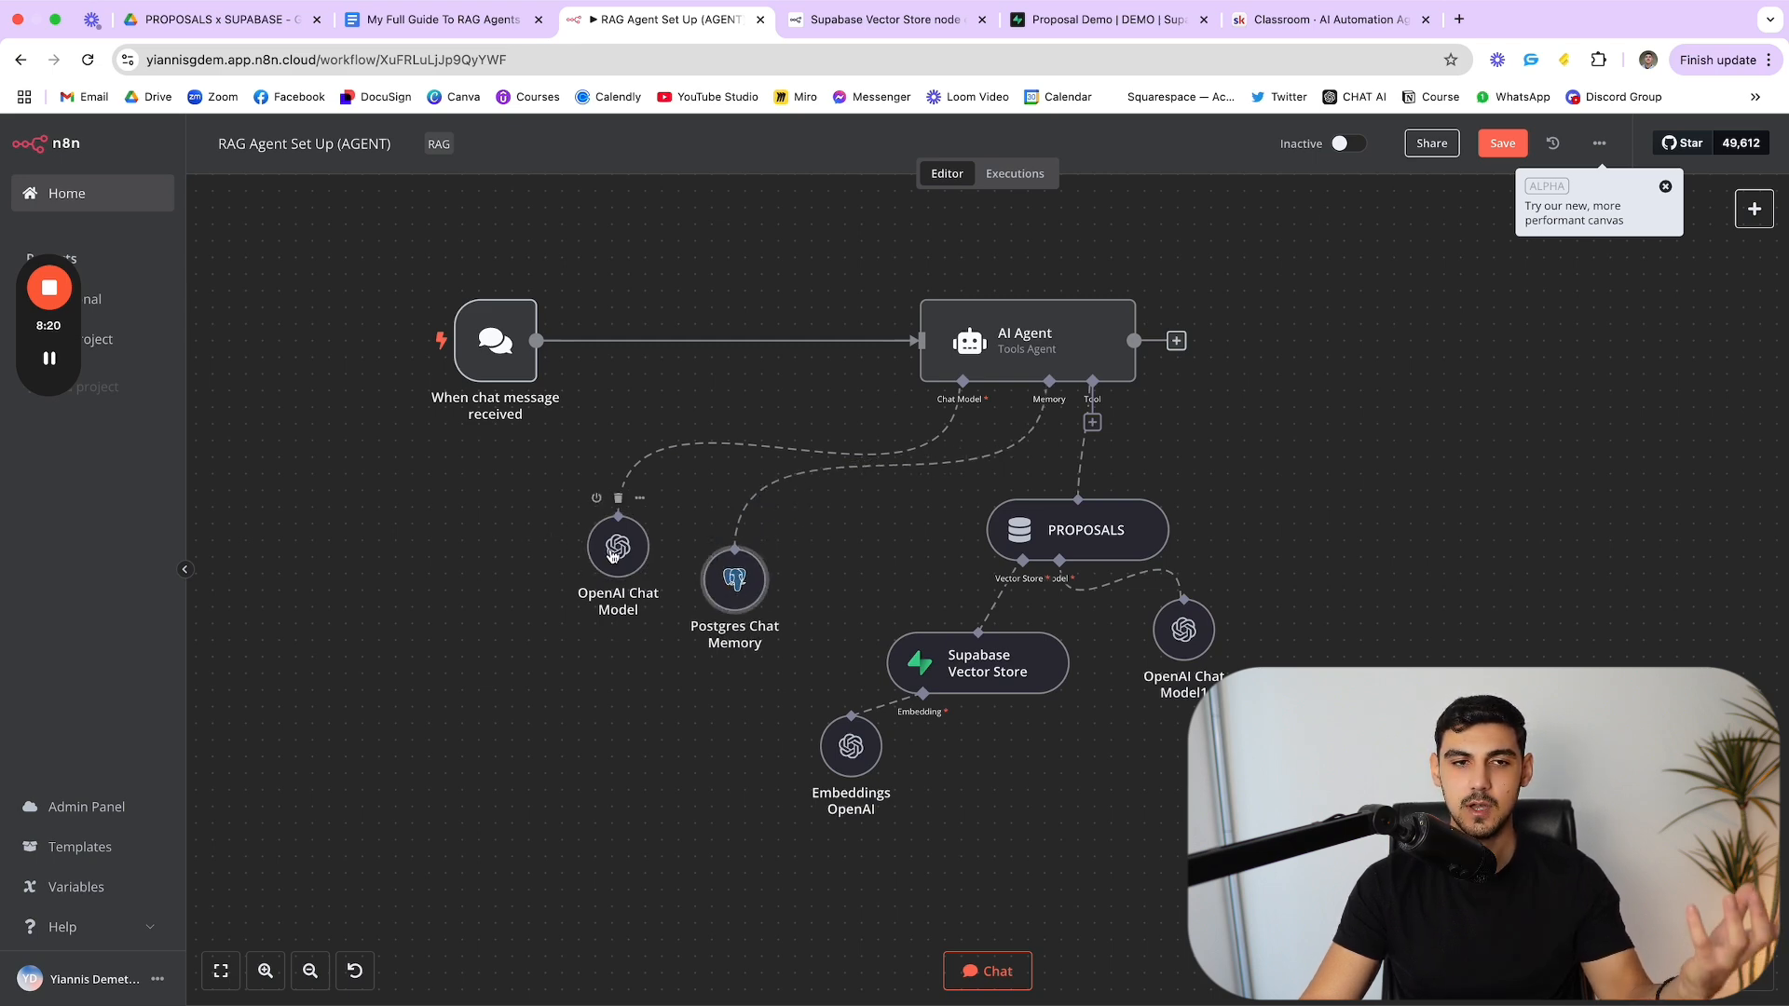
Step: Move the OpenAI Chat Model and Postgres Chat Memory nodes slightly farther from the PROPOSALS tool, keeping their heights
left_click_drag(612, 557, 562, 557)
left_click_drag(714, 593, 682, 593)
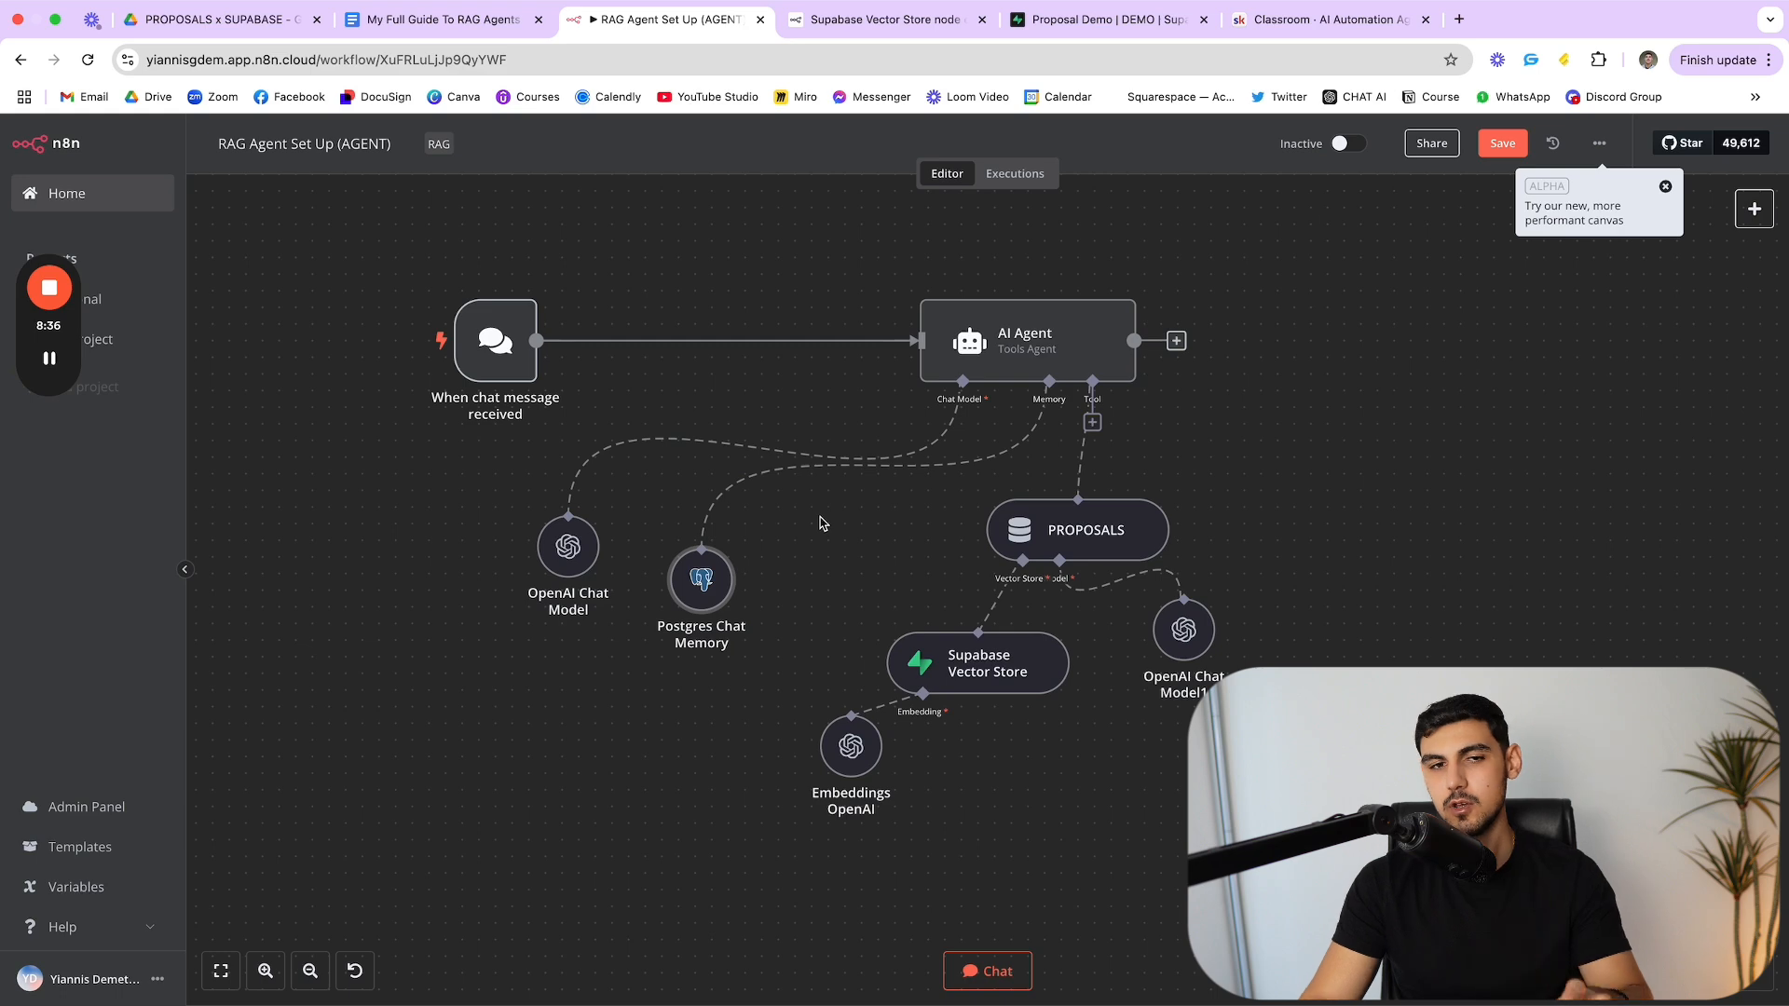
Step: Open the Postgres Chat Memory node and look at its available credentials without changing the selection
double_click(701, 584)
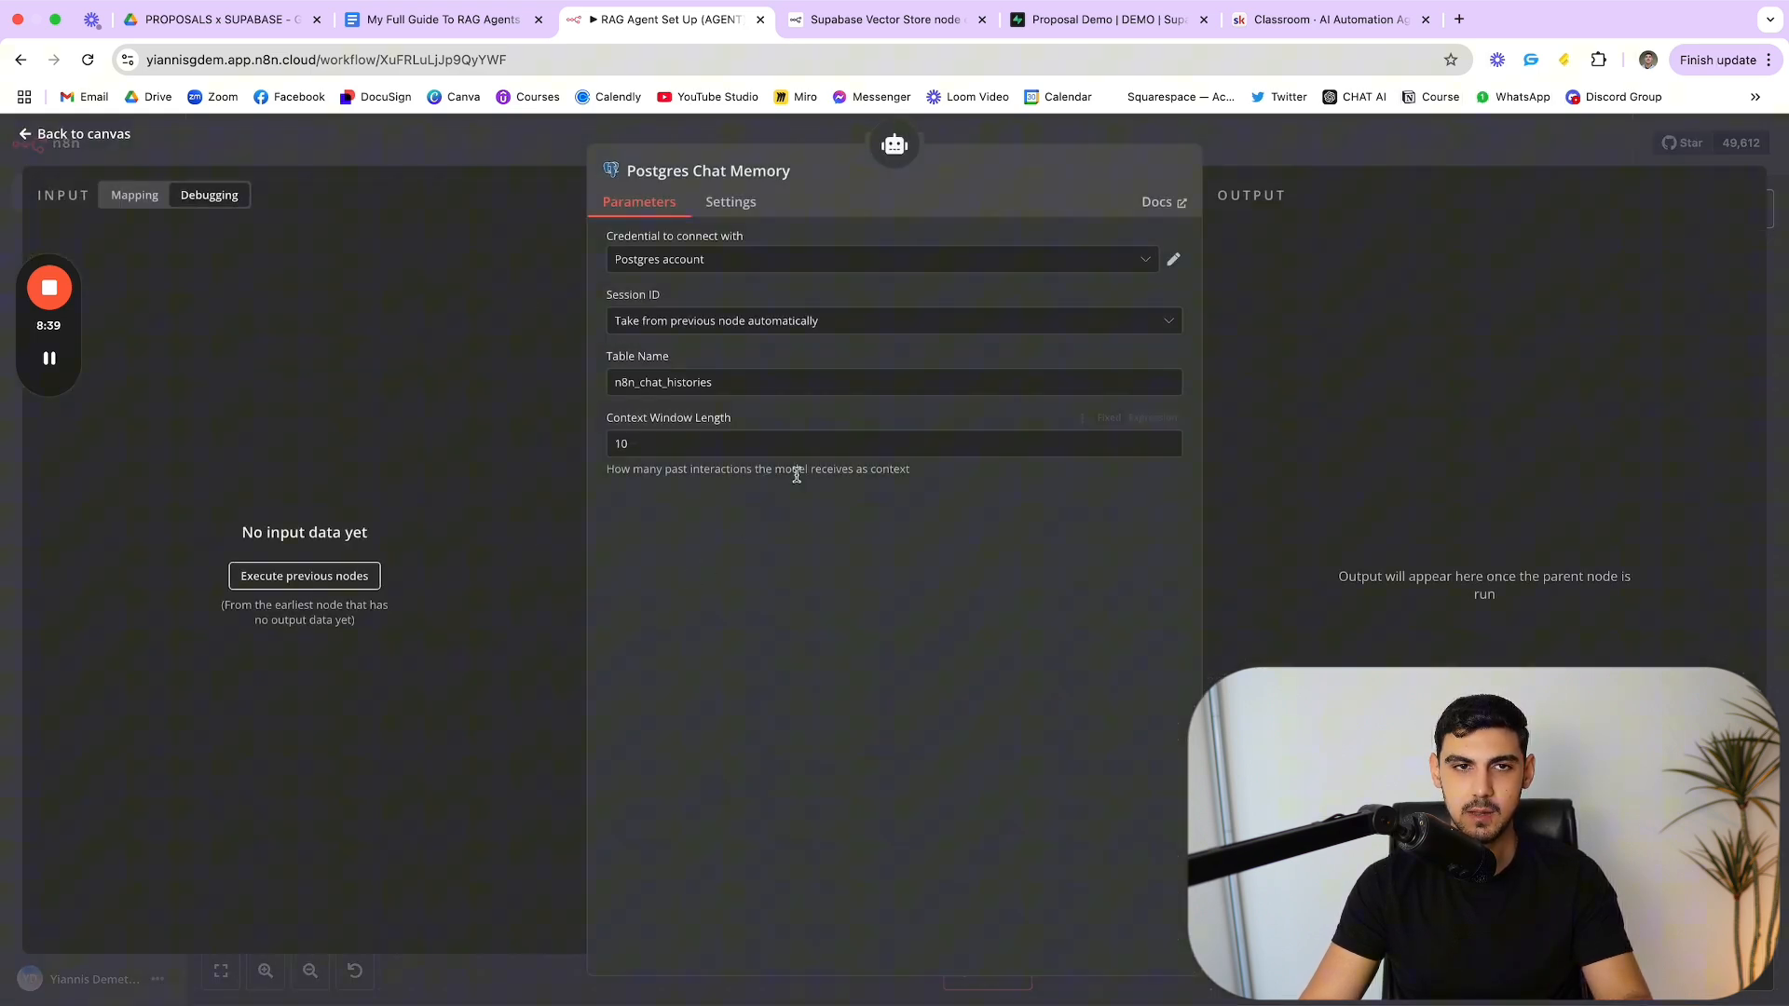
left_click(794, 254)
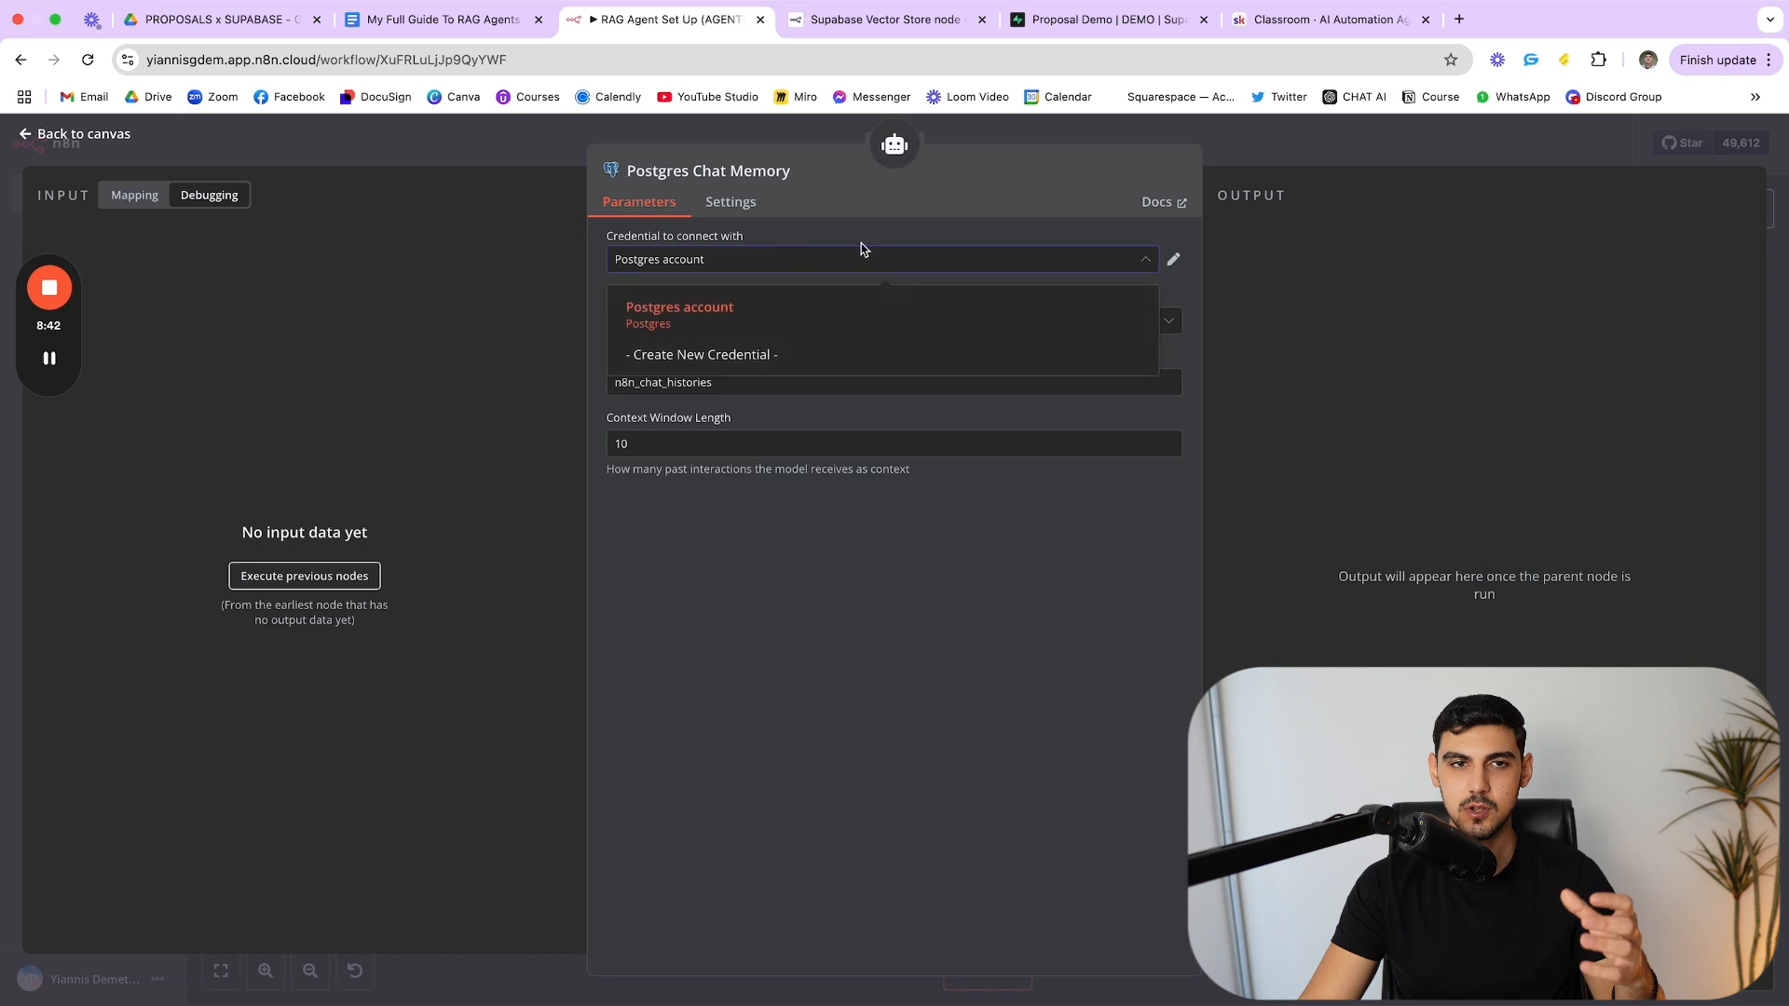
left_click(825, 231)
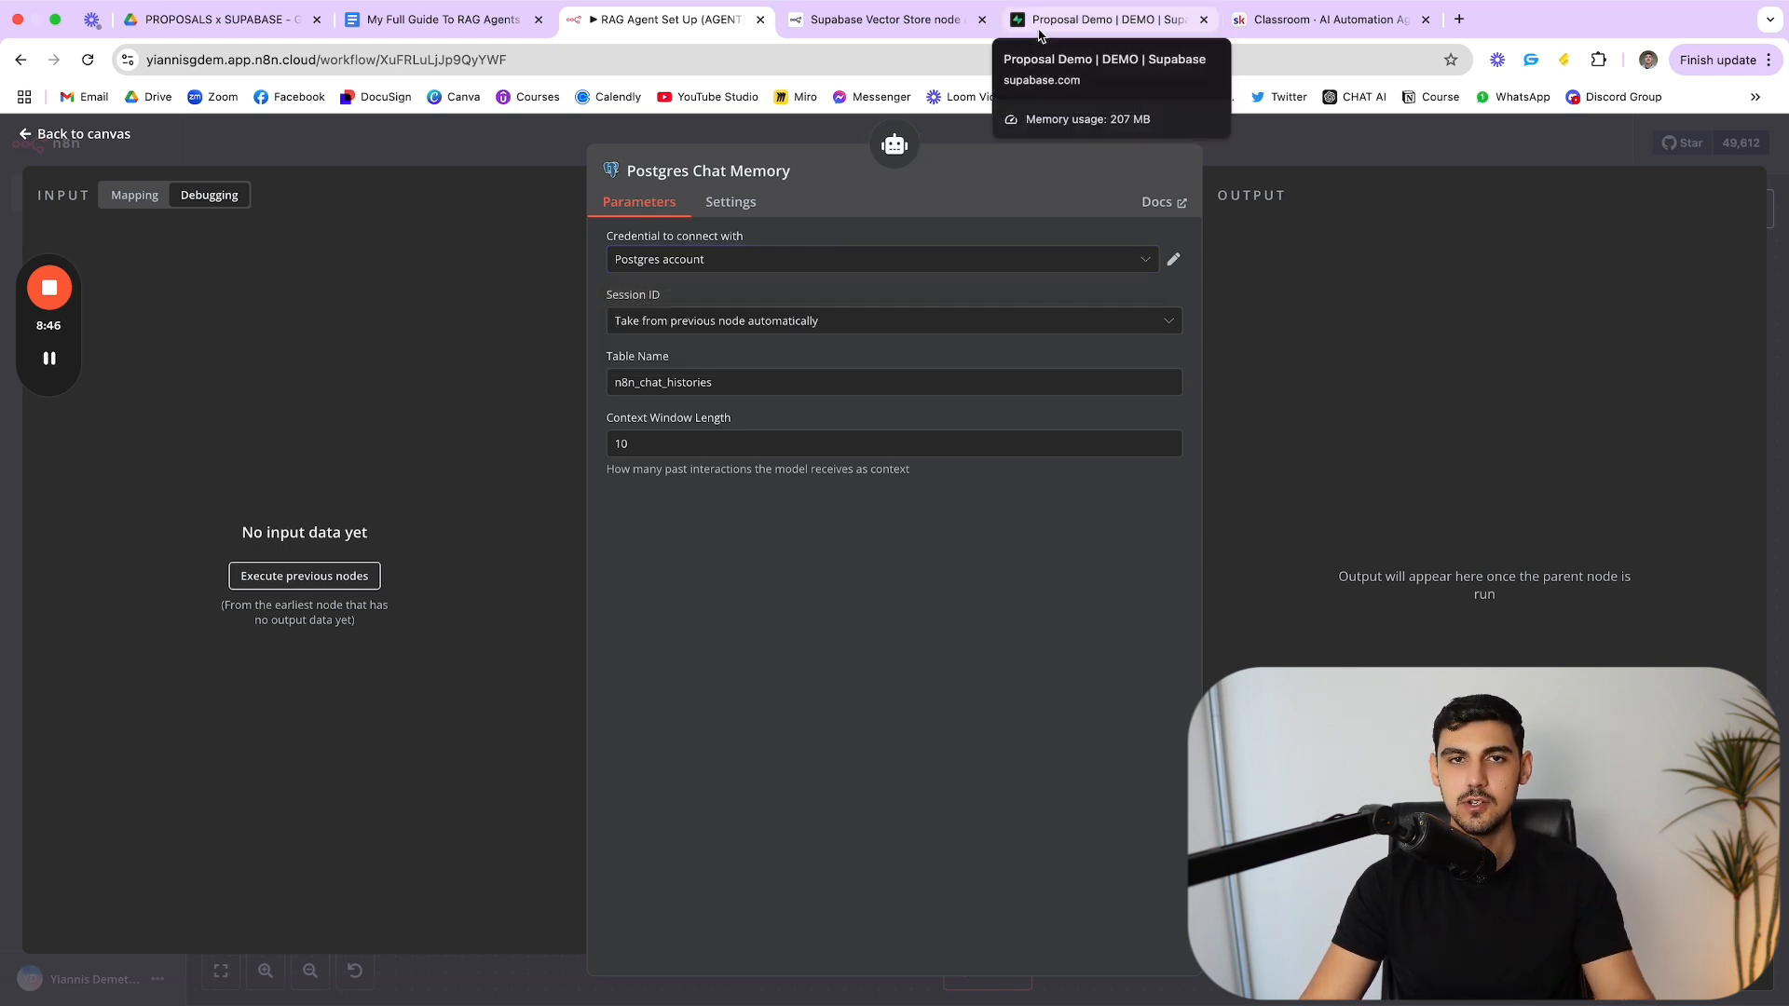
Step: Switch to the Proposal Demo project in Supabase and examine the connection parameters in its database settings
left_click(1040, 28)
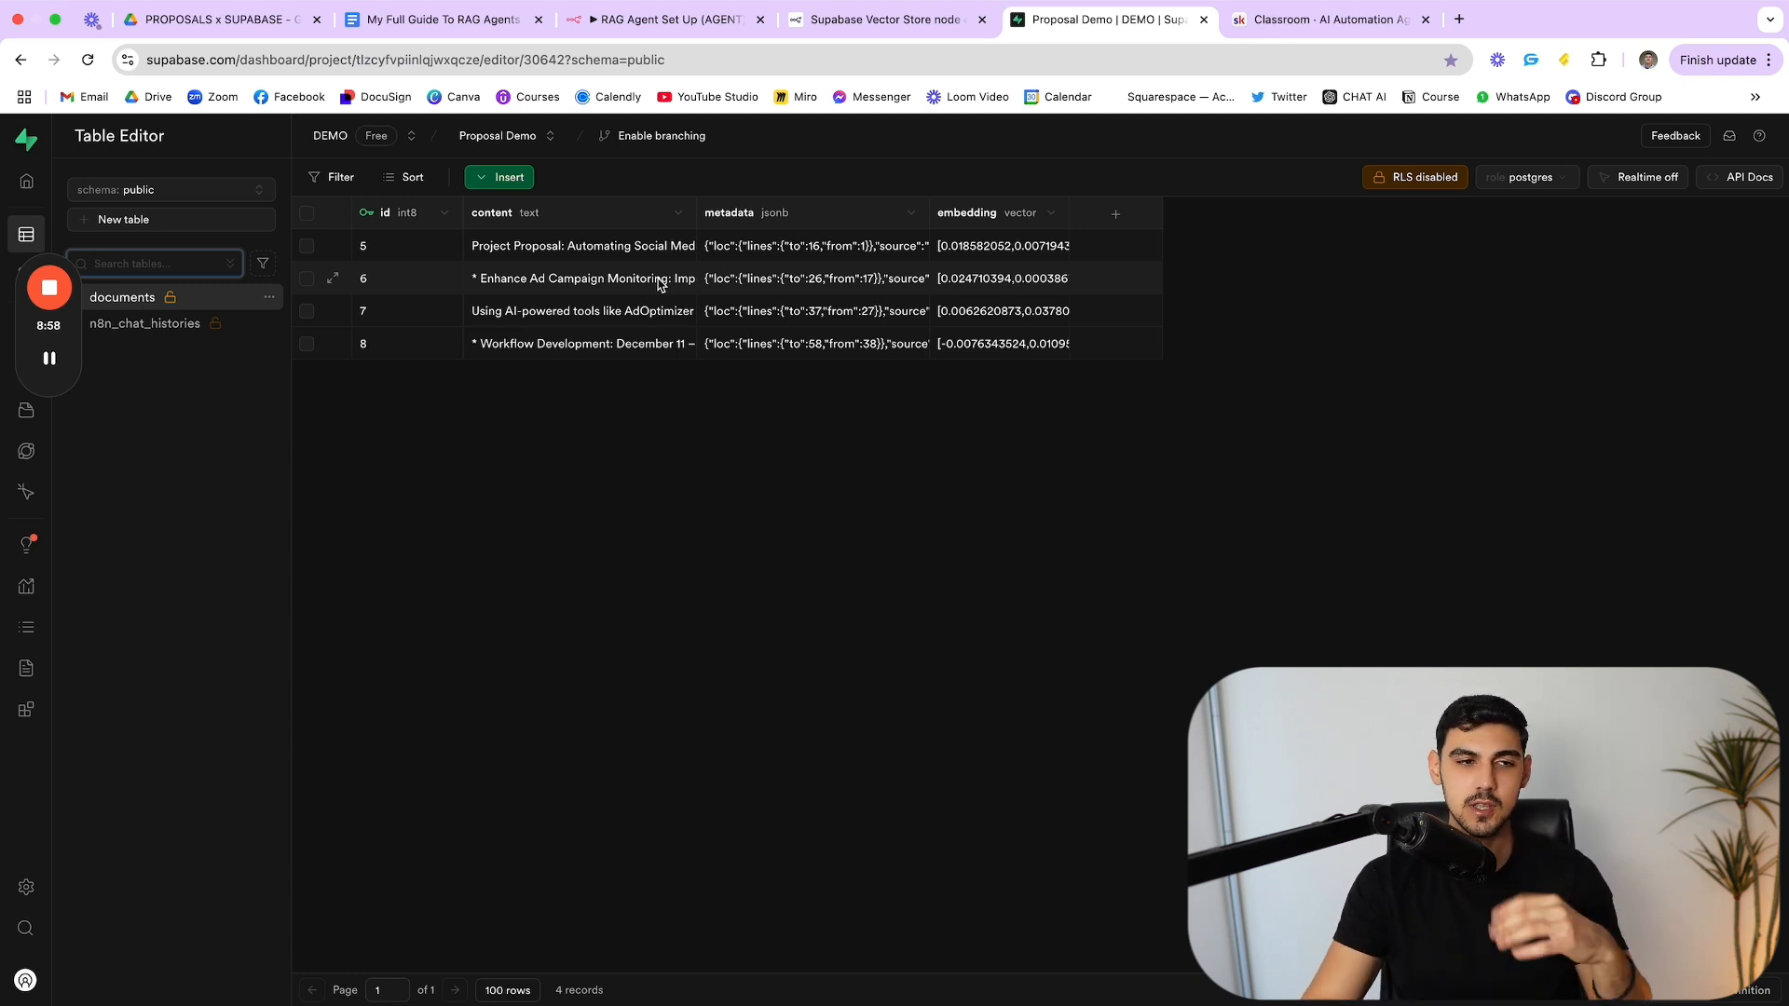
mouse_move(3, 715)
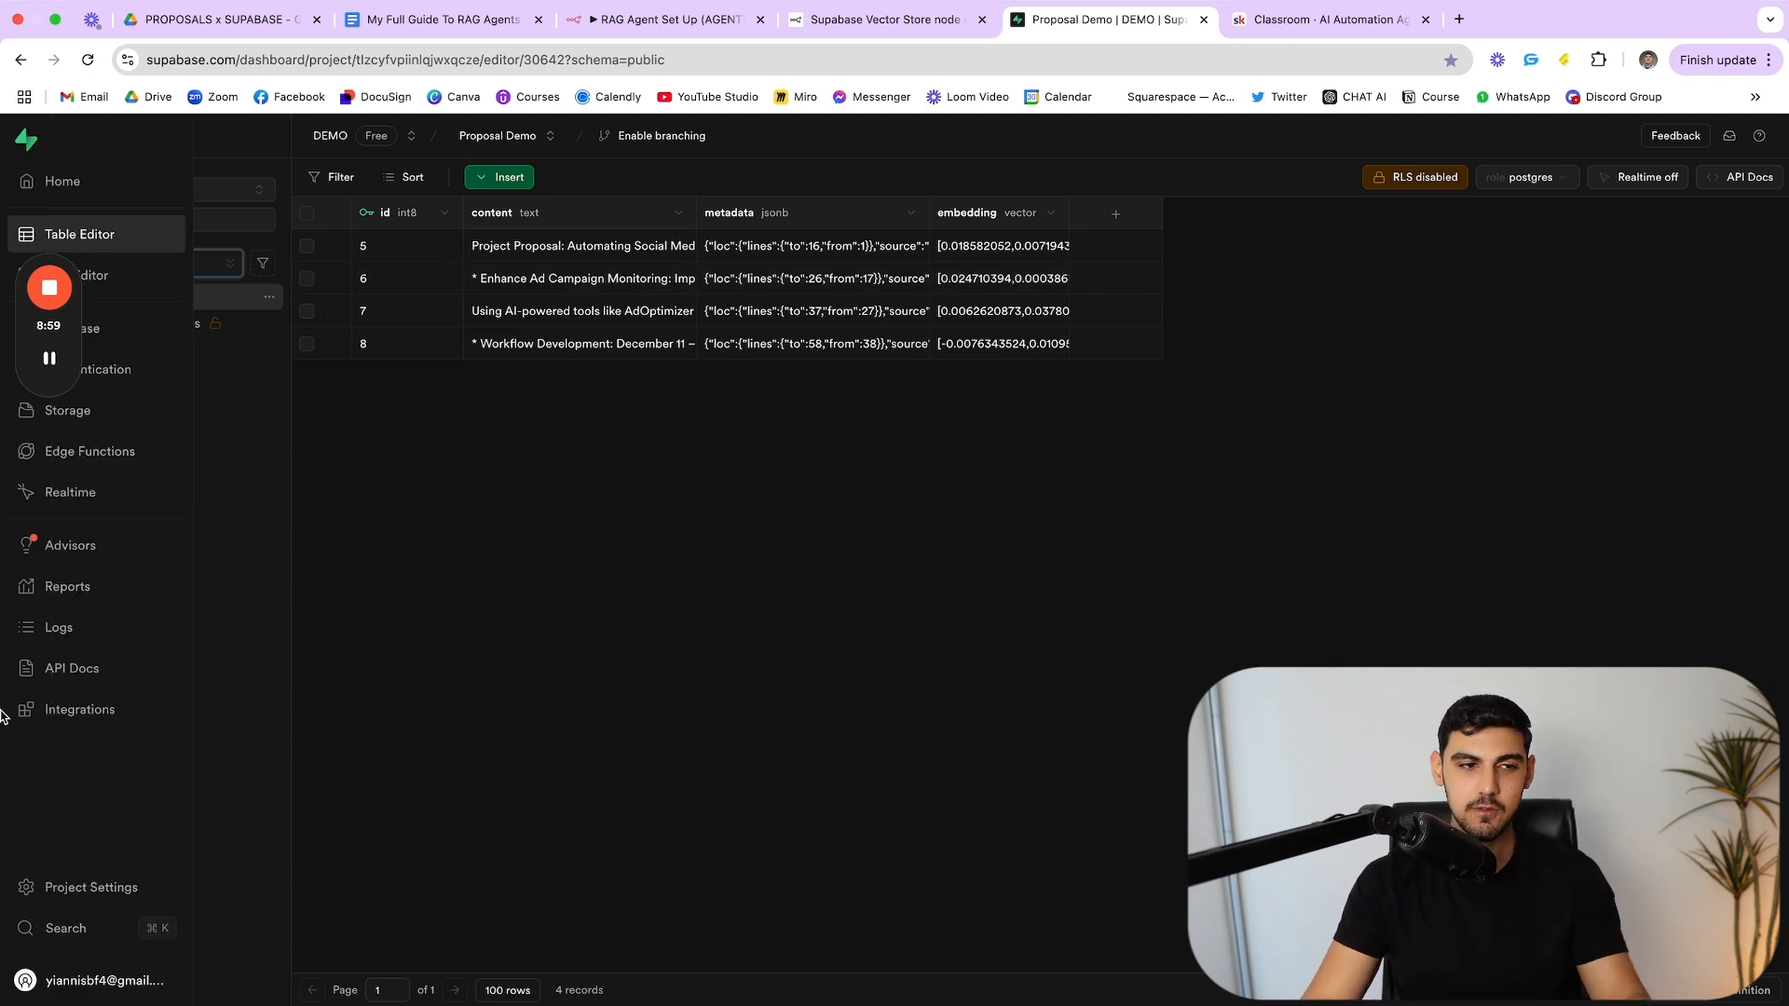
left_click(88, 893)
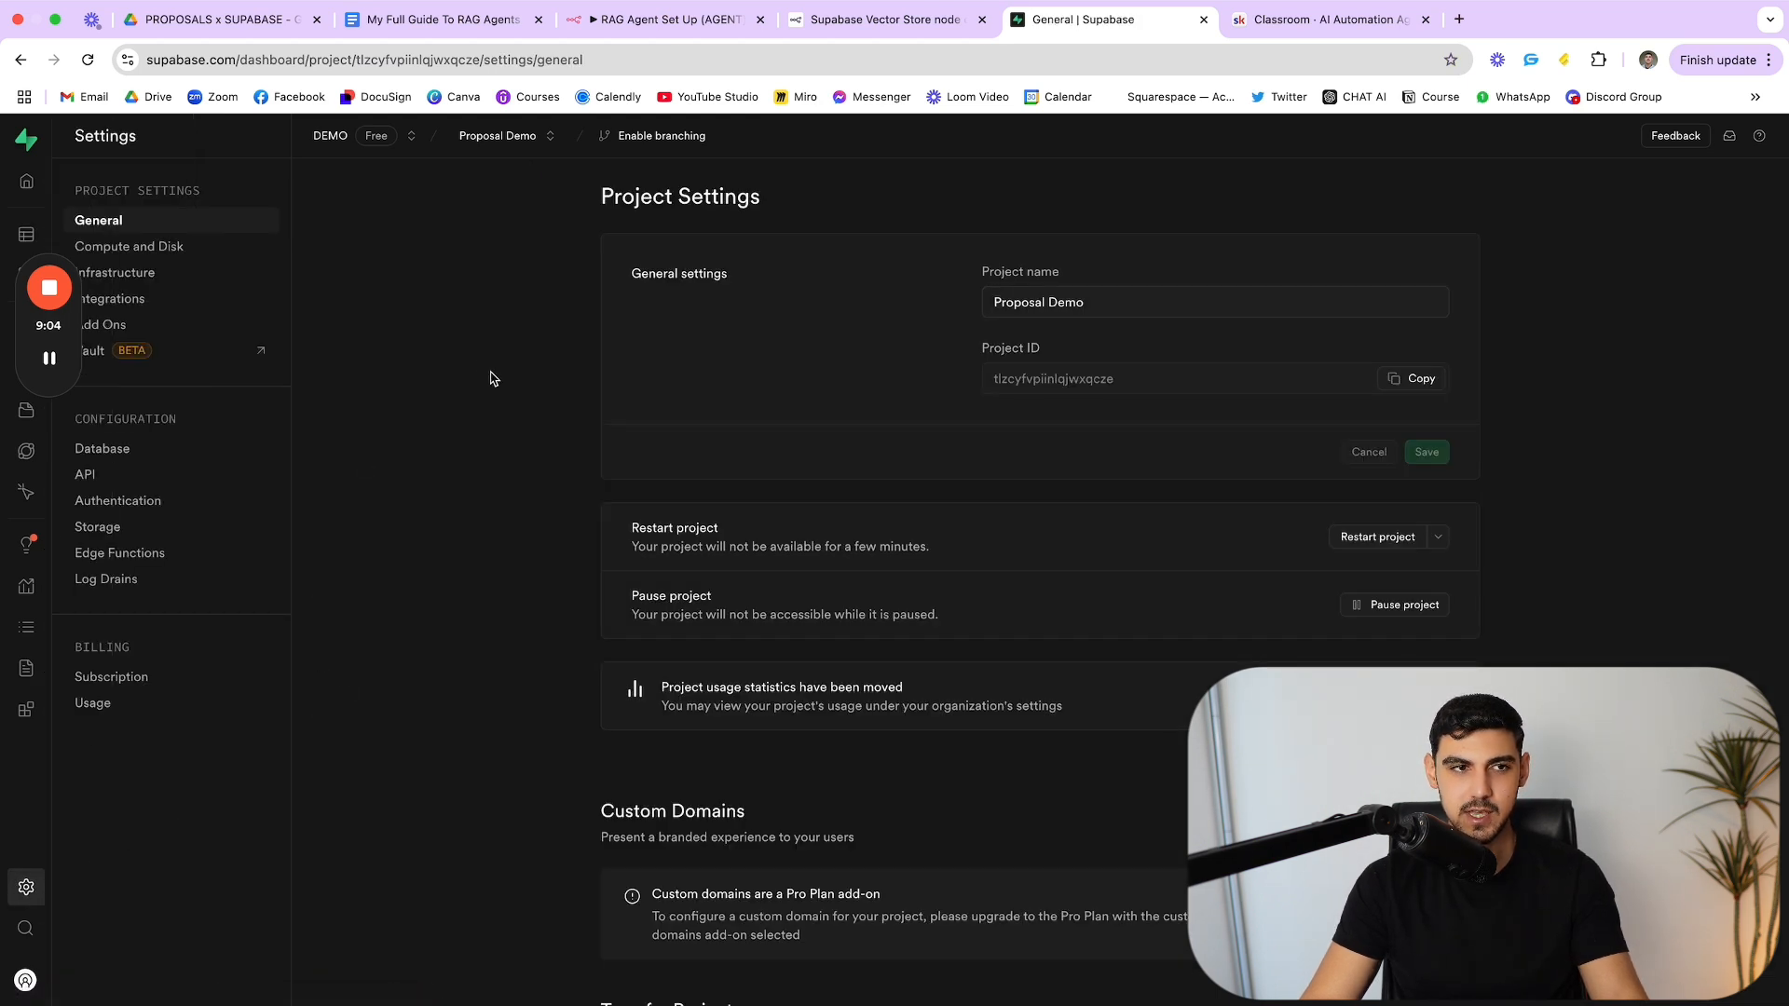
left_click(129, 455)
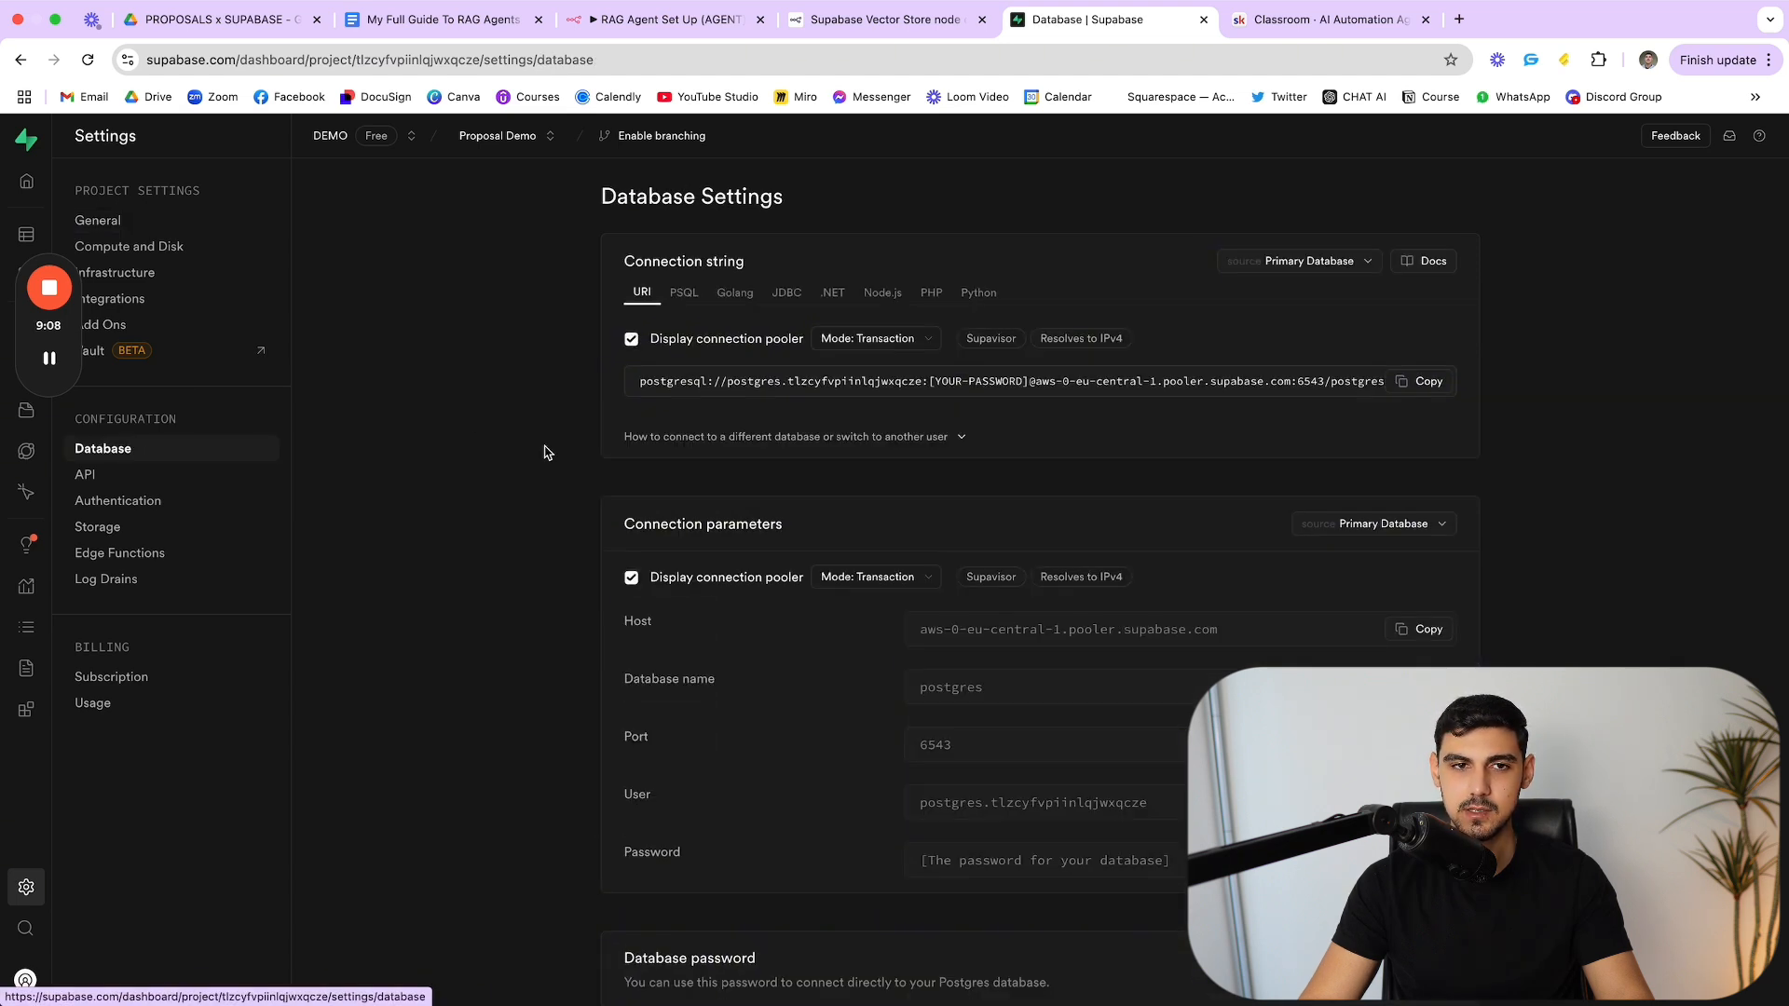
scroll(913, 467, "down", 1)
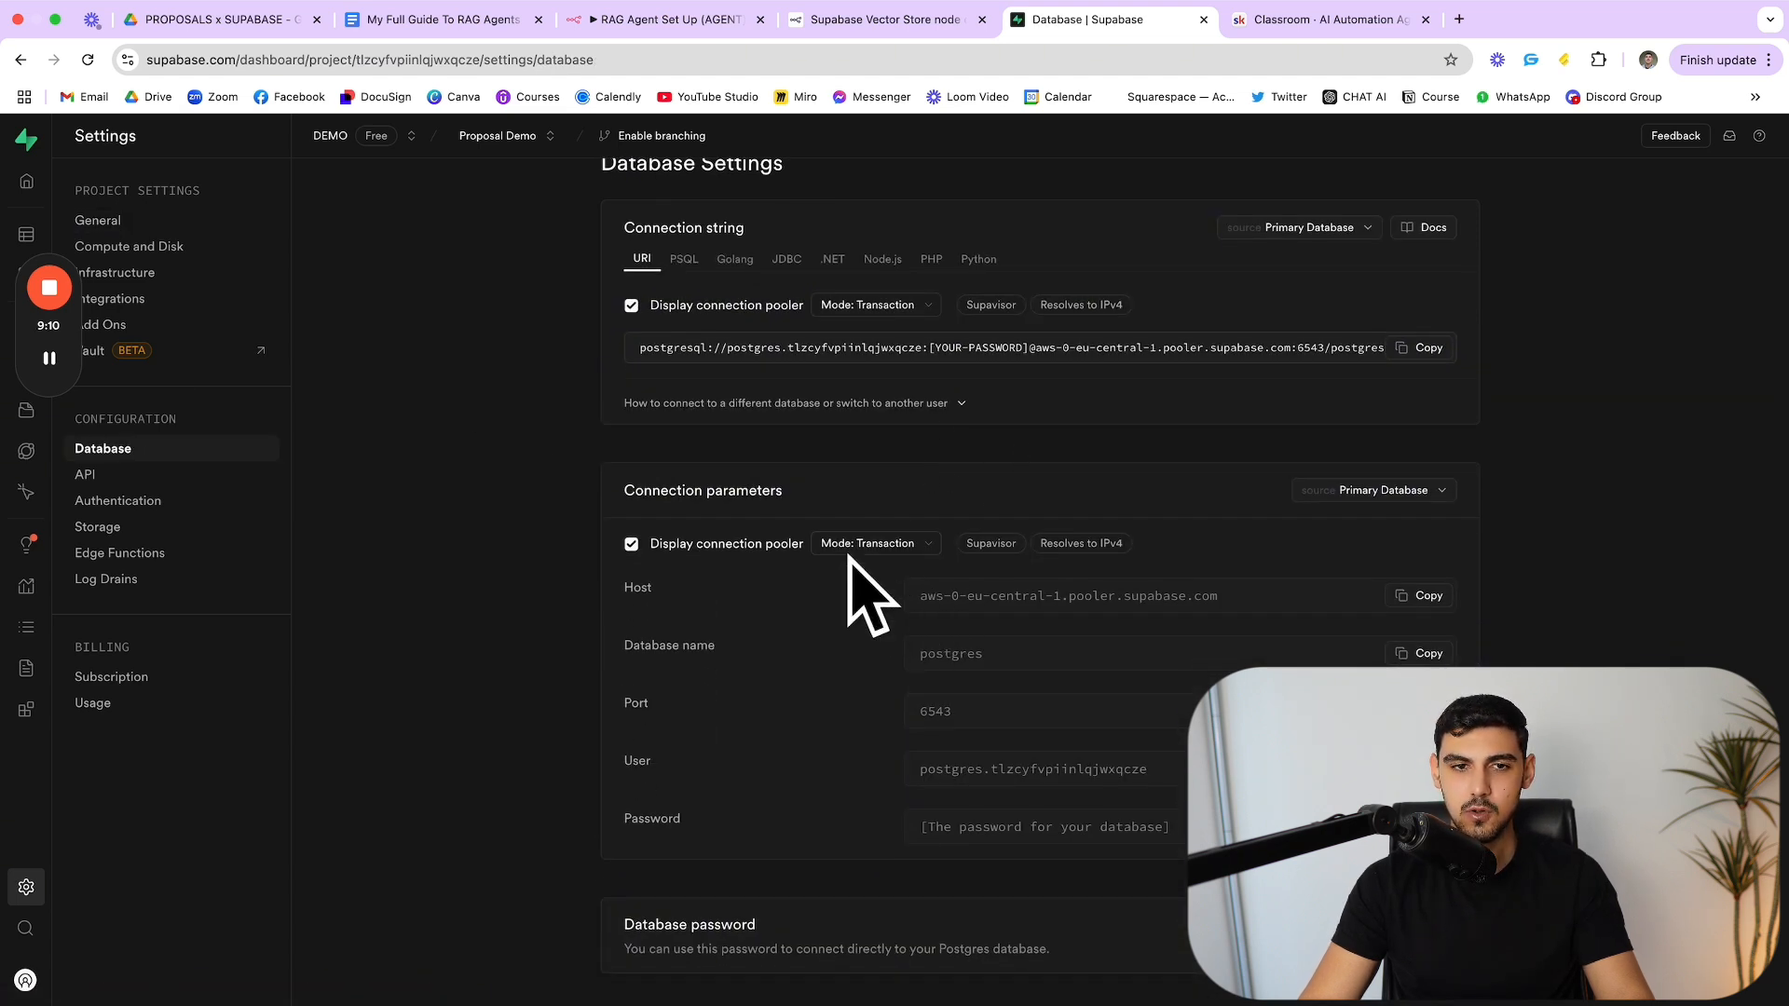
scroll(901, 473, "up", 1)
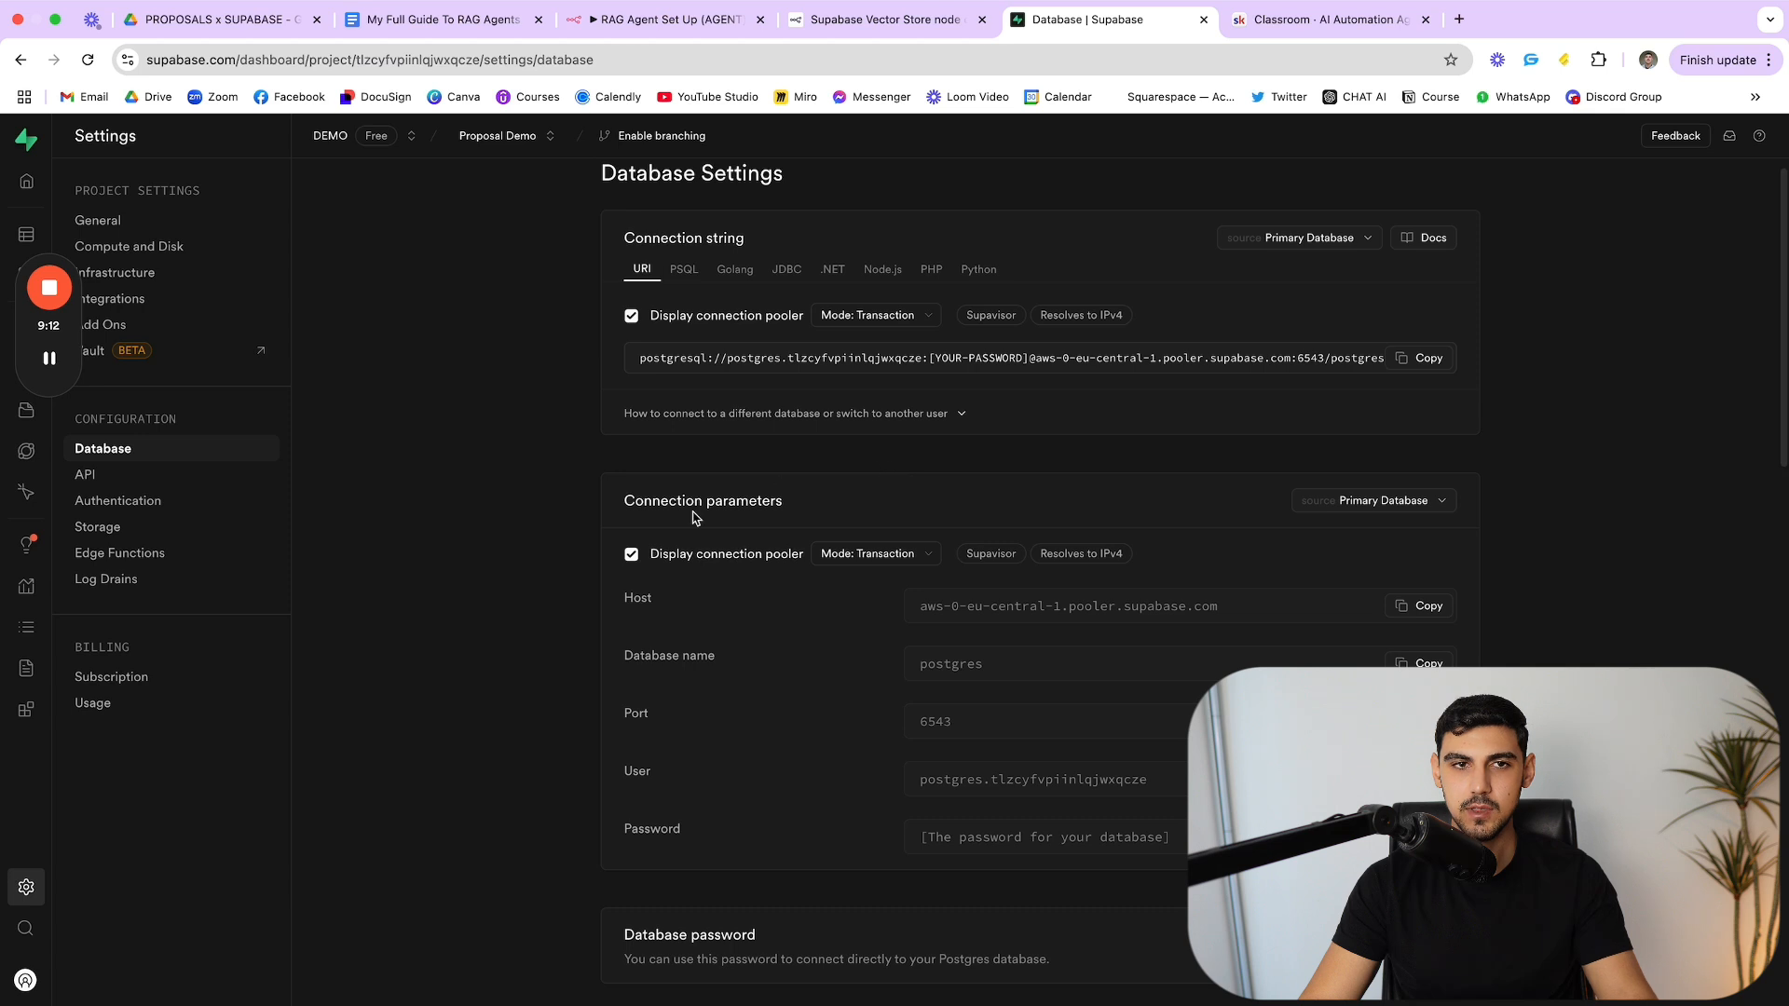
Step: Return to the n8n workflow and examine the host, database, user and password fields of the Postgres account credential
left_click(685, 20)
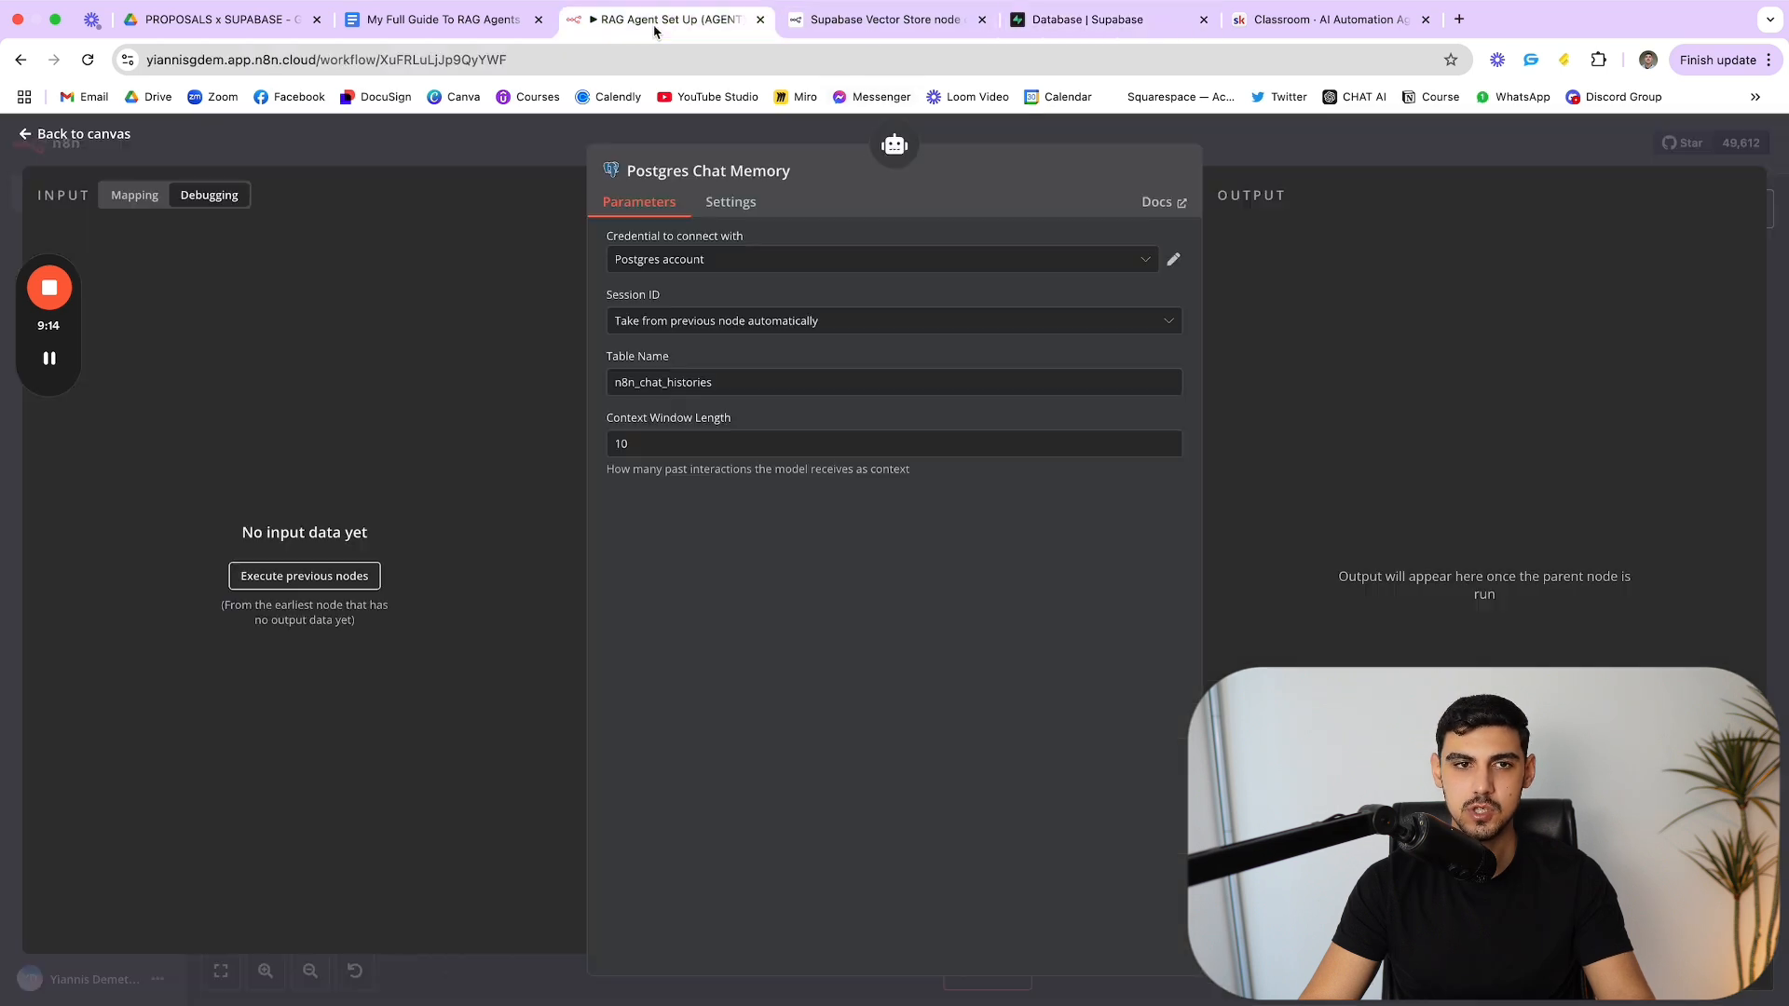
left_click(1172, 261)
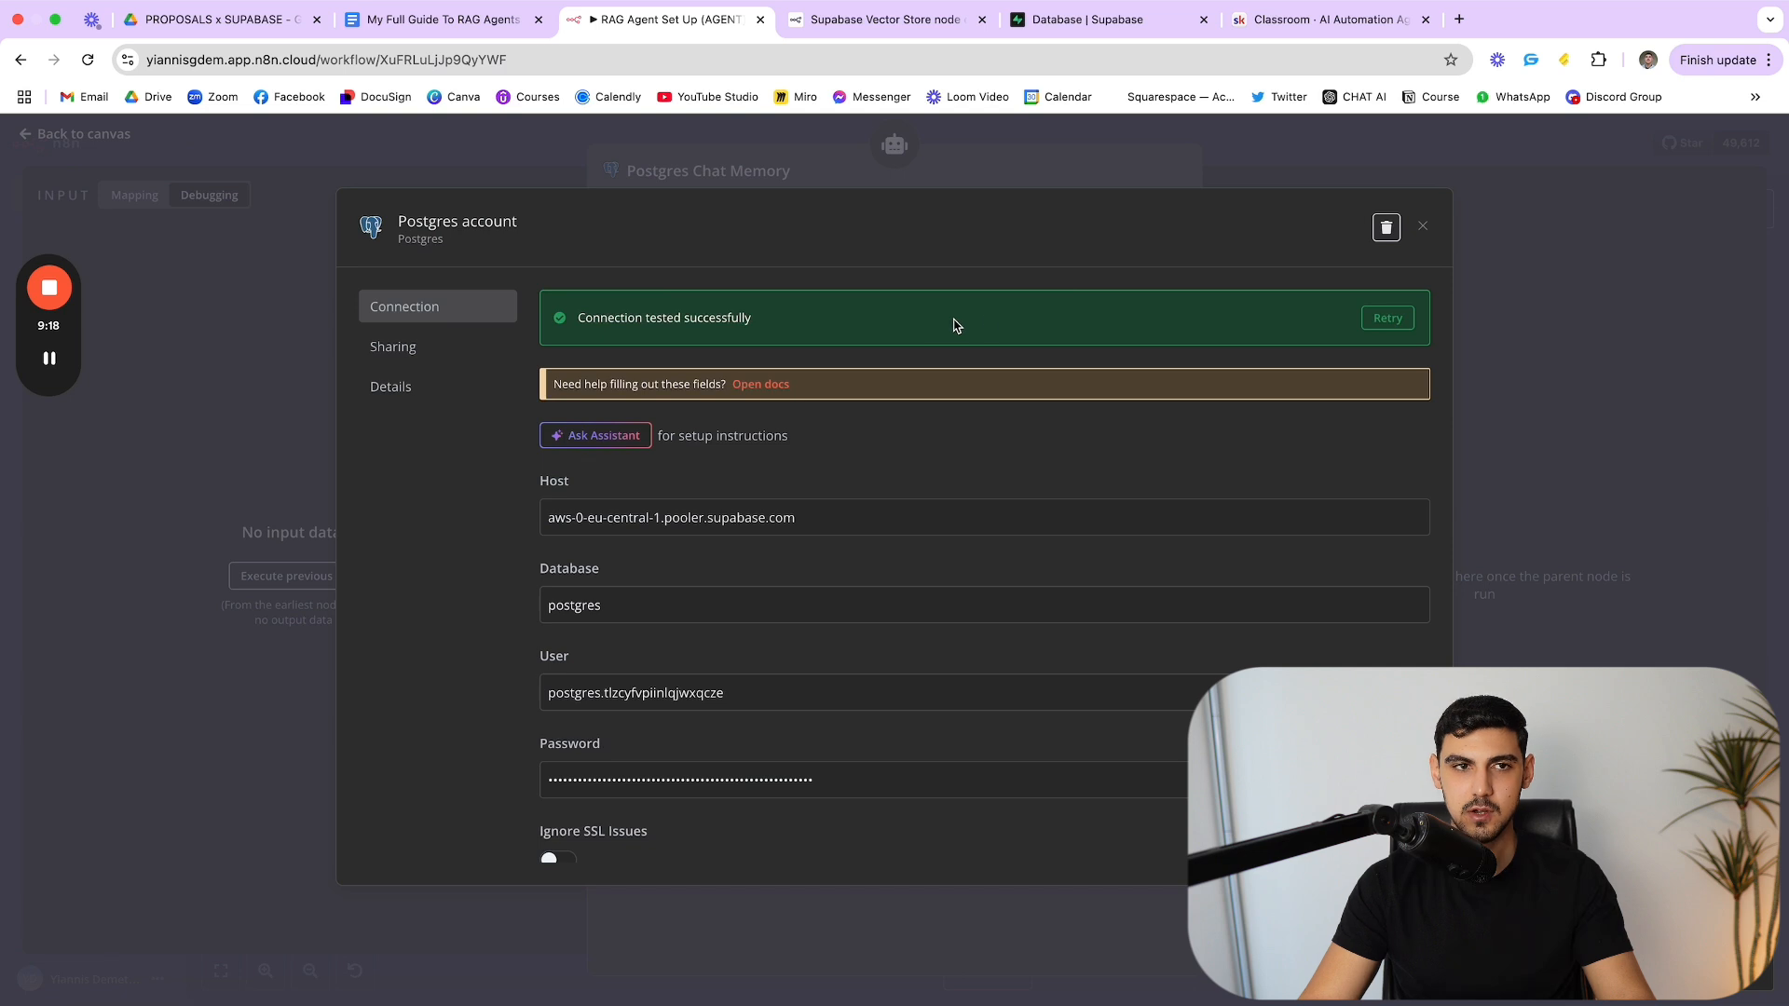
scroll(892, 344, "down", 2)
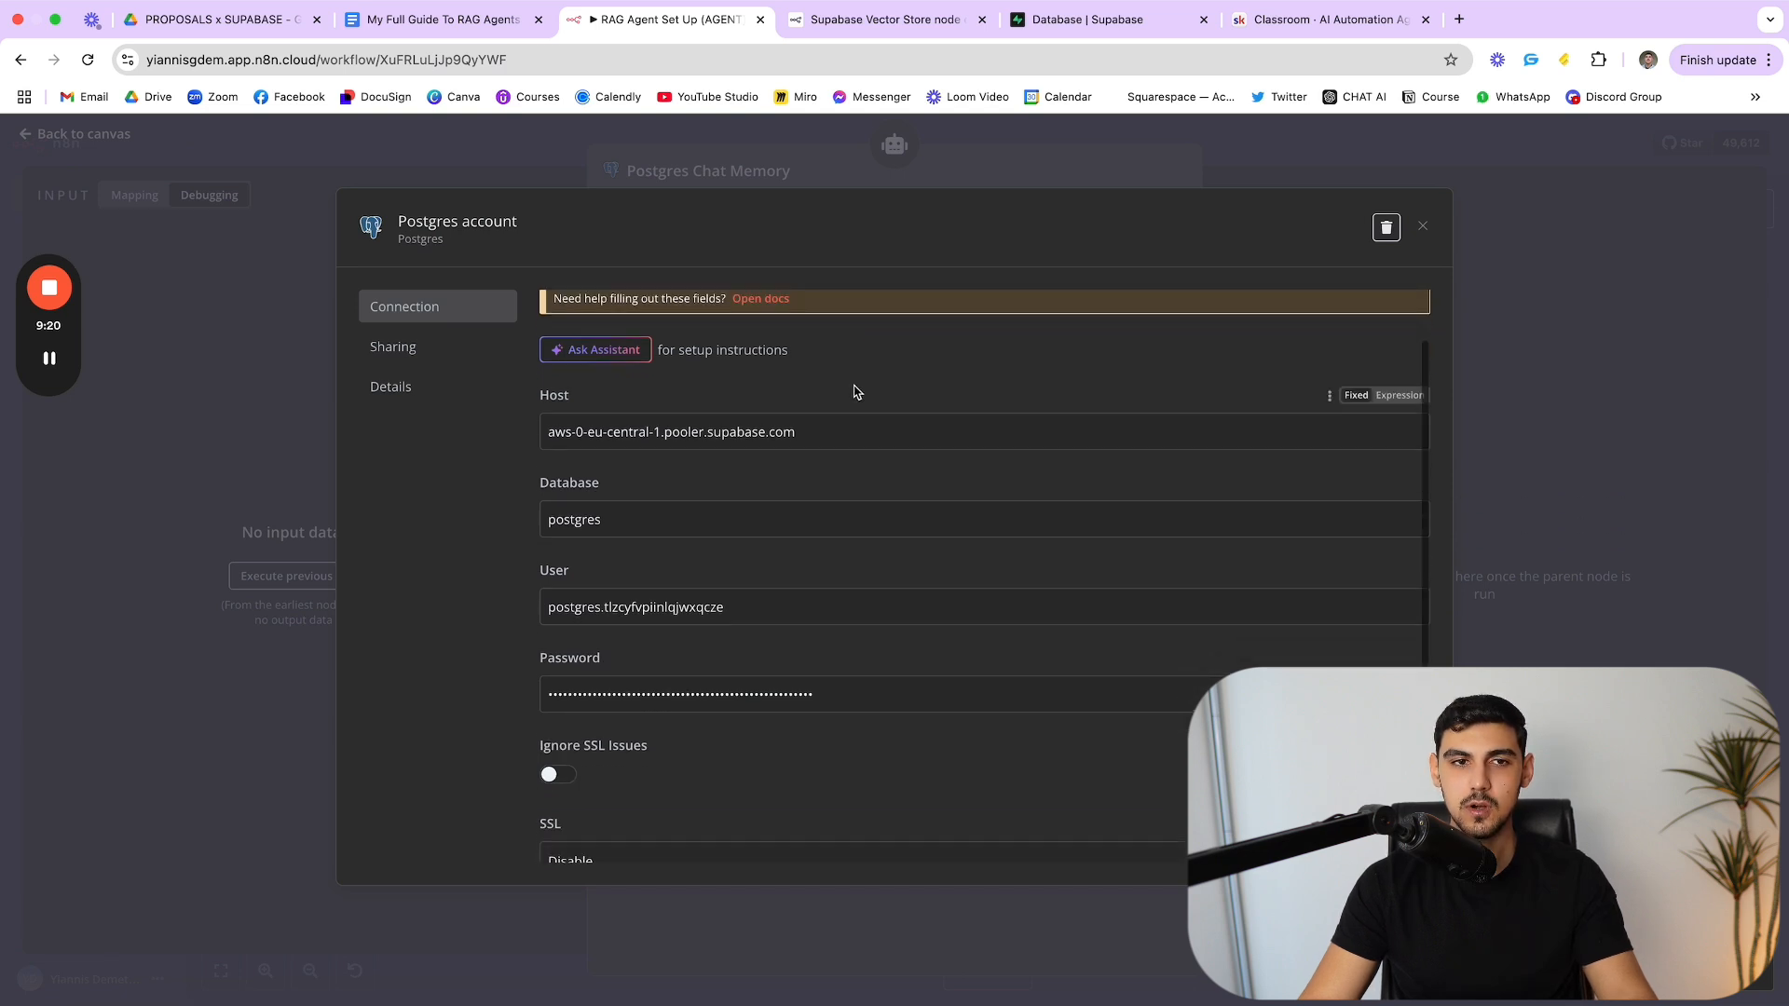
scroll(858, 397, "down", 1)
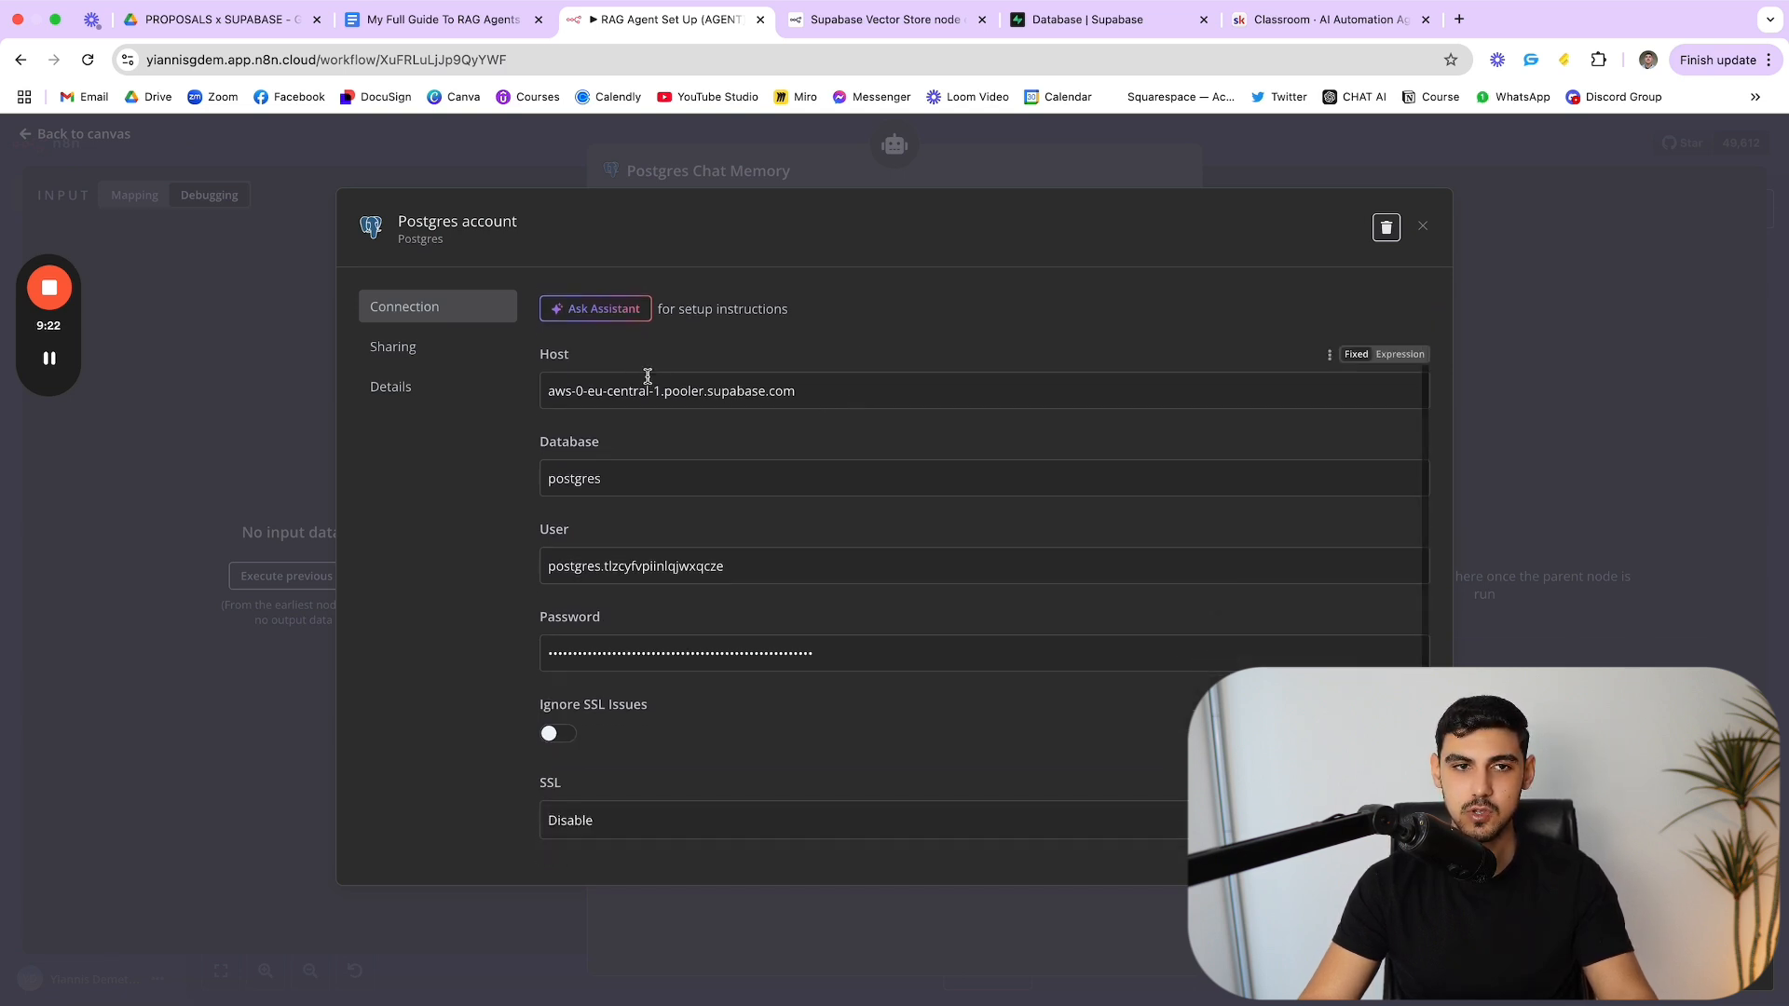
Step: Place the n8n workflow's browser tab beside the Supabase tab, and review the credential's remaining SSL, port and SSH tunnel settings before closing it
left_click(1061, 27)
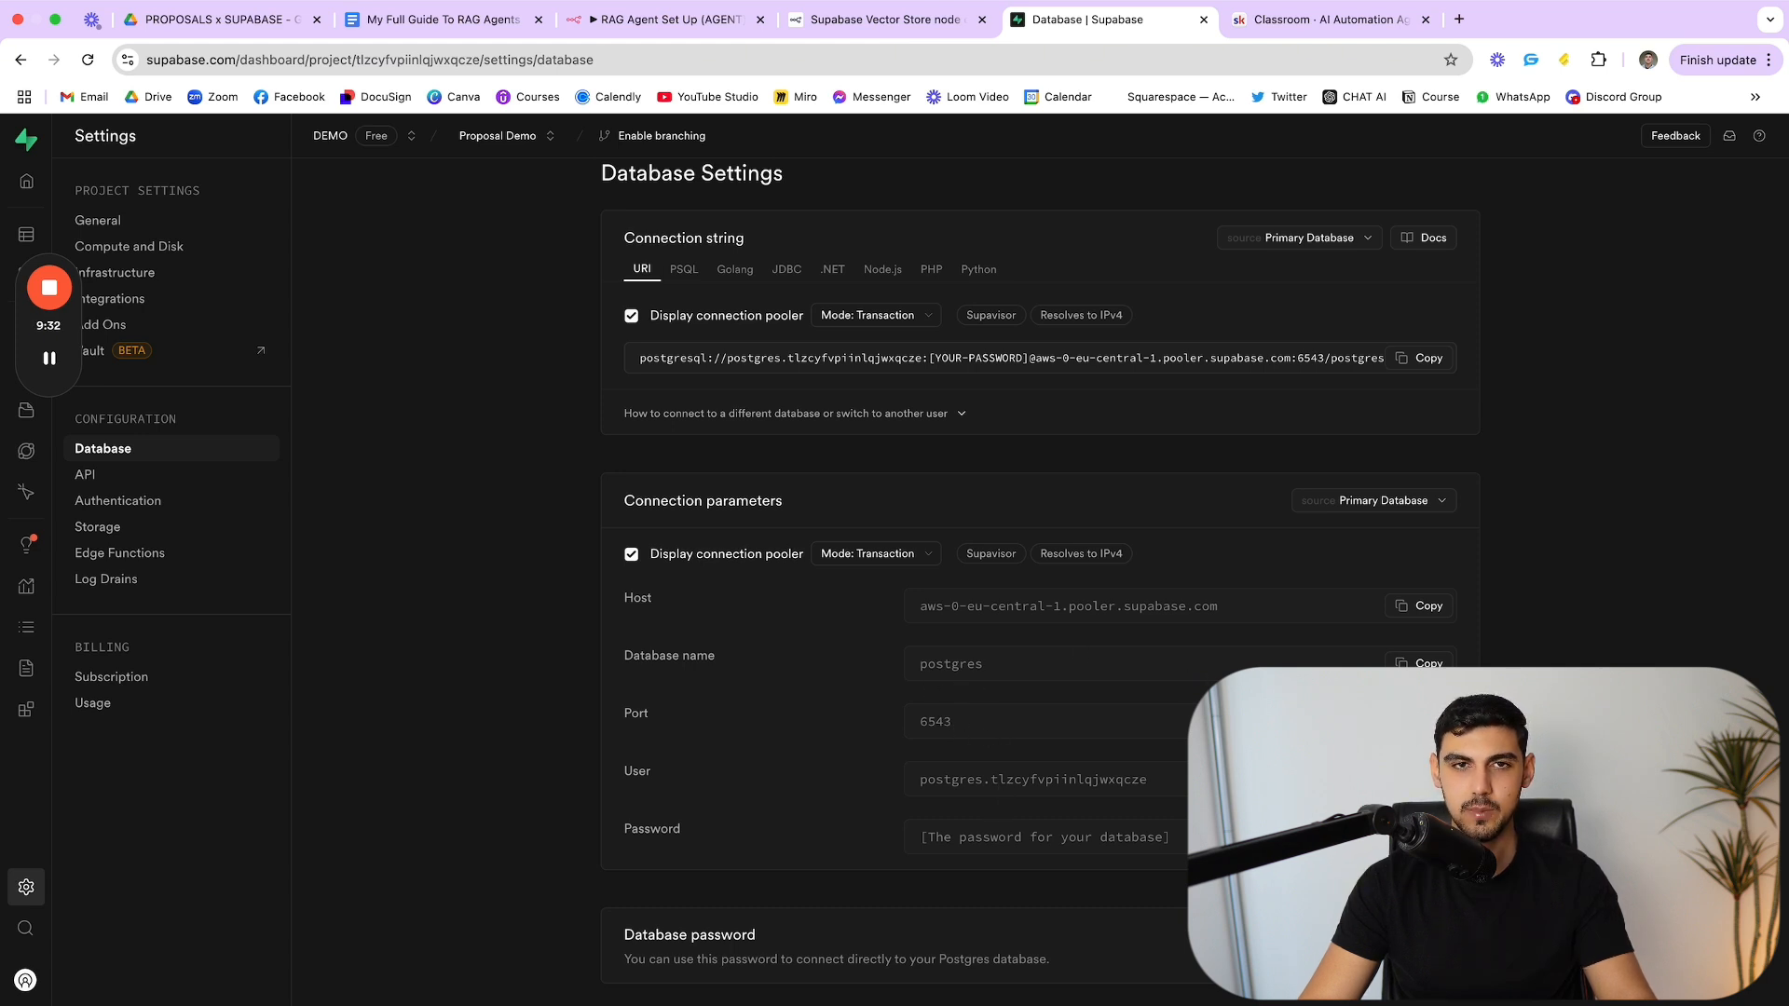
left_click_drag(662, 18, 885, 19)
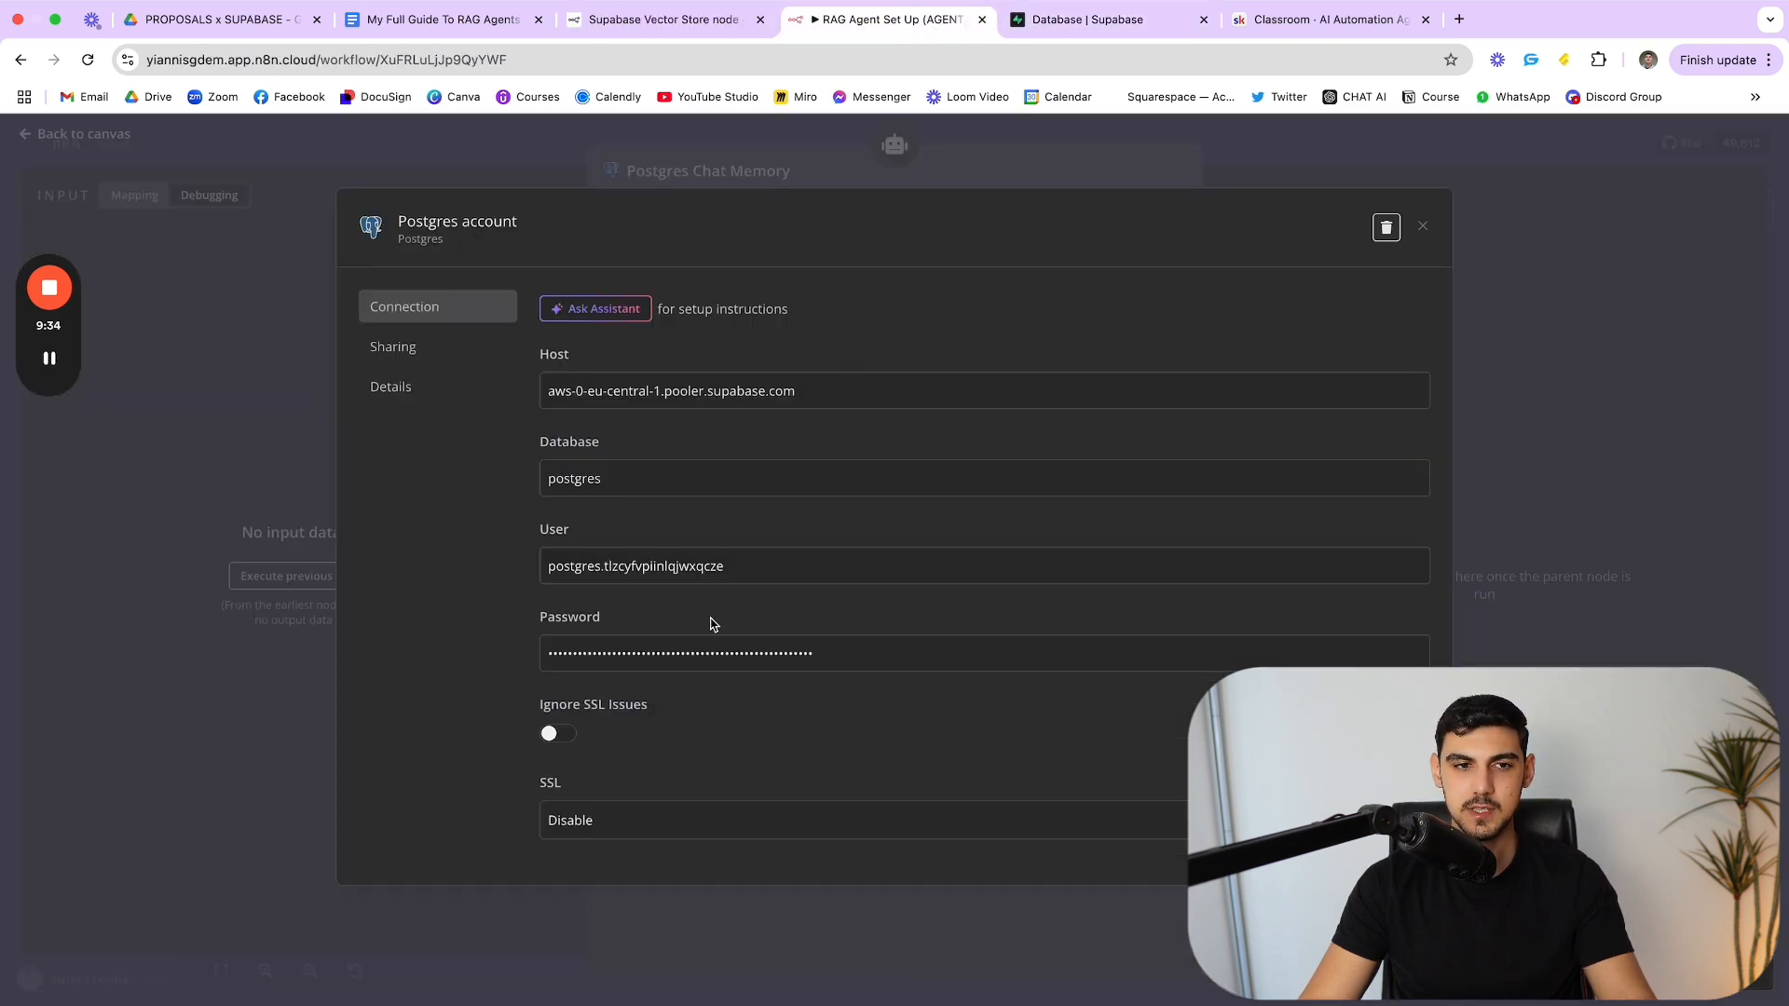
scroll(699, 603, "down", 5)
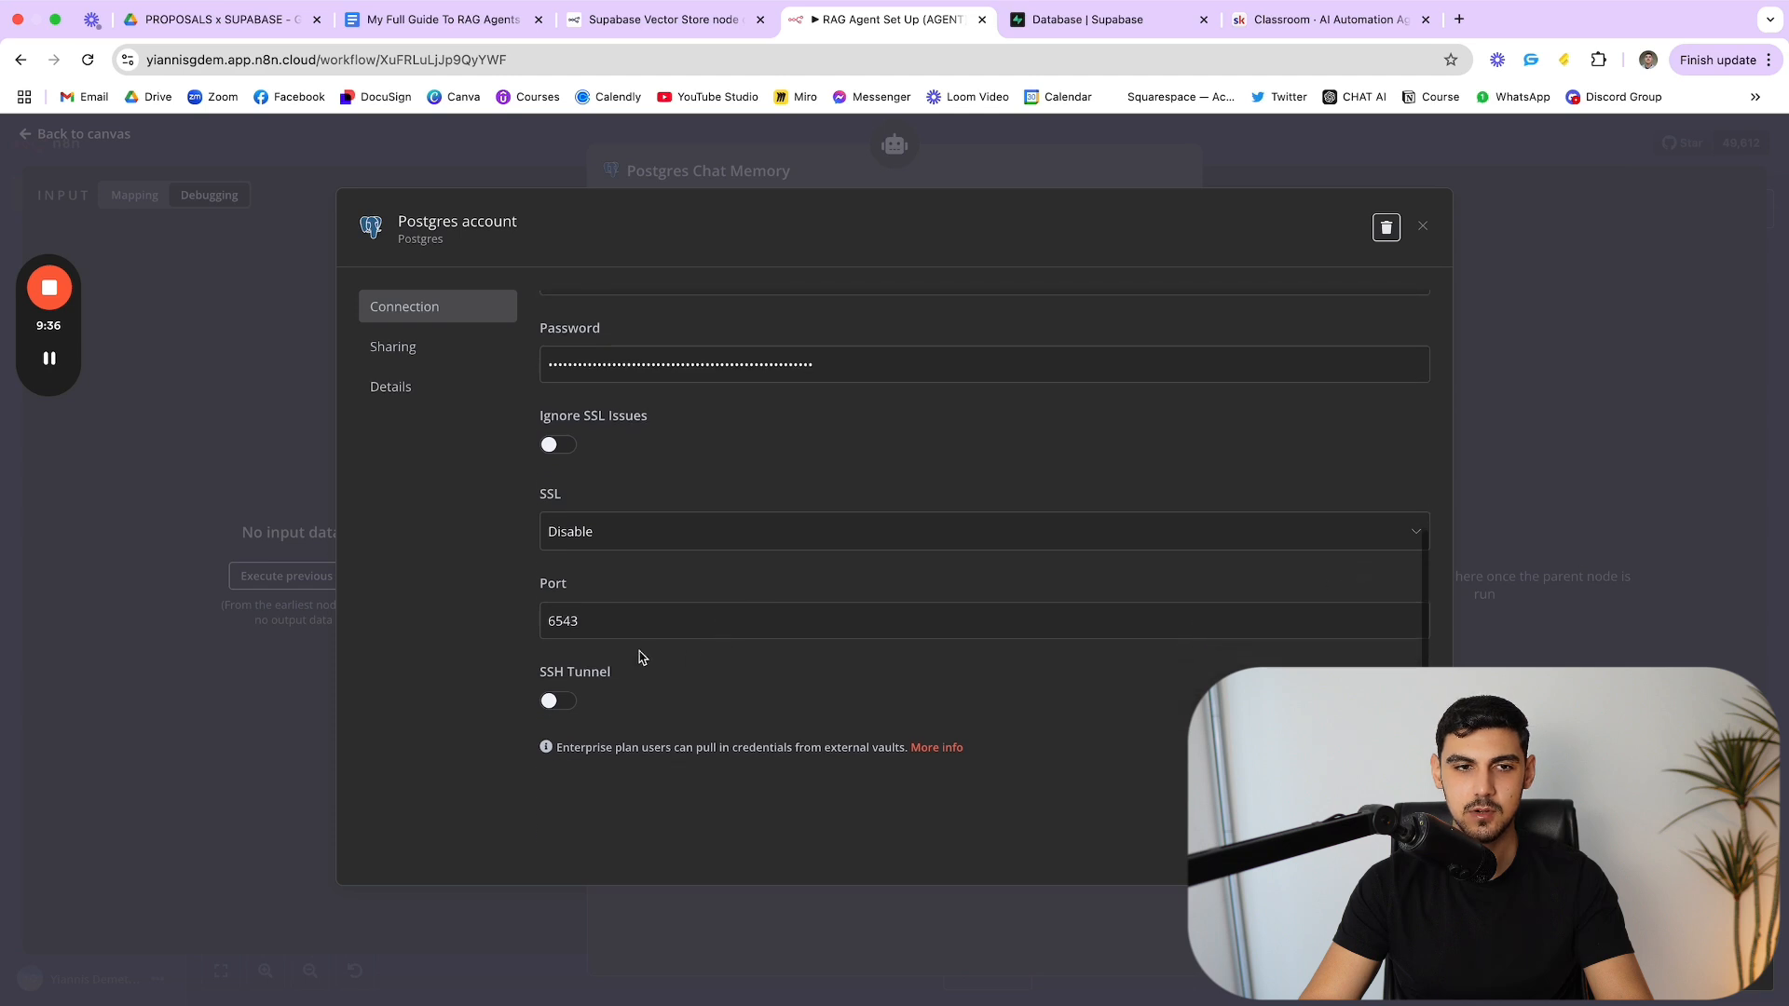
left_click(1424, 229)
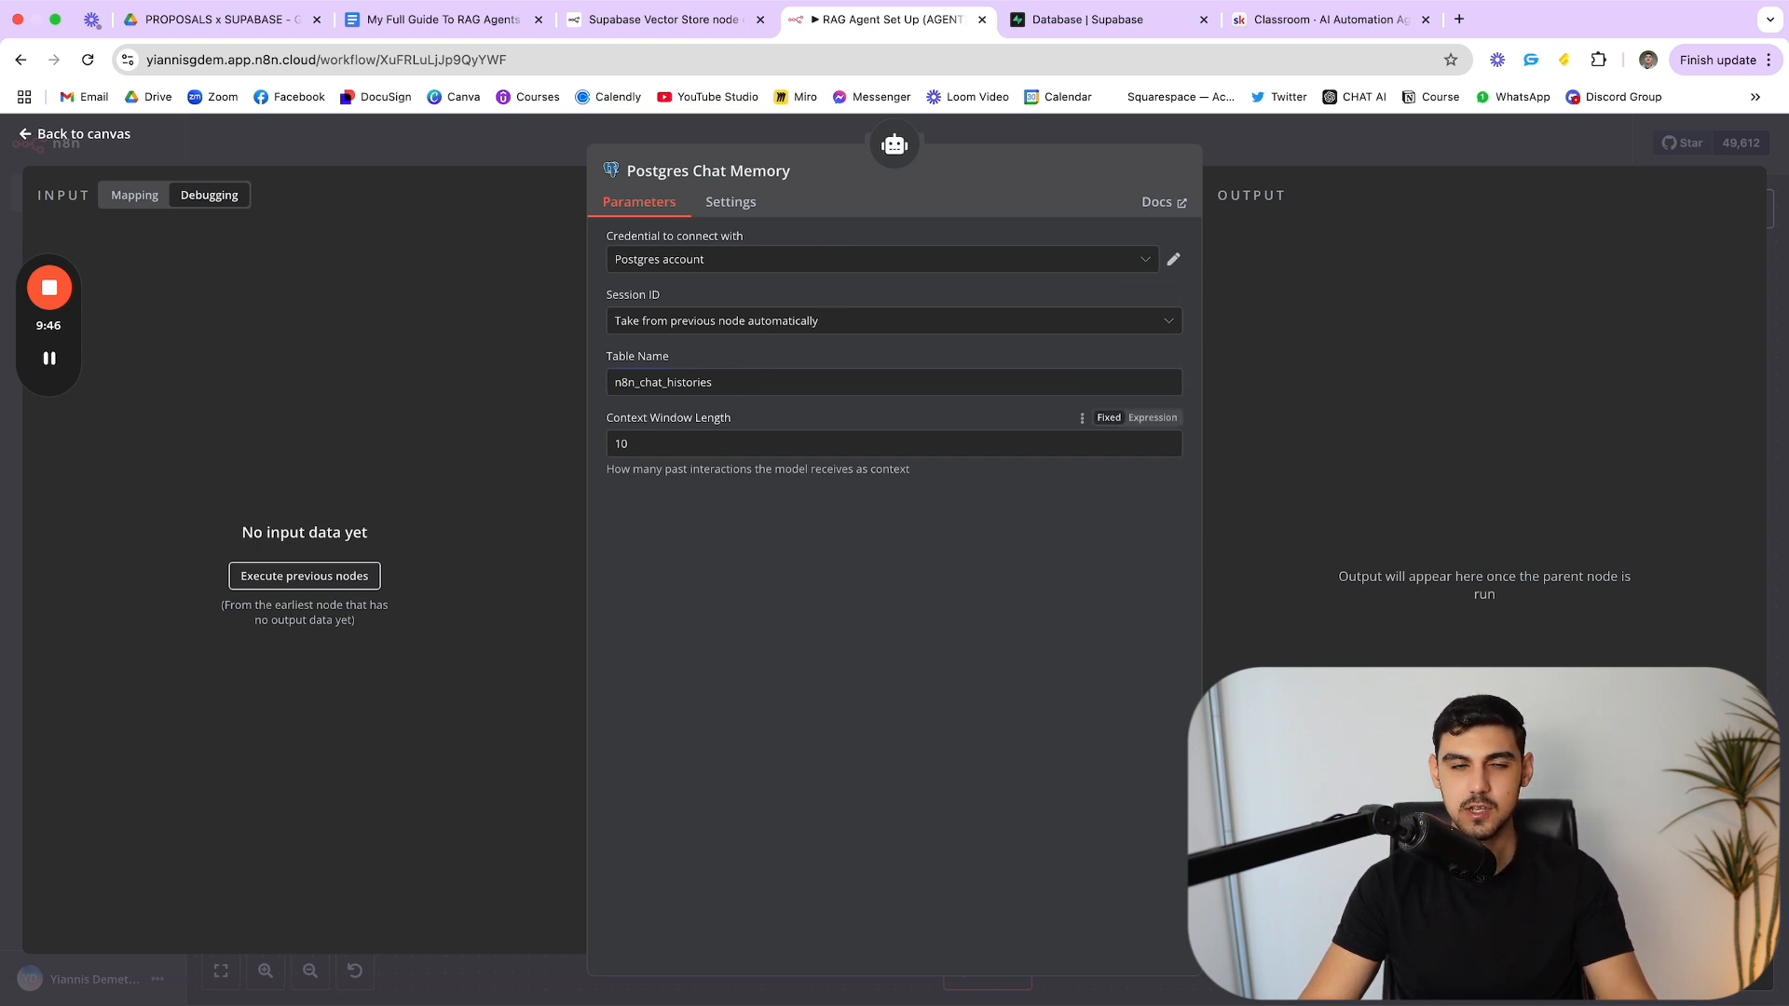
Step: Review the context window length and table name of the Postgres Chat Memory node, and return to the canvas
left_click(691, 449)
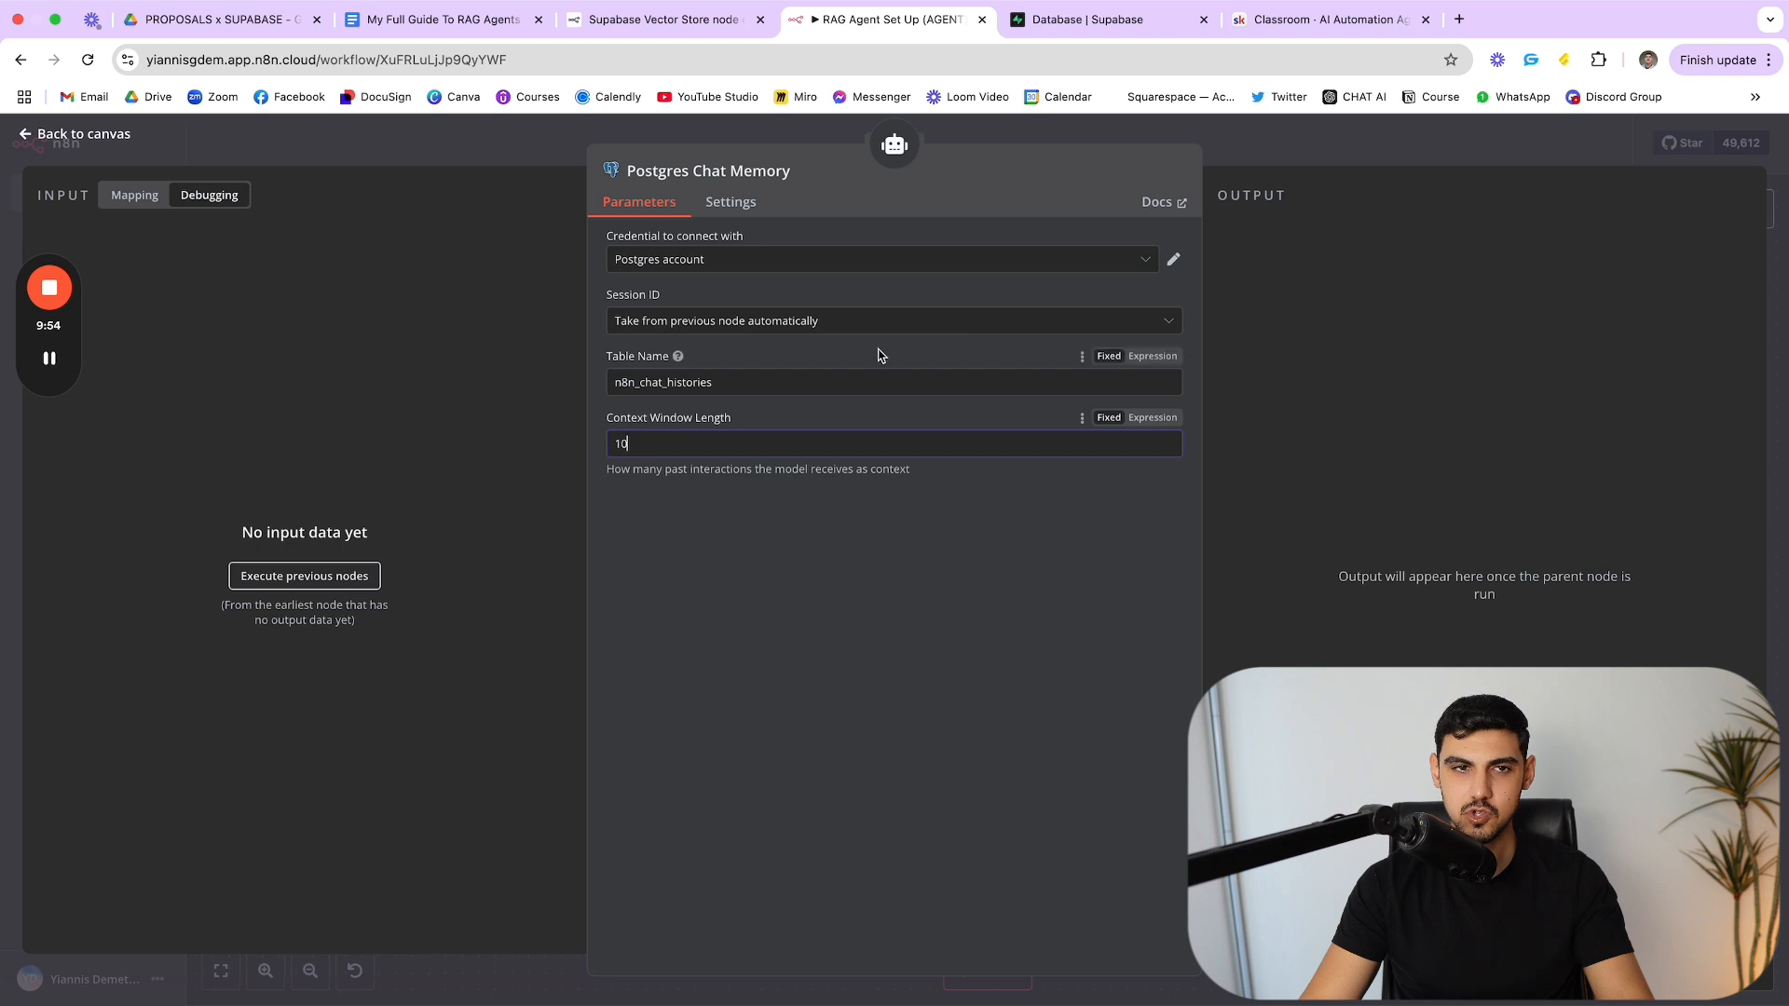
left_click(773, 382)
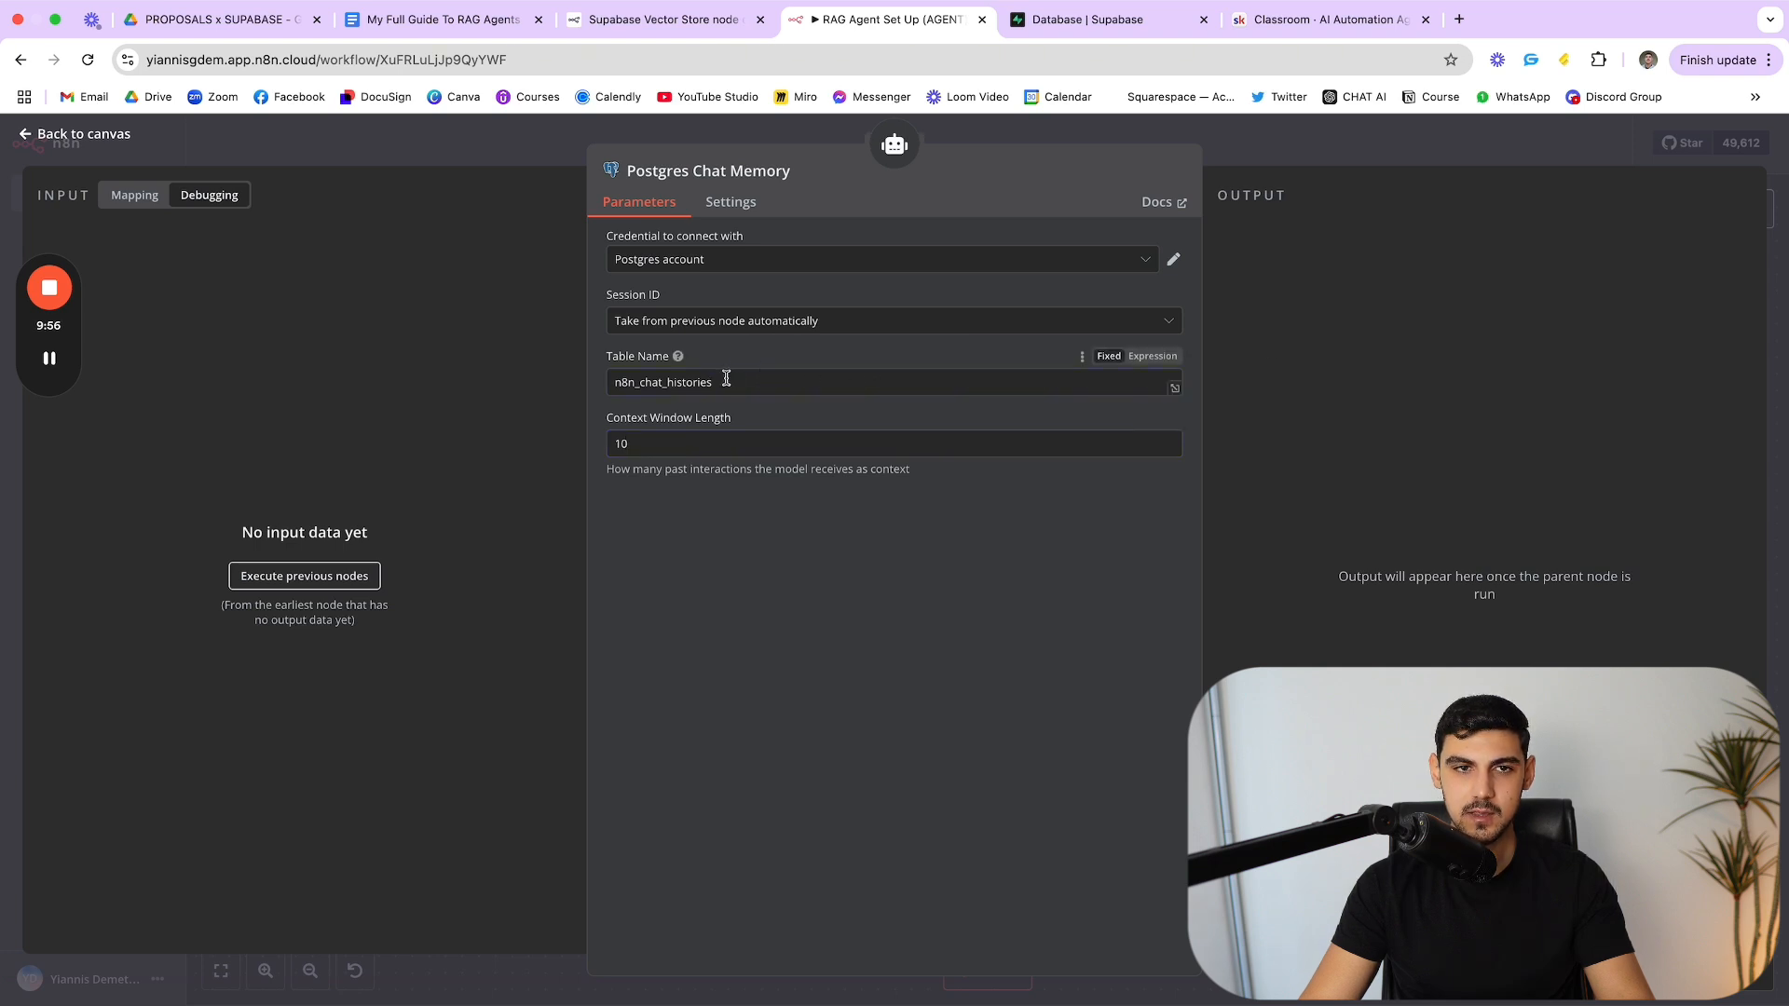
left_click_drag(743, 382, 621, 384)
left_click(766, 382)
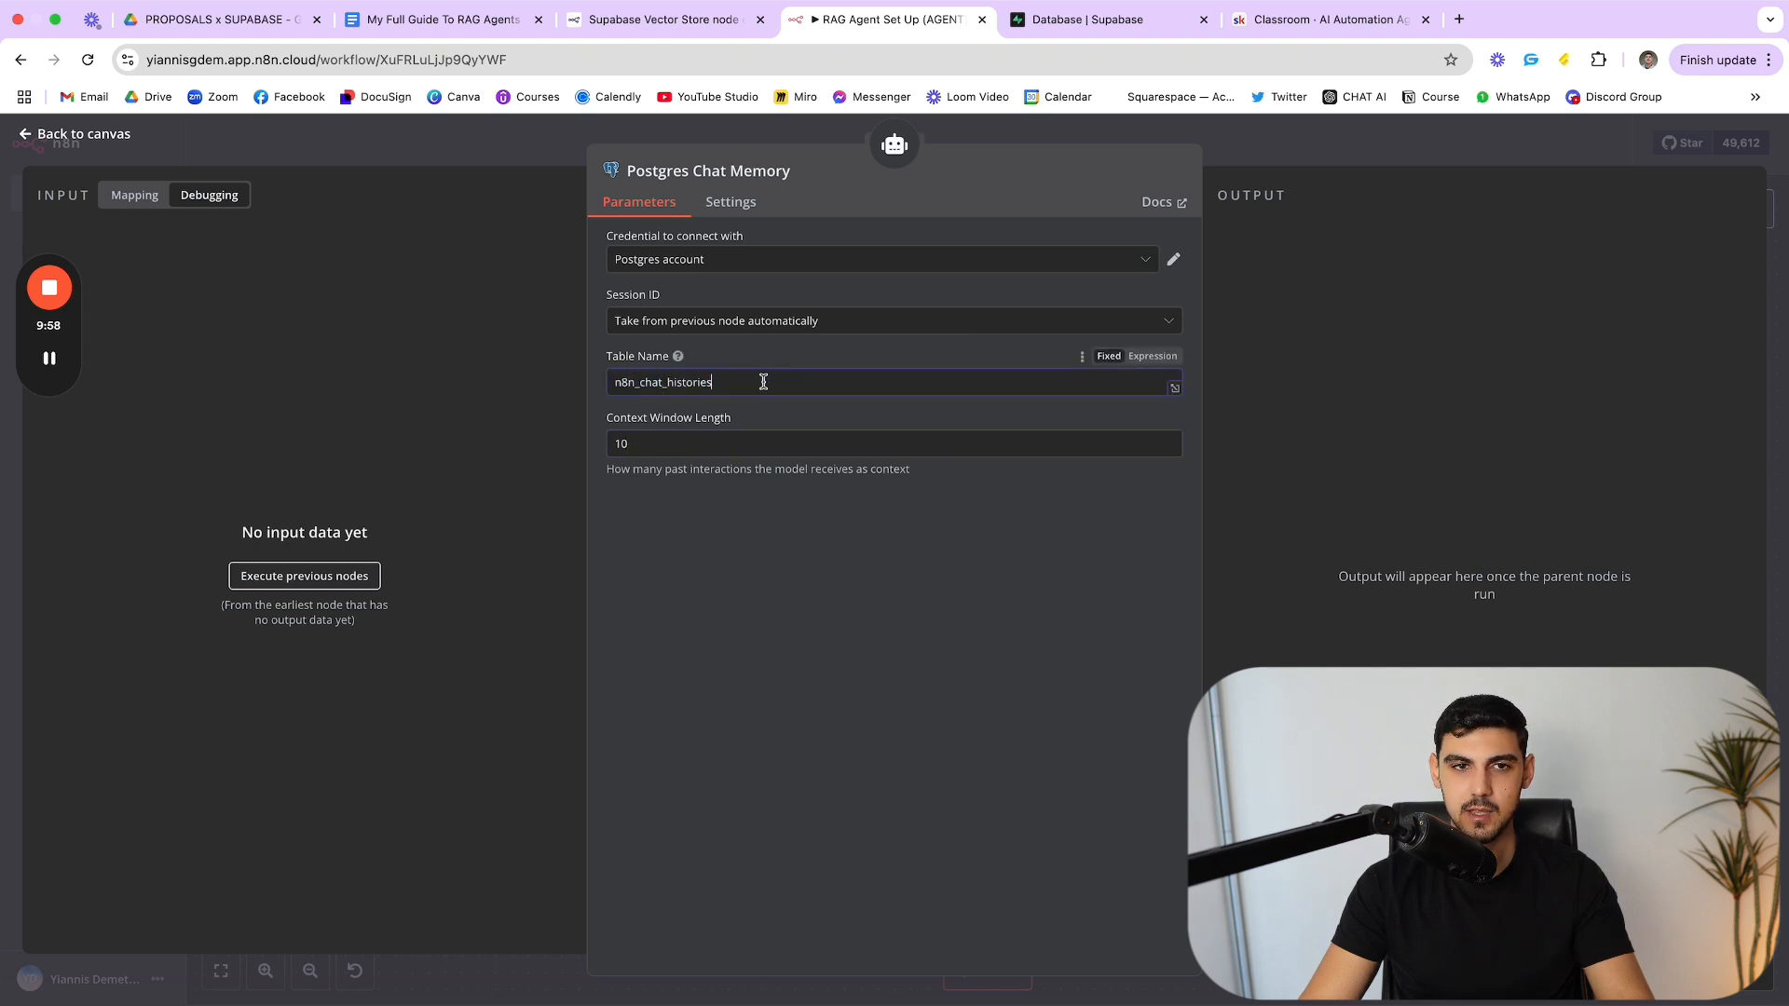
key("Escape")
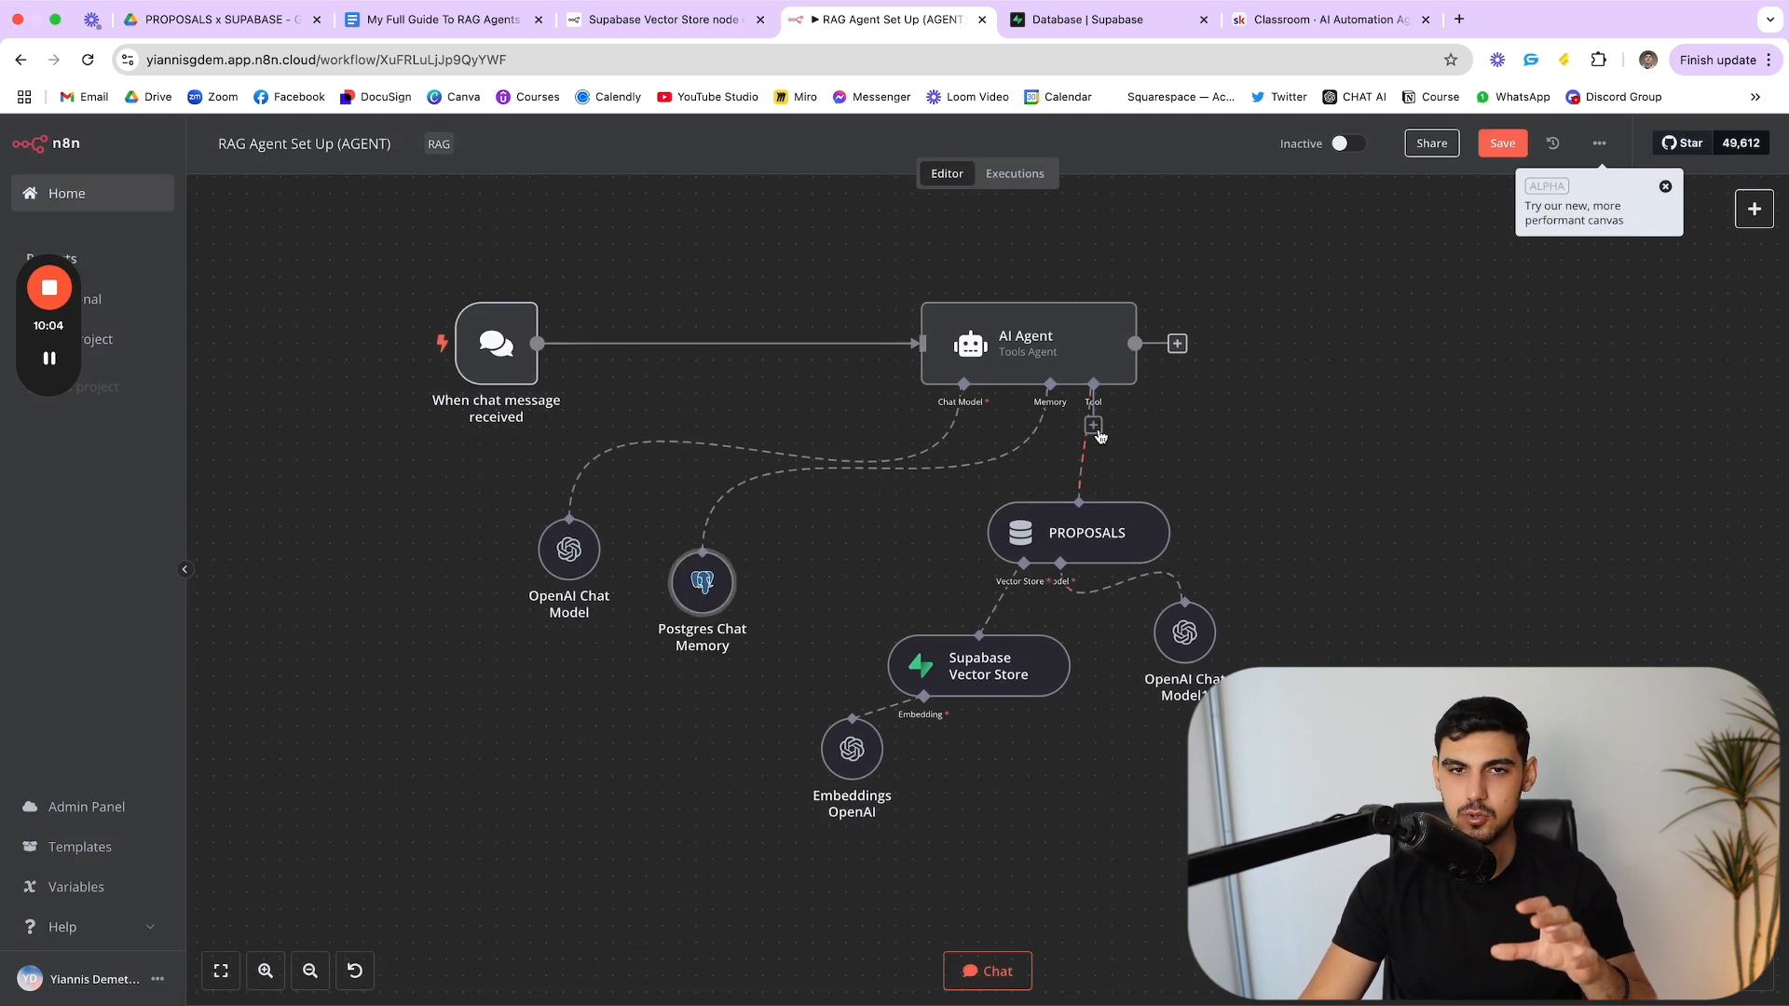
Step: Inspect the PROPOSALS tool's name, description and limit, and return to the canvas
scroll(1102, 436, "left", 2)
scroll(1113, 433, "down", 3)
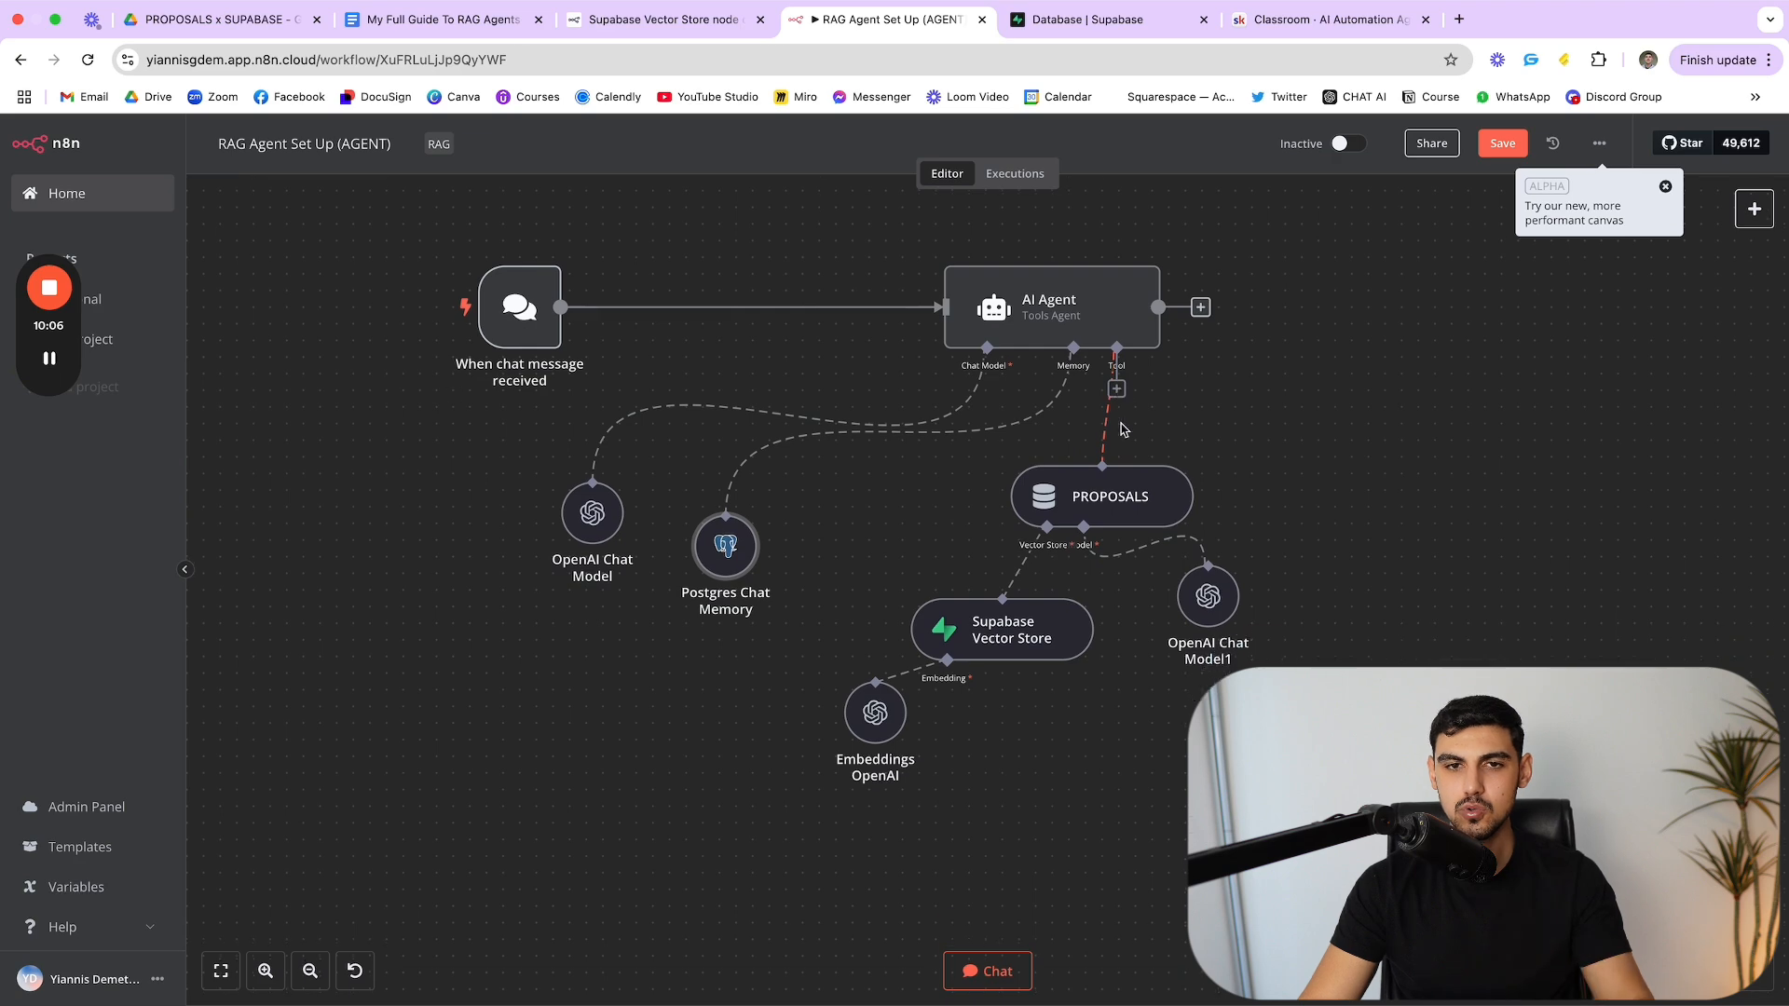
scroll(1122, 431, "right", 4)
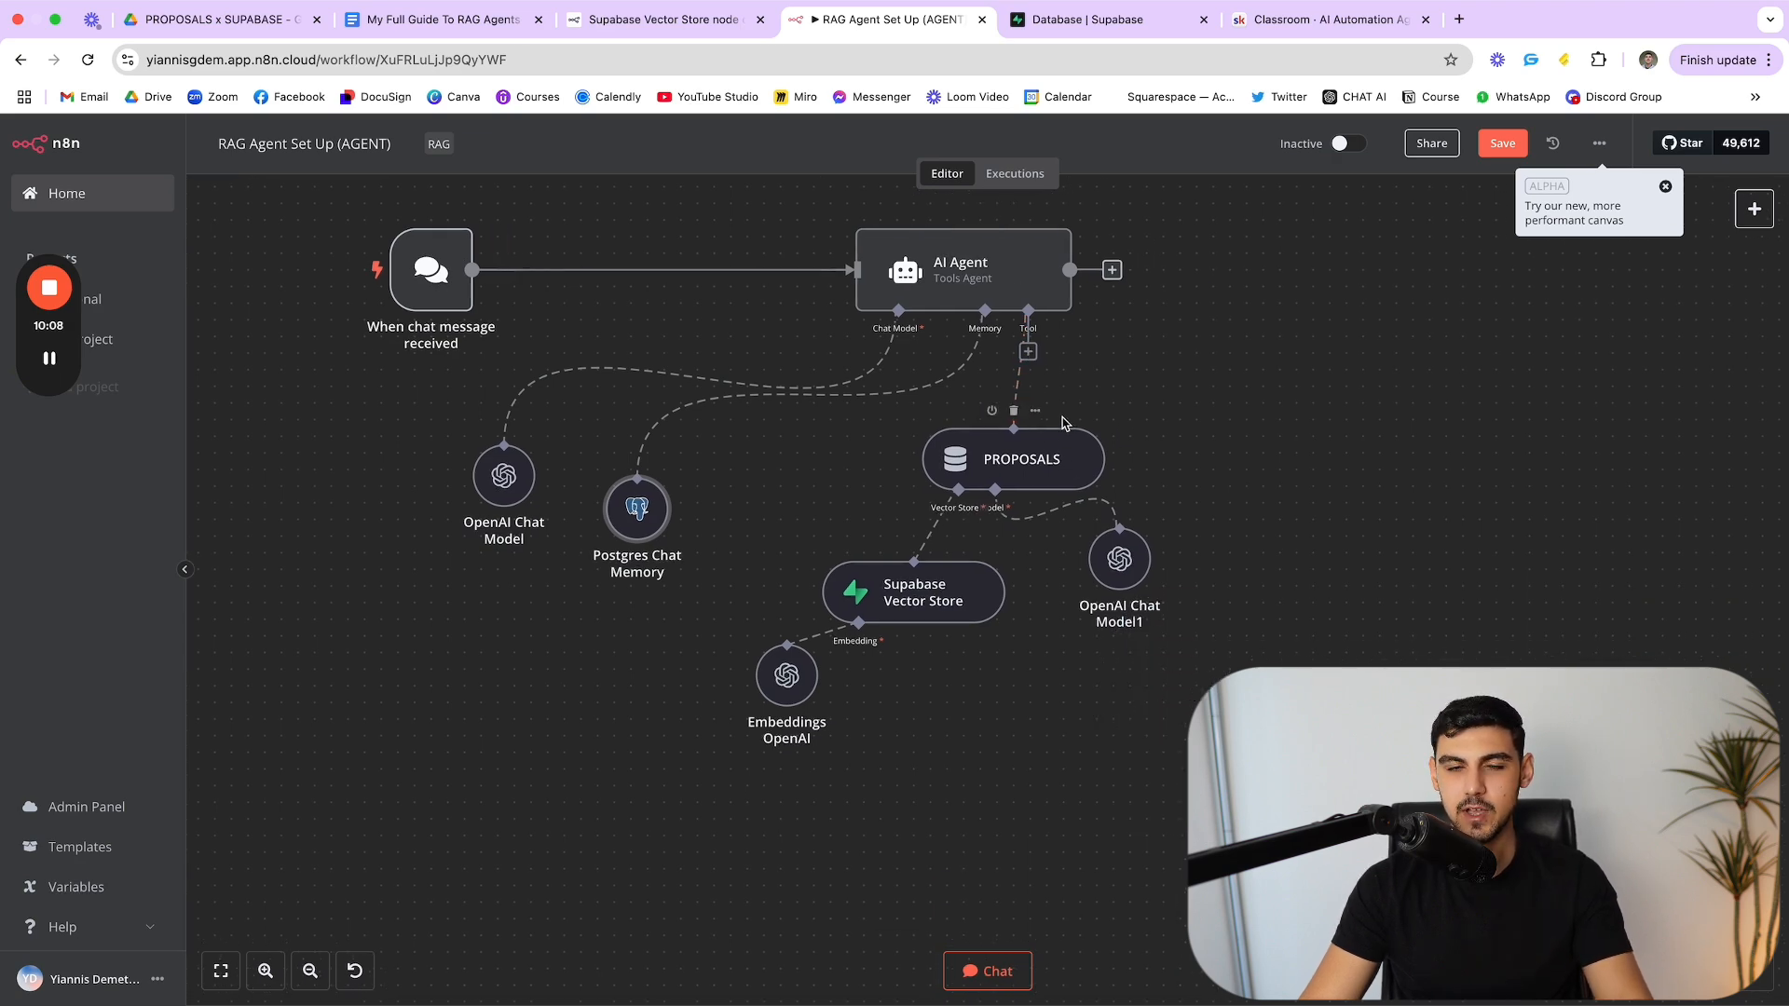
double_click(1032, 462)
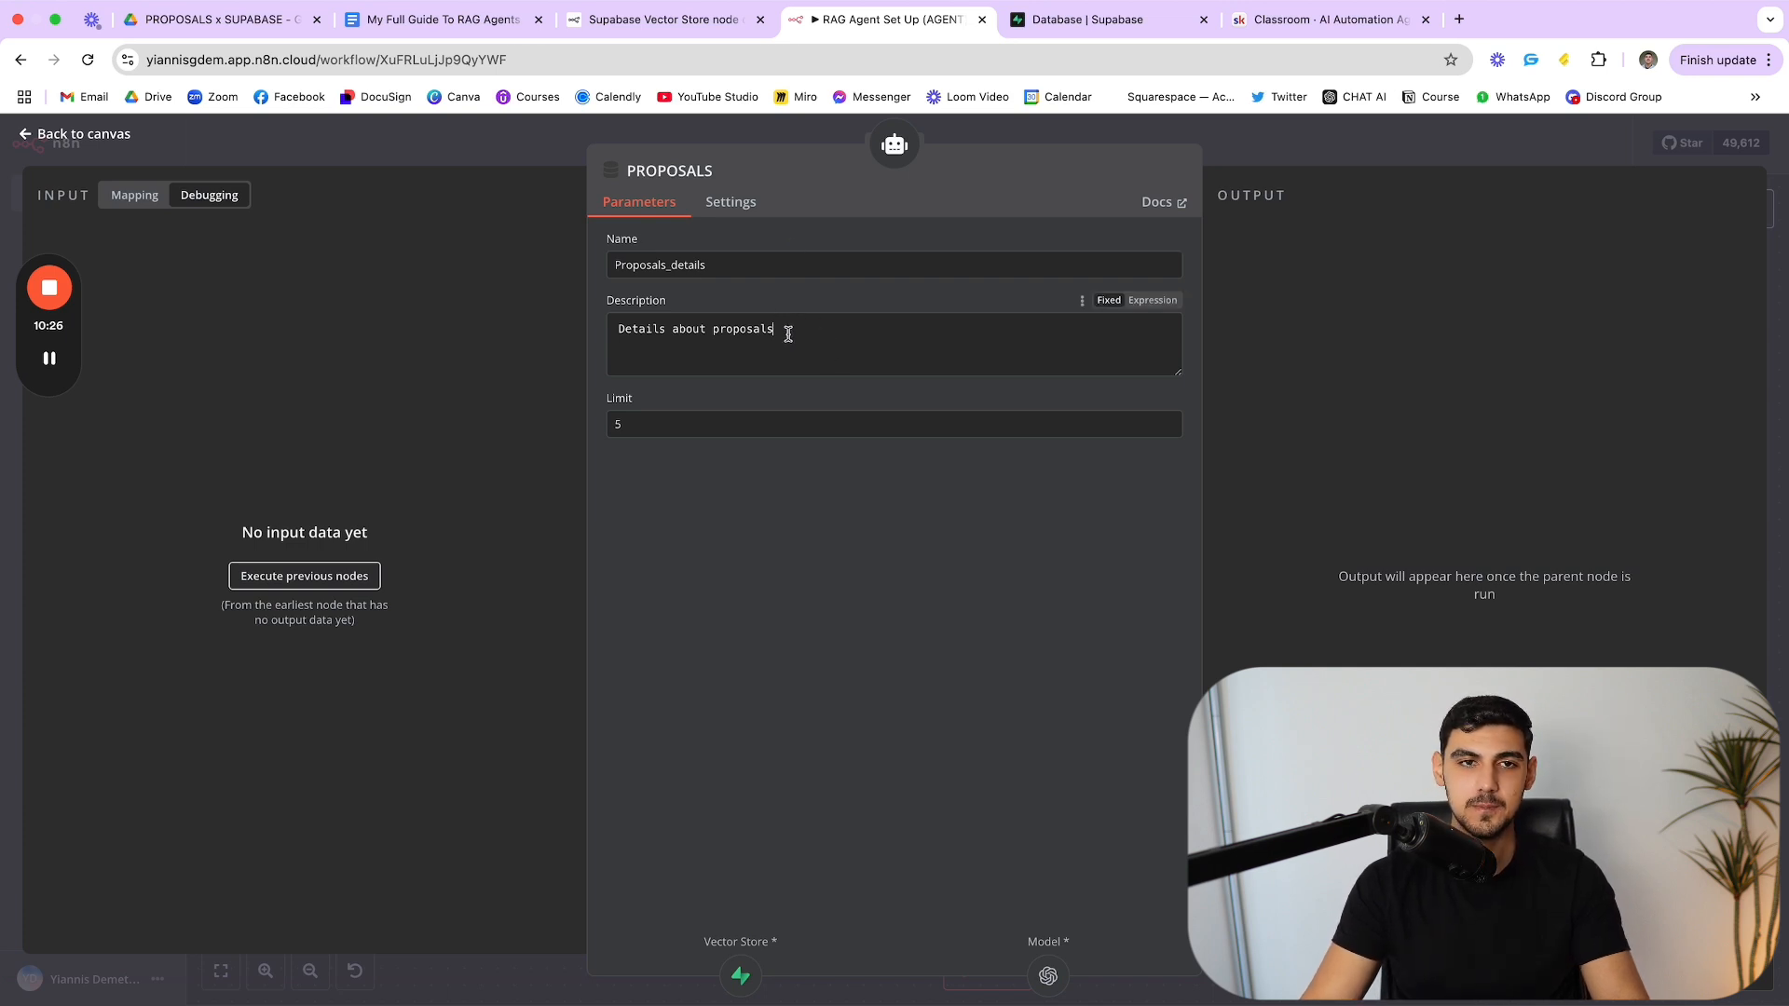
left_click_drag(799, 335, 586, 339)
left_click(1393, 375)
key("Escape")
Step: Move the OpenAI Chat Model1 node a little farther from the PROPOSALS tool, and view its parameters
left_click(1134, 623)
left_click_drag(1136, 628, 1186, 604)
double_click(1170, 595)
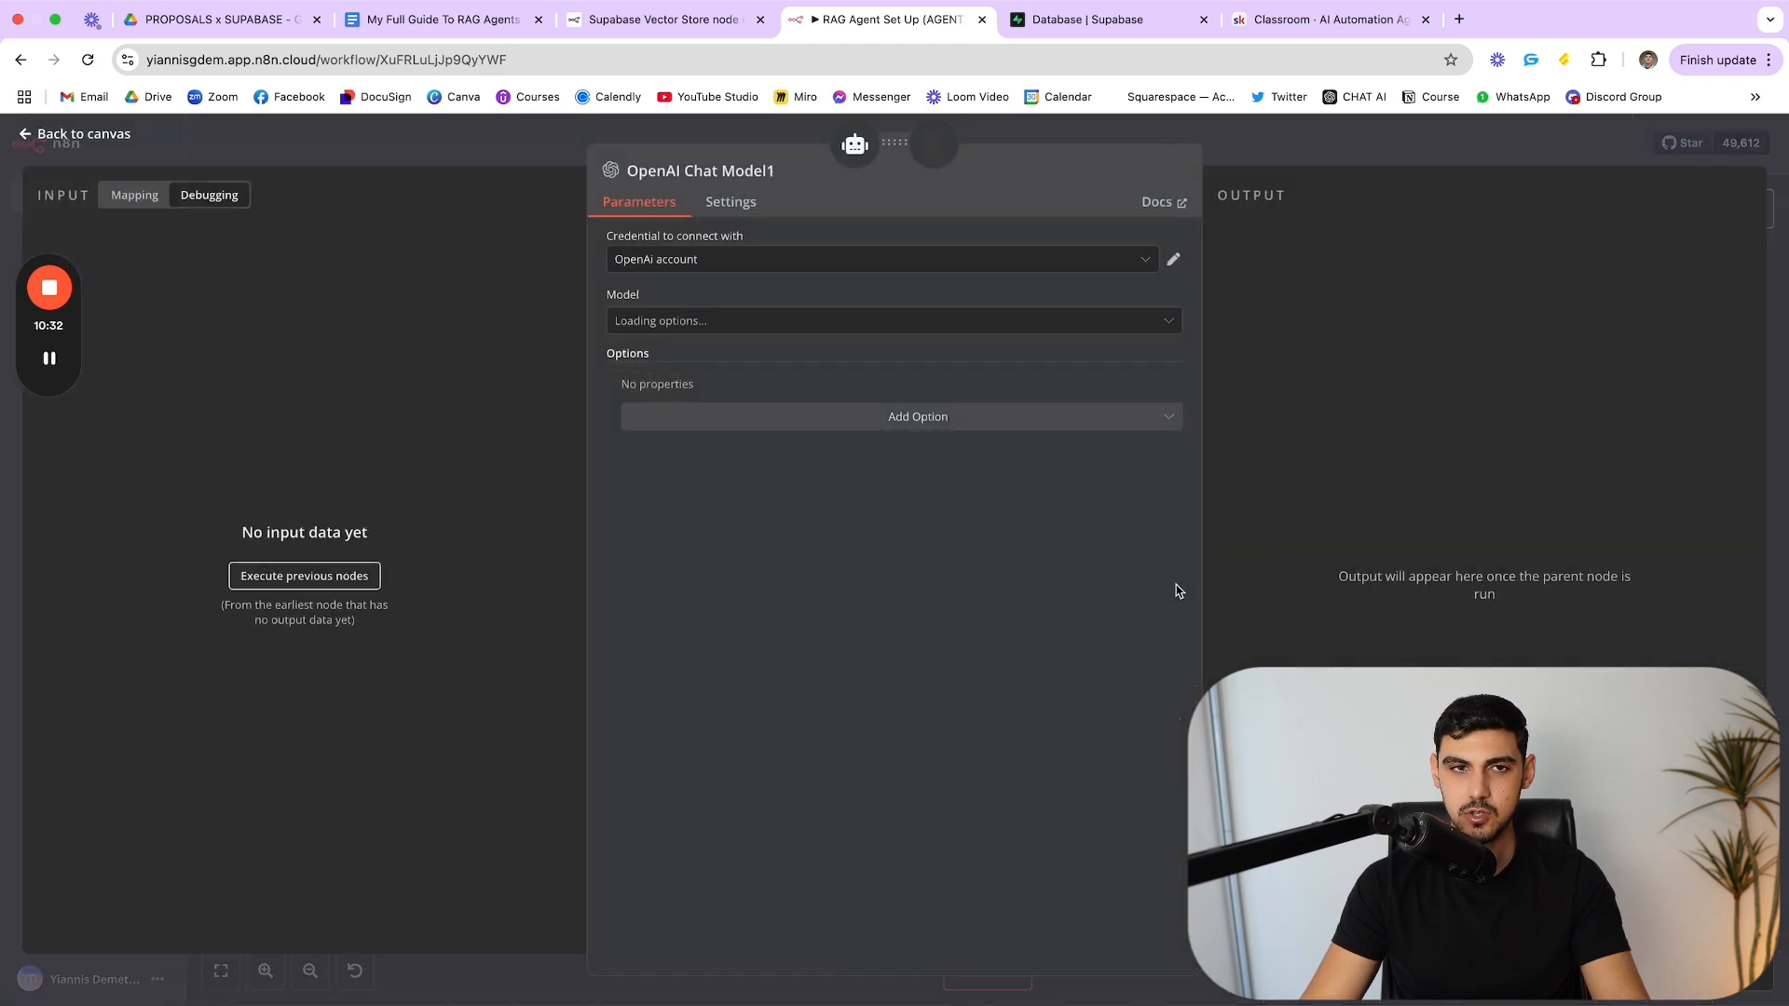
key("Escape")
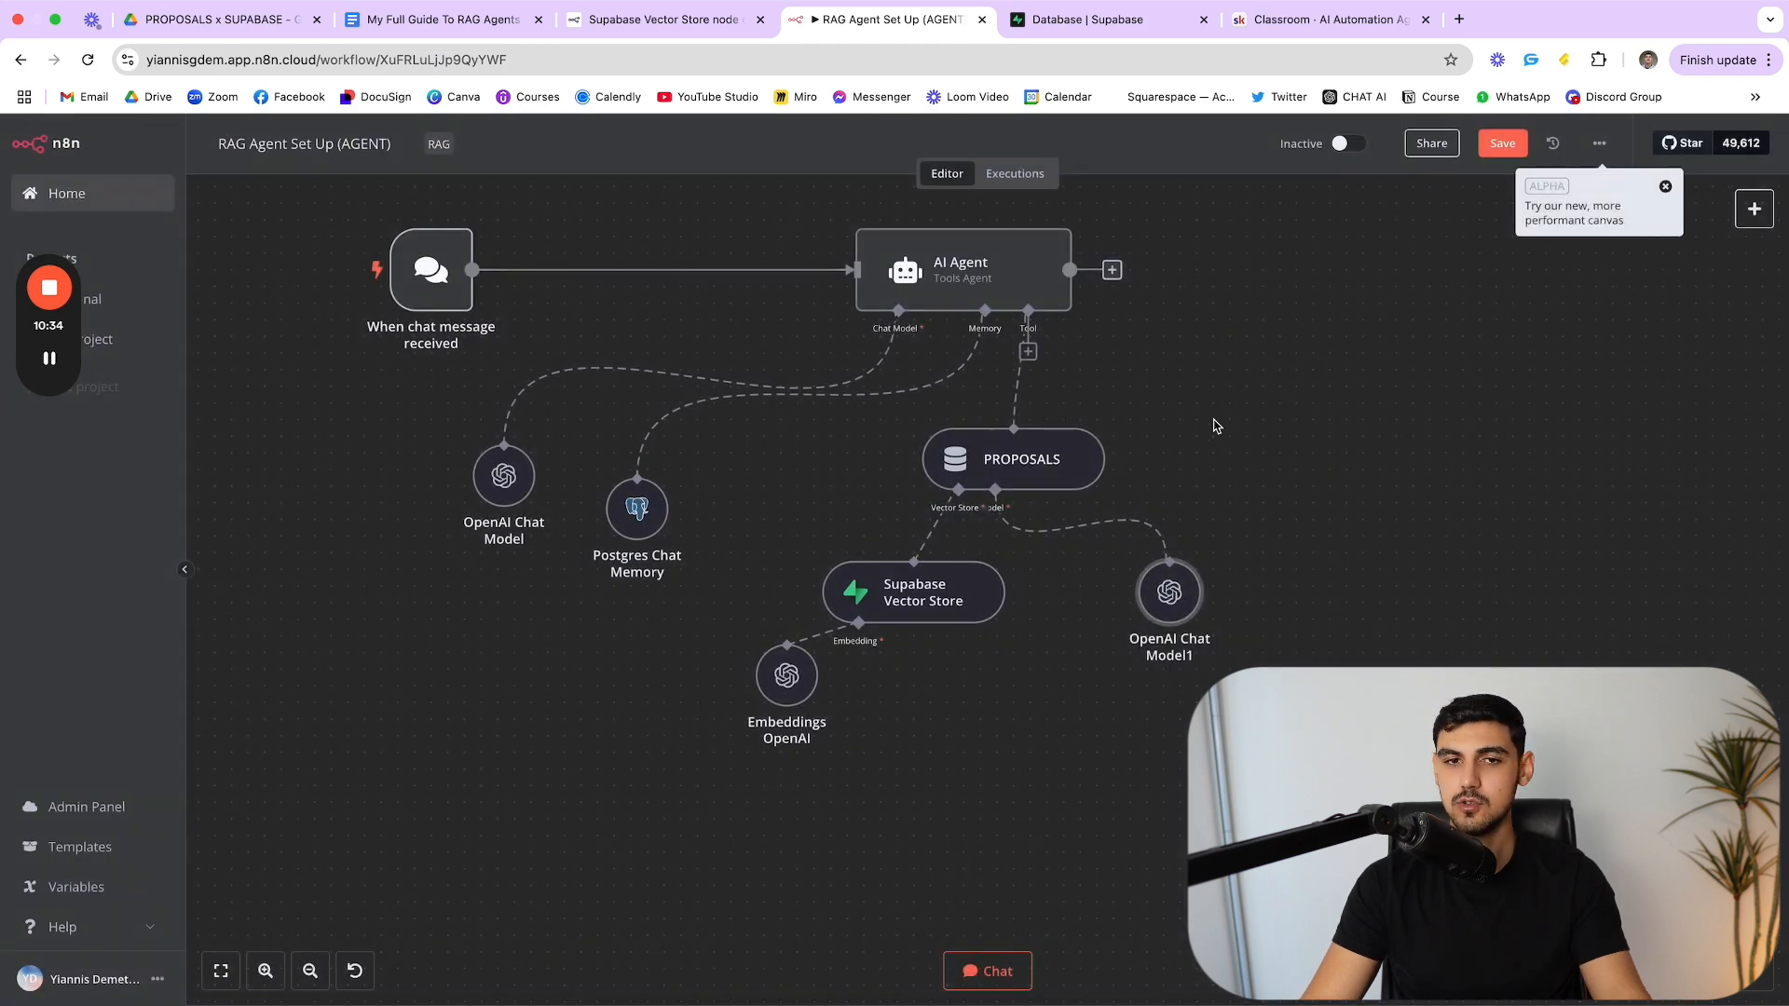
Step: Move the Supabase Vector Store node slightly lower and farther from the OpenAI Chat Model1 node
mouse_move(925, 586)
left_mouse_down()
mouse_move(897, 601)
mouse_move(885, 585)
mouse_move(909, 608)
left_mouse_up()
left_click(909, 607)
scroll(984, 509, "up", 1)
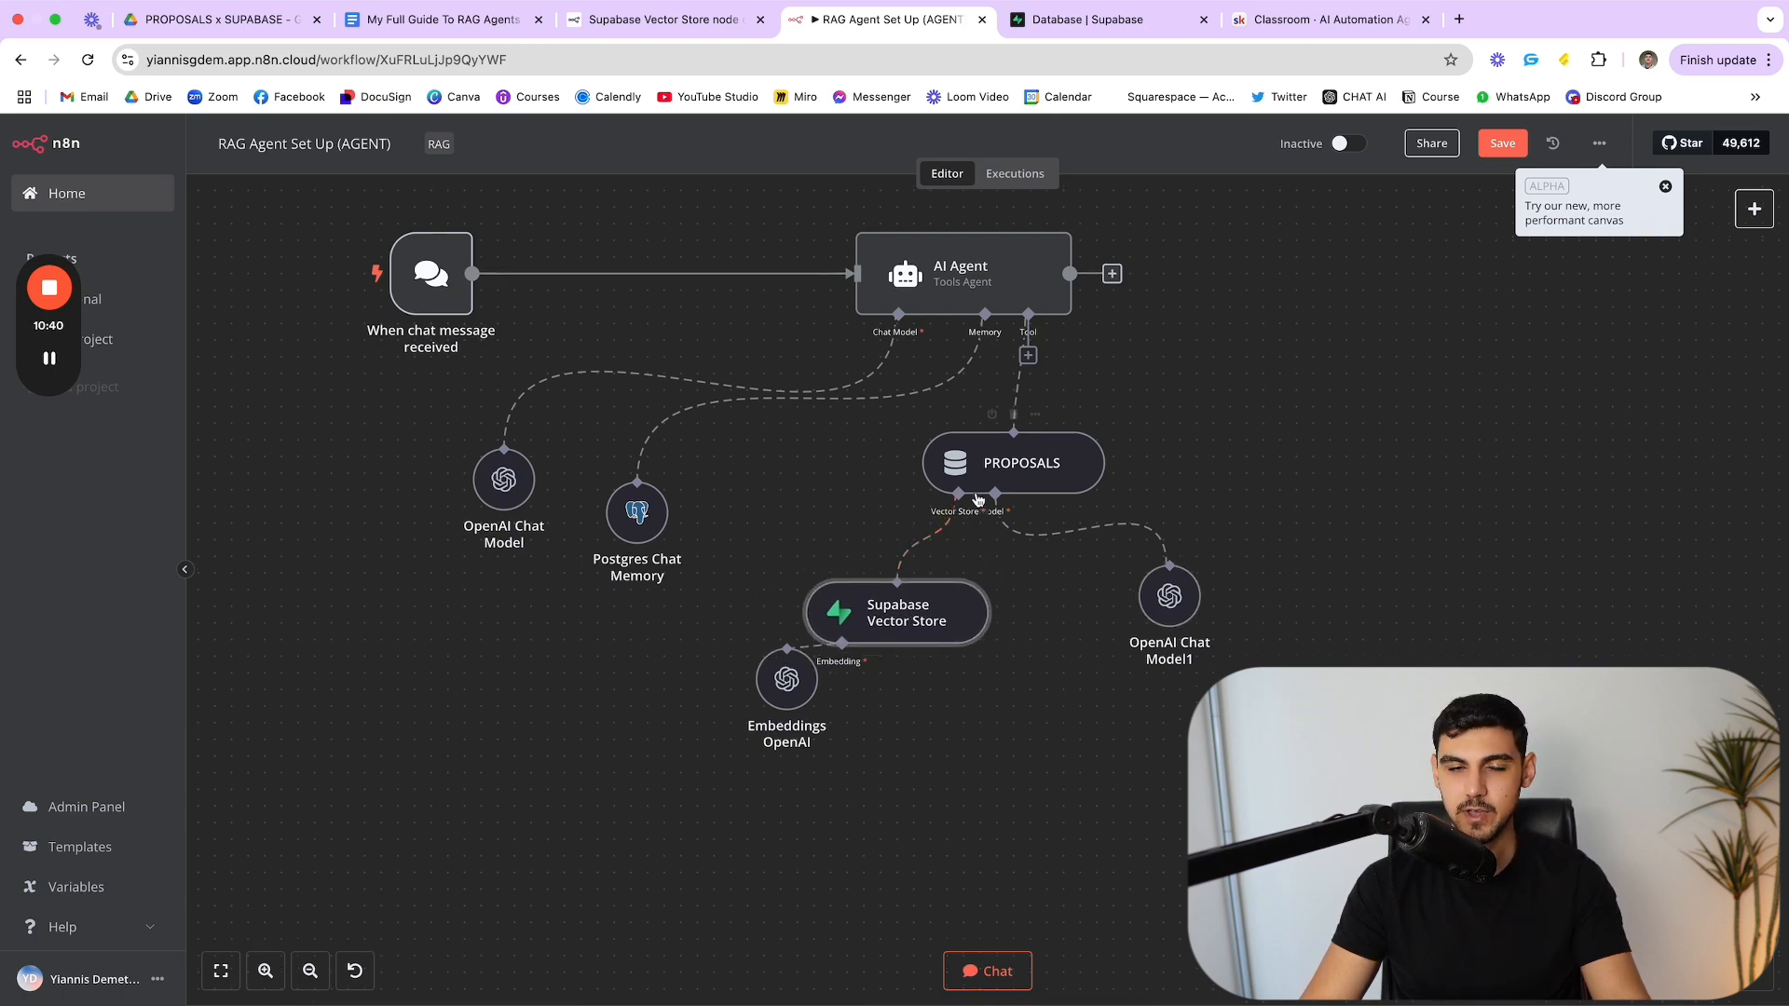
Step: Open the Supabase Vector Store node's credential and compare its host and service role secret fields with the project's API settings in Supabase
double_click(915, 624)
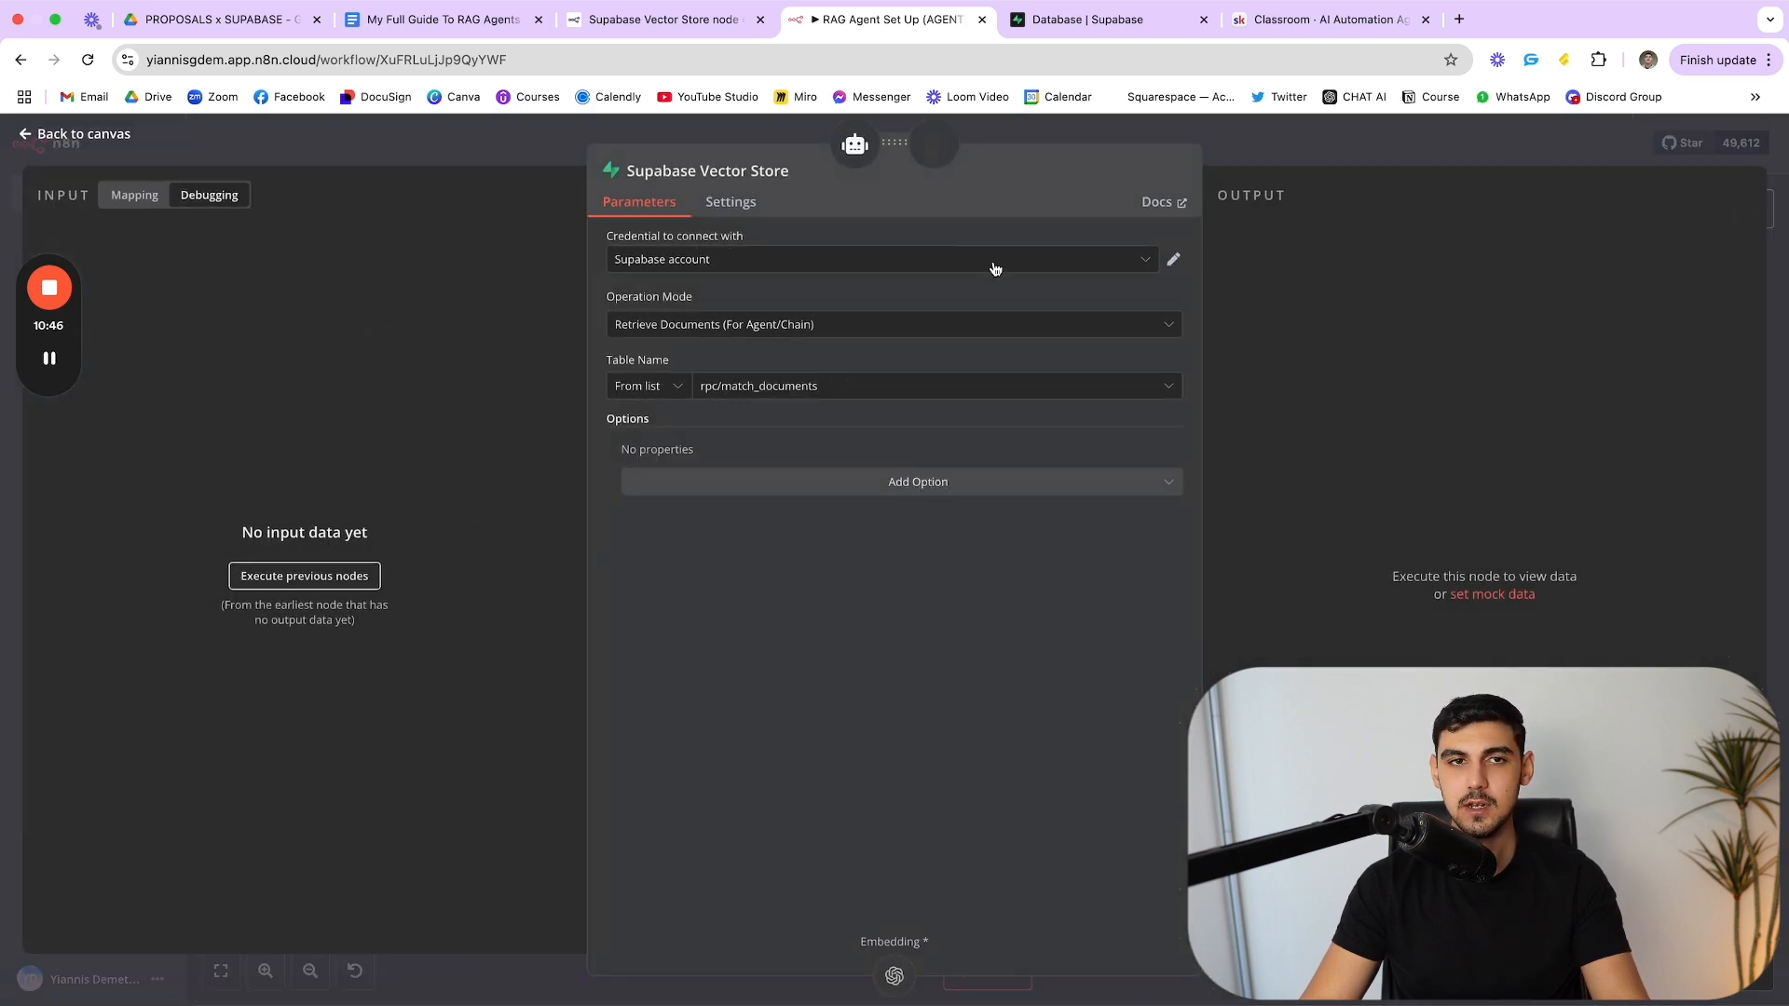
left_click(1174, 263)
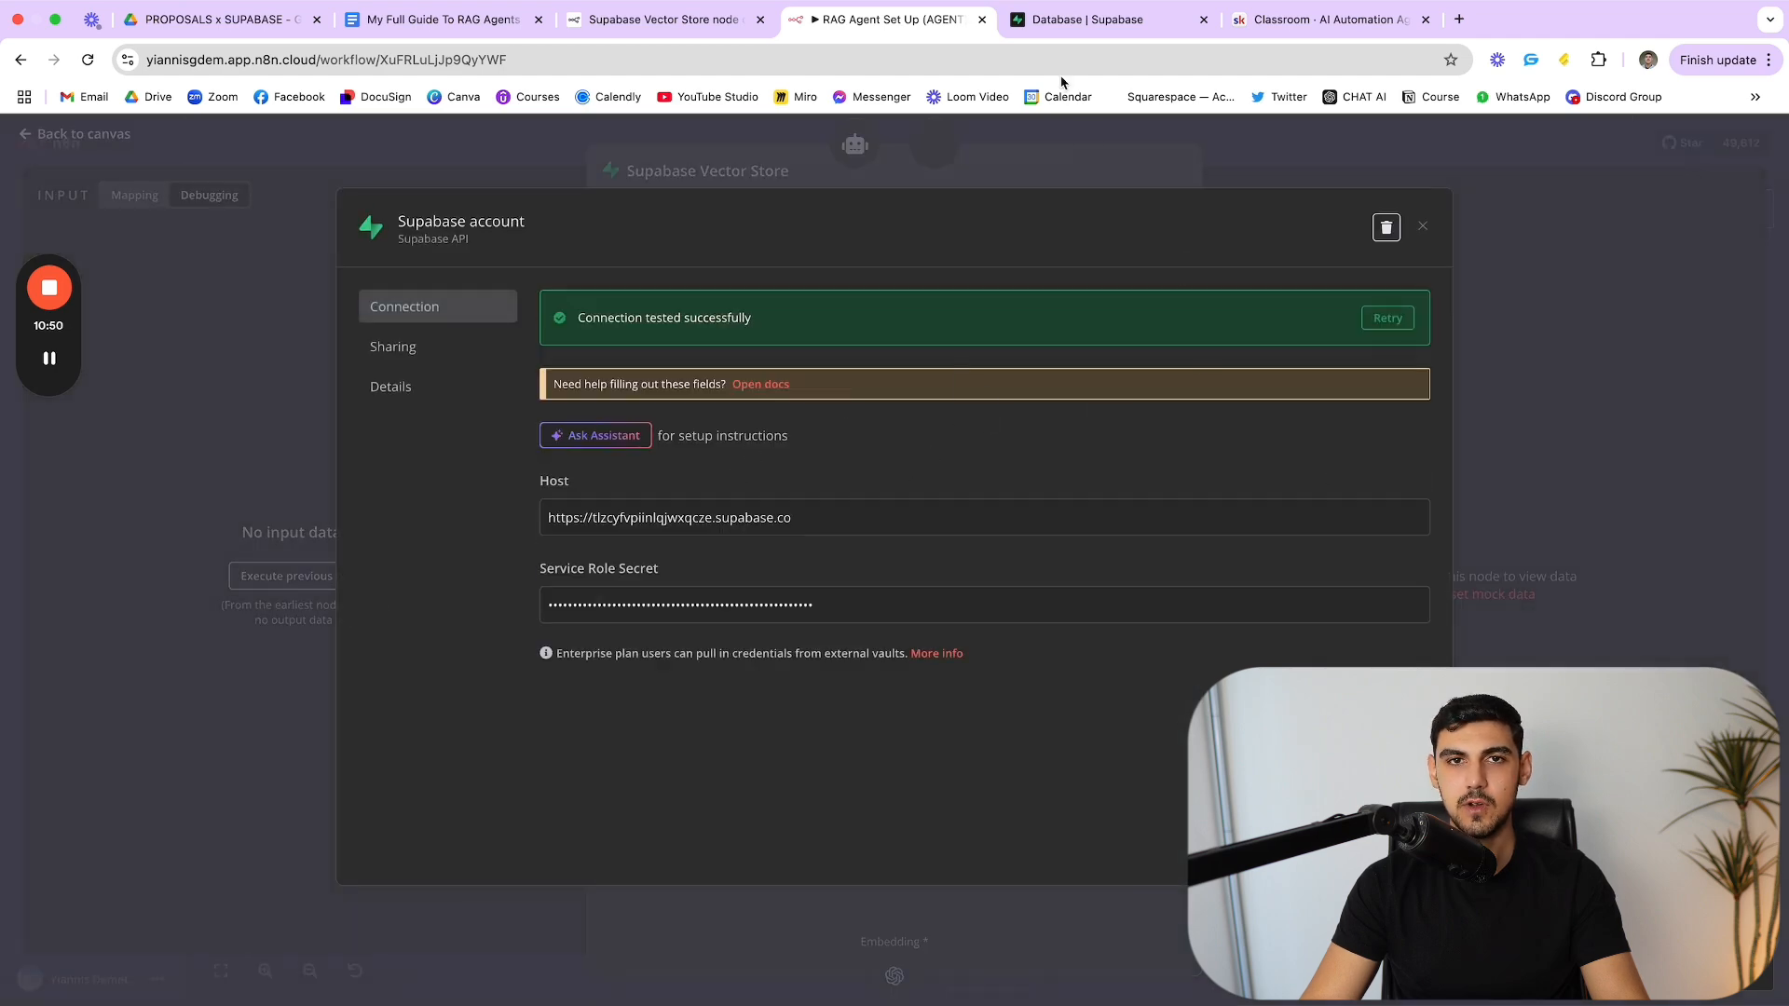
left_click(1071, 20)
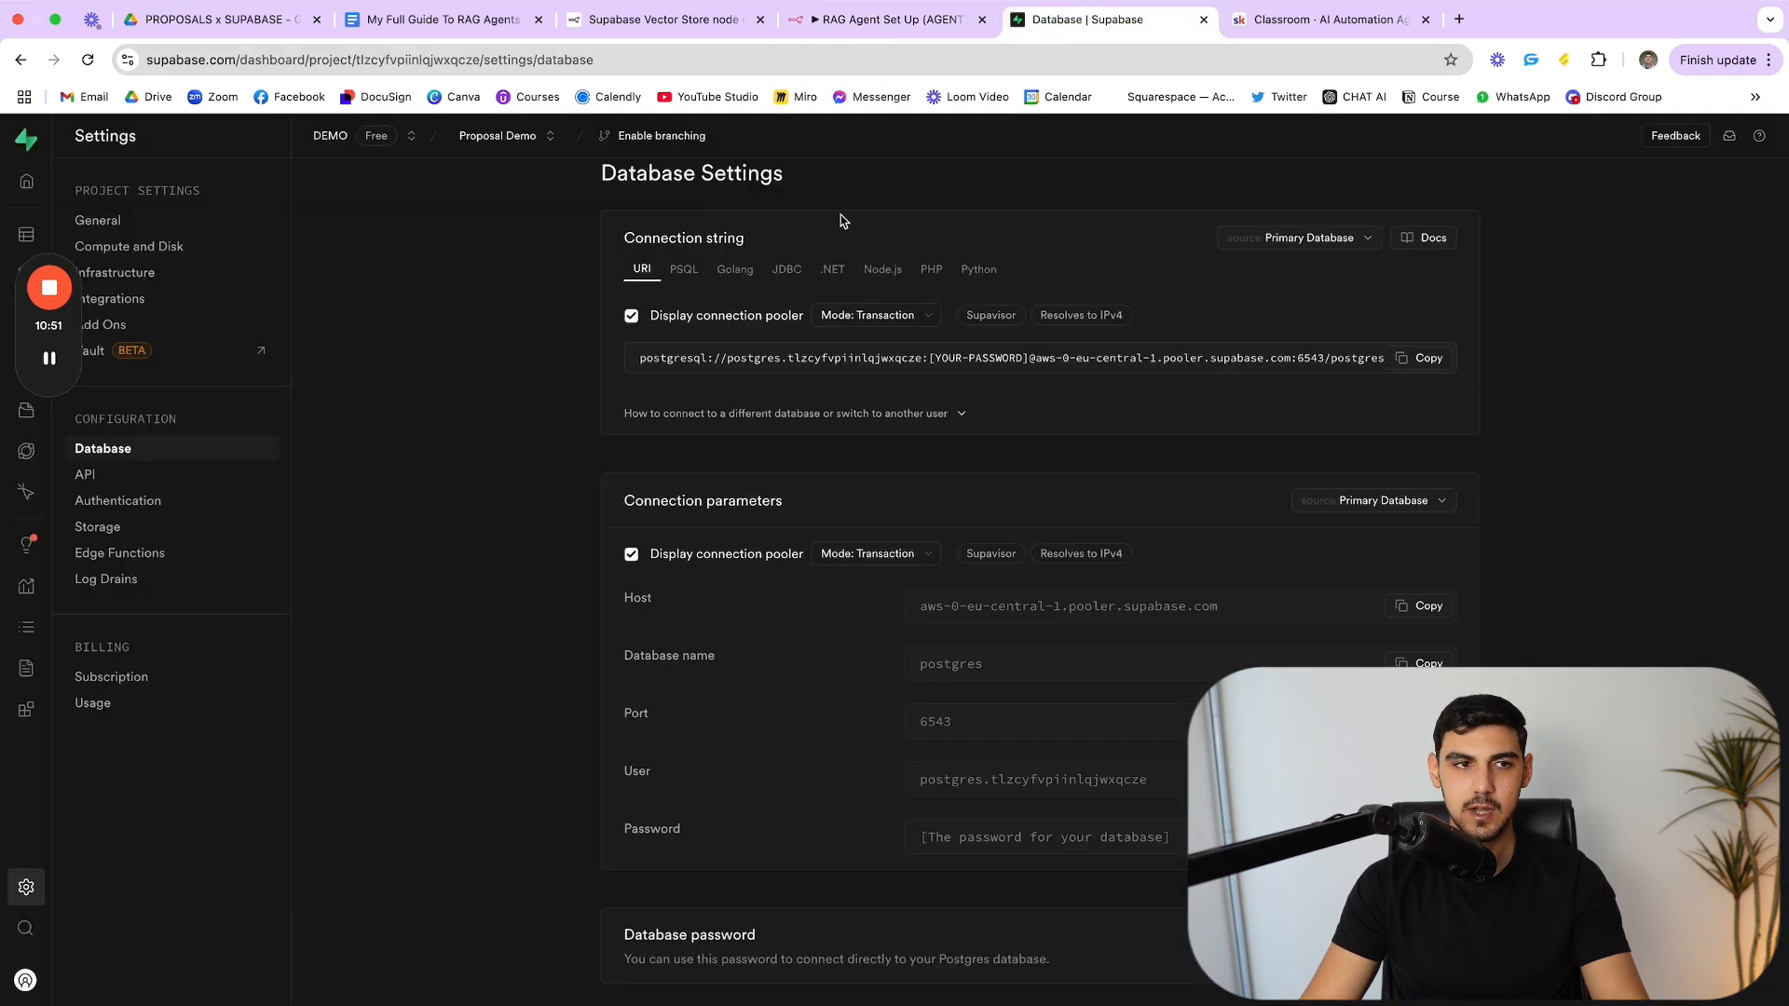
left_click(90, 481)
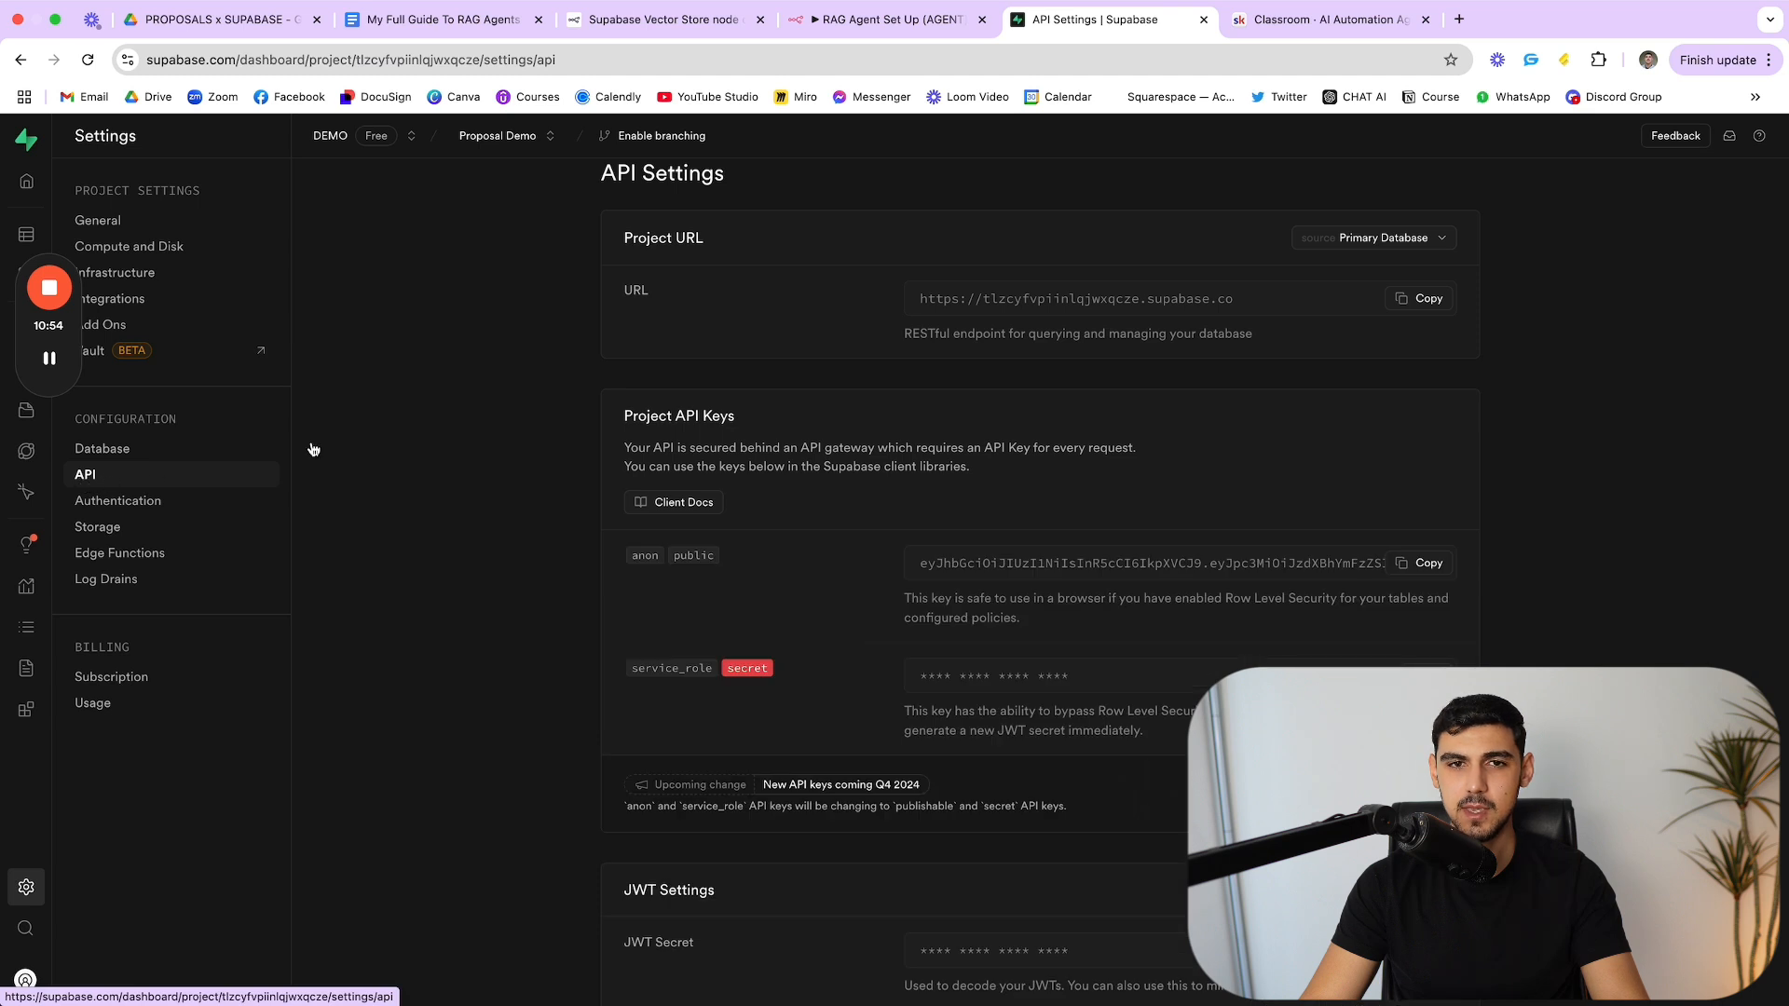
scroll(1142, 465, "down", 1)
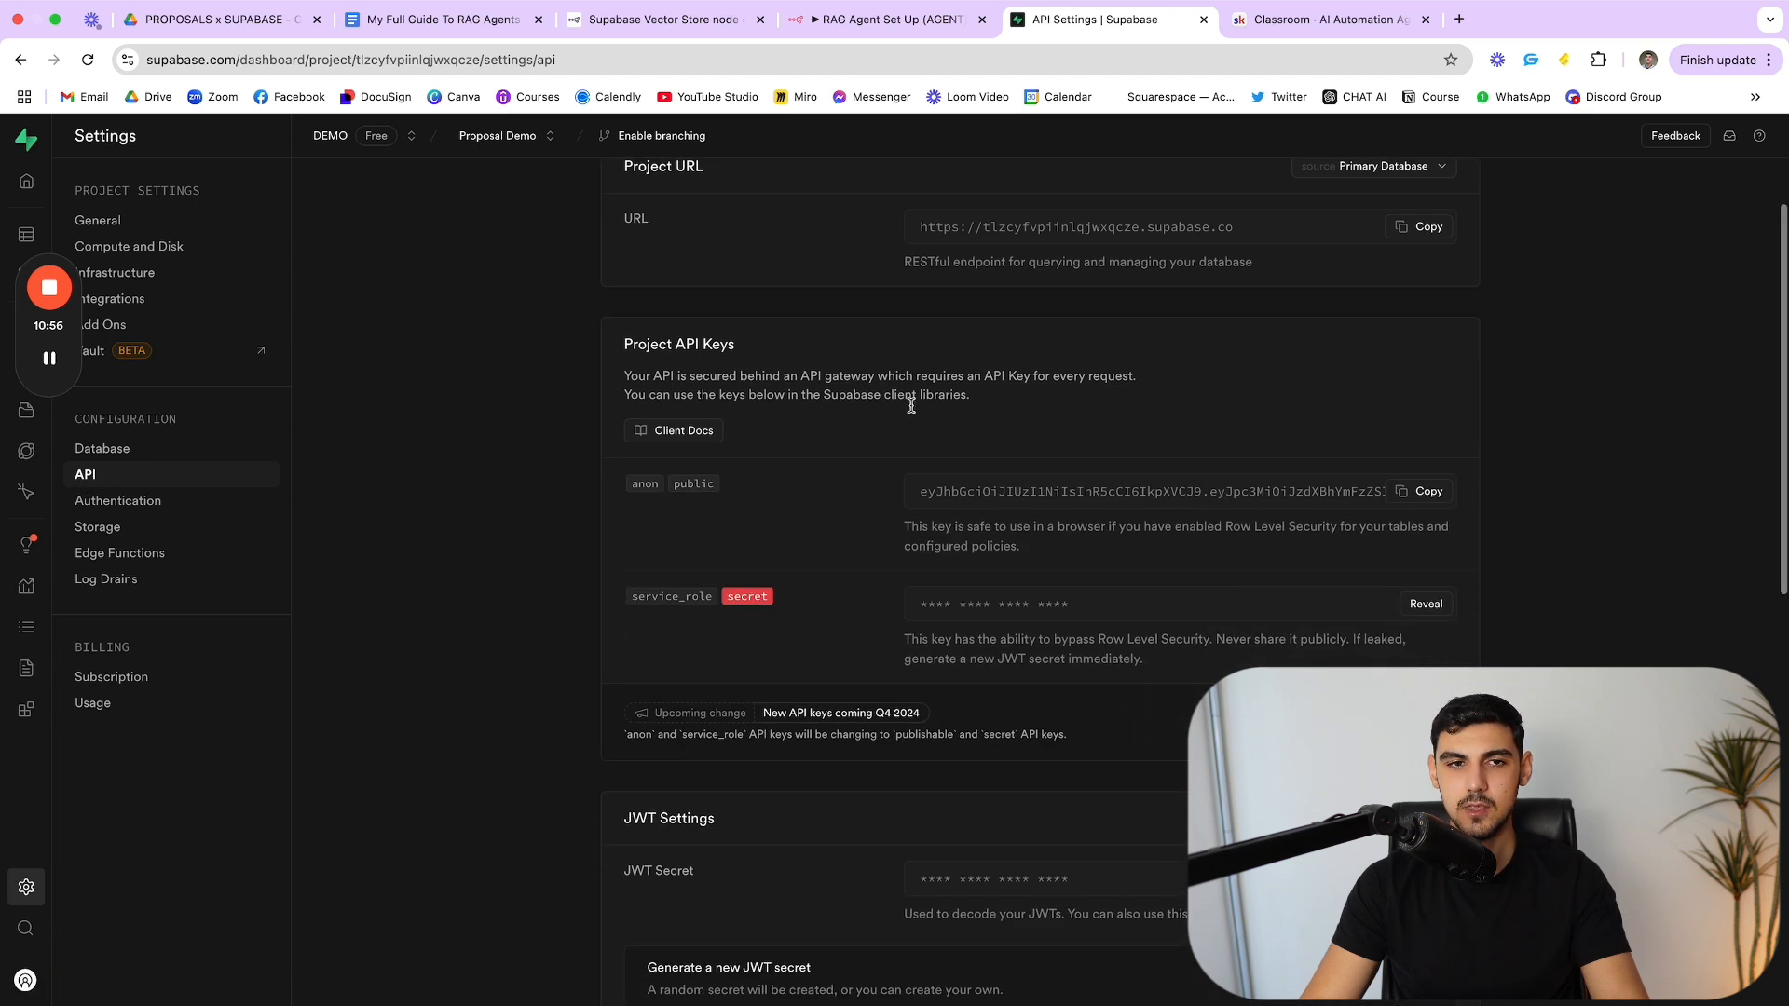
scroll(764, 261, "up", 1)
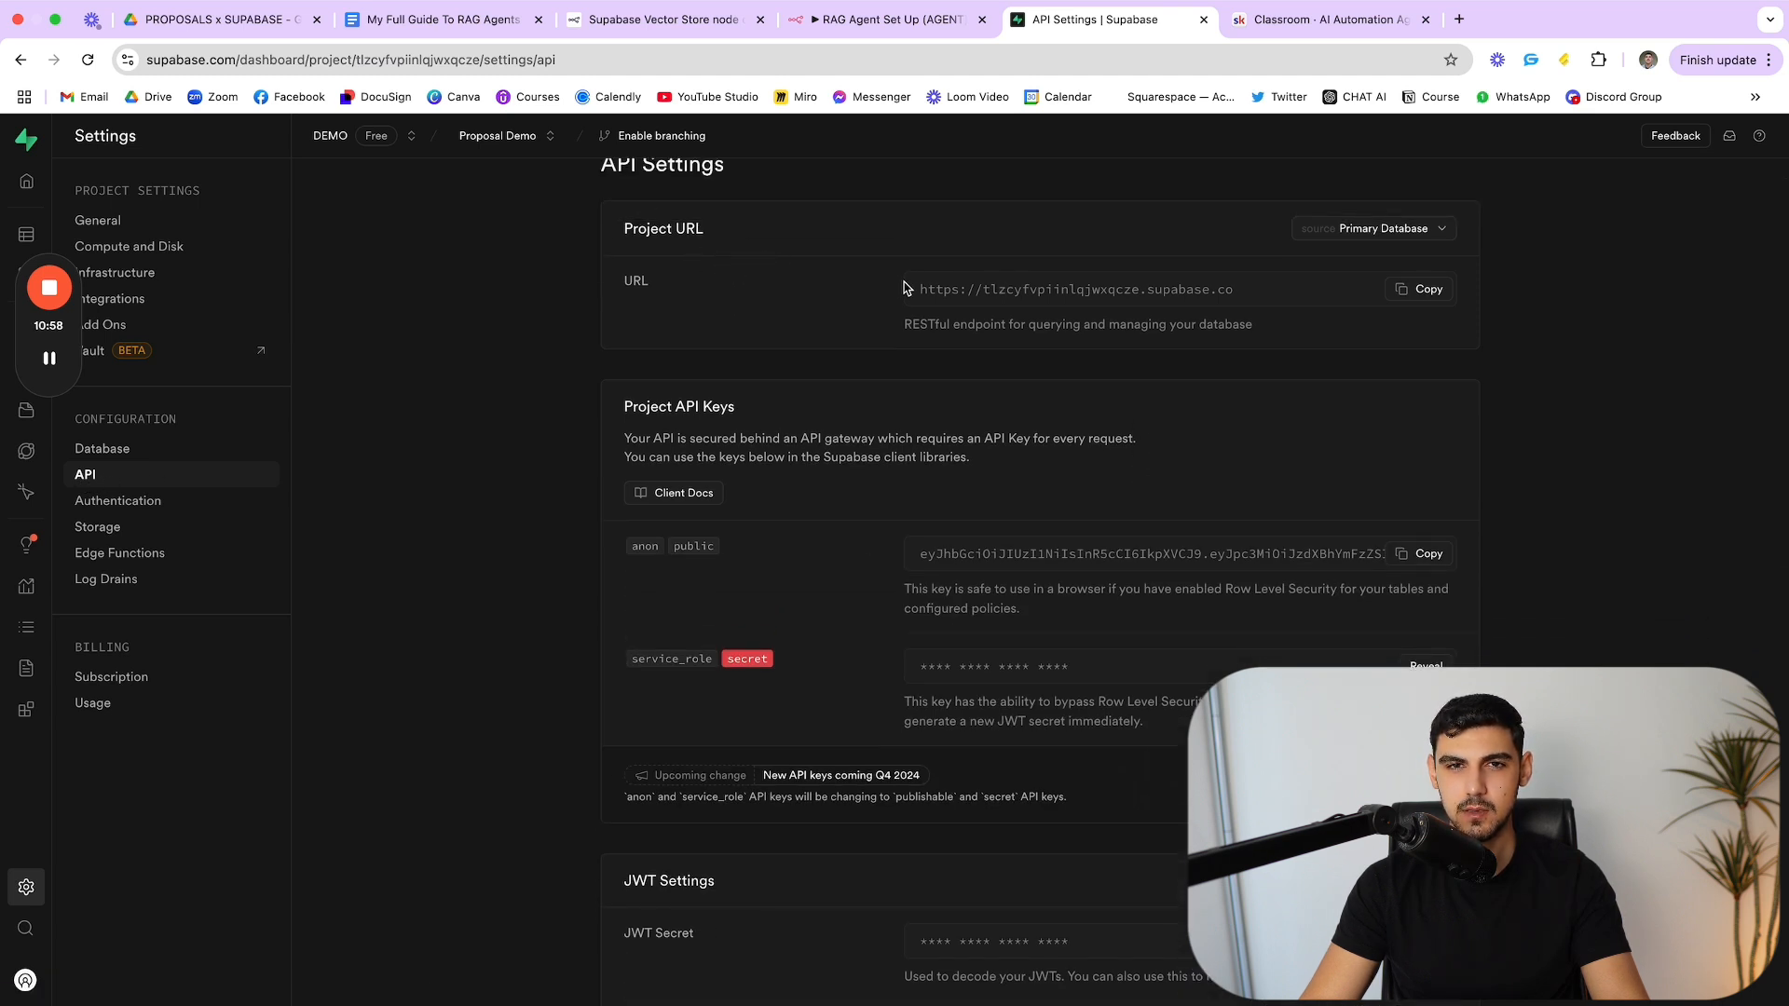
left_click(876, 18)
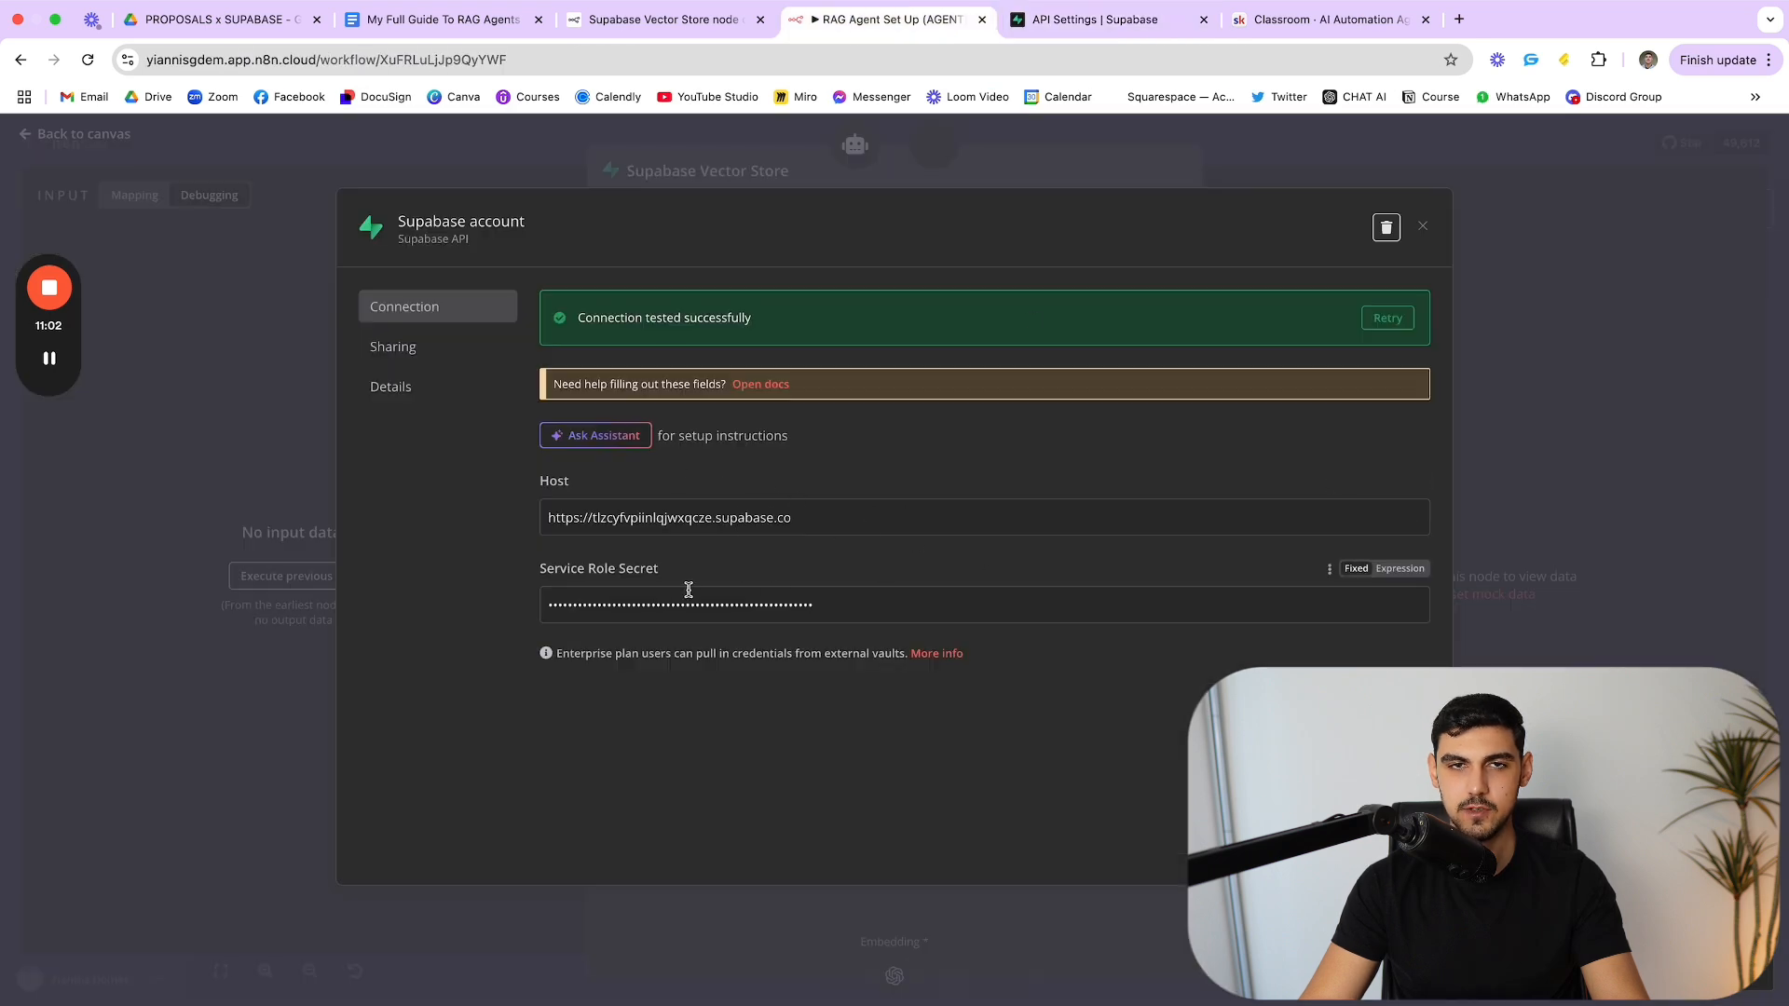
Step: Compare the Supabase project URL and service_role key fields with the n8n Supabase credential once more, and close the credential
left_click(1090, 20)
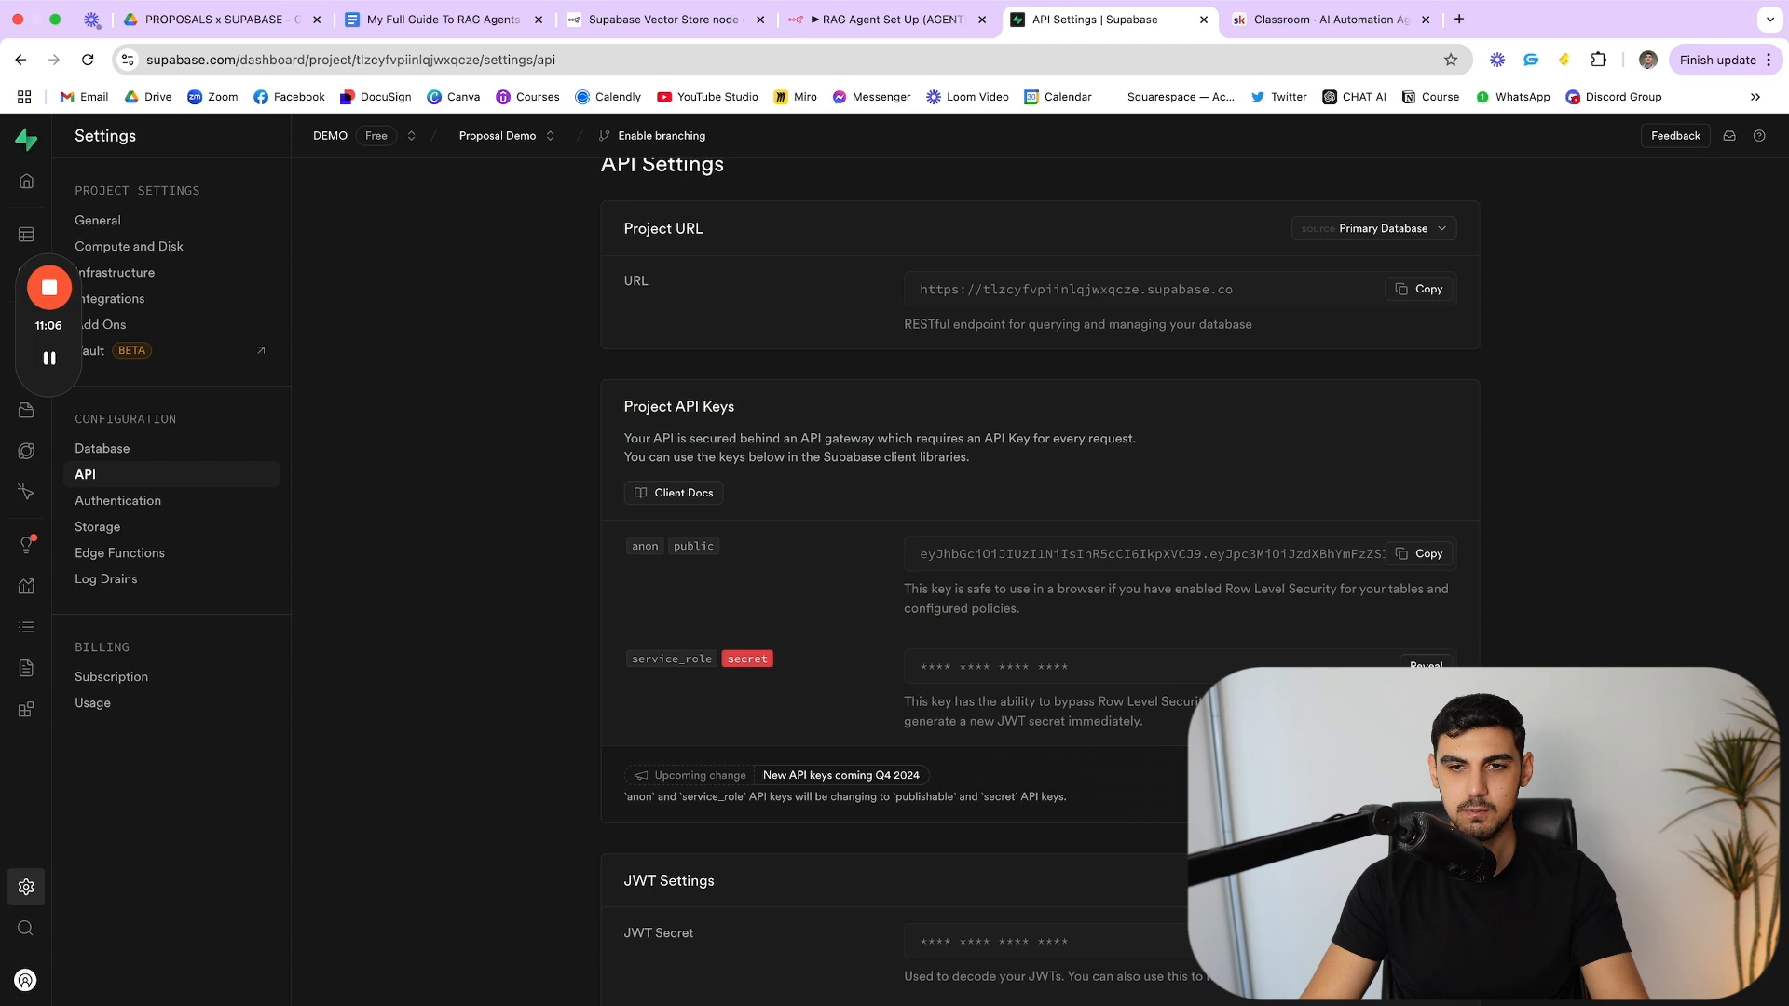
scroll(1299, 620, "up", 1)
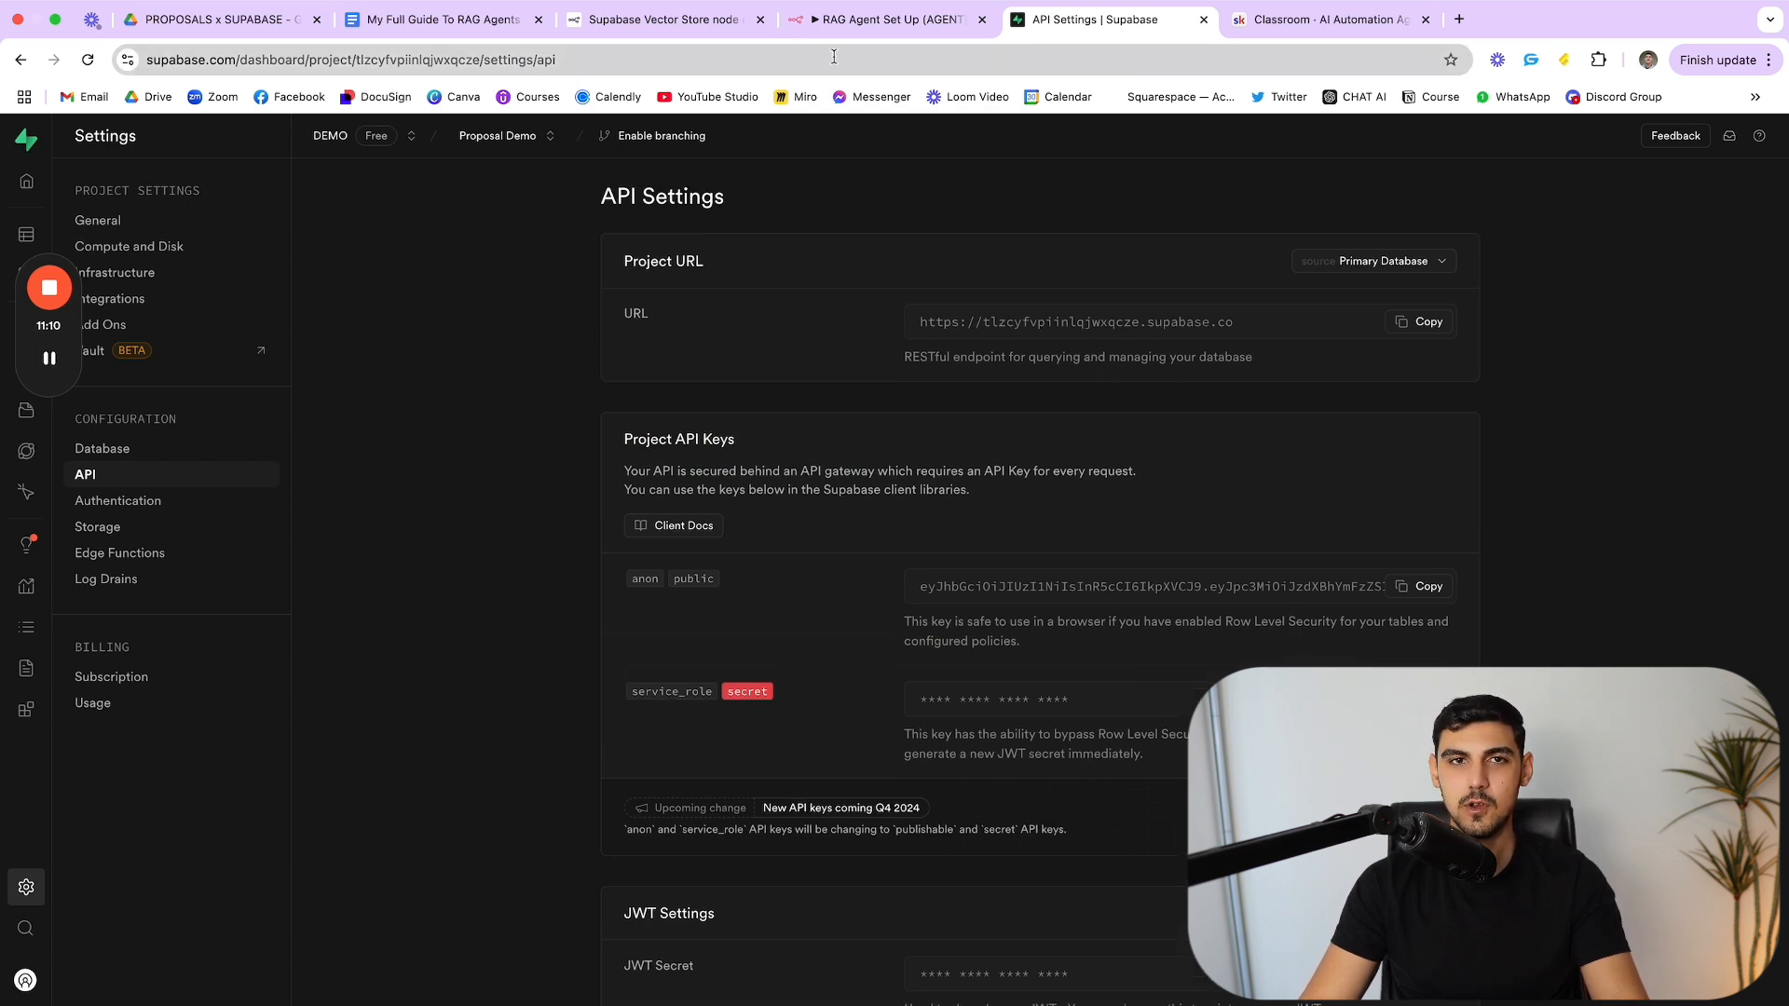
left_click(831, 20)
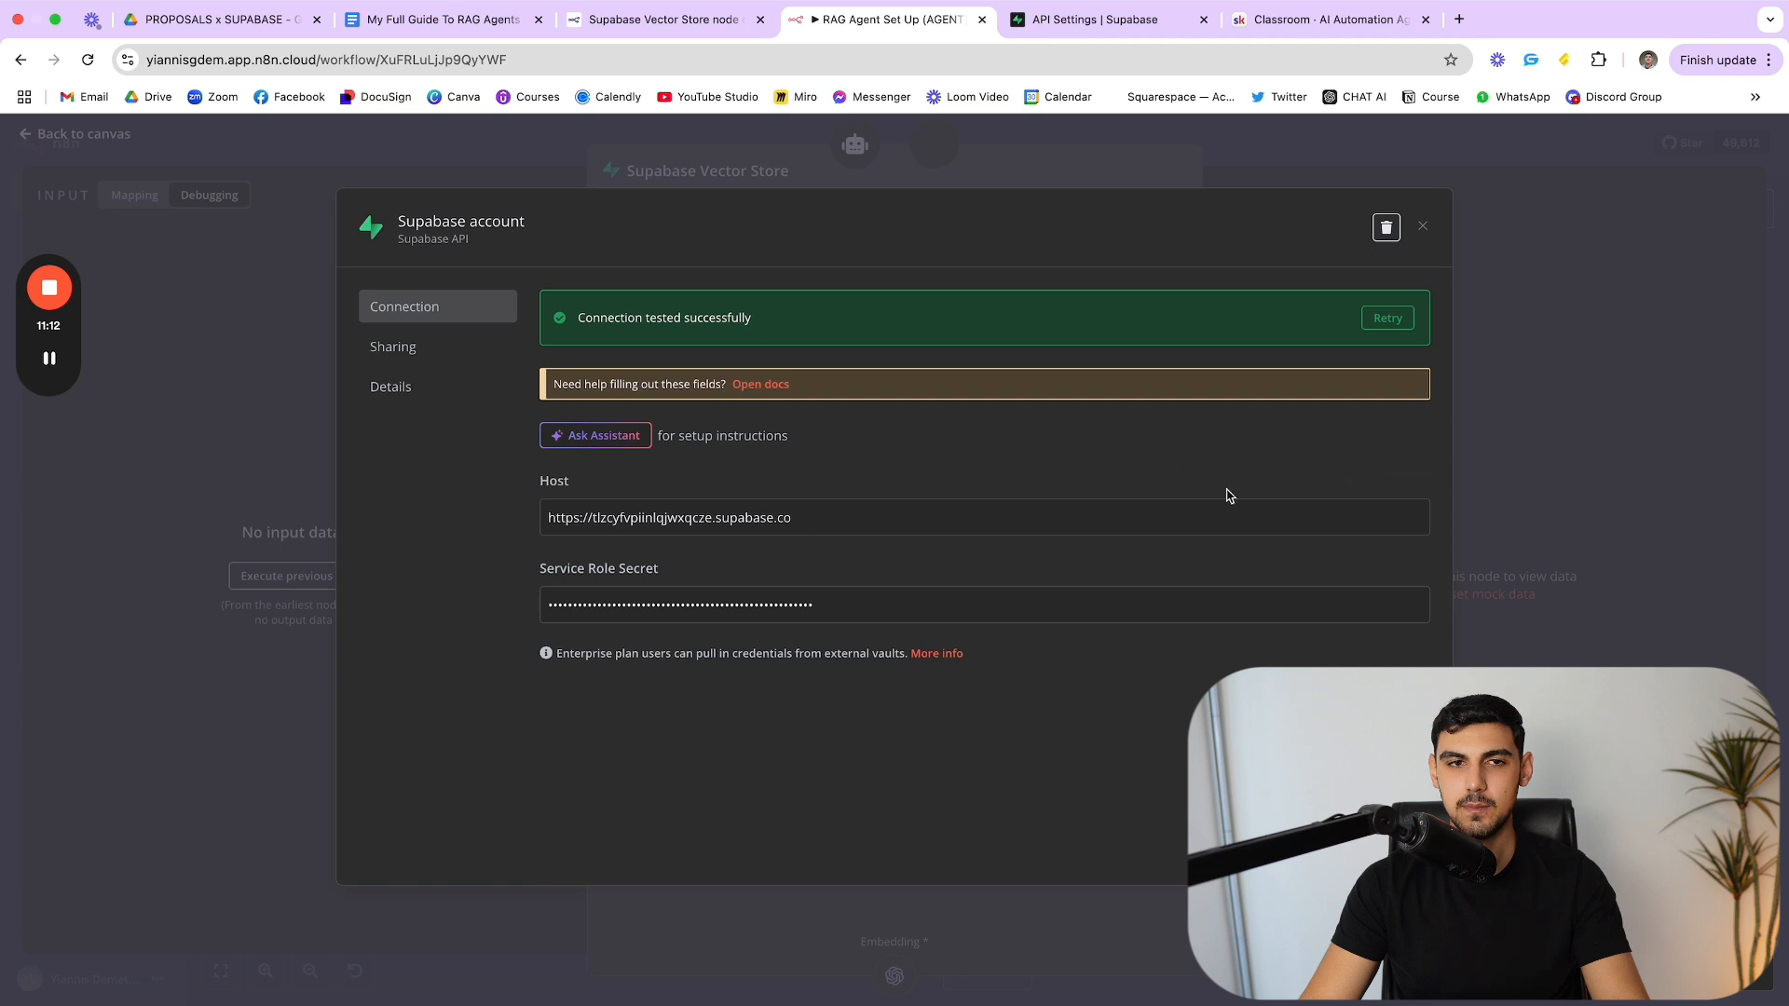
left_click(1423, 226)
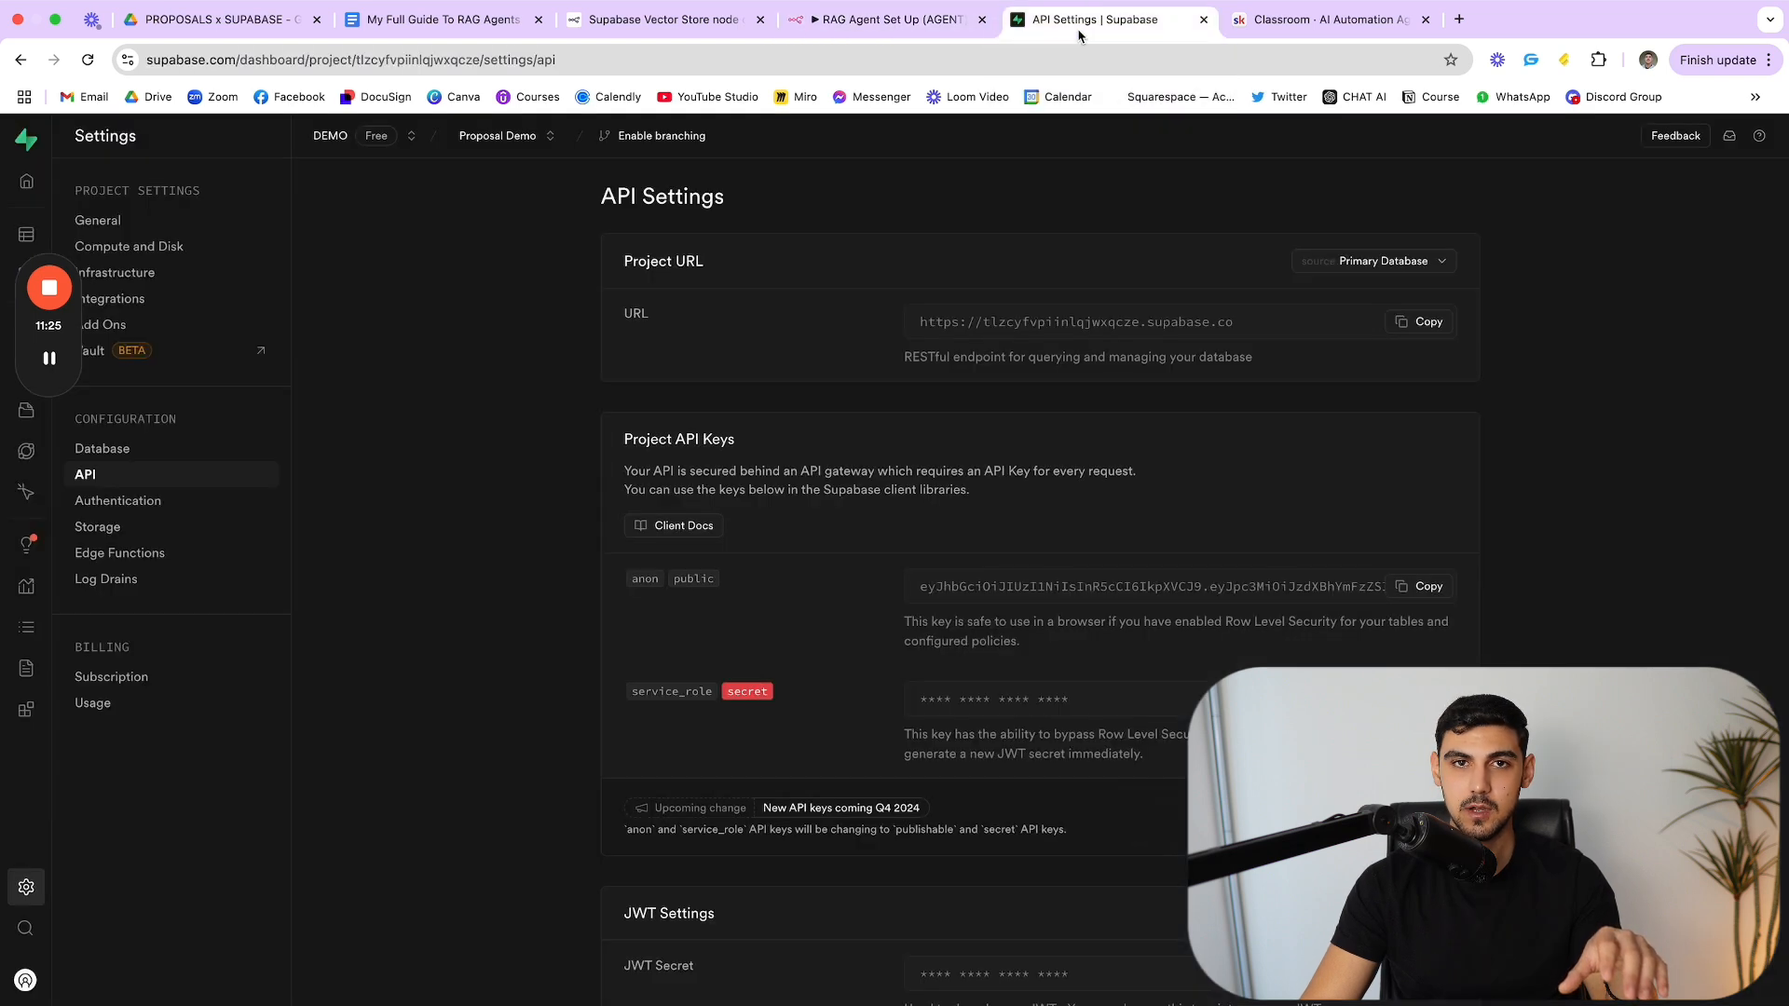
Step: View the documents table in the Table Editor of the Supabase Proposal Demo project
left_click(1079, 24)
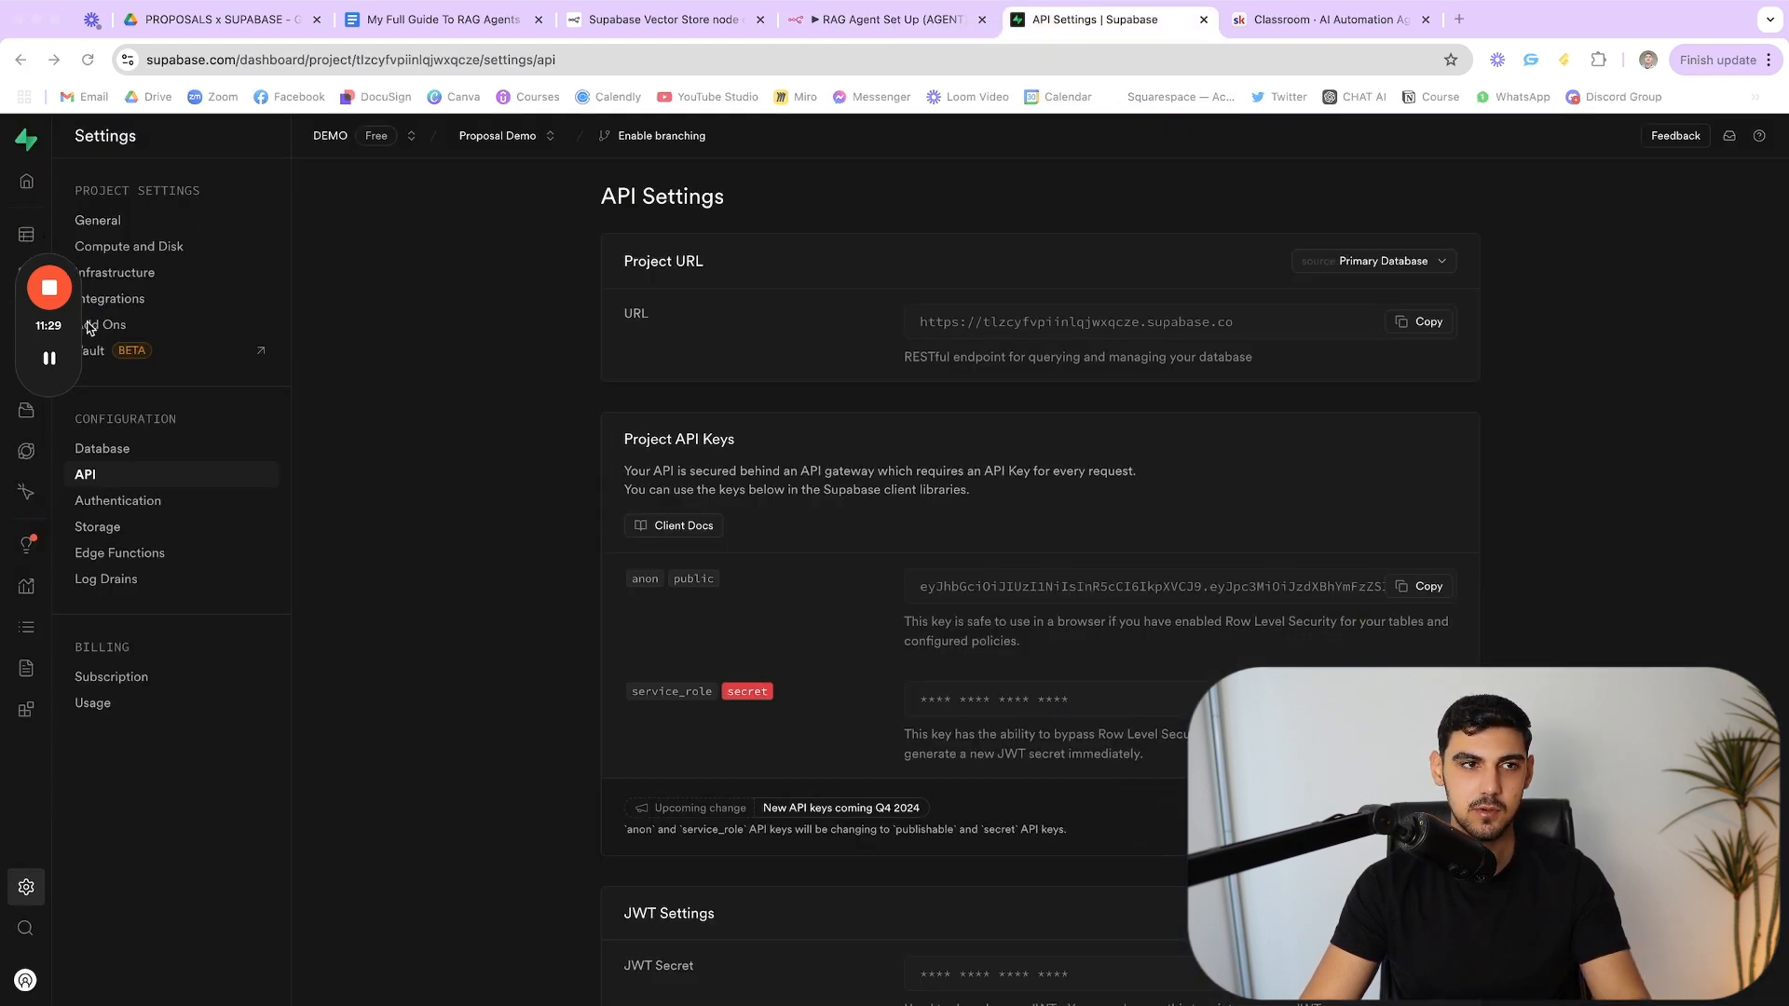
left_click(28, 238)
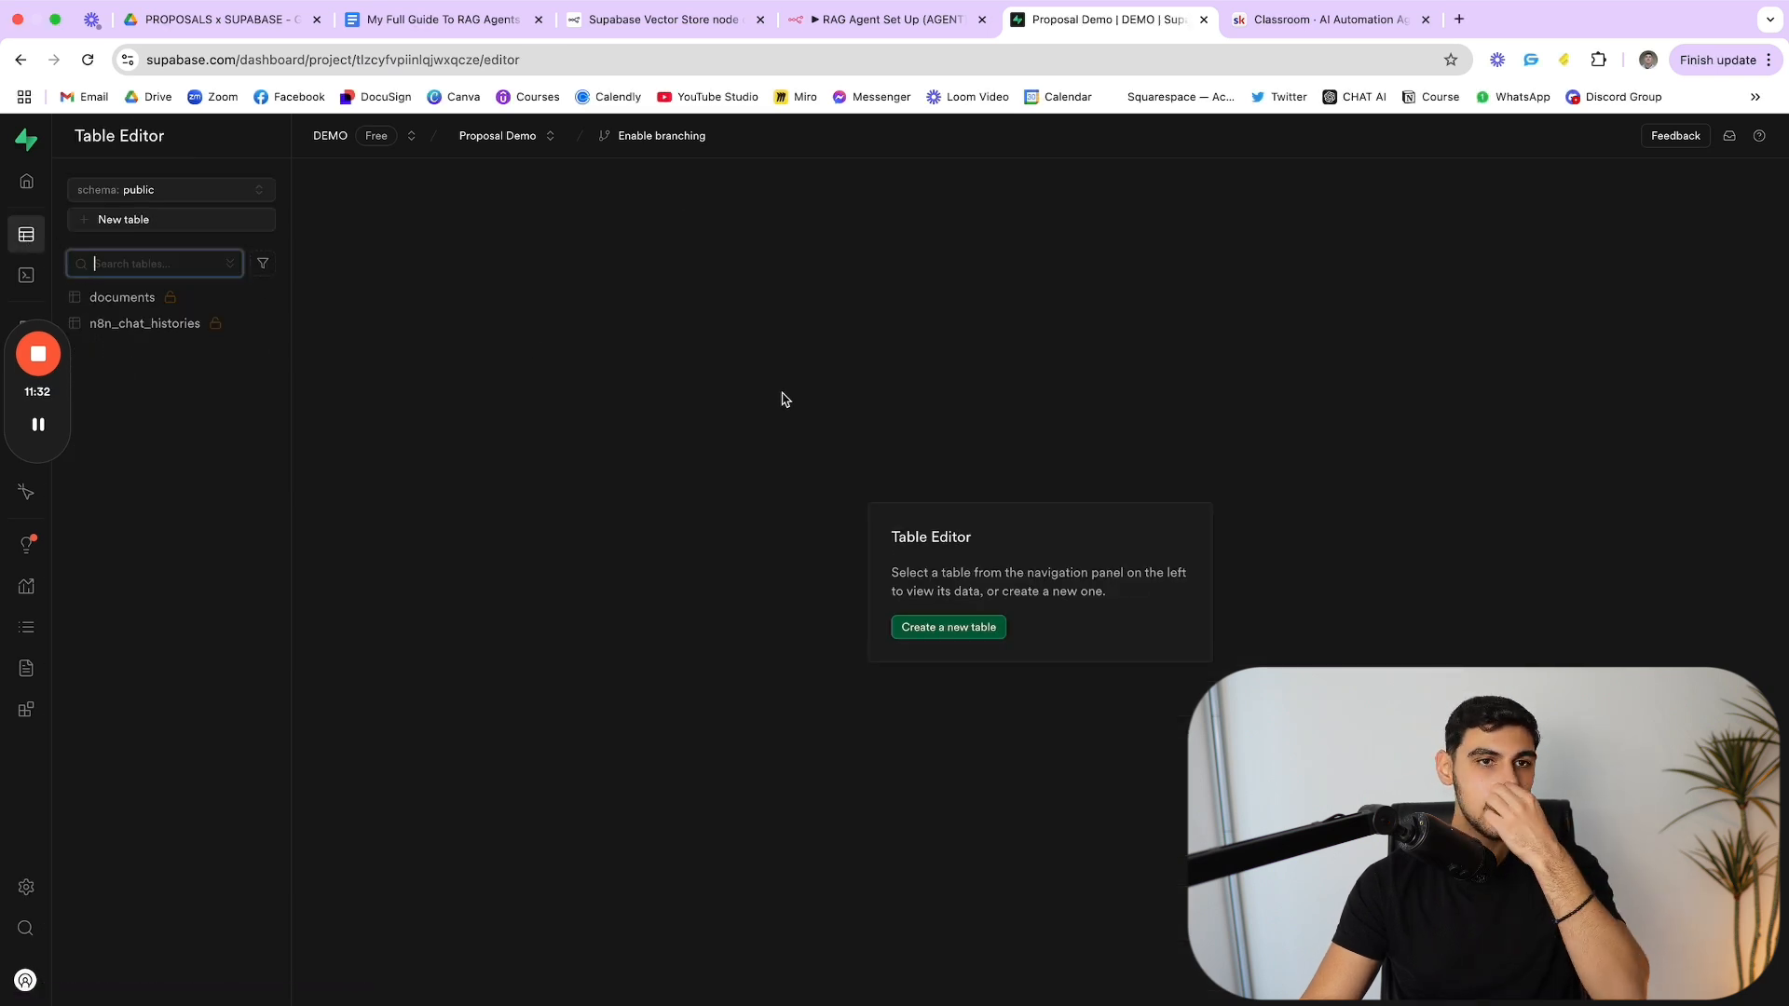
left_click(142, 300)
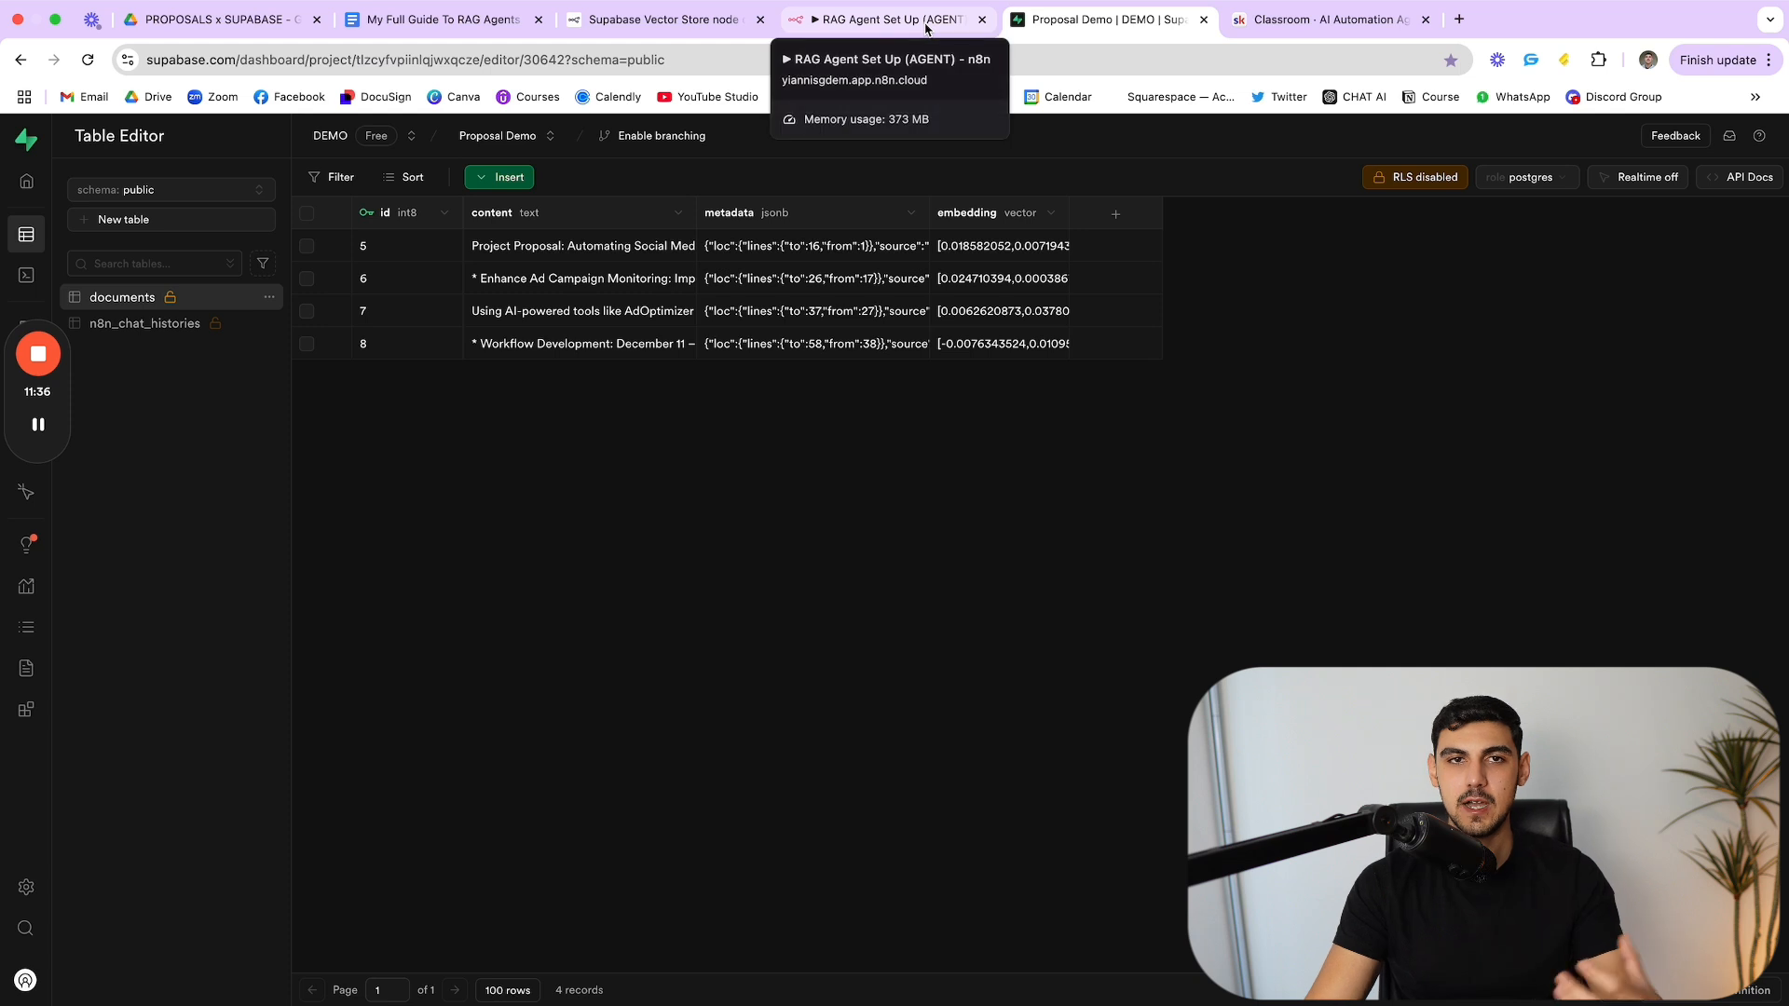
Step: Return to n8n and check which tables the Supabase Vector Store node offers, keeping rpc/match_documents
left_click(859, 23)
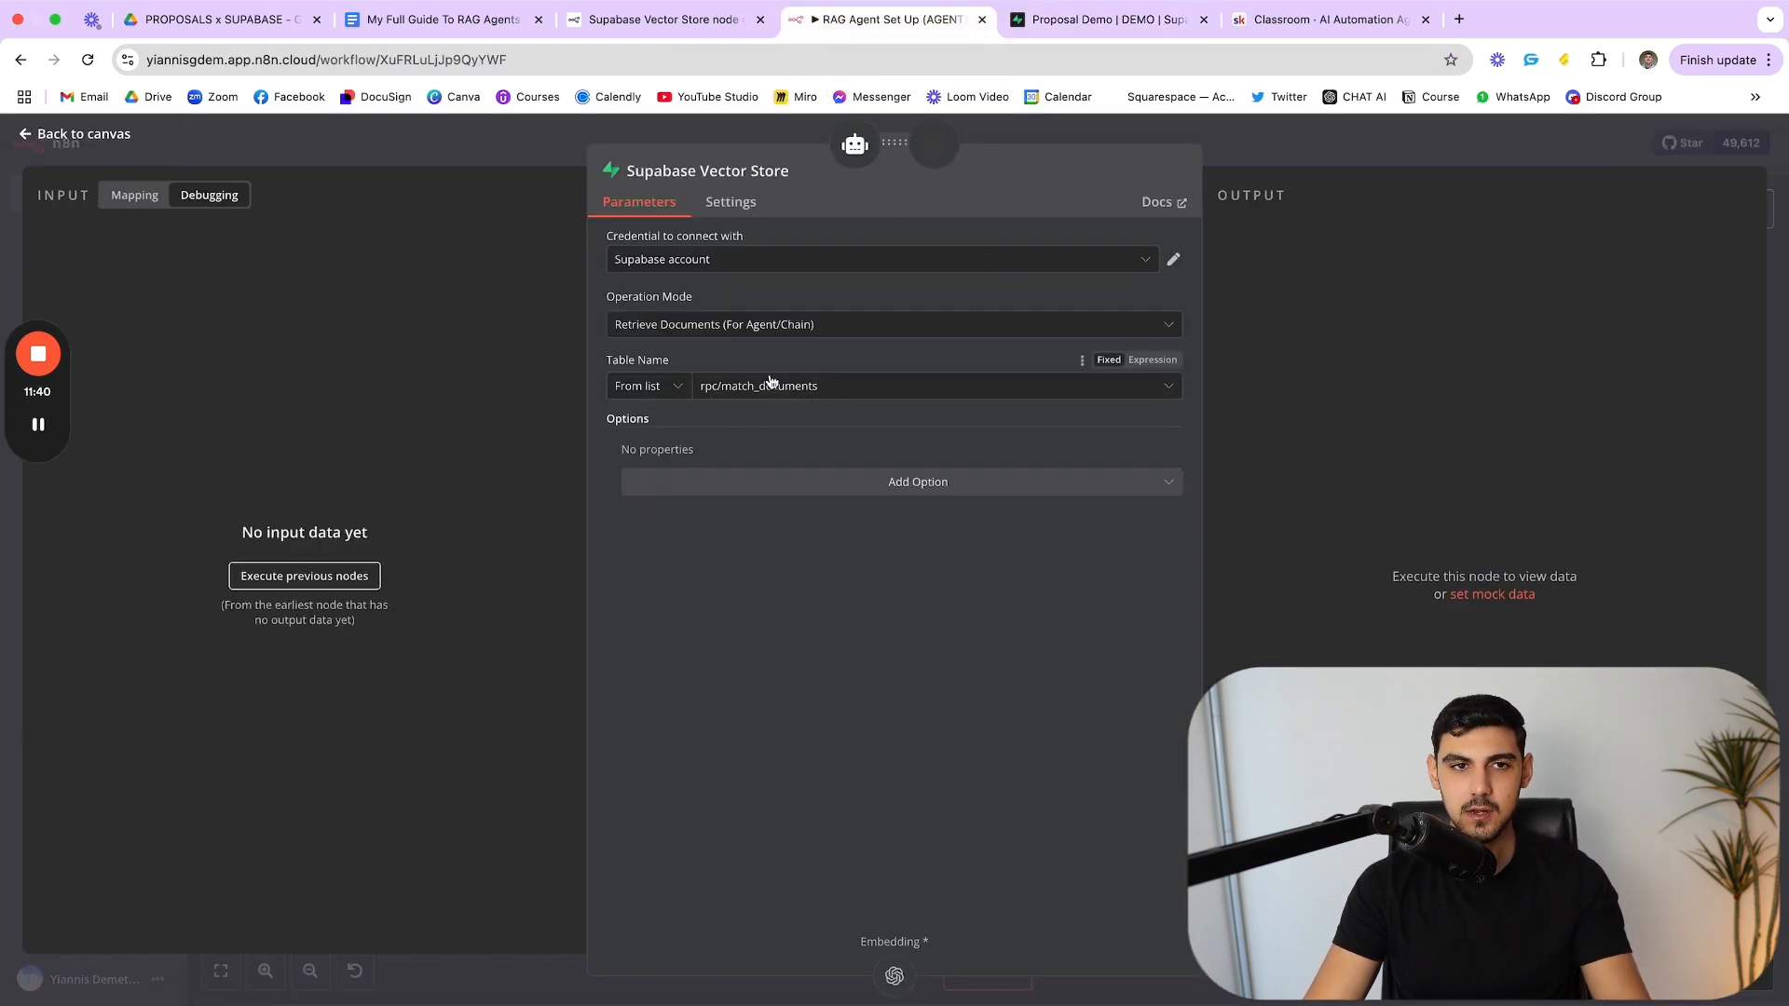
left_click(827, 393)
left_click(821, 362)
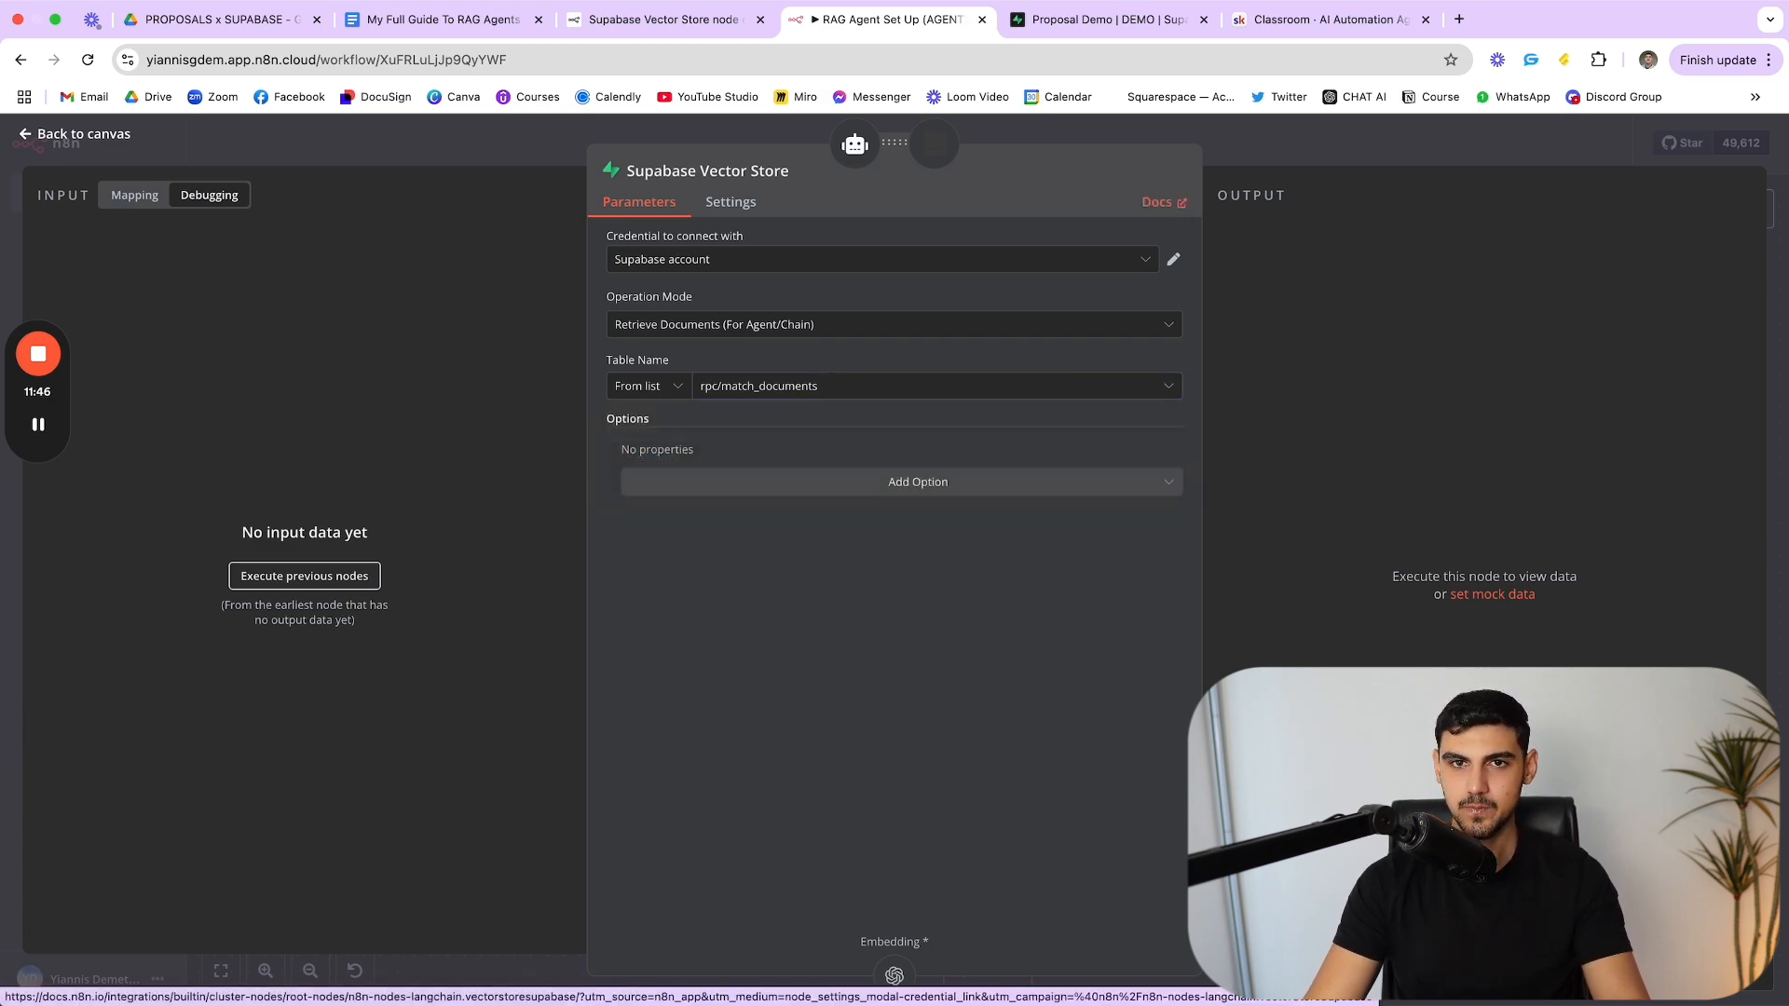
Step: Open the n8n documentation for the Supabase Vector Store node and read its introduction and the quickstart note
left_click(1179, 209)
scroll(975, 508, "down", 2)
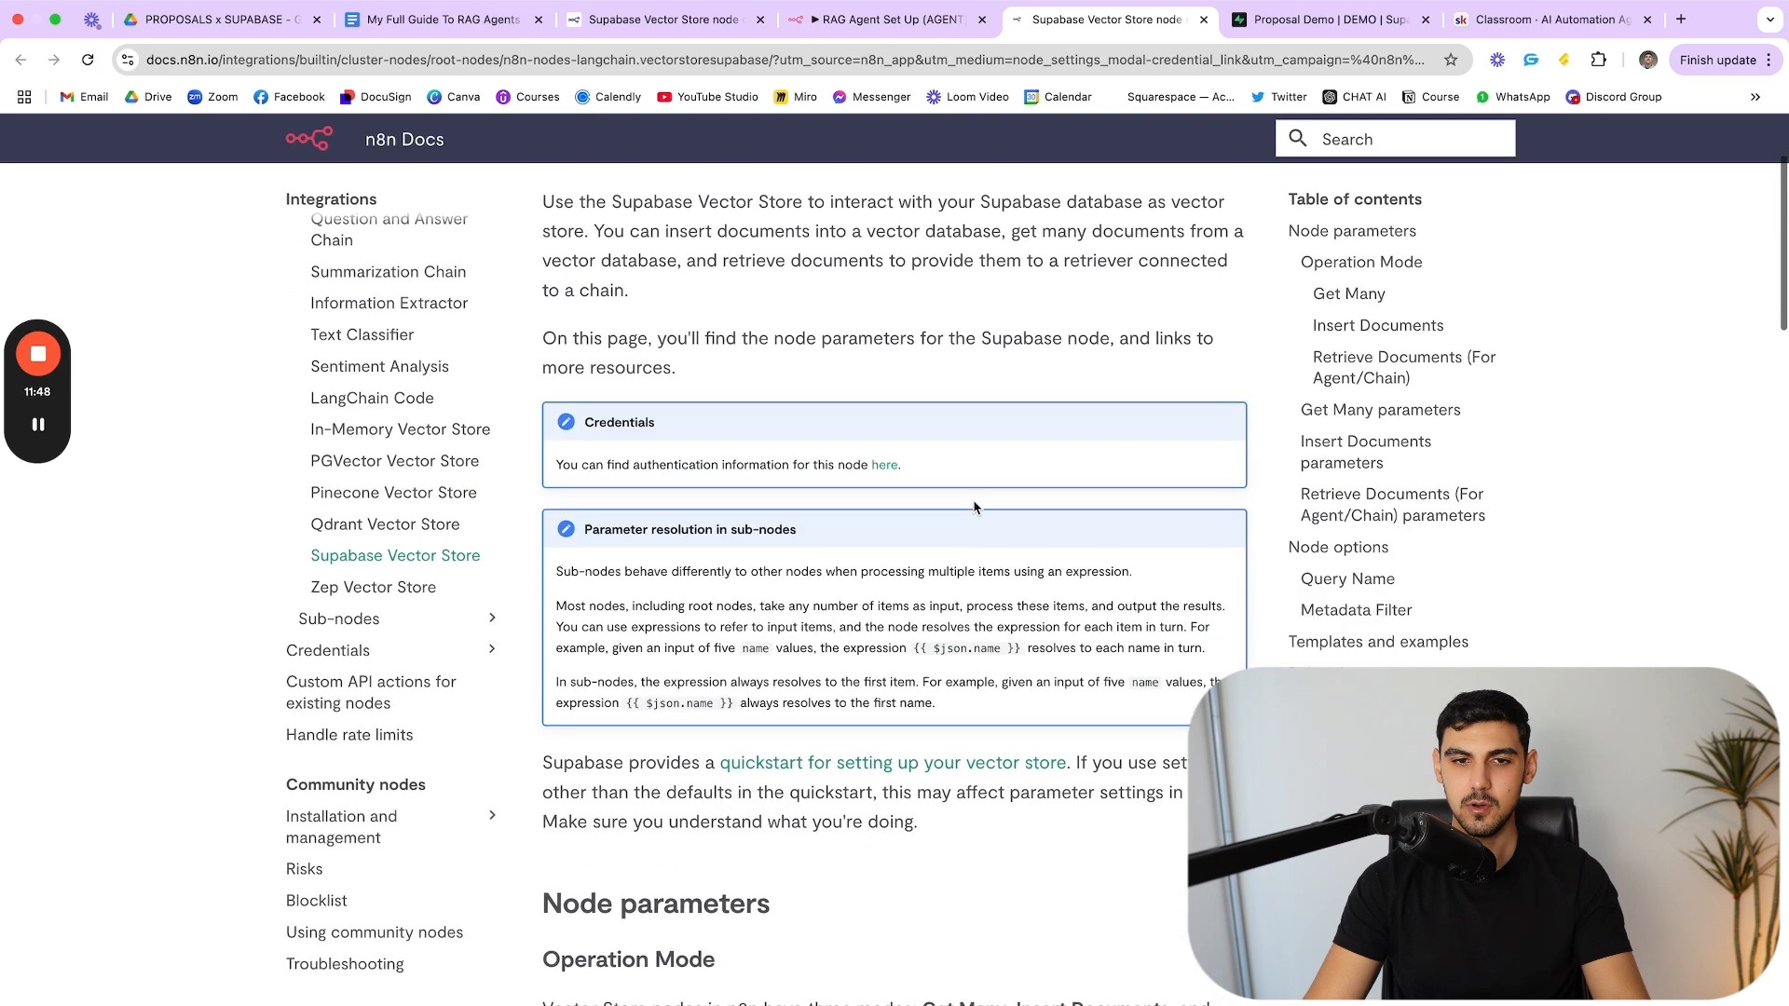
scroll(981, 511, "up", 2)
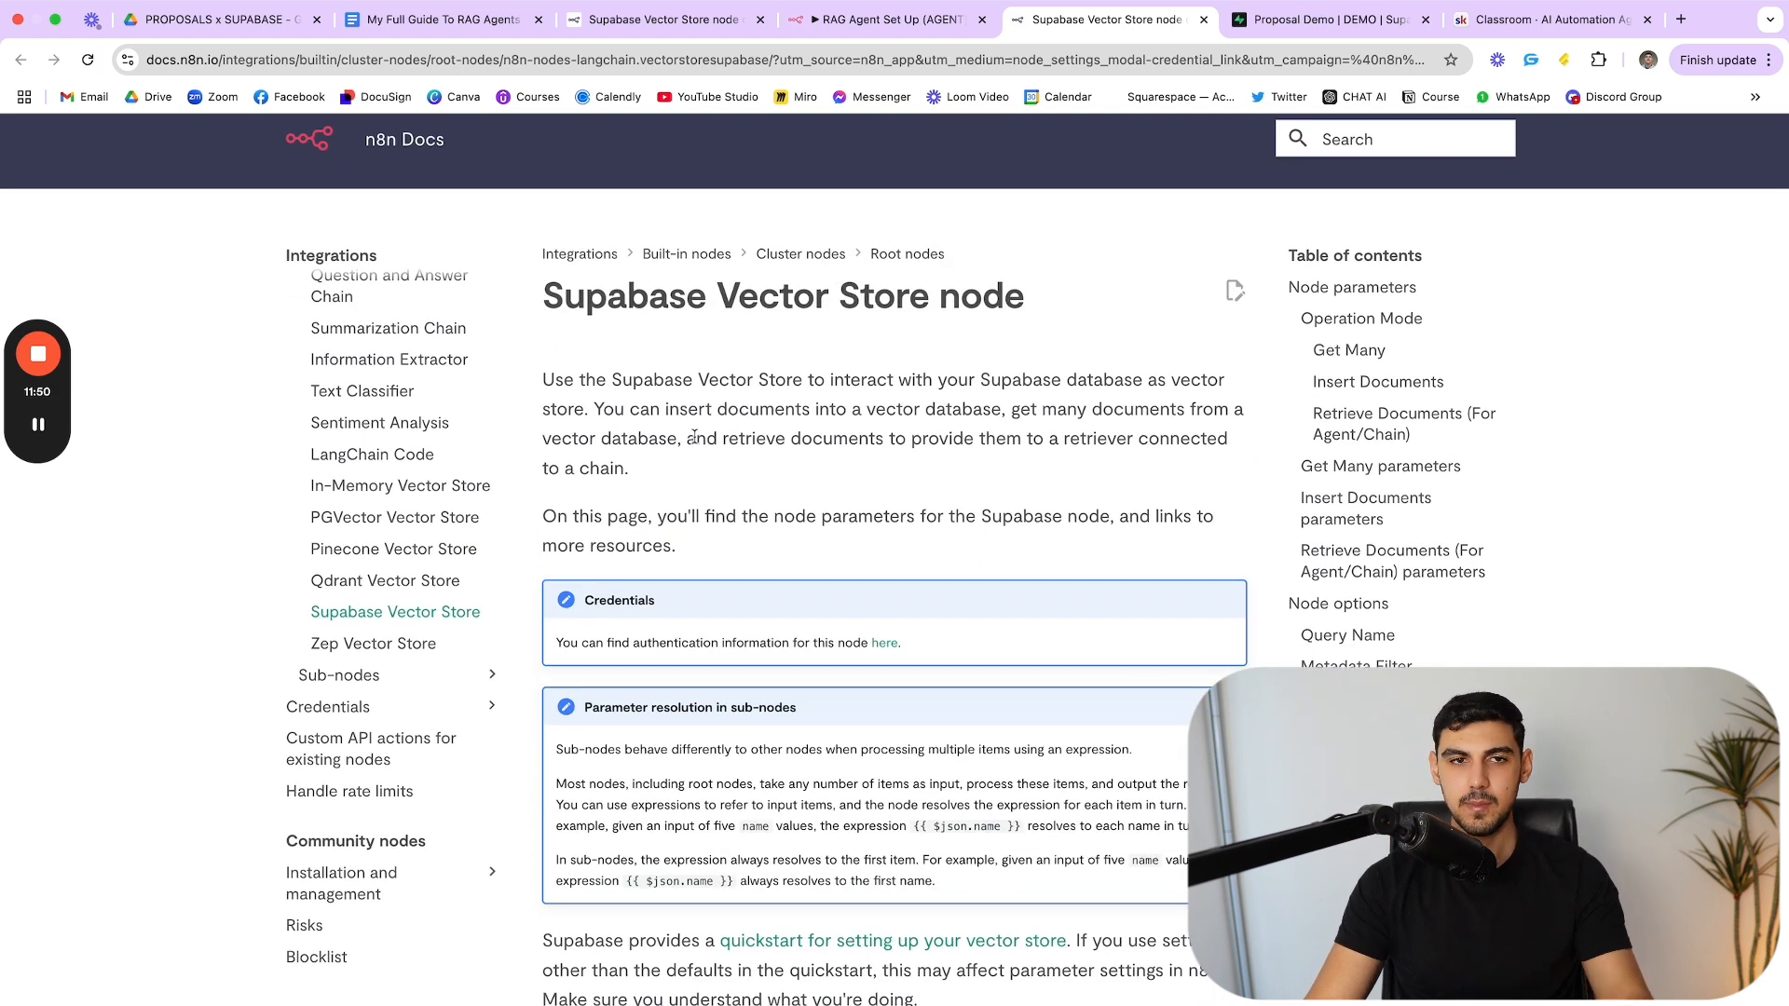
scroll(742, 407, "down", 1)
scroll(745, 410, "up", 1)
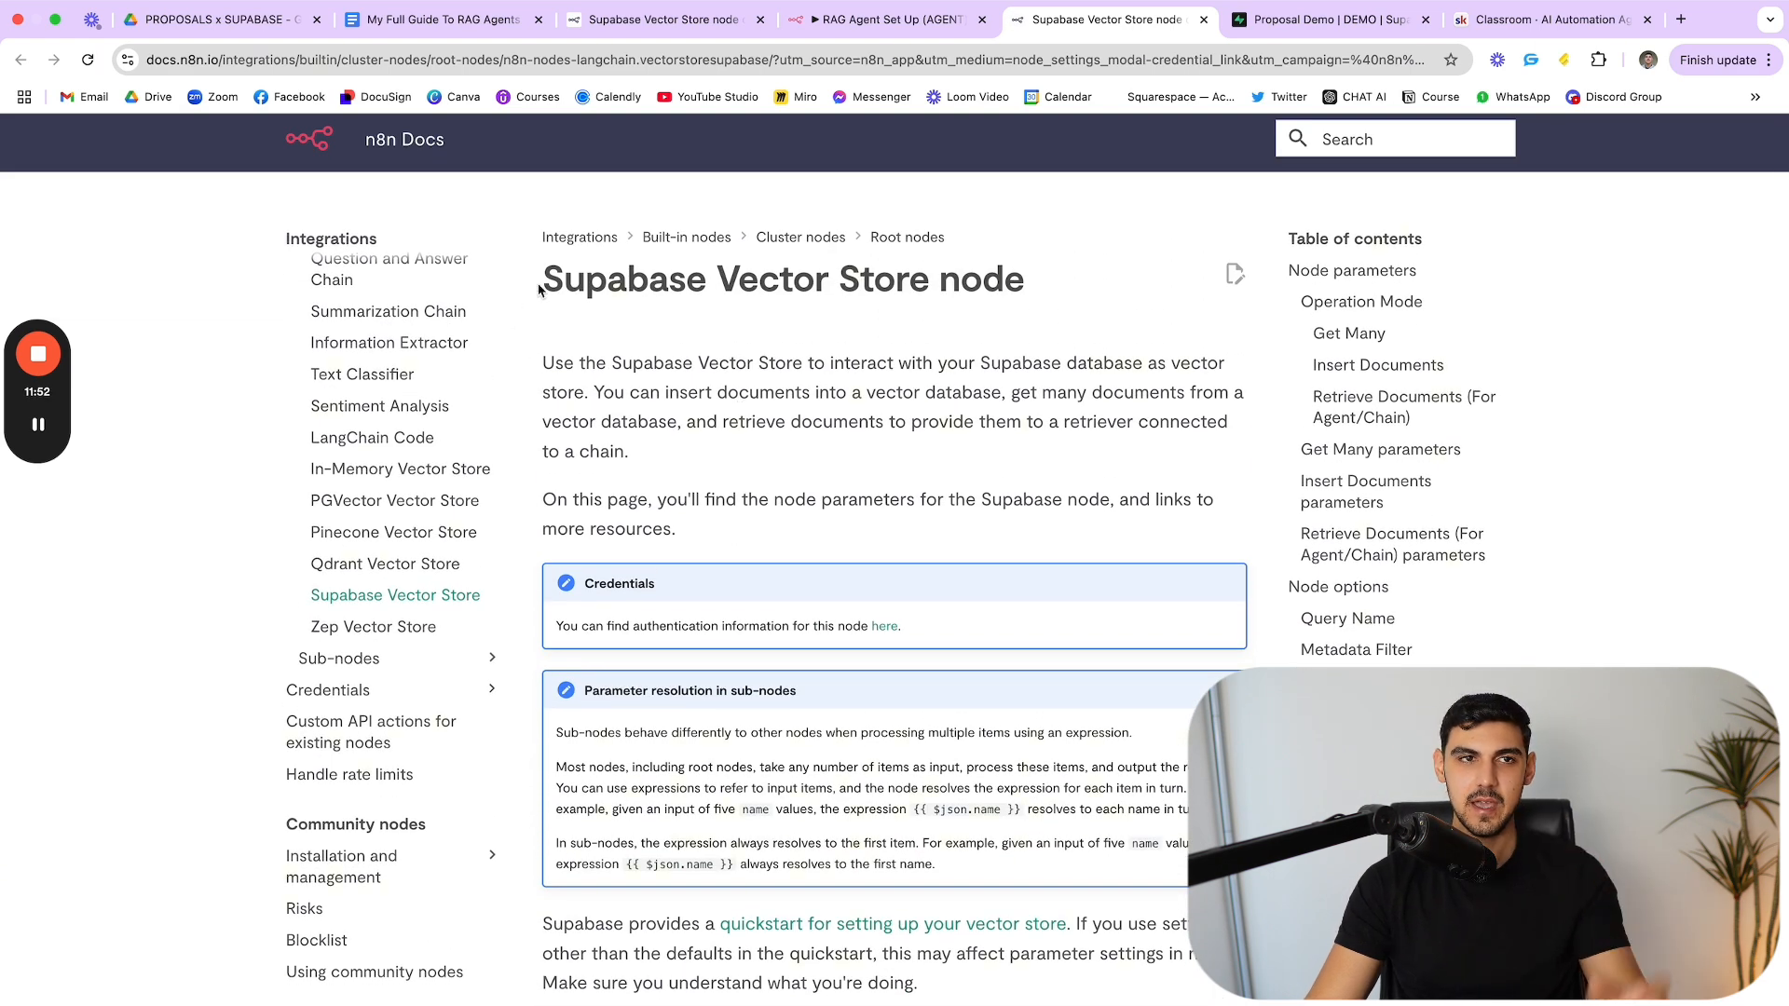
scroll(807, 425, "down", 2)
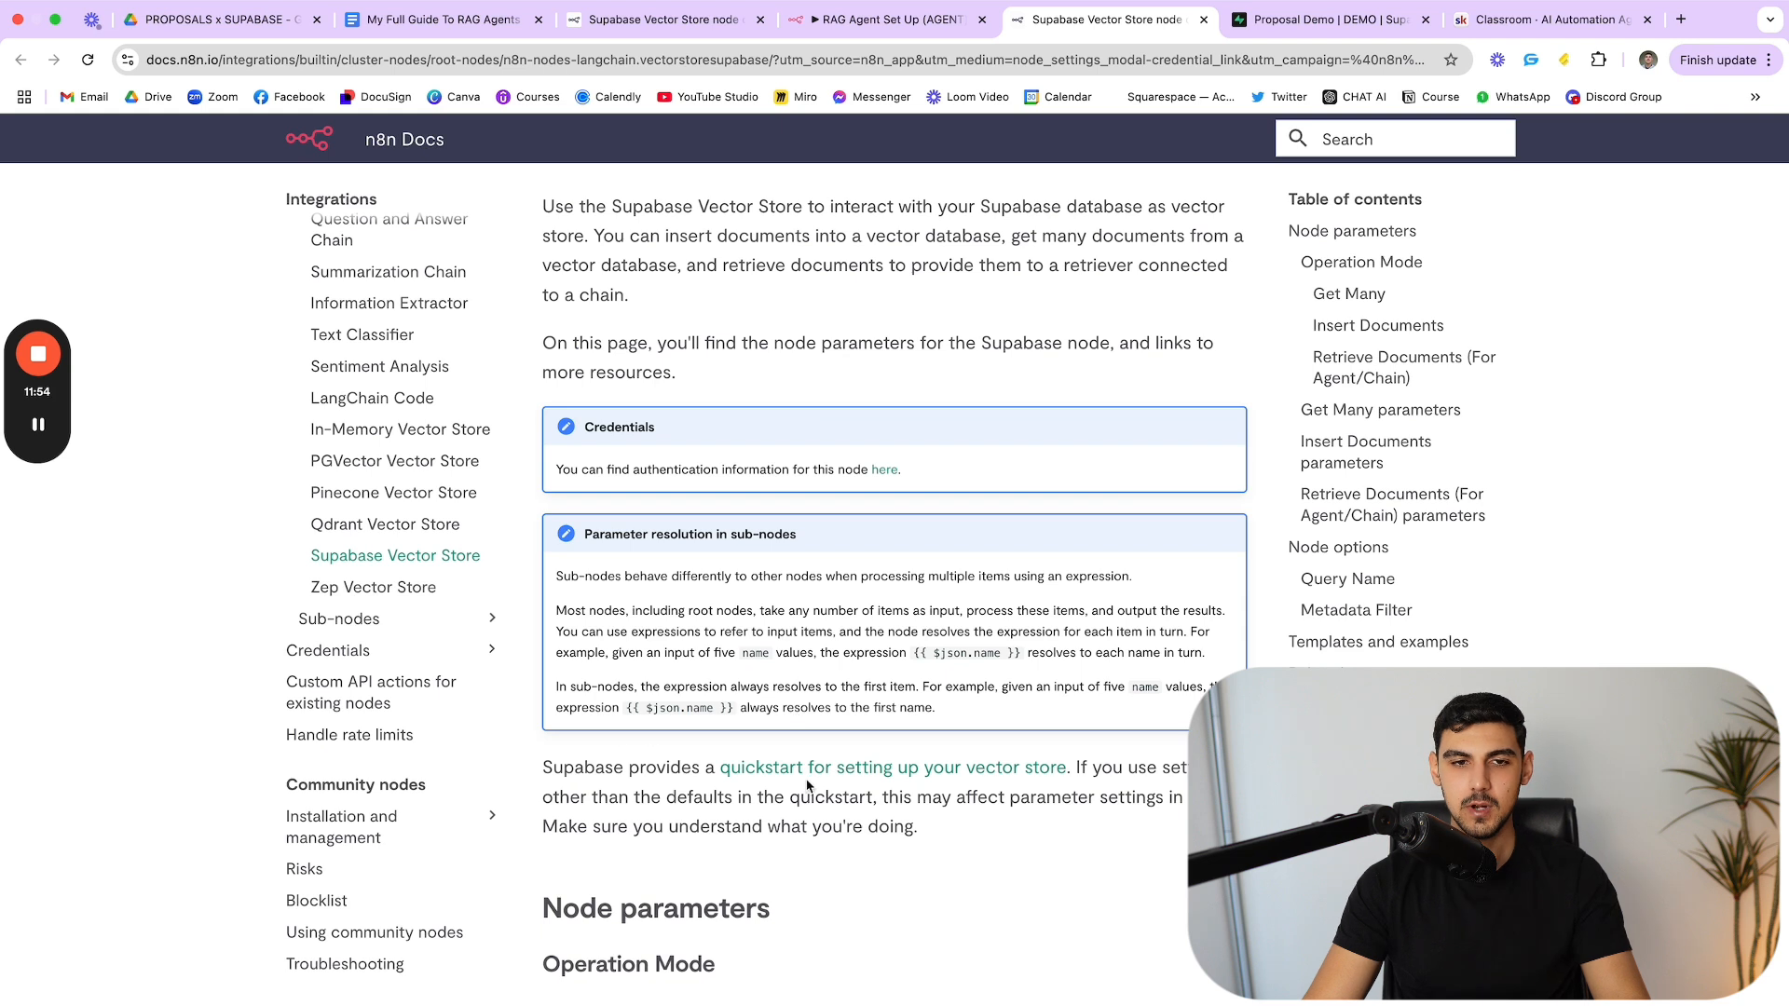
left_click_drag(556, 769, 989, 852)
left_click(990, 852)
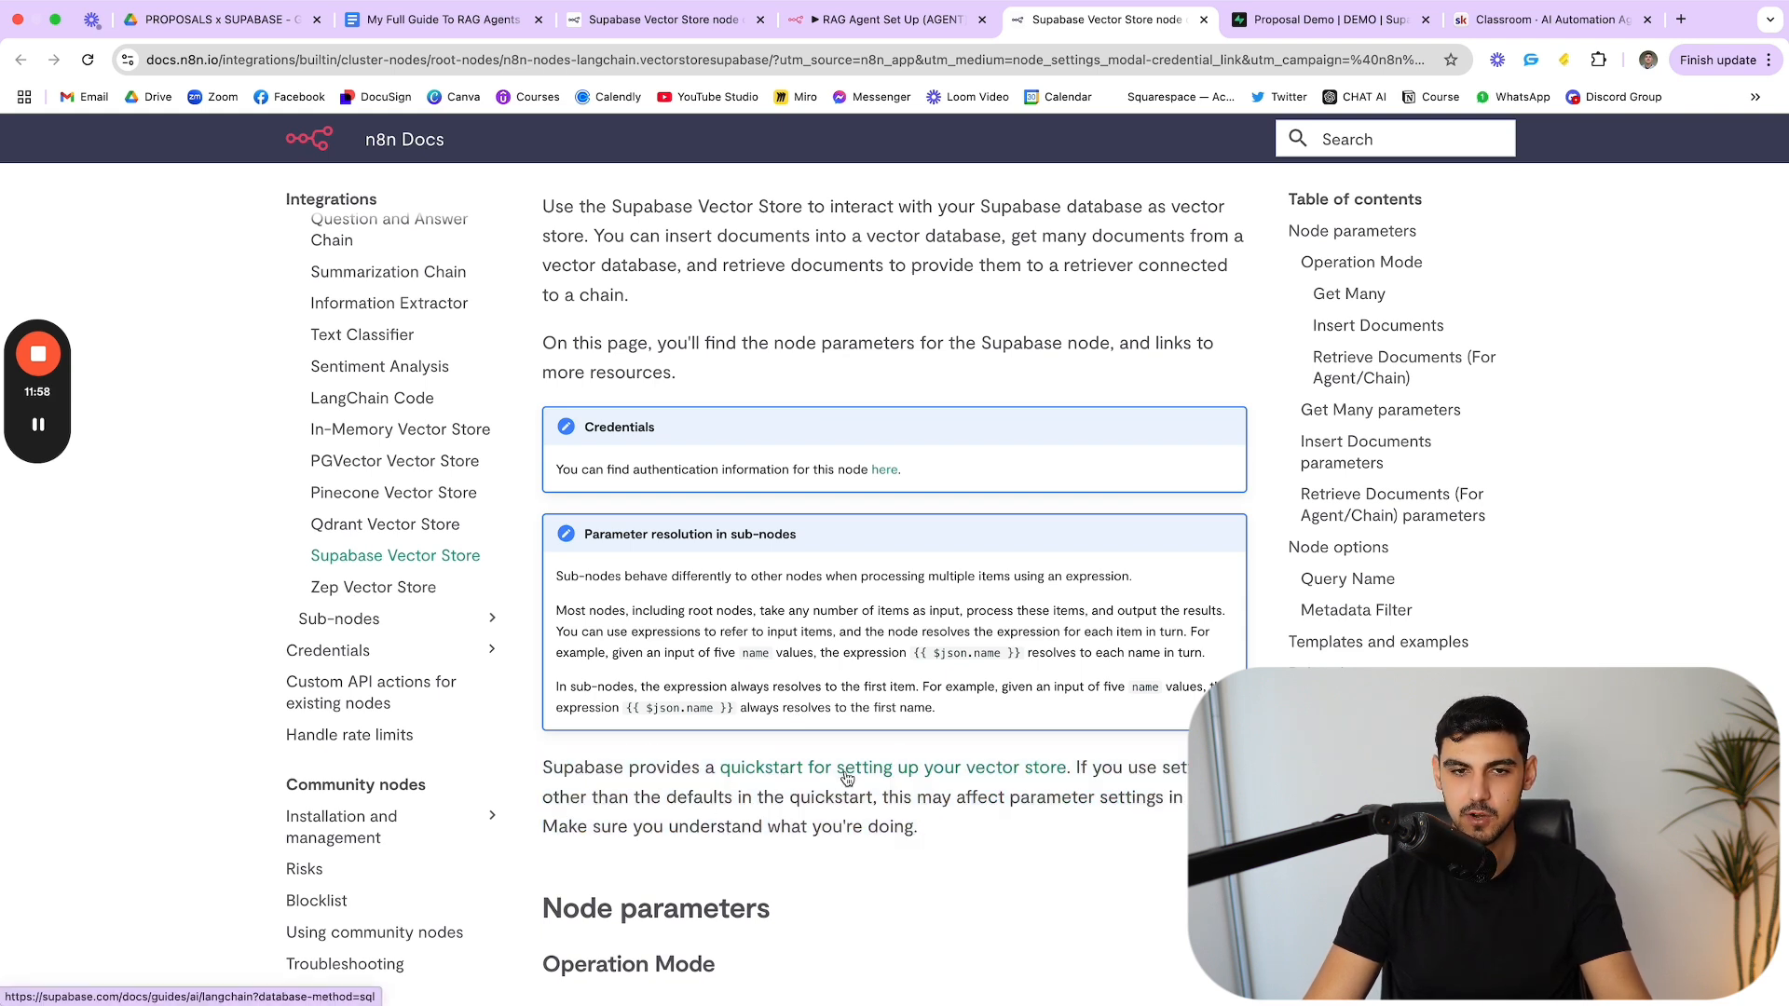
Step: Open the linked vector store quickstart to view its SQL script, and open a blank query in the Supabase project's SQL Editor
left_click(918, 776)
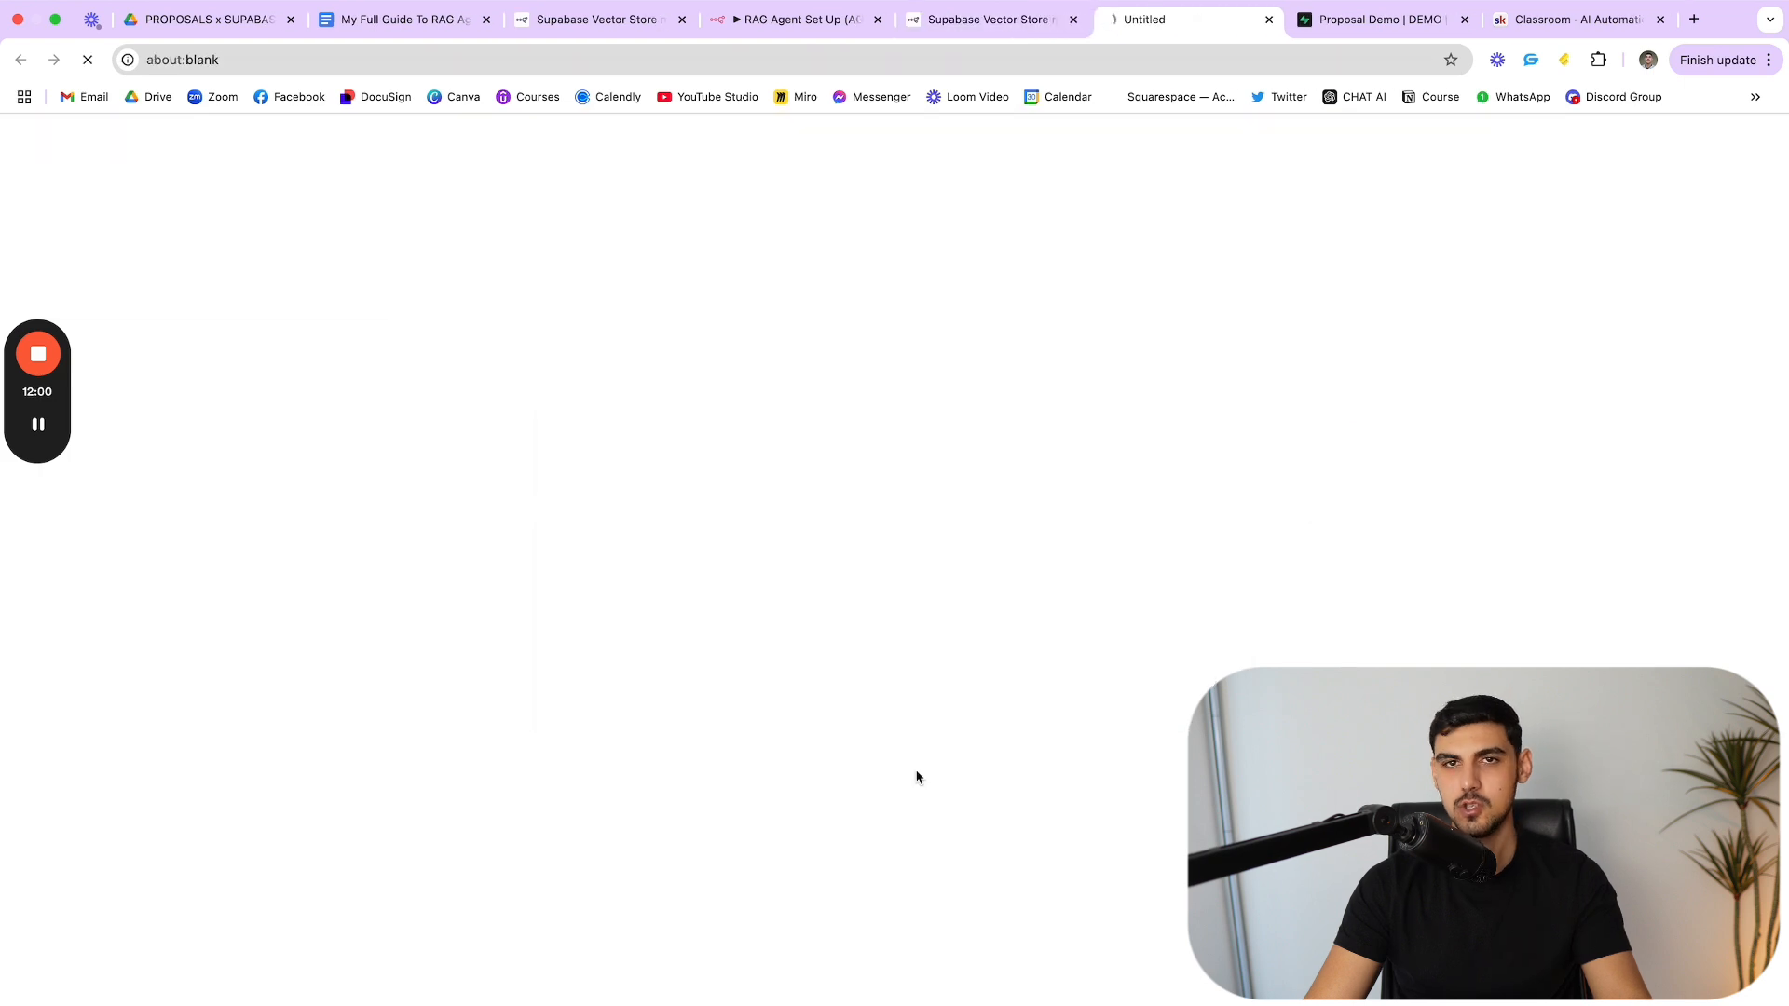
scroll(838, 540, "down", 2)
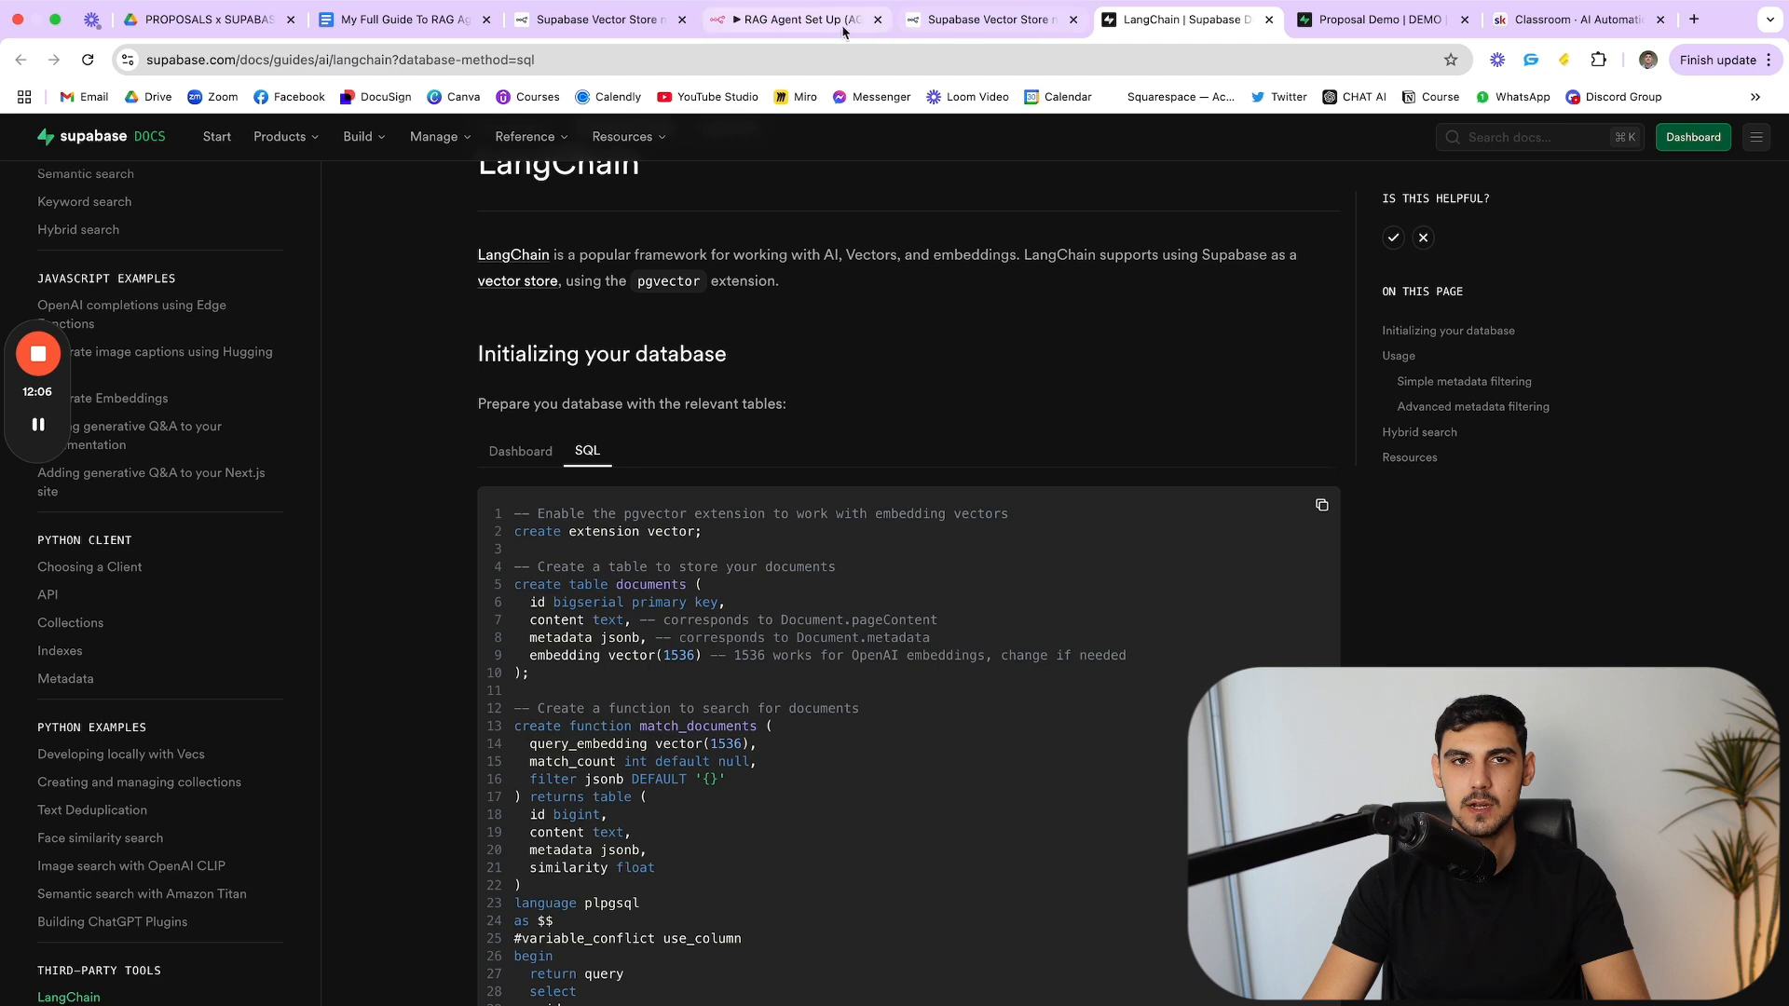
left_click(1348, 33)
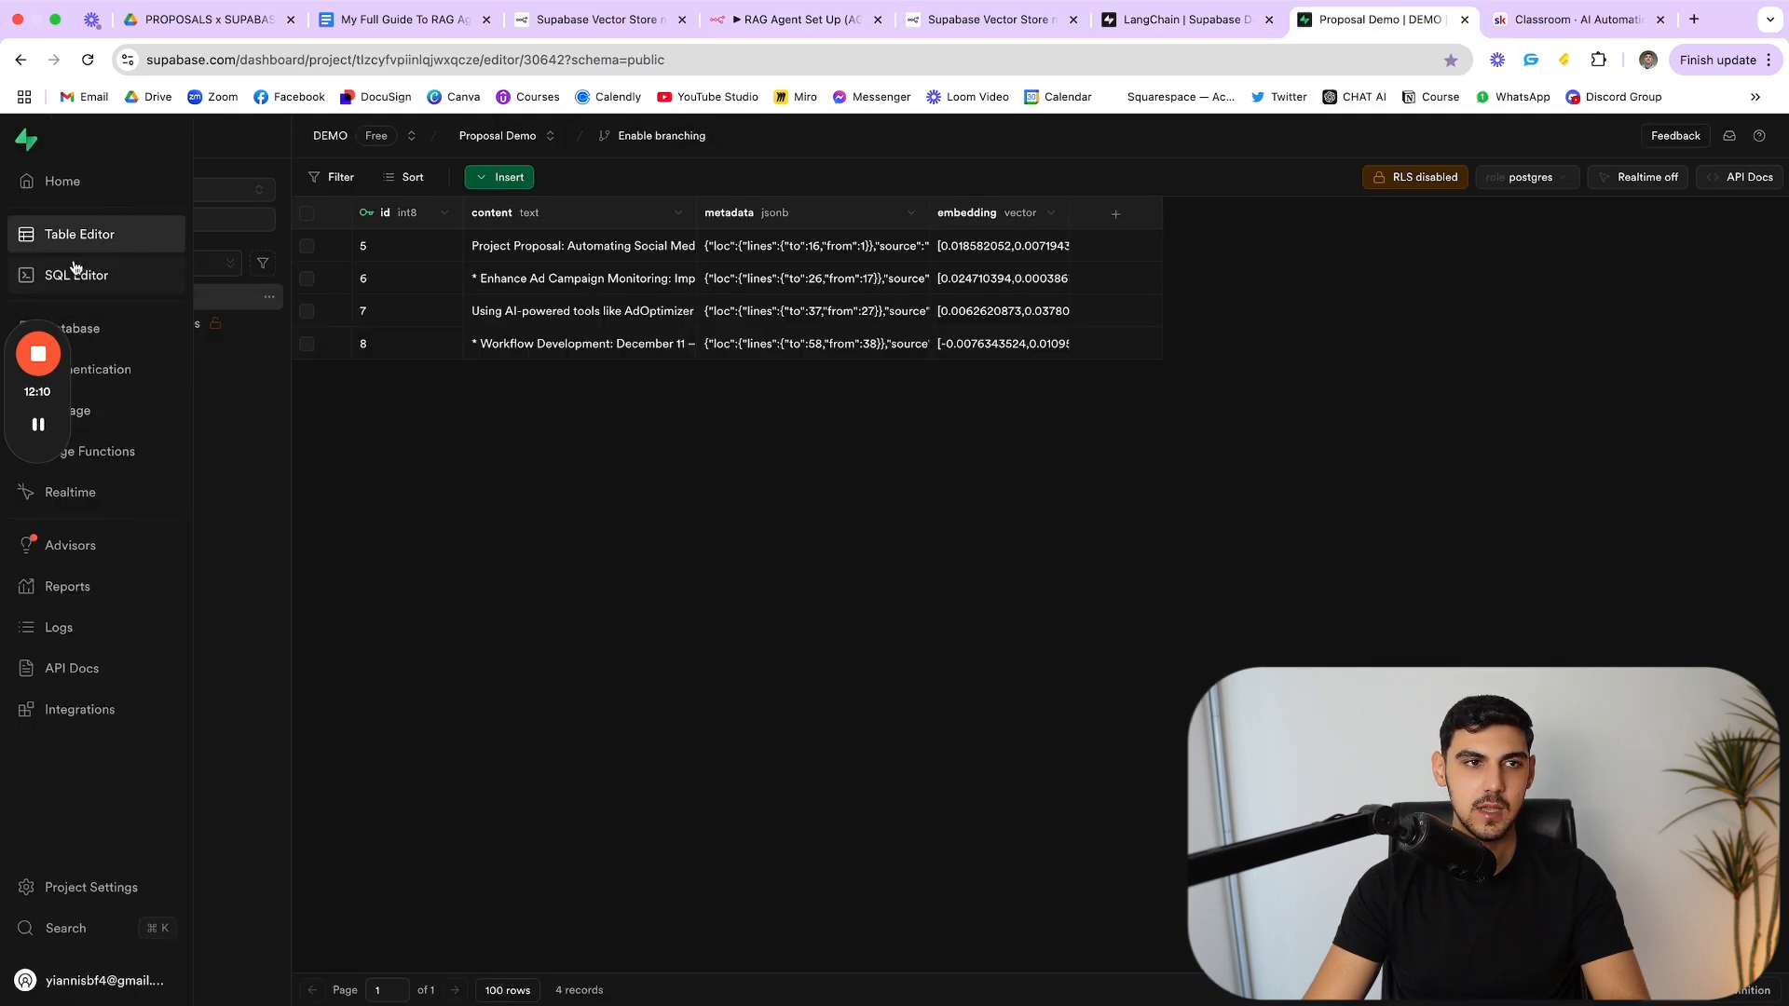
left_click(77, 276)
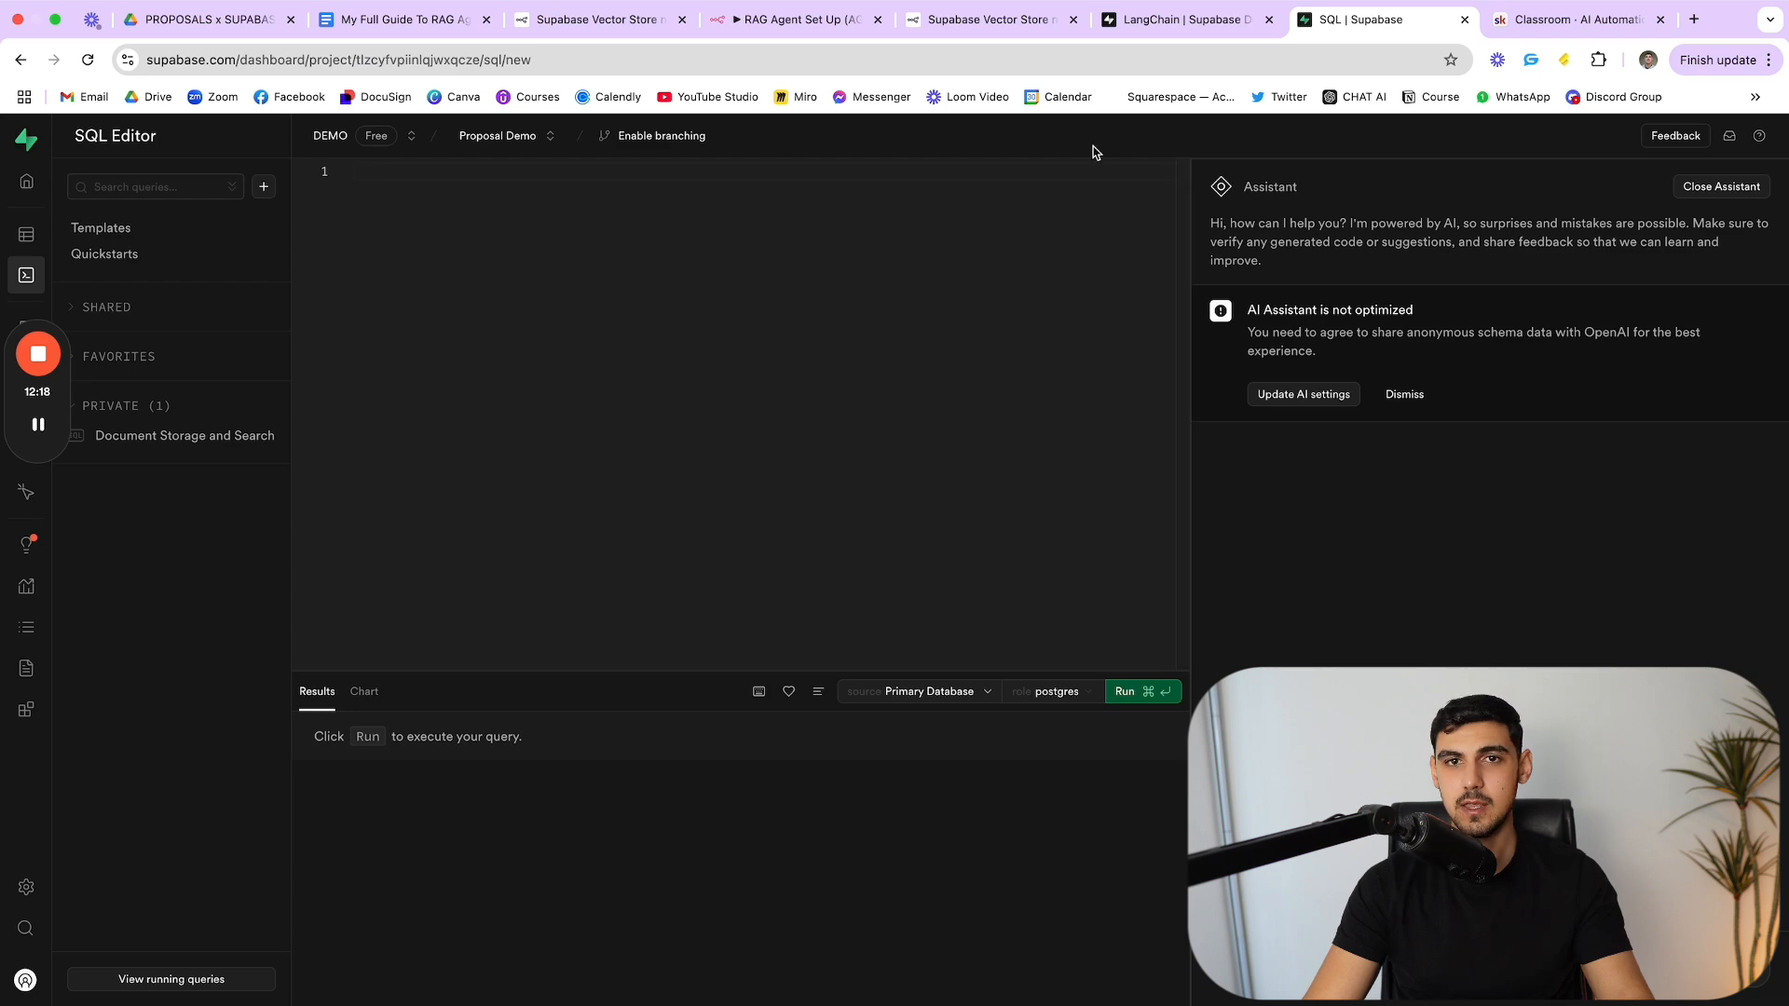
Step: Return to n8n, reopen the Supabase Vector Store node from the canvas, and examine its Table Name choices without changing the selection
left_click(794, 31)
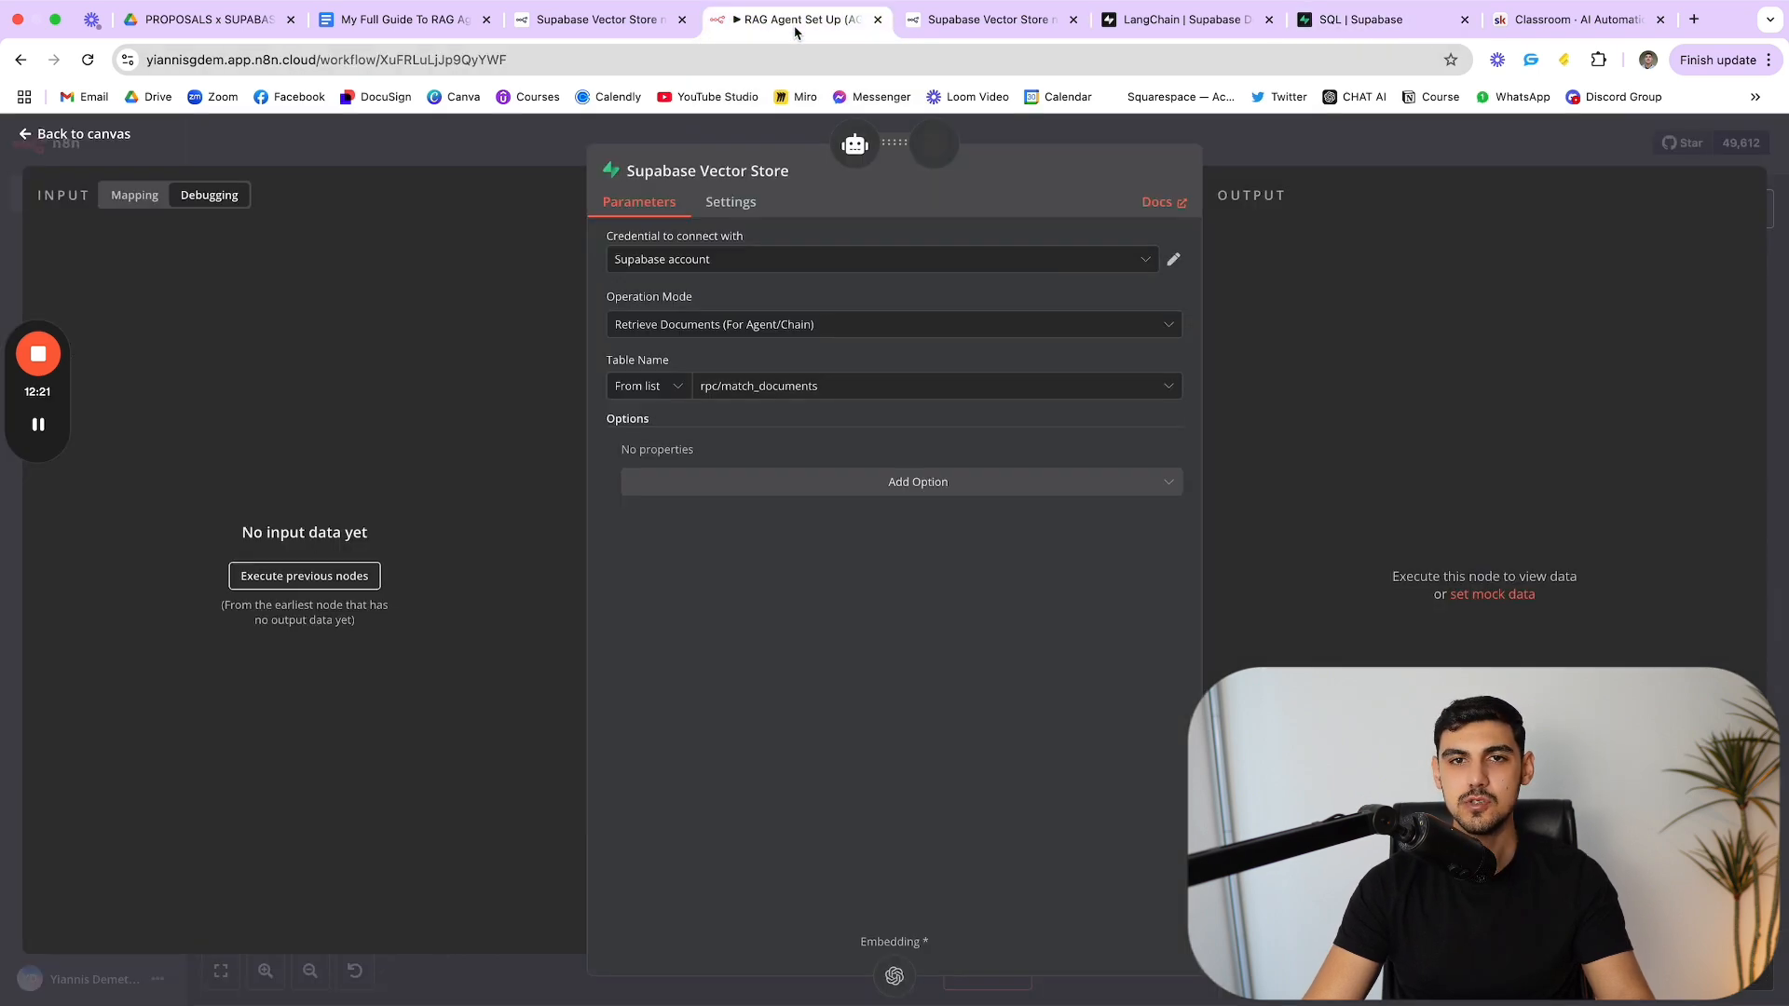
left_click(1500, 164)
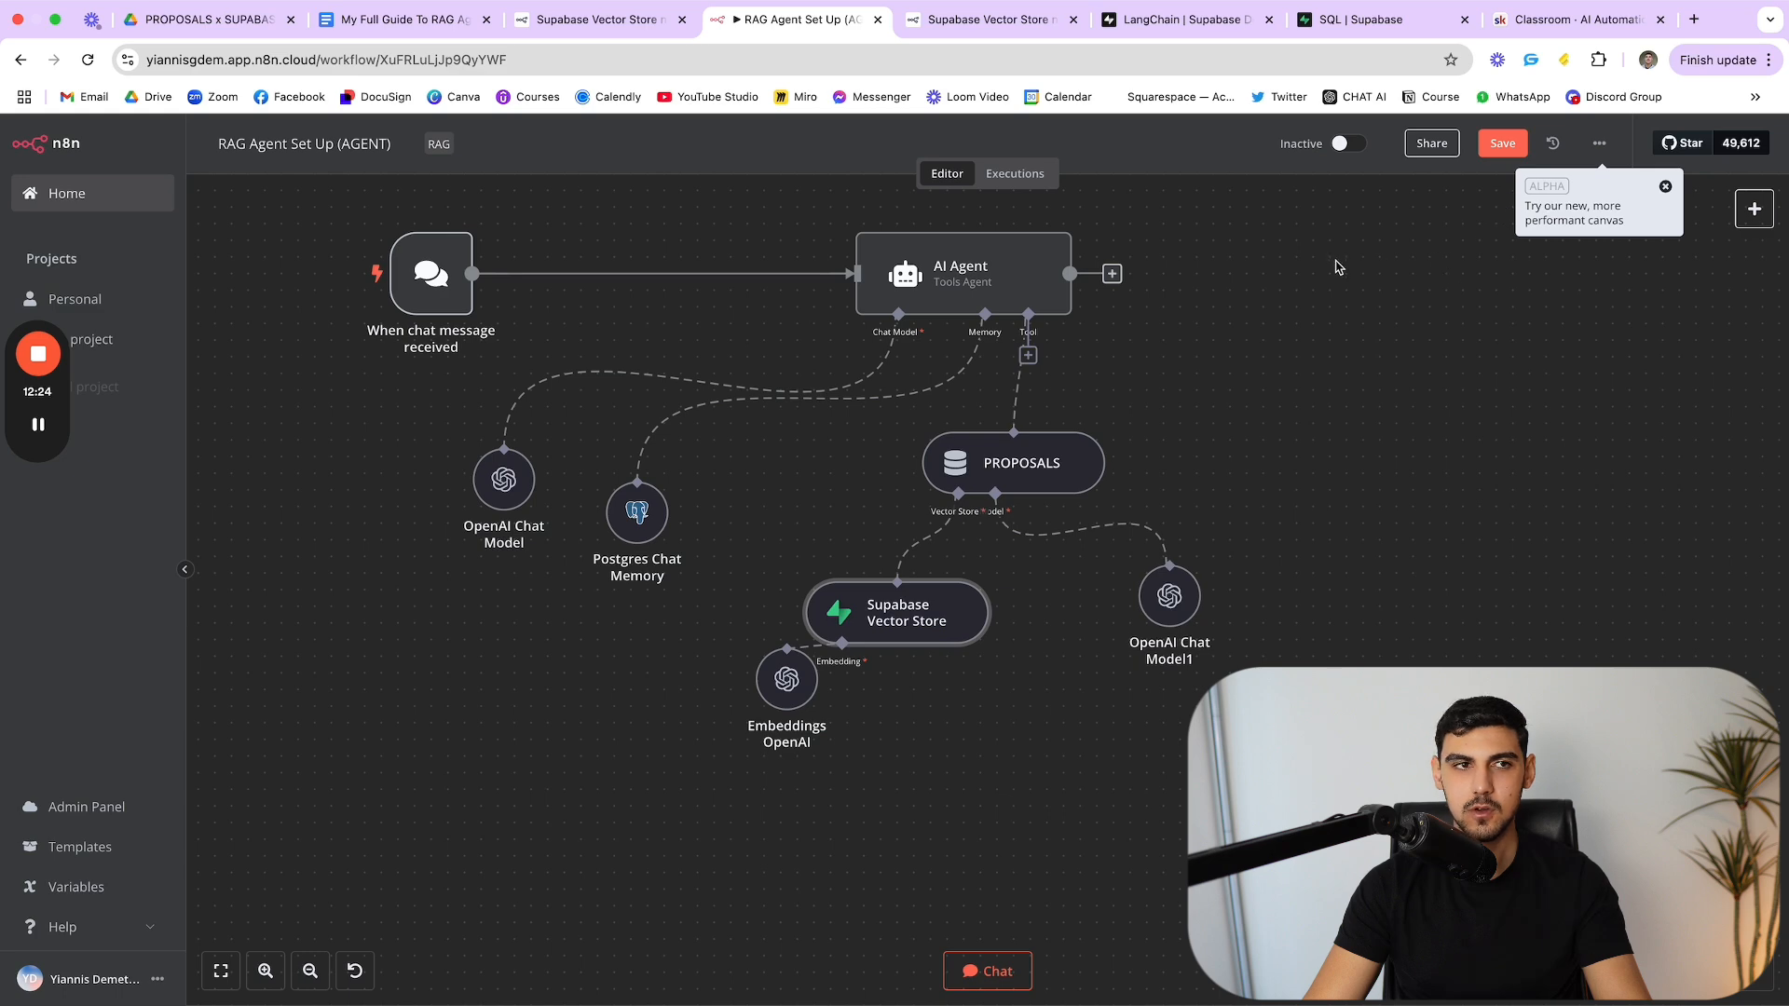
double_click(907, 631)
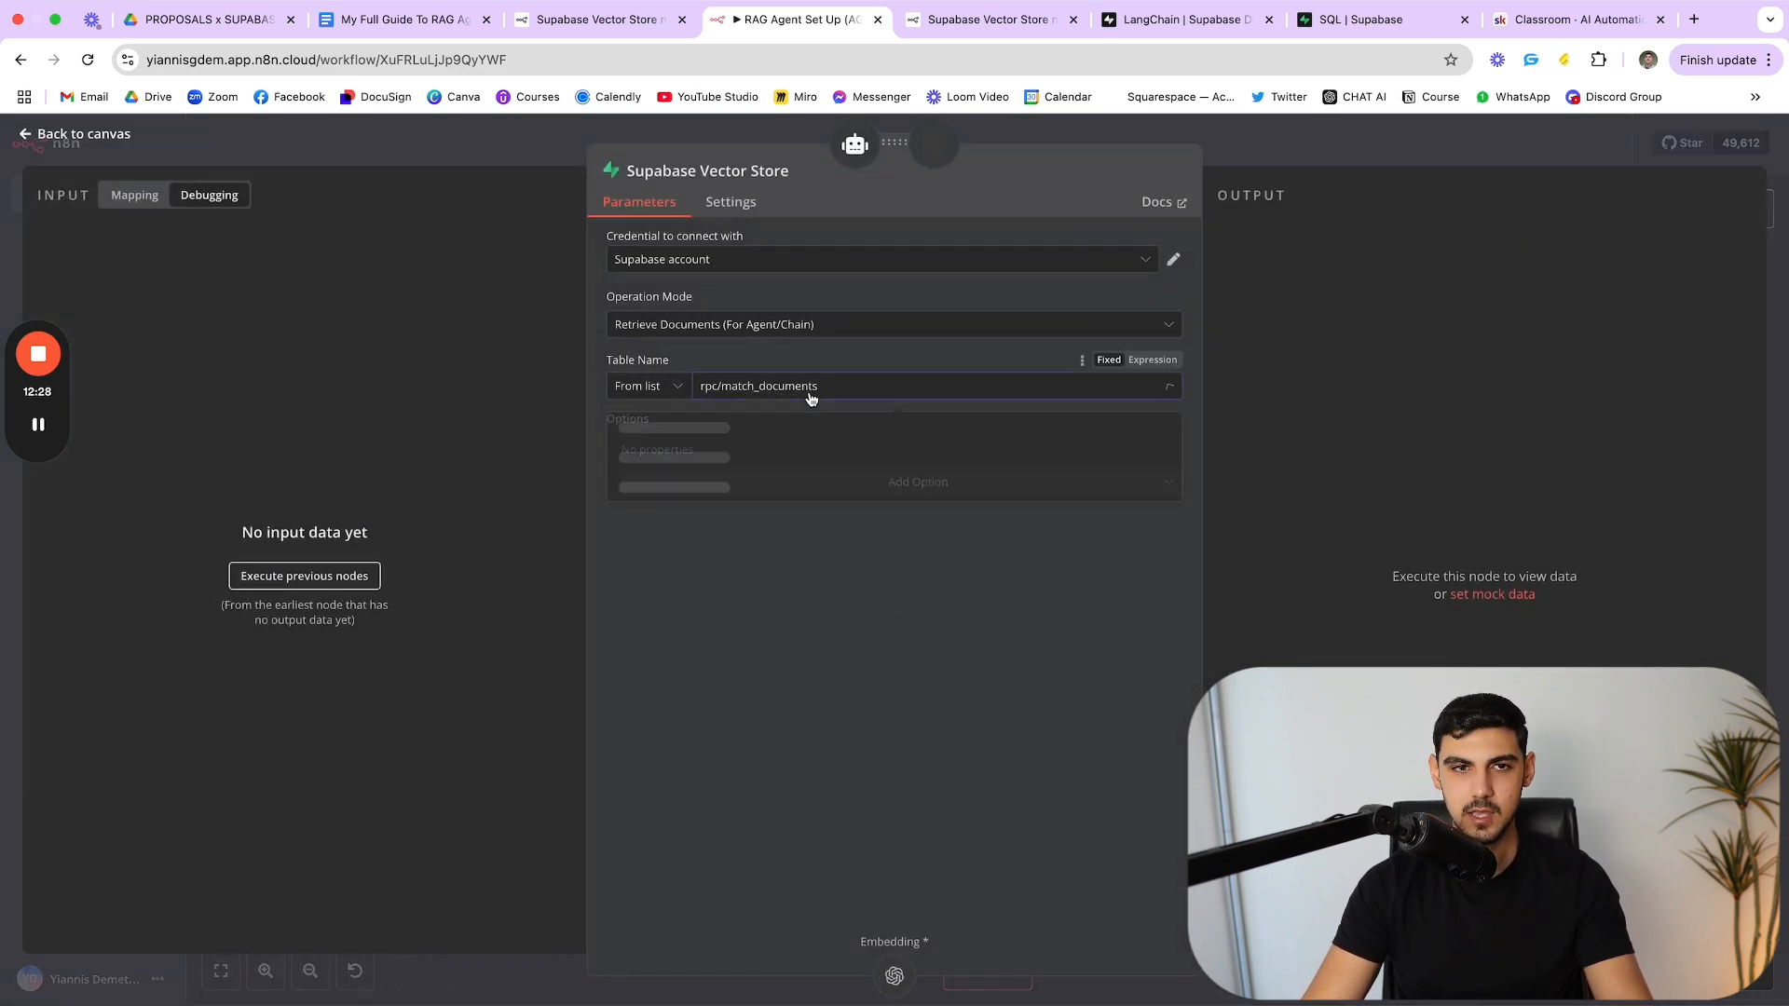
left_click(817, 388)
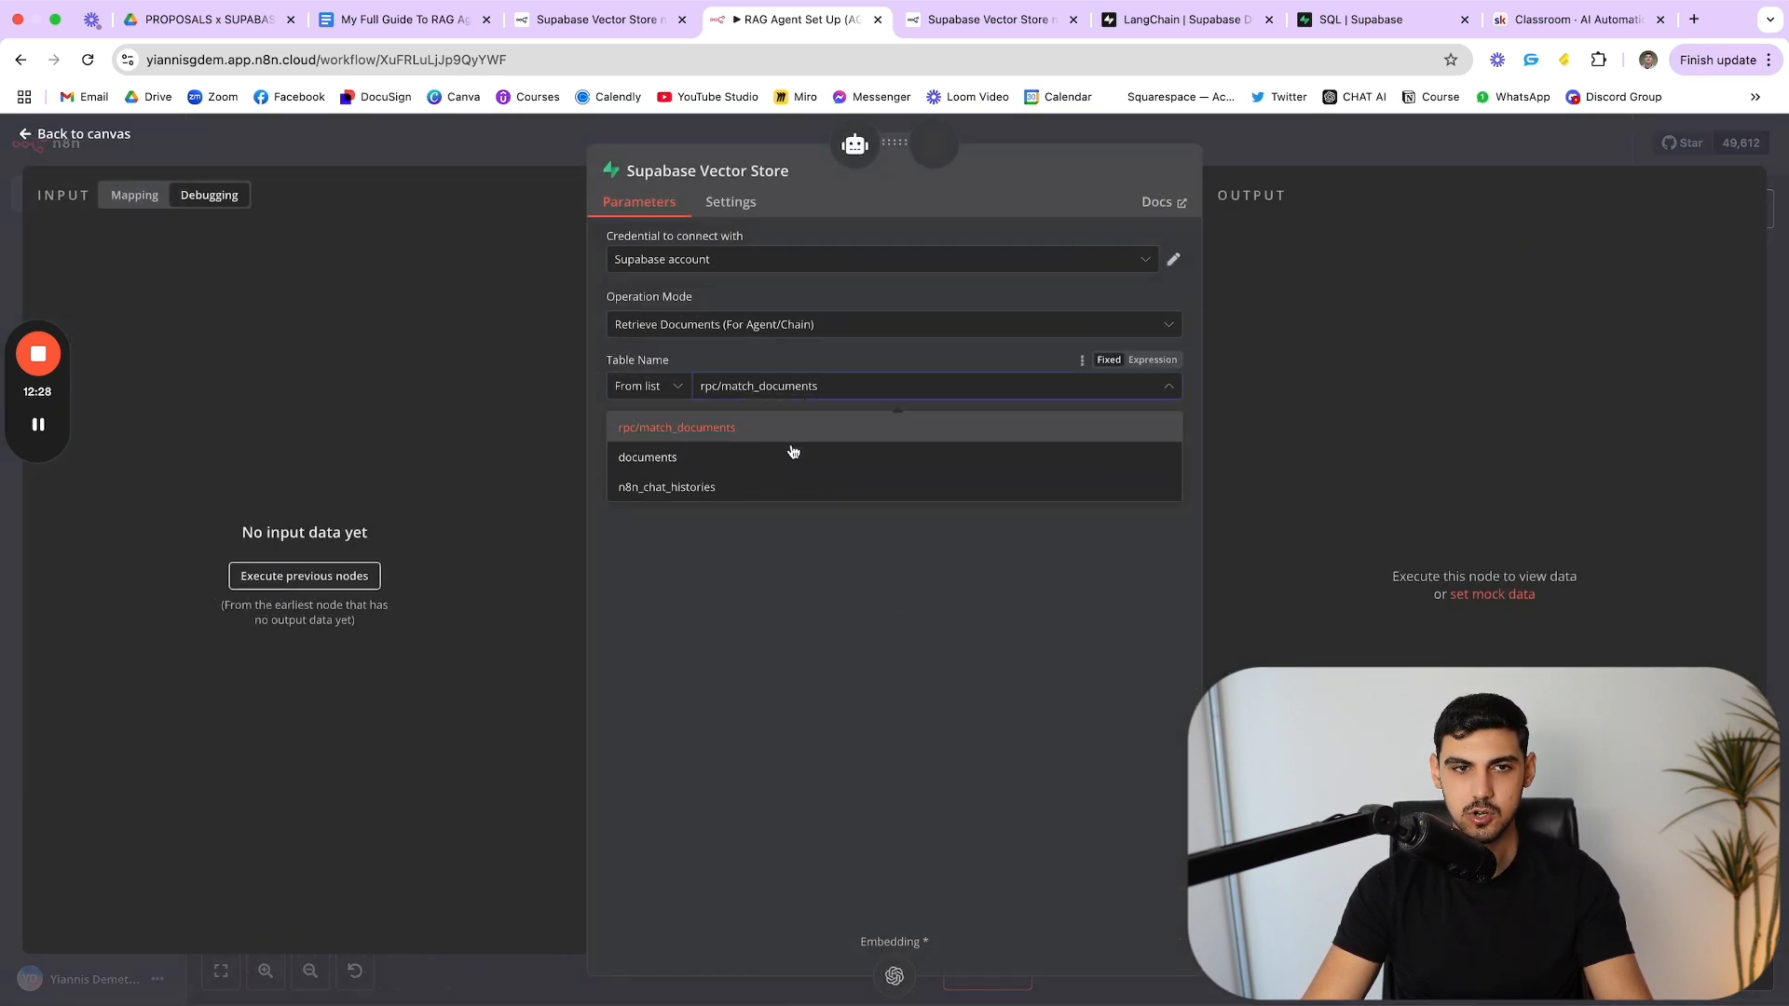
left_click(830, 360)
left_click(763, 393)
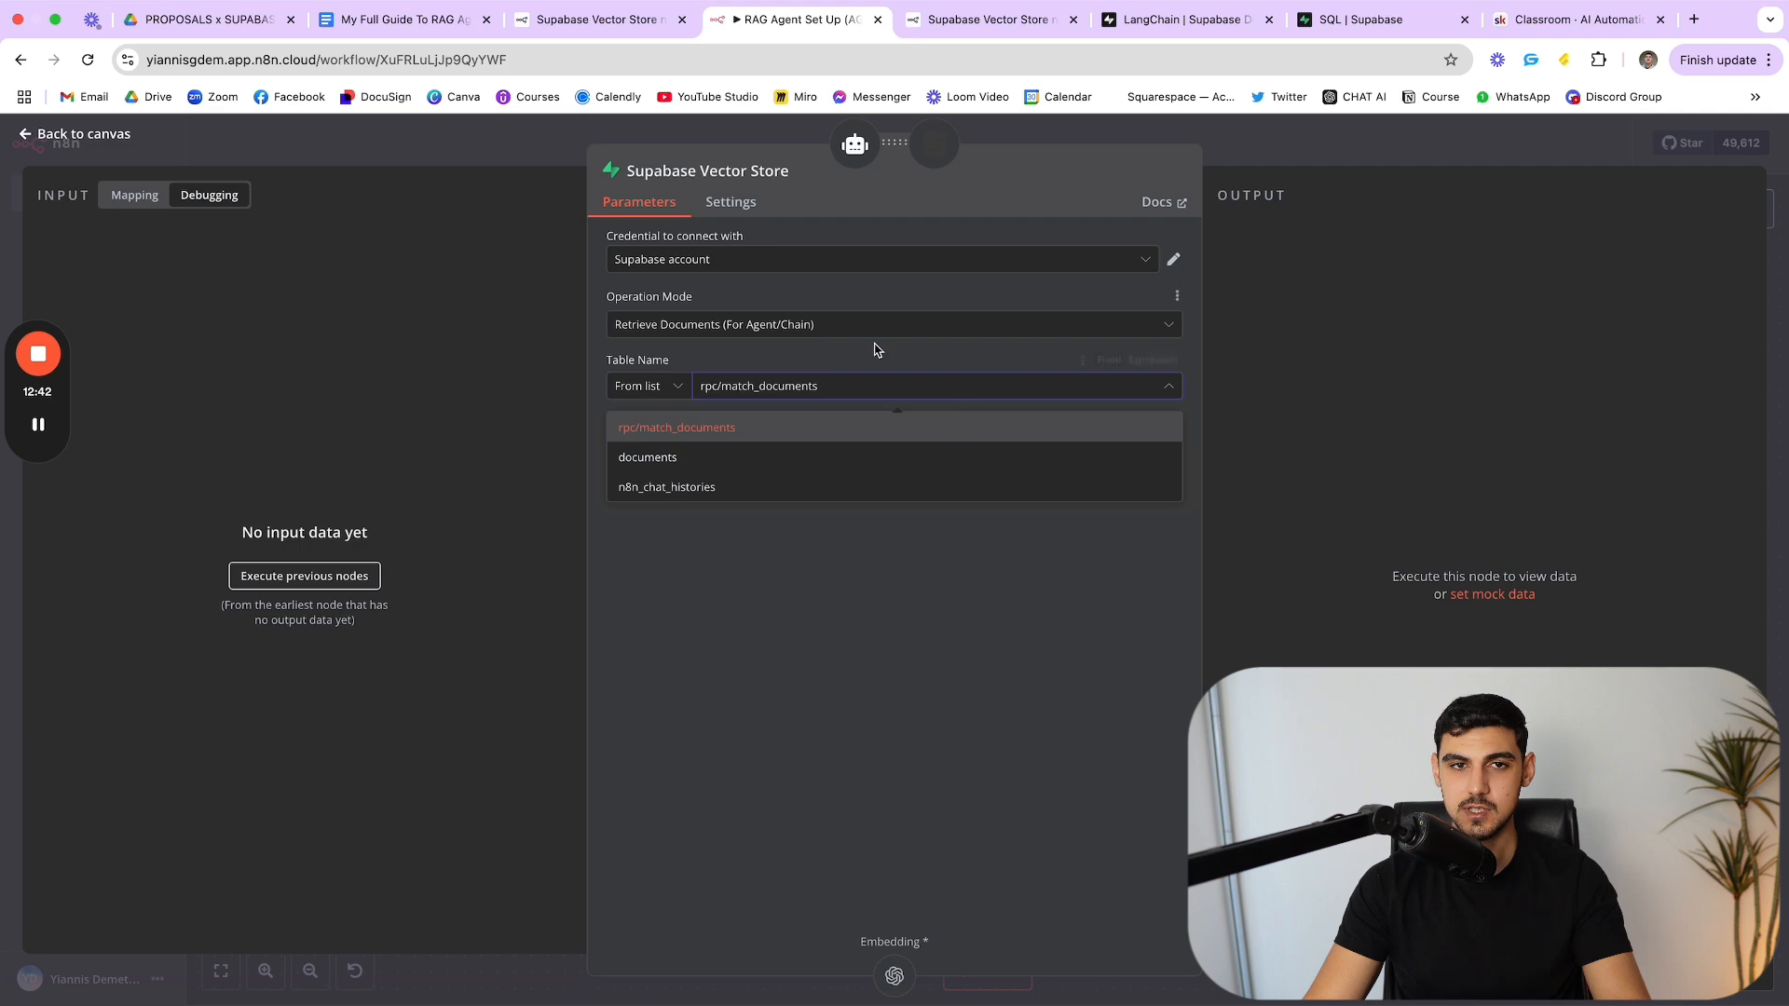
left_click(803, 359)
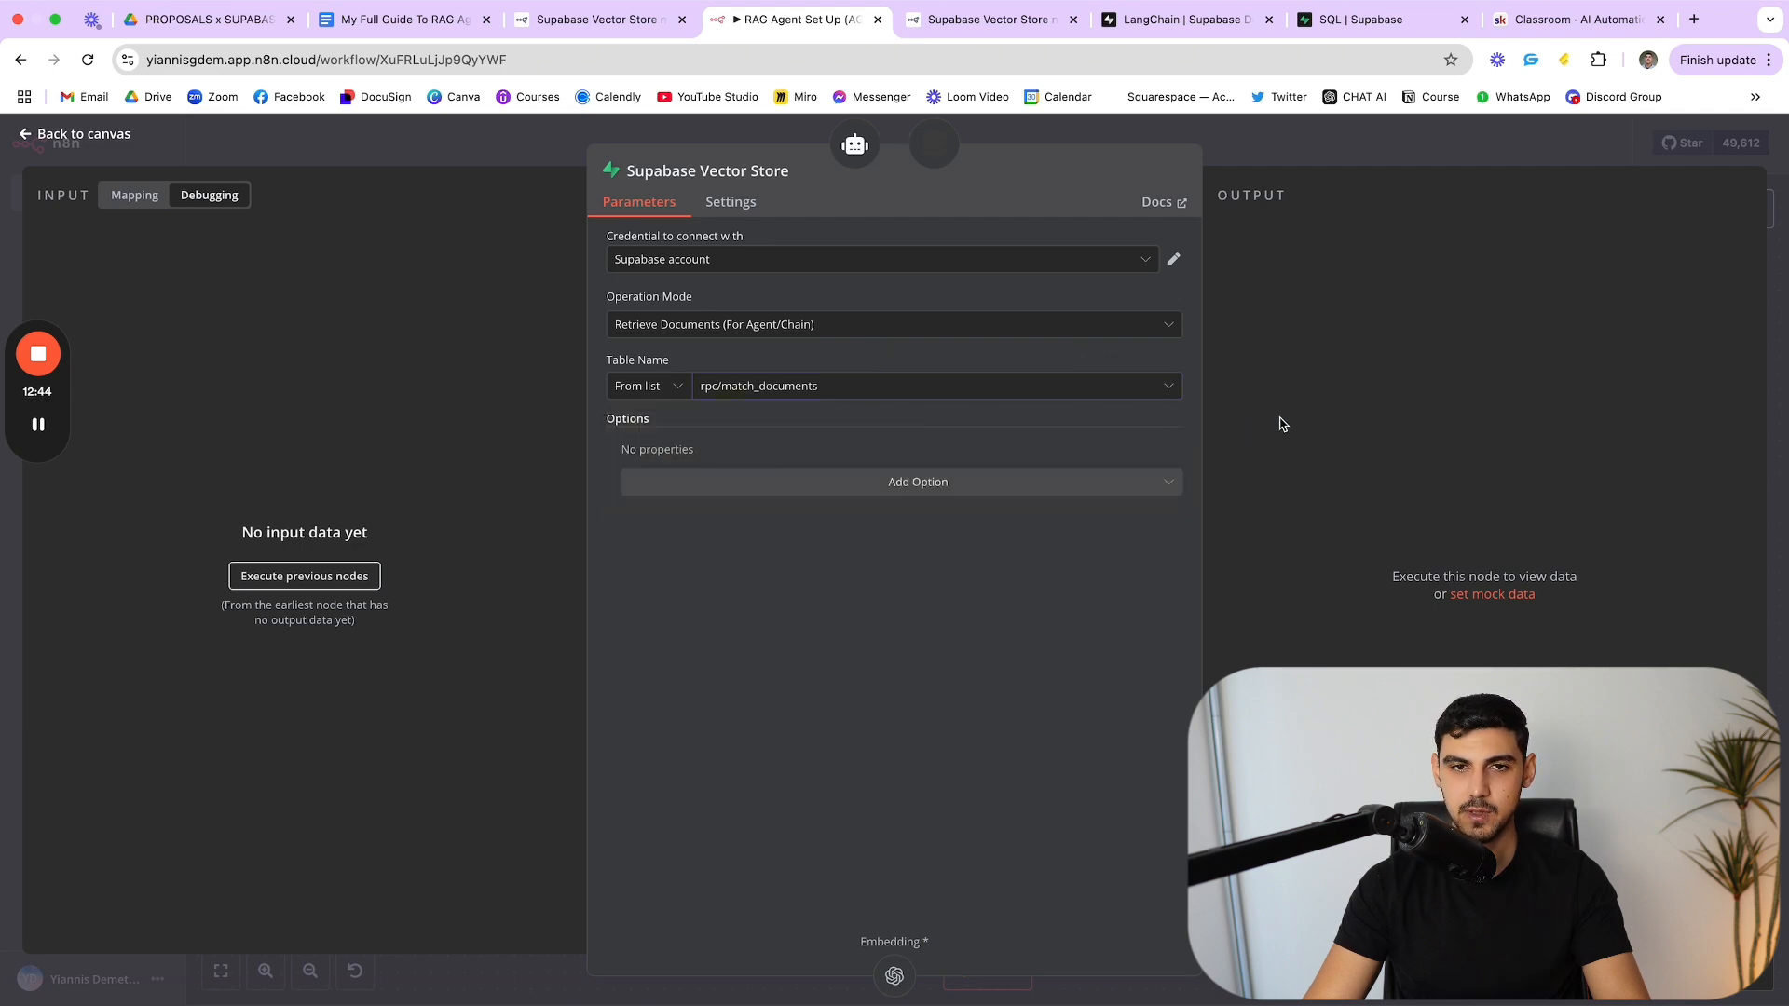
Step: Move the Embeddings OpenAI node farther from the Supabase Vector Store node on the canvas, and view its credential and model
key("Escape")
left_click_drag(712, 768, 679, 768)
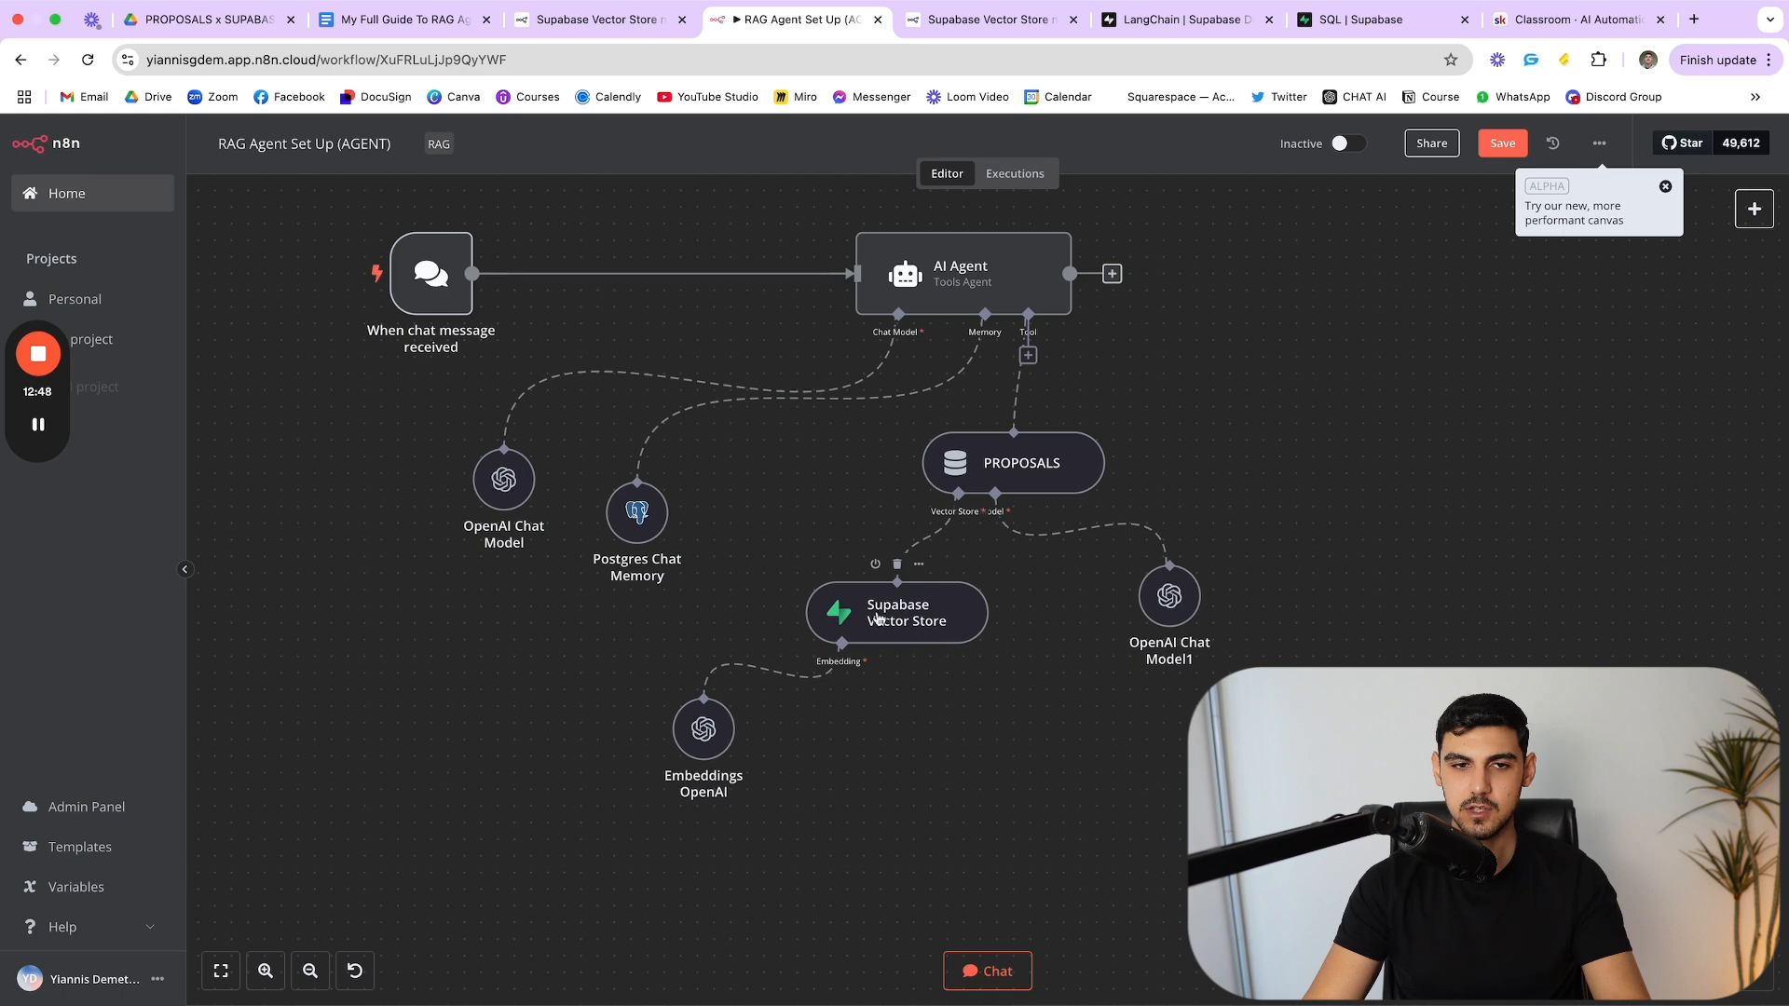
double_click(686, 753)
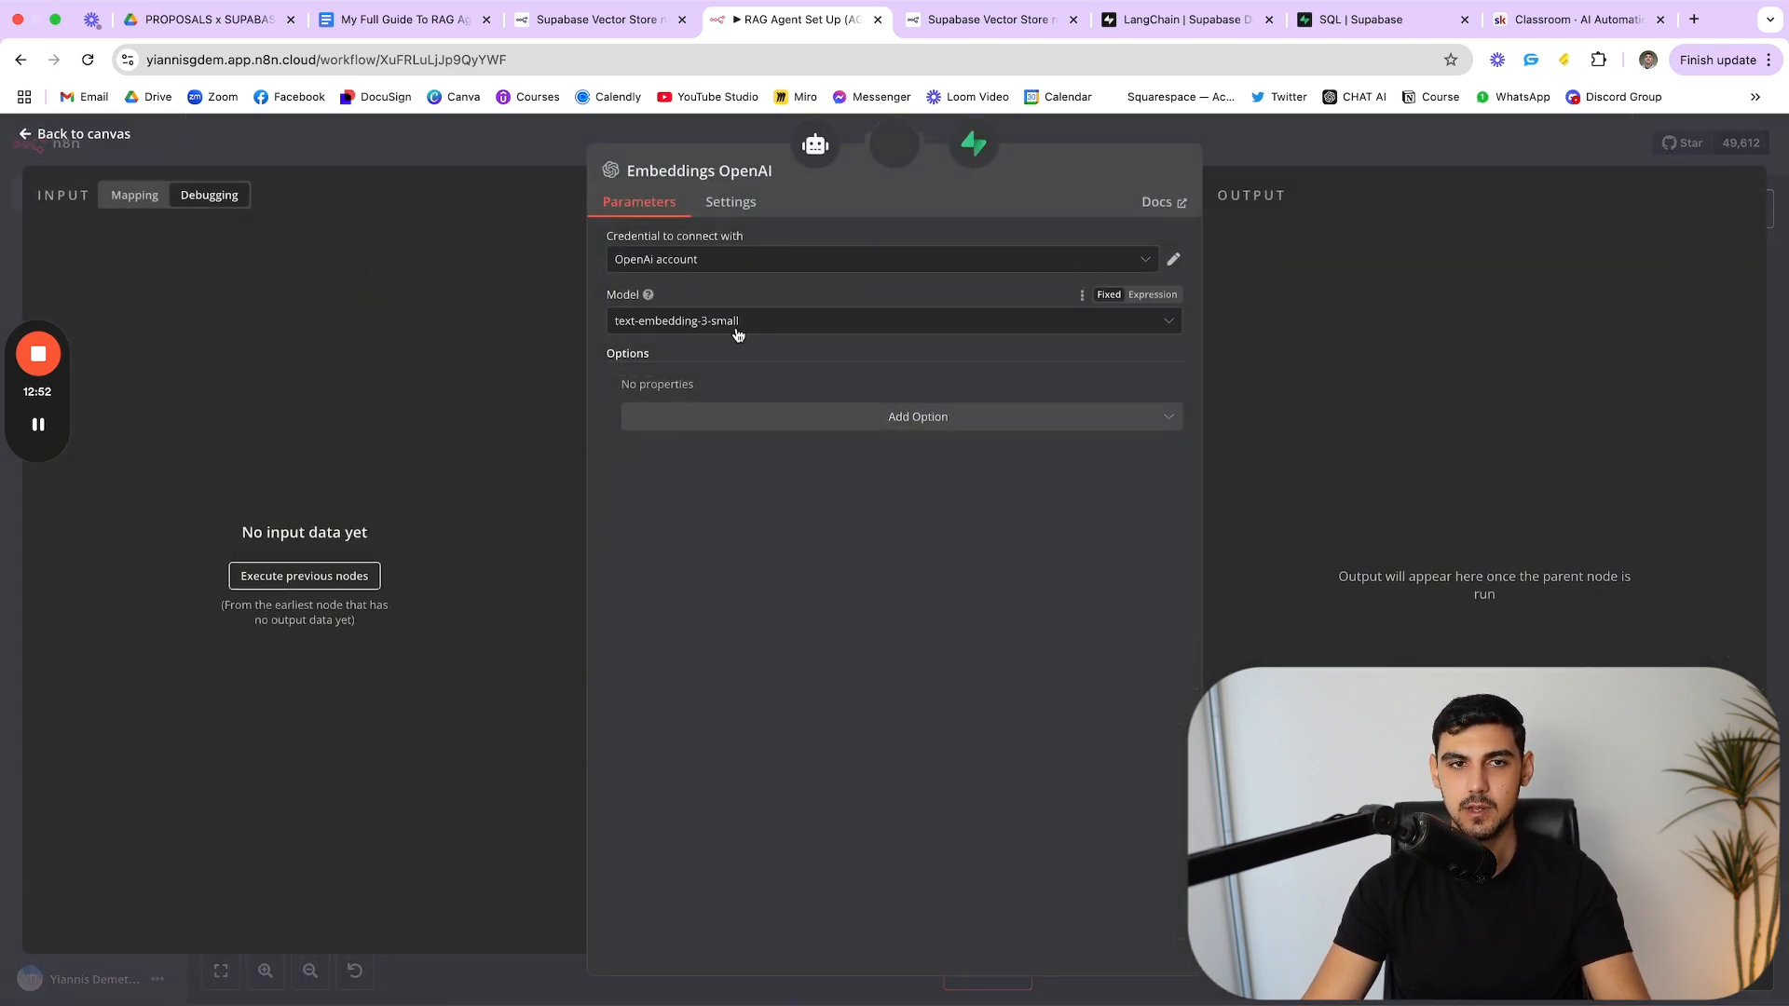
key("Escape")
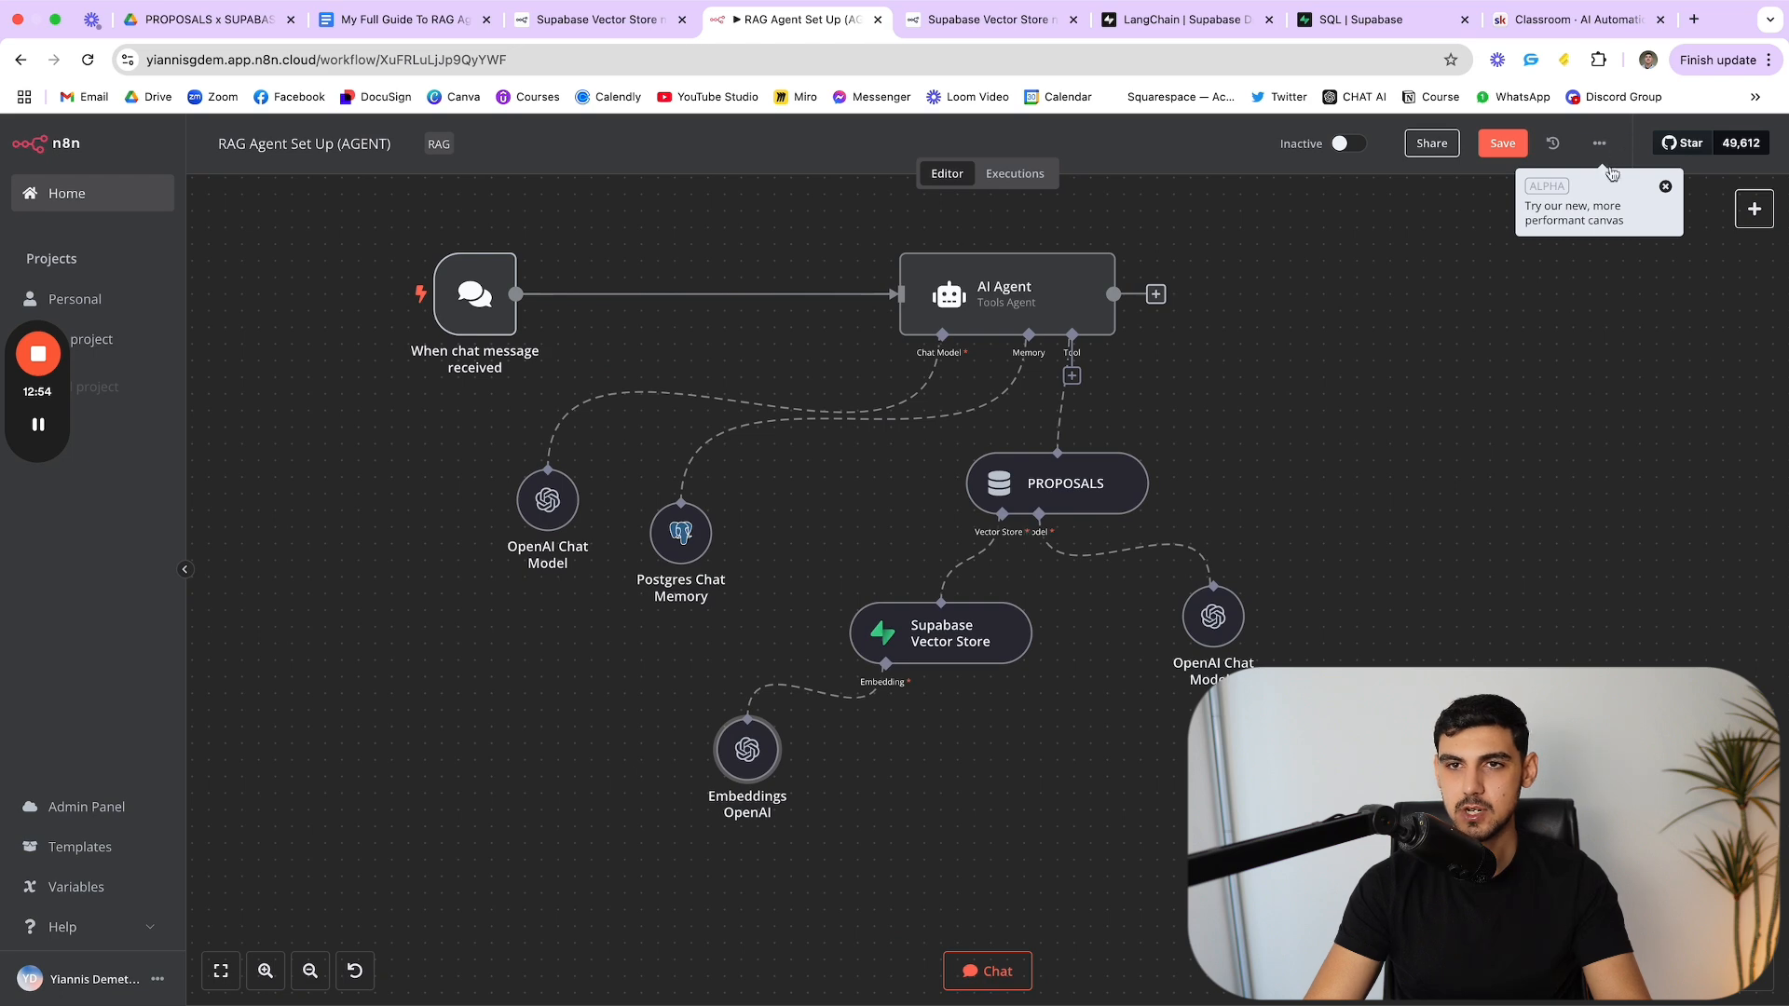
Step: Dismiss the new-canvas notice and save the RAG Agent Set Up (AGENT) workflow
left_click(1664, 187)
left_click(1523, 153)
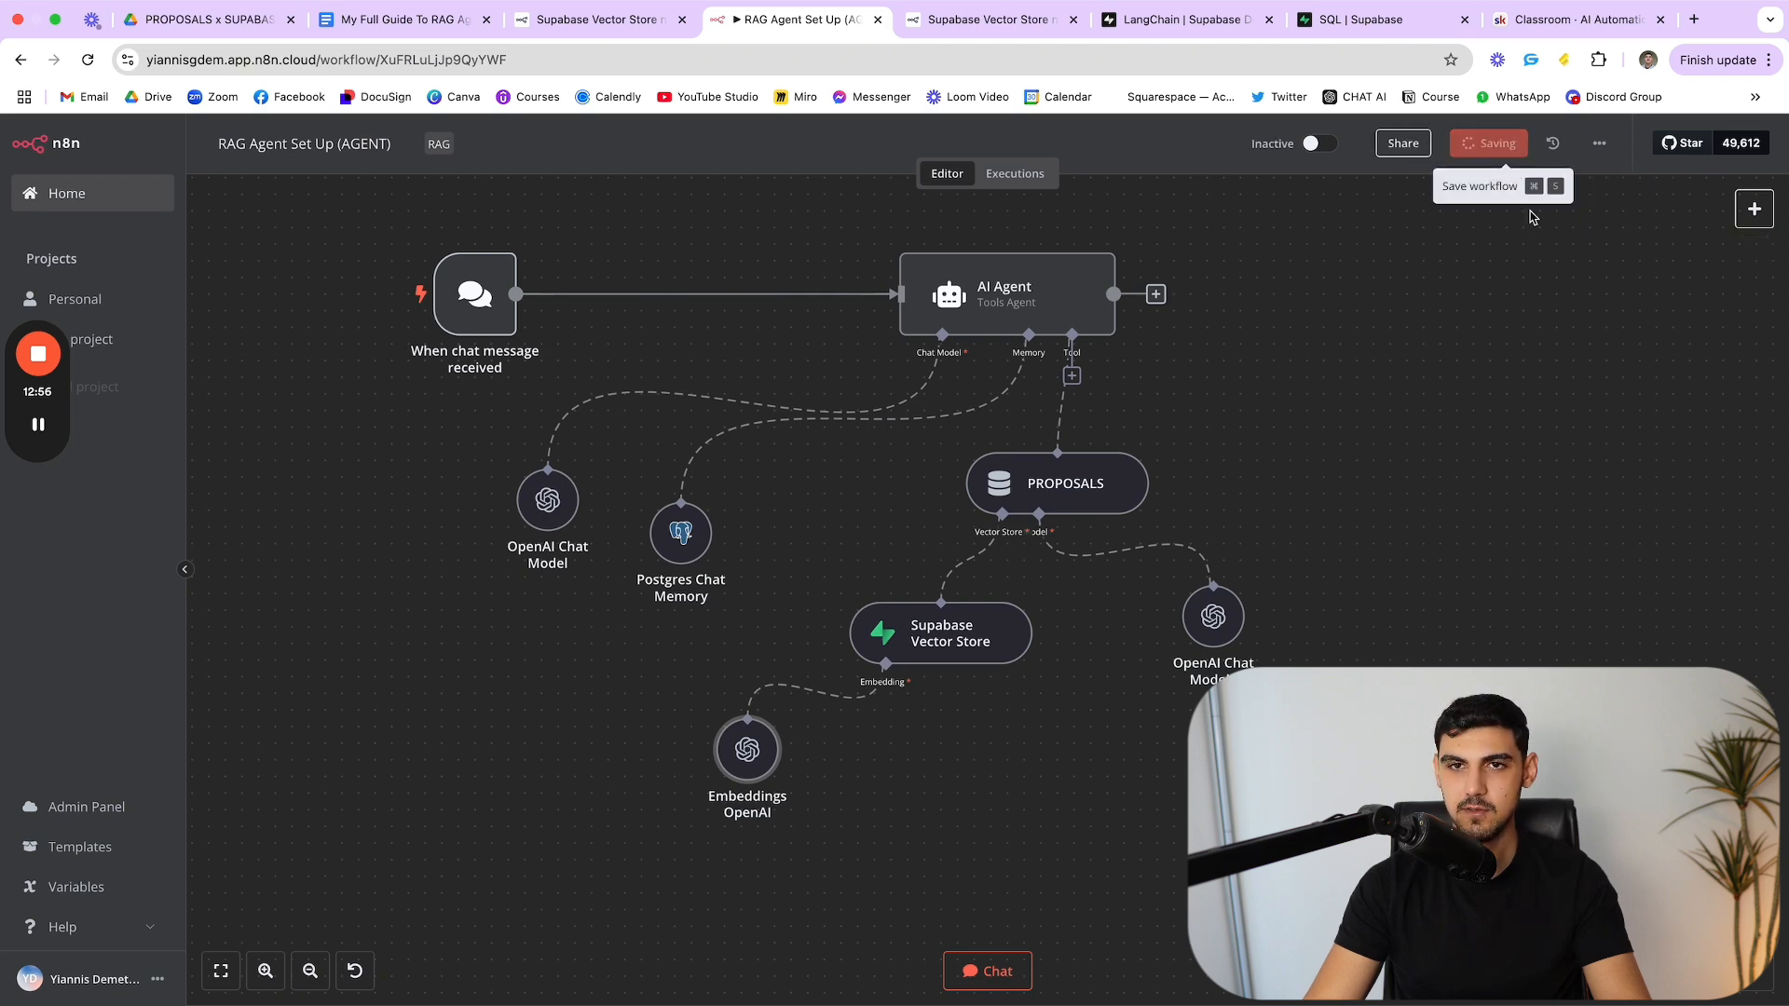
Step: Ask the agent in the workflow chat what the pricing structure is on the named client's proposal, and review the reply and executed nodes
left_click(1004, 969)
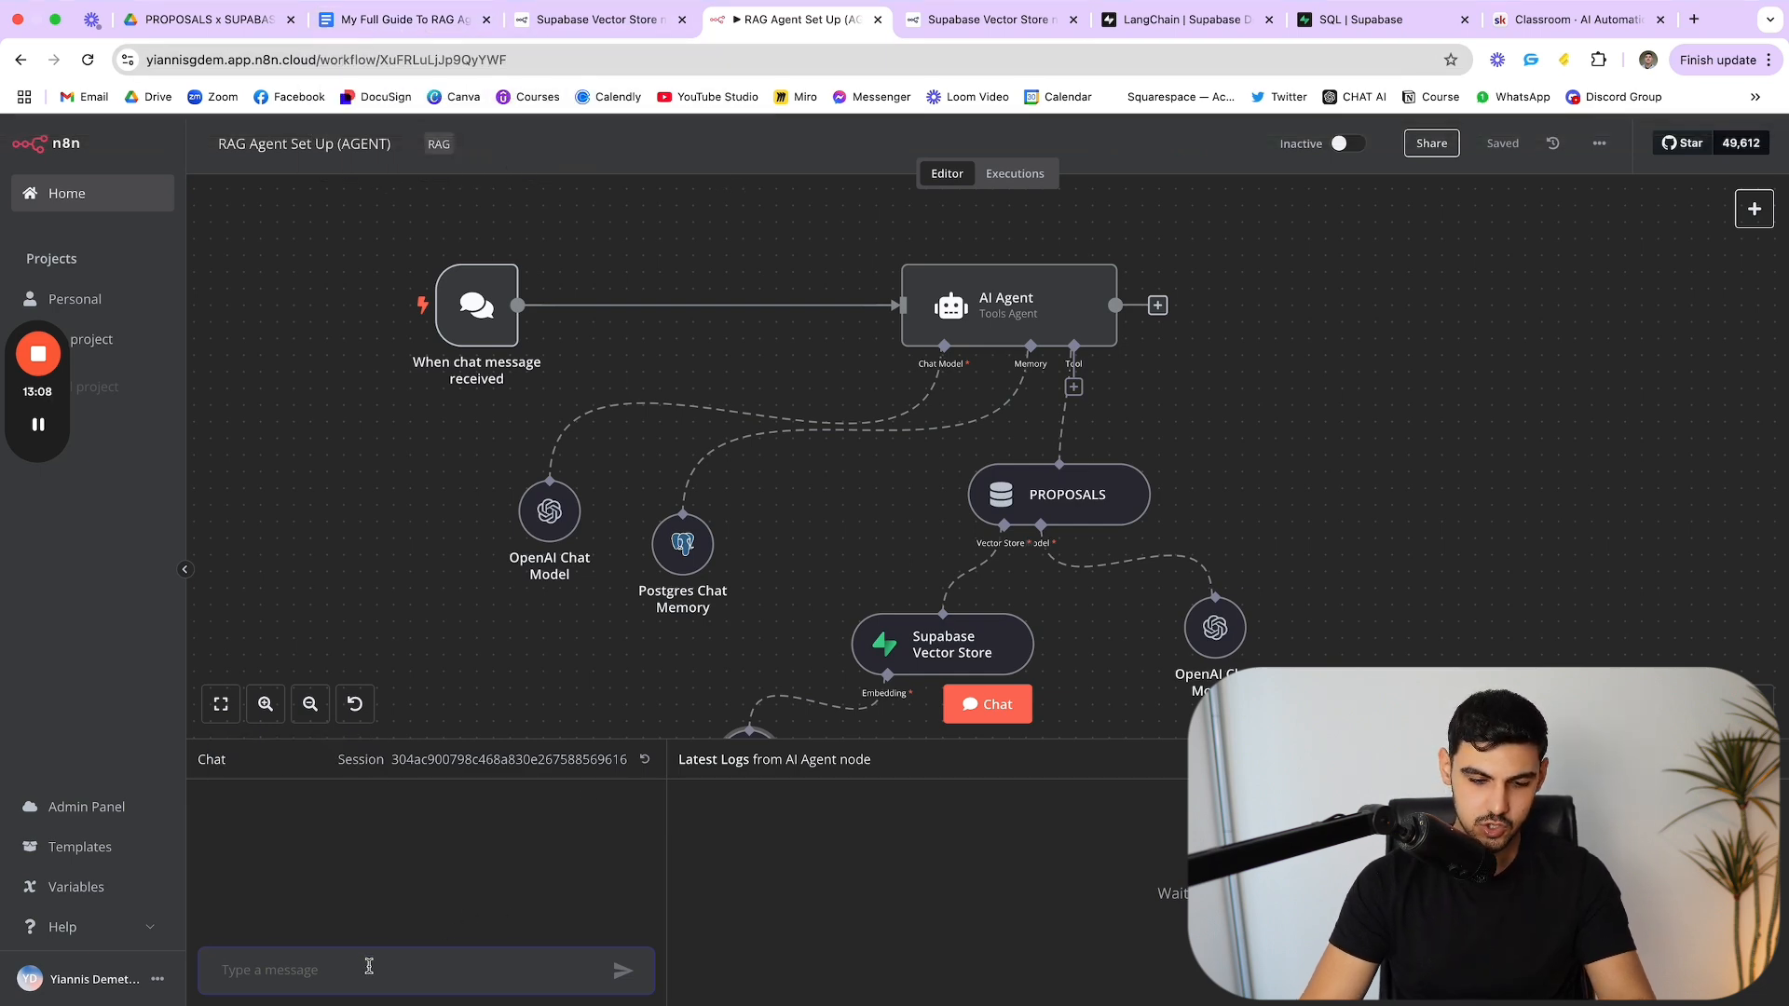
type("What is the price of Kevin's Longdick proposal")
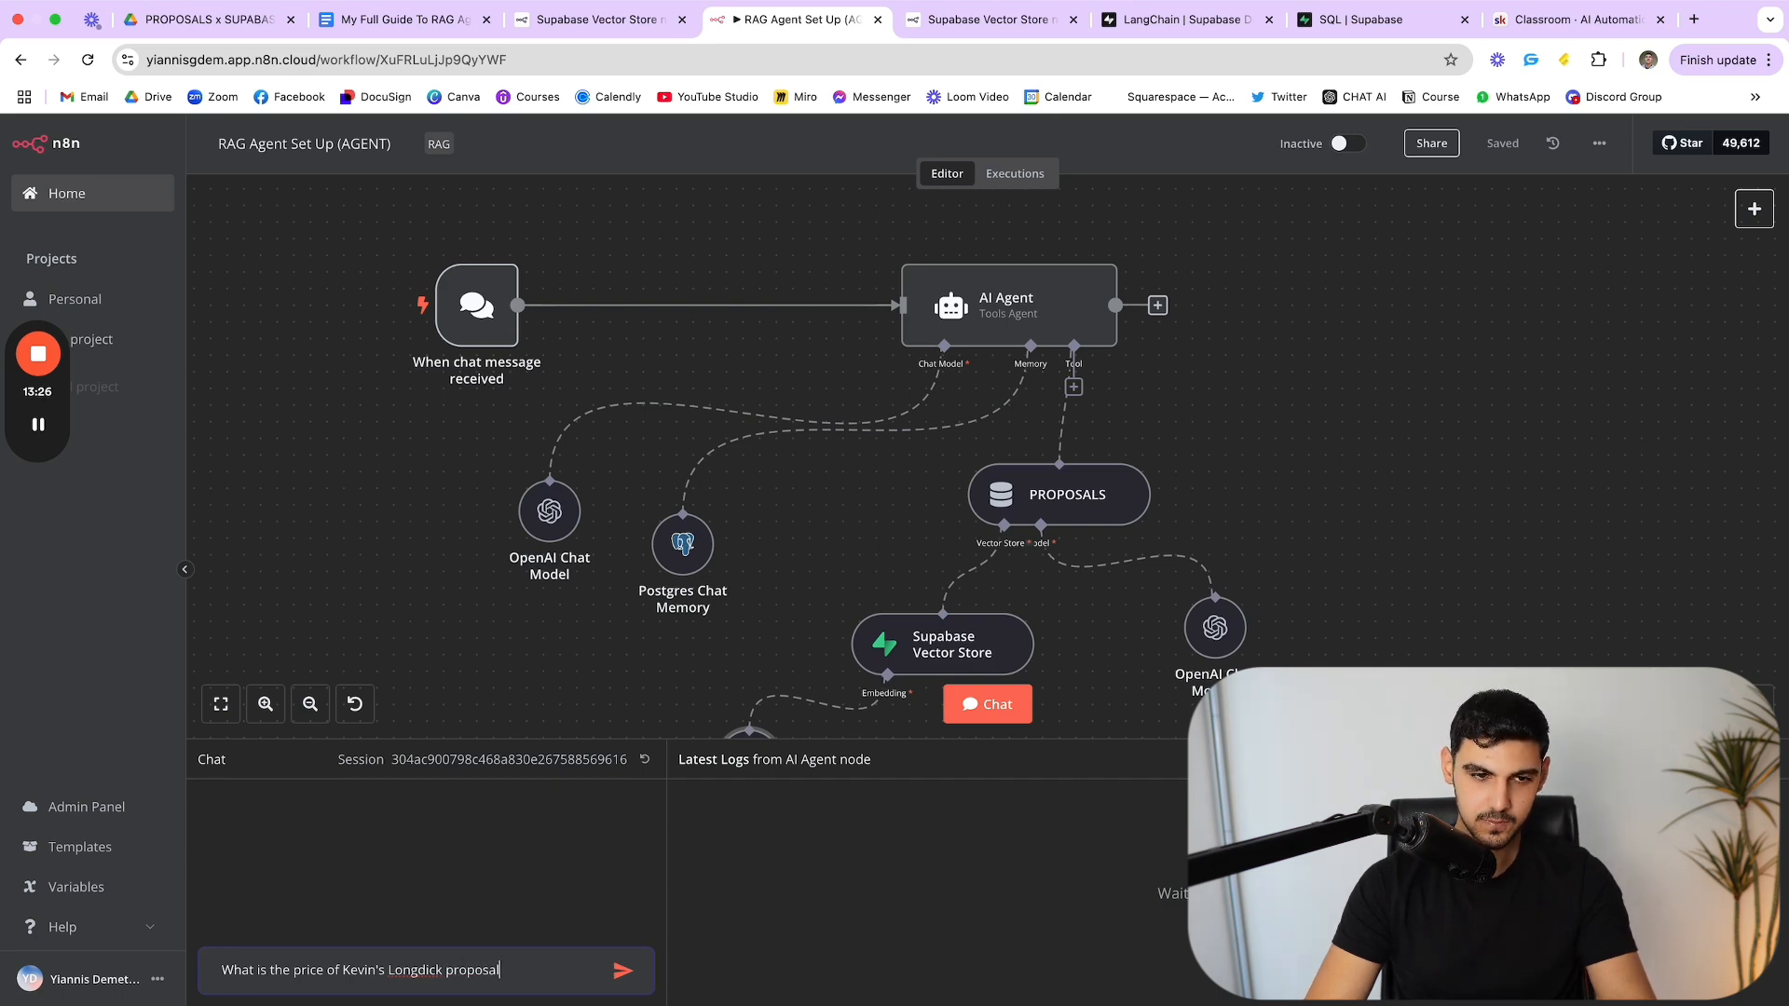
left_click(321, 969)
key("BackSpace")
type("ing st")
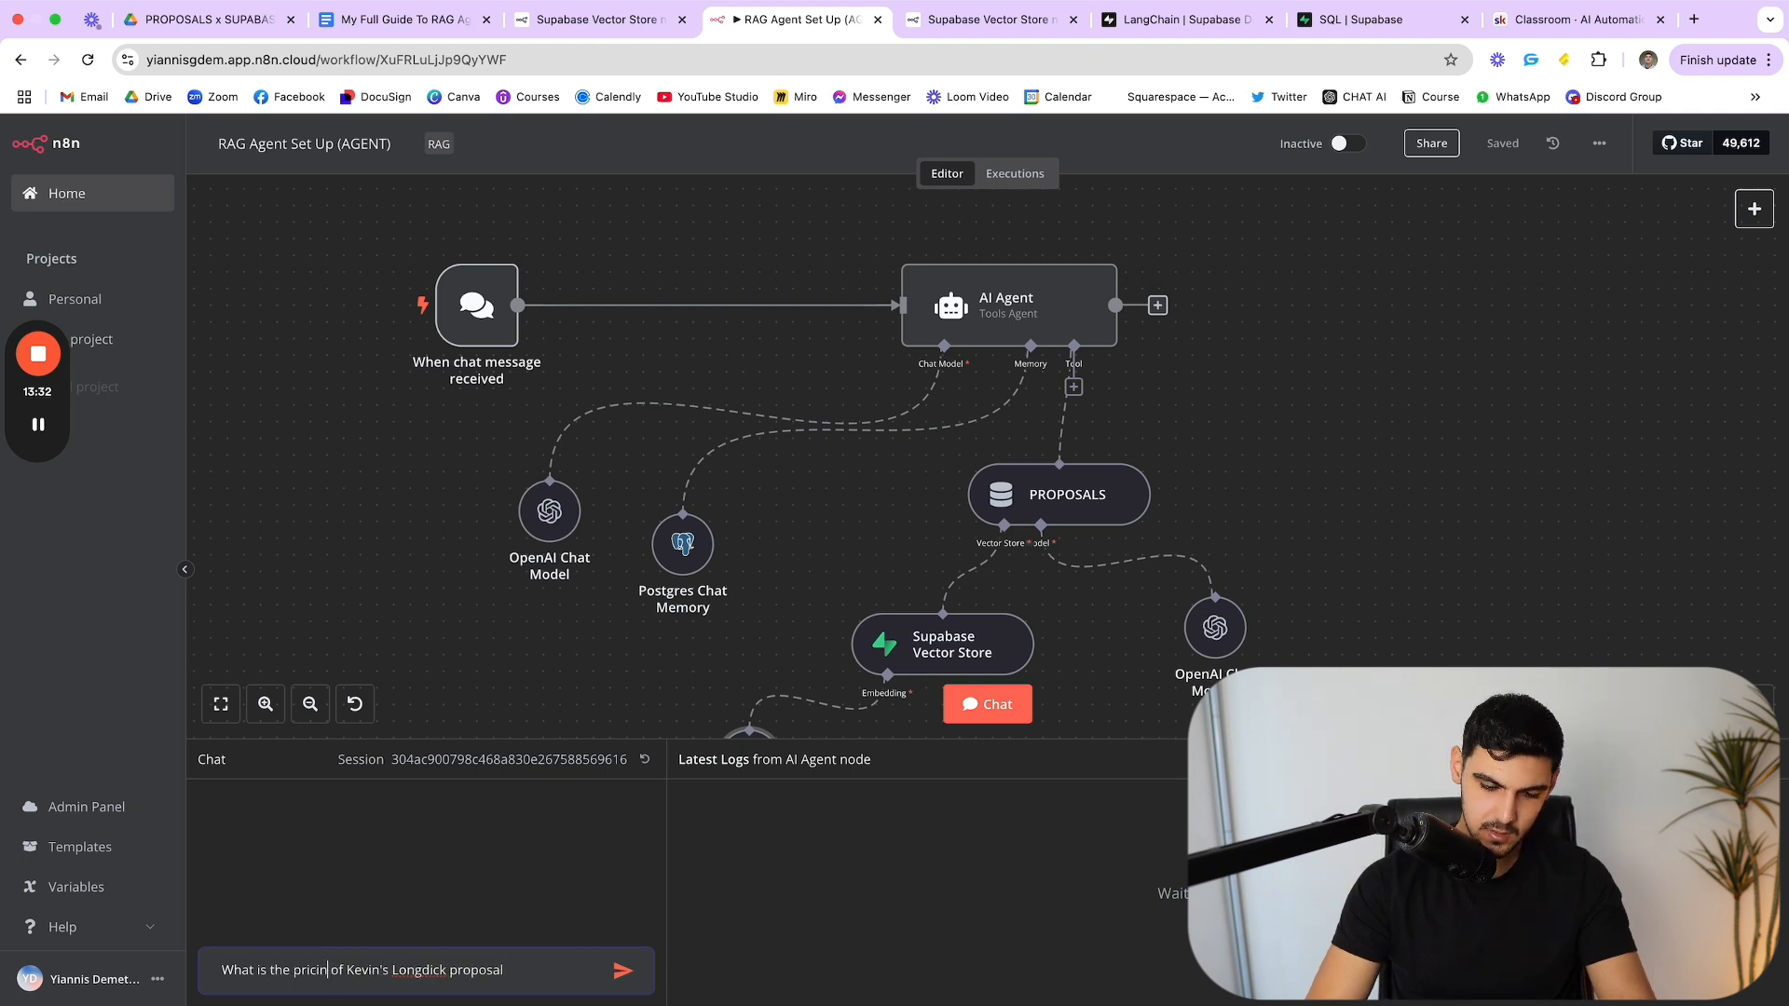
type("ructure")
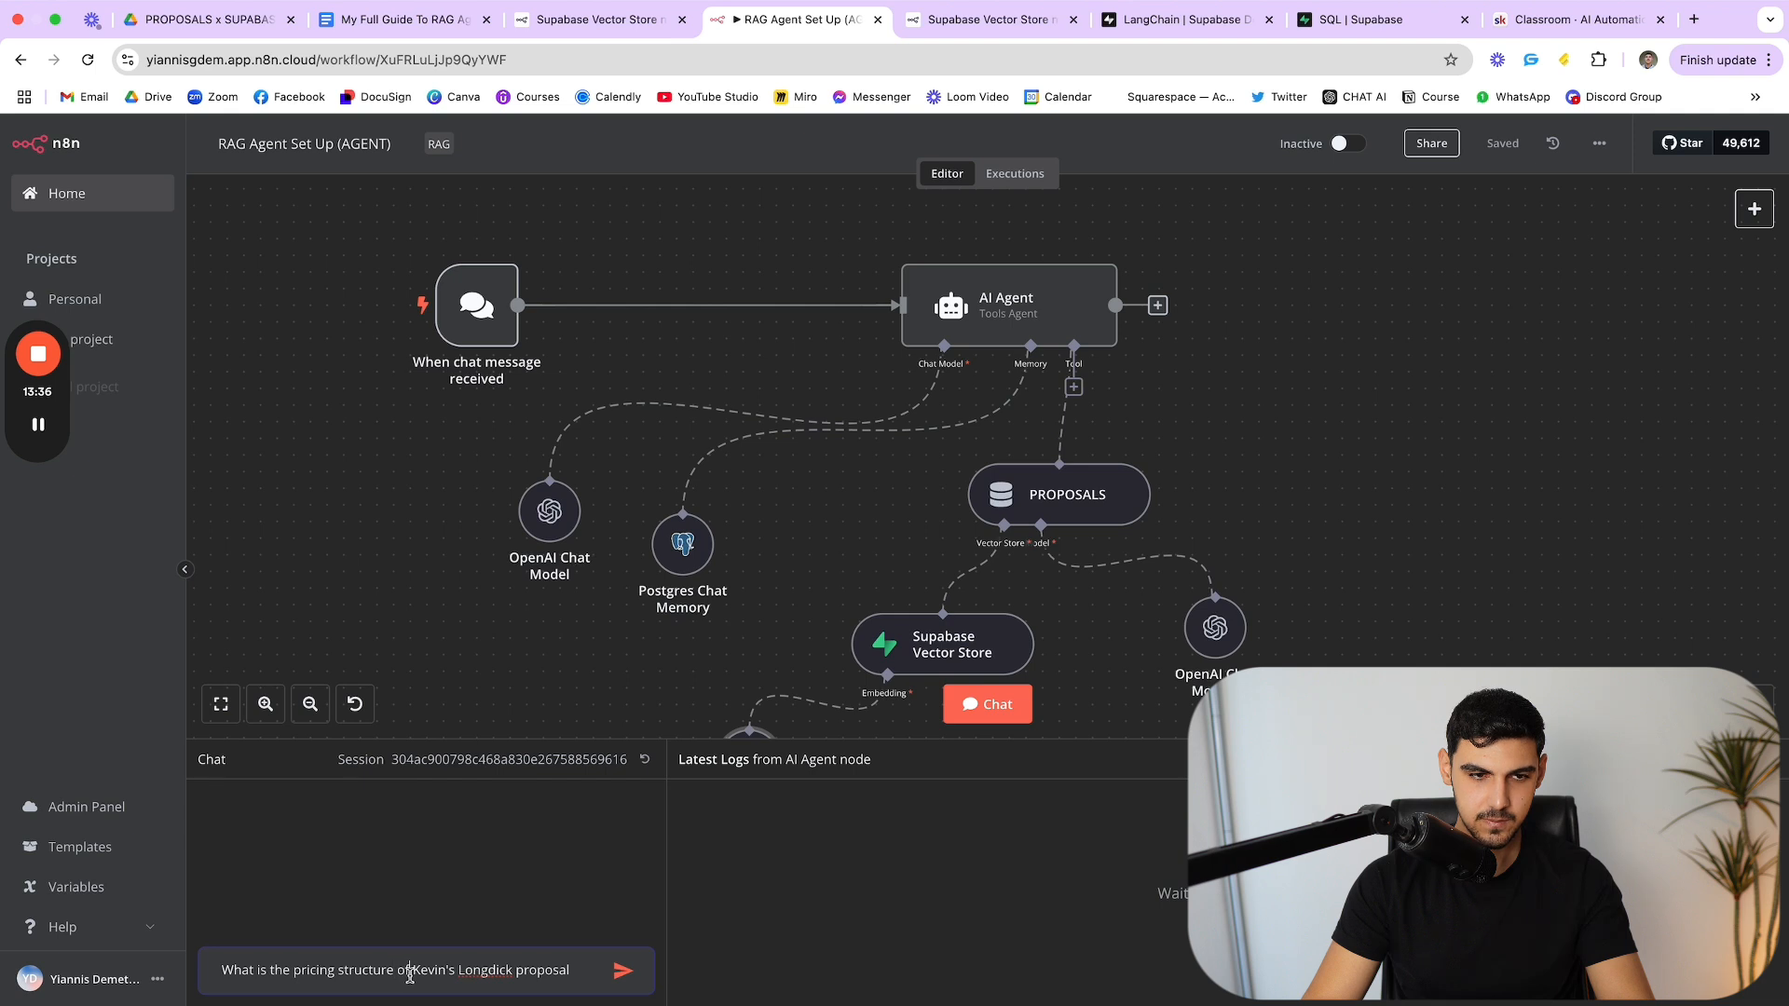
key("BackSpace")
type("n")
key("Return")
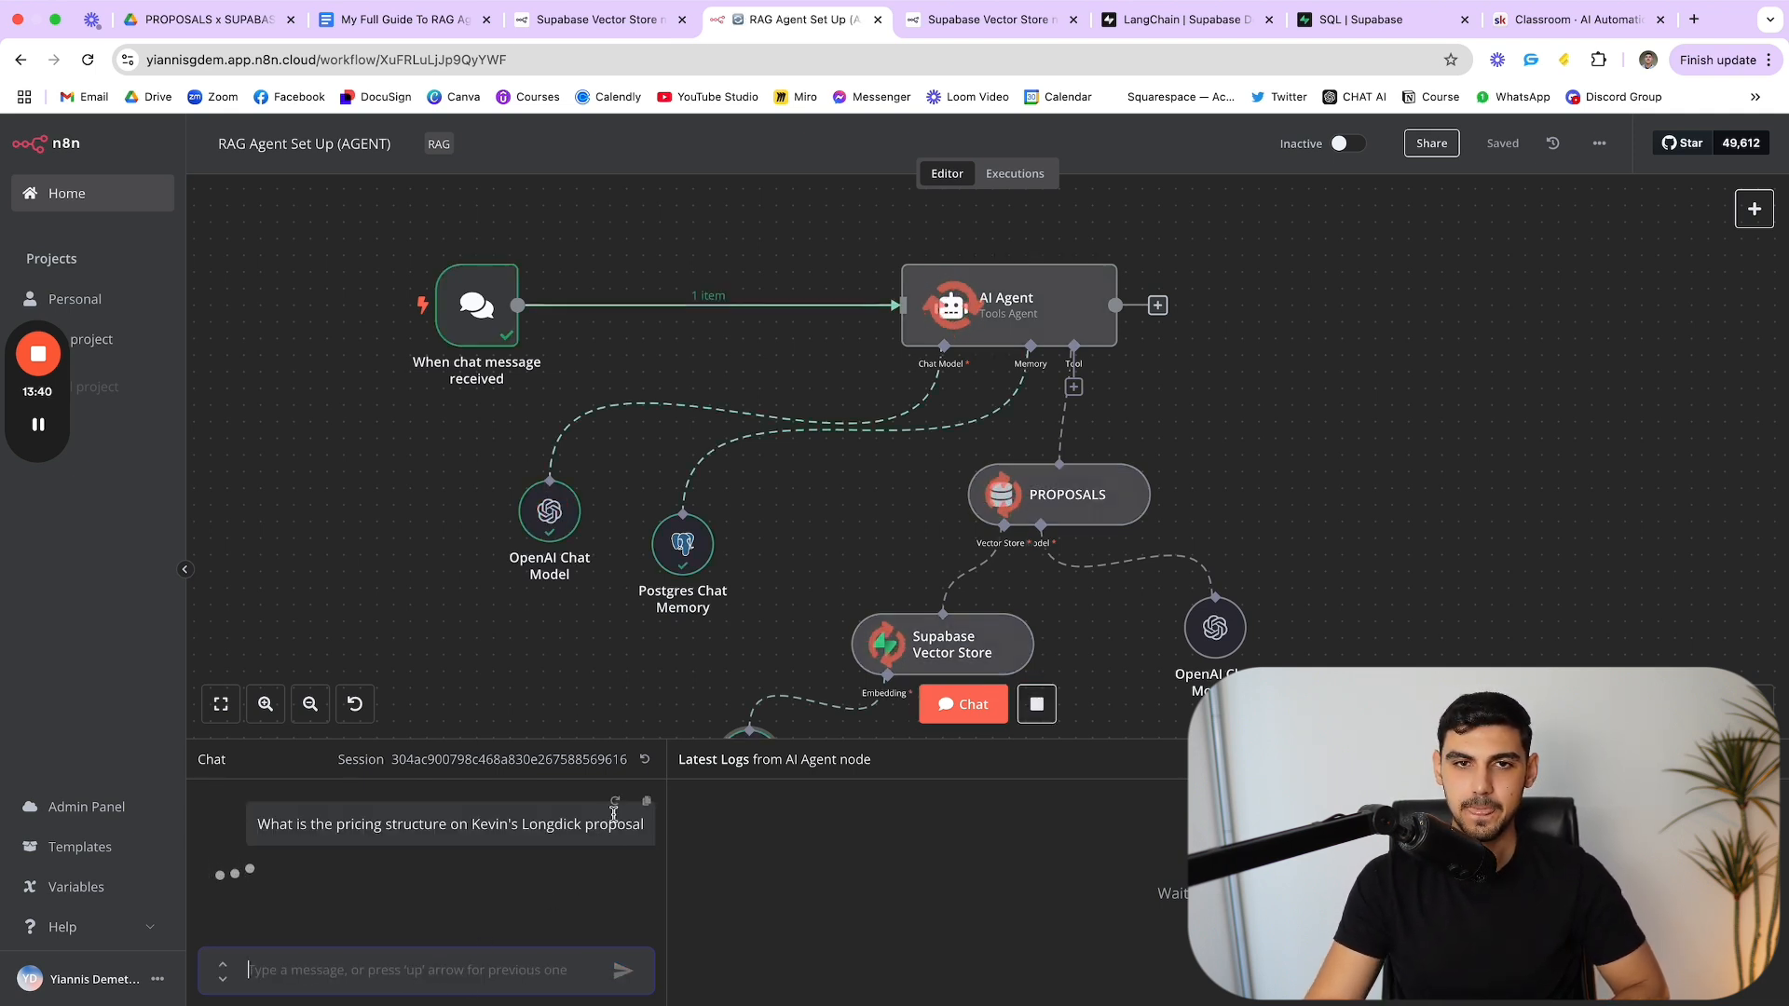
scroll(1278, 619, "down", 3)
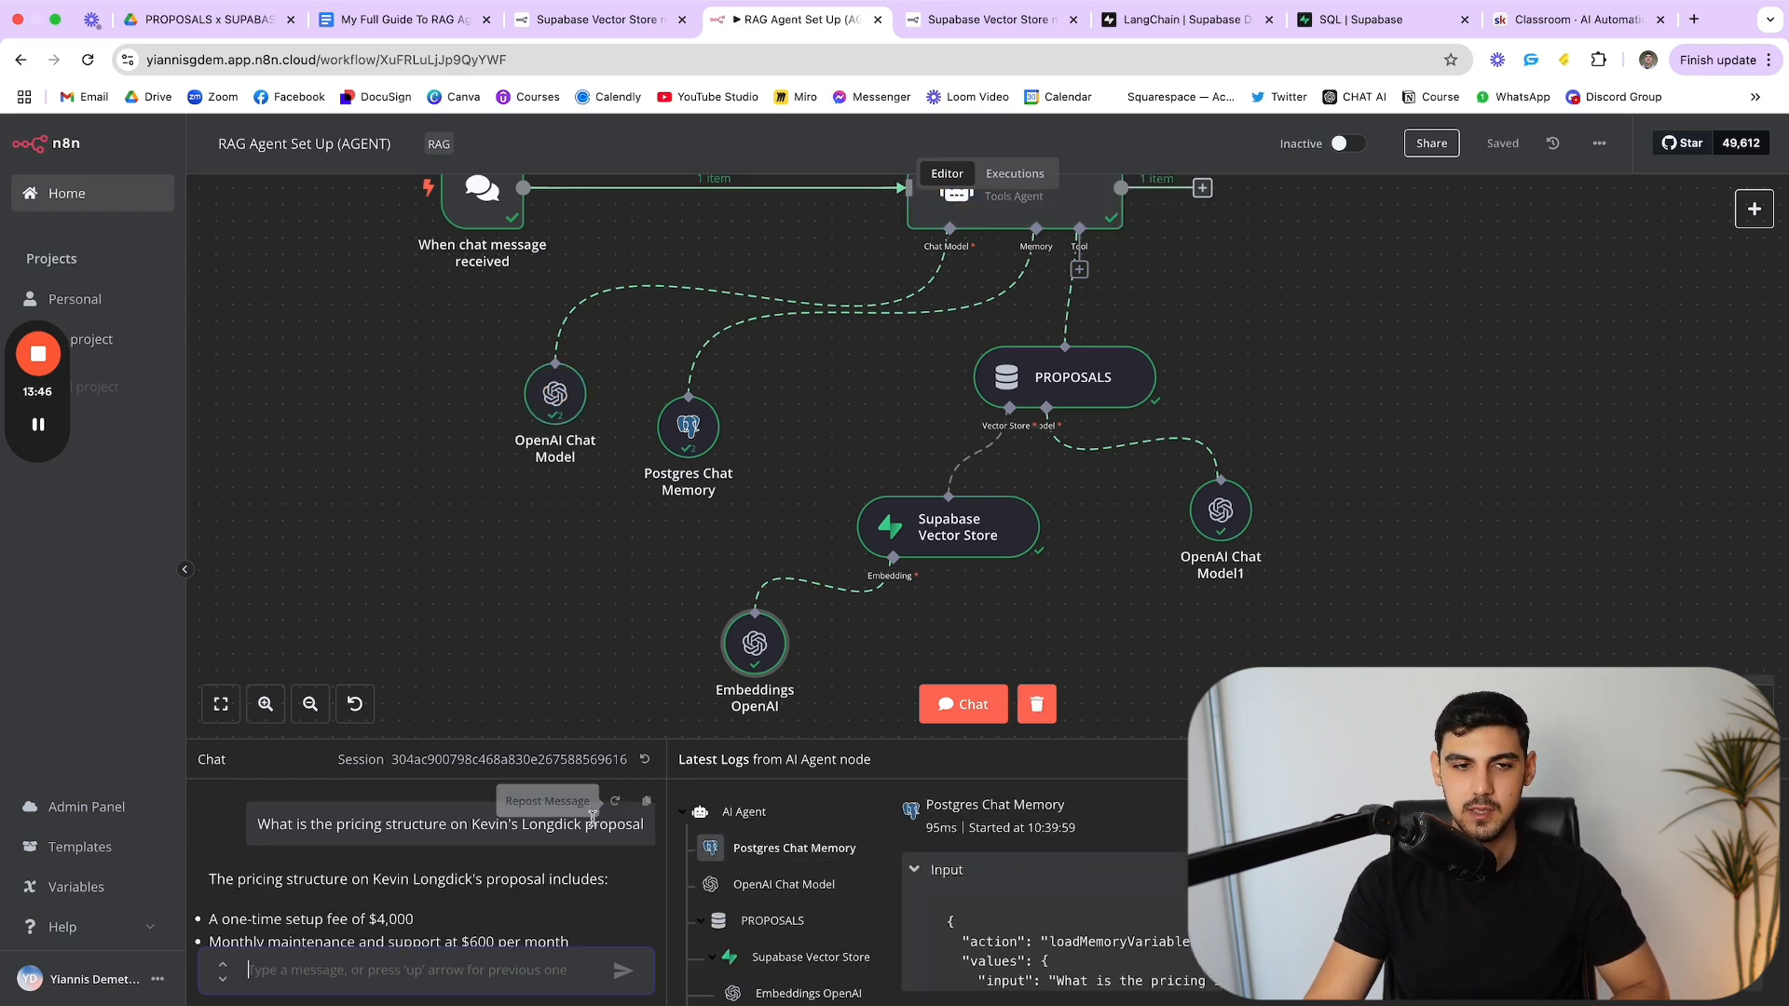
scroll(903, 477, "up", 1)
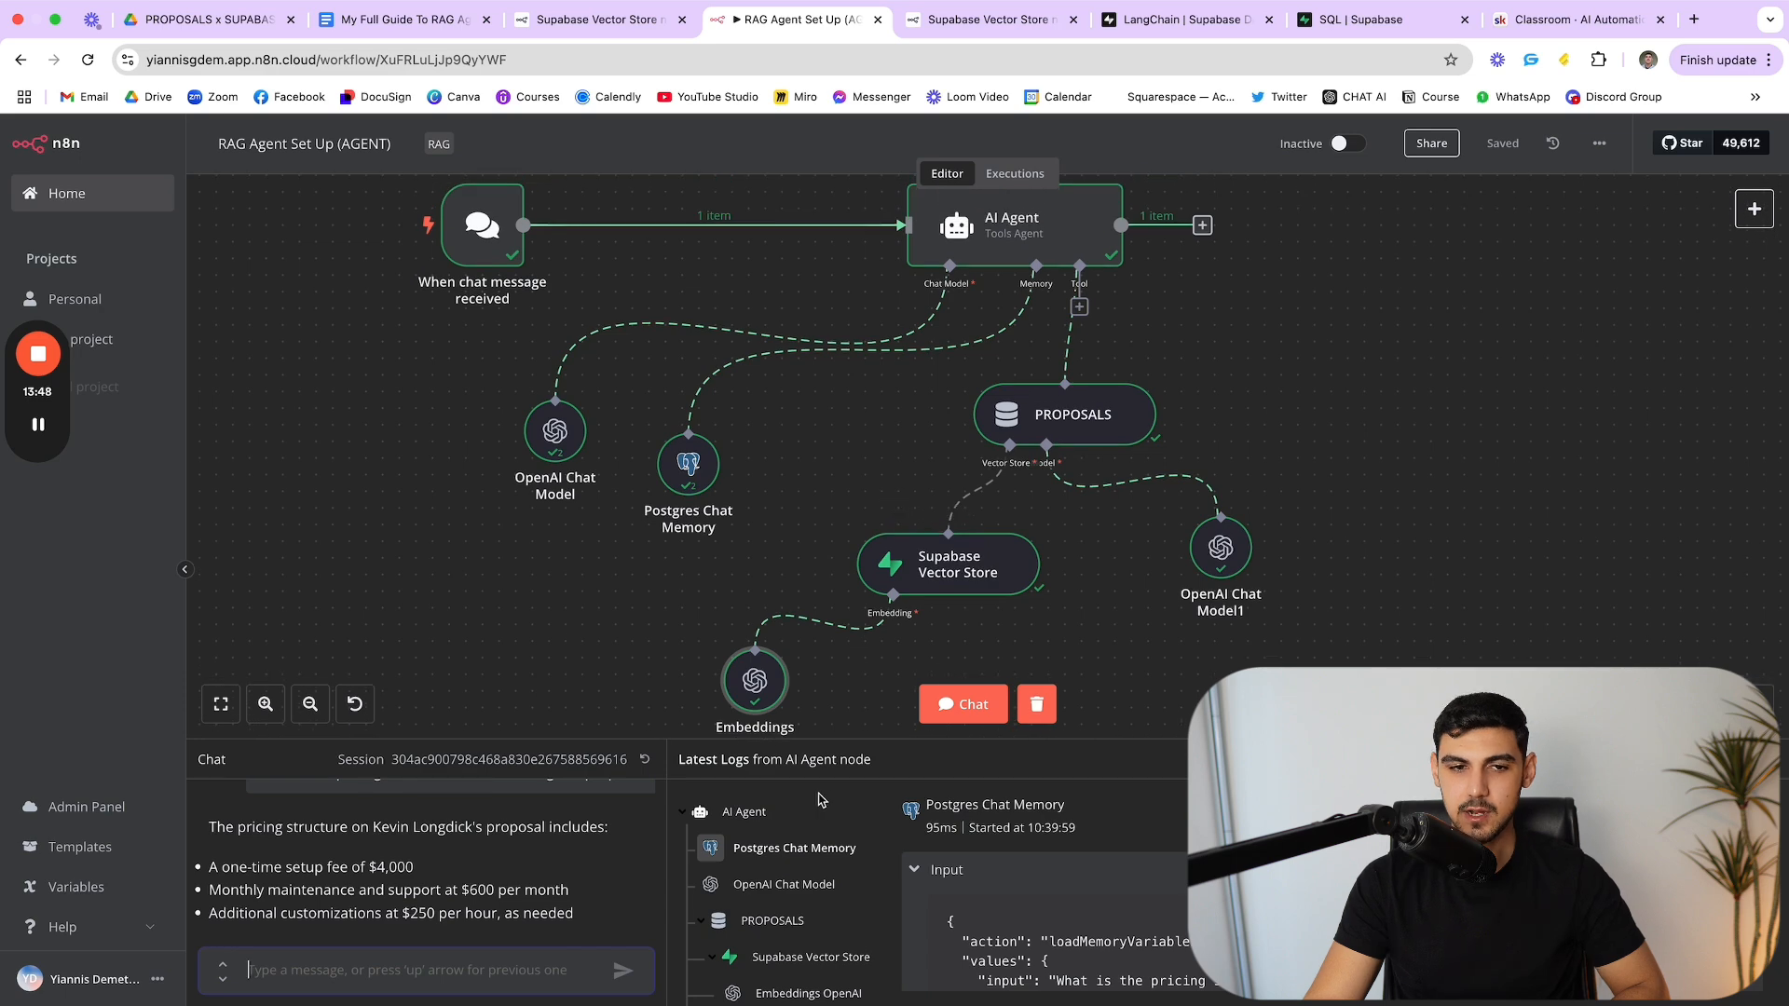
Step: Enlarge the chat and log area to show the agent's full pricing reply beneath the workflow canvas
scroll(559, 849, "up", 2)
scroll(596, 848, "down", 2)
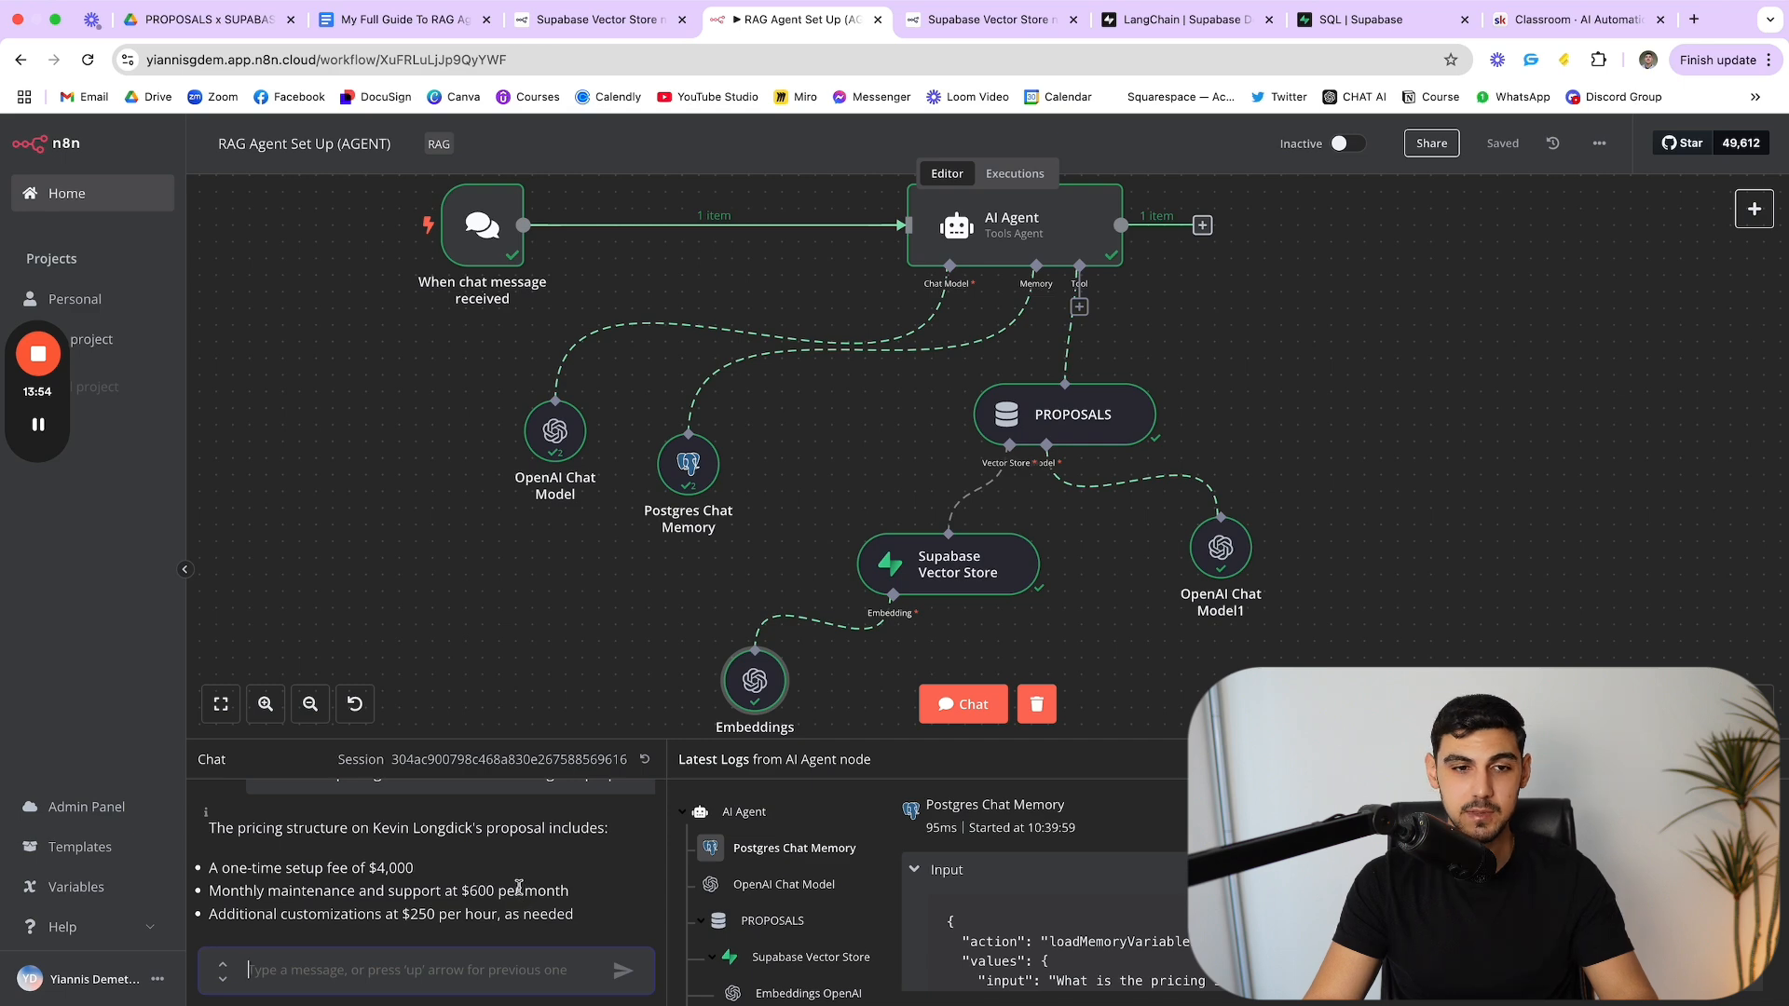
scroll(519, 886, "up", 1)
left_click_drag(498, 740, 498, 518)
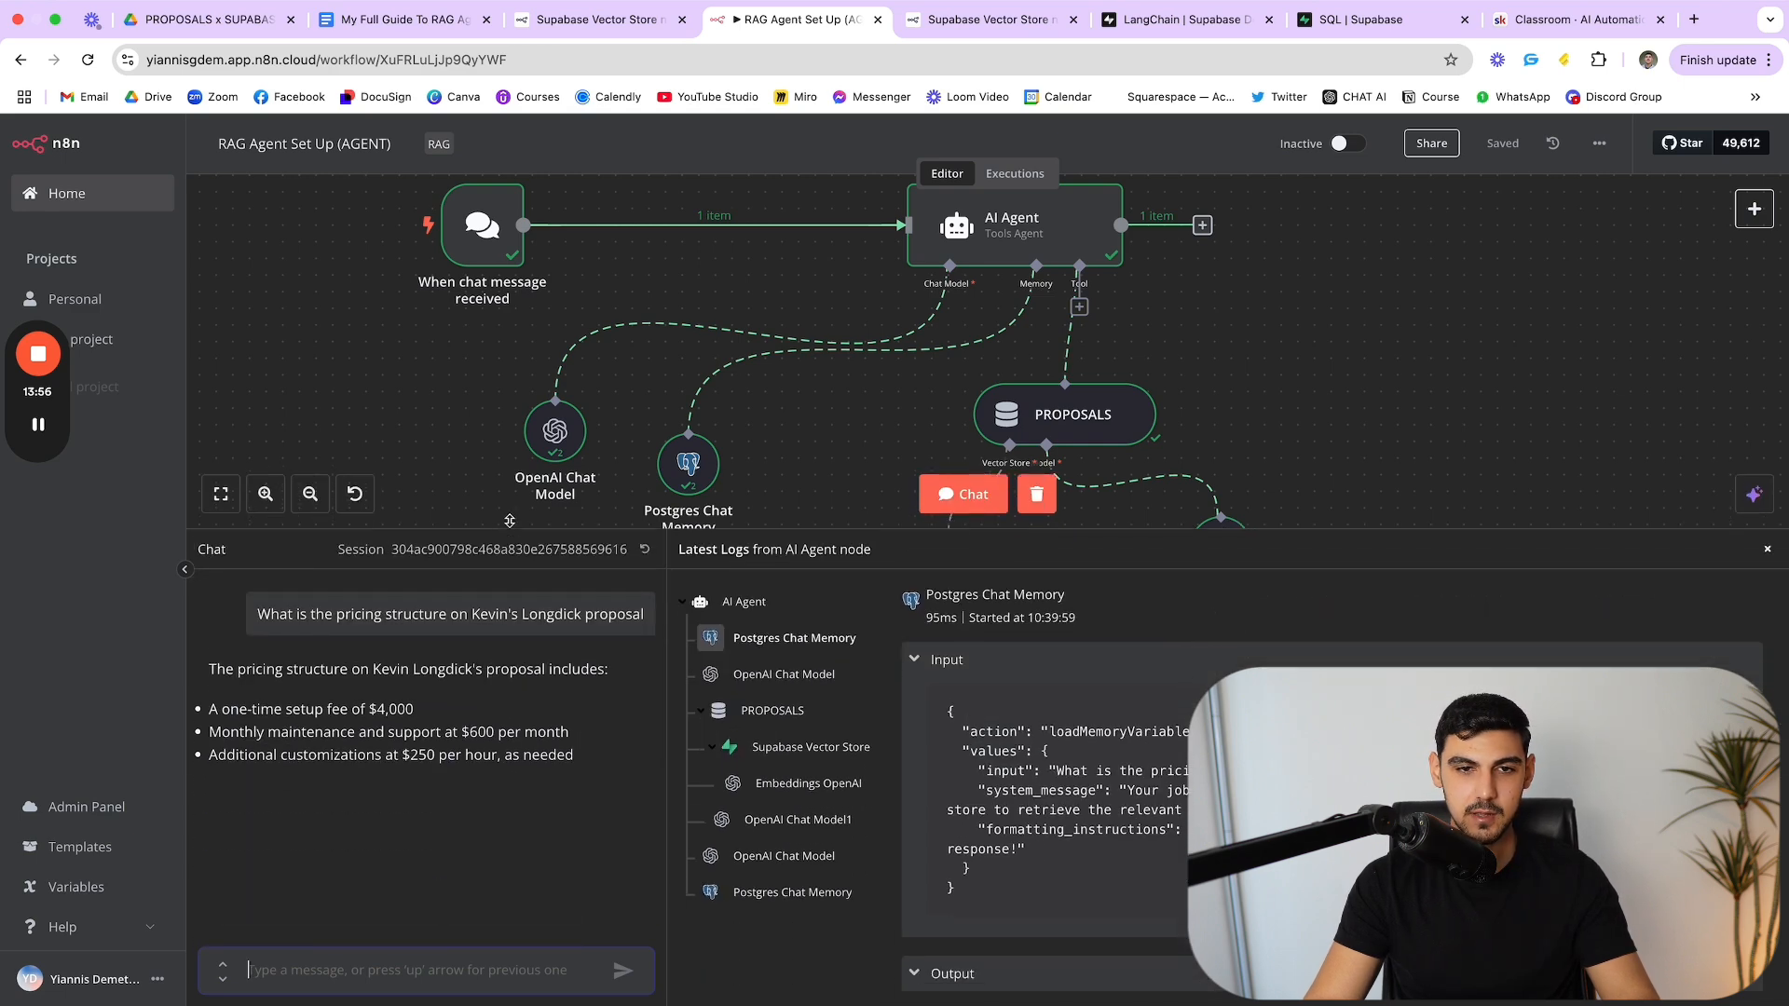
scroll(886, 377, "down", 2)
scroll(871, 410, "left", 2)
scroll(910, 359, "right", 2)
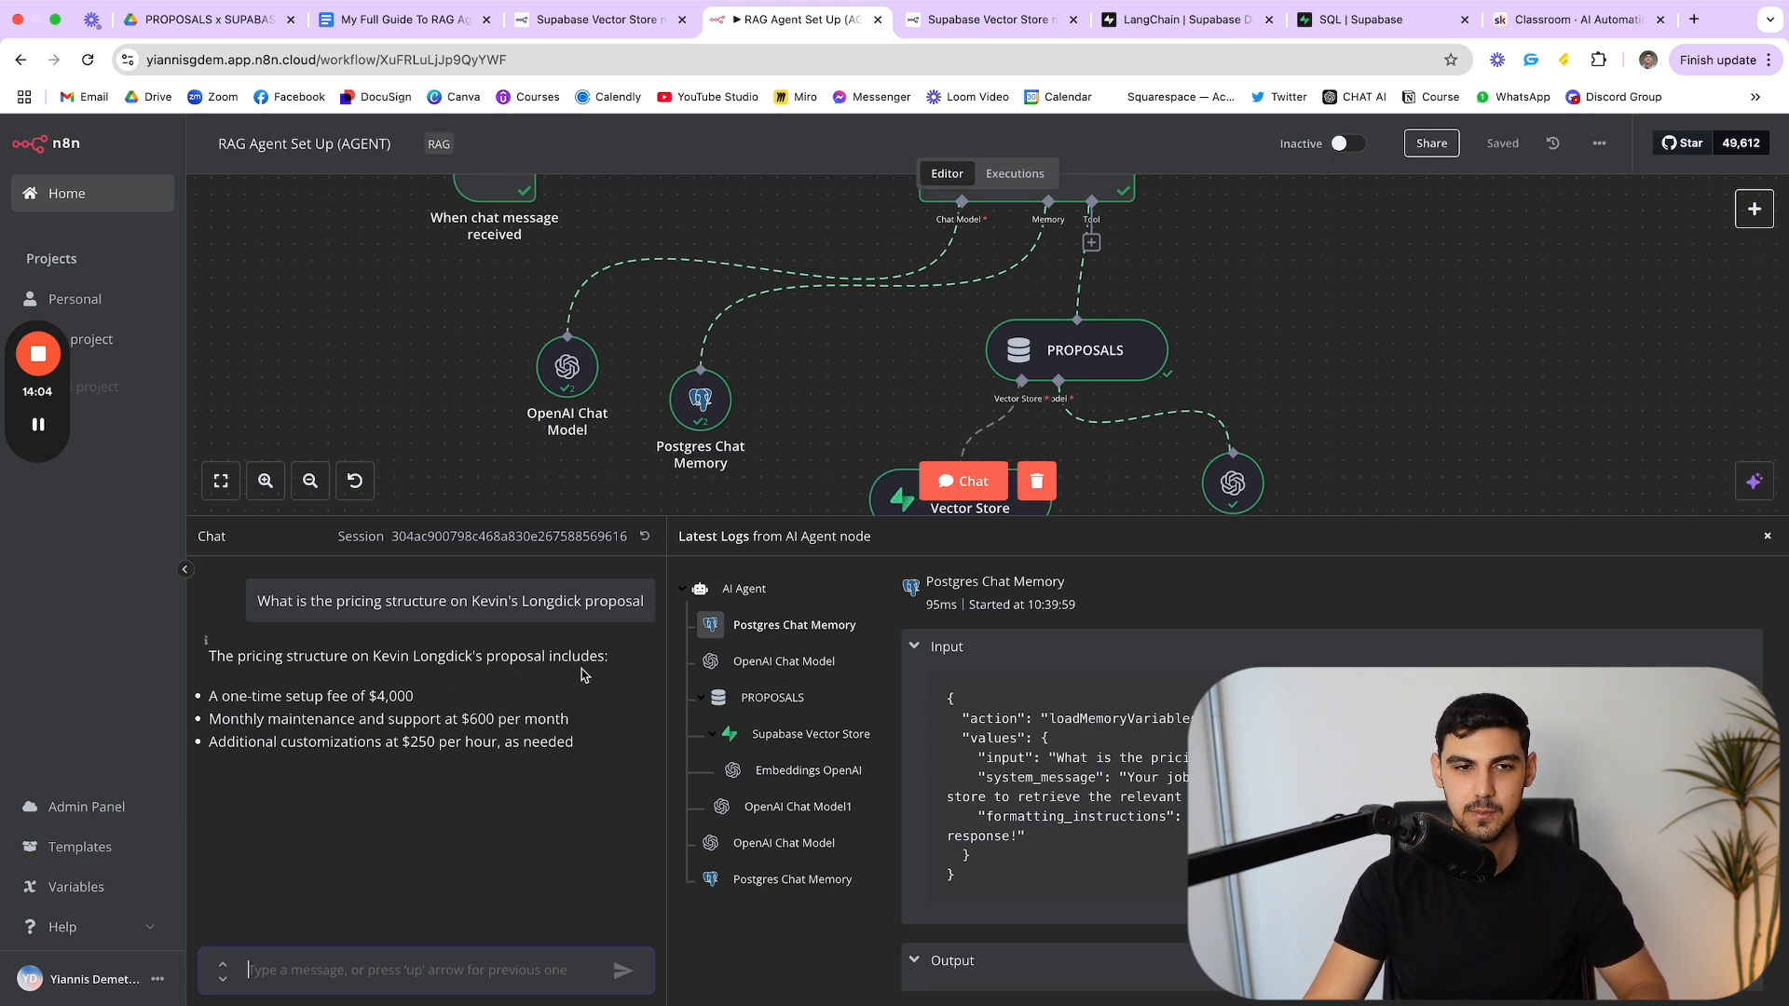
Step: Review the setup fee, monthly maintenance and additional customization prices in the agent's reply
left_click_drag(427, 702, 366, 696)
left_click(366, 696)
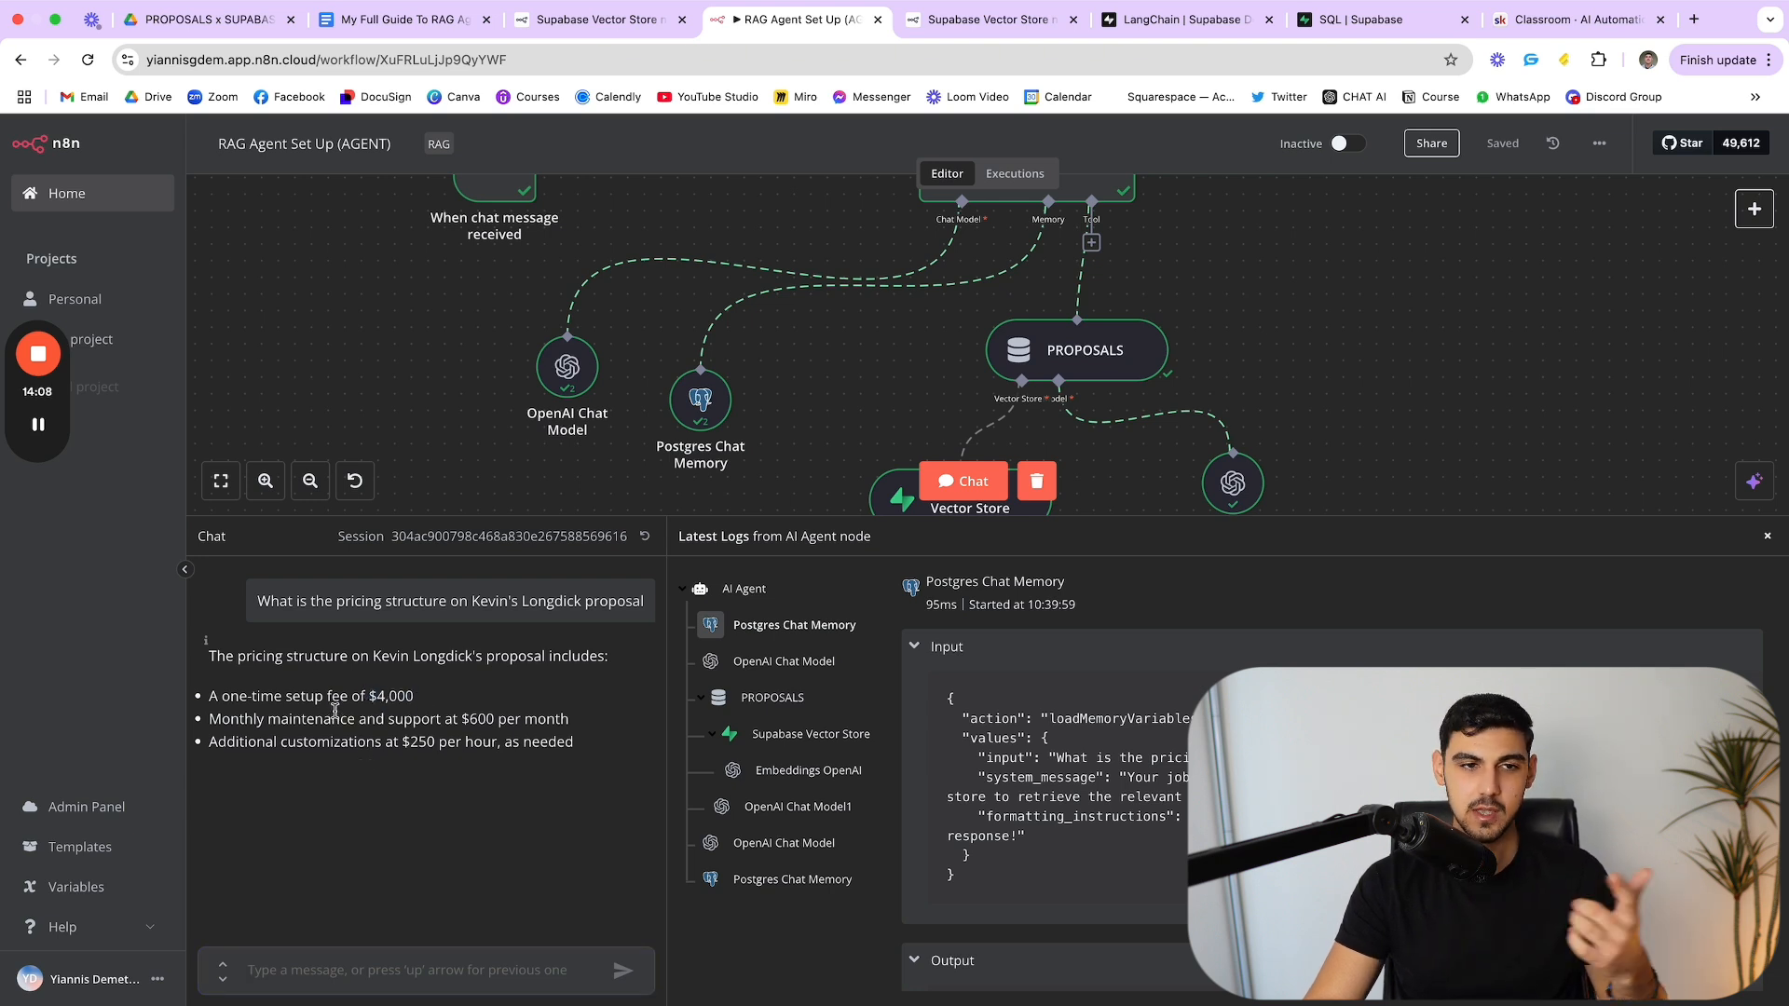
left_click_drag(459, 721, 497, 742)
left_click(563, 720)
left_click(457, 722)
left_click(497, 742)
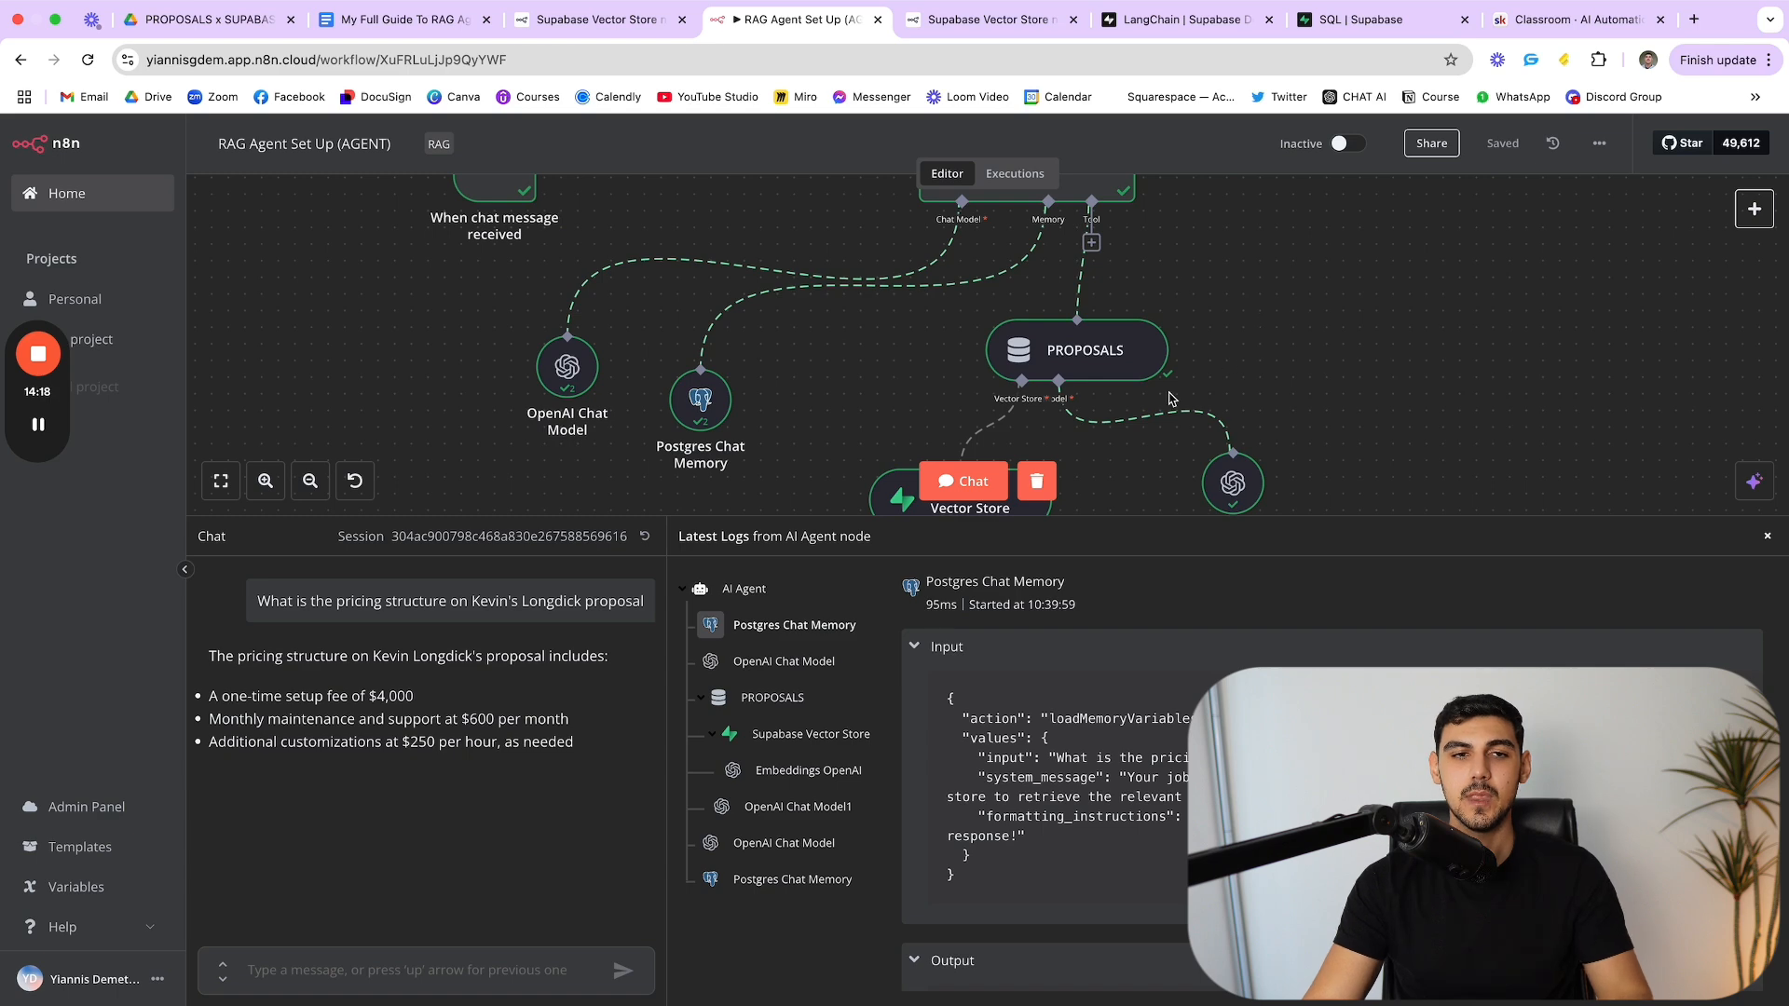
Step: Open the client's proposal from the PROPOSALS Drive folder and check its Cost Overview section against the agent's pricing reply
left_click(222, 25)
double_click(467, 326)
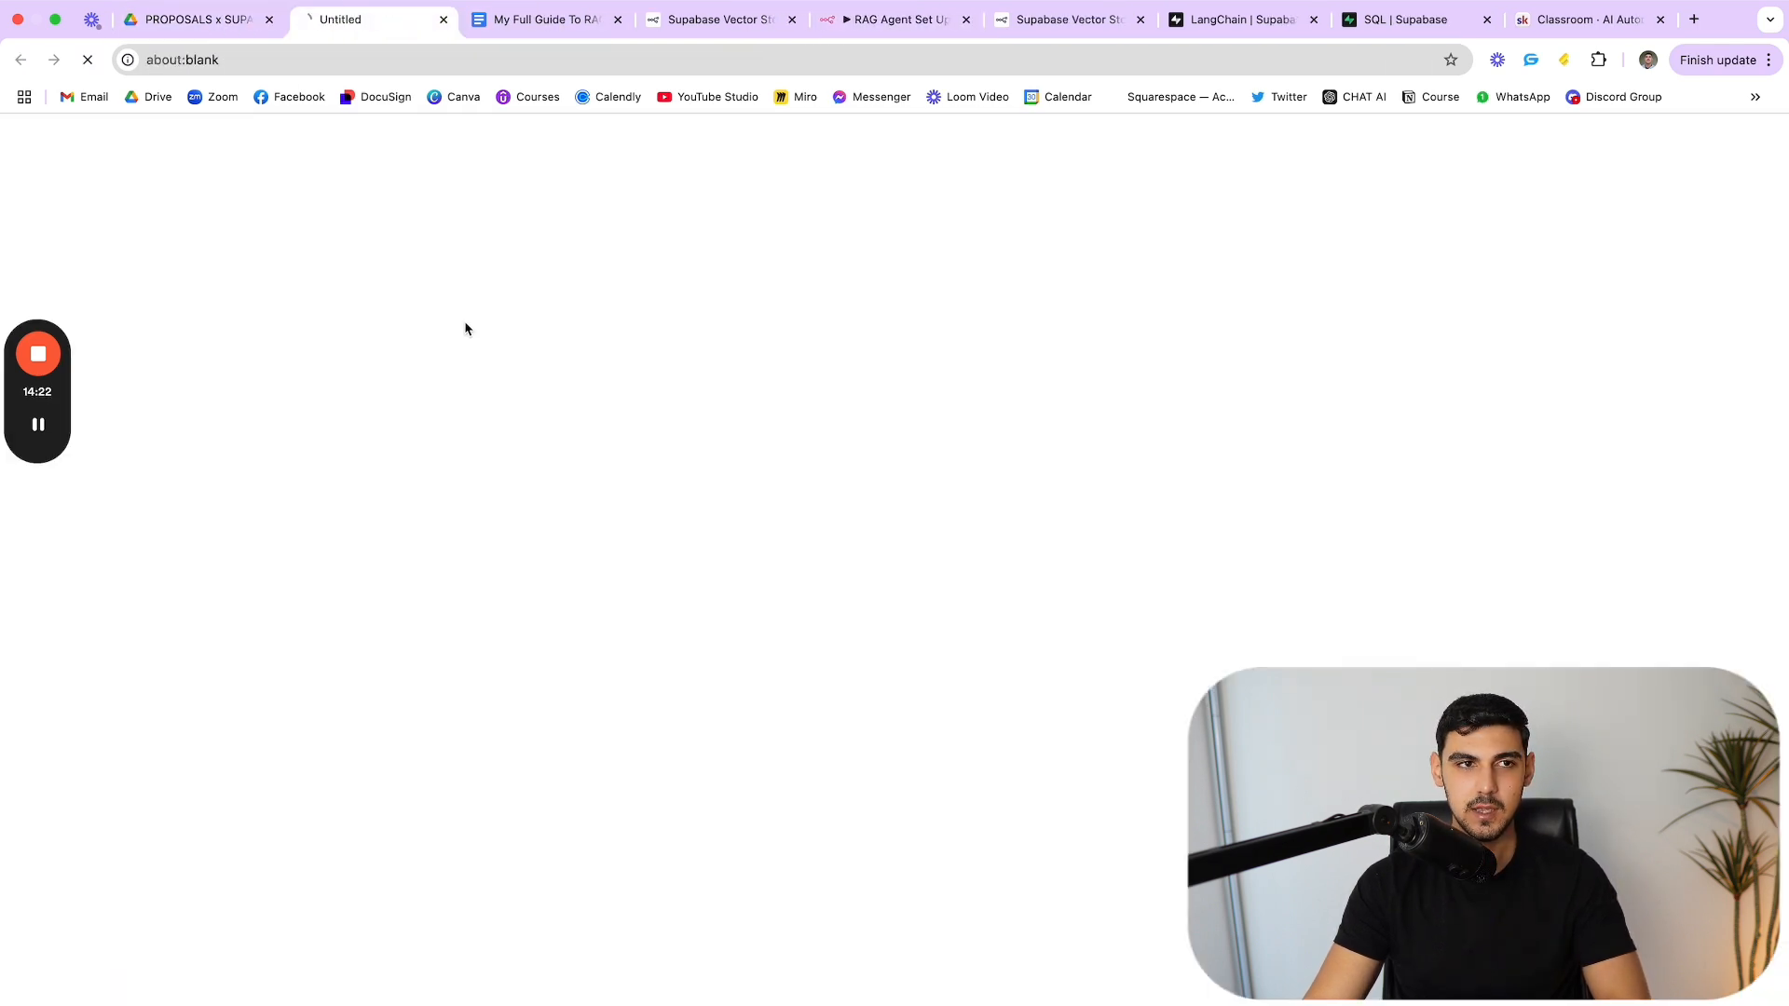
scroll(842, 354, "down", 12)
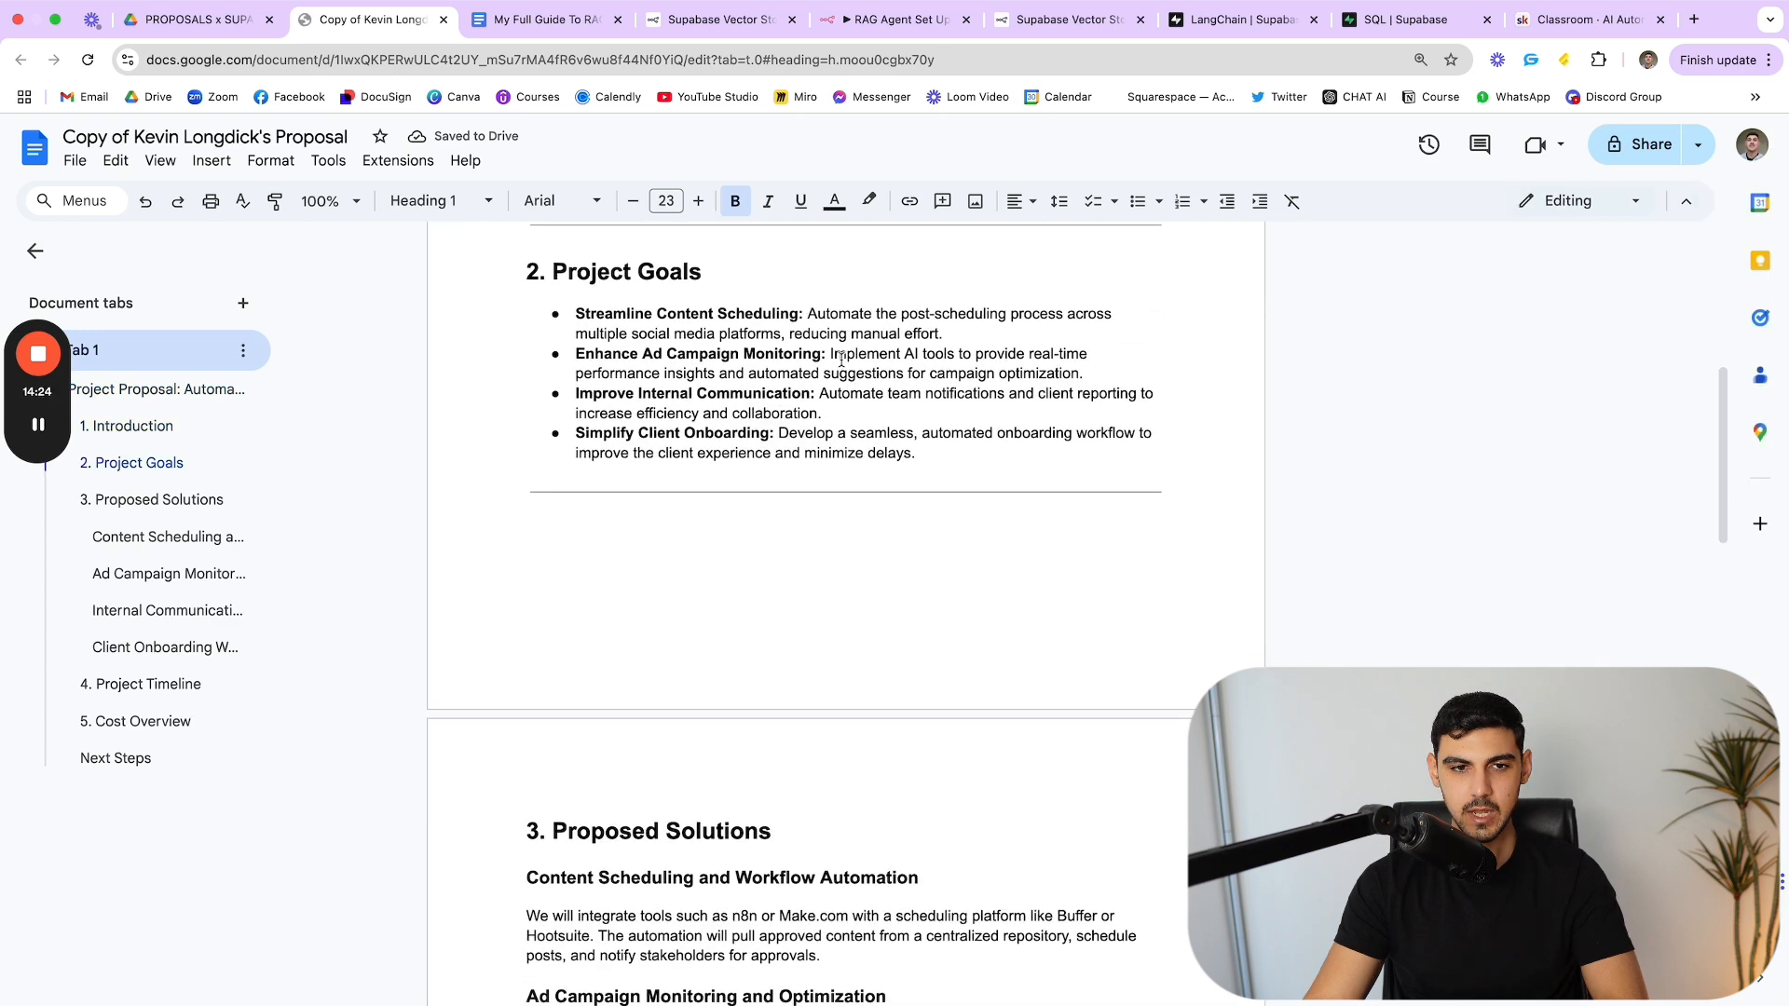
scroll(827, 410, "down", 6)
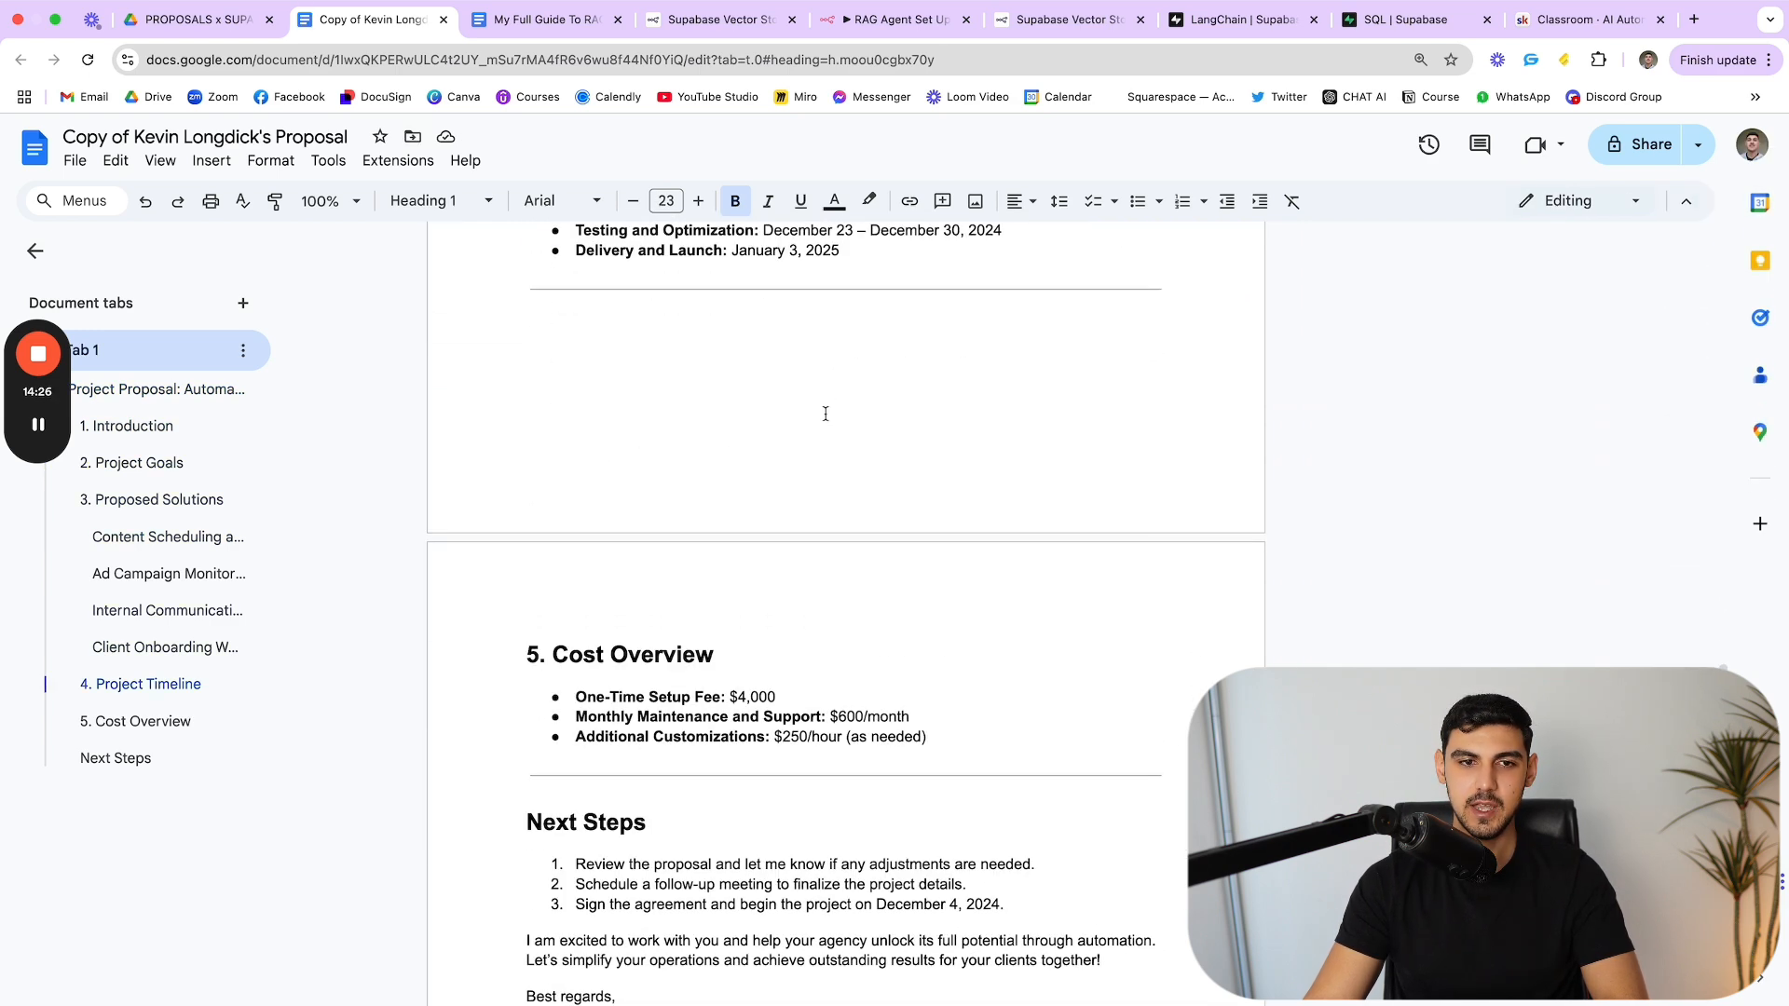
scroll(652, 447, "up", 1)
left_click_drag(544, 475, 483, 458)
left_click(990, 548)
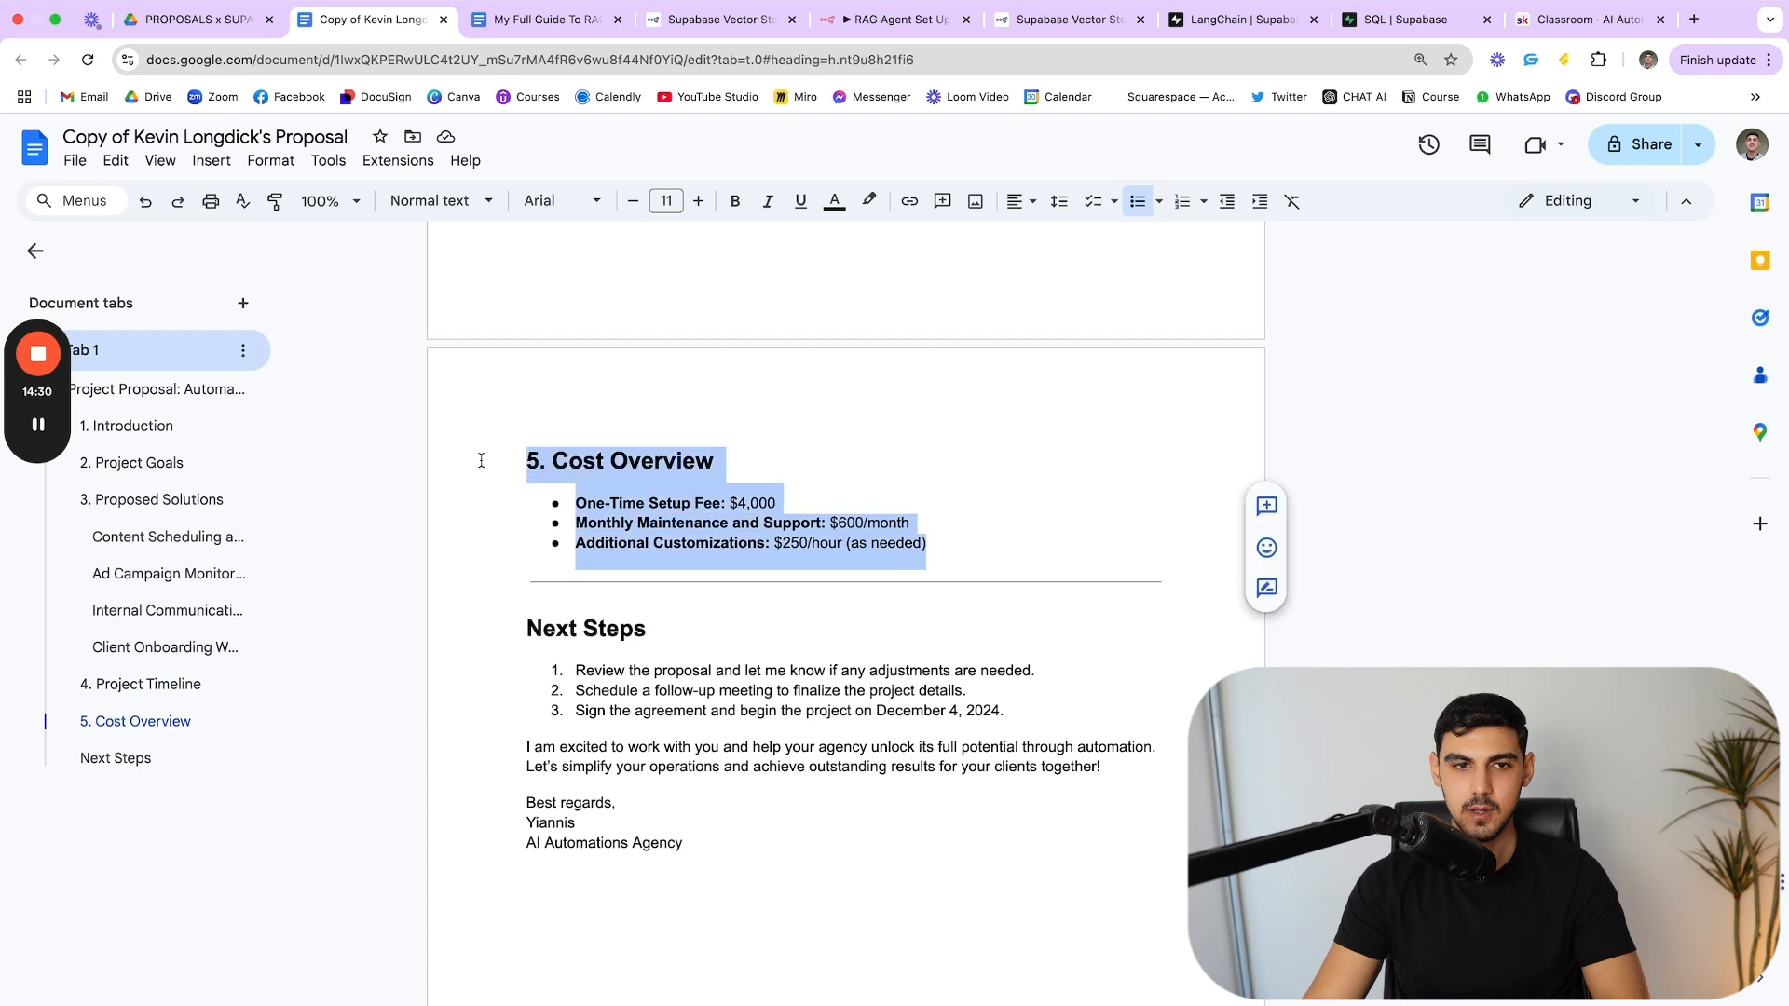
scroll(958, 710, "up", 3)
scroll(959, 710, "up", 3)
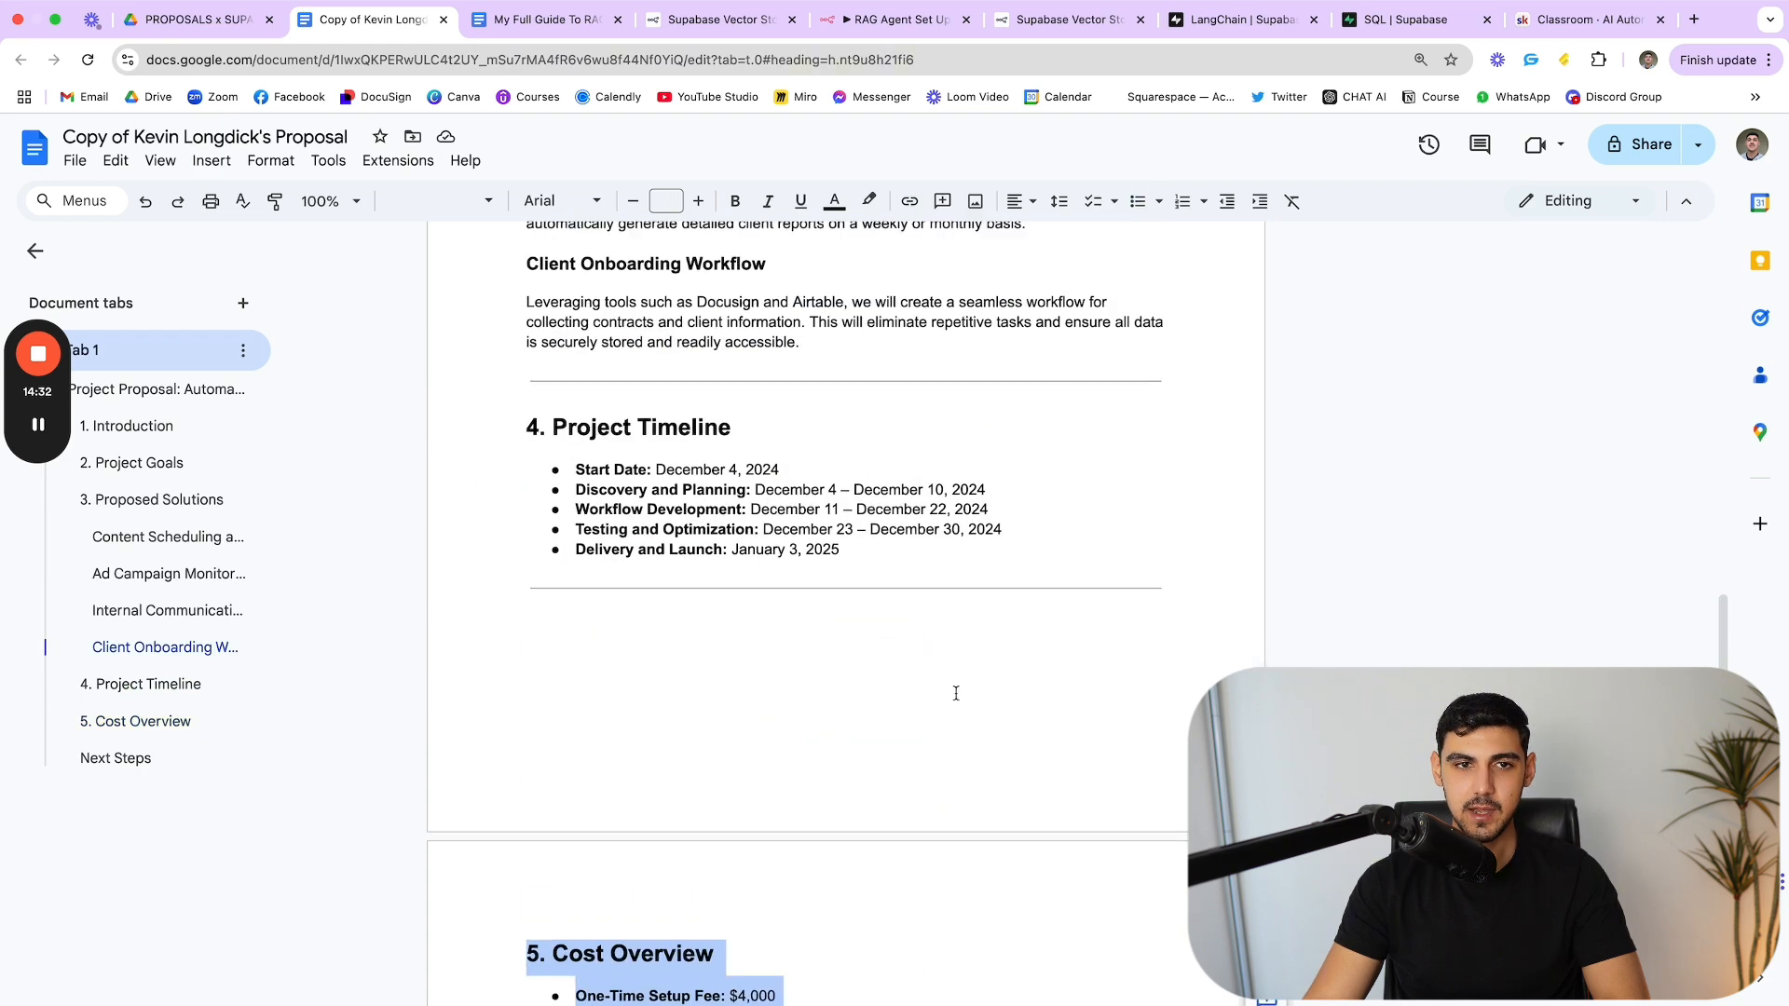
Step: Return to the n8n RAG agent workflow and ask in its chat "What is this project timeline ?"
left_click(910, 22)
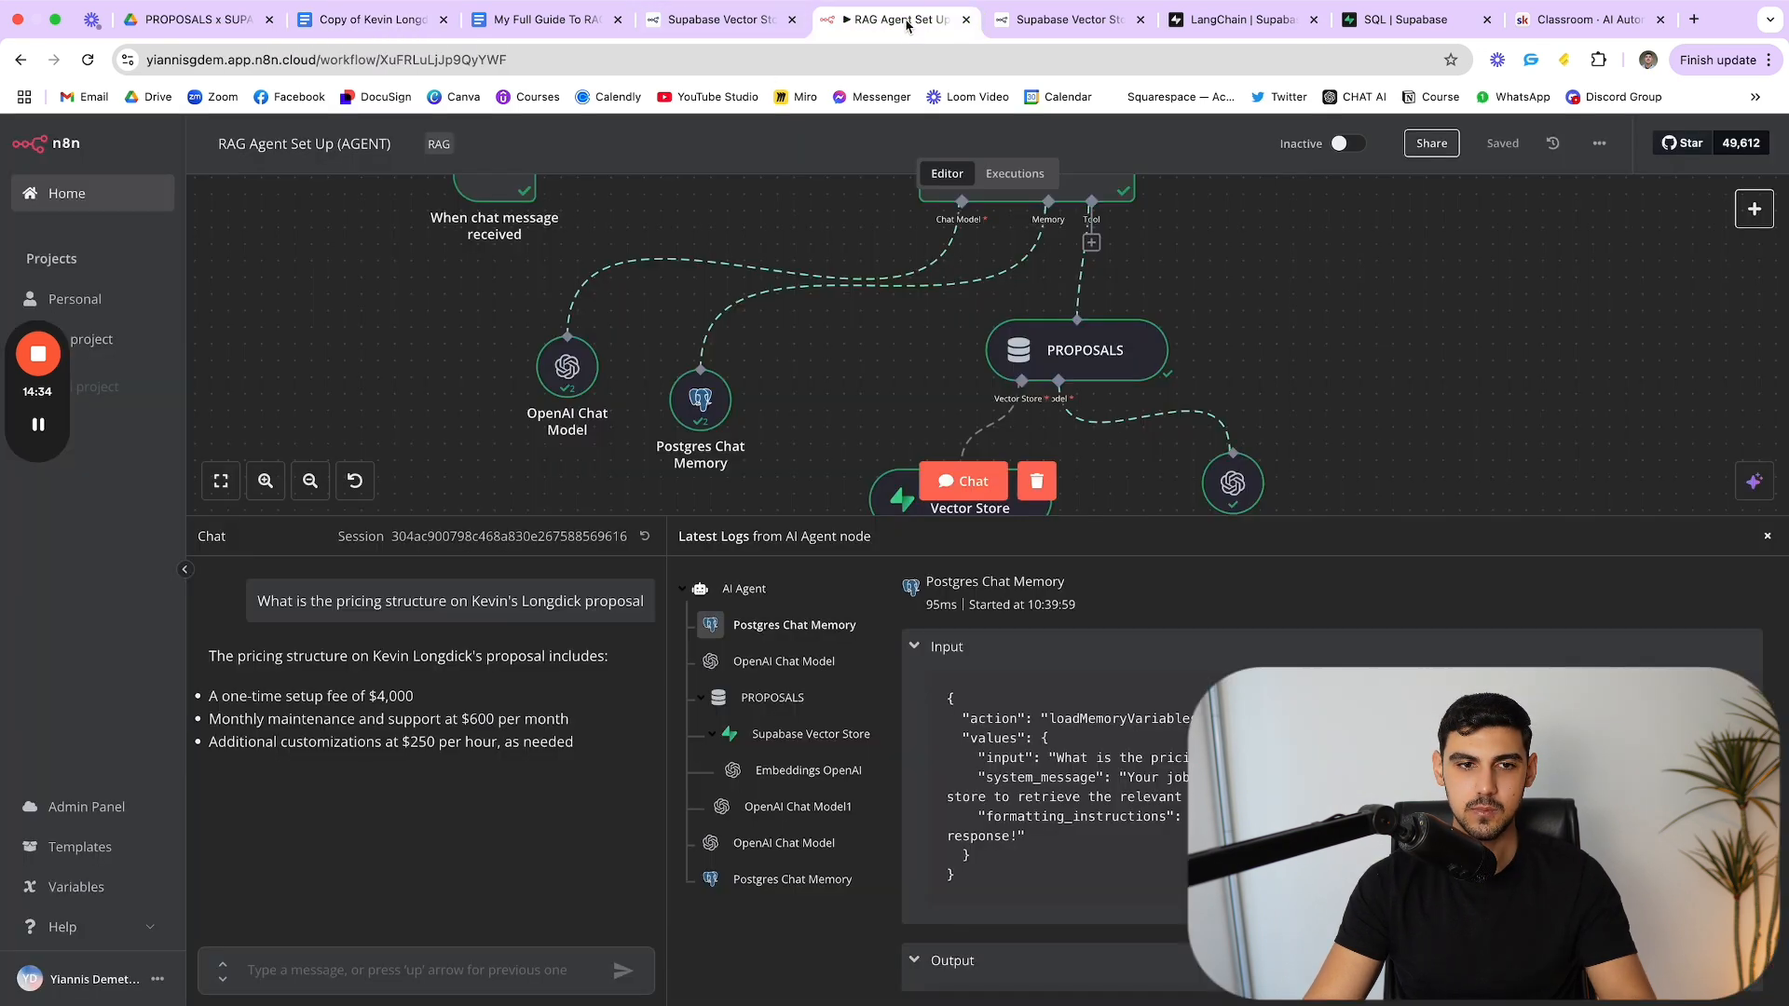
type("What is the")
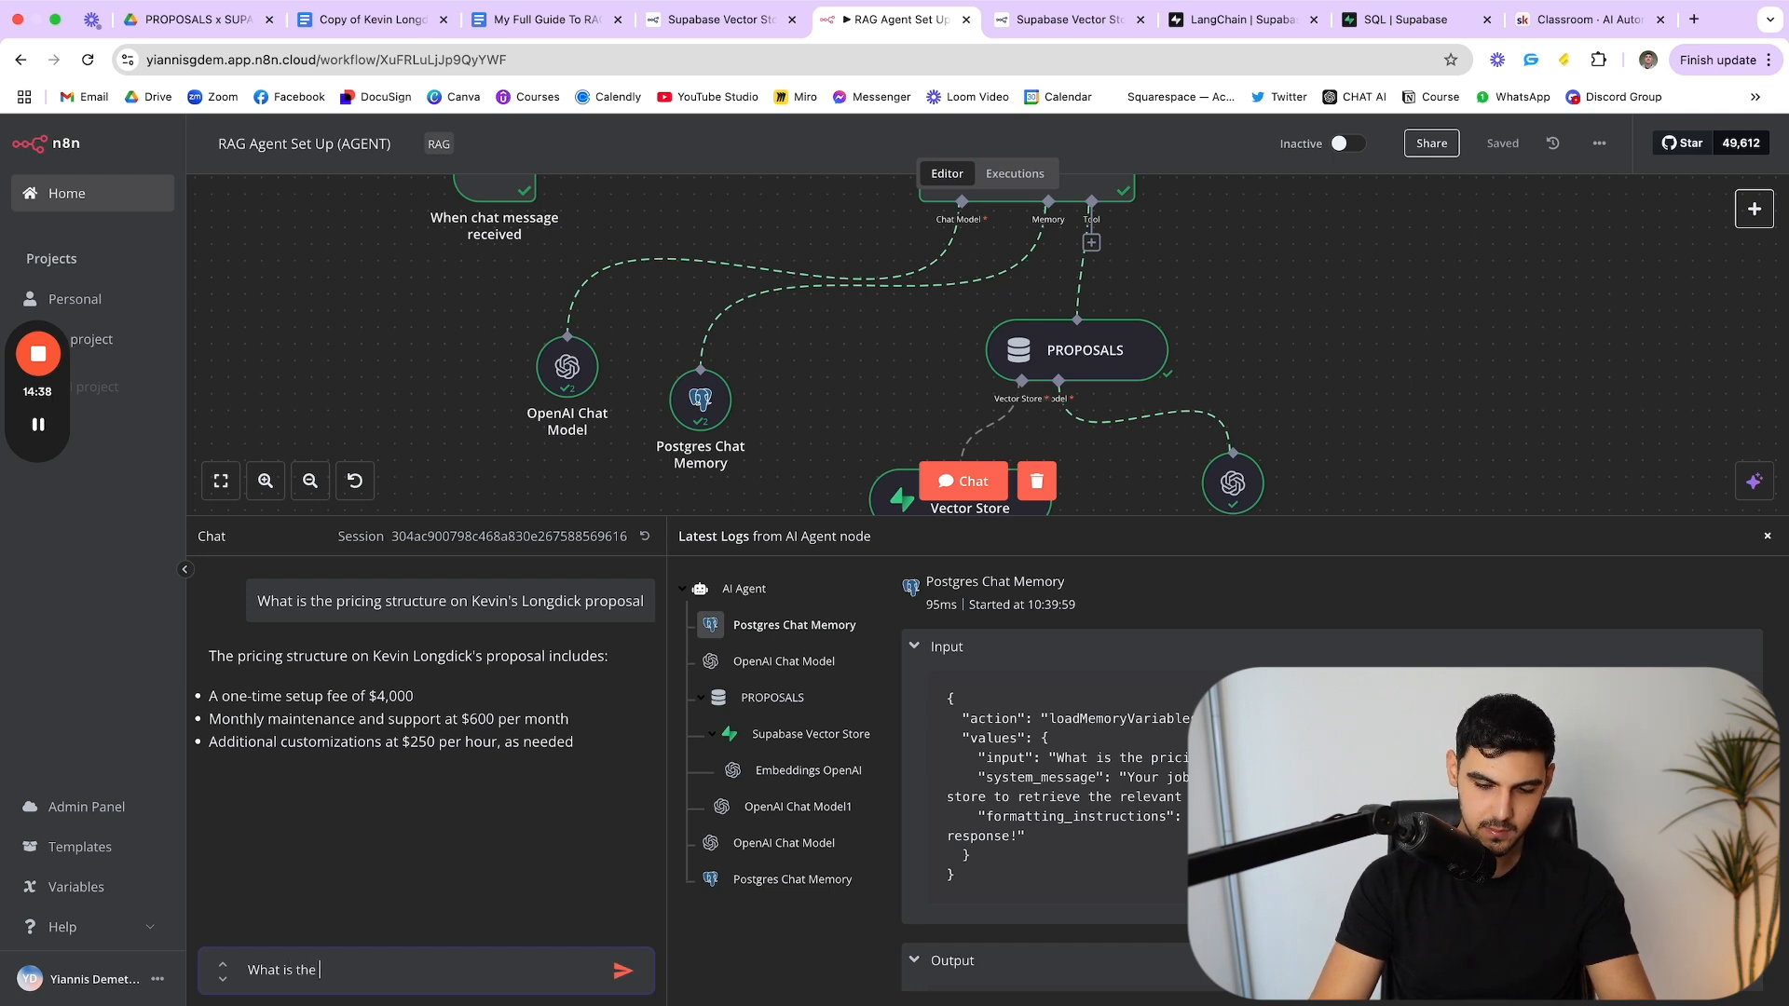
type(" project timeline")
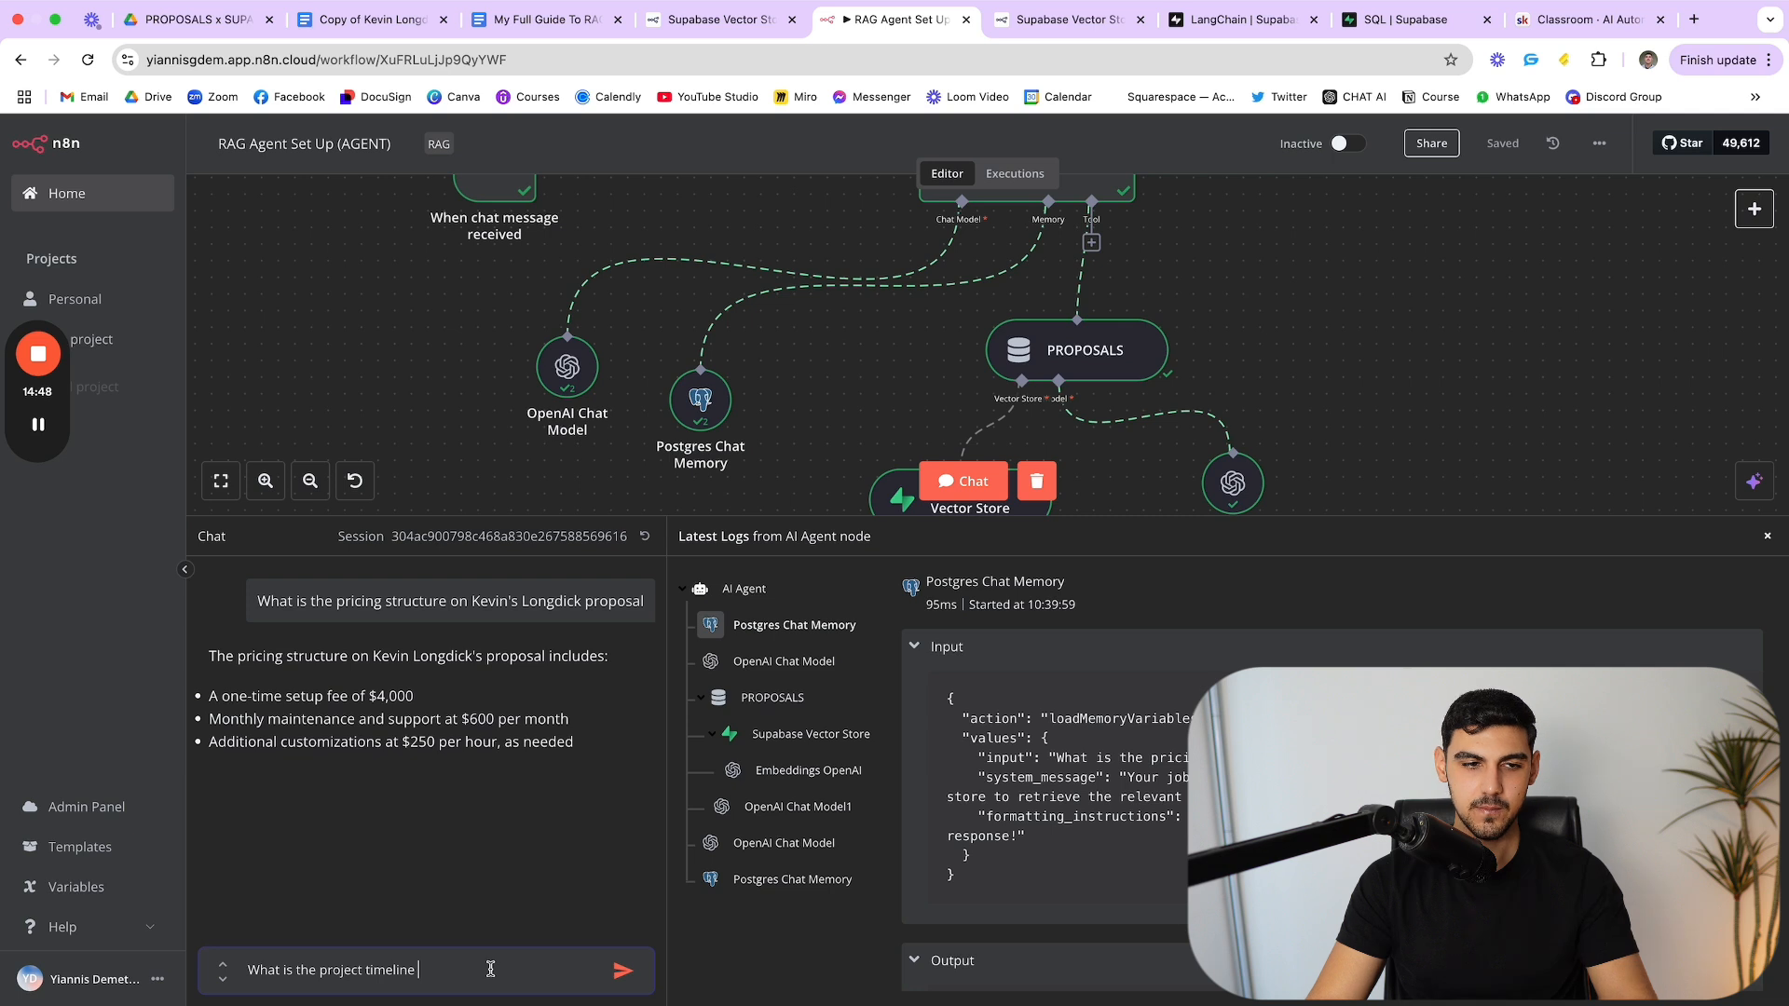
left_click(313, 972)
key("BackSpace")
type("is")
left_click(422, 965)
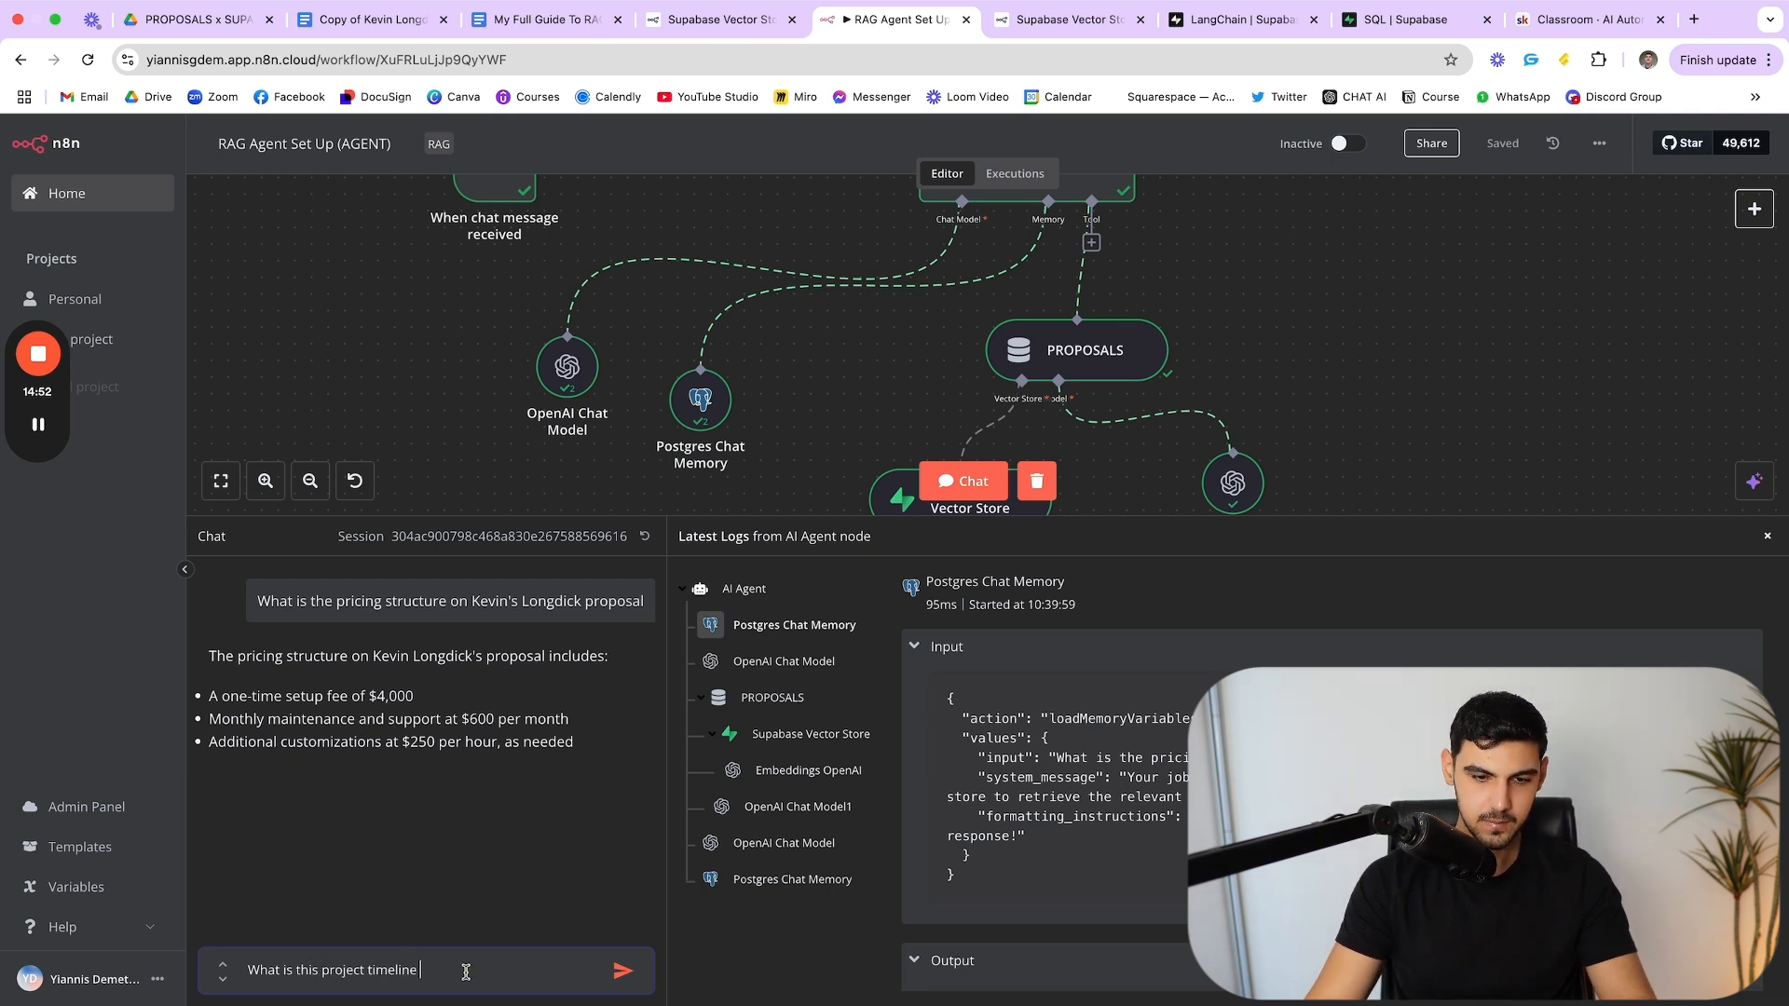
key("Return")
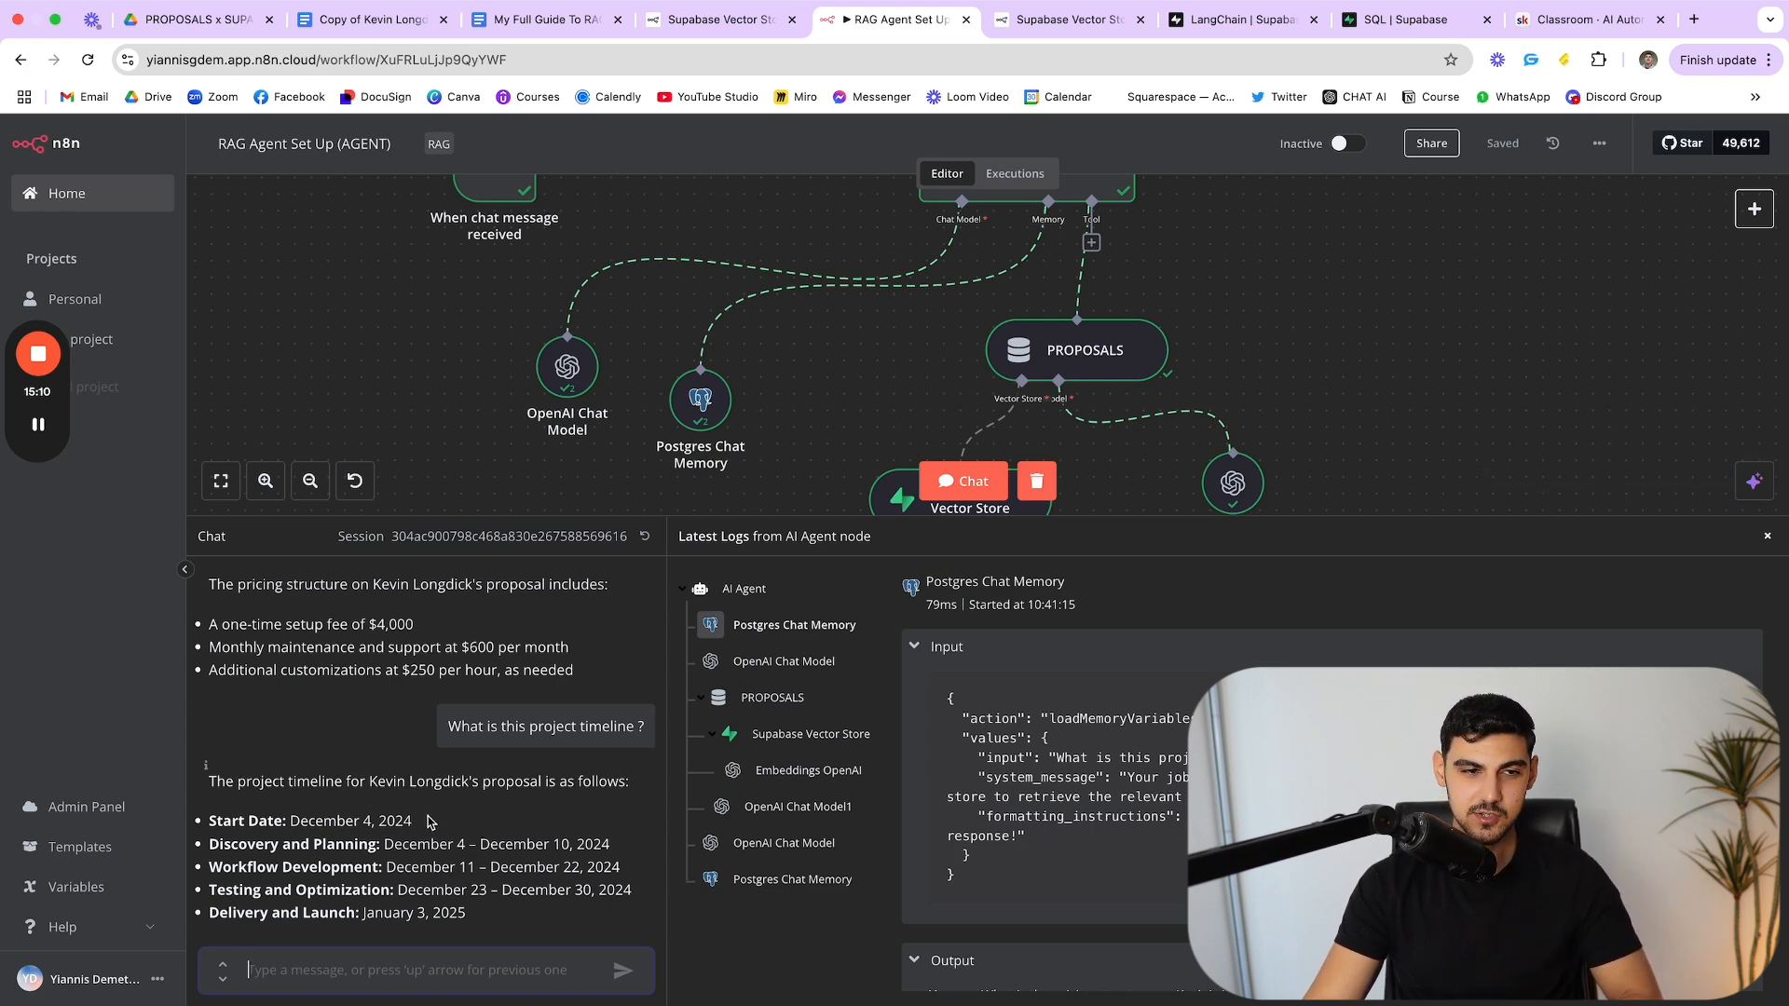
Step: Compare the timeline dates in the agent's reply with the Project Timeline section of the client's proposal in Google Docs
left_click_drag(289, 821, 413, 821)
left_click(415, 823)
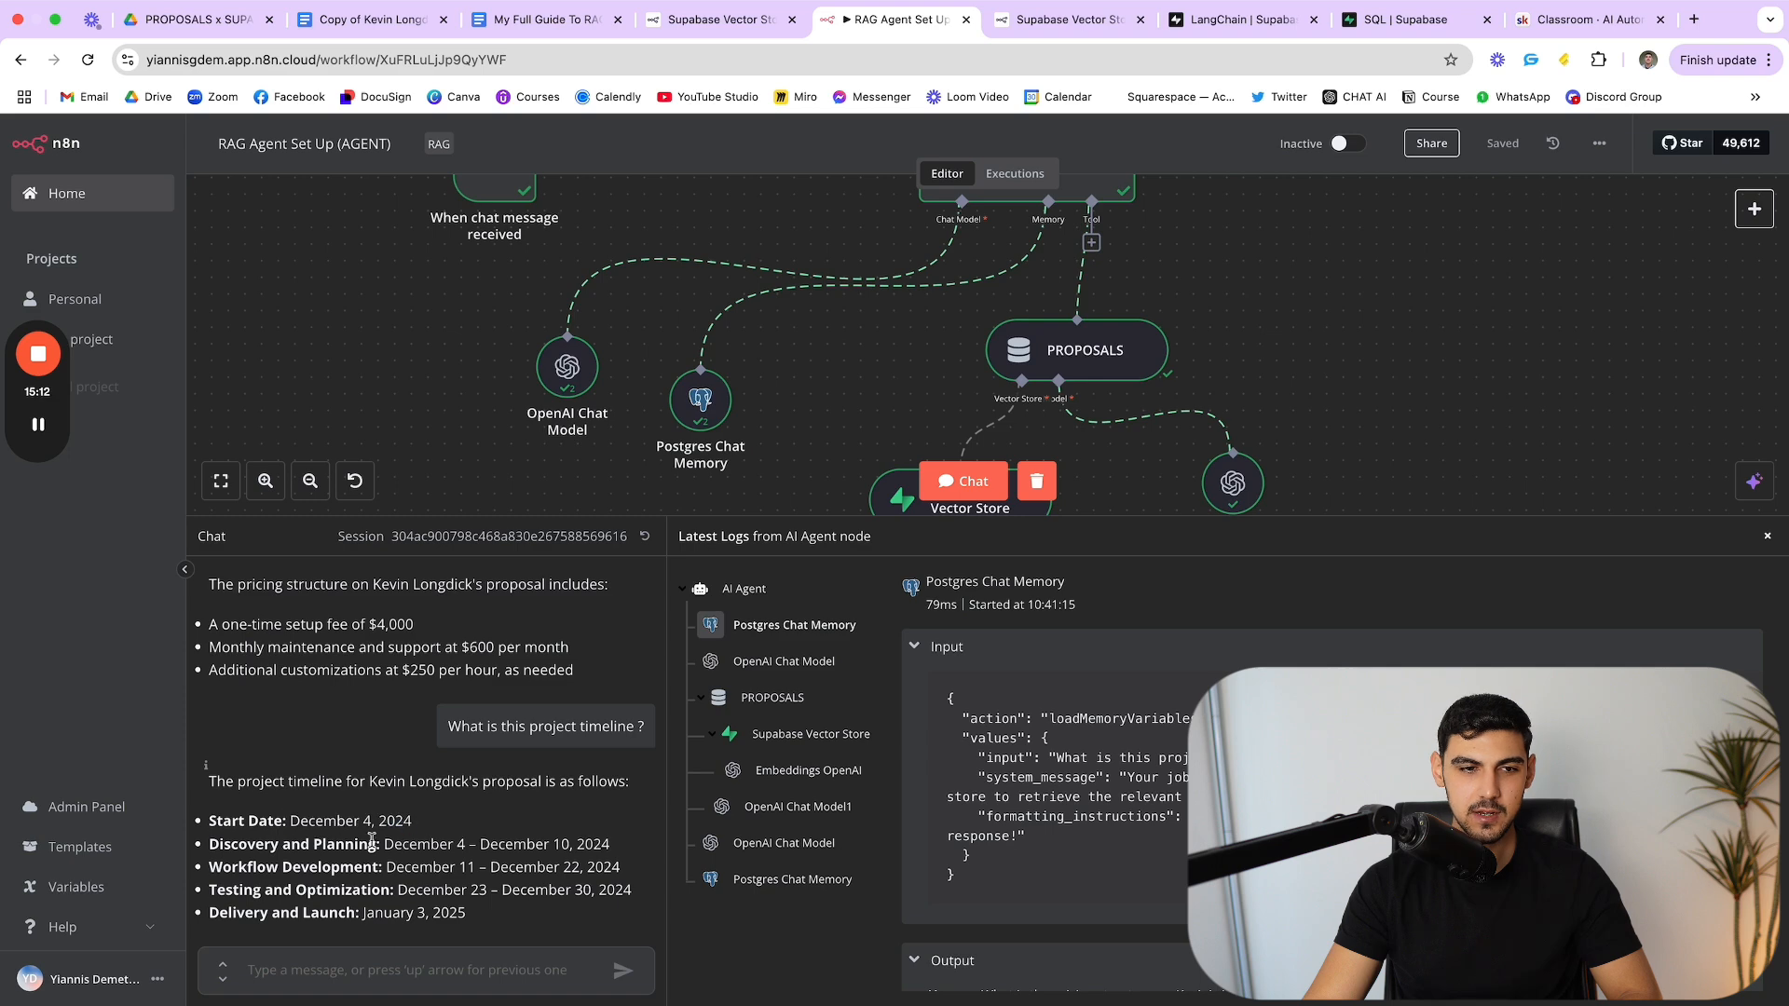
left_click(377, 23)
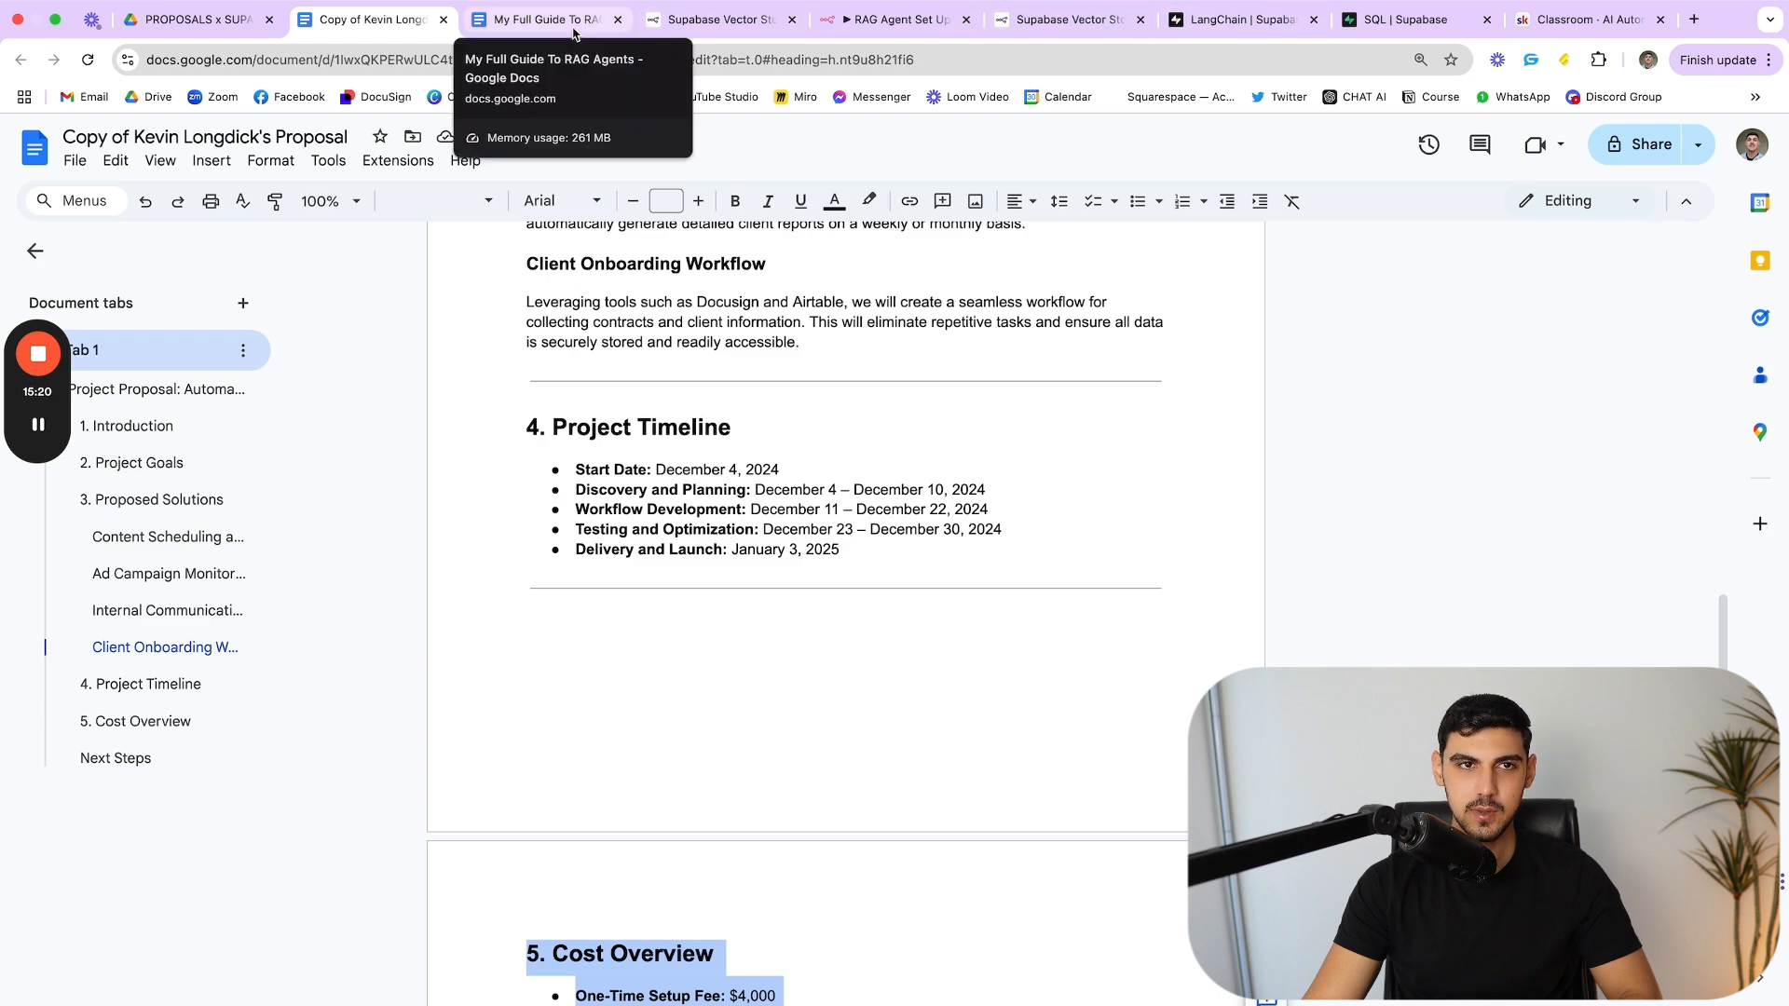
left_click(904, 20)
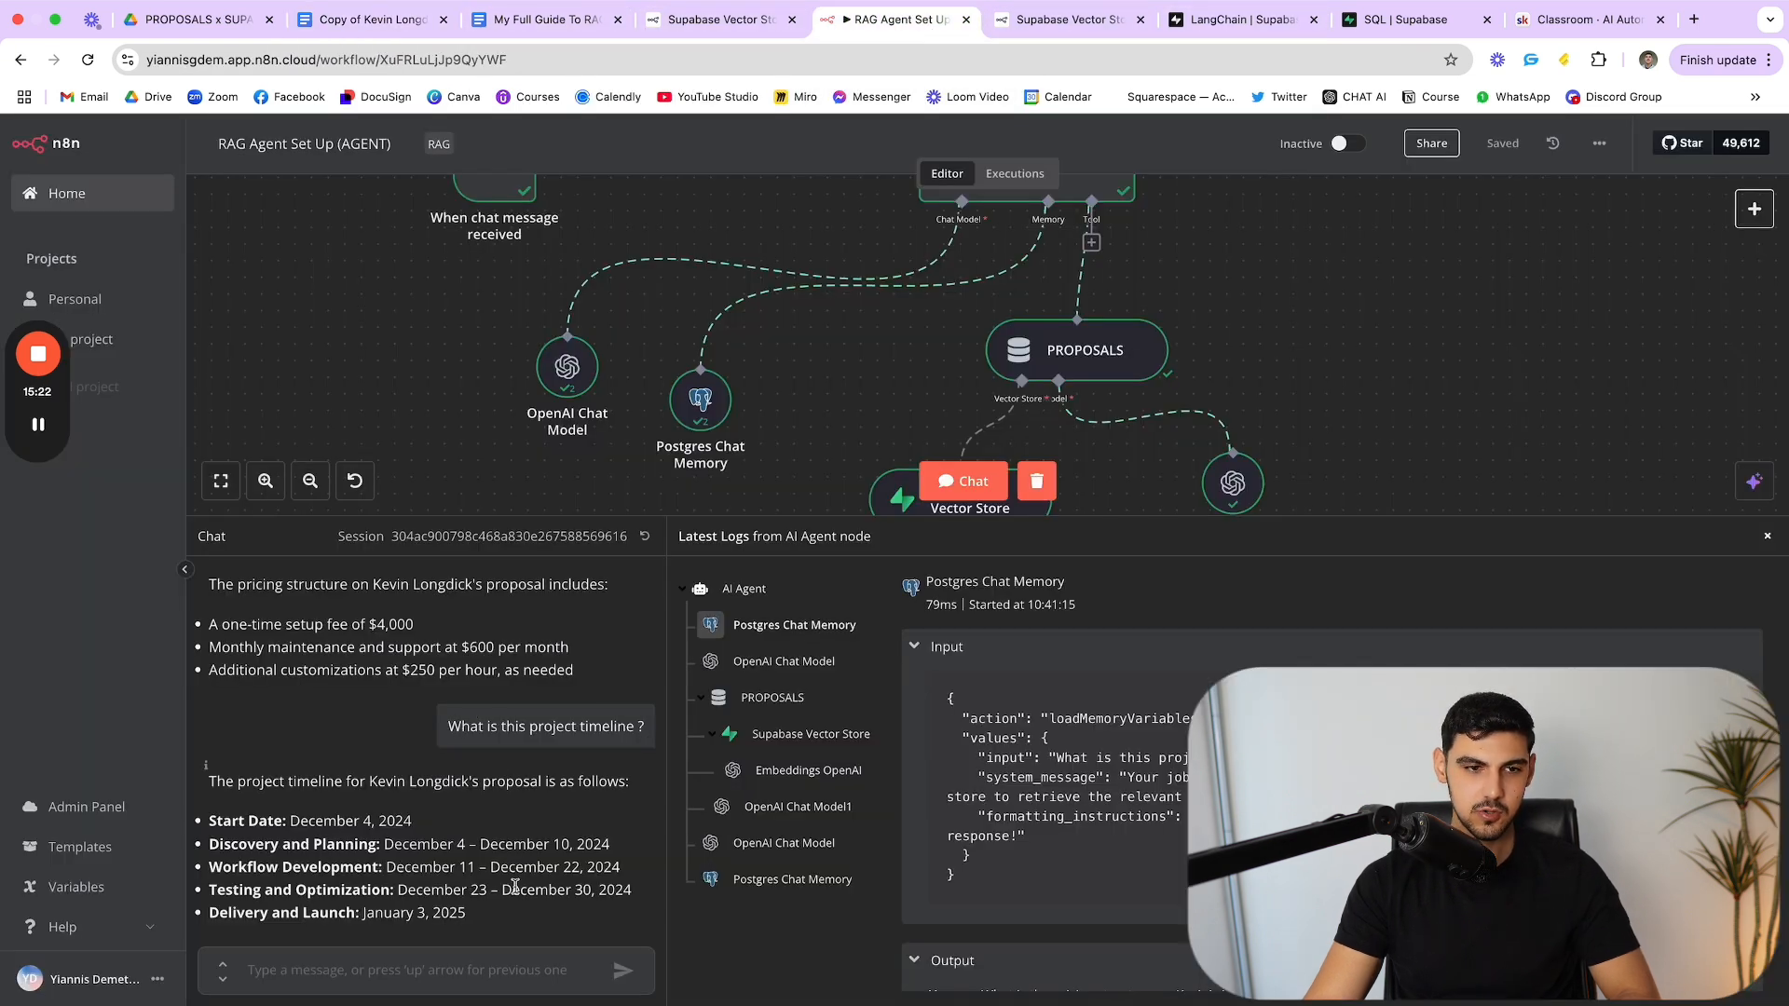
left_click(377, 20)
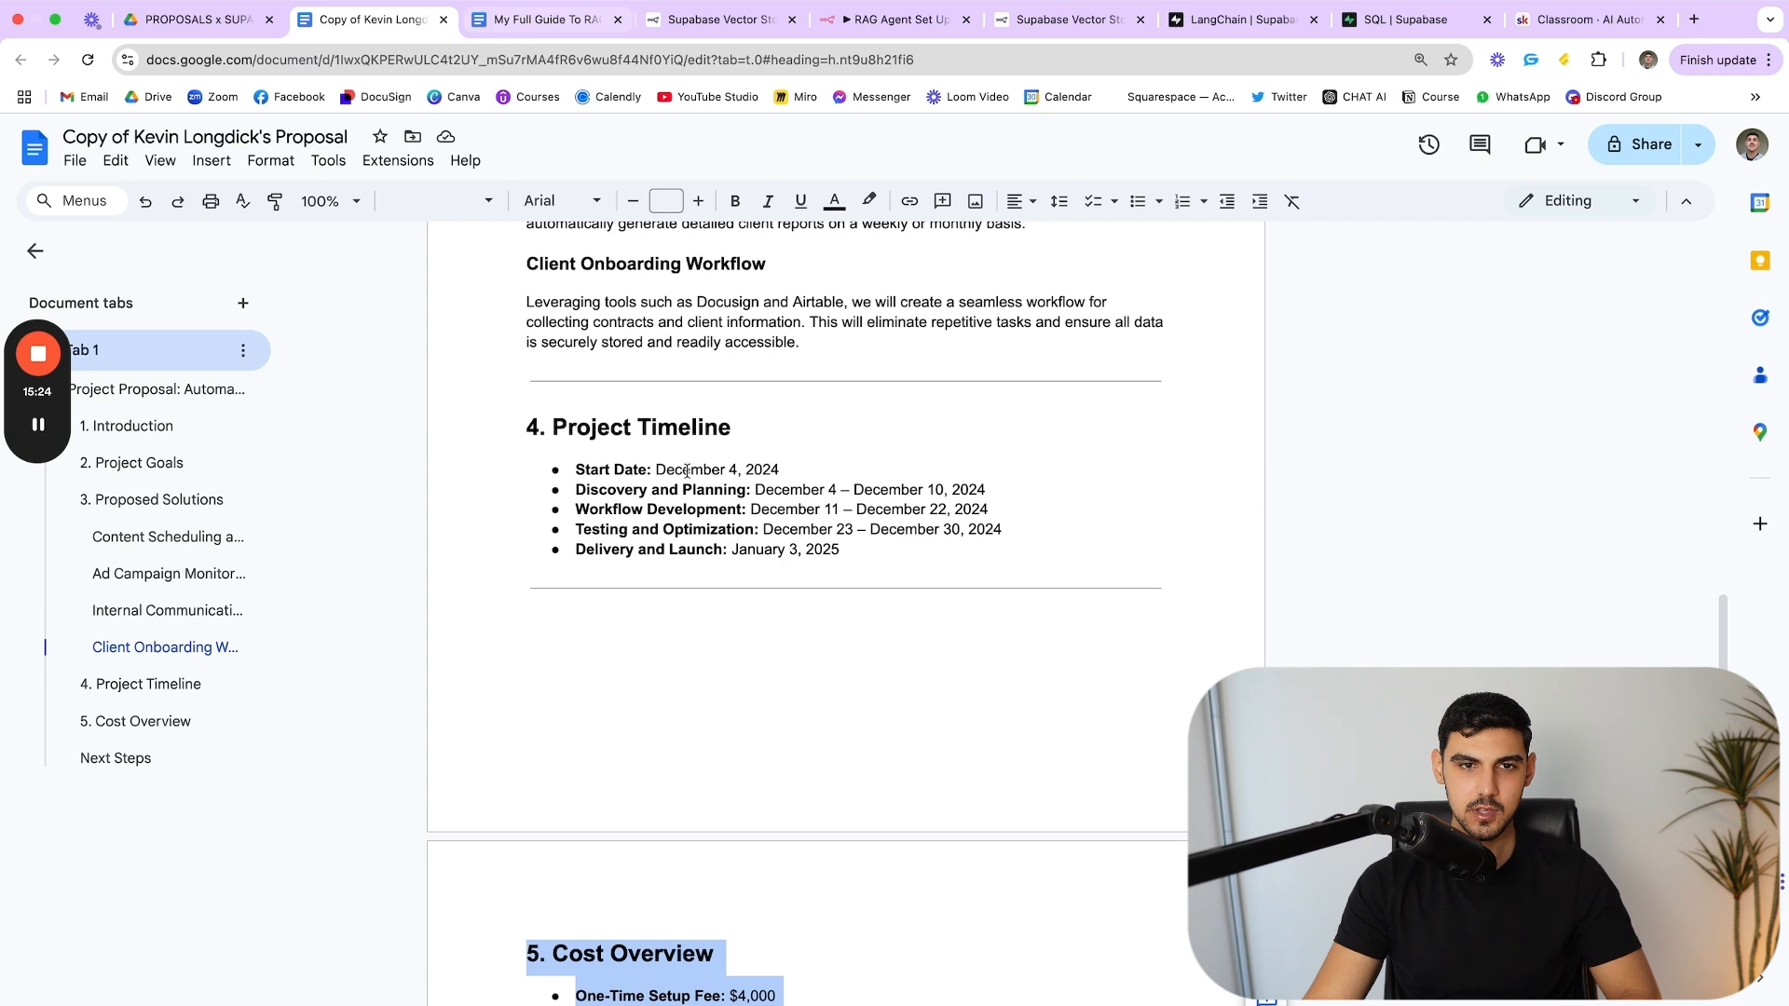
left_click_drag(866, 557, 724, 552)
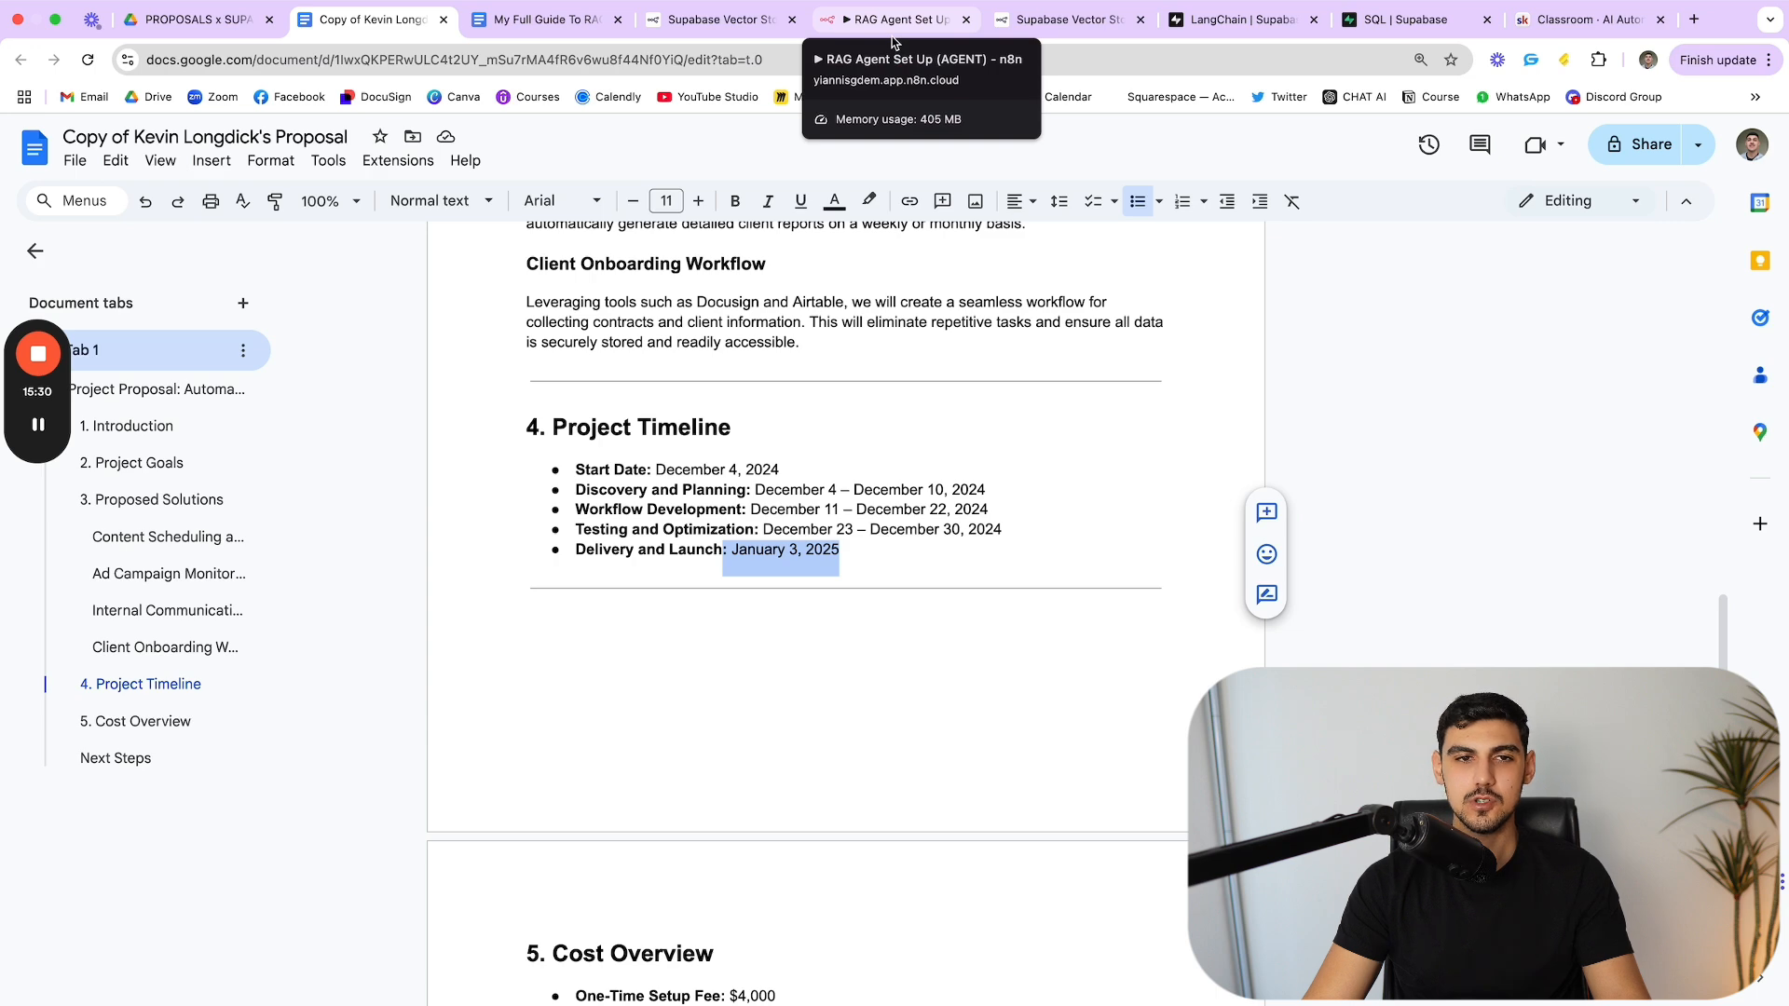
scroll(883, 457, "up", 10)
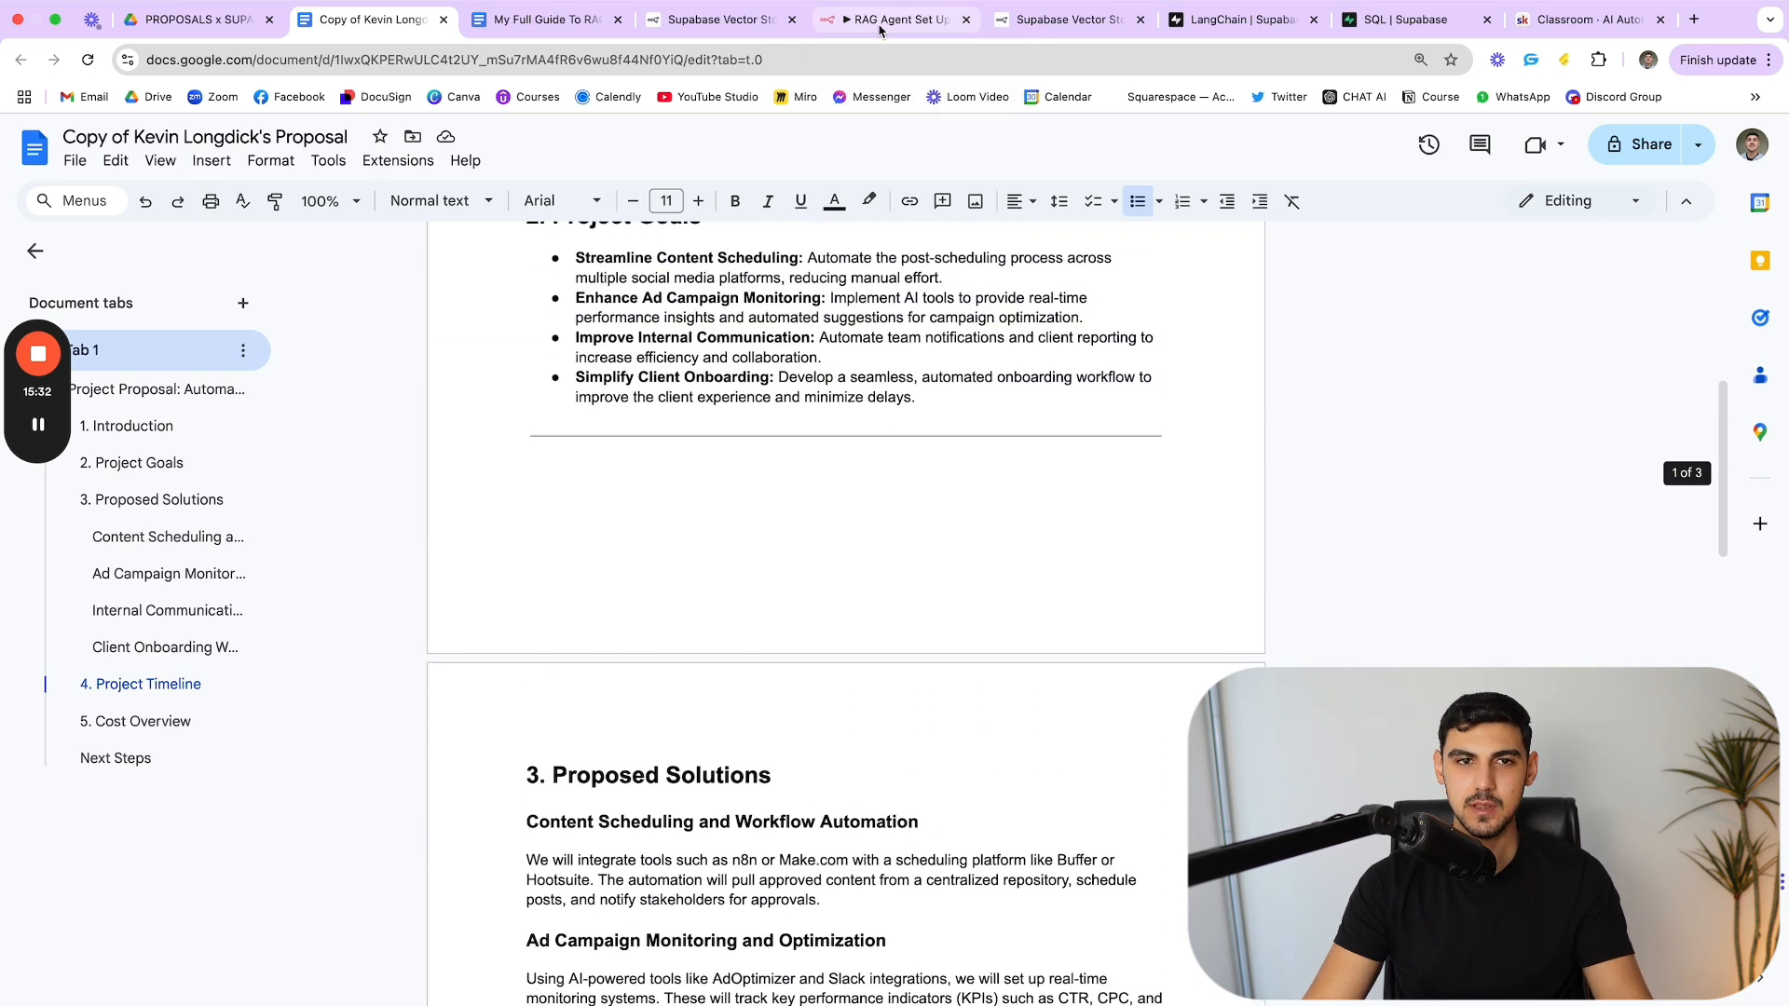
Step: Return to the n8n agent workflow and close its chat and log area
left_click(881, 21)
scroll(1314, 340, "up", 2)
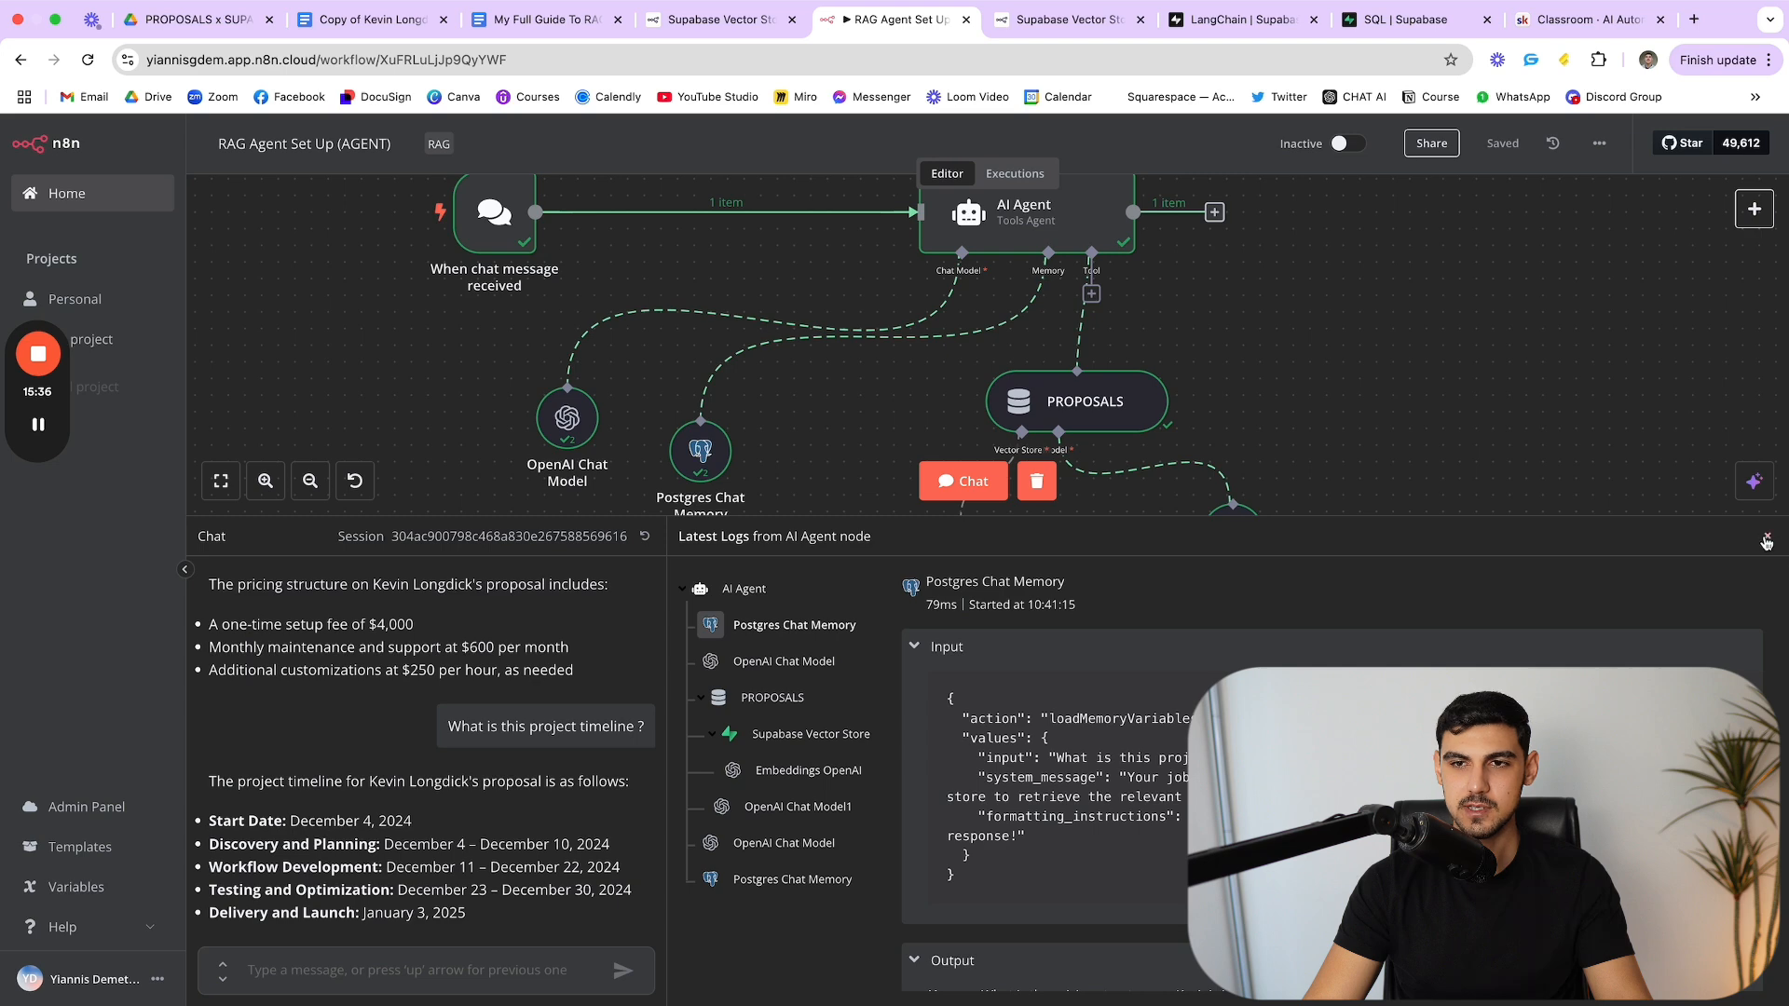
left_click(1765, 541)
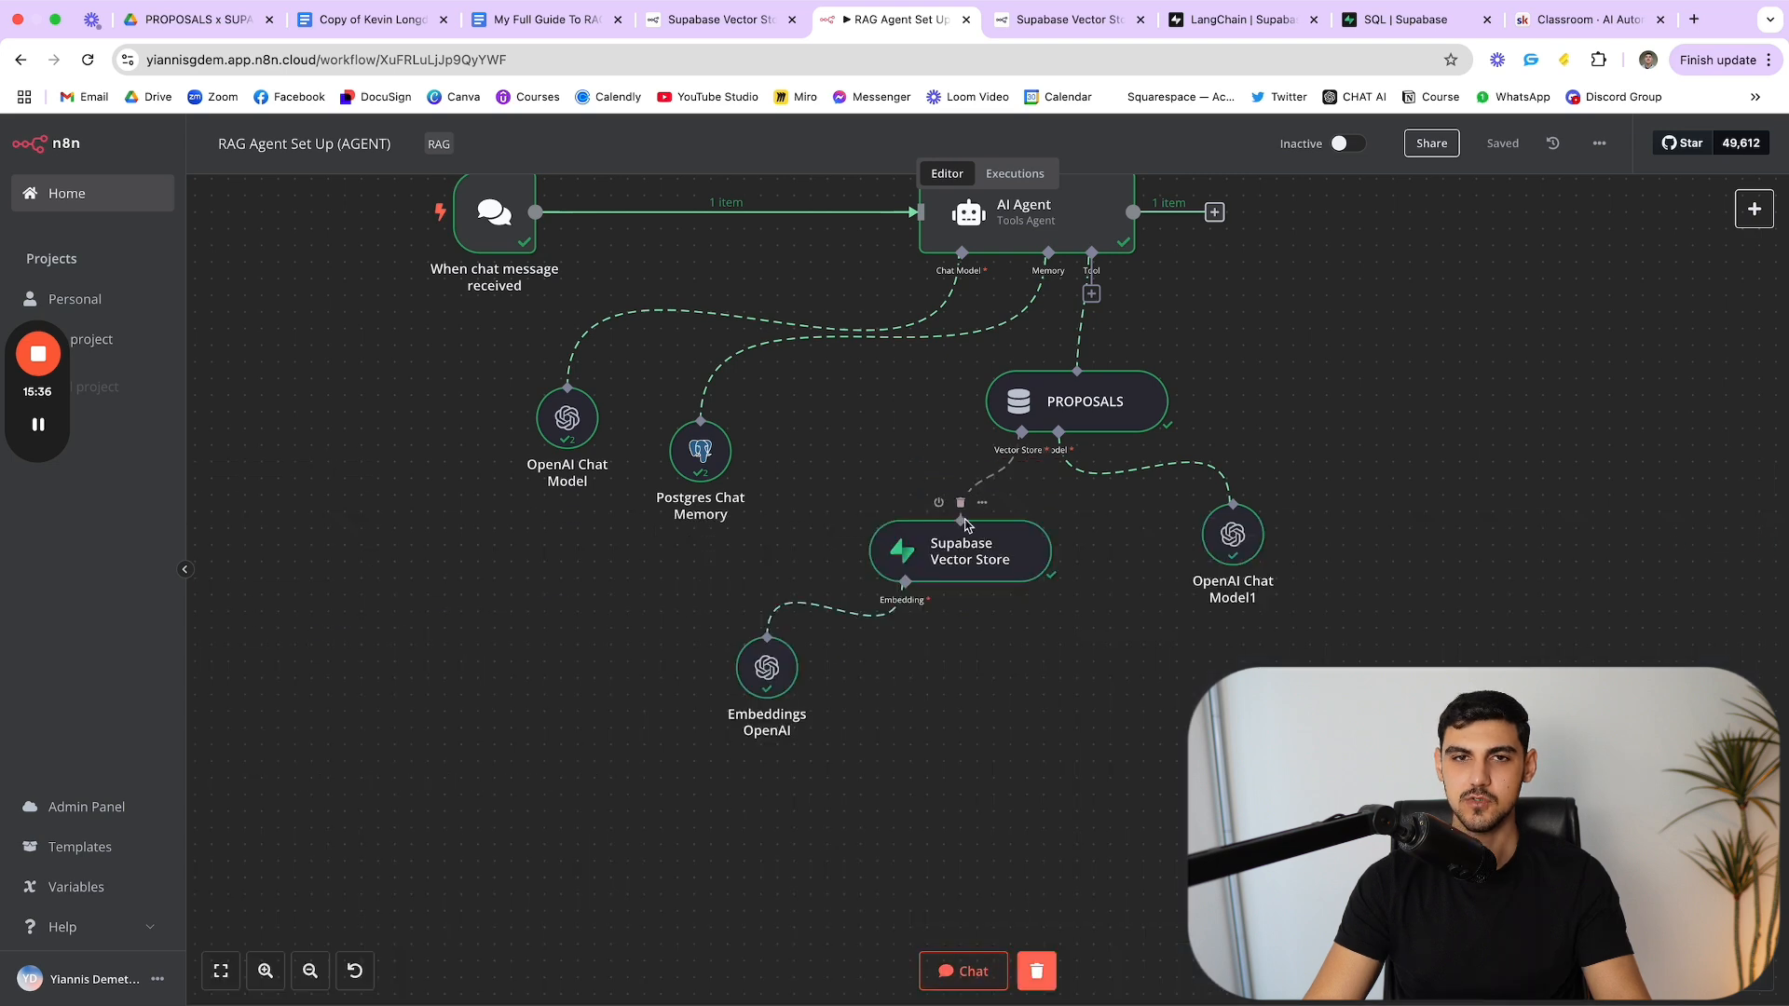
Step: Filter the n8n workflow list by the RAG tag and open the RAG Database Load + Update (Tool) workflow
left_click(91, 197)
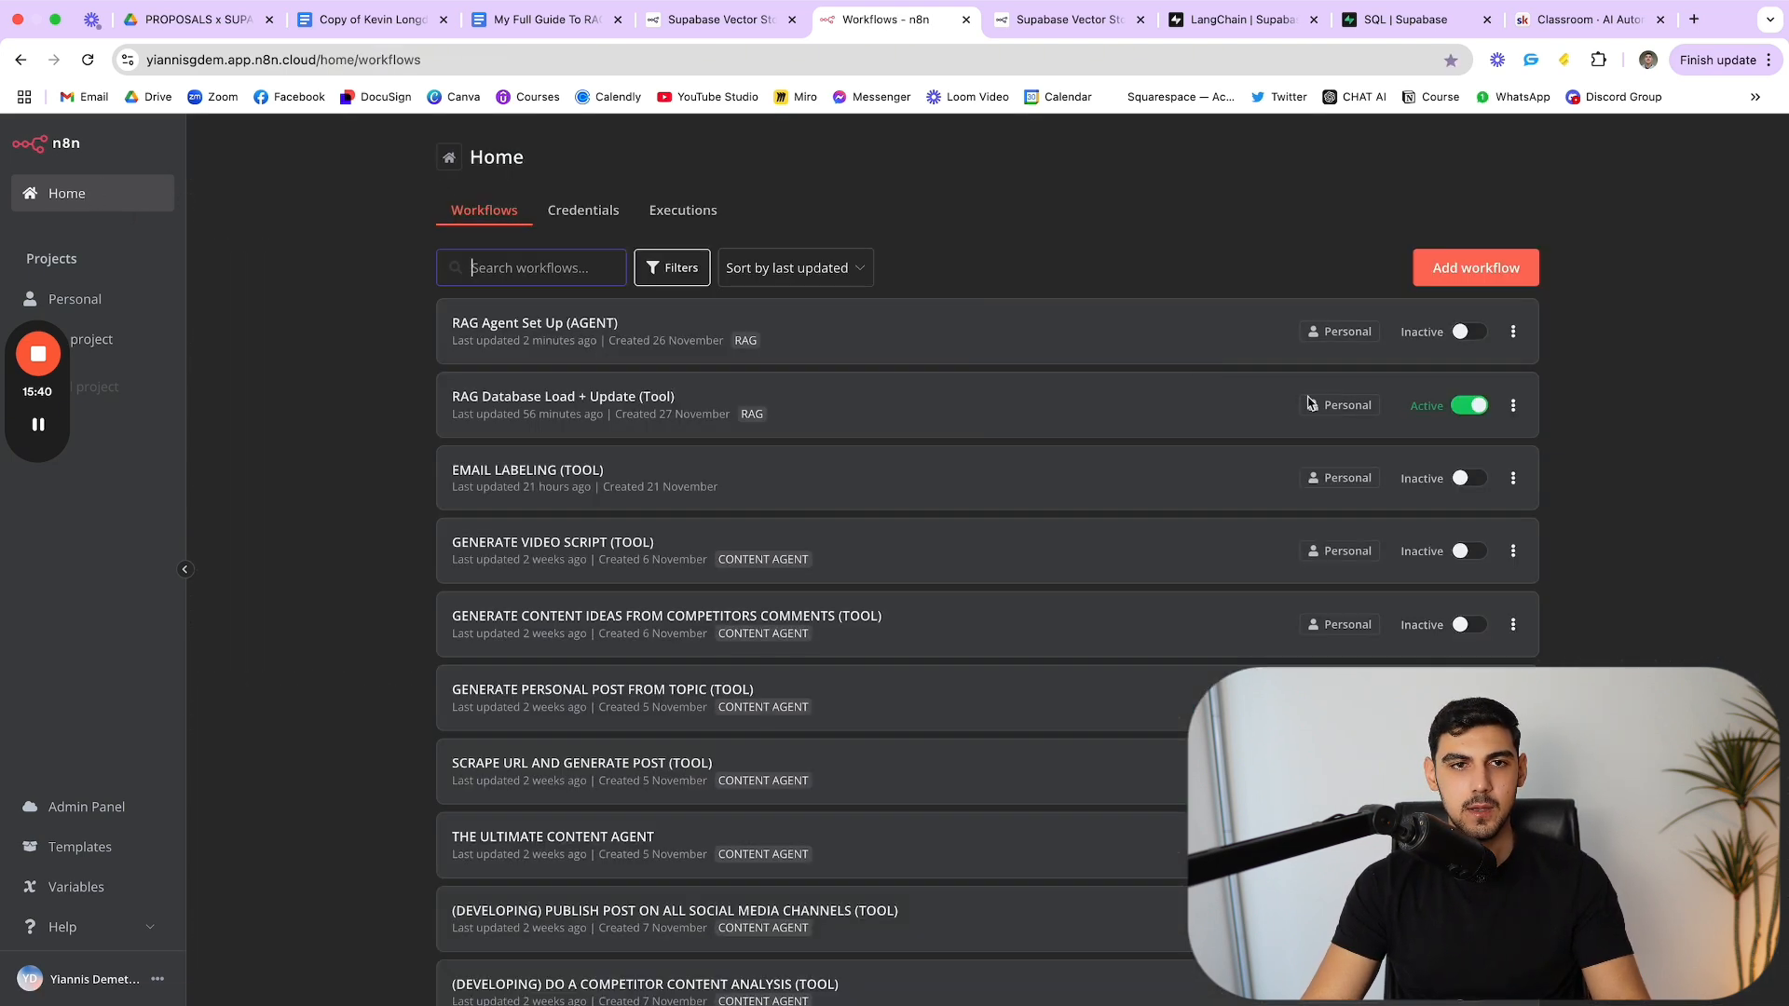
left_click(749, 414)
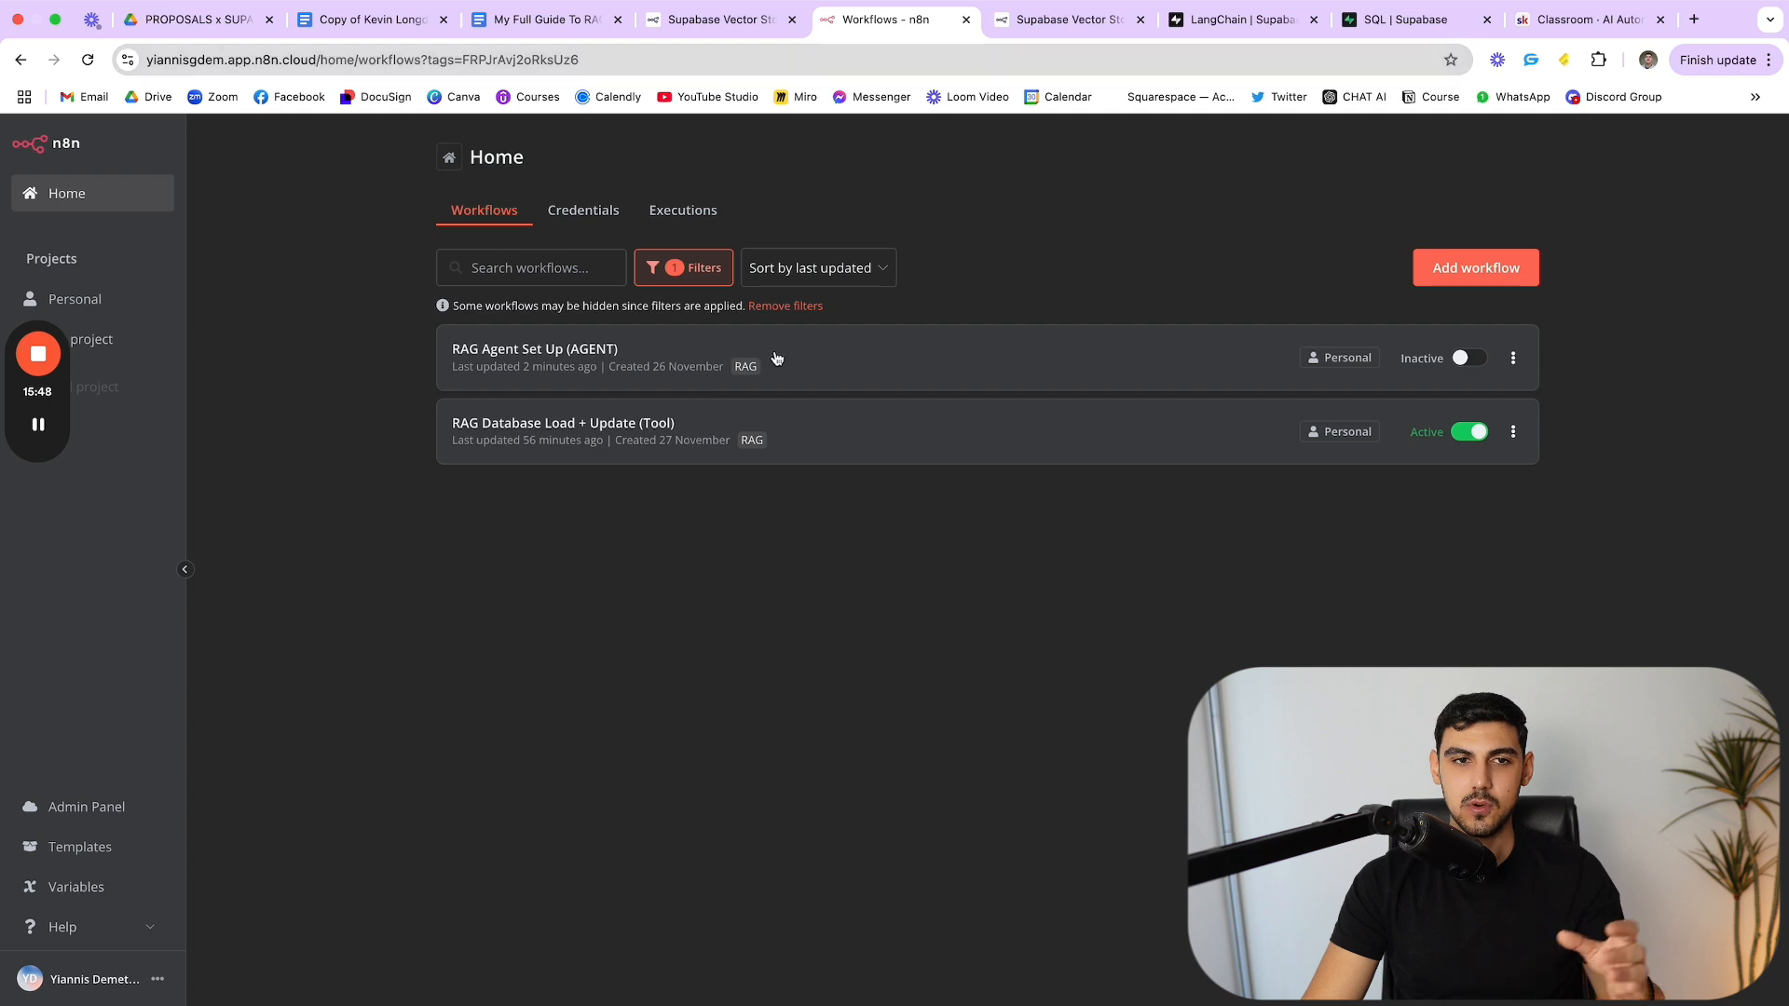
left_click(618, 433)
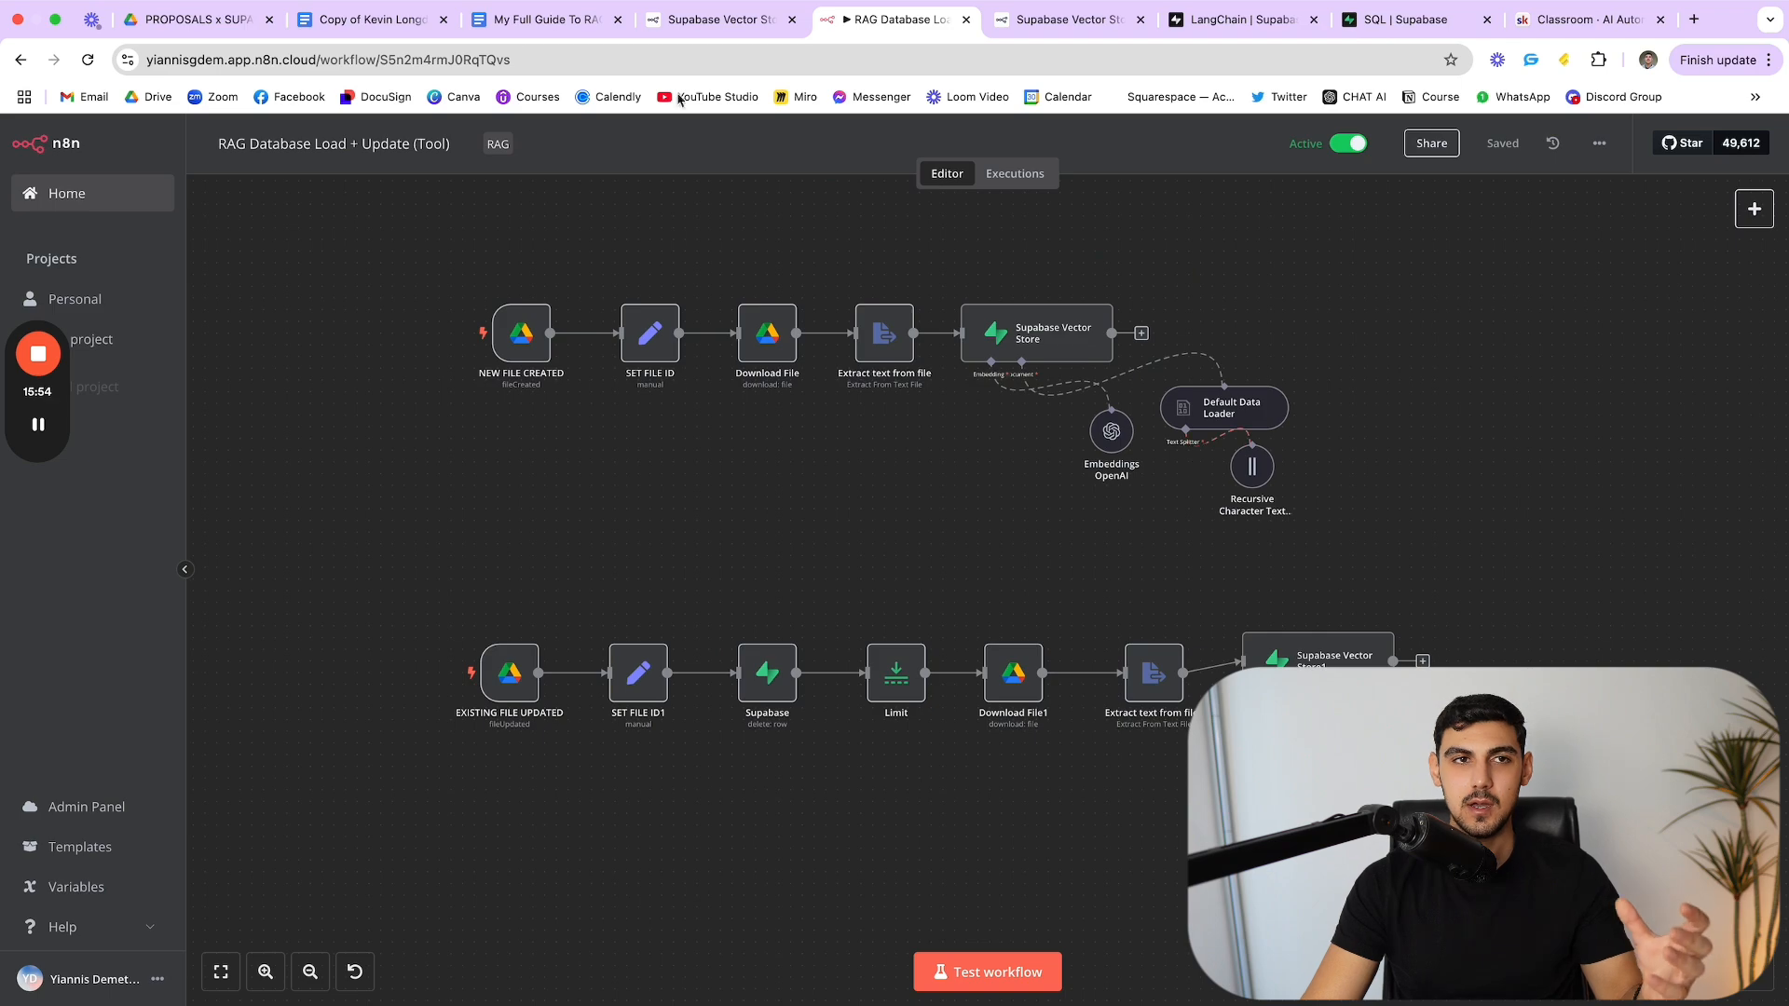
left_click(331, 23)
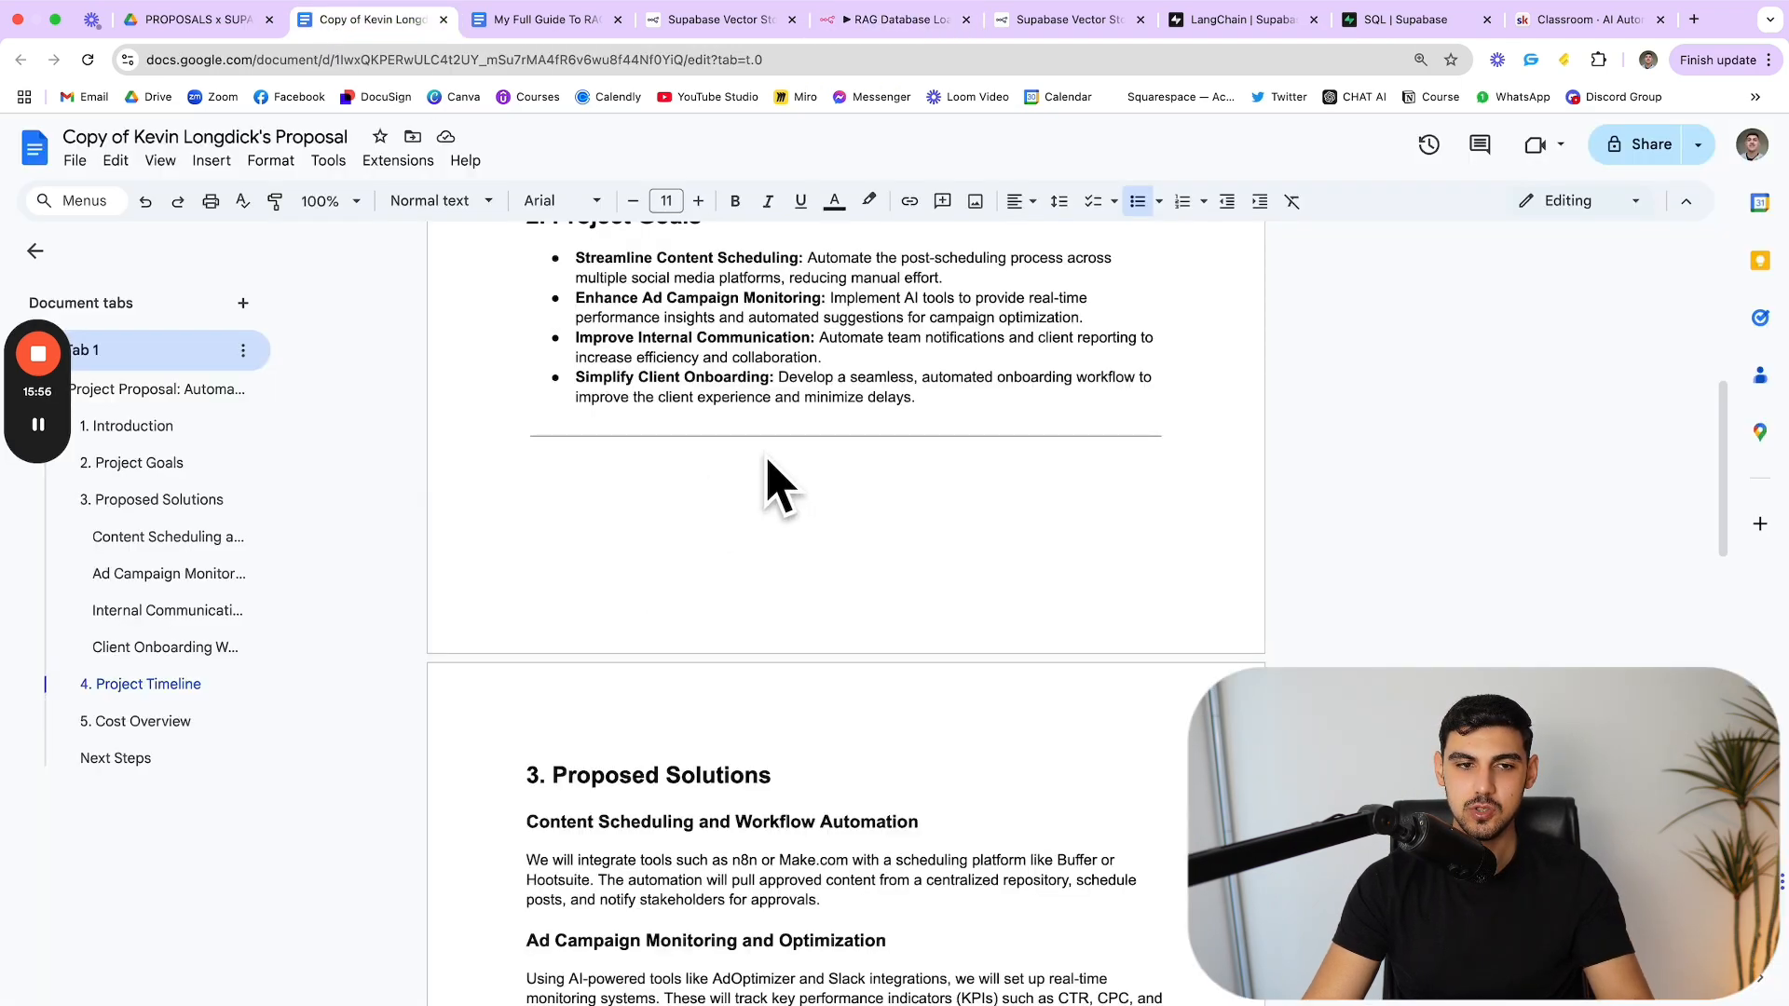
scroll(773, 480, "up", 1)
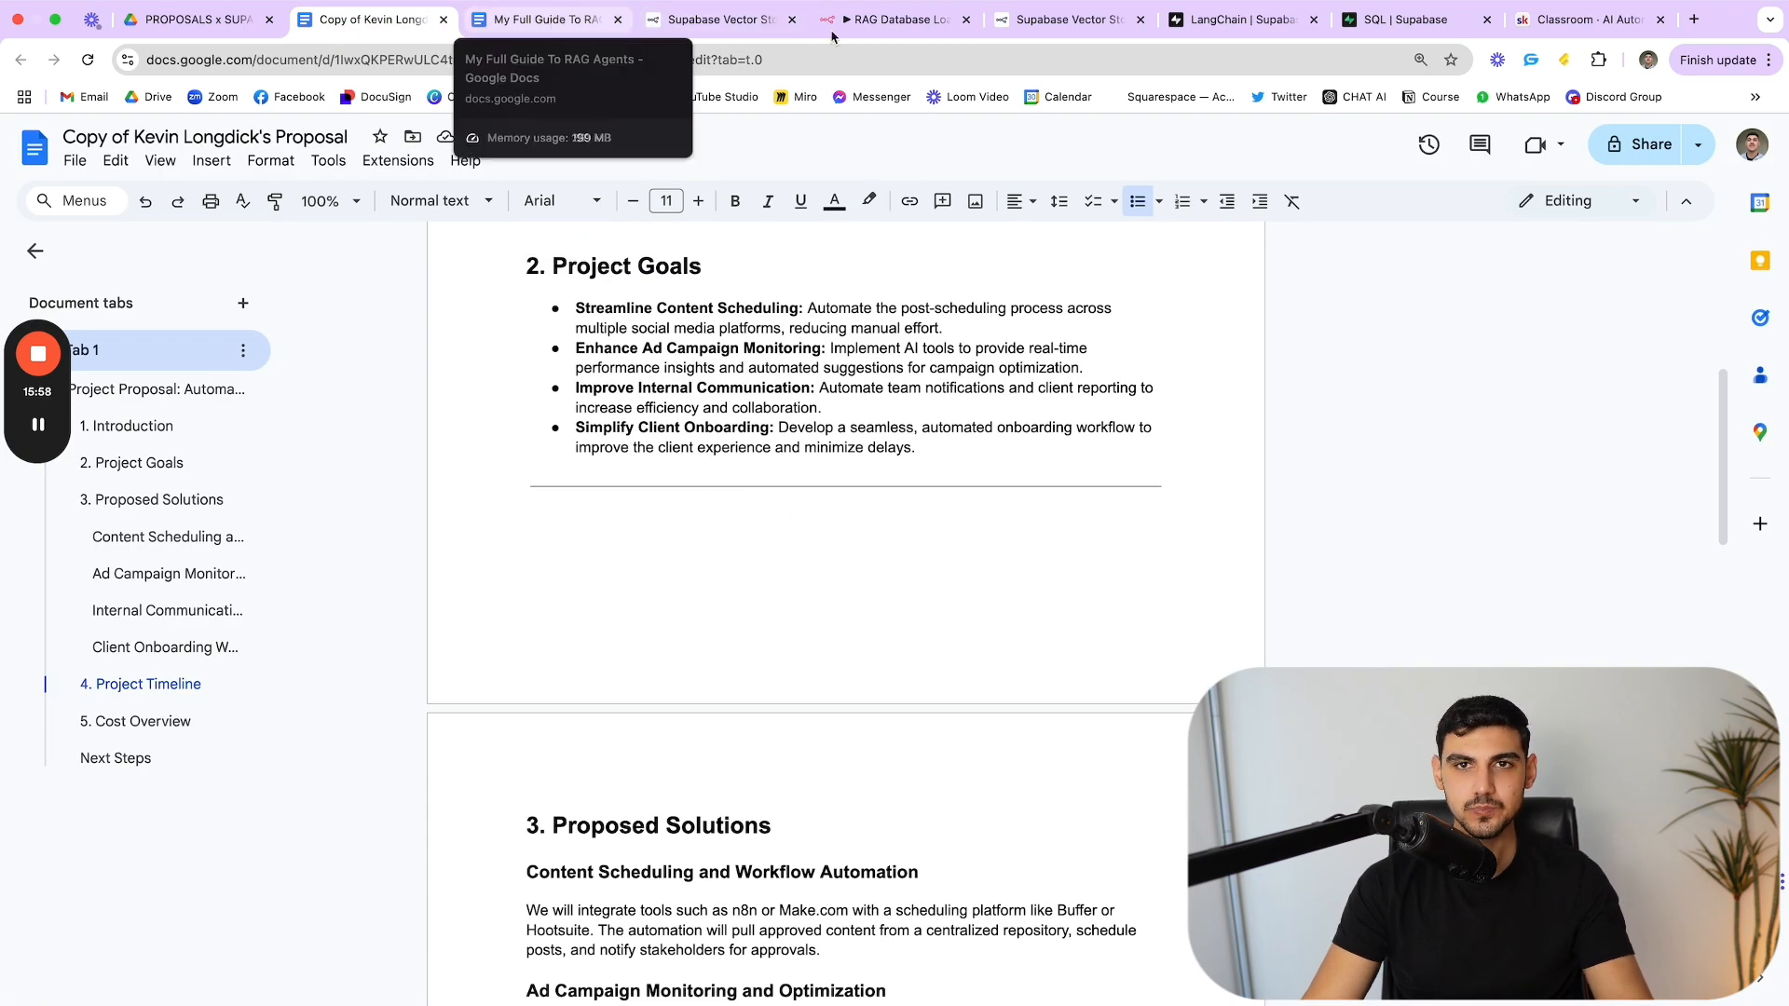
left_click(1225, 19)
left_click(1096, 22)
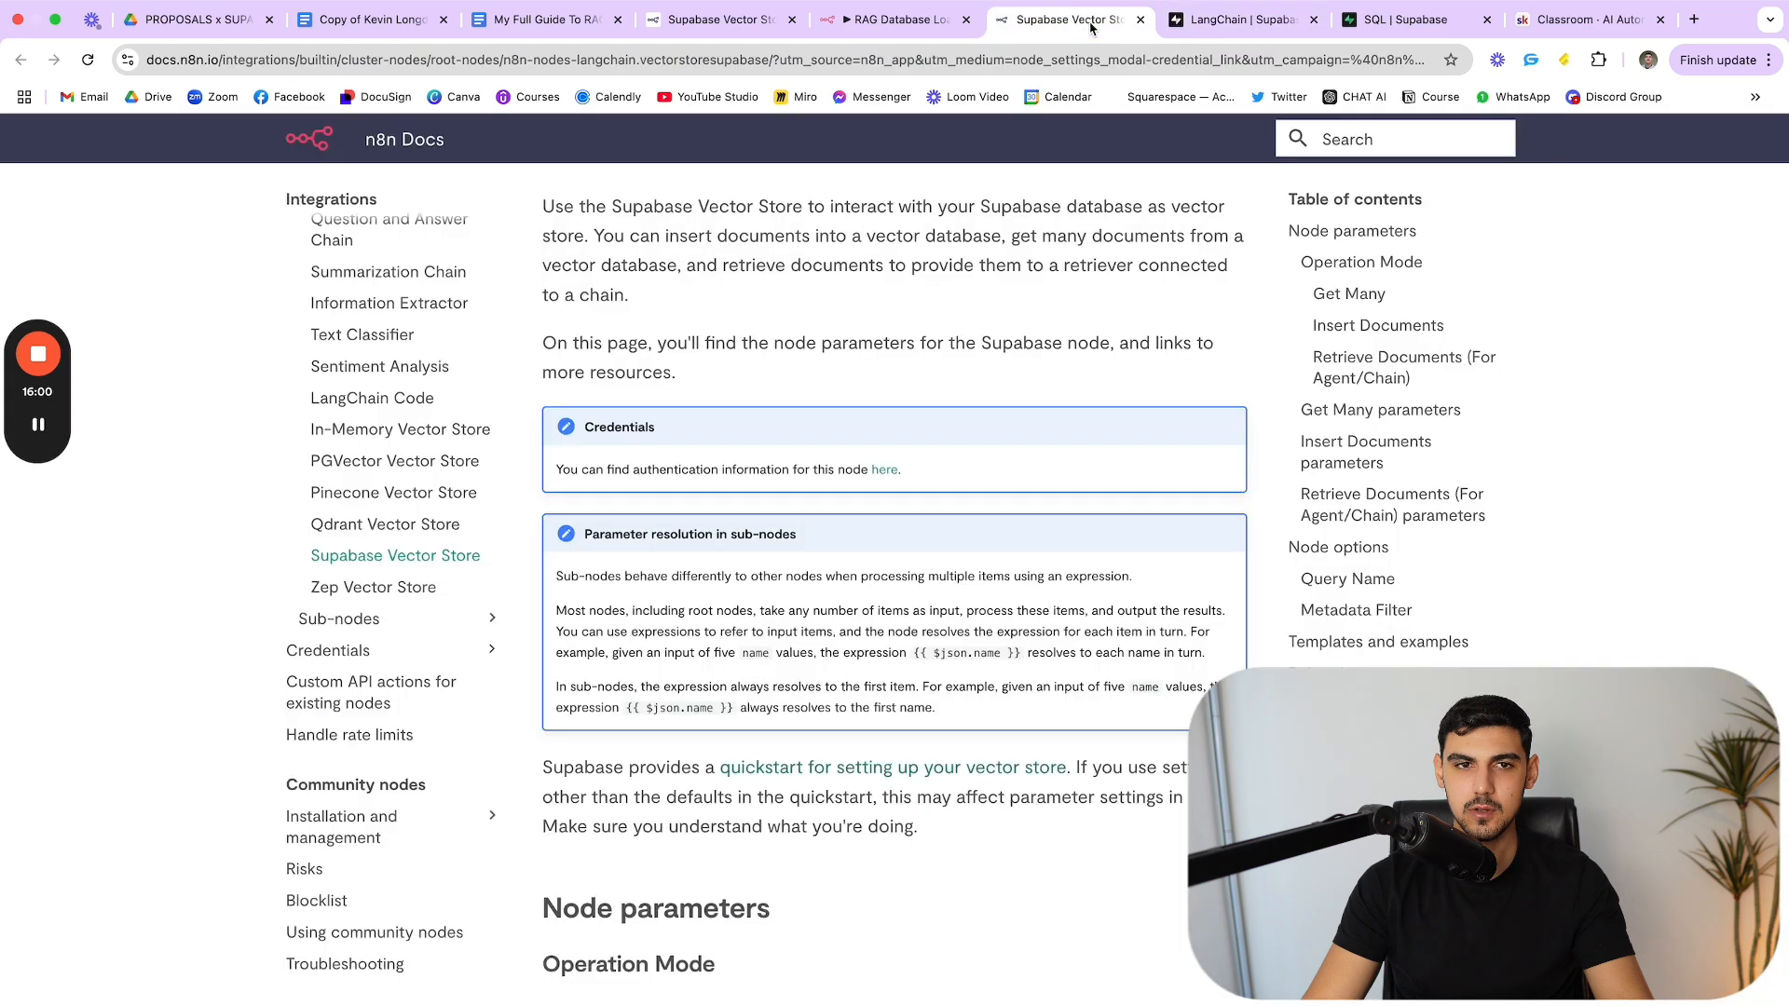
left_click(899, 23)
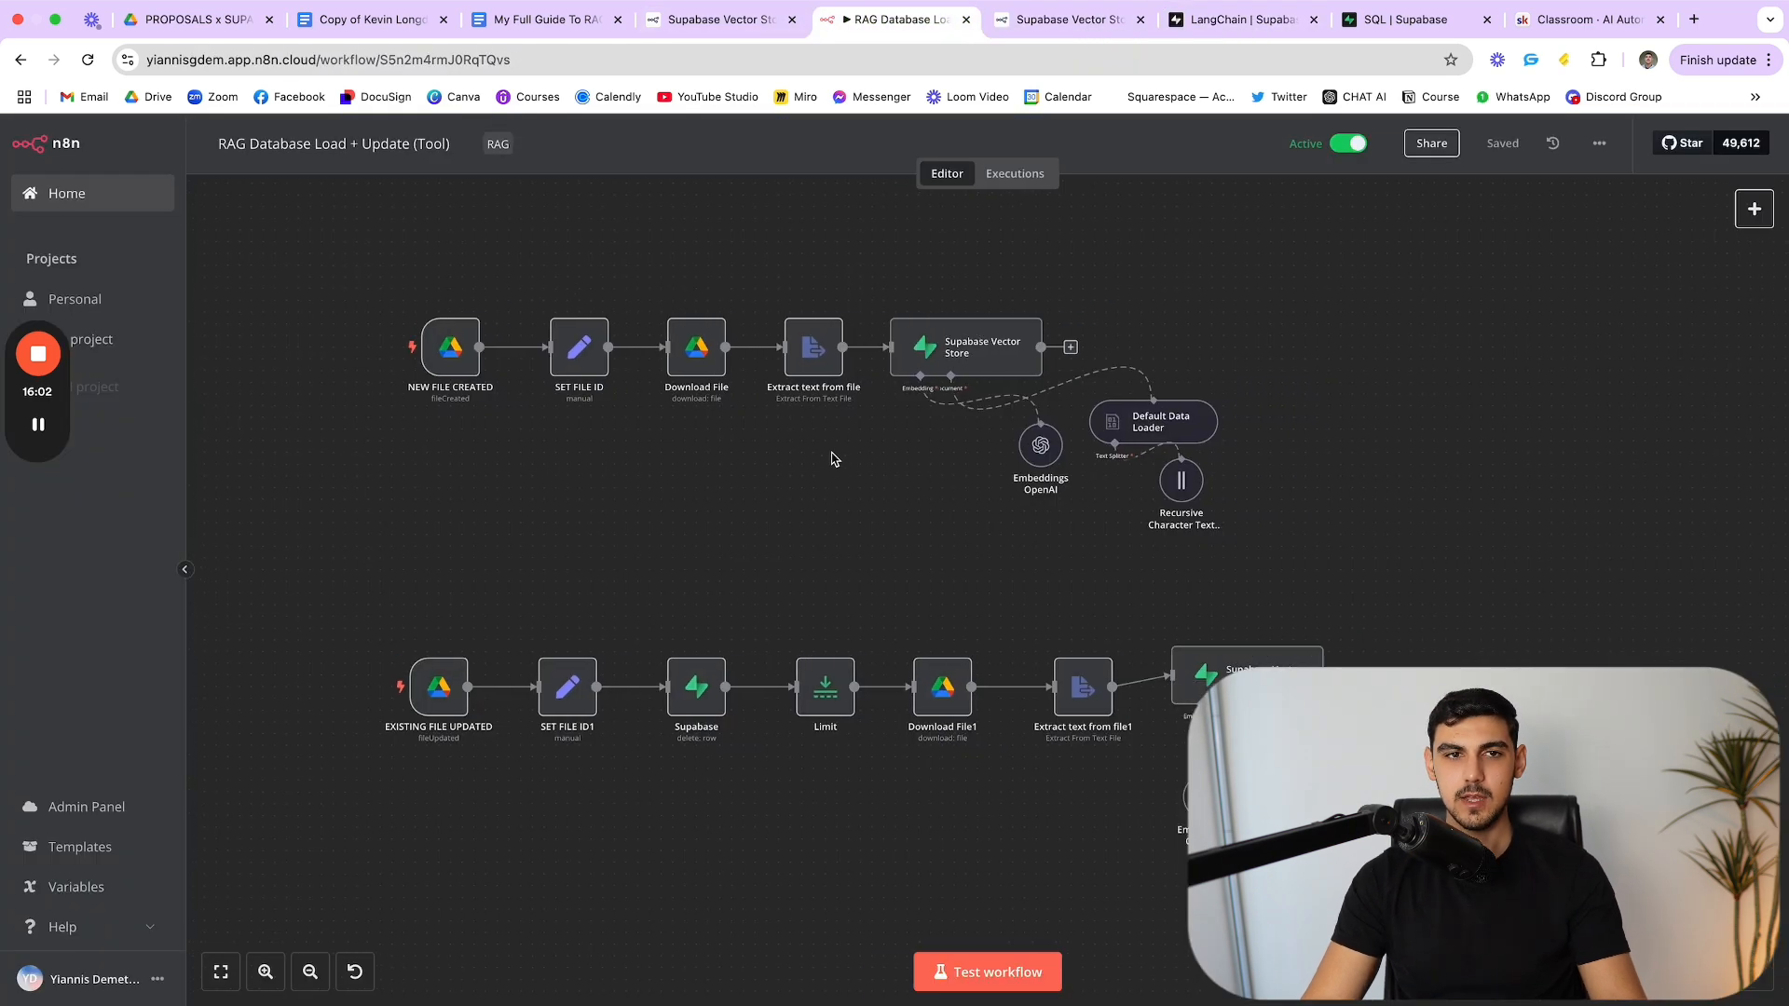
Step: Examine the new-file and existing-file branches of the RAG Database Load + Update (Tool) workflow, focusing on the NEW FILE CREATED branch
scroll(842, 456, "left", 1)
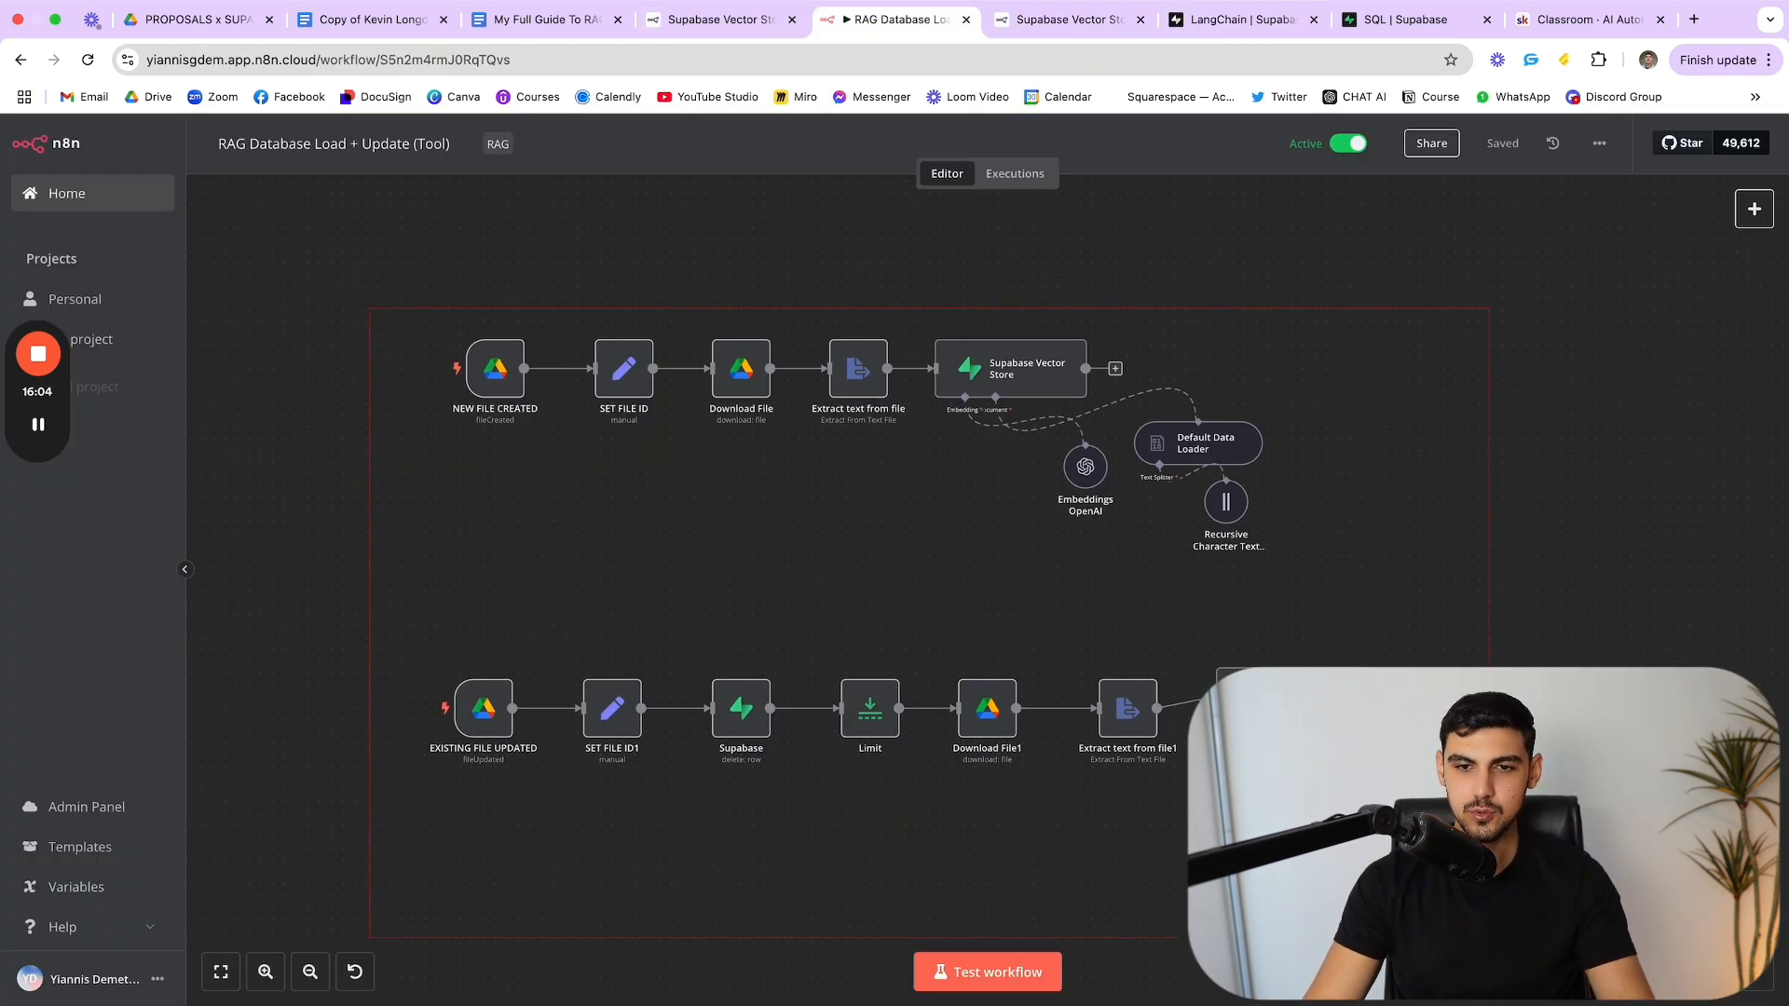
scroll(380, 305, "up", 1)
scroll(380, 306, "up", 1)
scroll(522, 335, "up", 3)
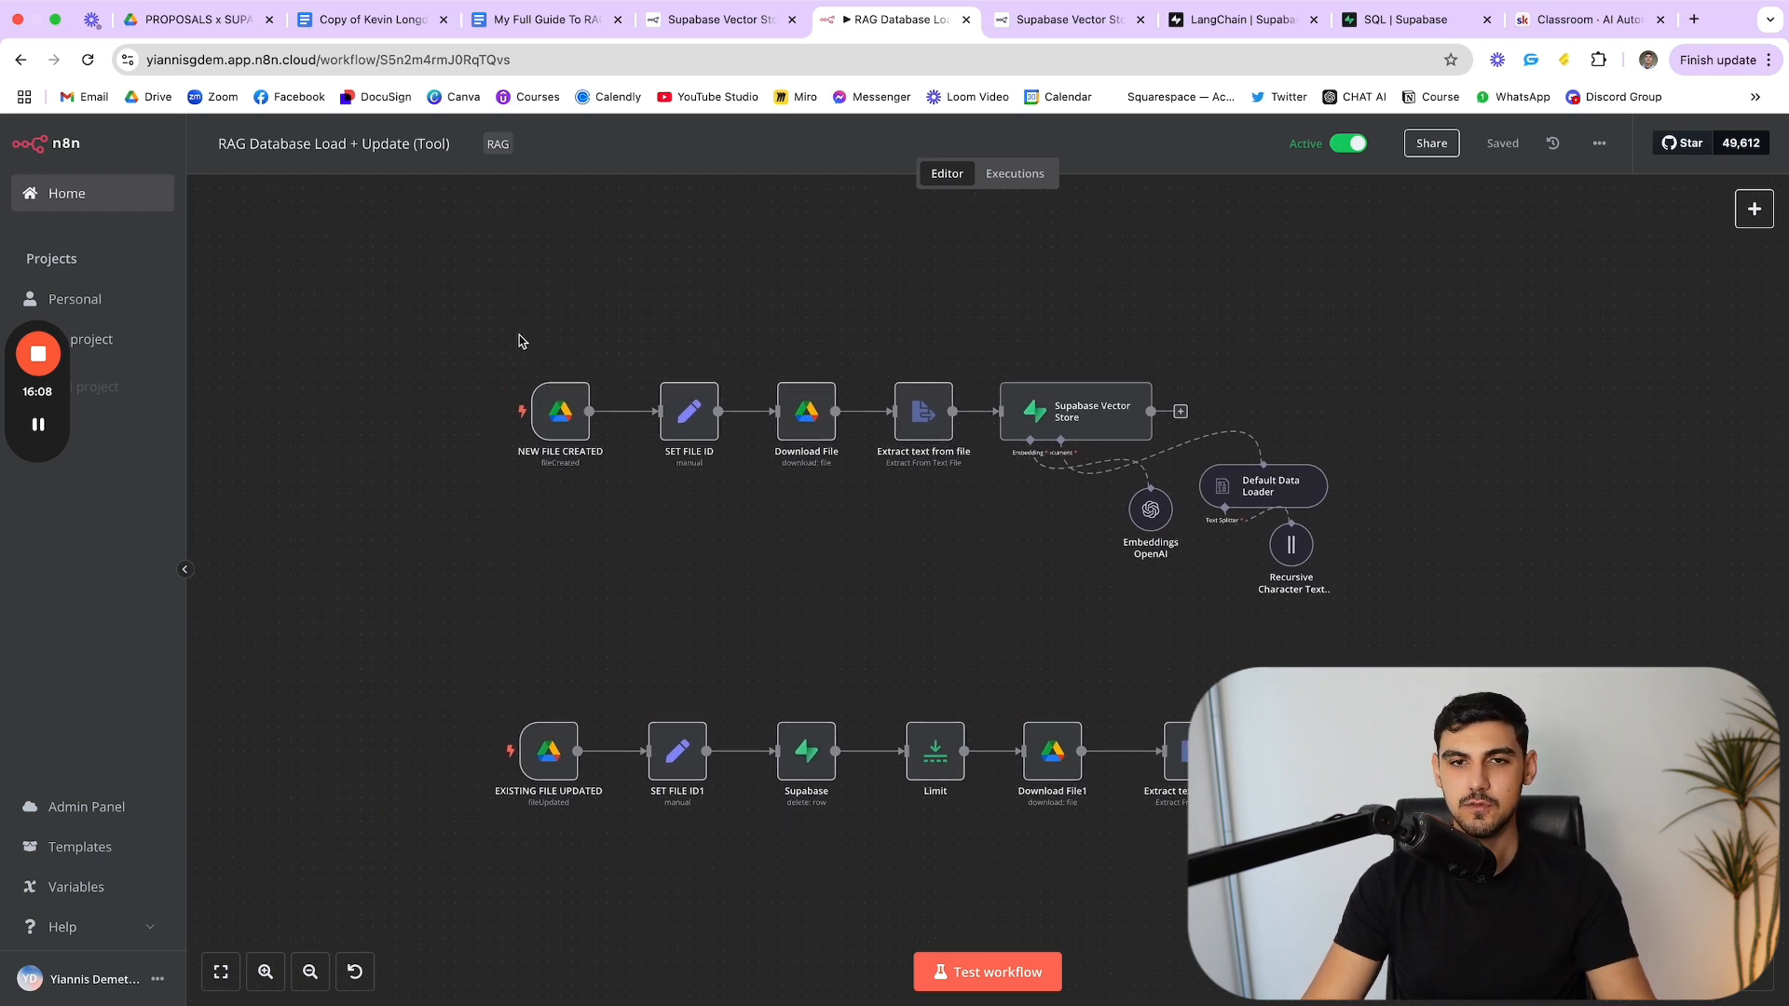
left_click(266, 970)
left_click(265, 971)
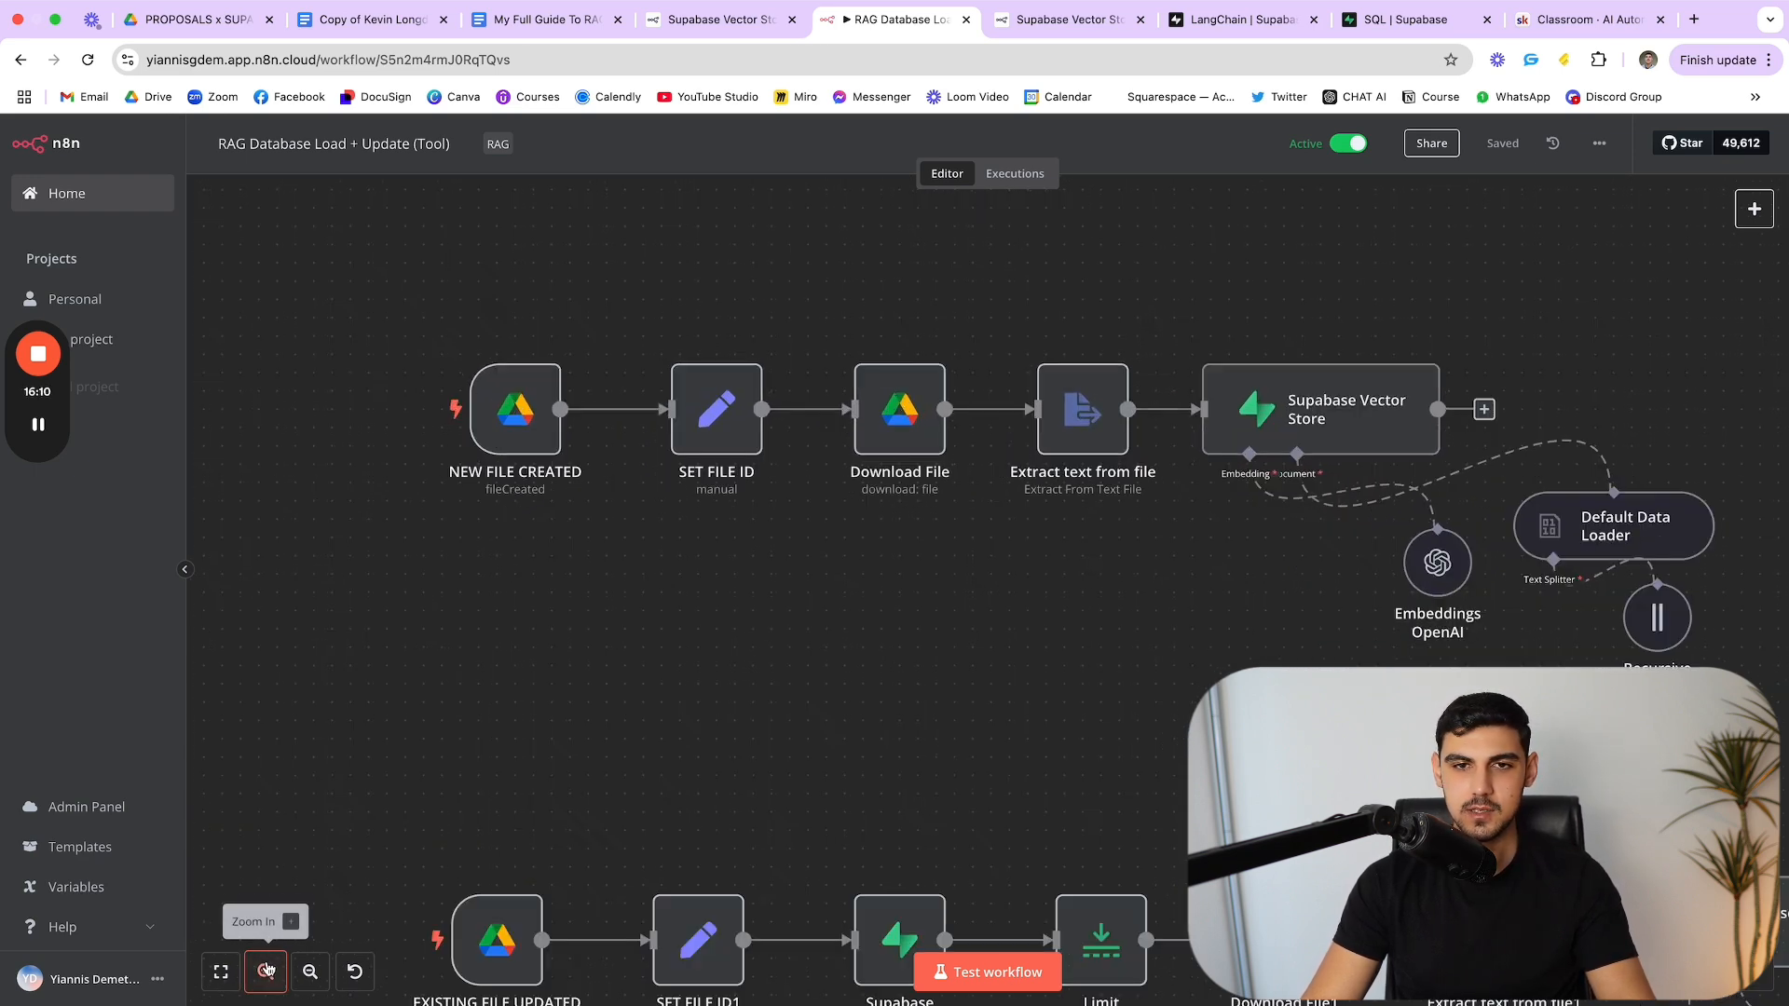
scroll(616, 791, "down", 1)
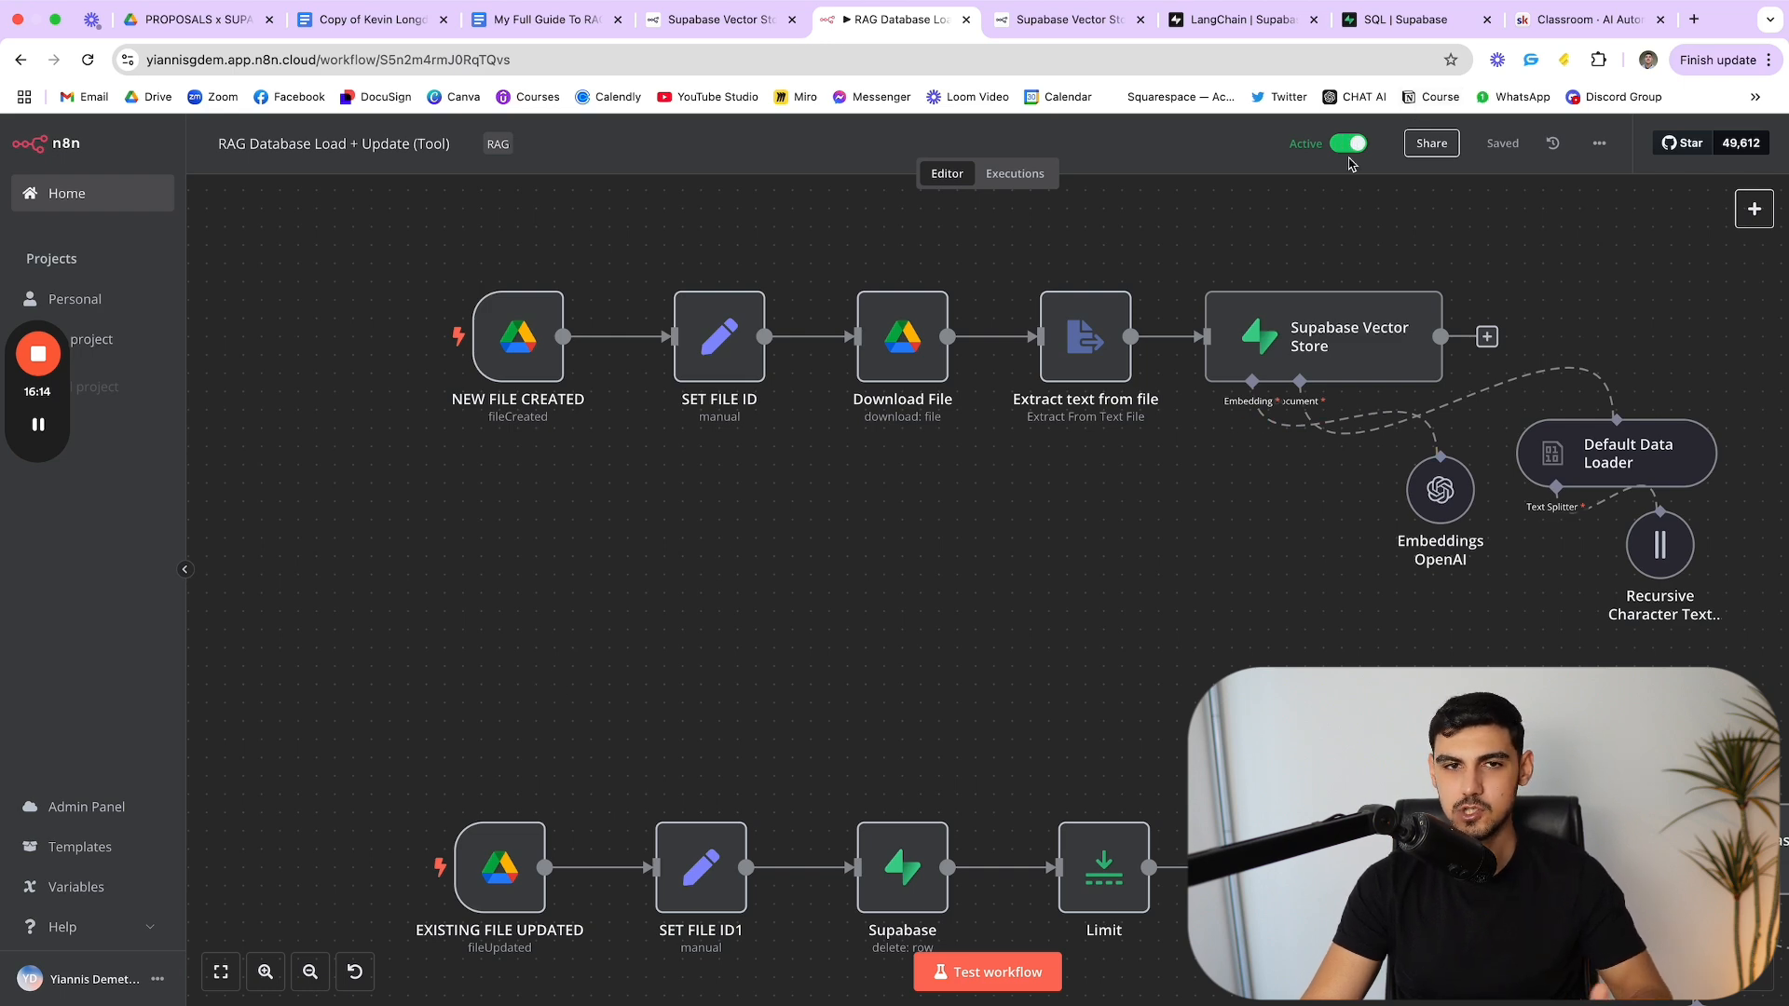
scroll(803, 500, "right", 1)
scroll(803, 499, "up", 2)
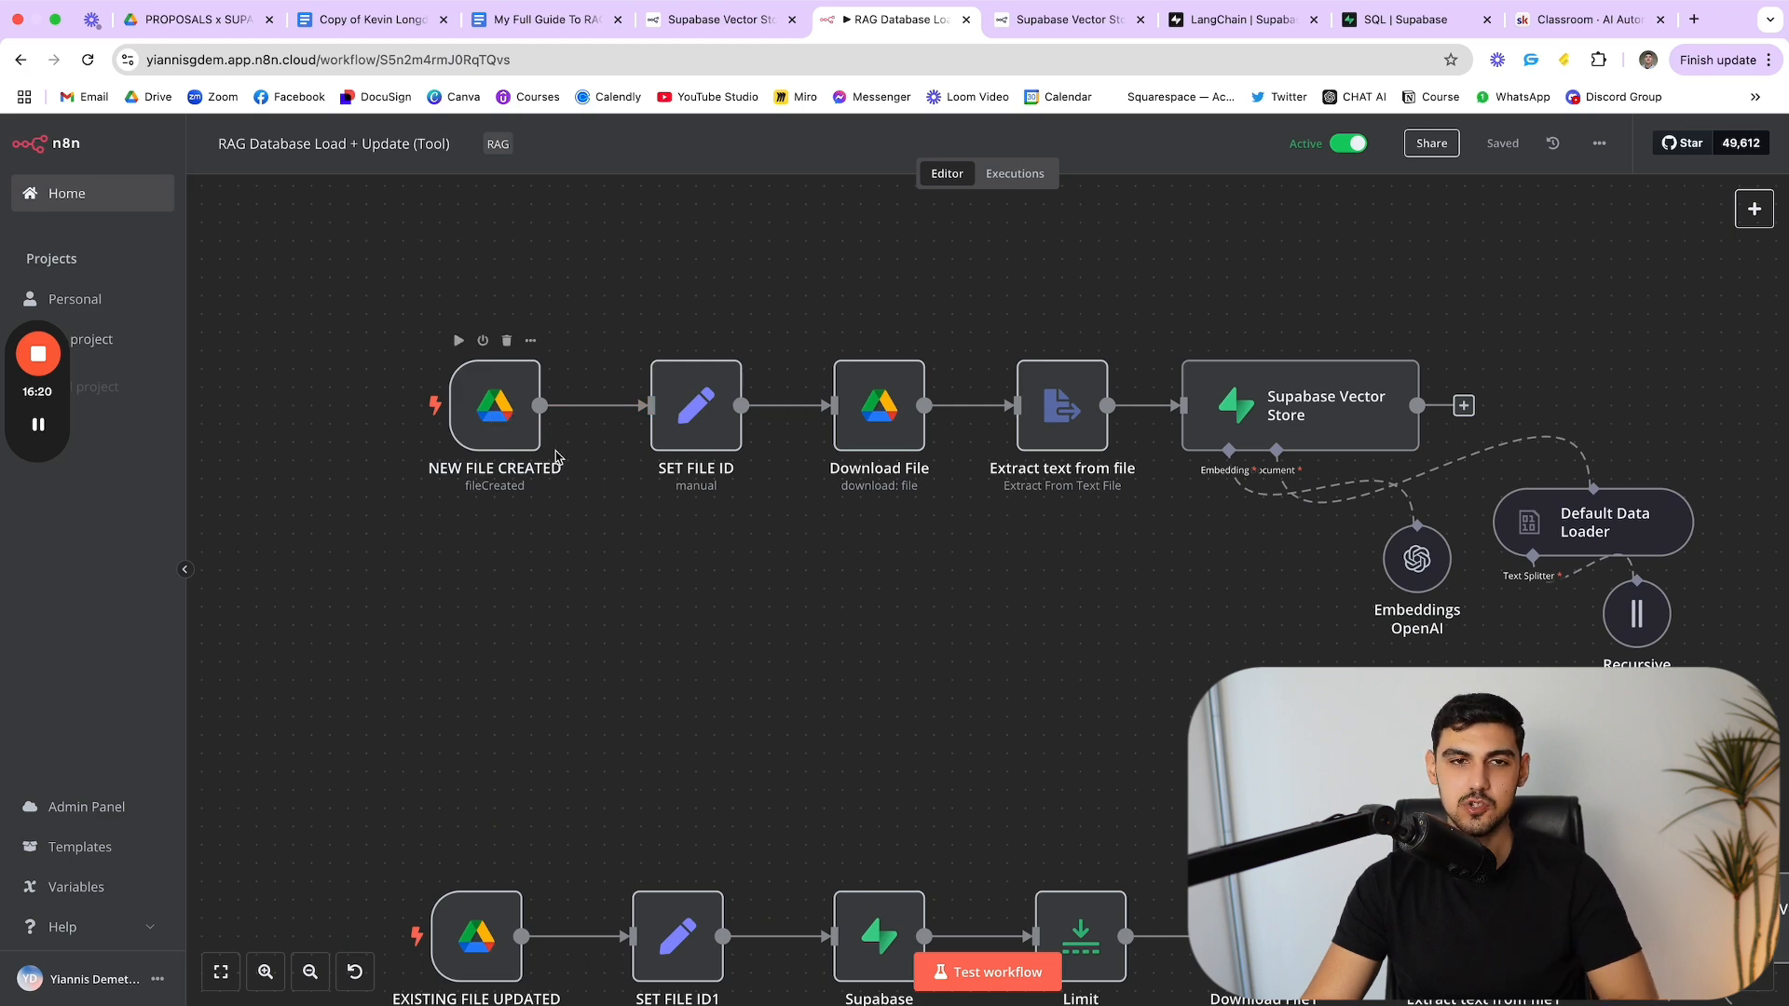
Step: Select the nodes of the NEW FILE CREATED branch and open the PROPOSALS x SUPABASE folder in Google Drive
scroll(548, 435, "right", 1)
left_click_drag(201, 182, 1640, 759)
scroll(427, 294, "right", 1)
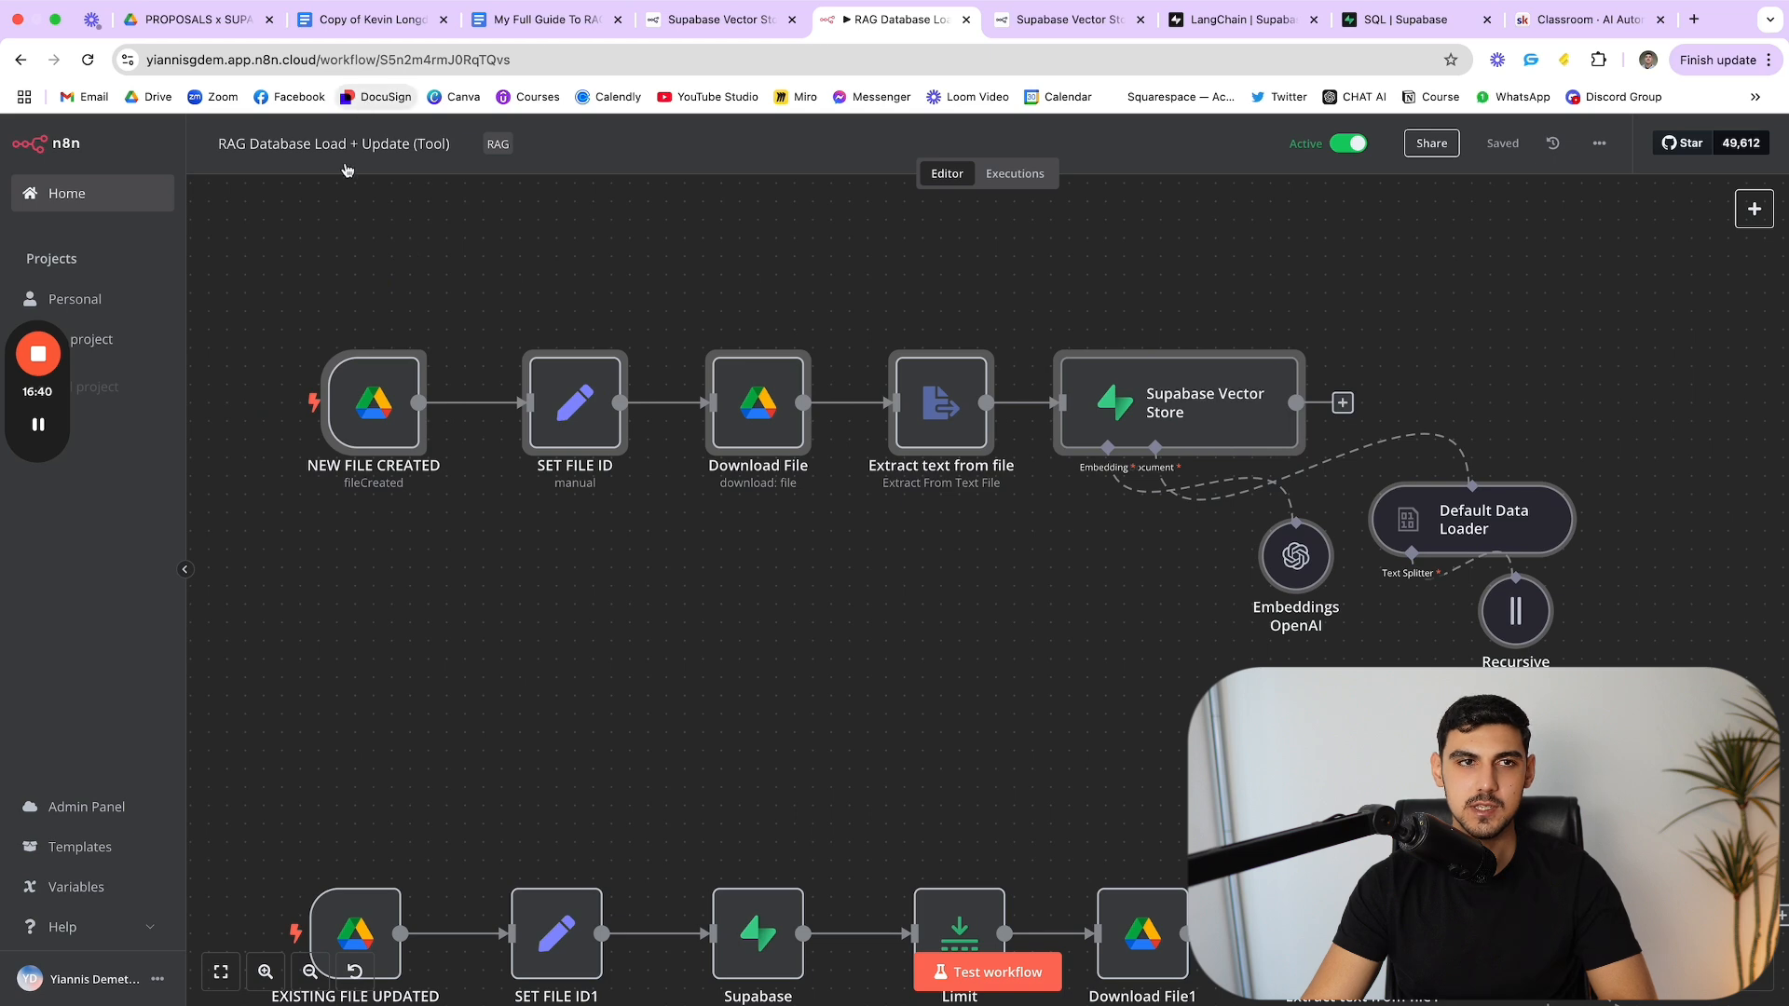
left_click(208, 20)
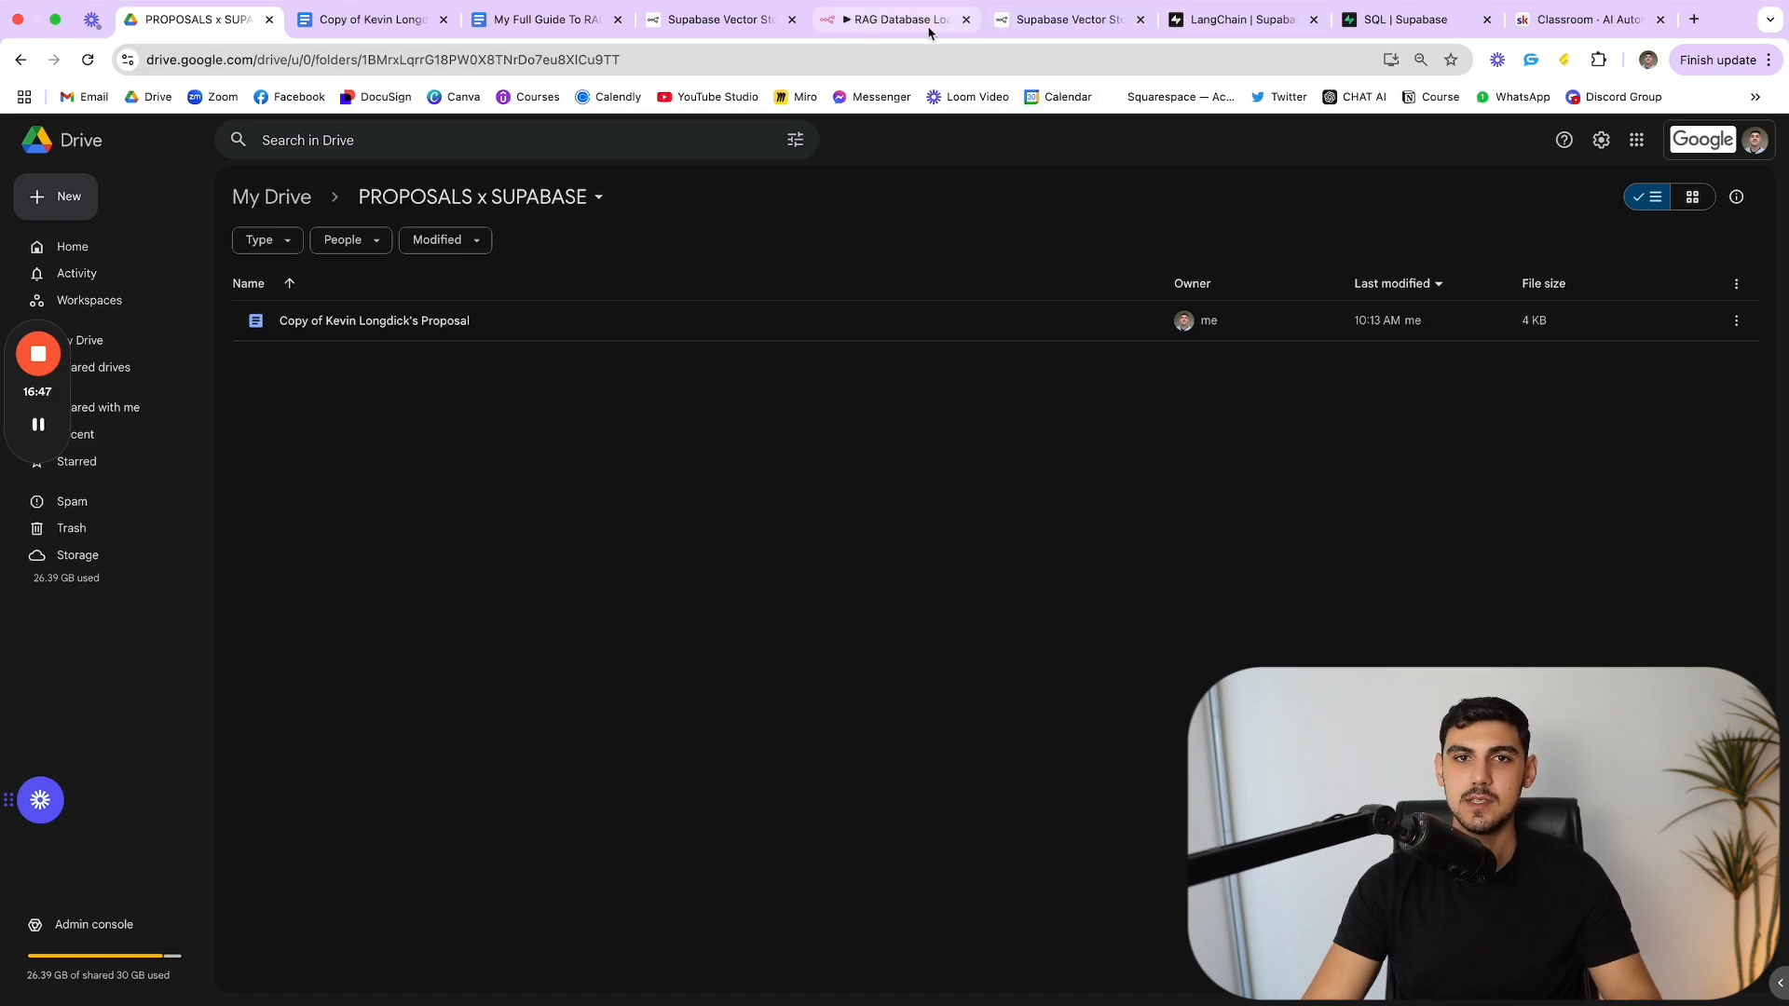
Step: Switch to the Proposal Demo project in Supabase and view the rows of the documents table
left_click(1078, 28)
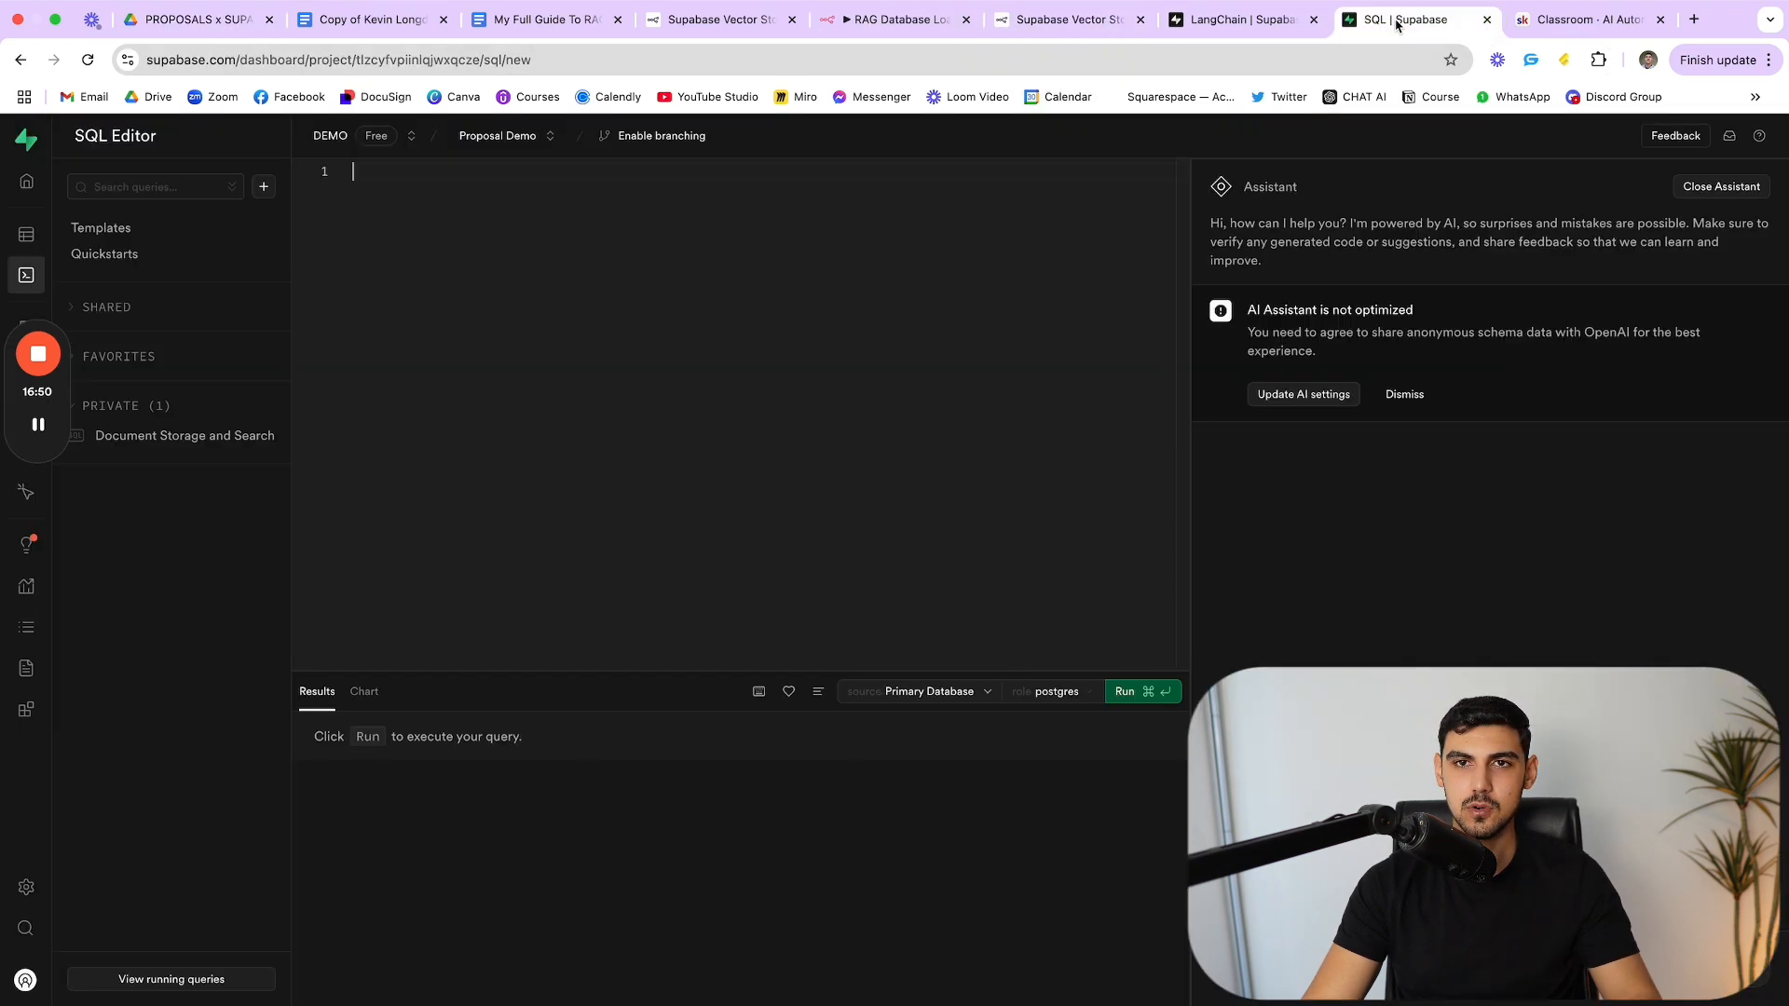
left_click(1405, 24)
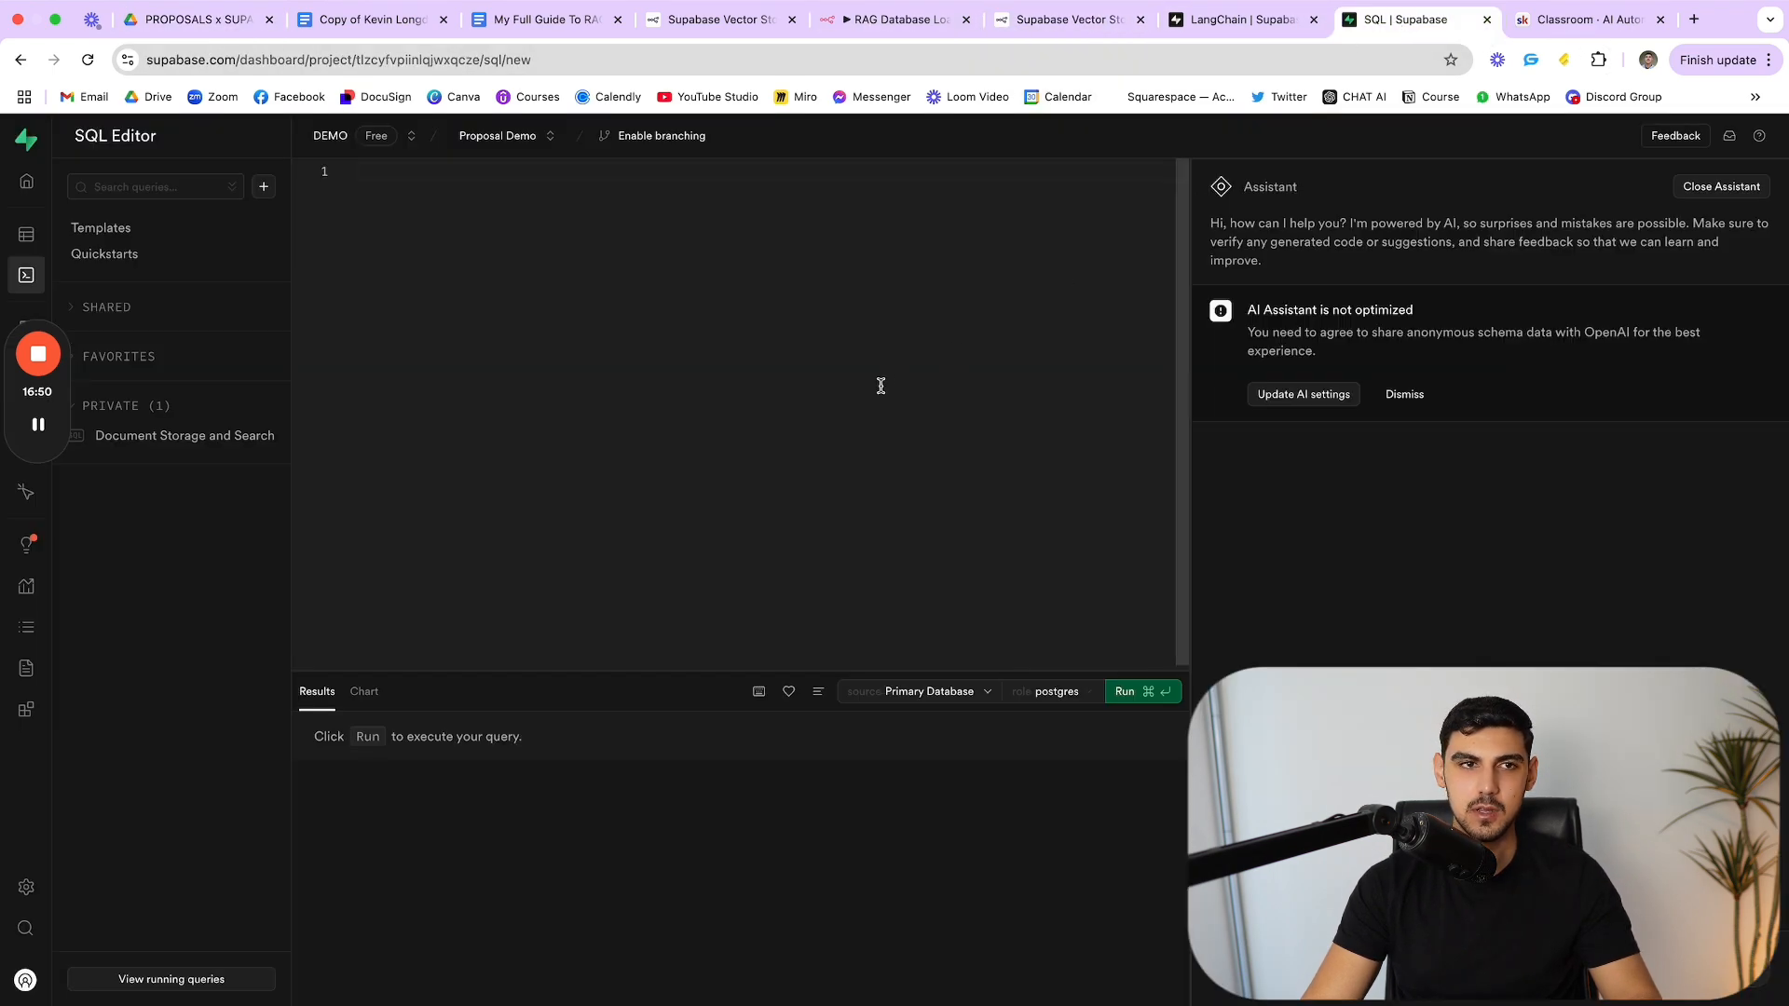
left_click(42, 234)
left_click(95, 299)
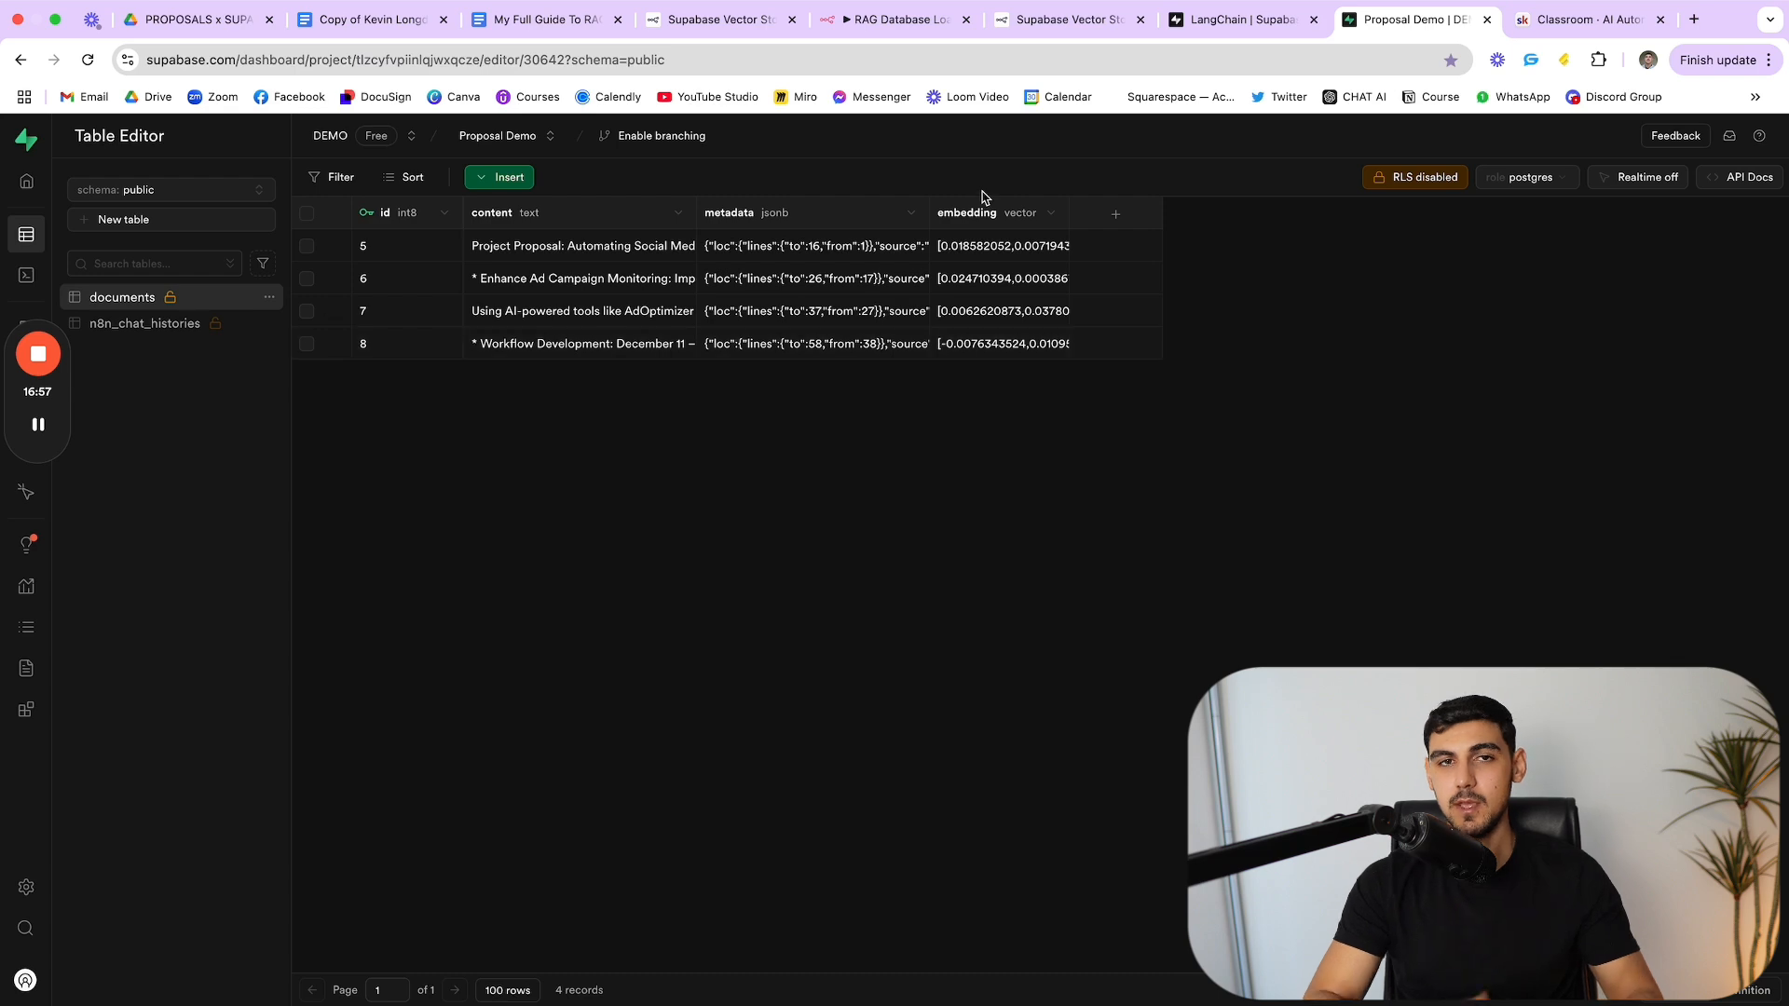
Step: Return to the RAG Database Load + Update (Tool) workflow in n8n and examine the EXISTING FILE UPDATED branch
left_click(894, 18)
scroll(856, 451, "down", 5)
scroll(858, 452, "right", 2)
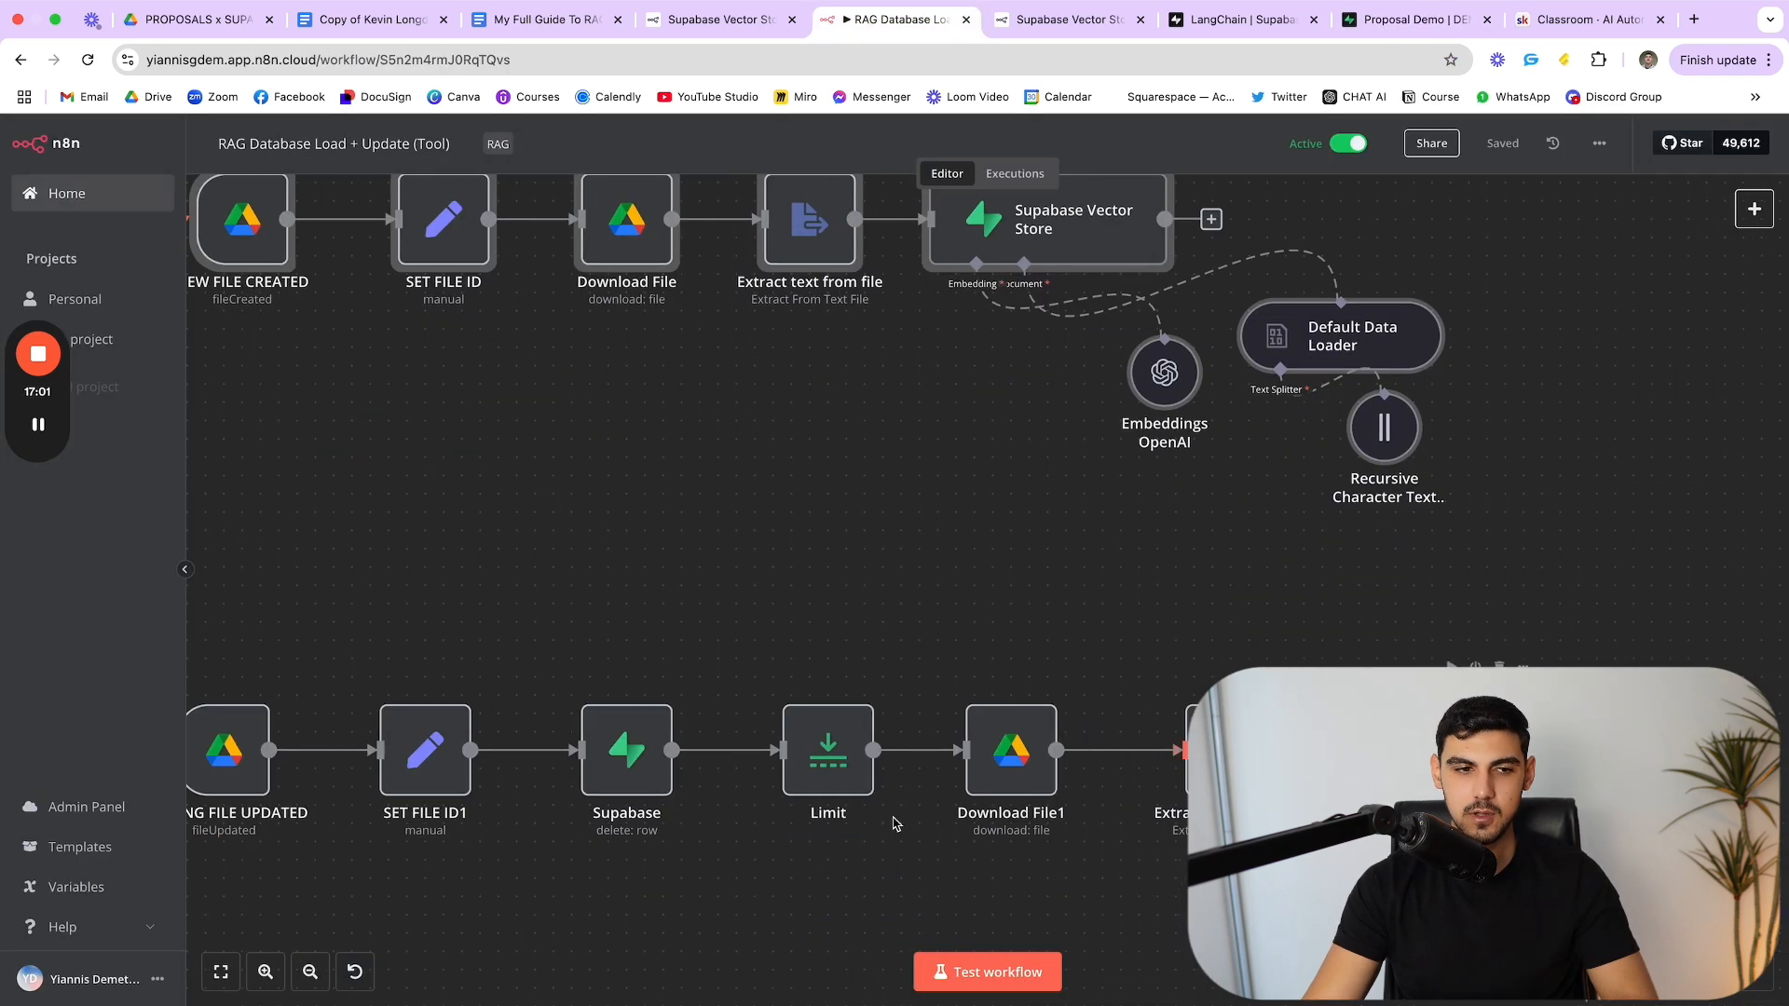
left_click(310, 971)
left_click(310, 972)
scroll(941, 671, "down", 4)
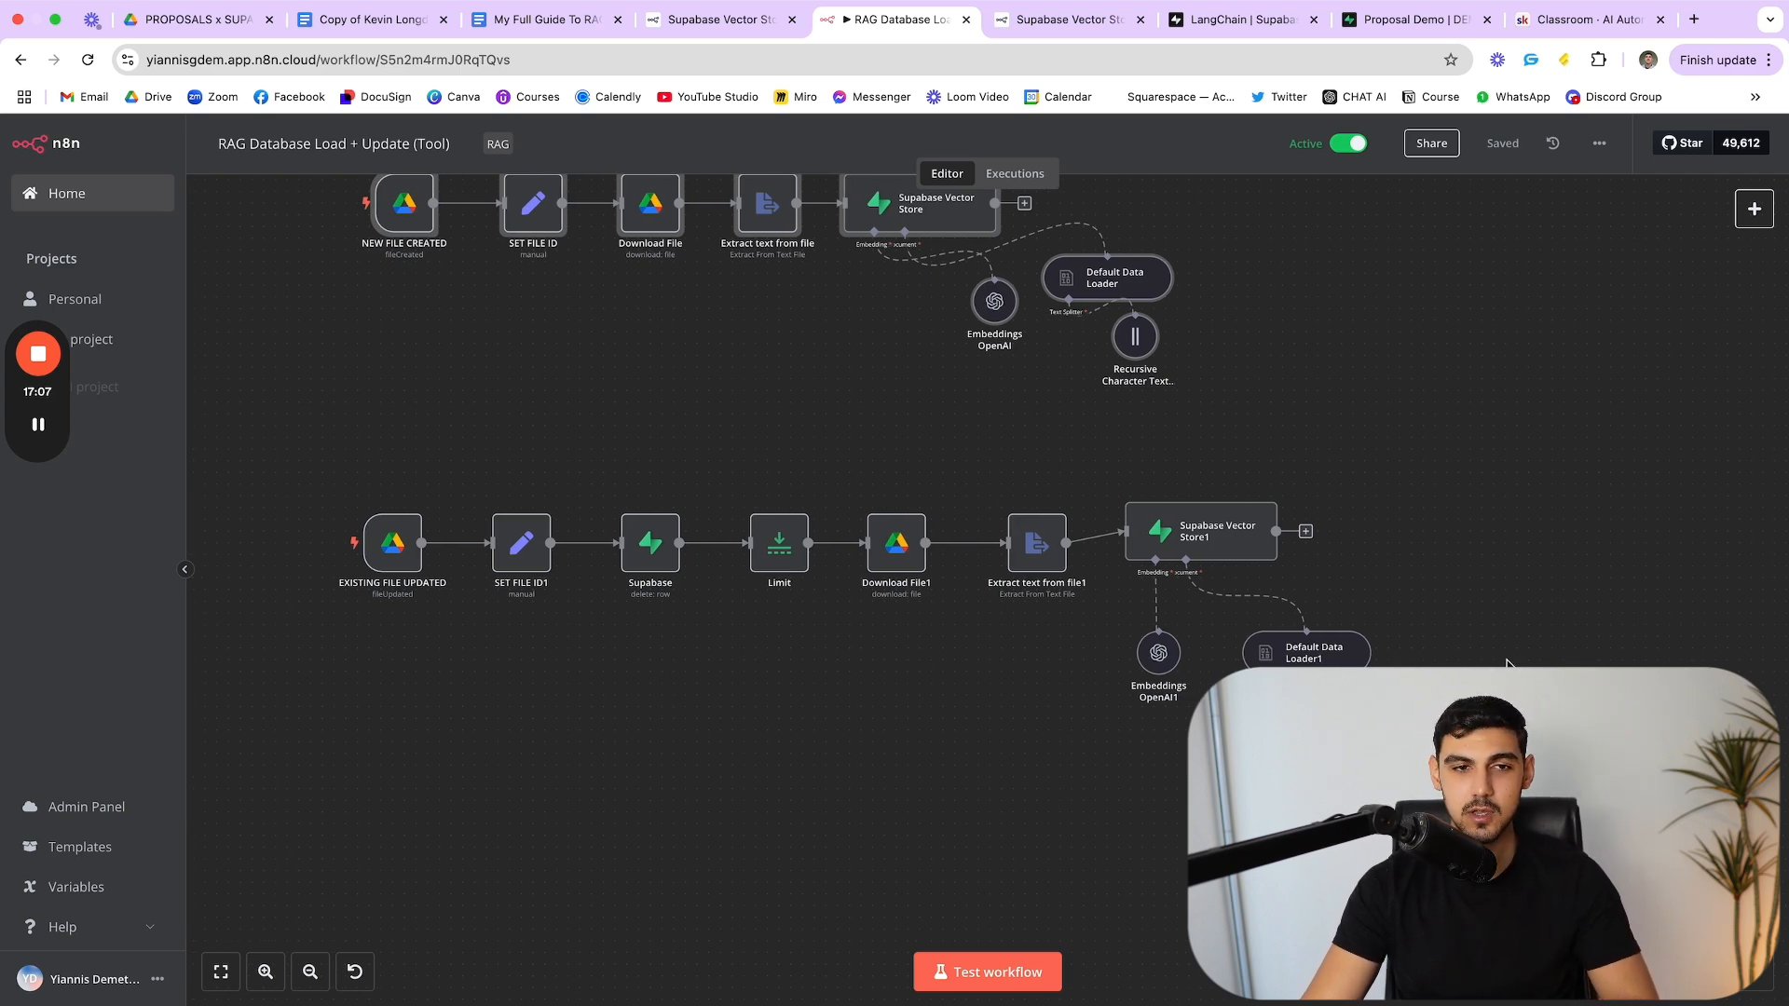
scroll(1109, 719, "right", 3)
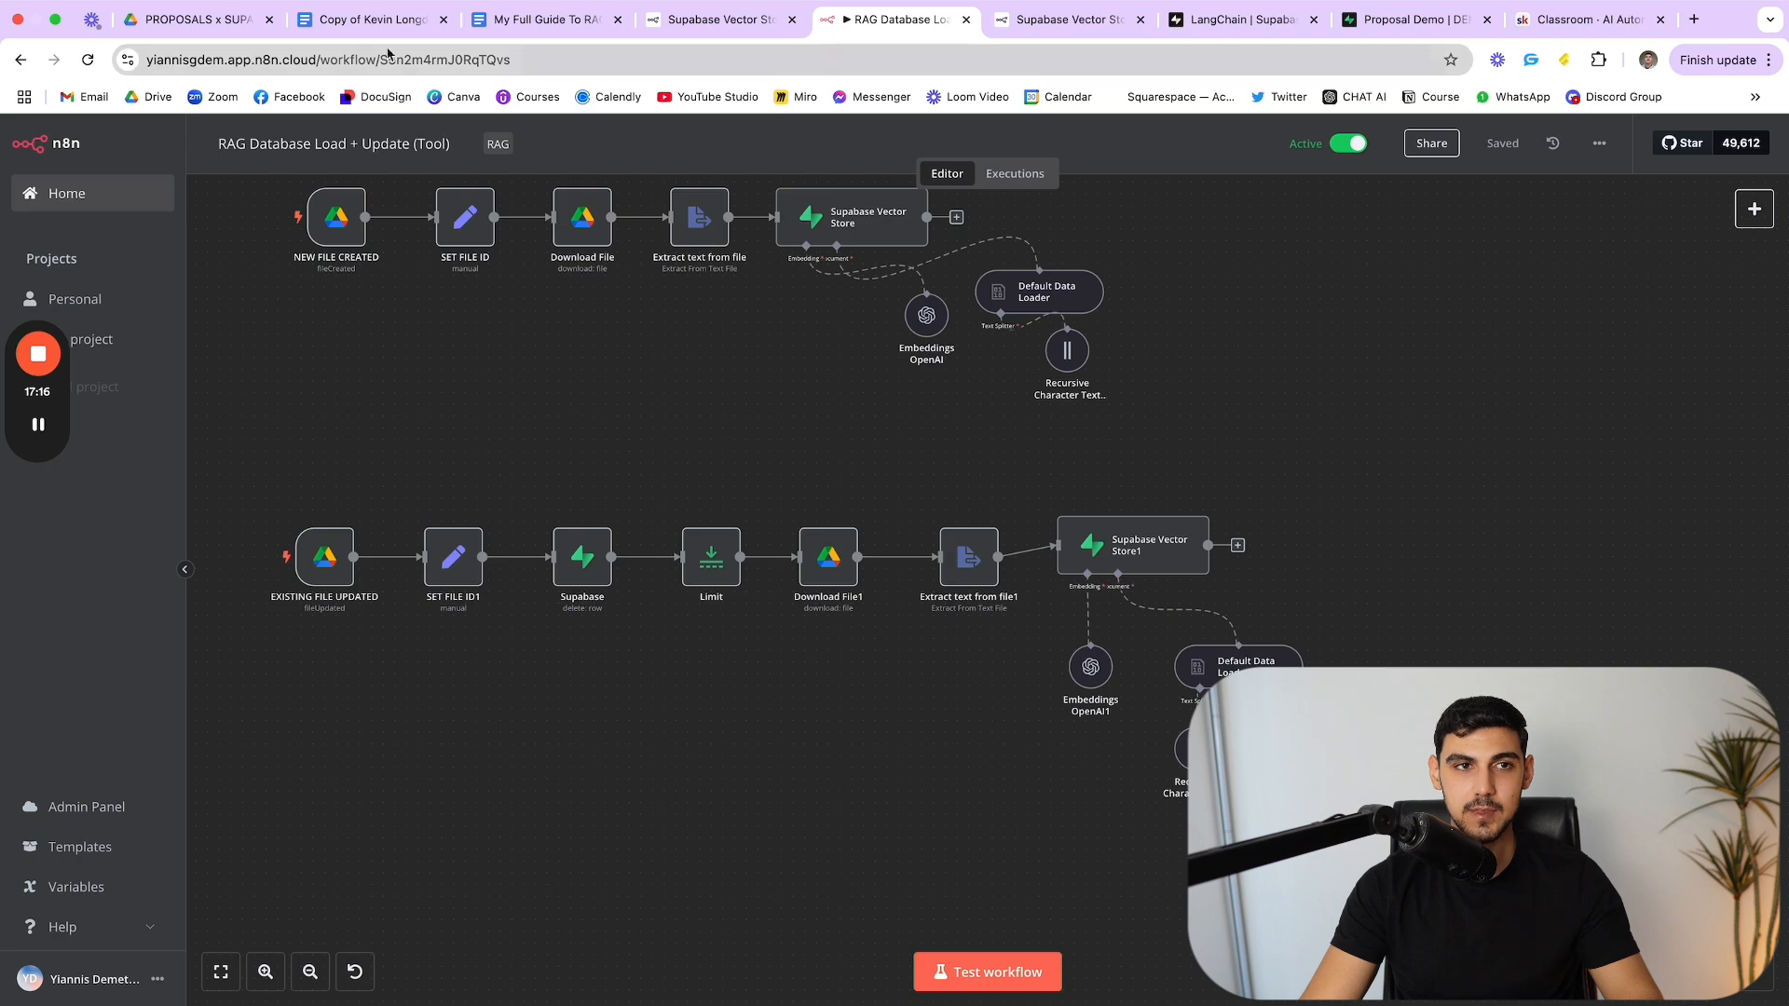
Step: Change the One-Time Setup Fee in the proposal's Cost Overview to $6,000 in Google Docs and reload the PROPOSALS x SUPABASE Drive folder
left_click(365, 21)
scroll(839, 522, "down", 10)
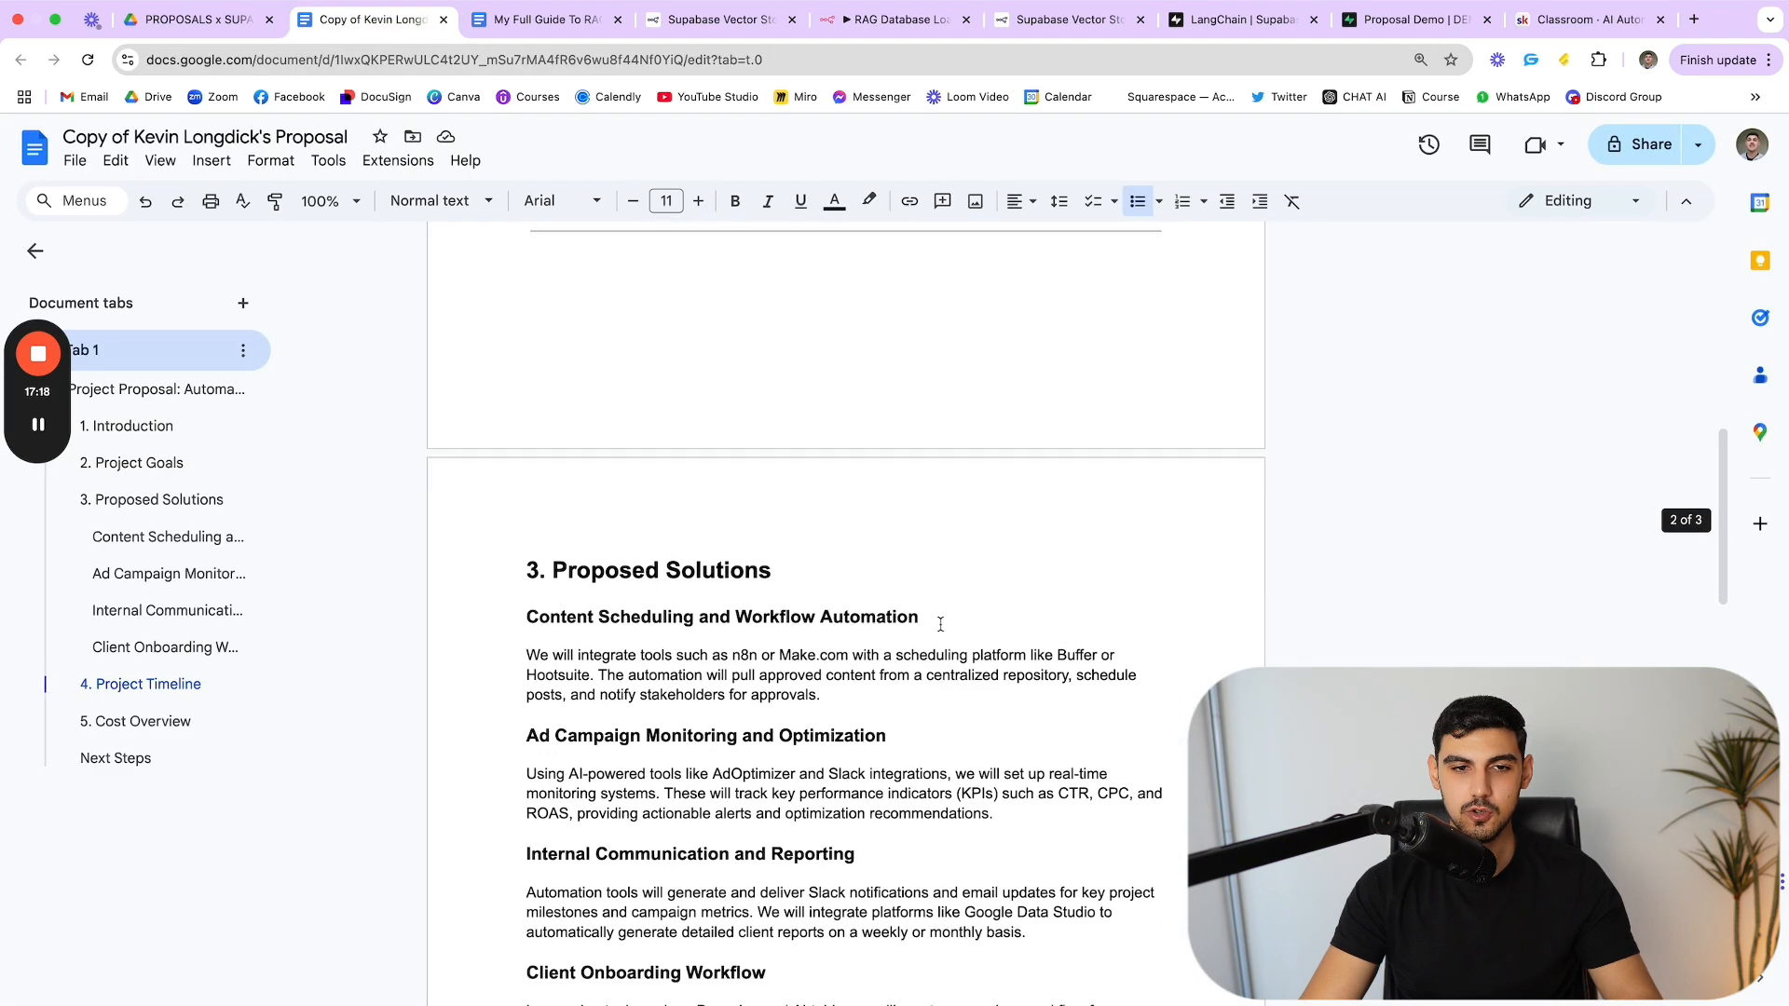
scroll(941, 629, "down", 10)
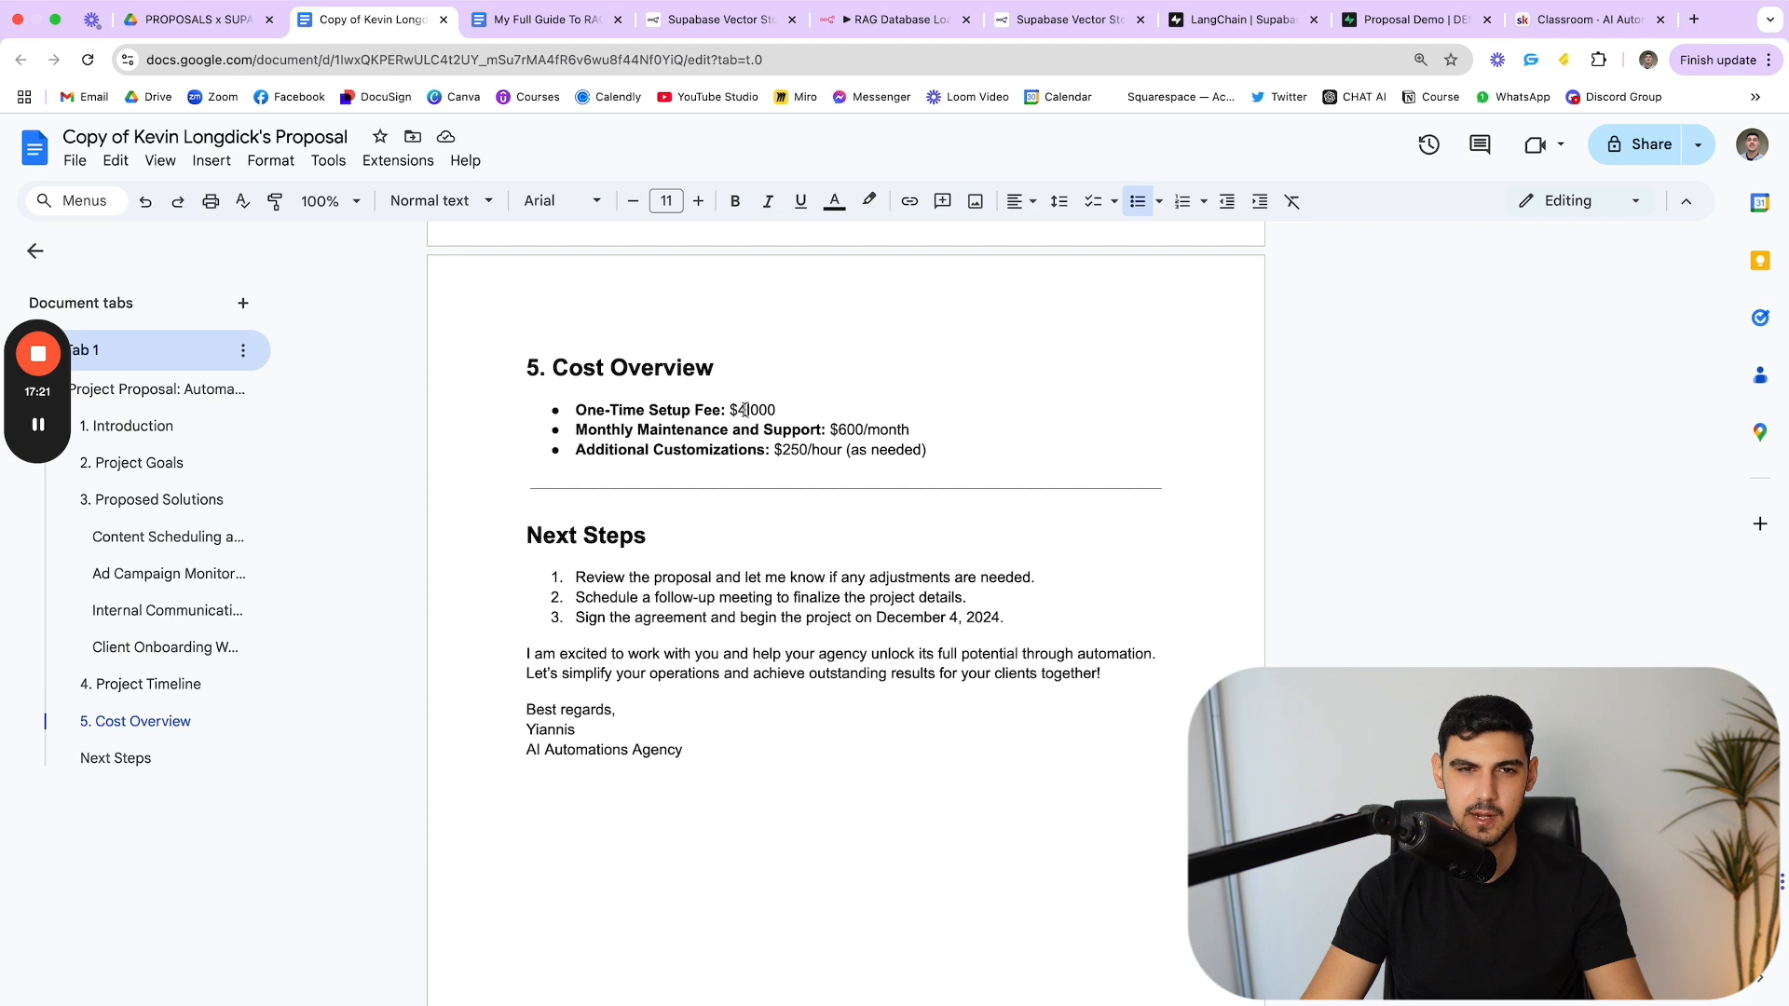
left_click_drag(746, 410, 736, 410)
type("6")
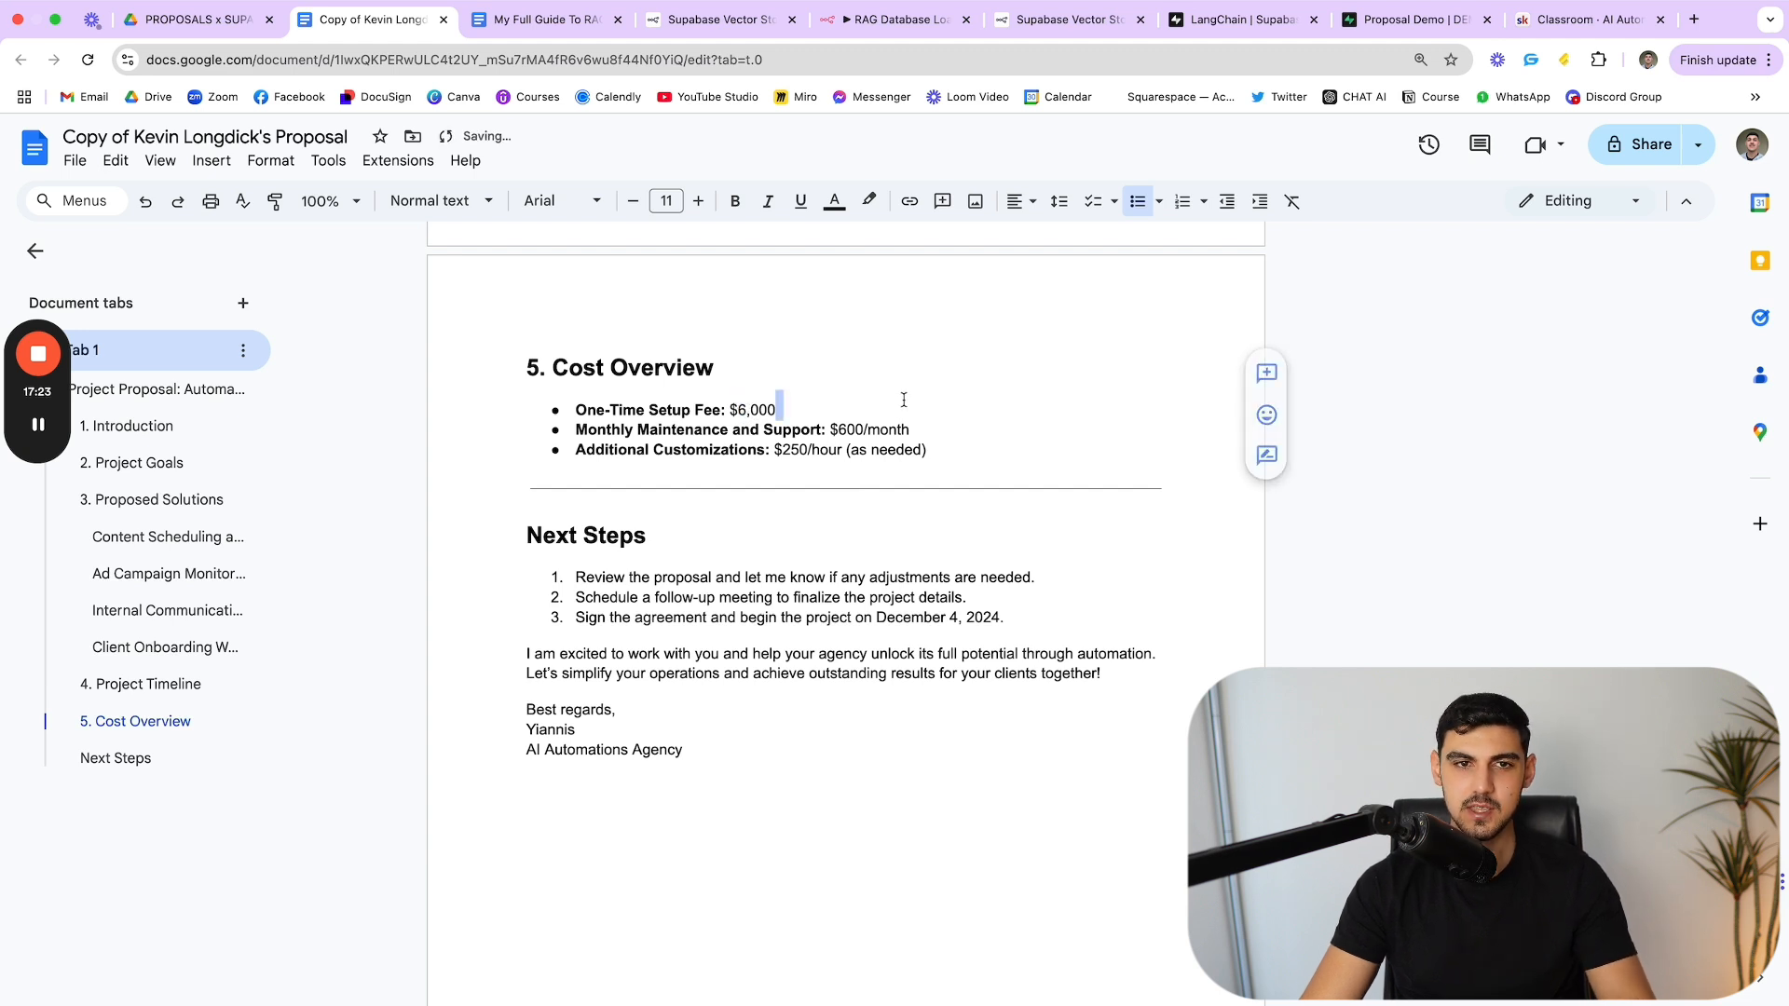
left_click(233, 23)
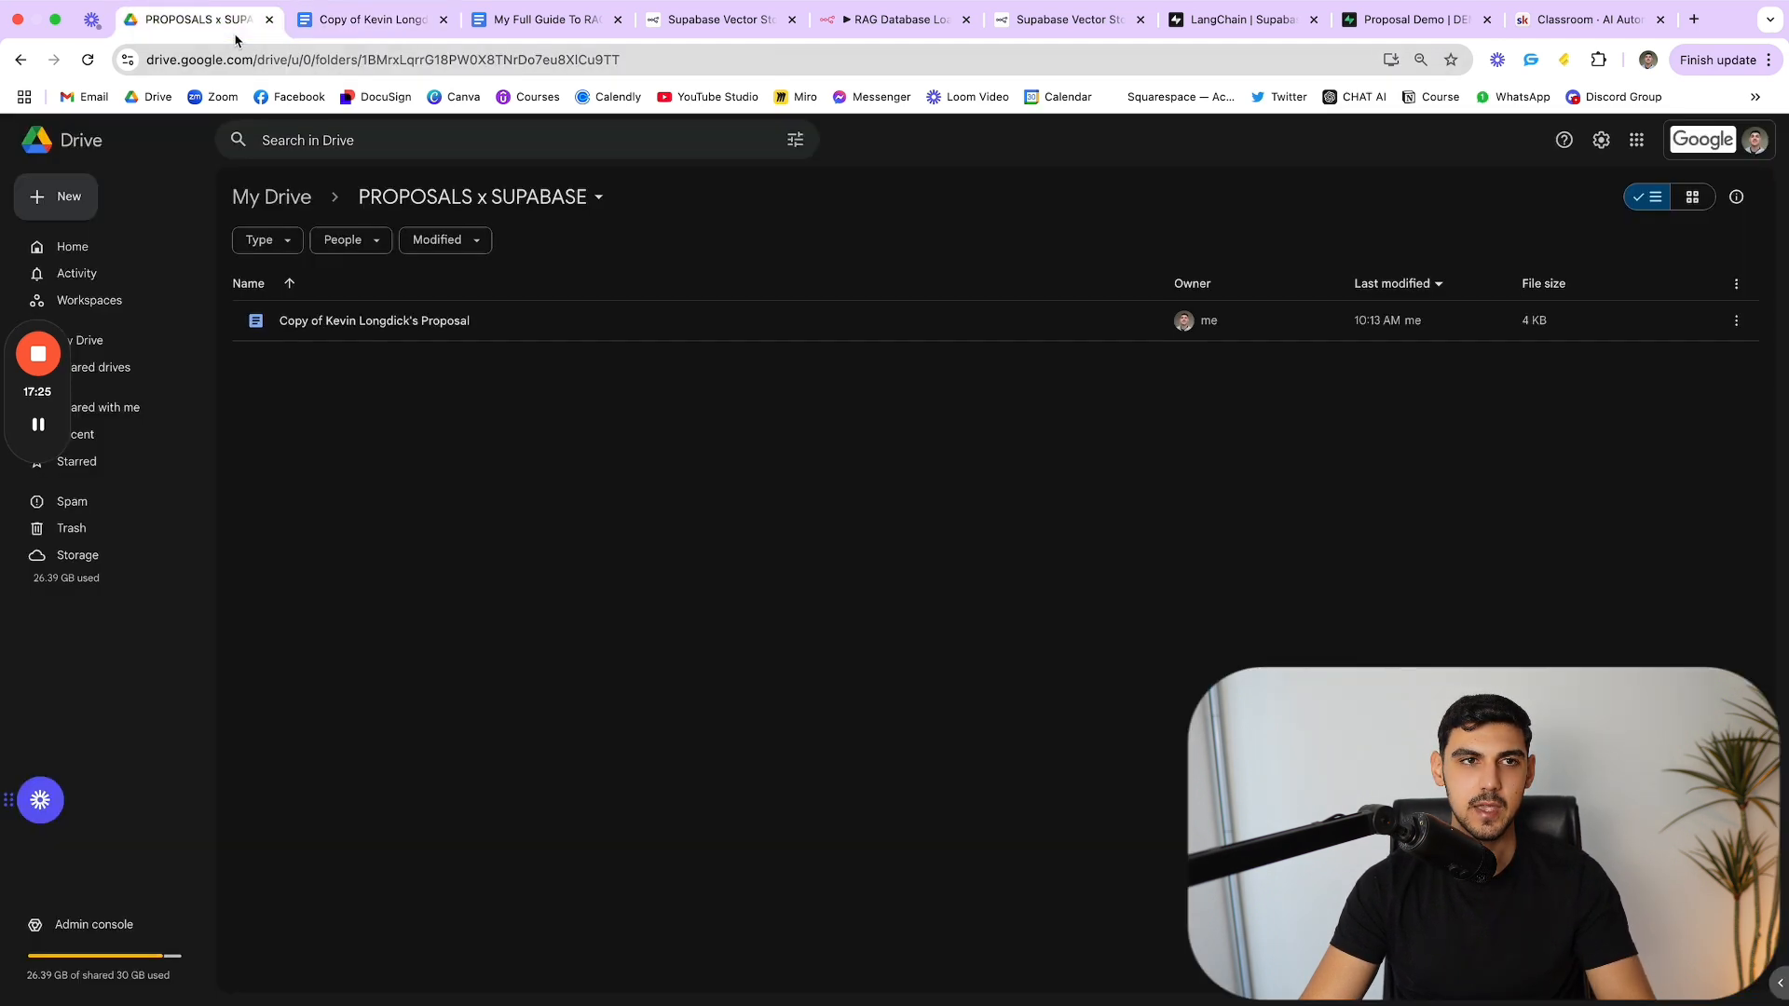
left_click(87, 59)
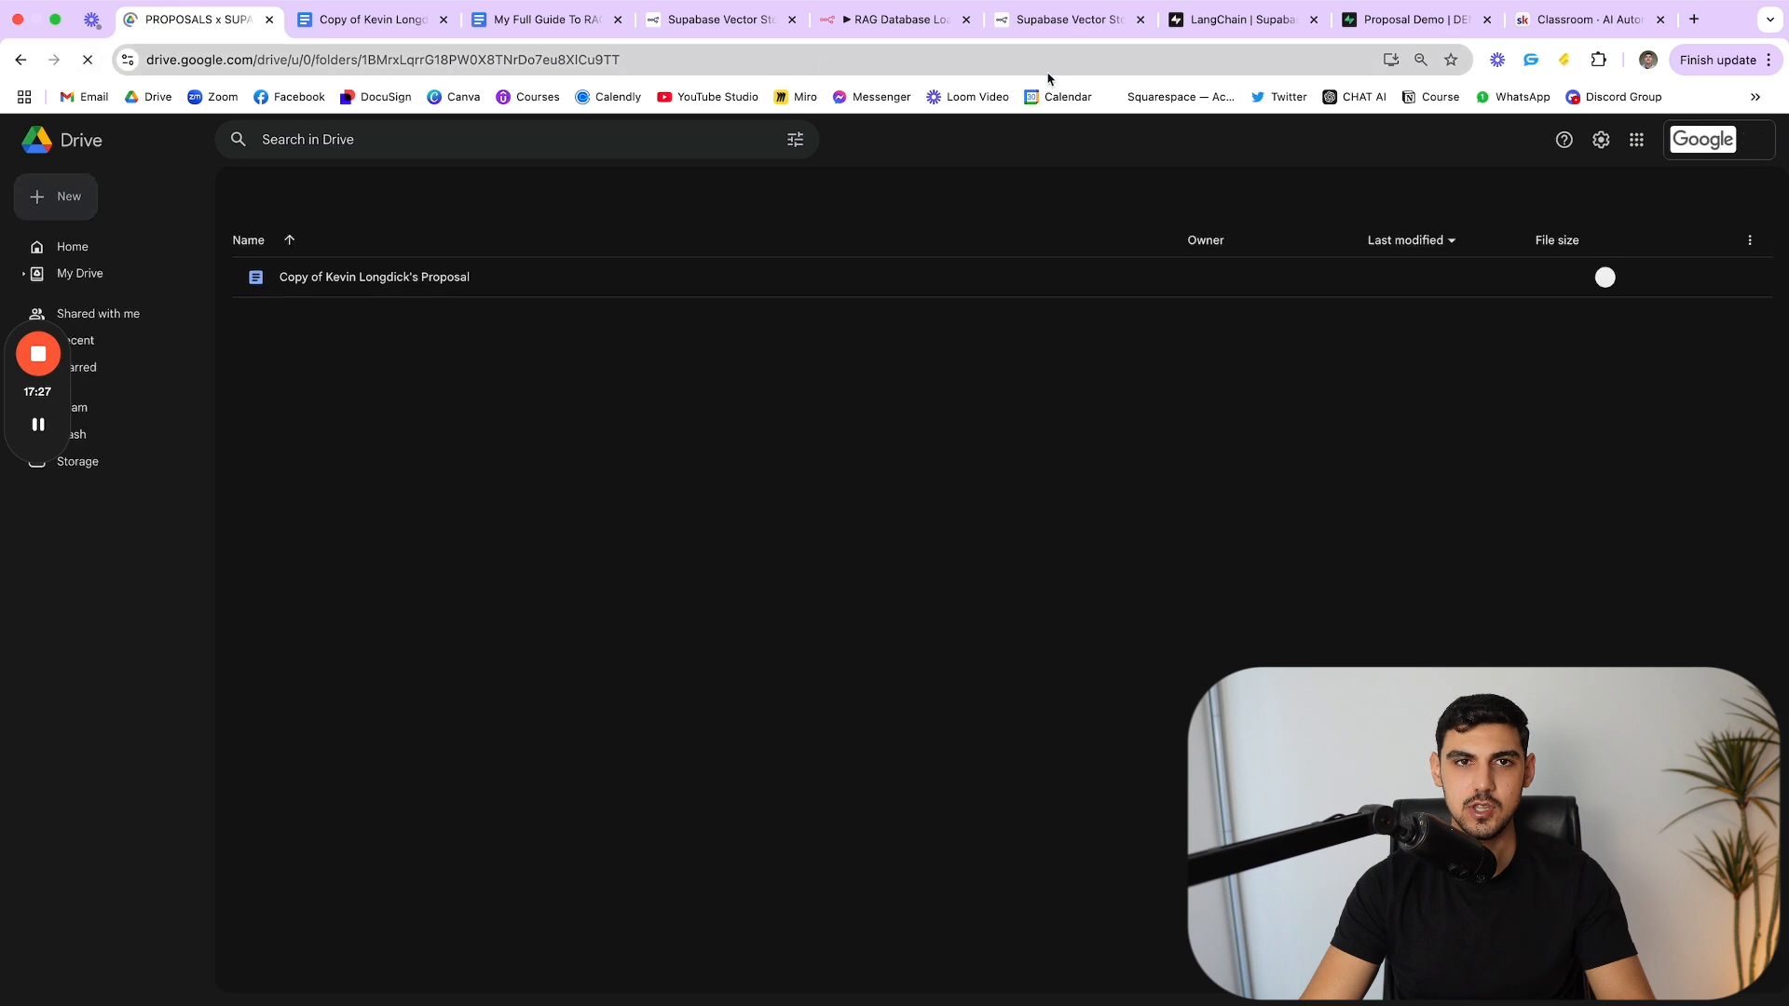
Step: Compare the NEW FILE CREATED and EXISTING FILE UPDATED branches in the n8n workflow
left_click(931, 21)
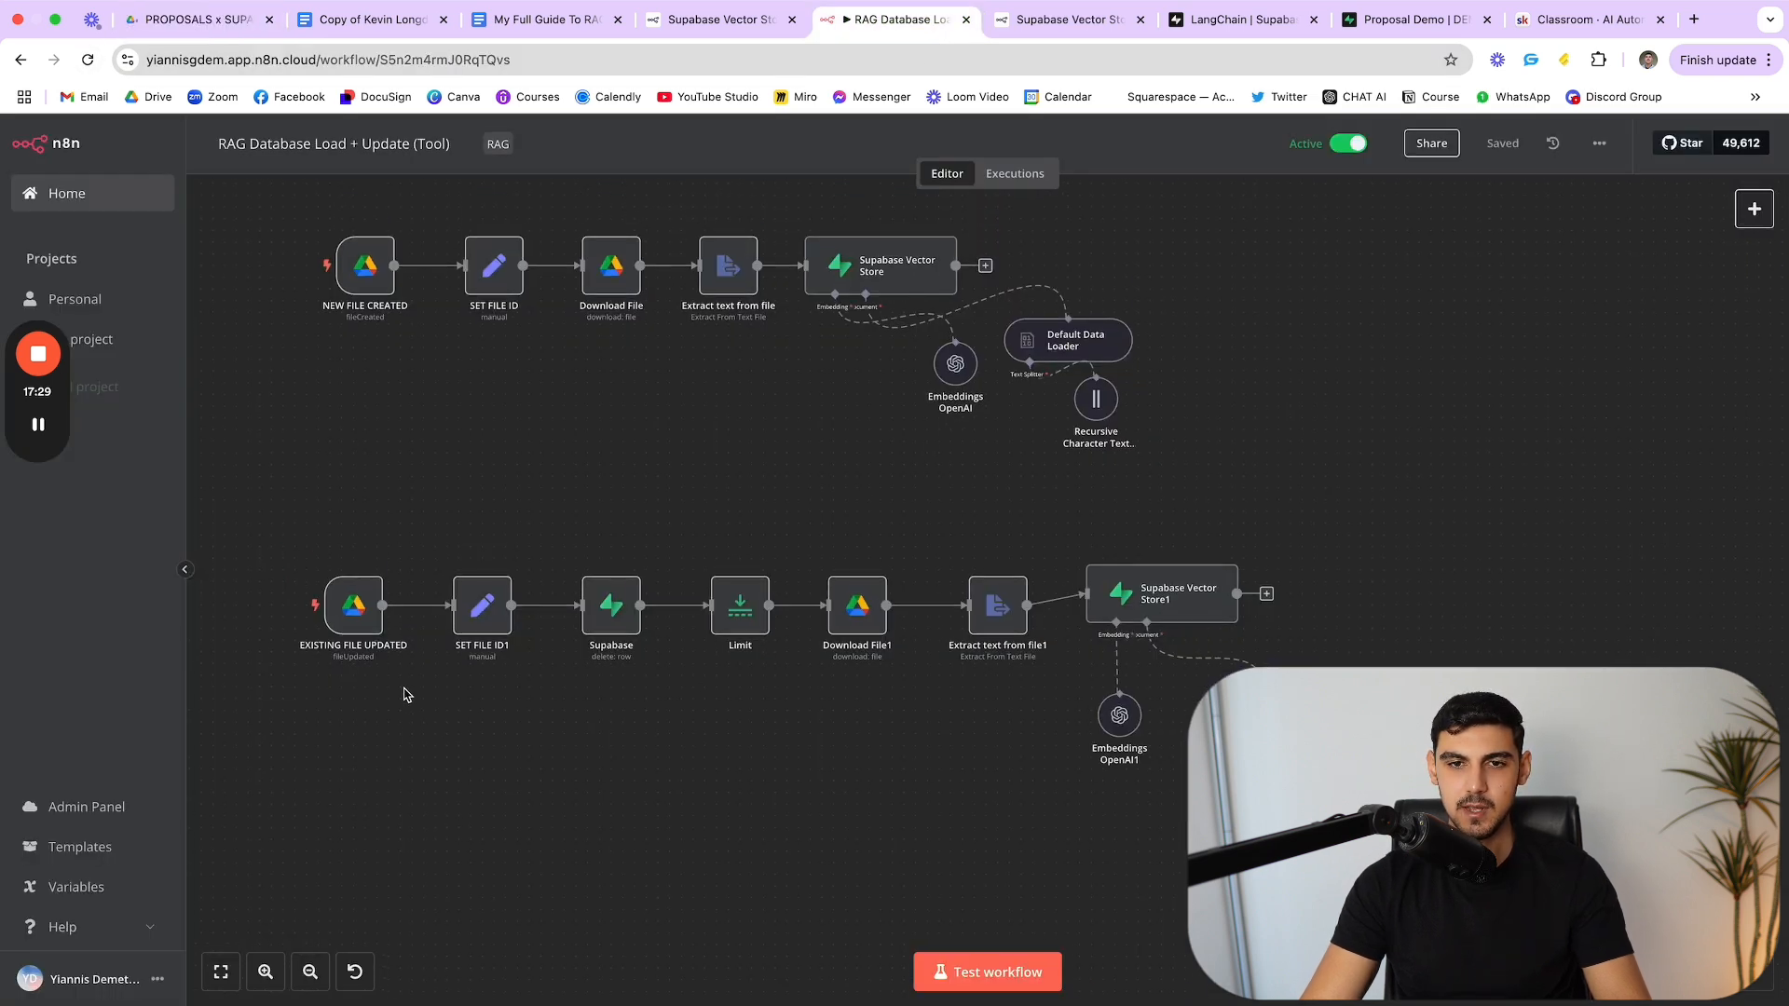
scroll(488, 271, "left", 2)
scroll(636, 347, "left", 1)
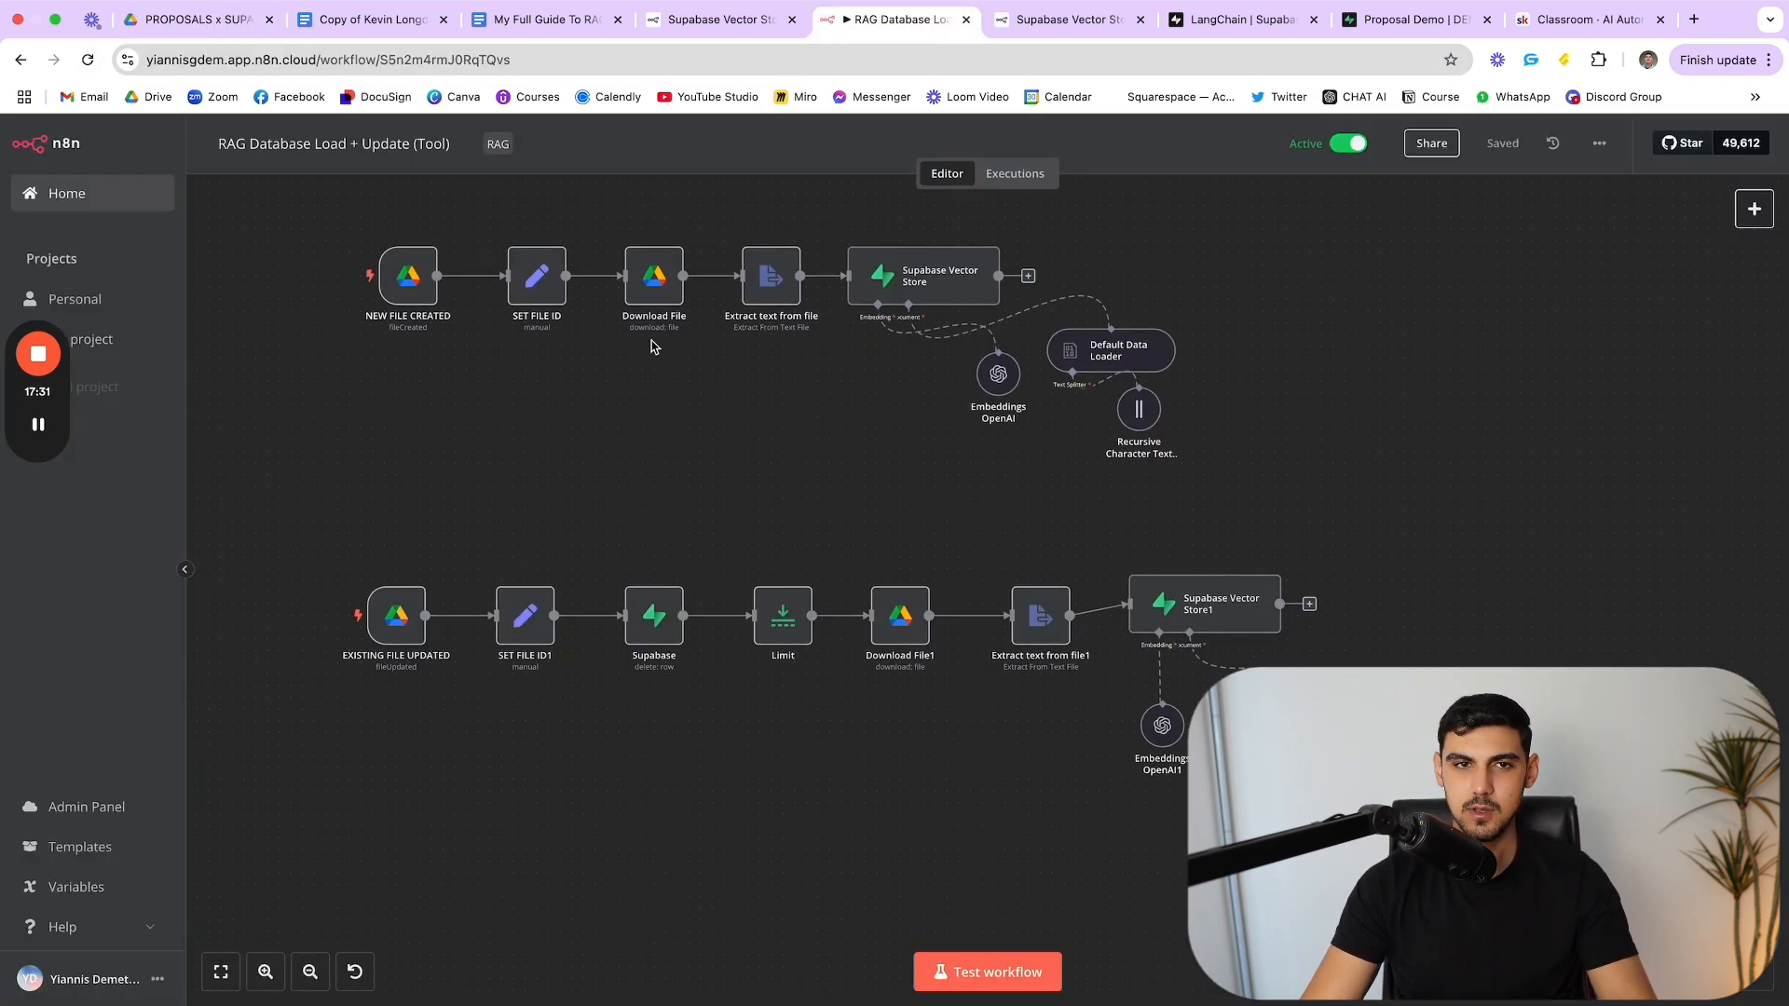
scroll(599, 426, "left", 3)
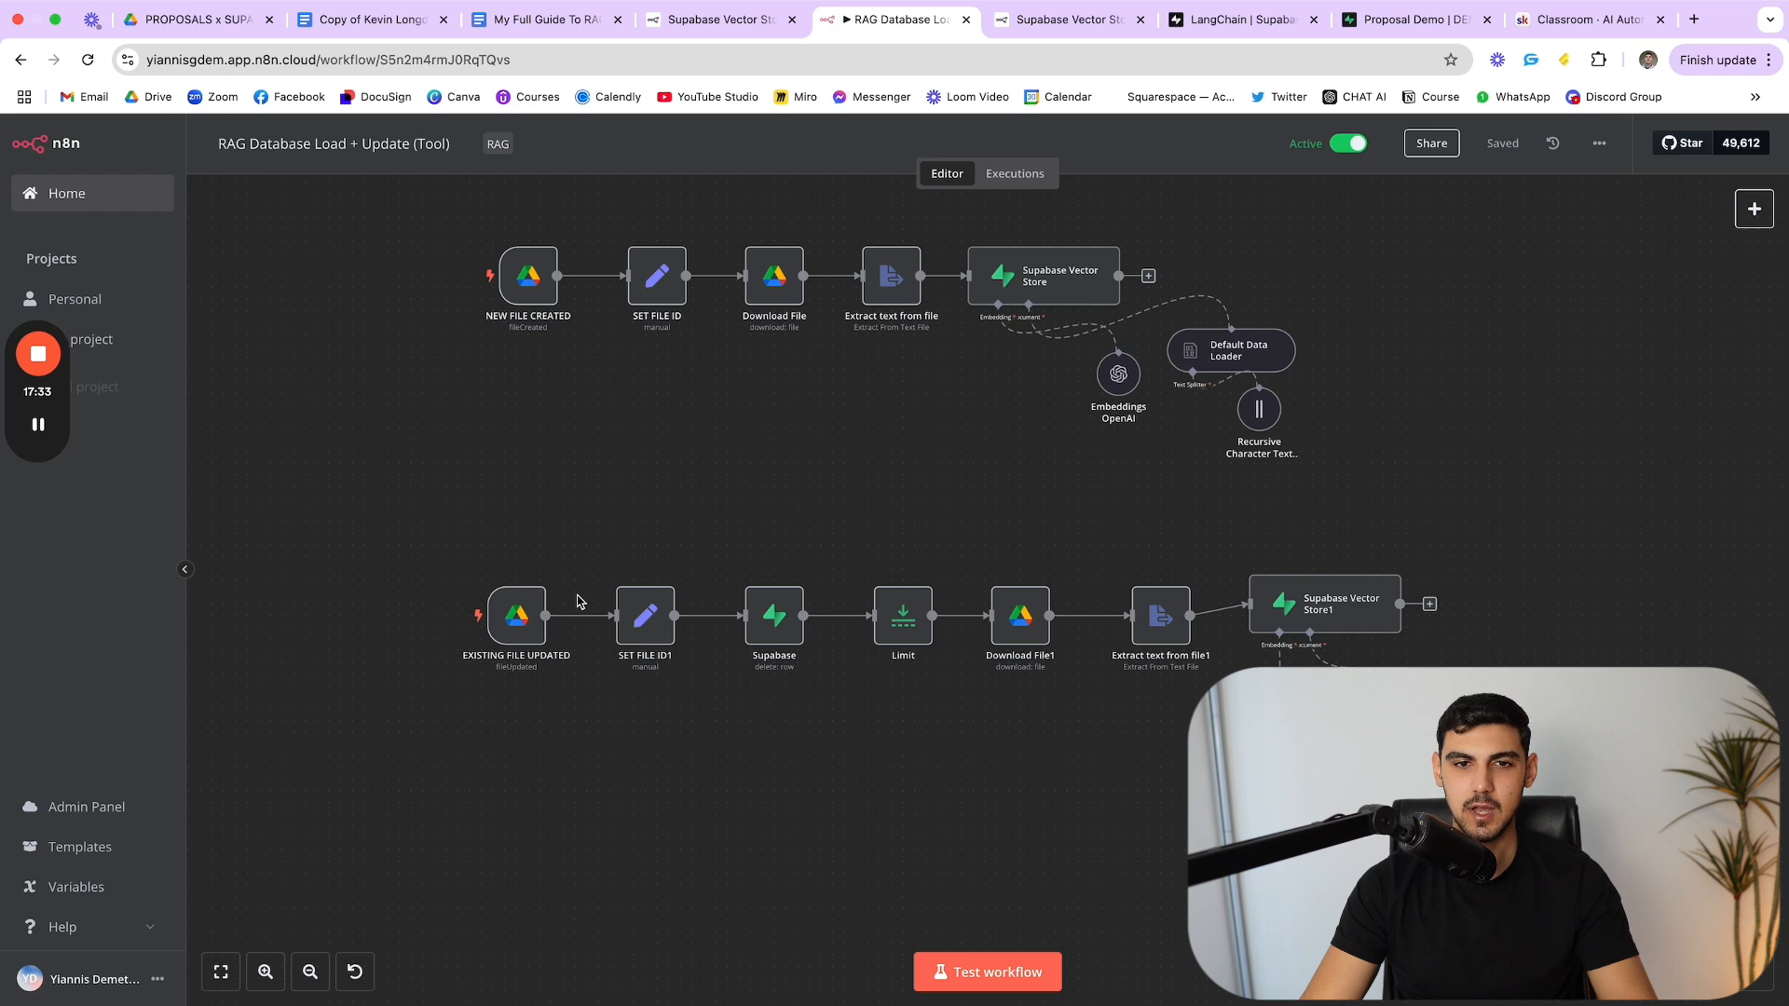
scroll(548, 567, "up", 3)
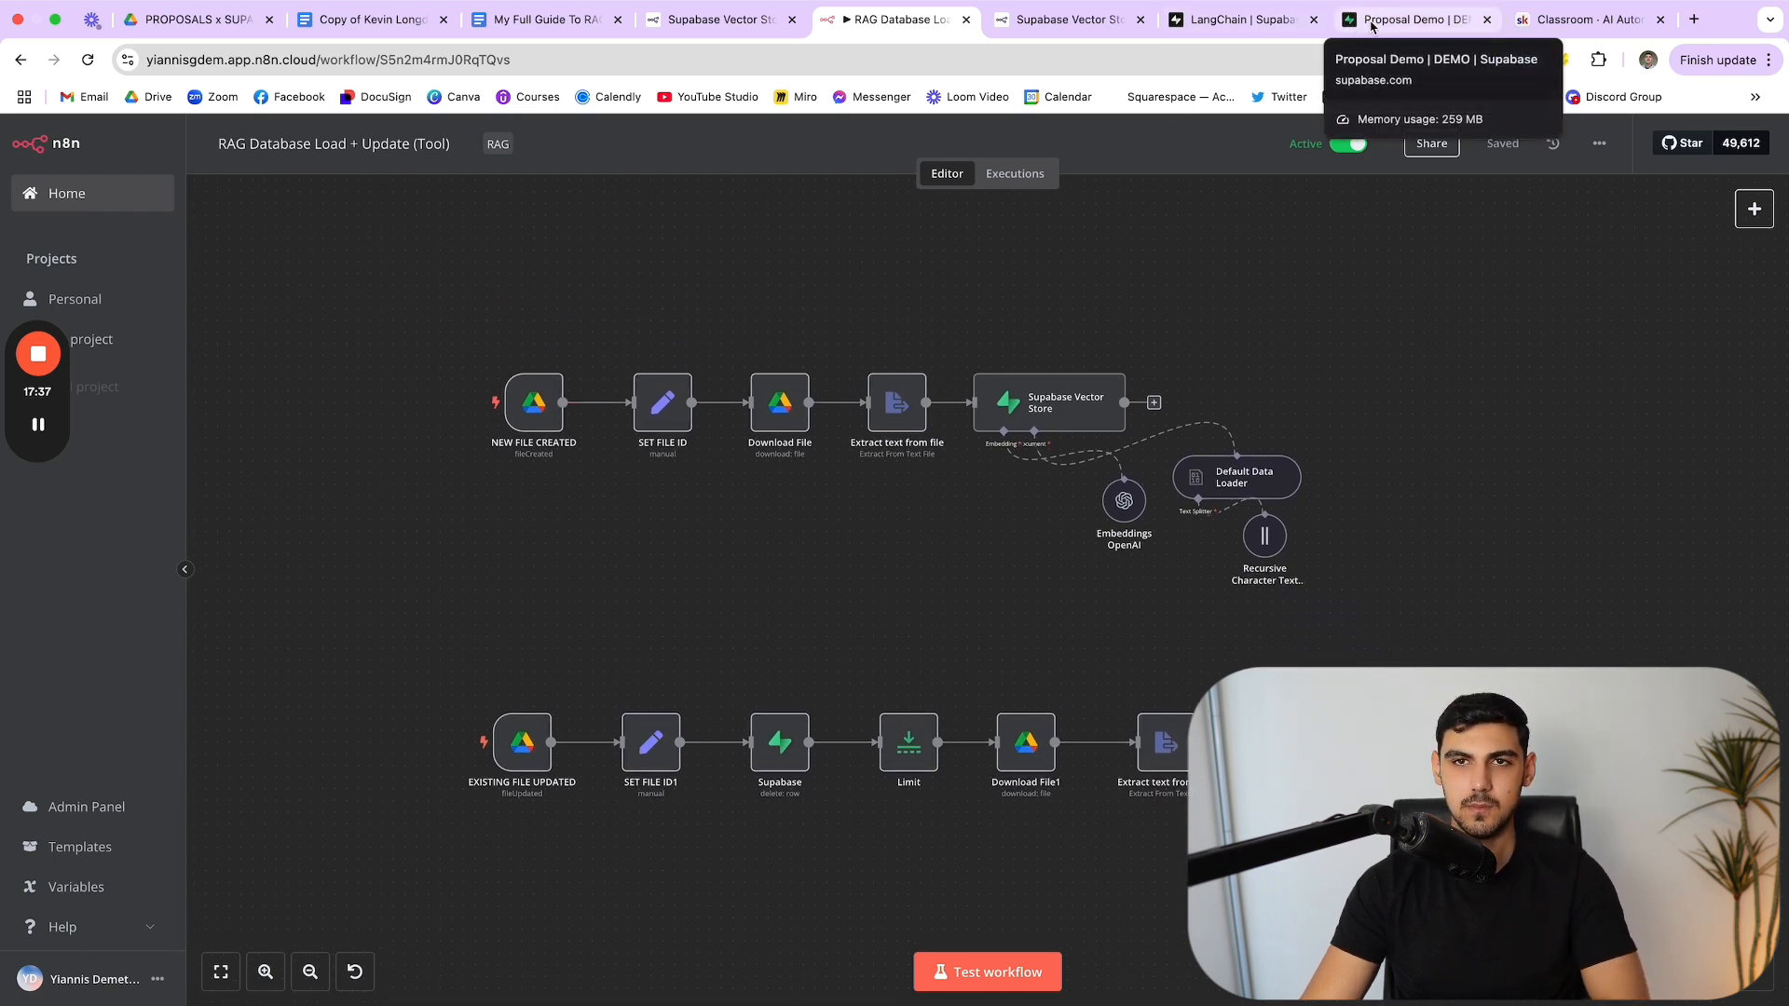
scroll(1186, 824, "right", 1)
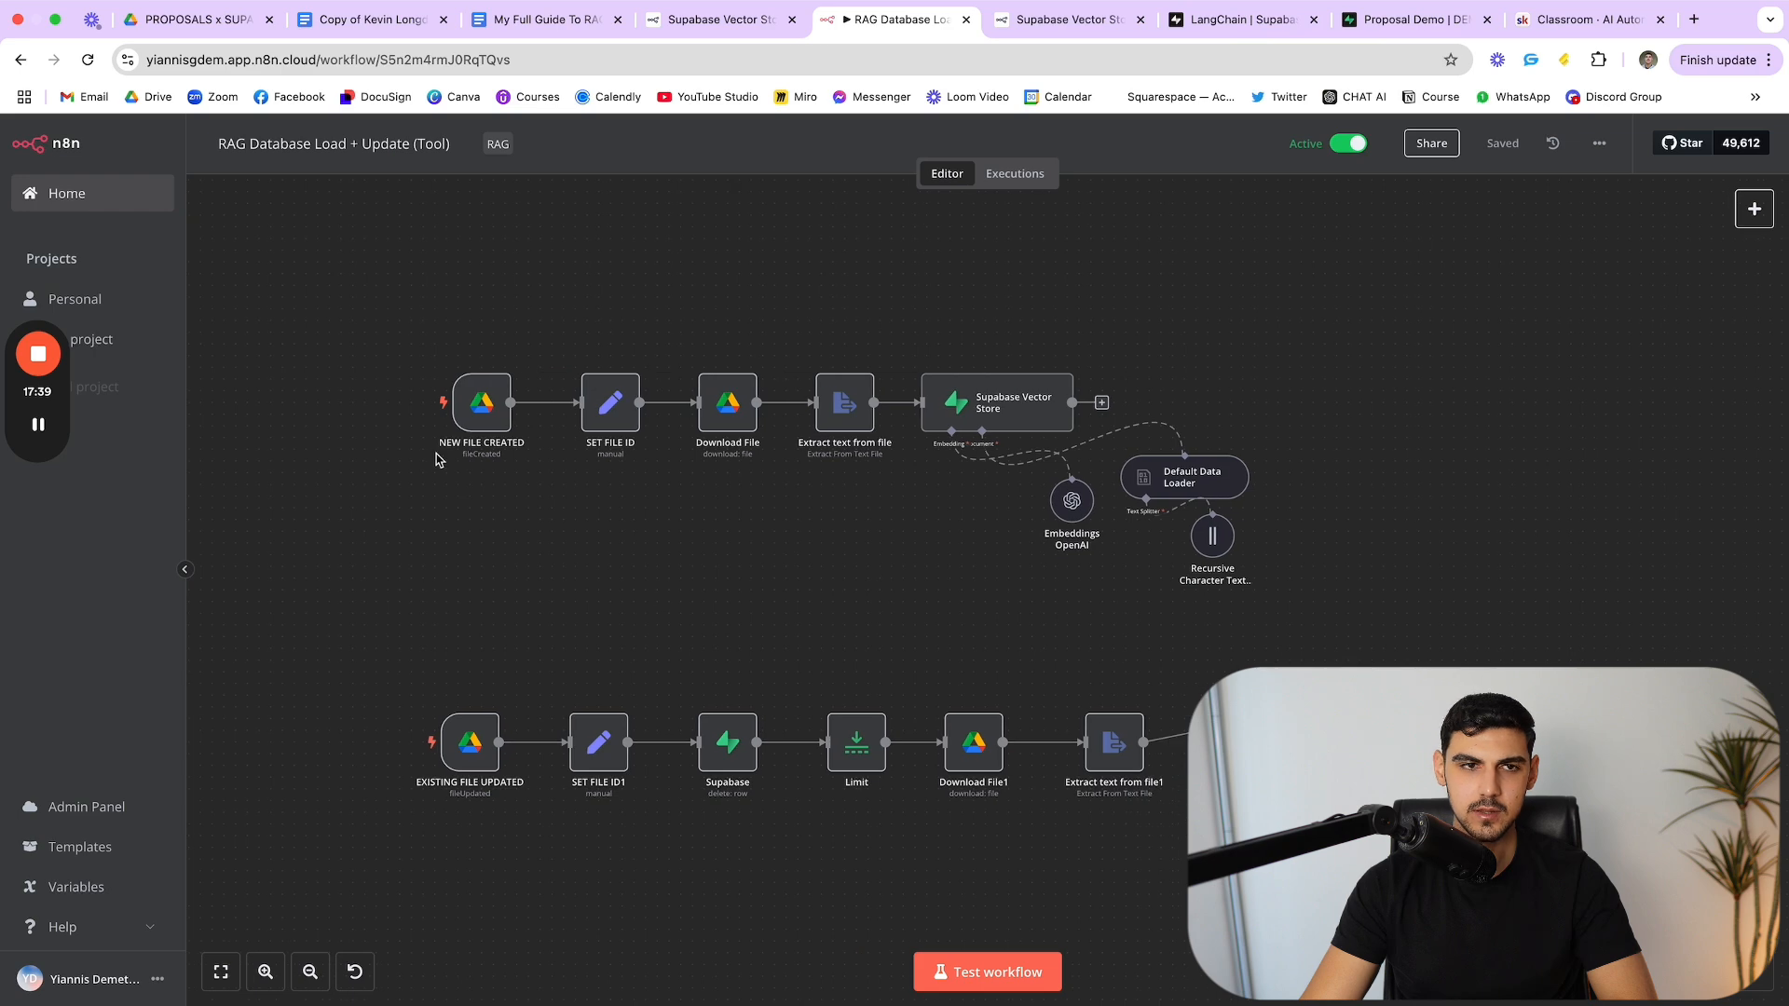
scroll(480, 466, "up", 1)
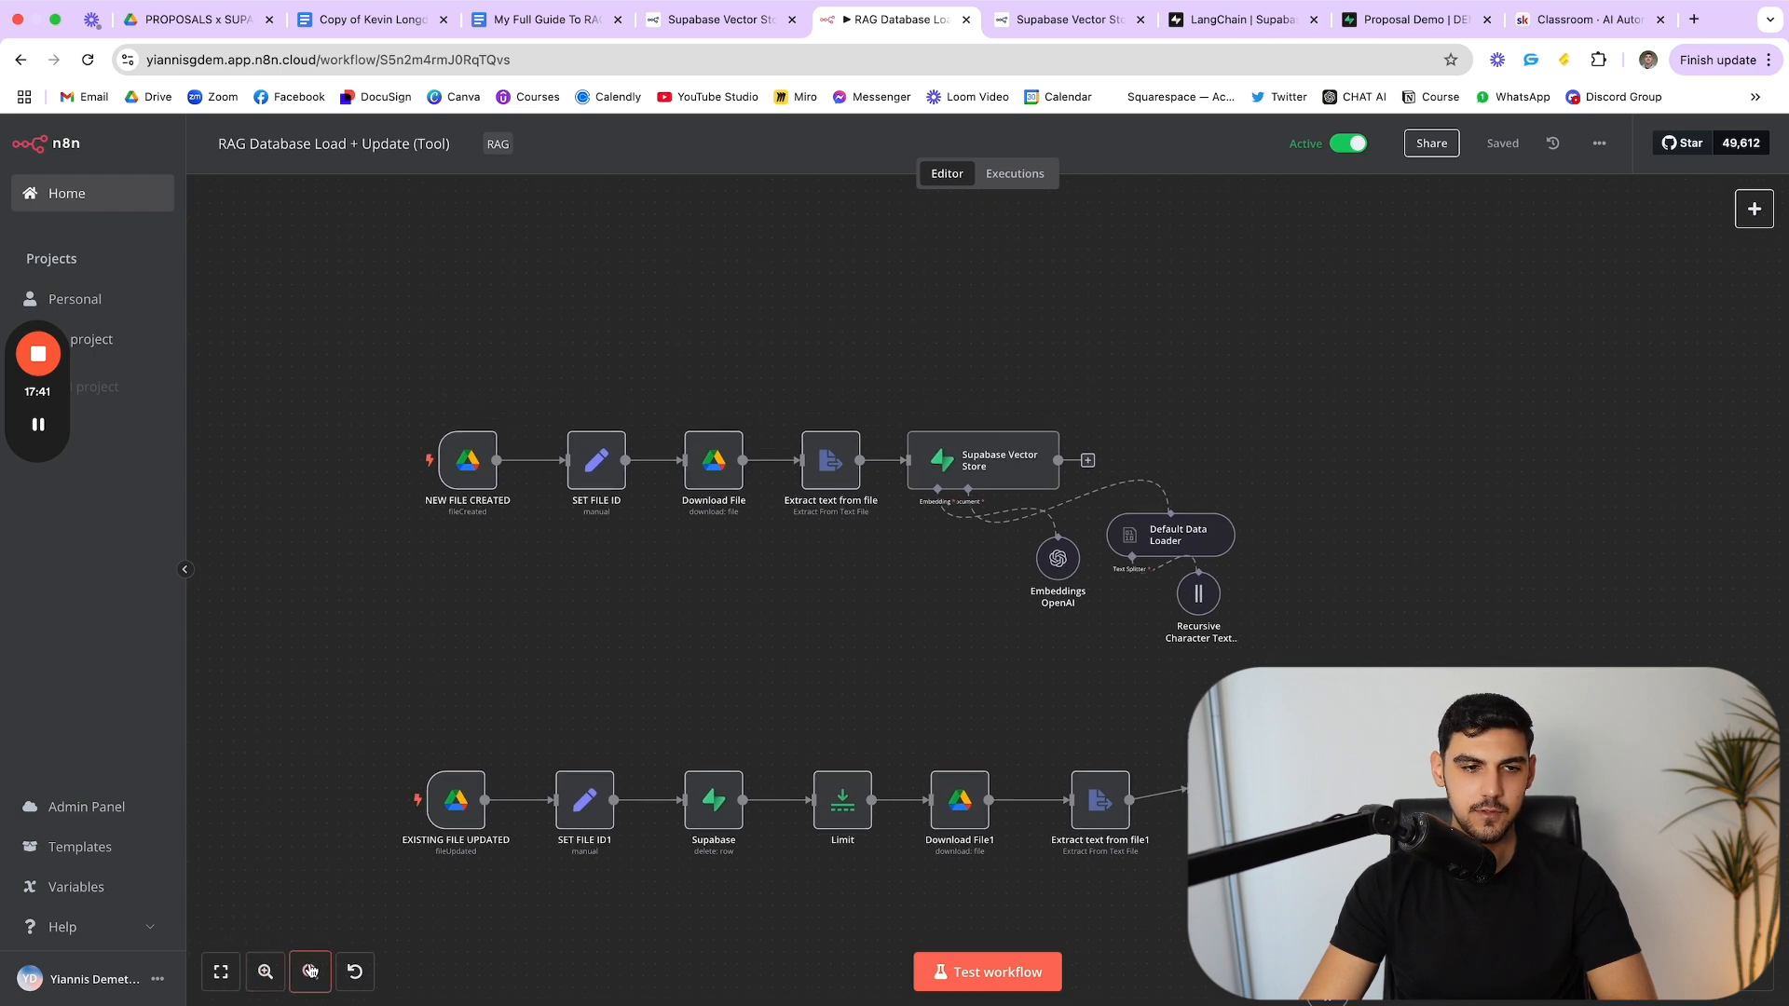
Step: Open the NEW FILE CREATED trigger's parameters and check its documentation and the watched Google Drive folder
left_click(278, 978)
scroll(395, 670, "left", 3)
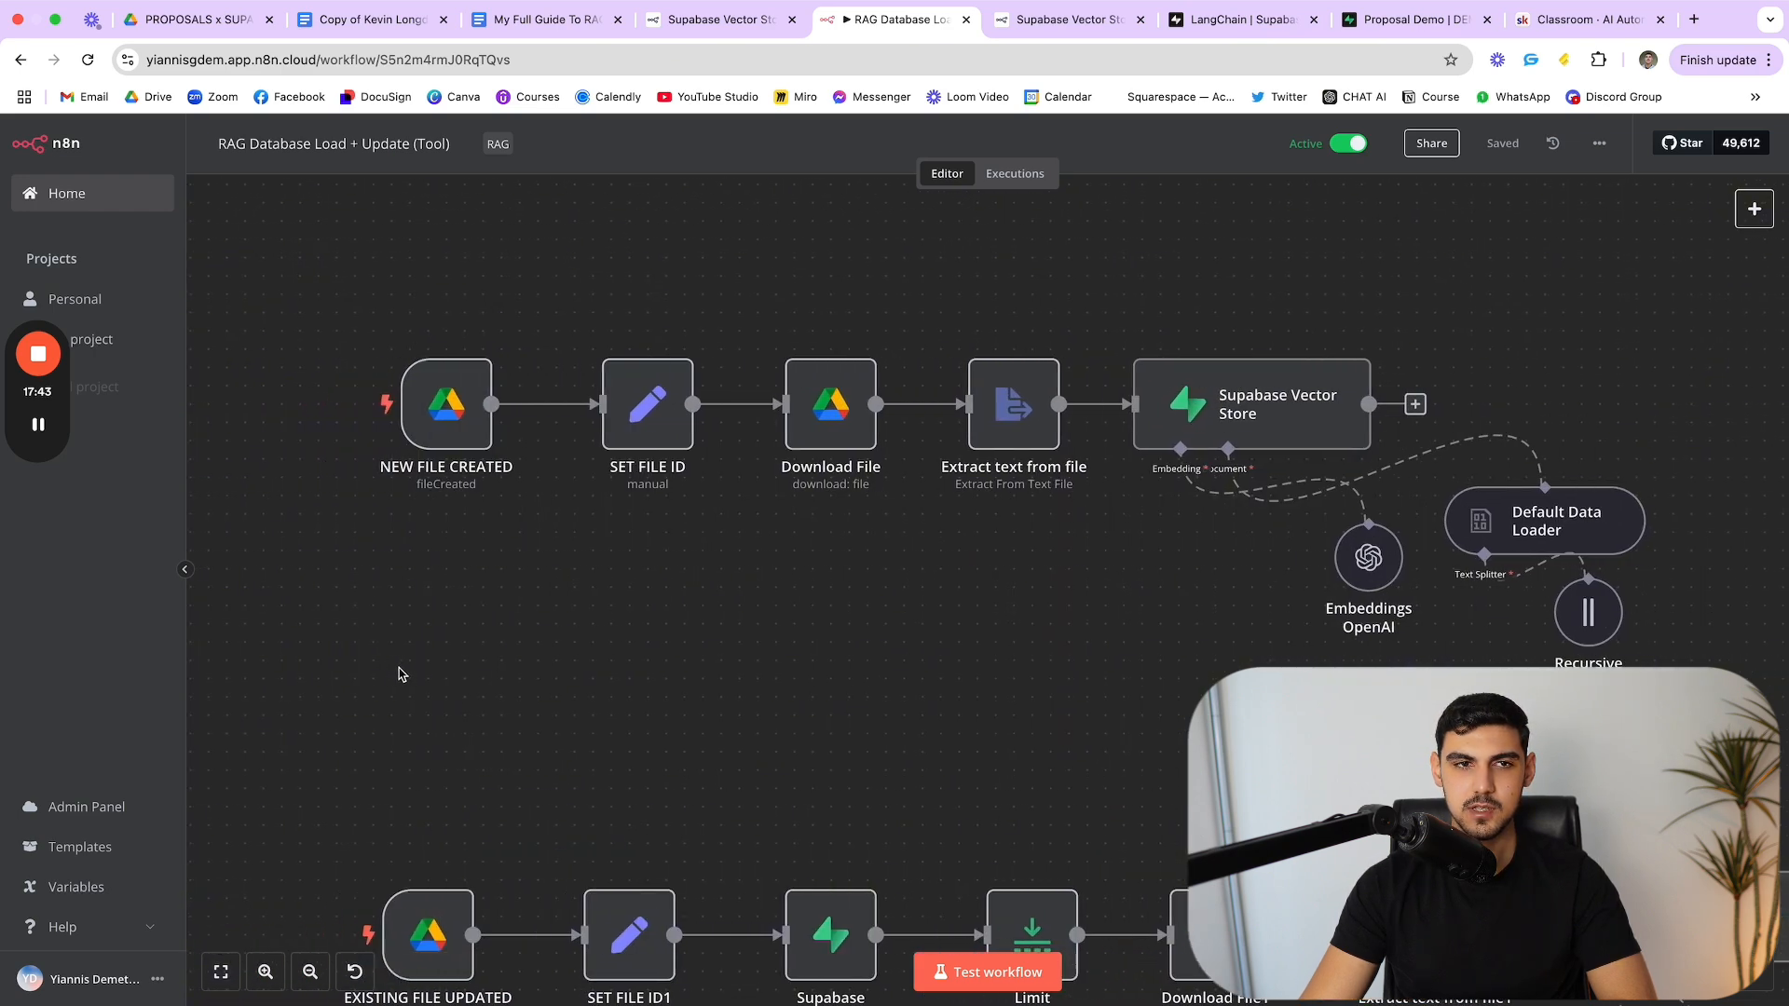
double_click(401, 405)
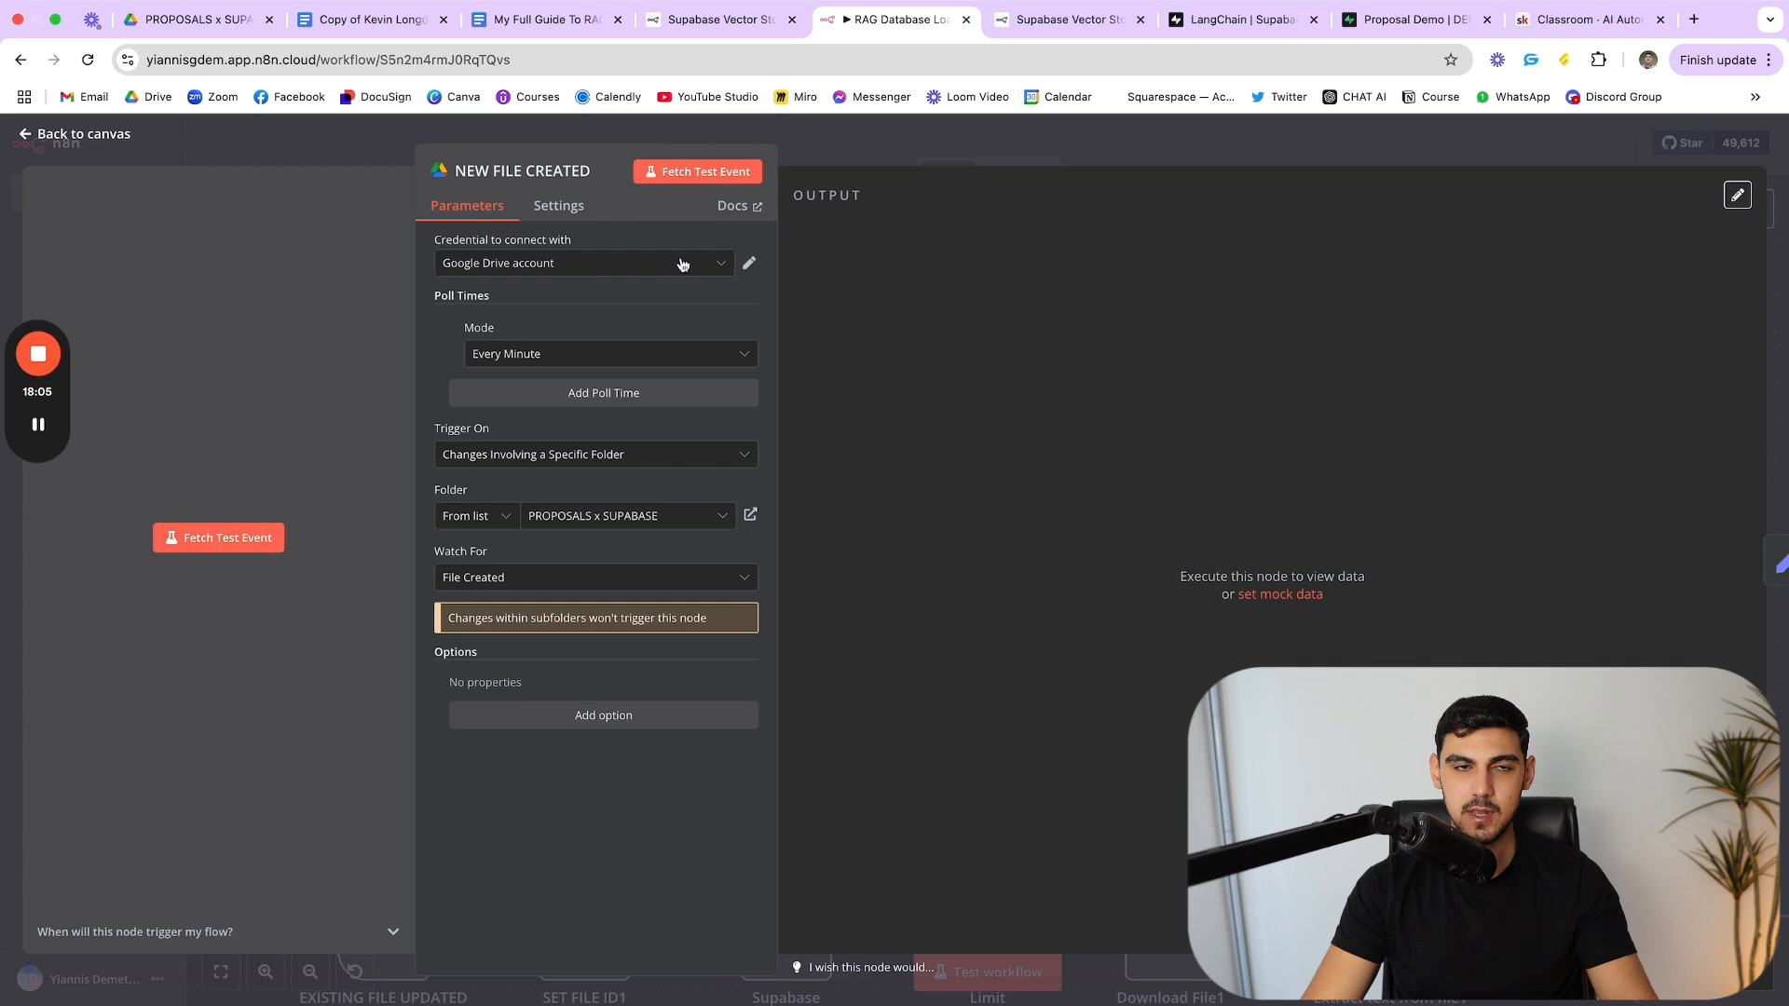
left_click(727, 207)
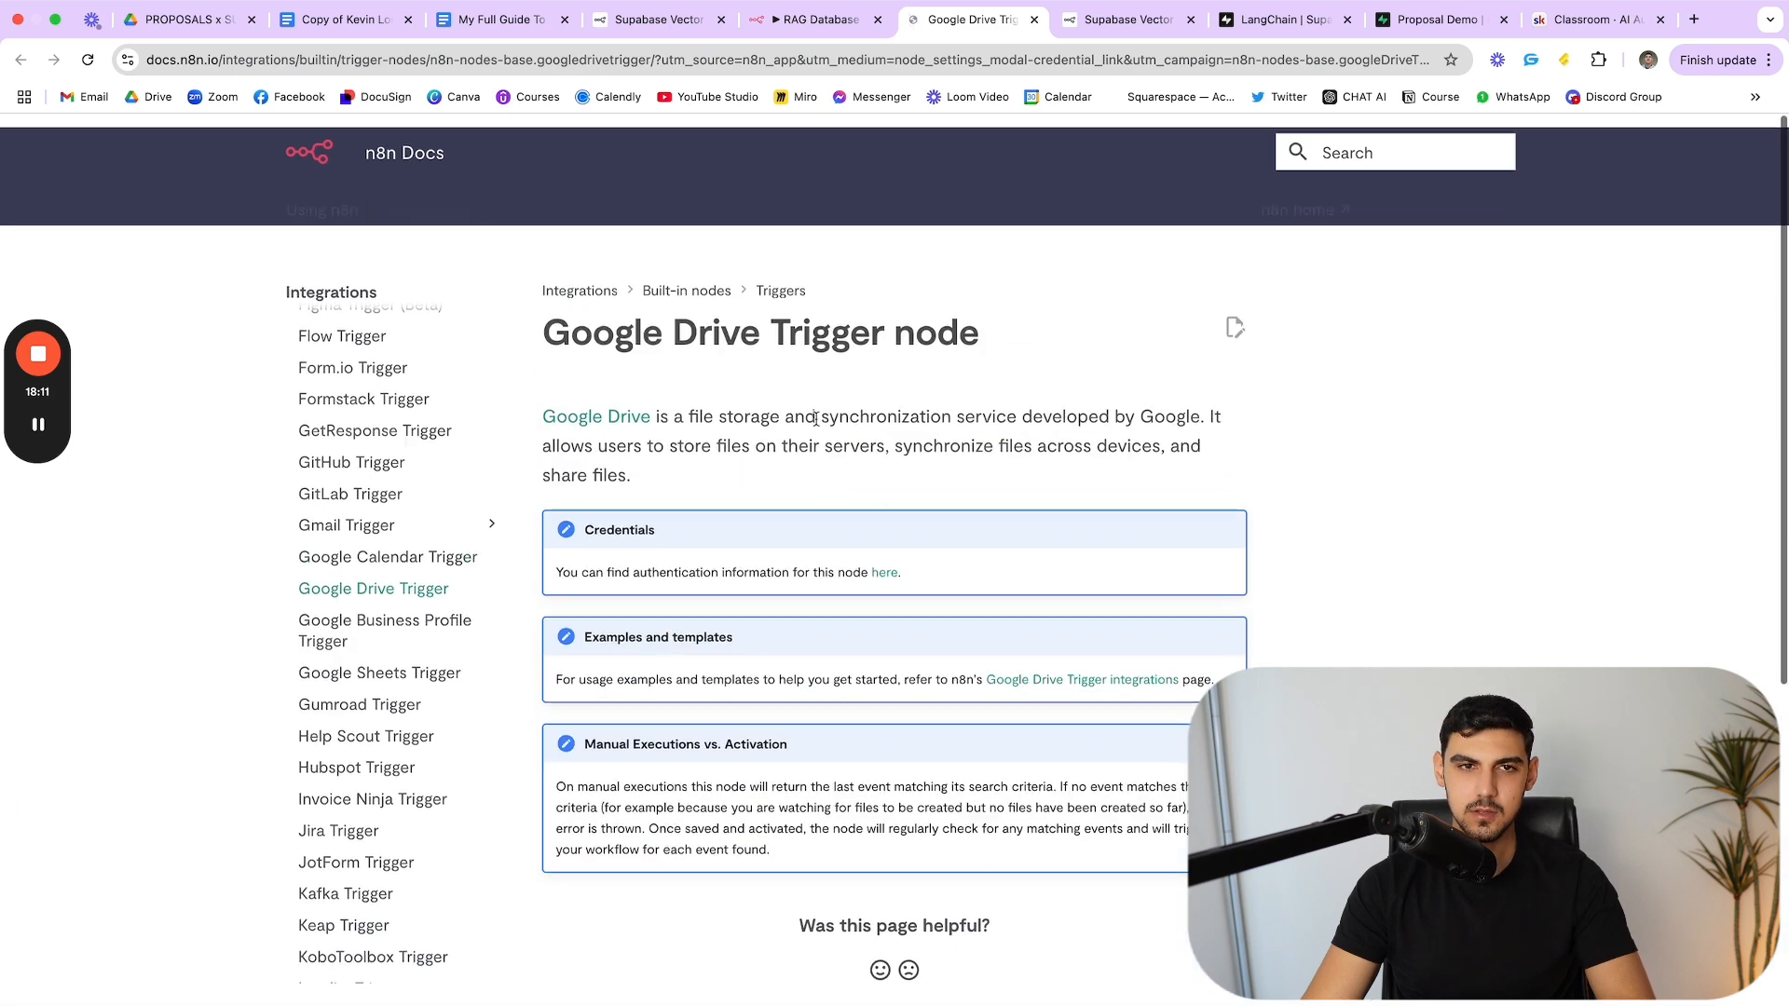
left_click(198, 21)
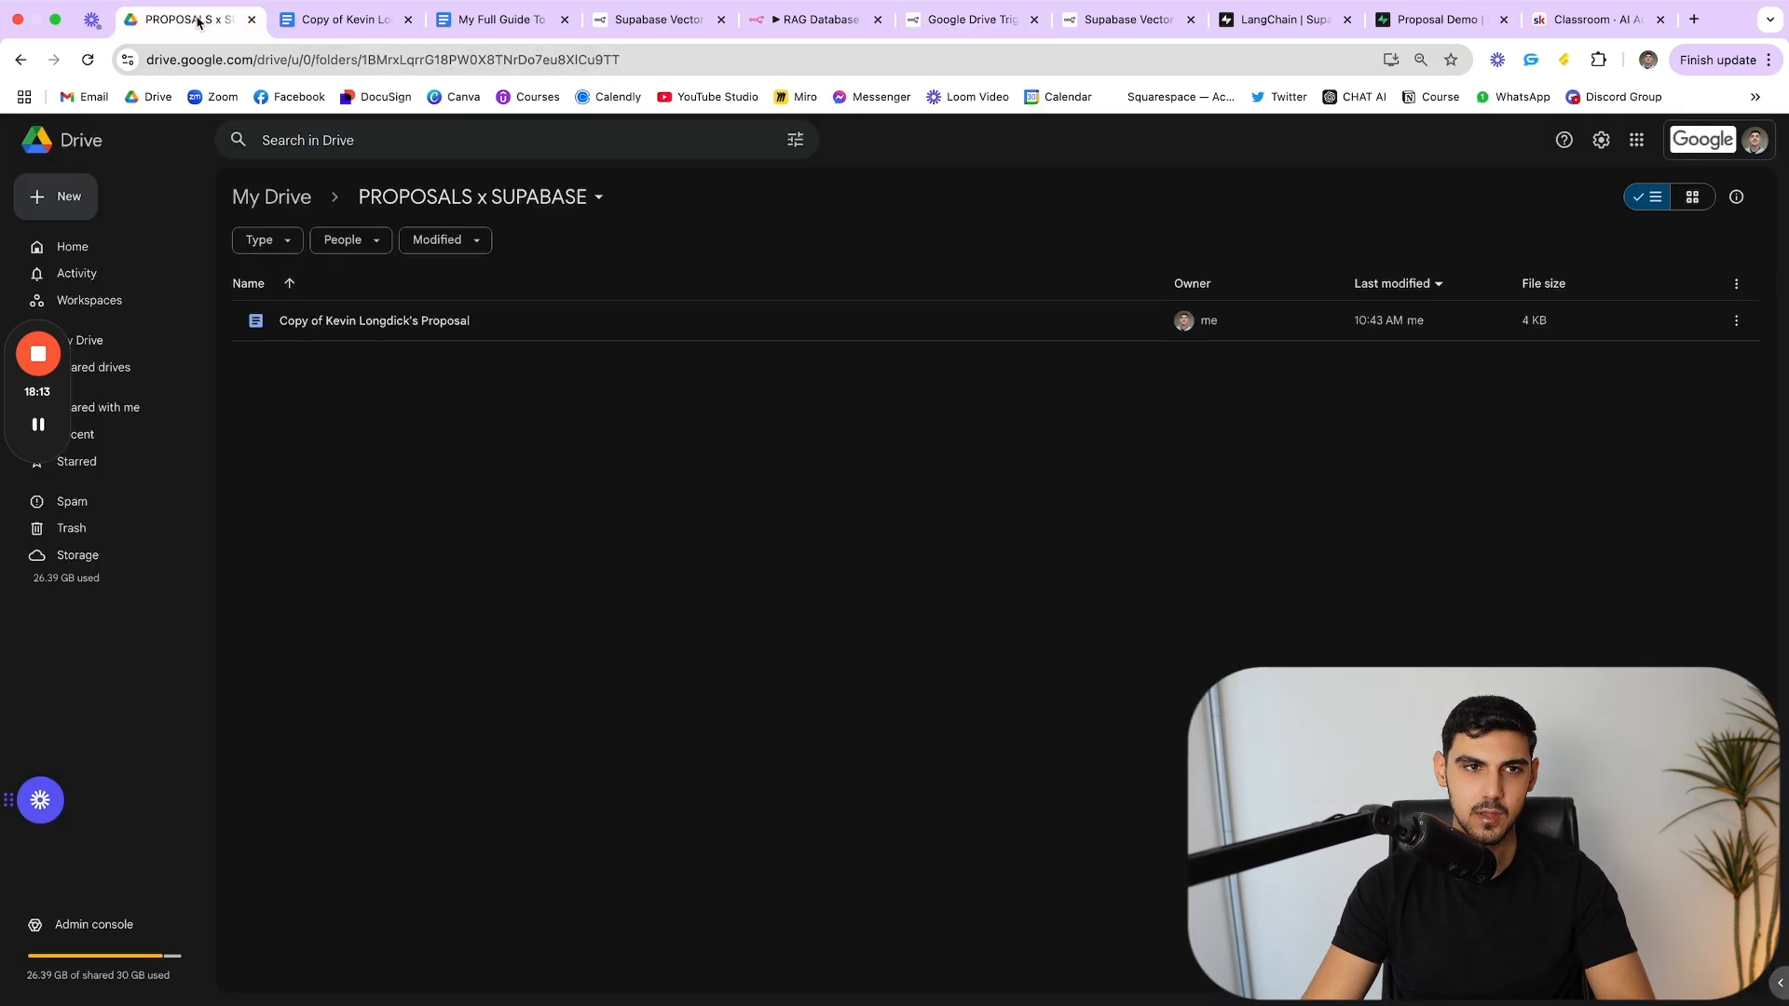
left_click(839, 24)
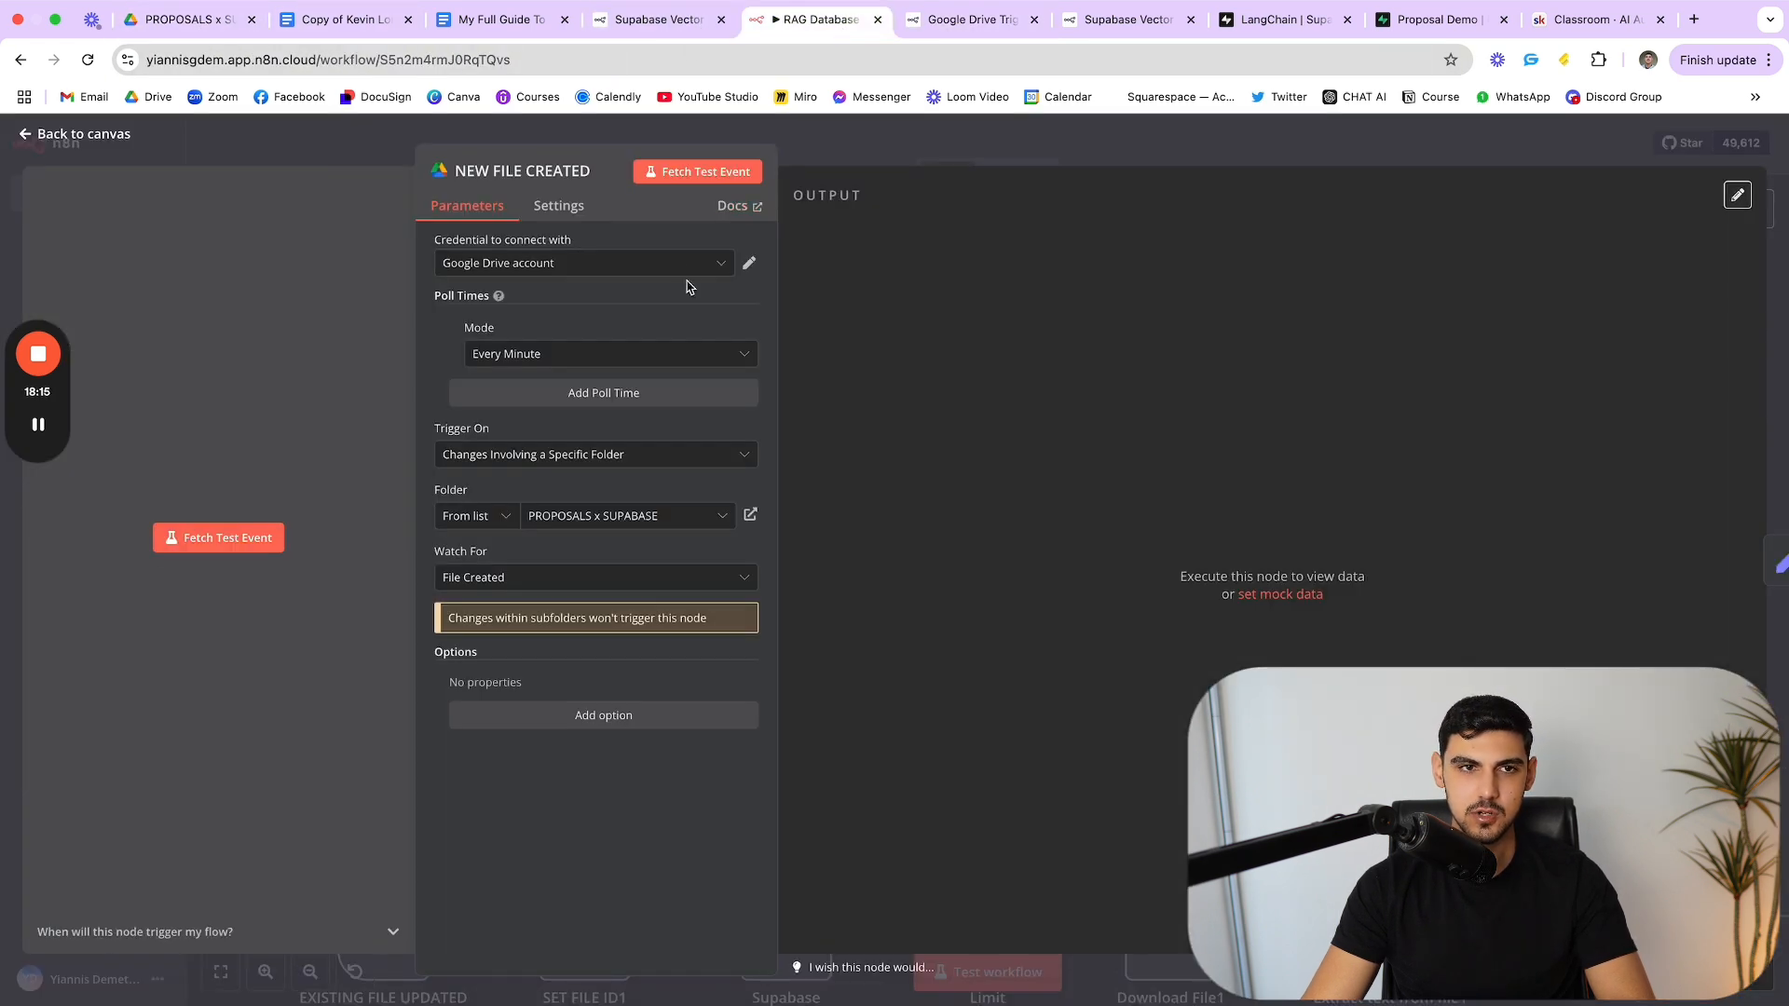
Step: Review the connection settings of the trigger's Google Drive account credential, then close them without changes
left_click(750, 264)
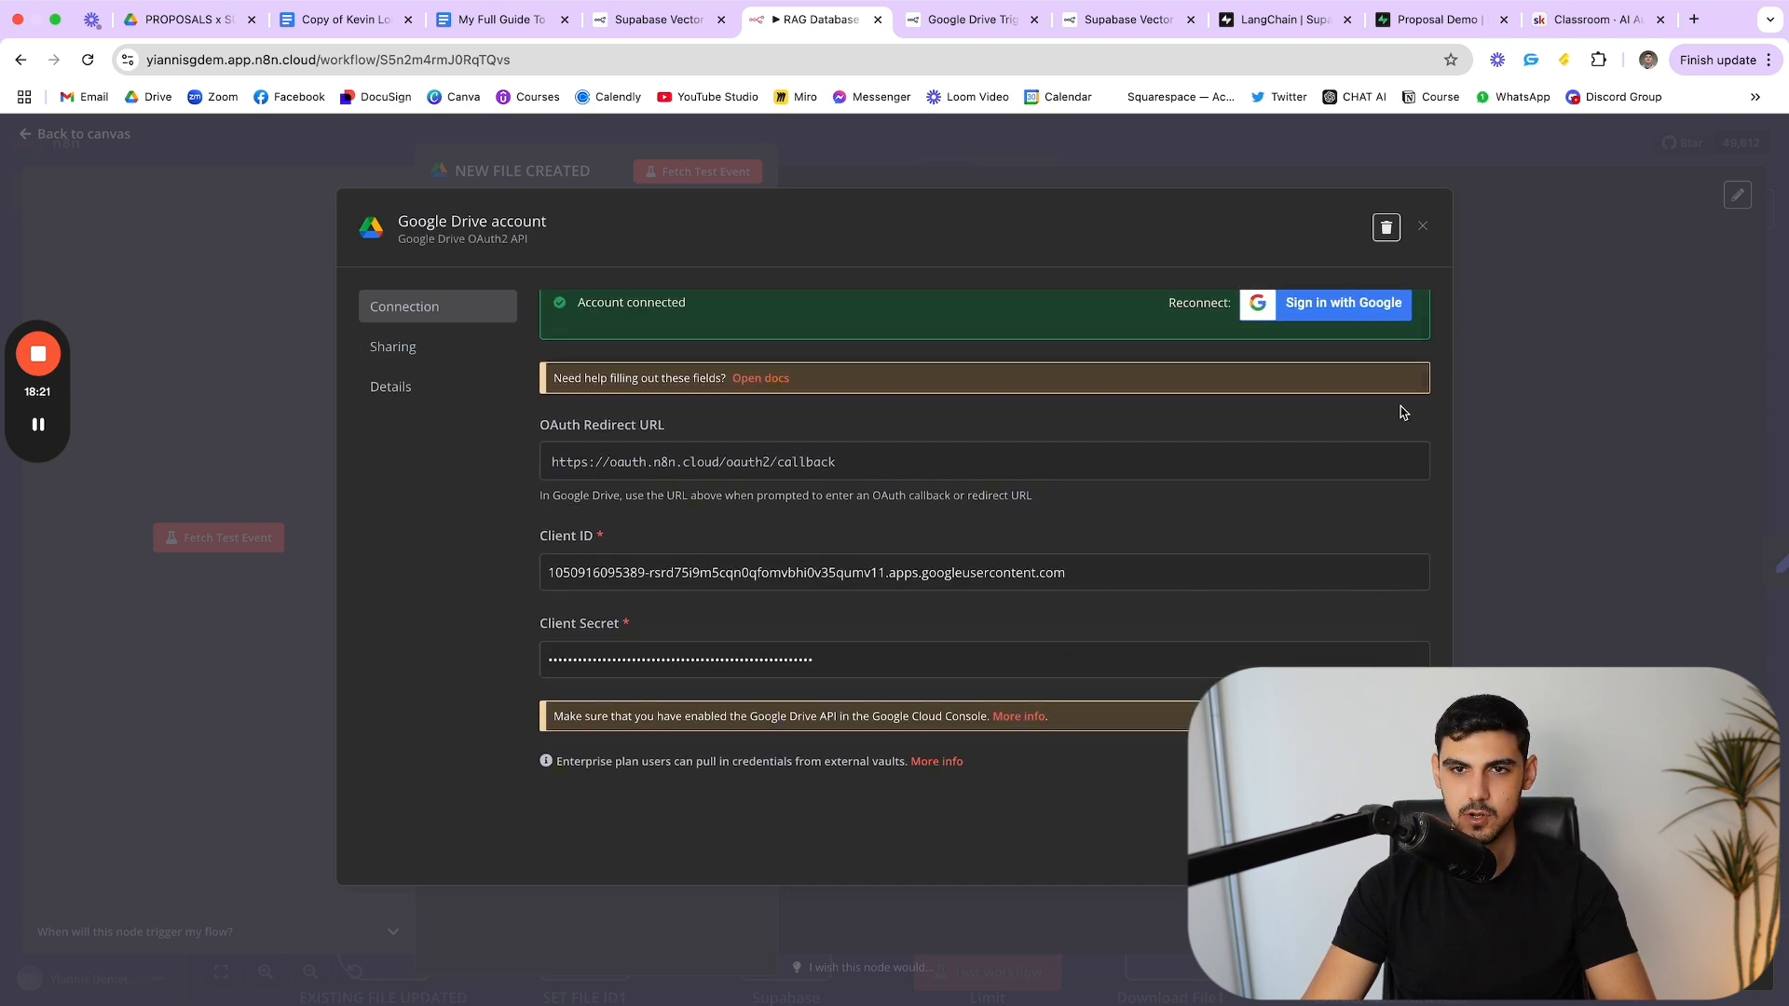
scroll(1178, 469, "down", 1)
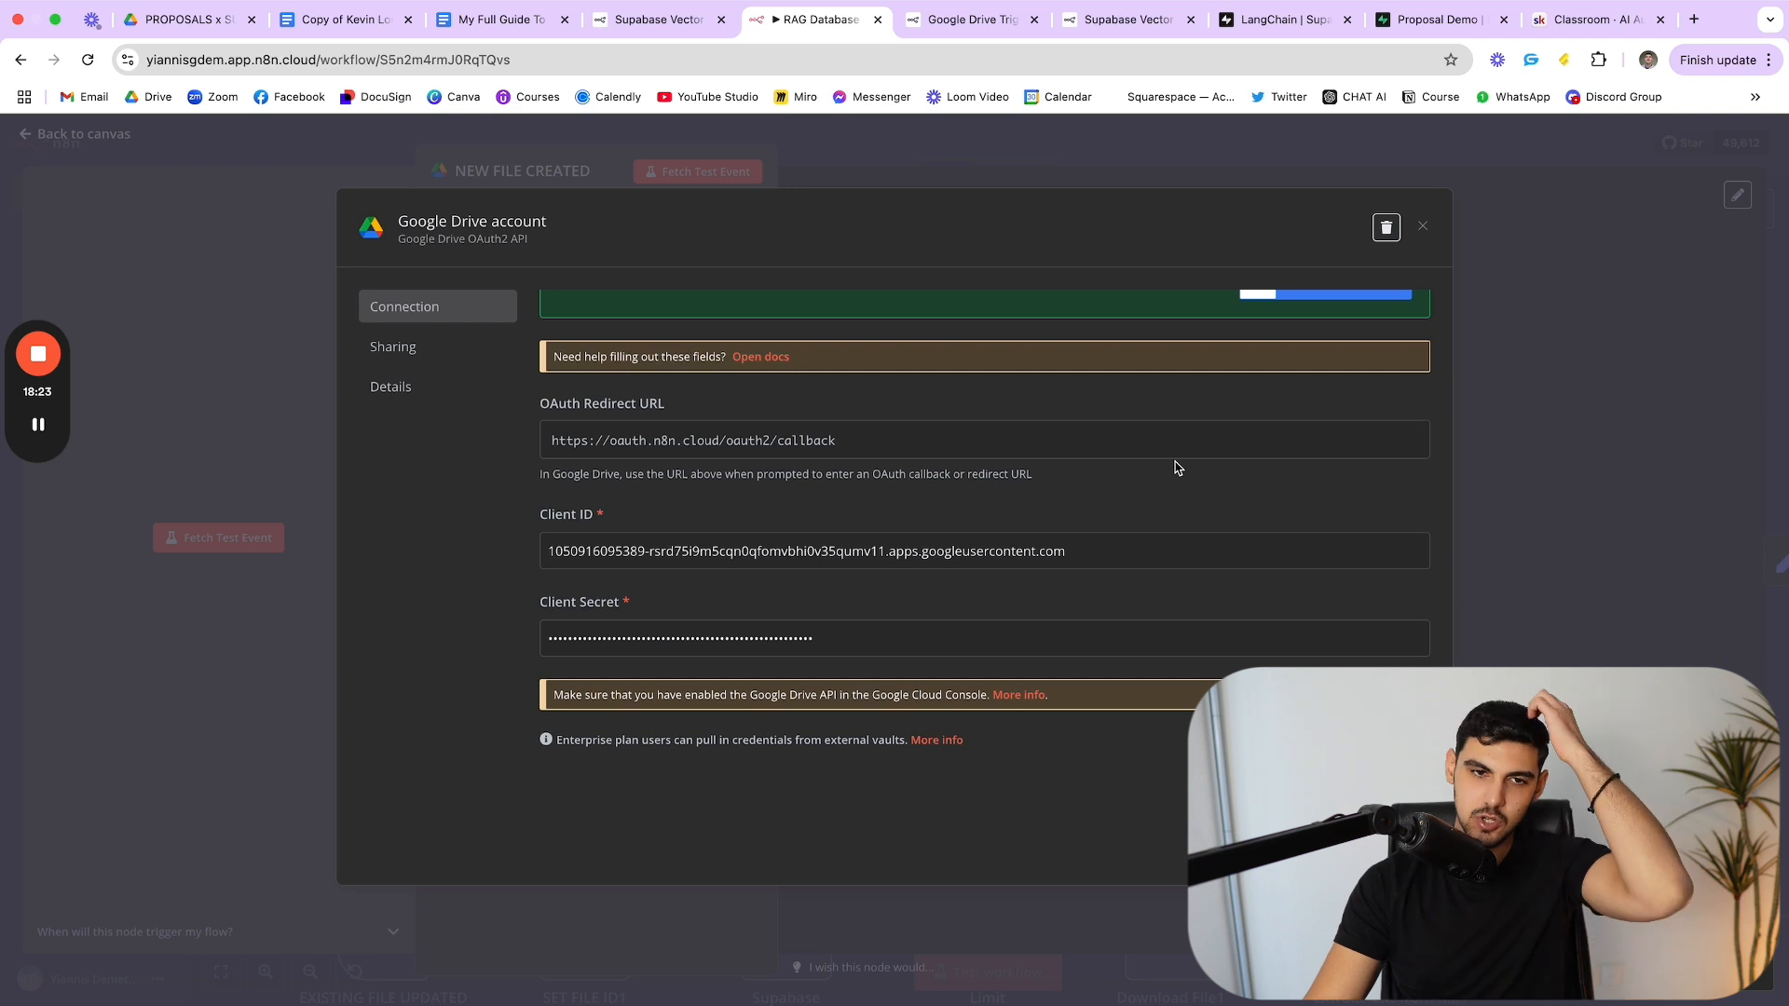
scroll(1175, 468, "up", 2)
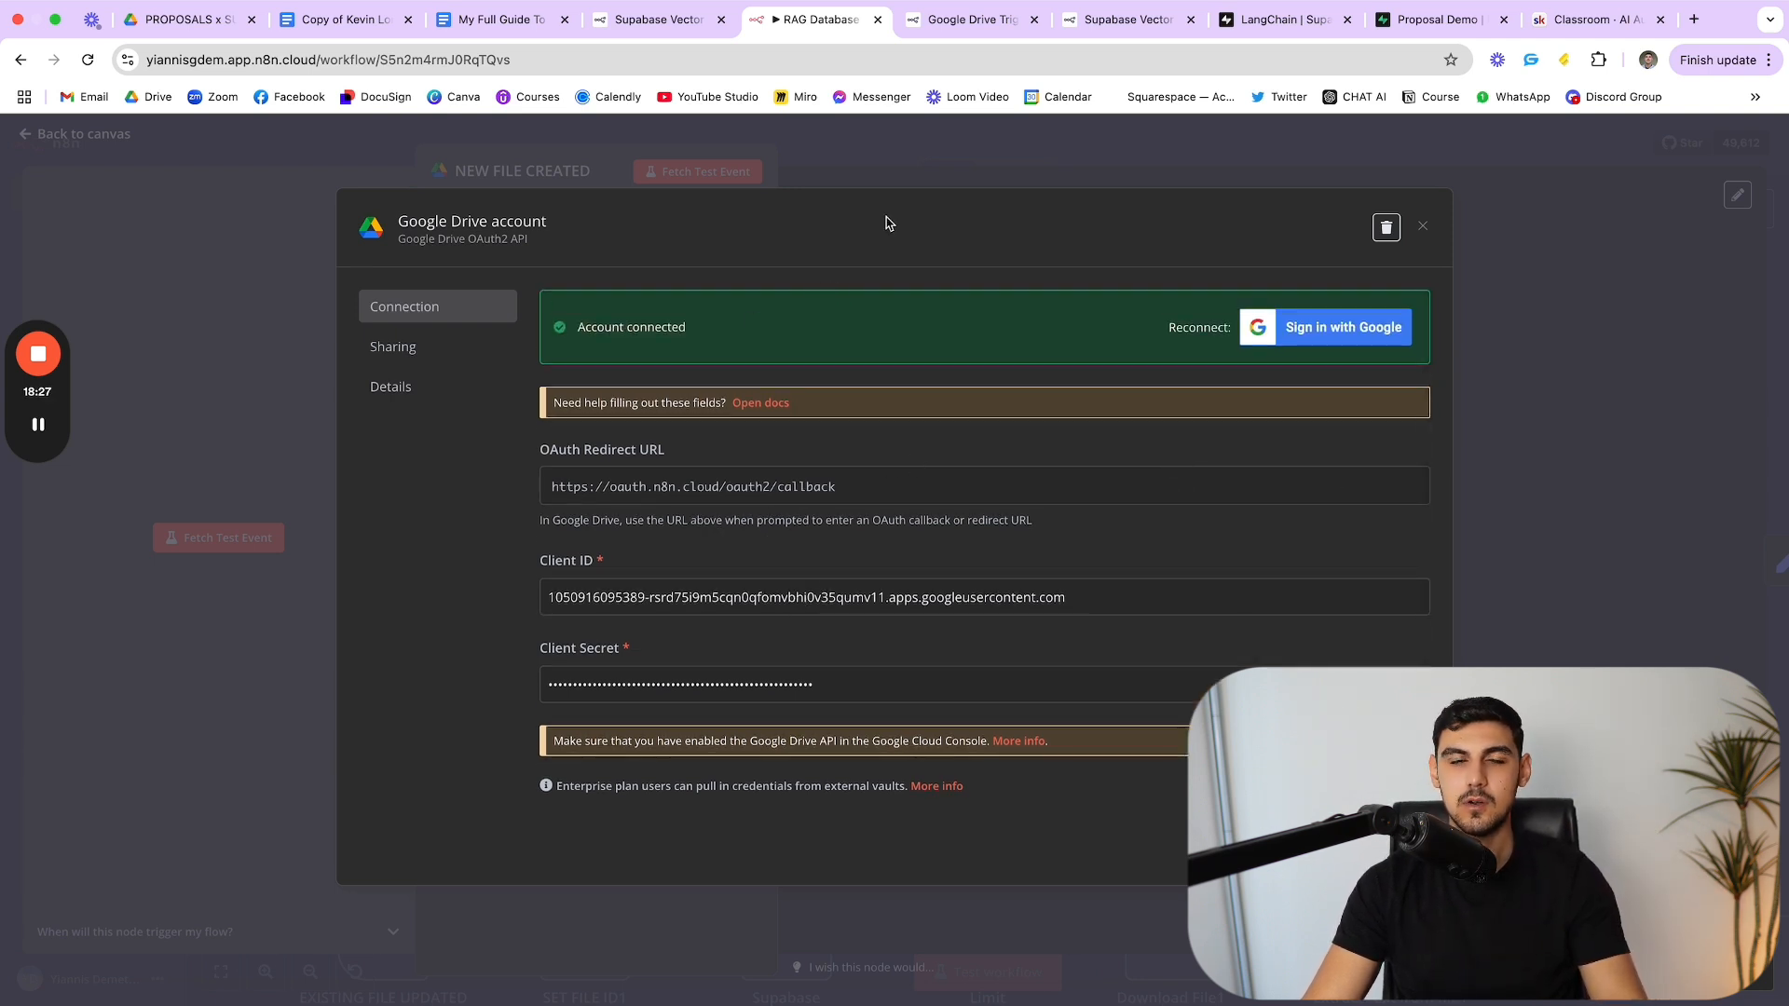
left_click(809, 173)
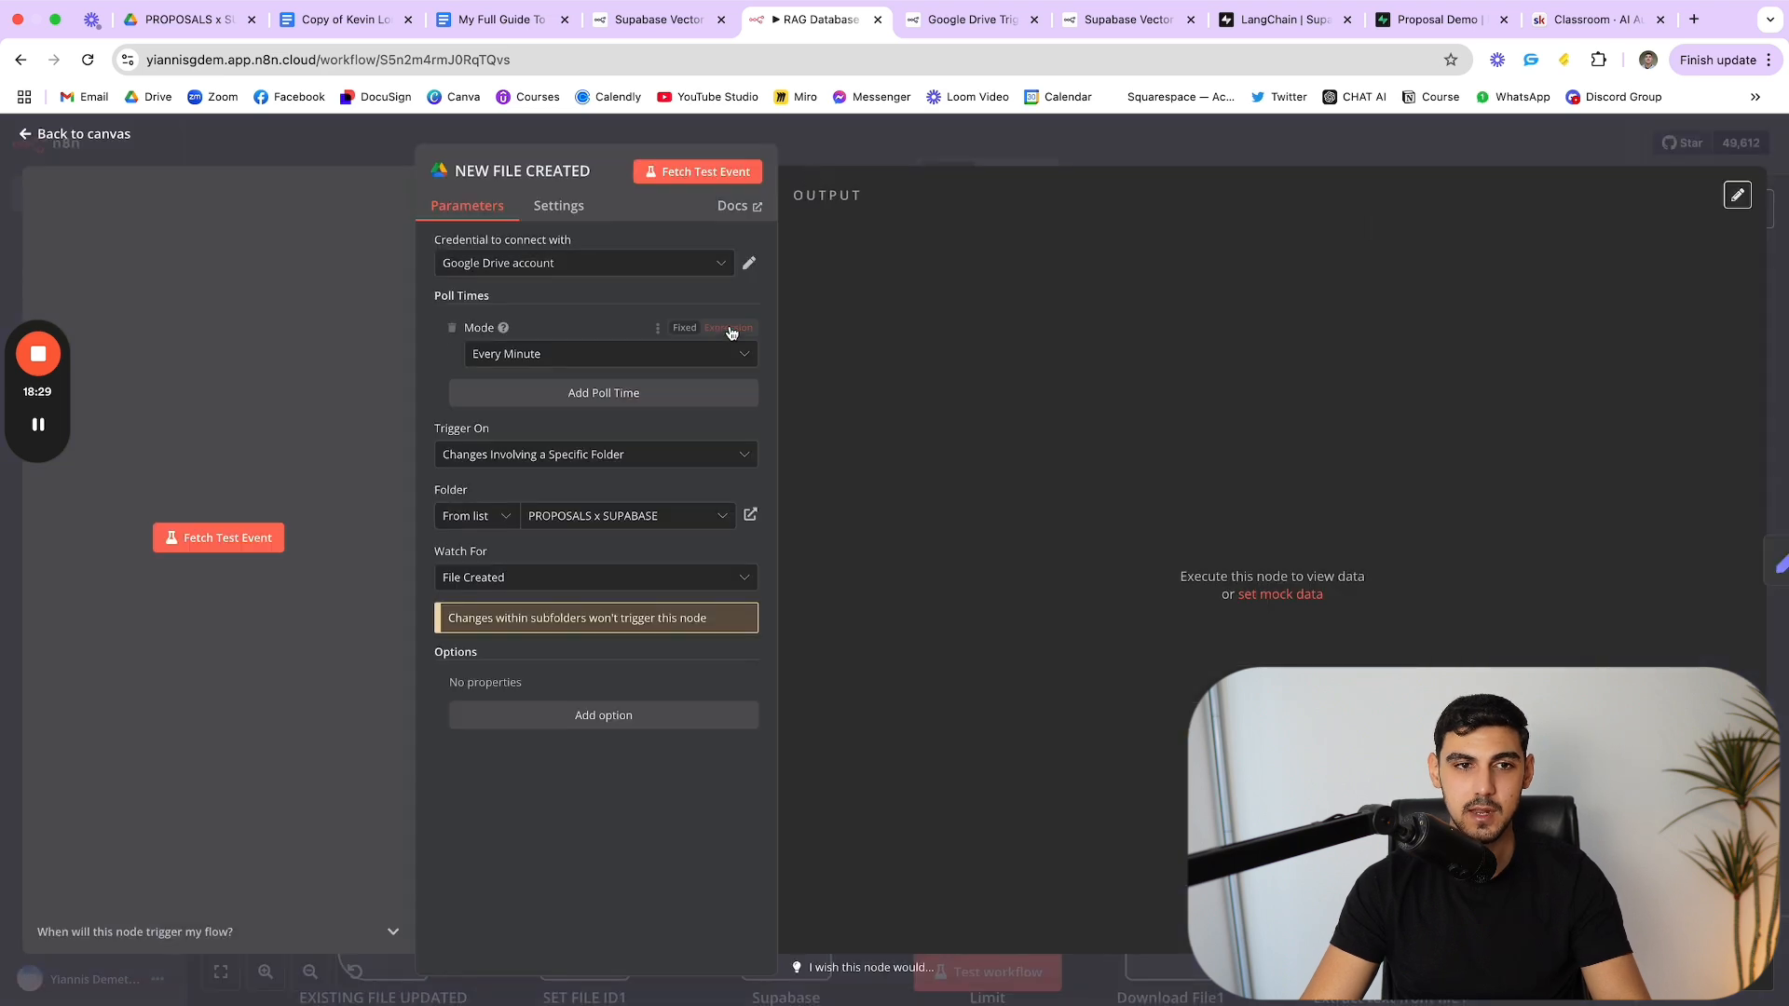
Step: Read the Google Drive Trigger node documentation, revisit the PROPOSALS x SUPABASE folder, and return to the trigger's parameters
left_click(724, 208)
scroll(838, 368, "down", 4)
scroll(839, 368, "up", 3)
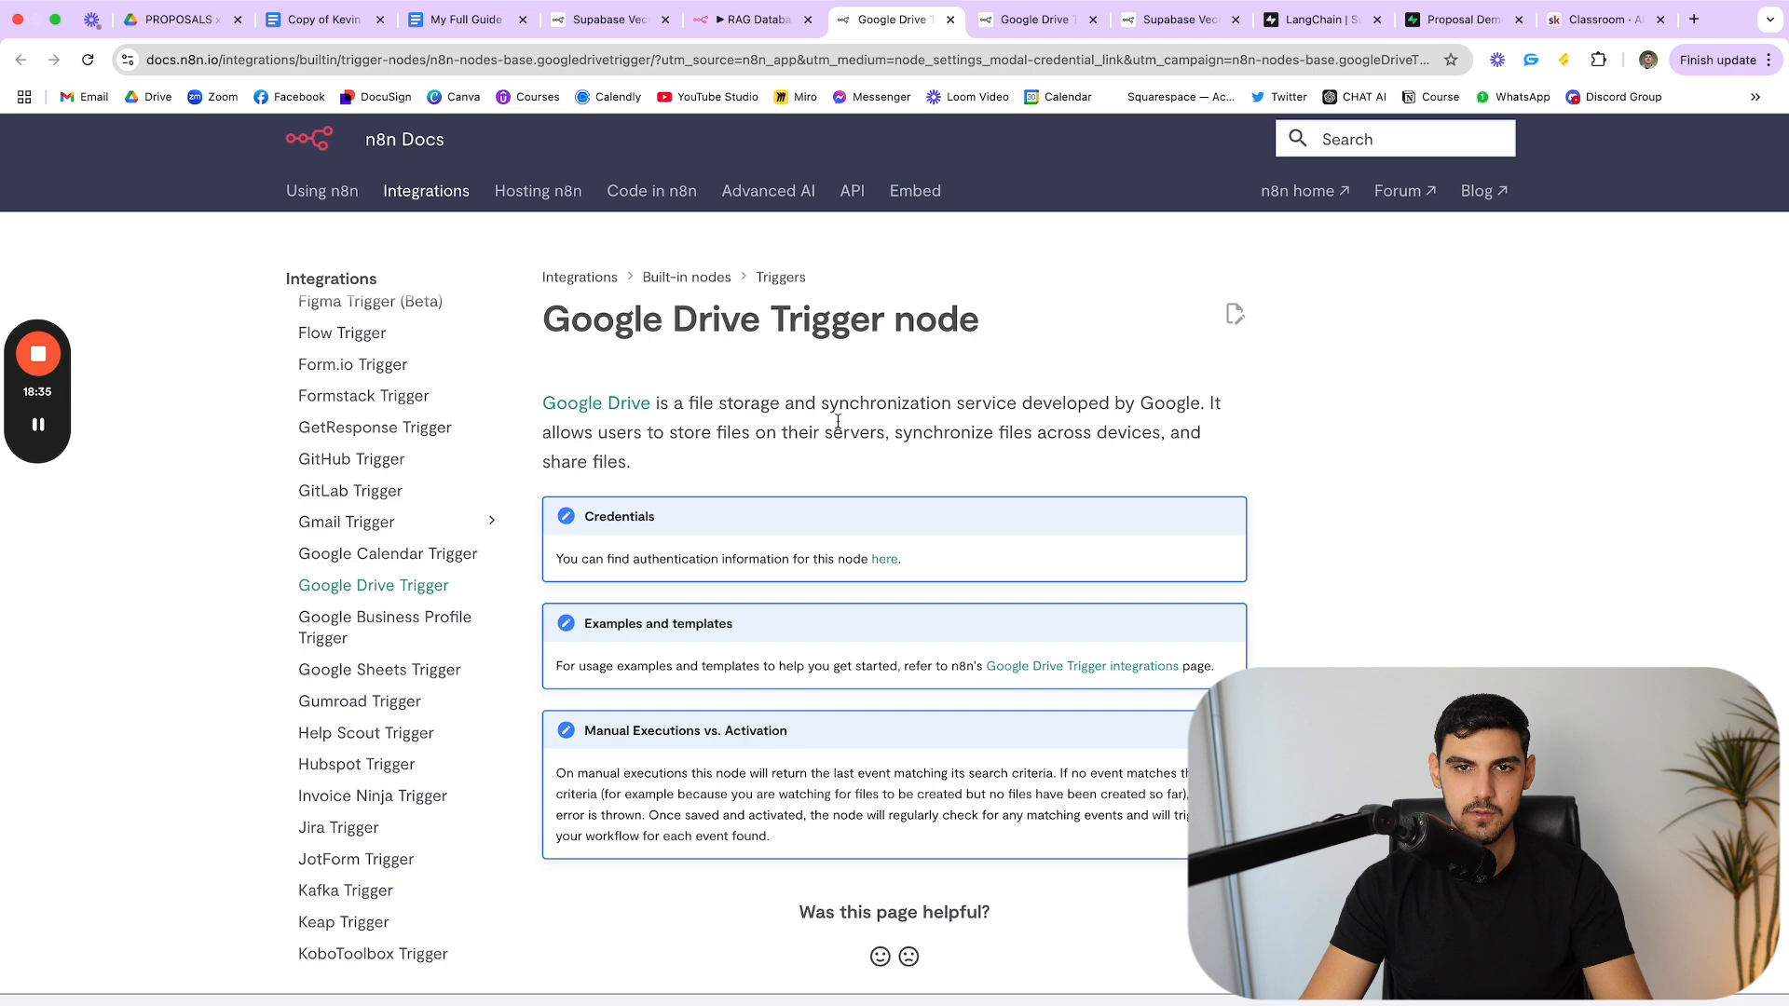
left_click(183, 21)
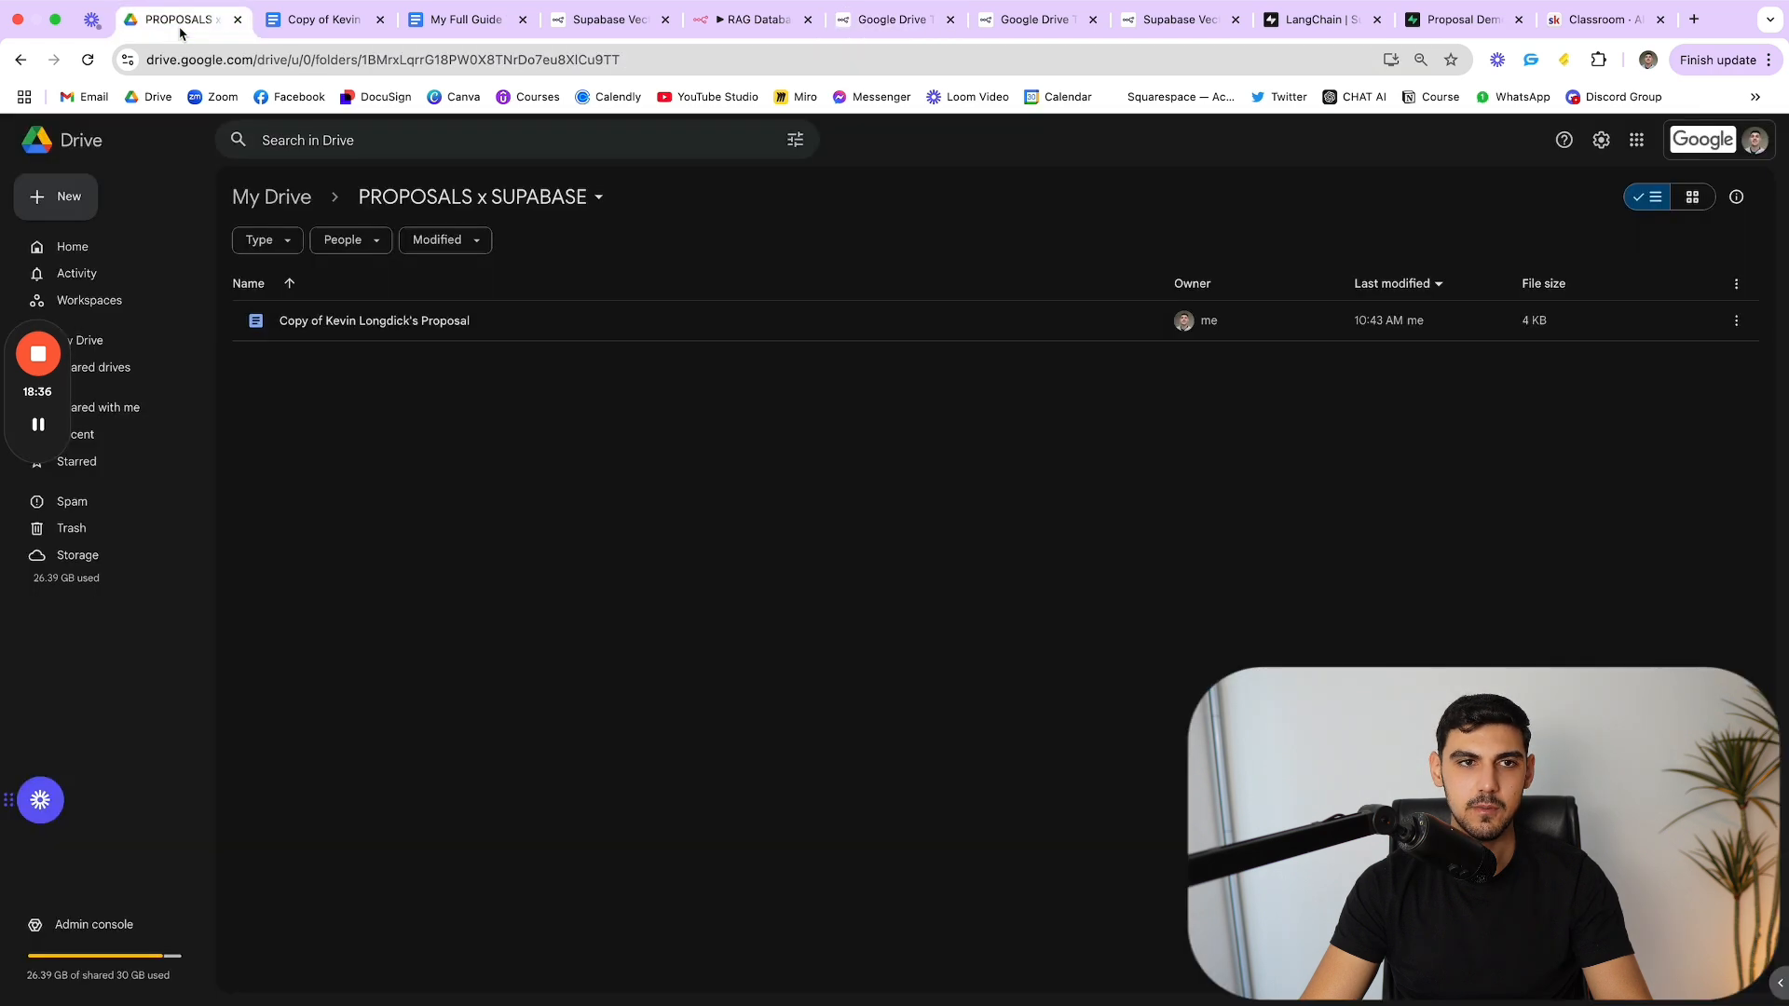
left_click(722, 20)
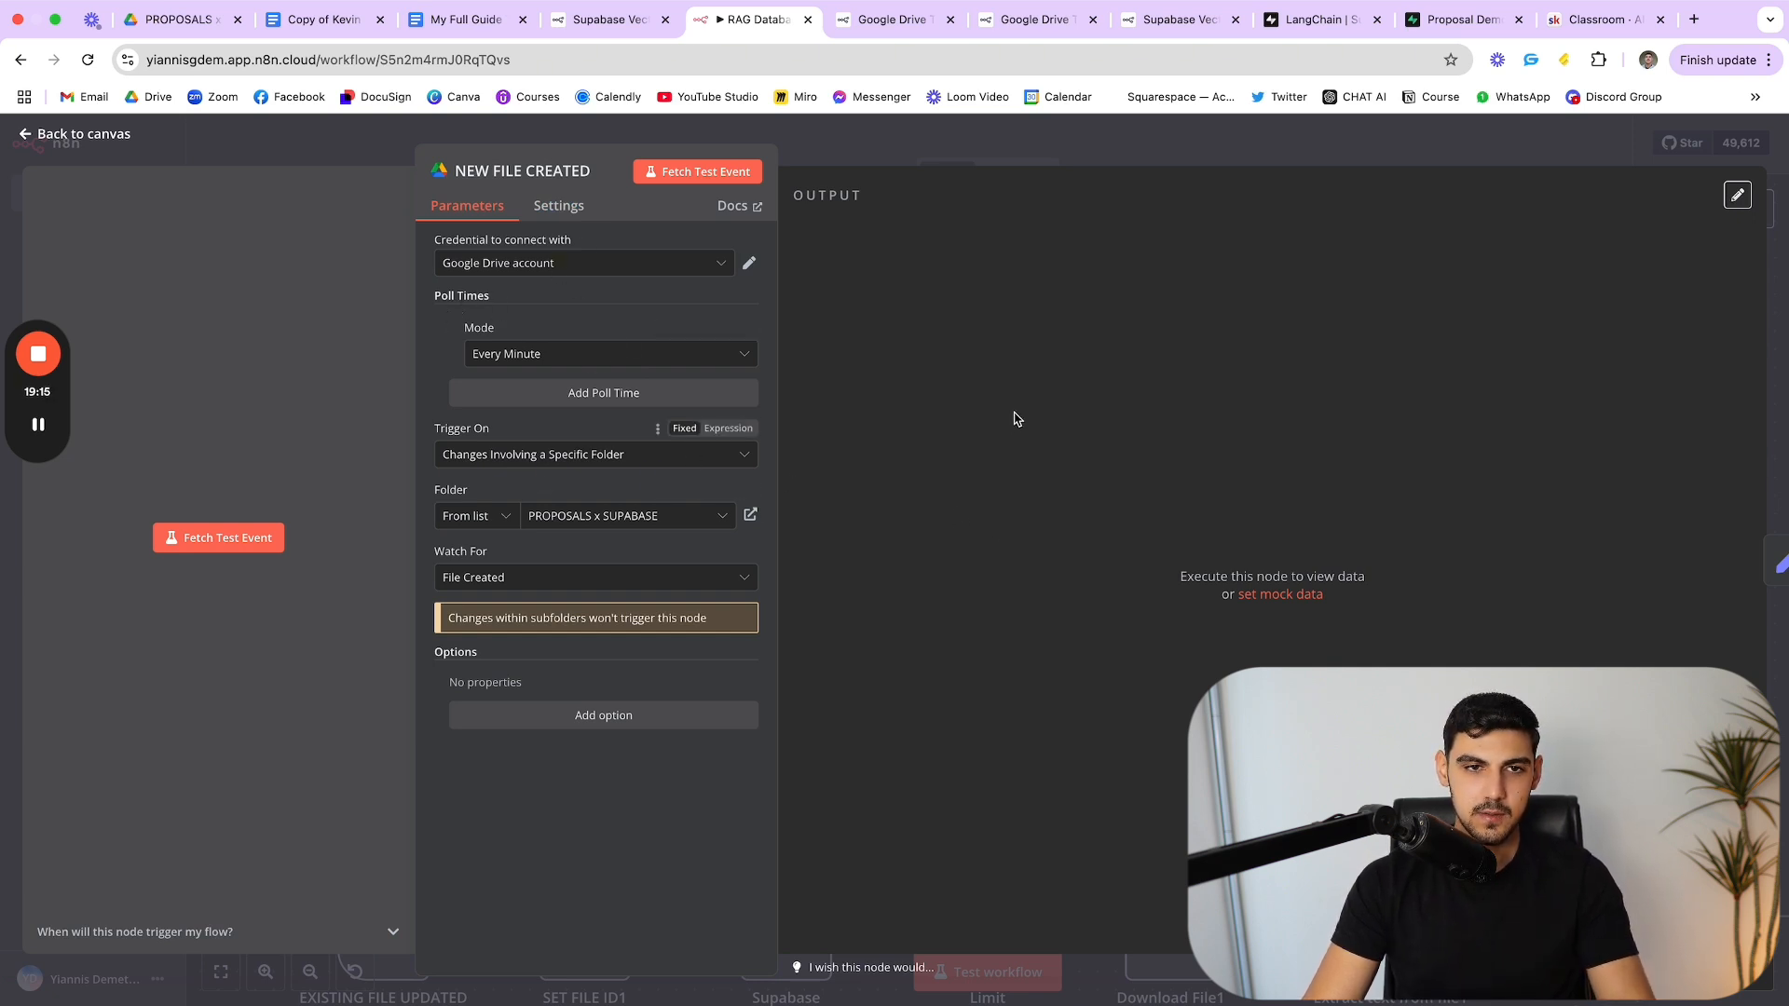
Step: Reopen the NEW FILE CREATED trigger from the canvas and view the available poll time modes, keeping Every Minute
key("Escape")
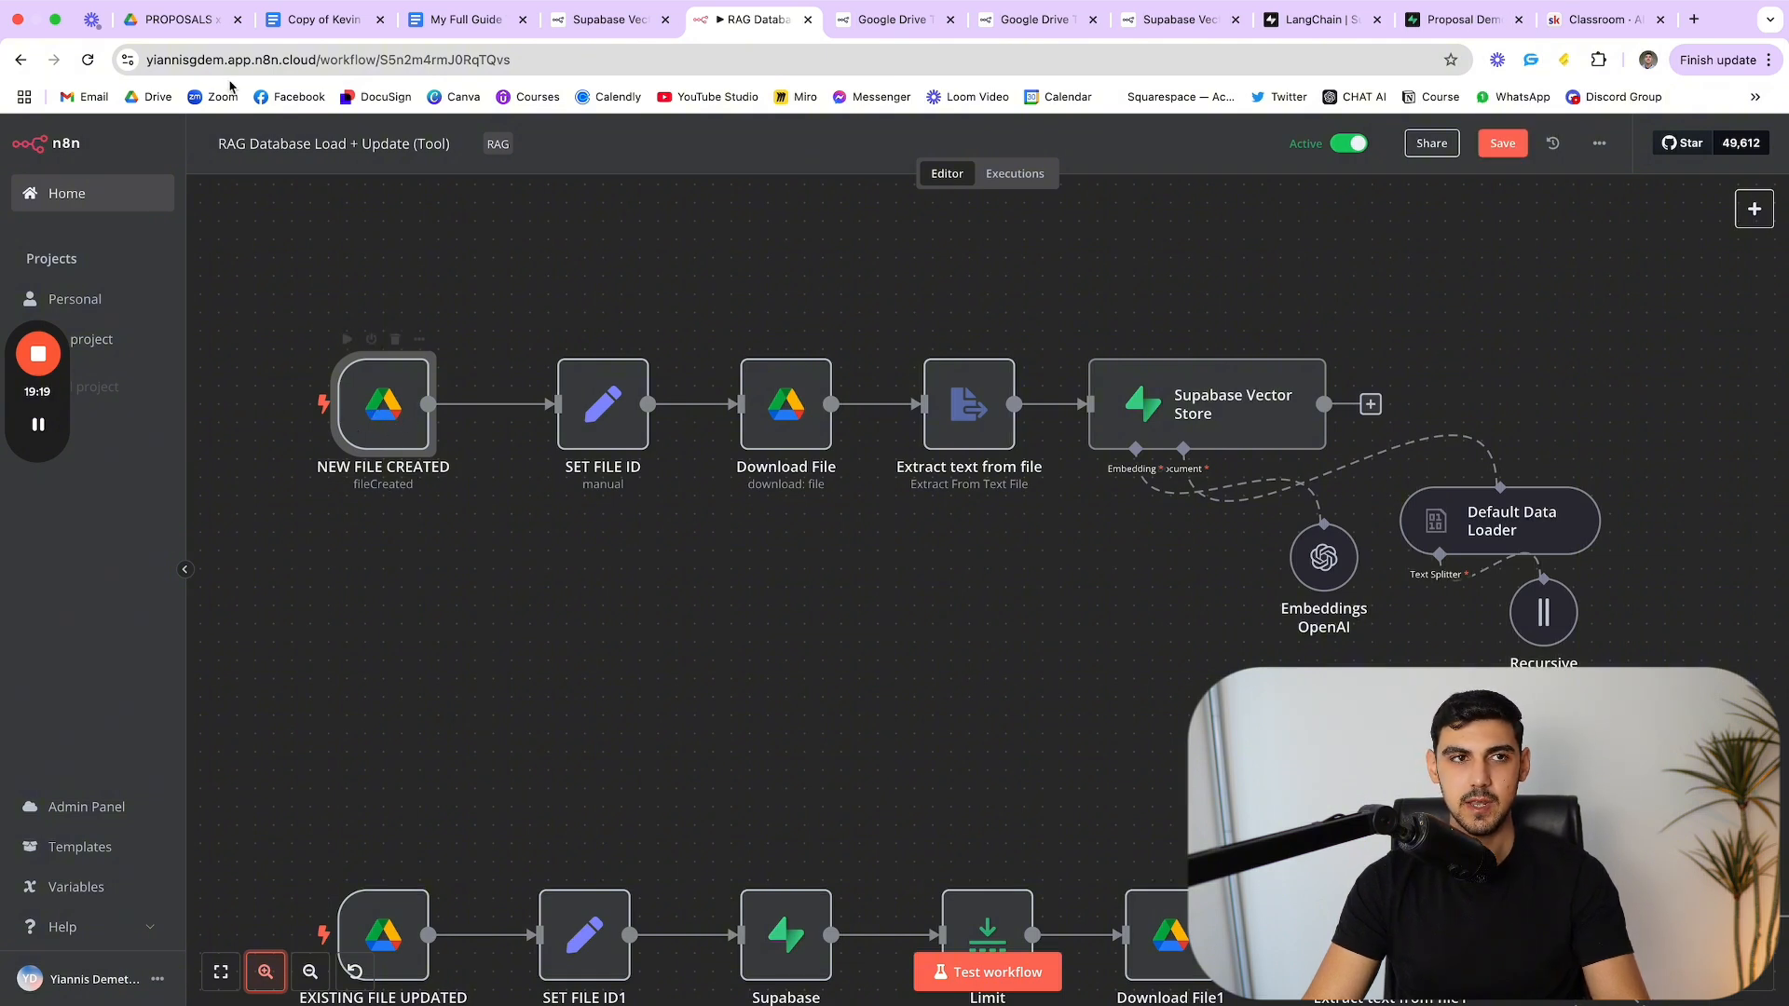
double_click(352, 399)
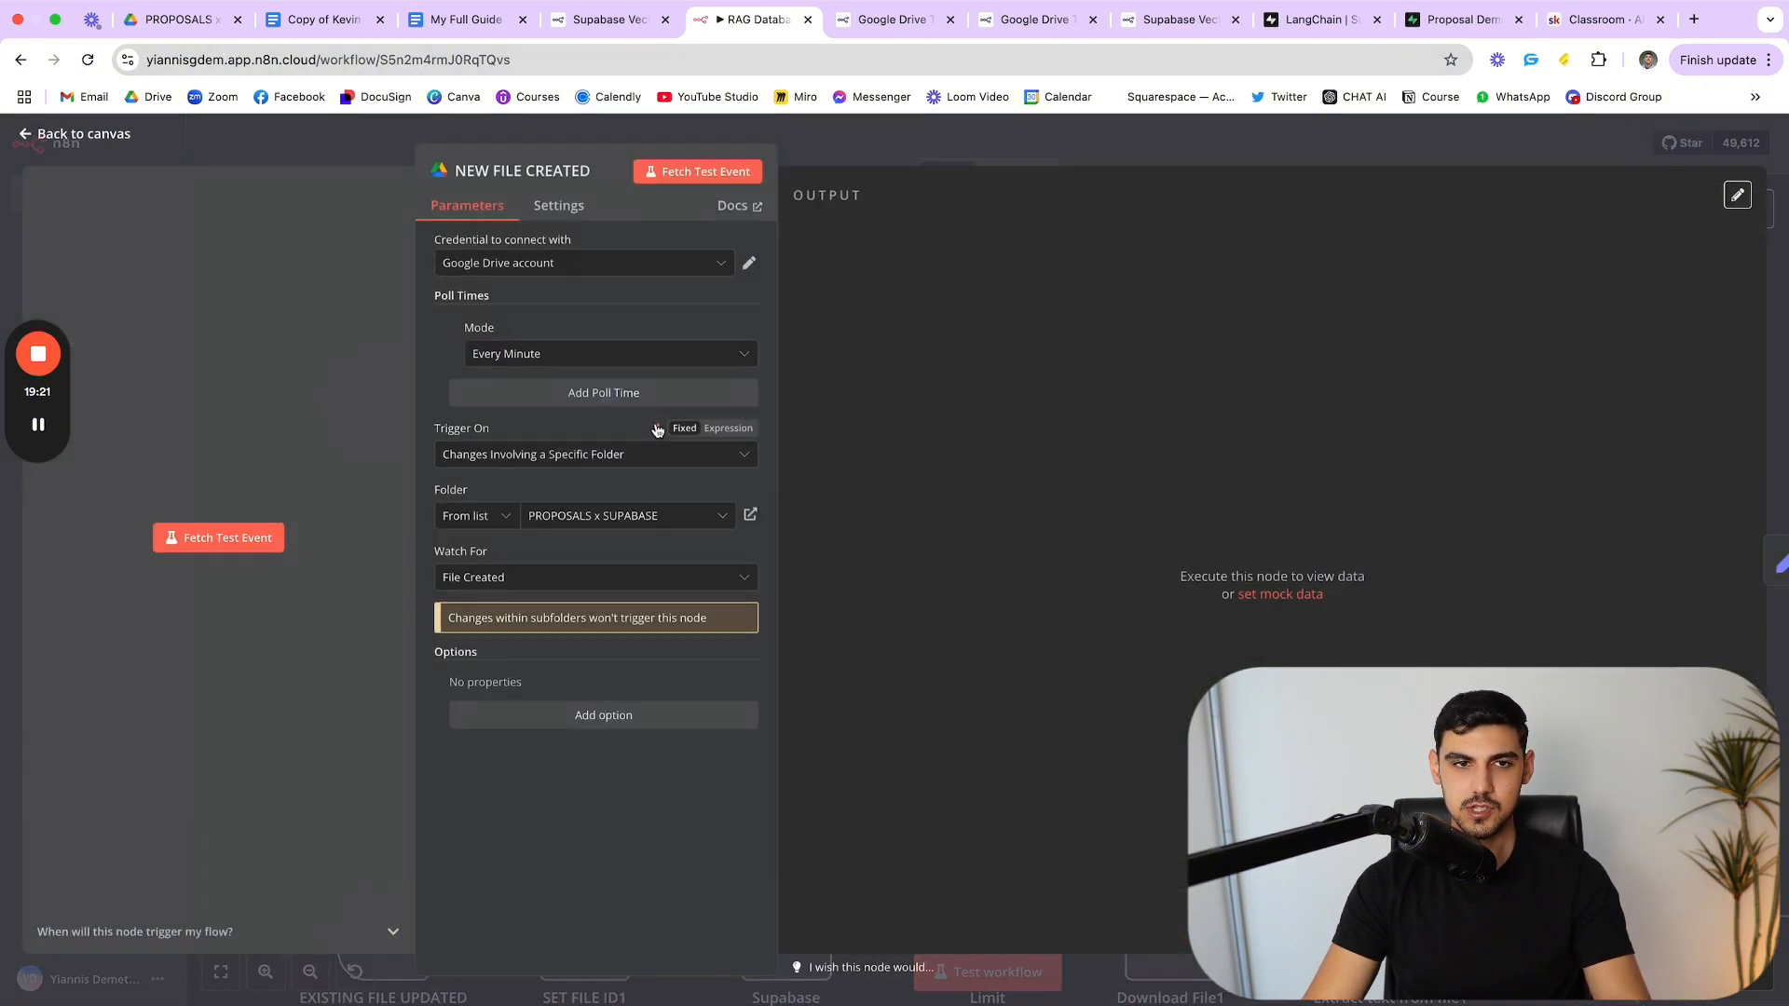
left_click(575, 354)
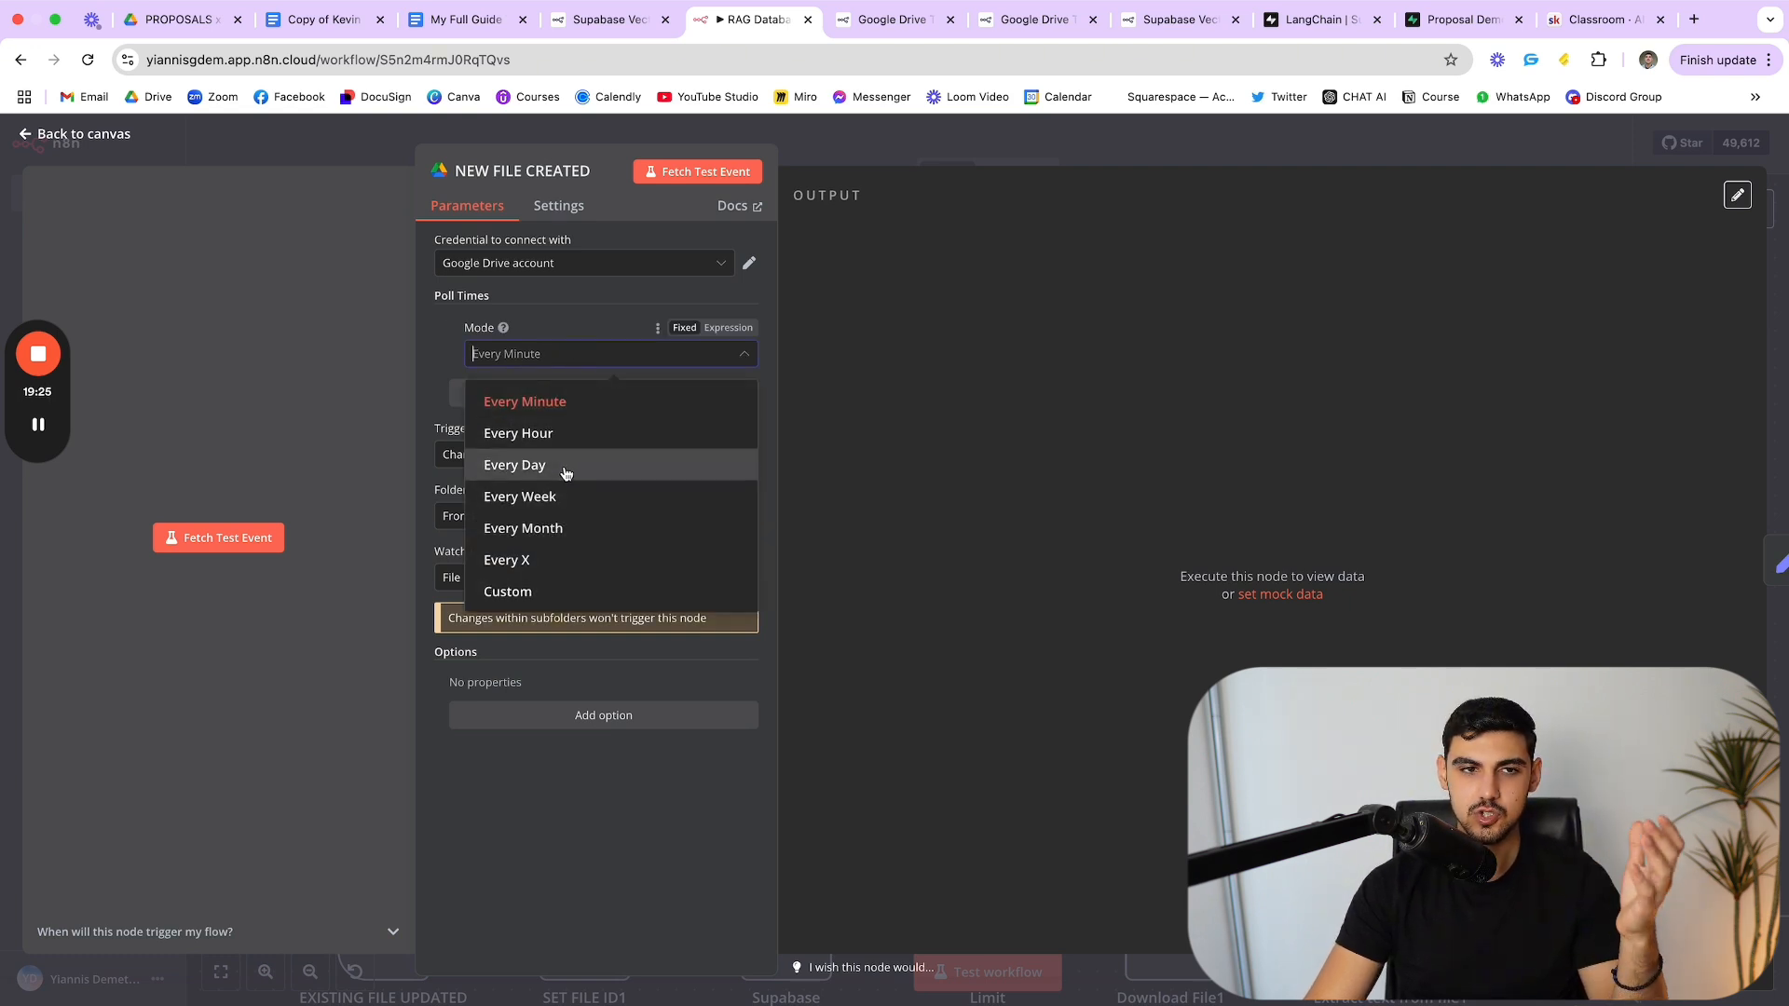
left_click(552, 328)
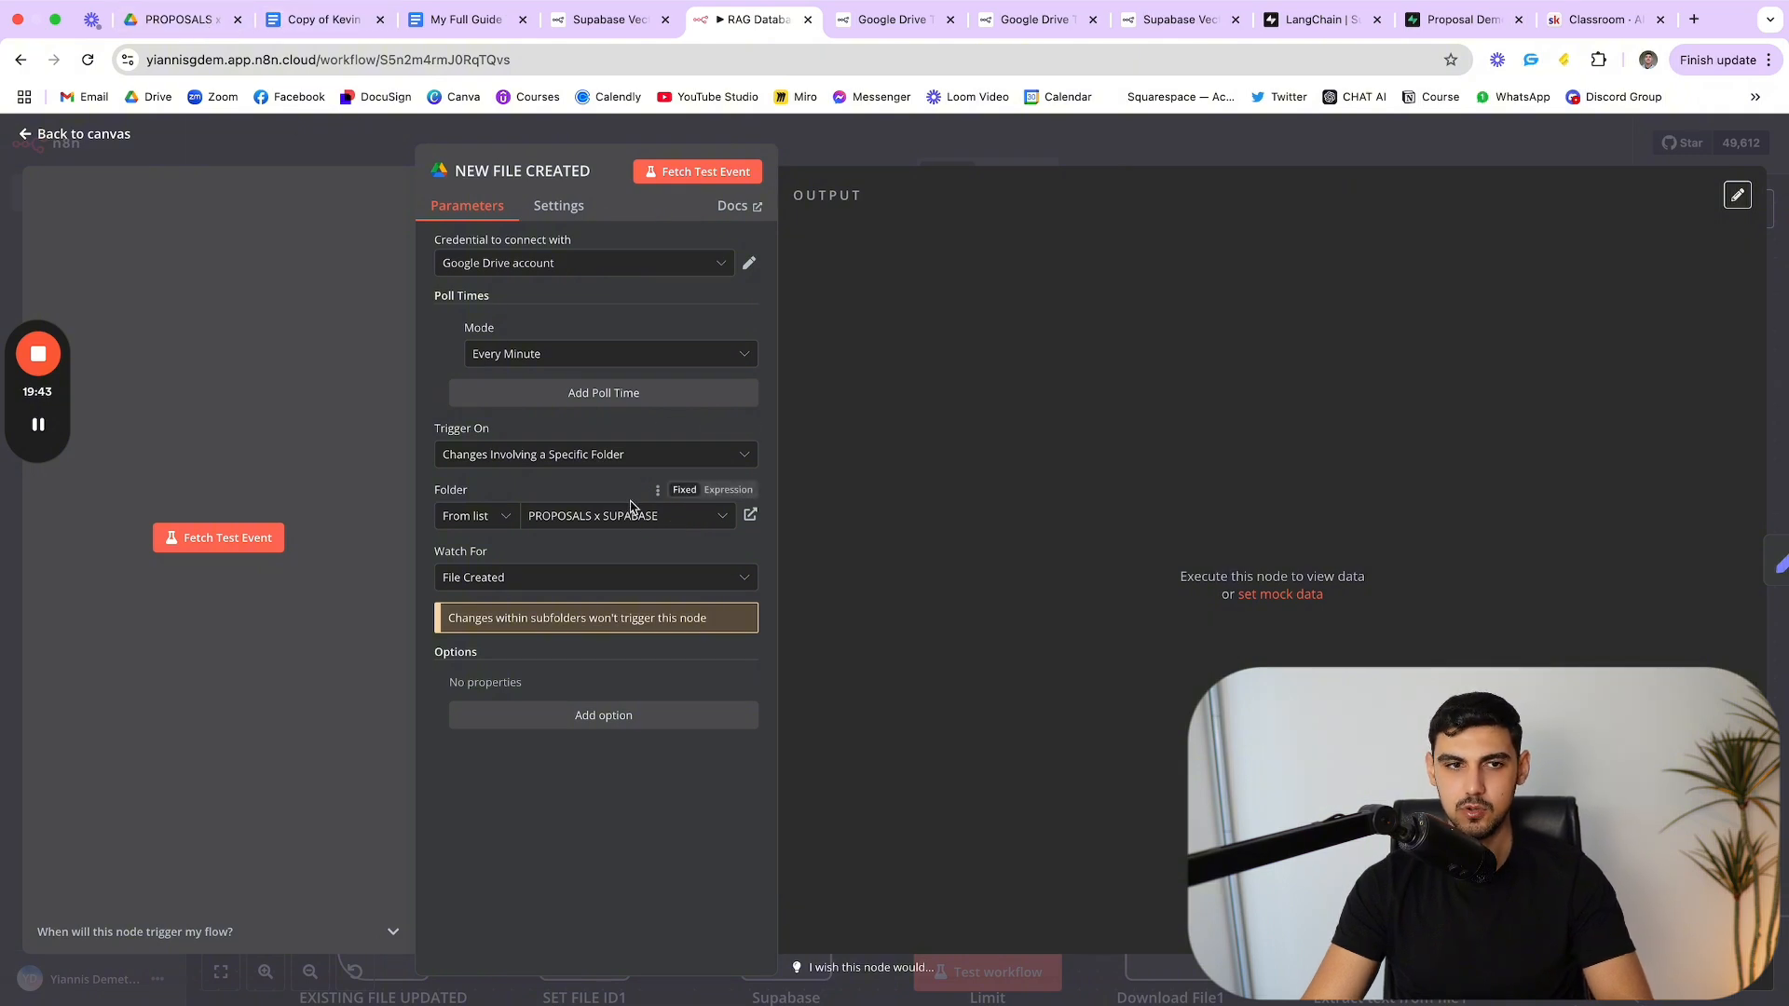
Step: Check the Watch For setting of the NEW FILE CREATED trigger, then view the SET FILE ID node's field mapping
left_click_drag(510, 556, 435, 556)
left_click(553, 556)
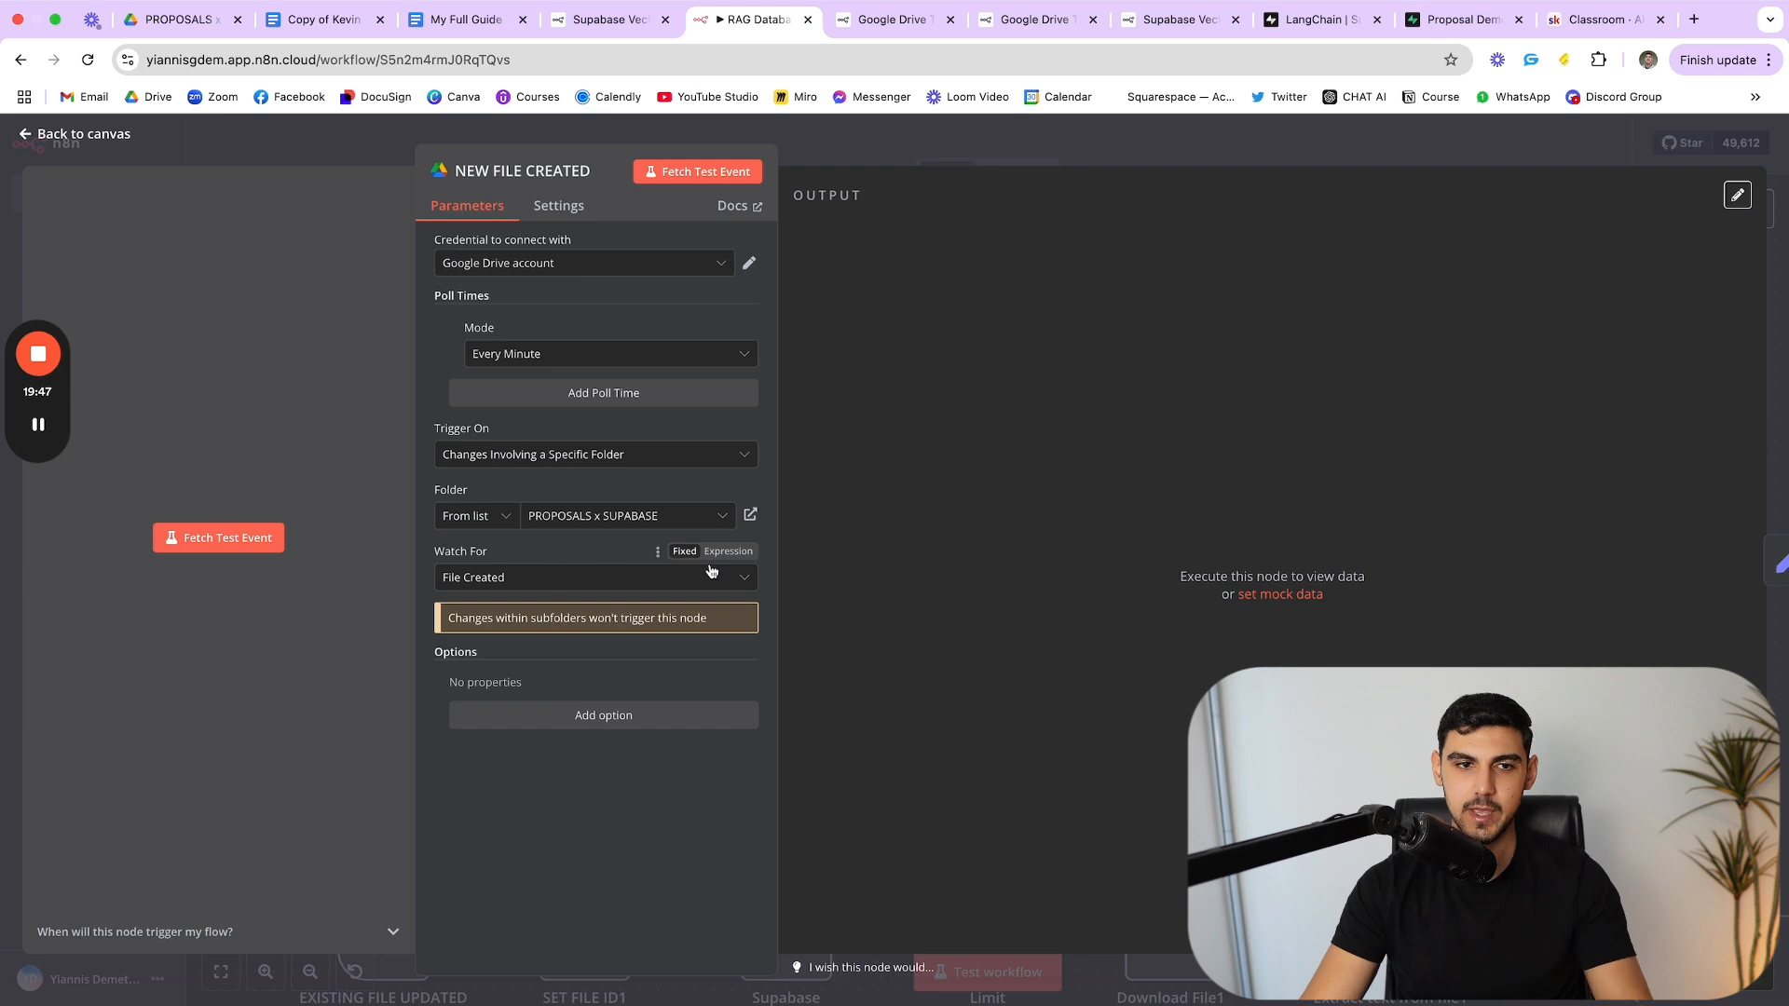
key("Escape")
double_click(612, 426)
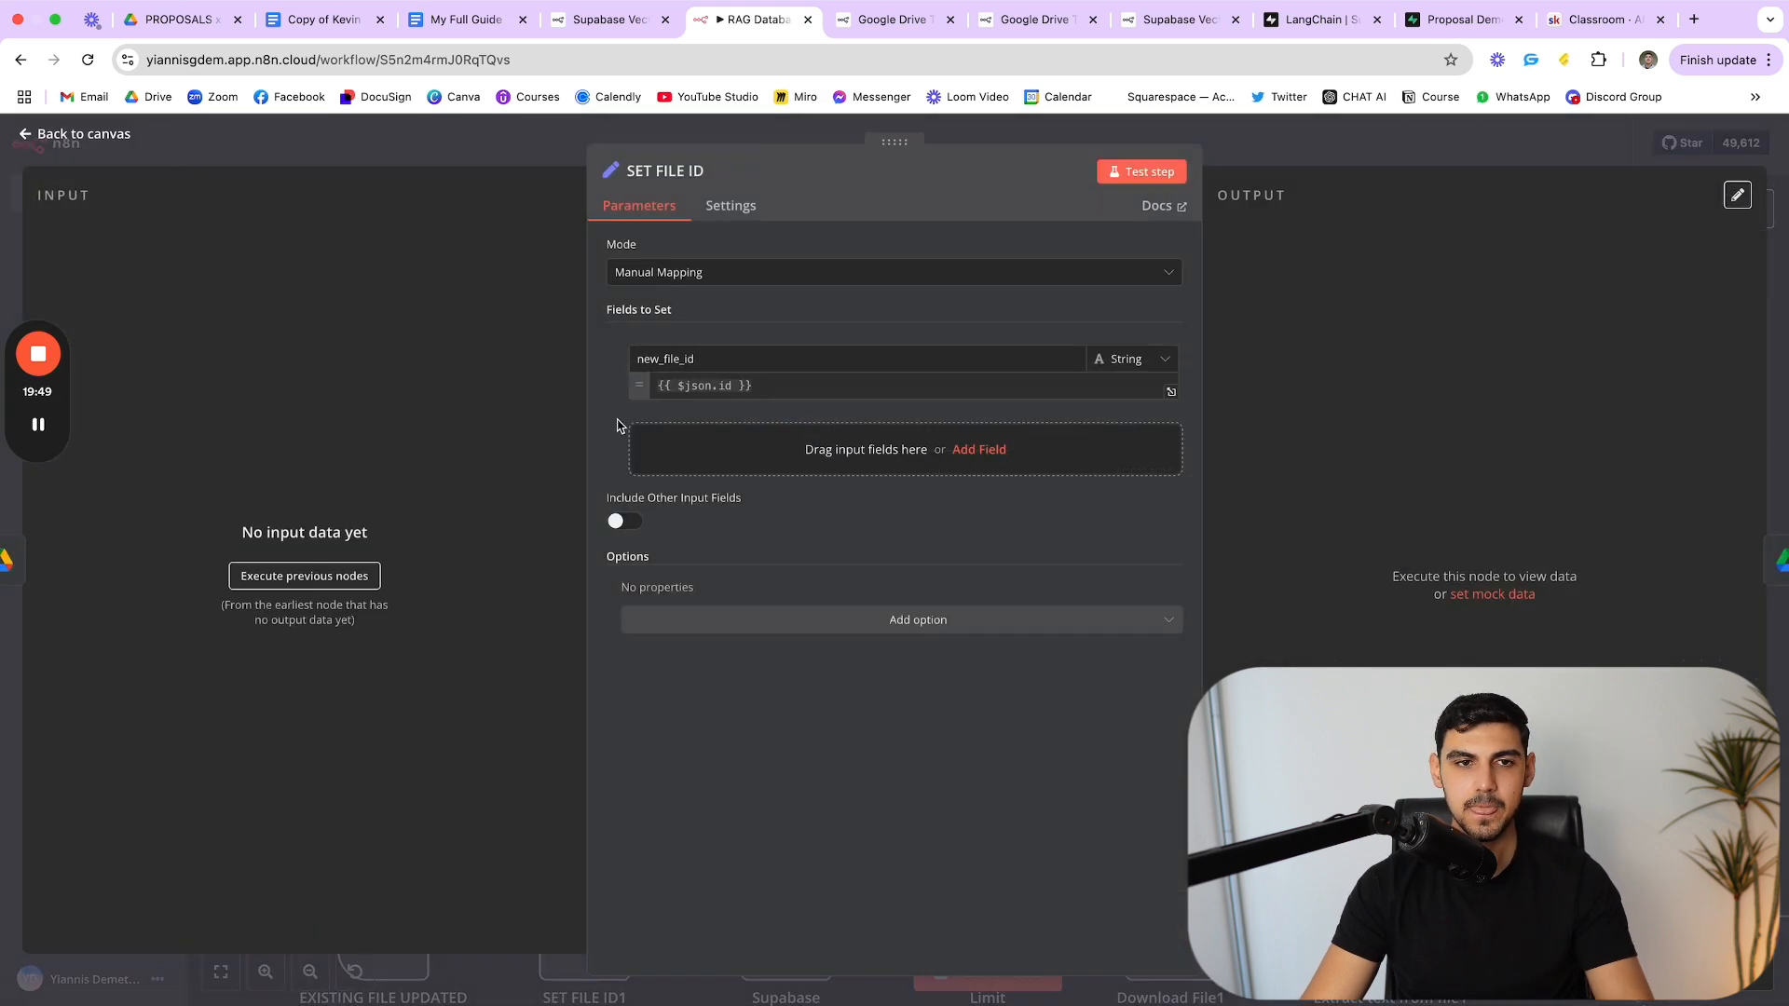
Step: Reopen the NEW FILE CREATED trigger, fetch a test event from Google Drive, and close the node
key("Escape")
double_click(416, 403)
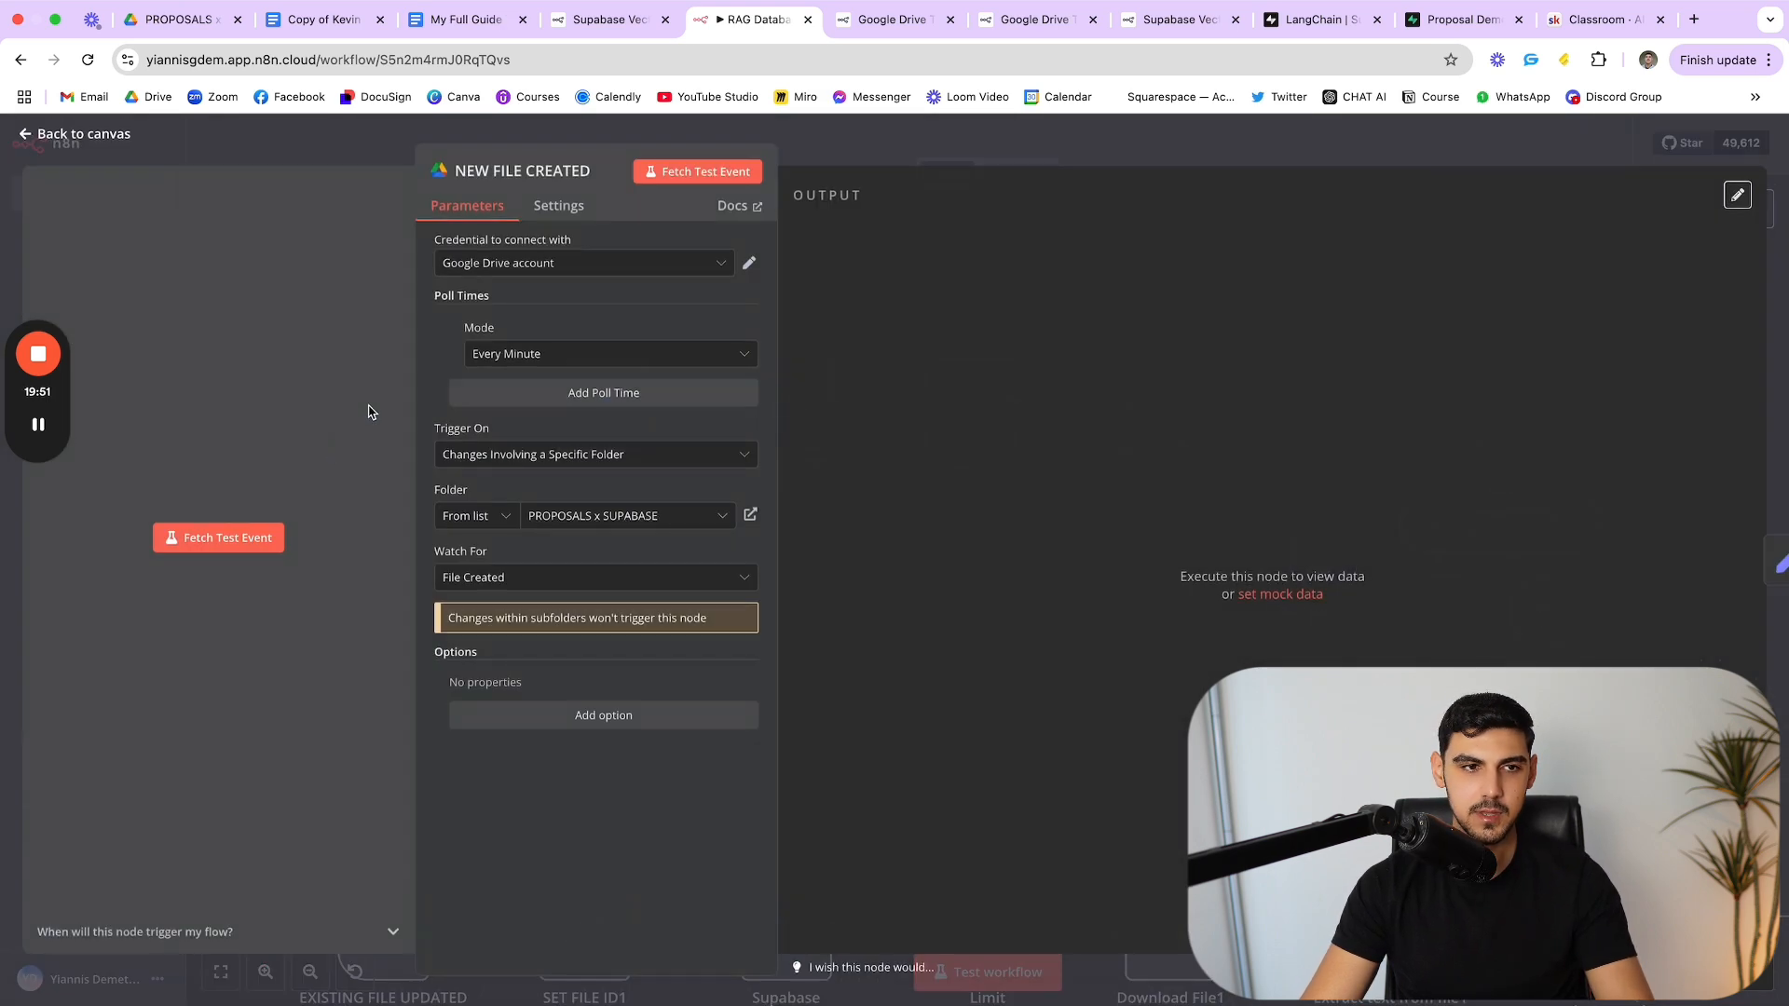
left_click(216, 539)
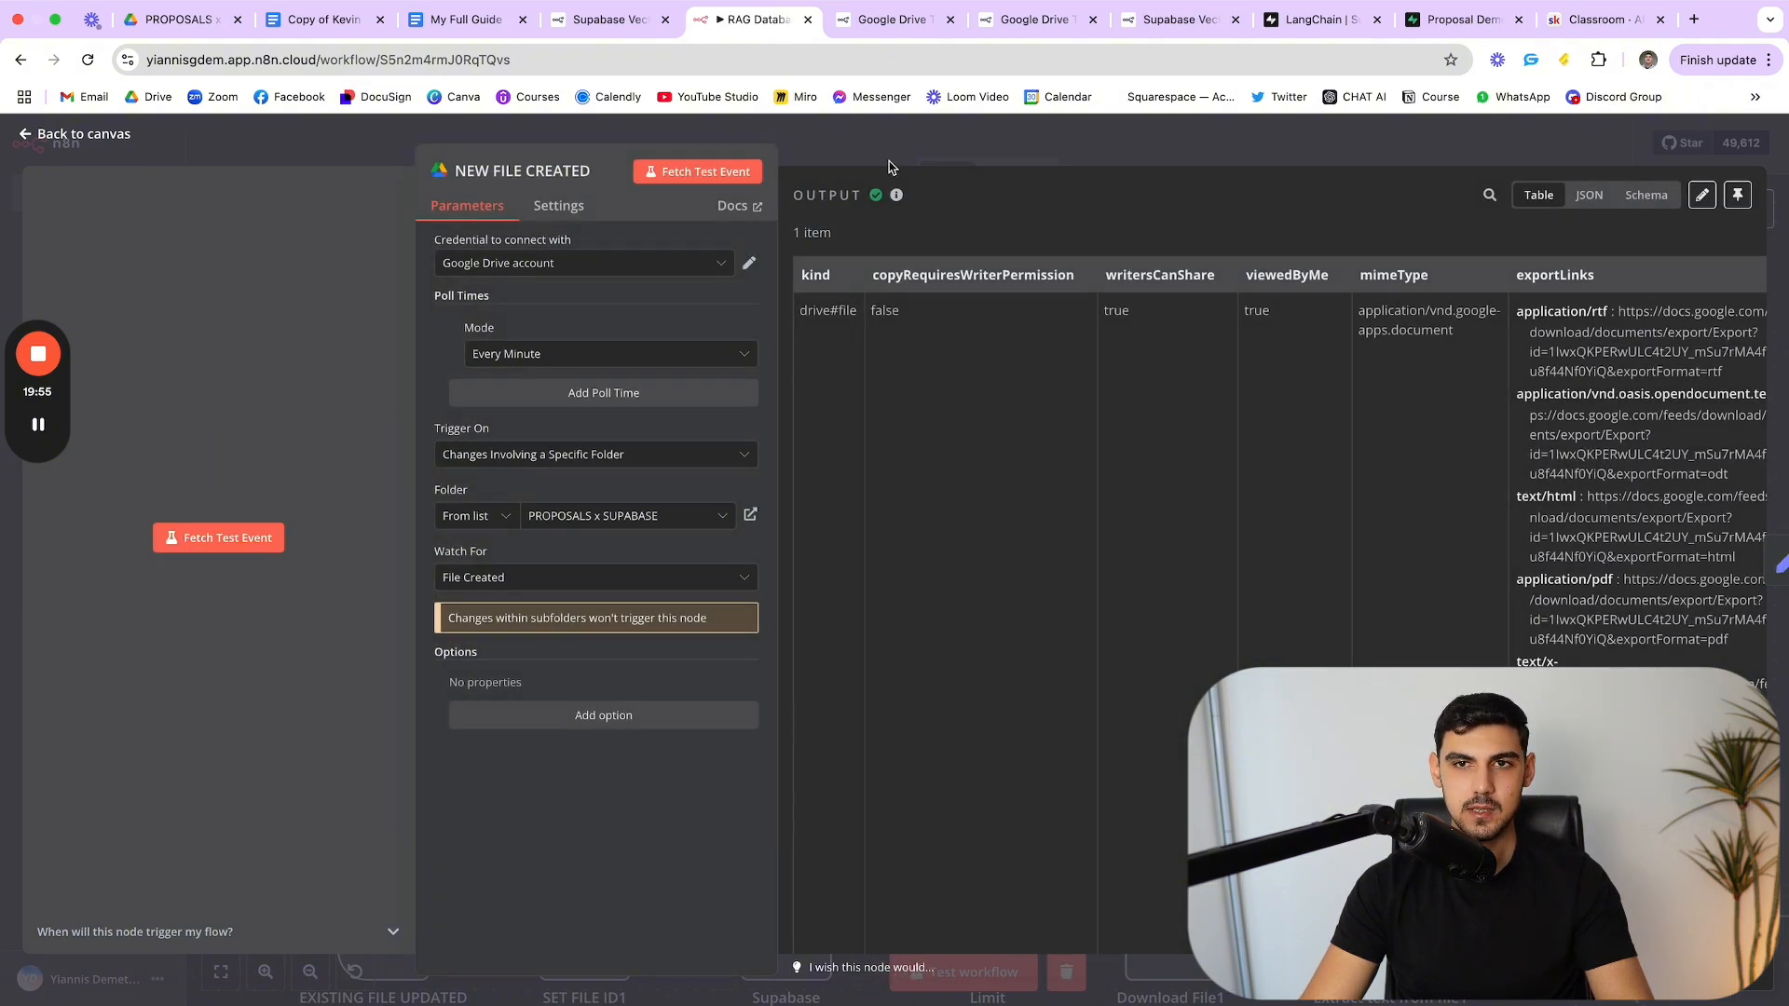
left_click(890, 167)
Step: Open the SET FILE ID node and locate the new file's id in the trigger's input data
double_click(619, 392)
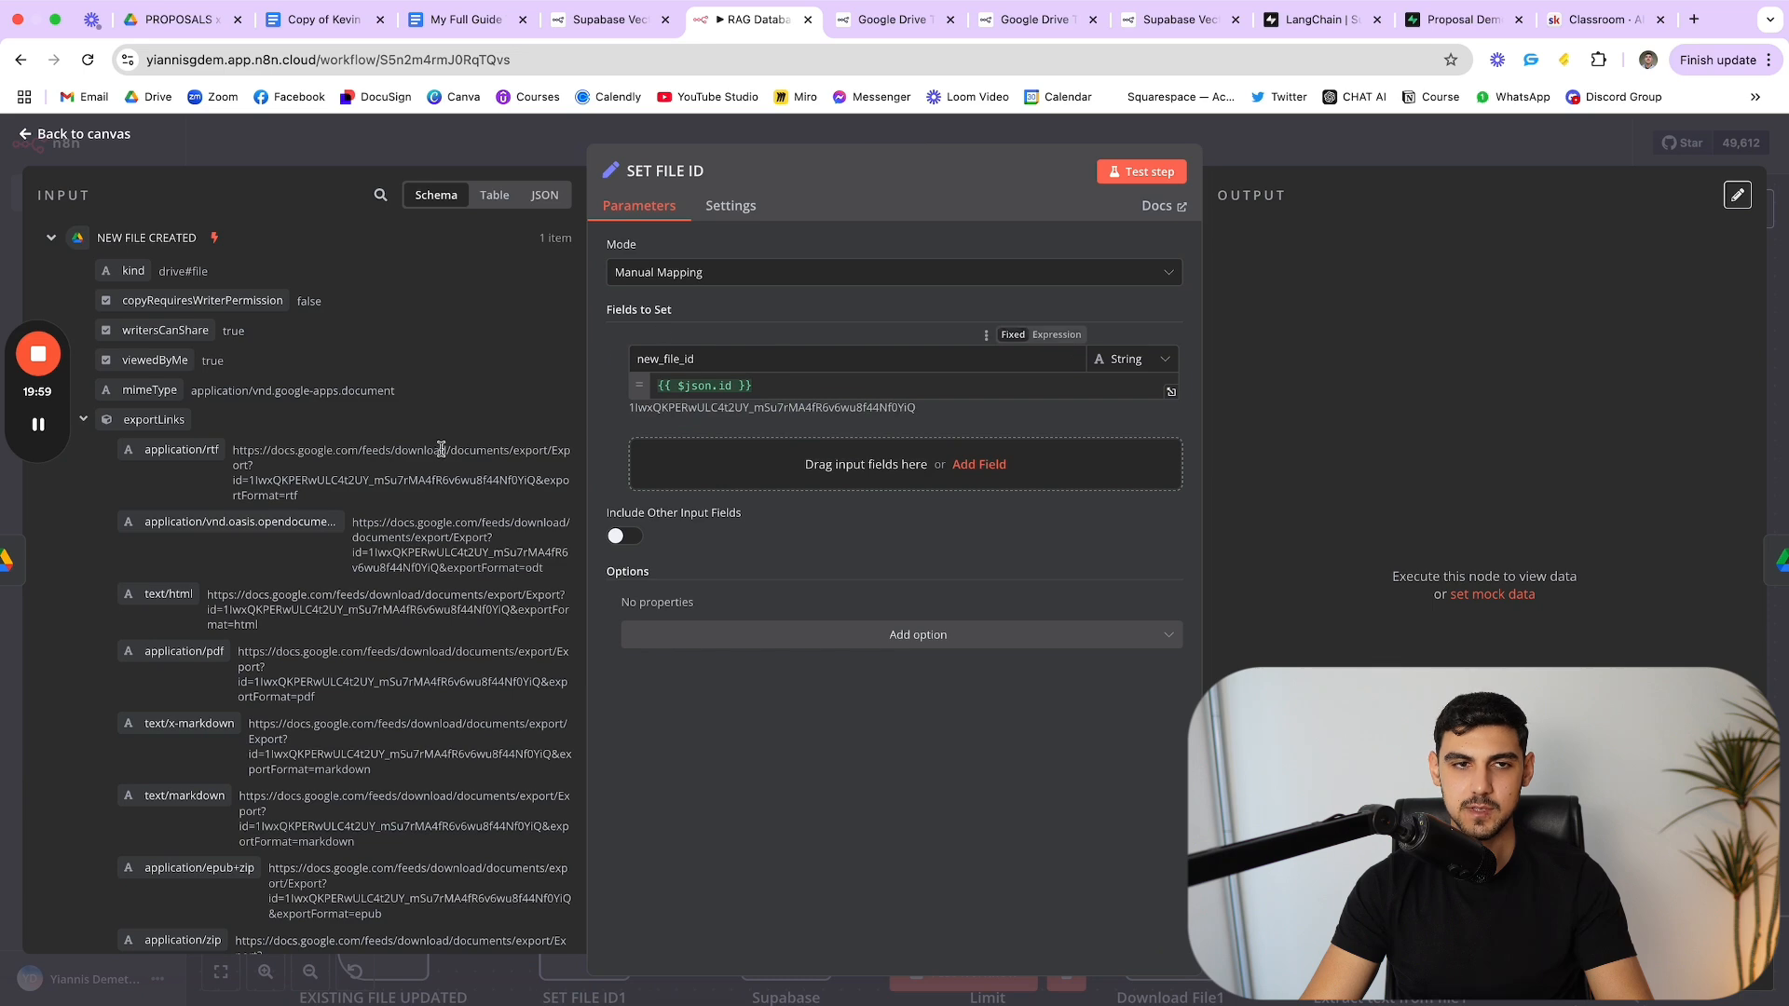
scroll(402, 574, "down", 3)
scroll(403, 574, "down", 15)
scroll(288, 417, "down", 10)
scroll(311, 550, "down", 9)
scroll(430, 430, "down", 10)
scroll(389, 508, "down", 10)
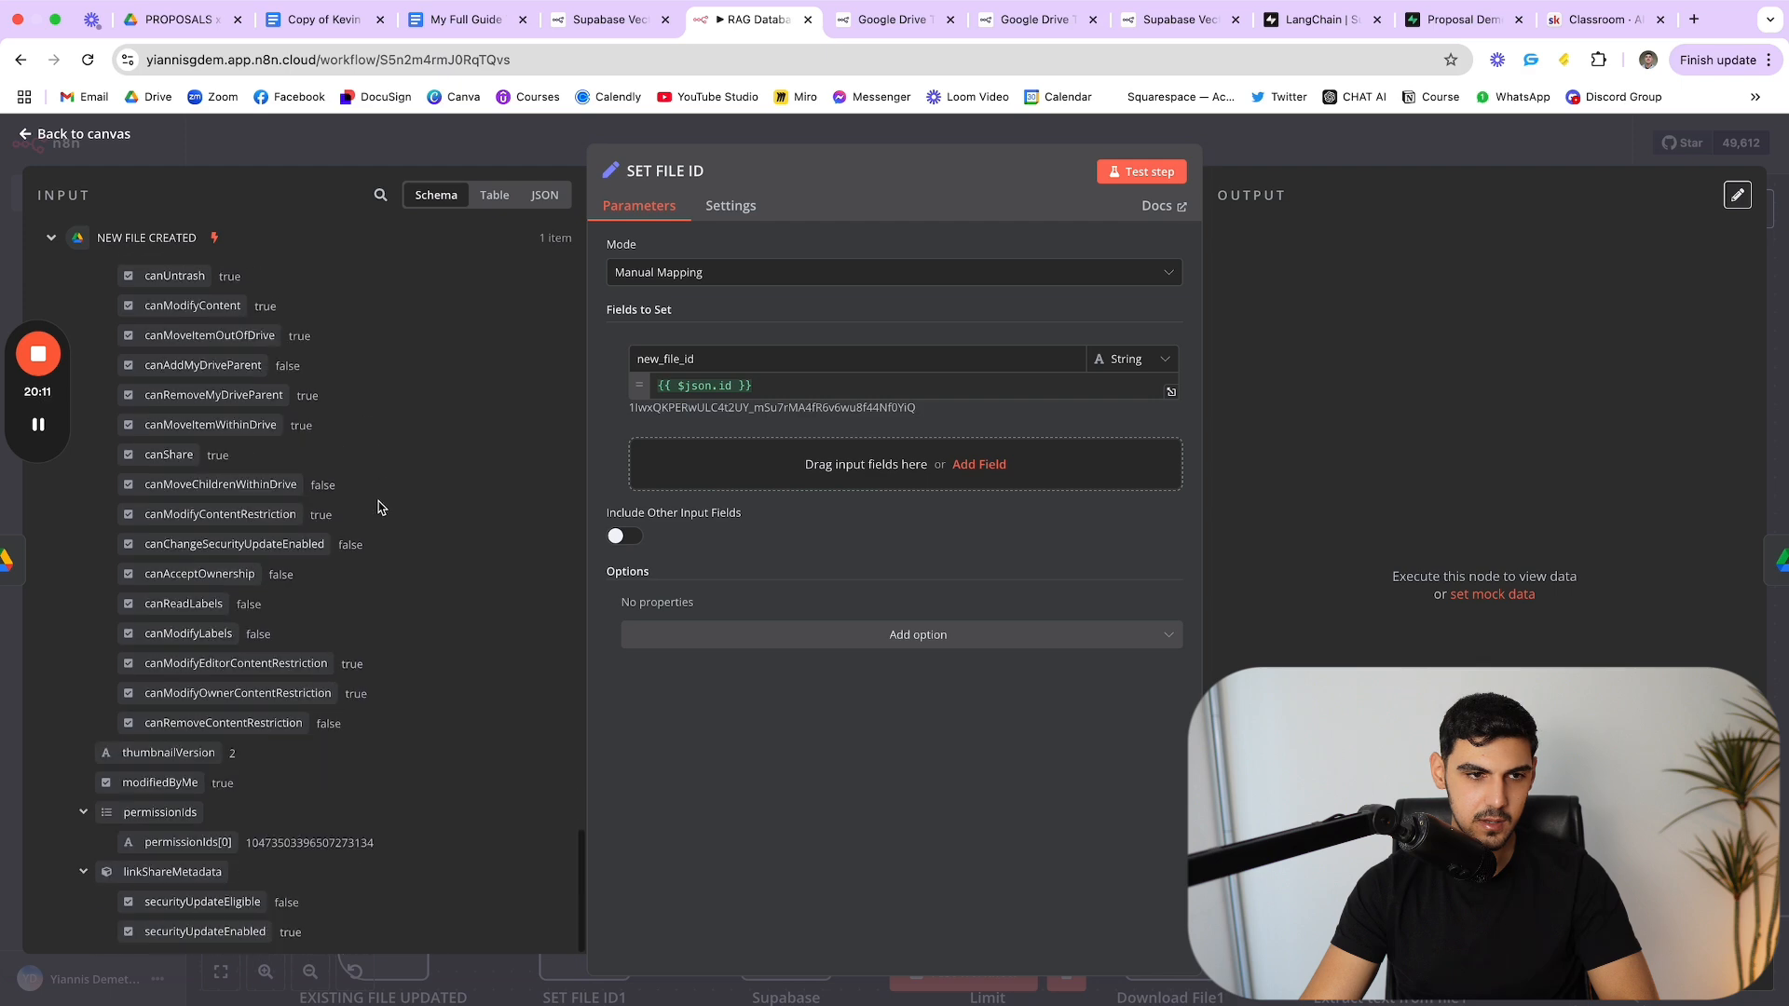
scroll(378, 509, "up", 10)
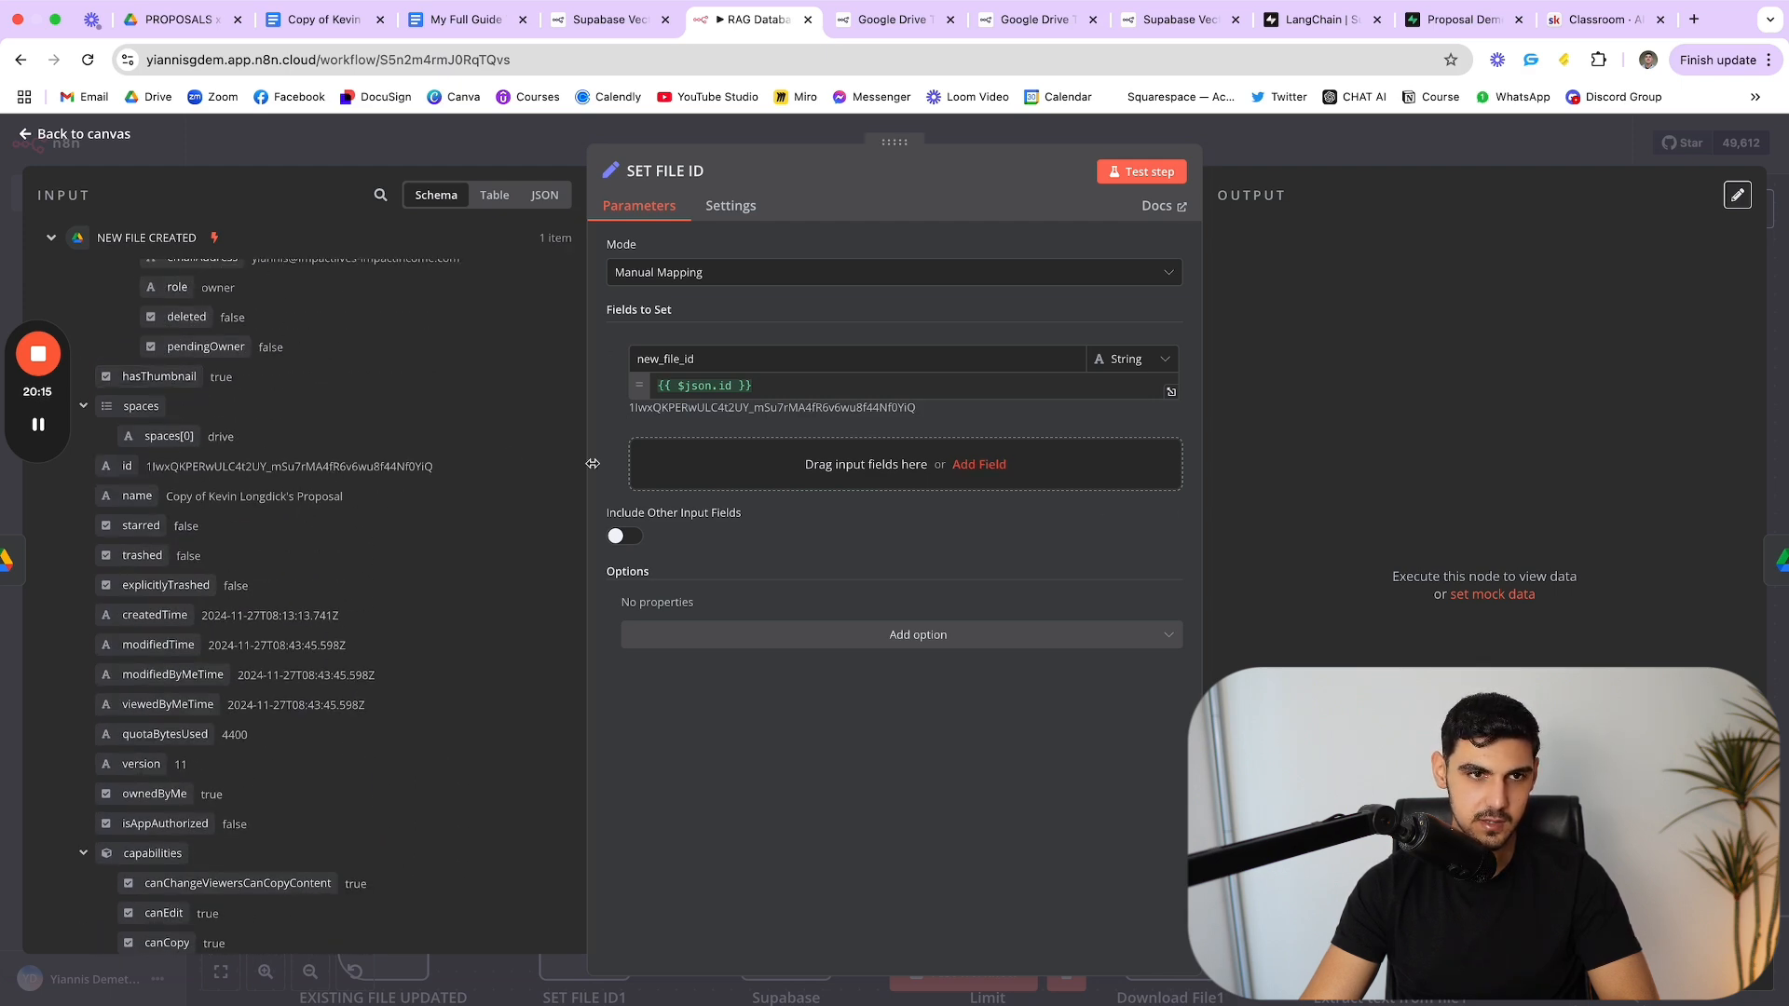
left_click_drag(304, 468, 199, 468)
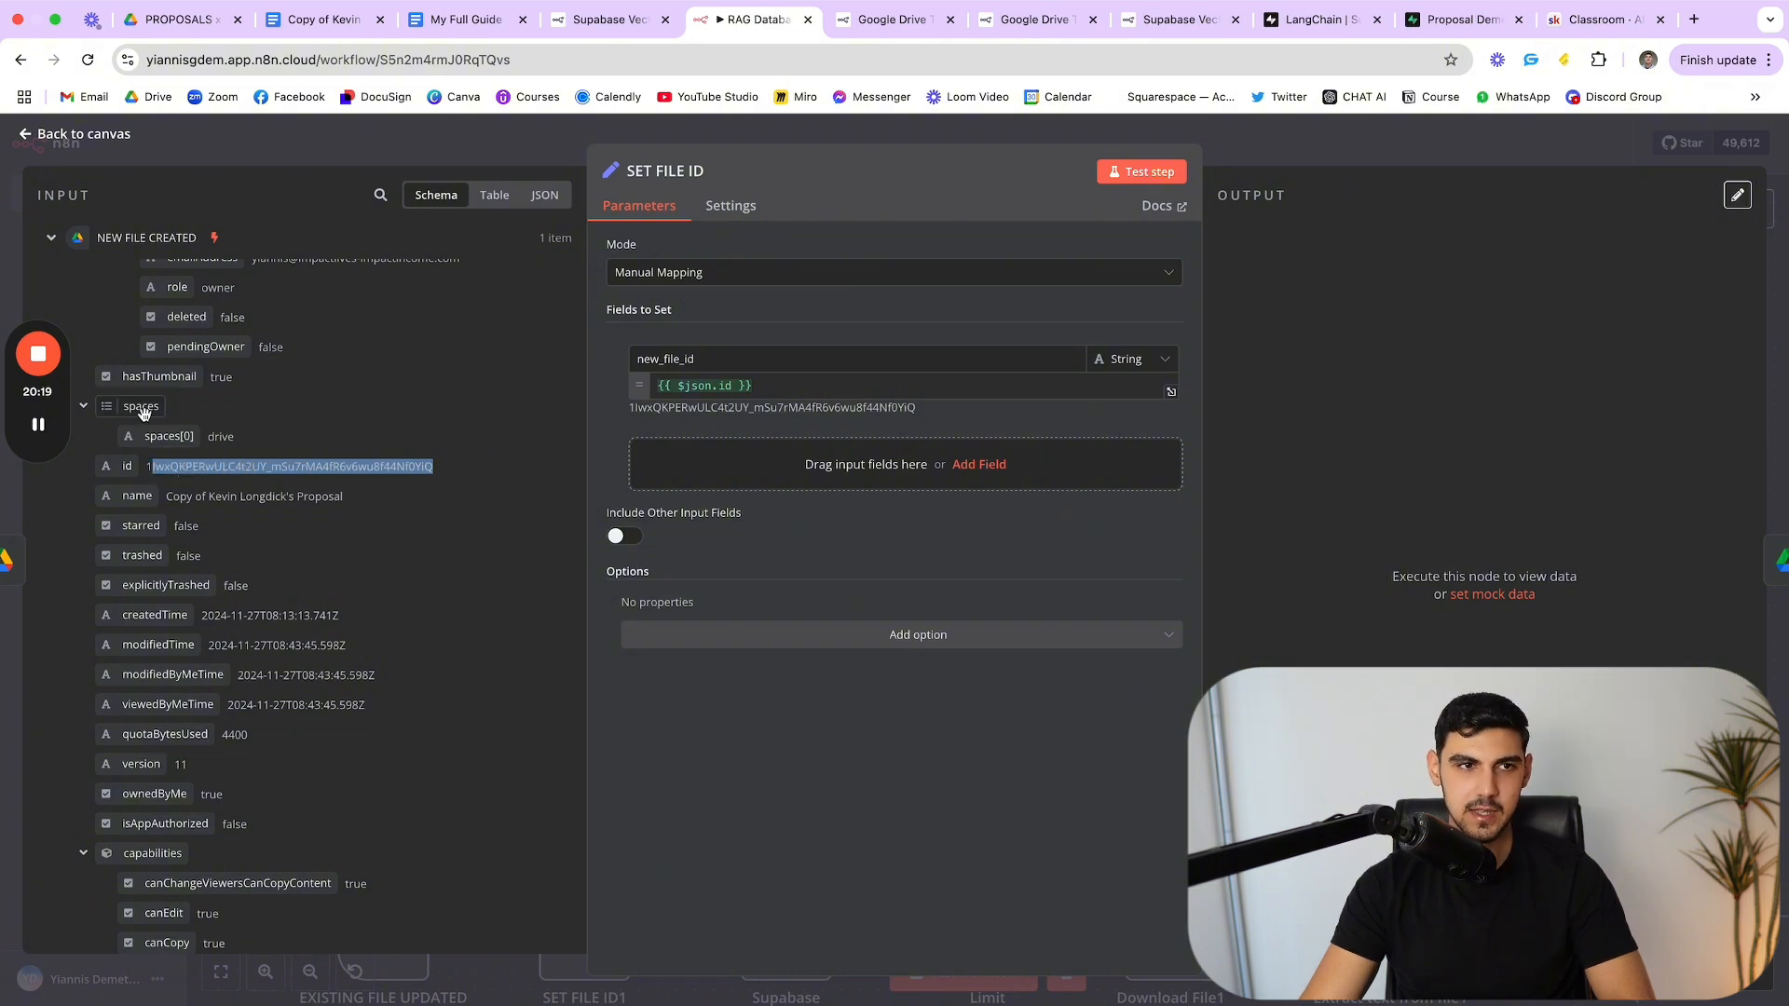
Step: Compare the file id in the input data with the new_file_id field and its resolved value in SET FILE ID
scroll(252, 550, "up", 2)
scroll(286, 548, "up", 6)
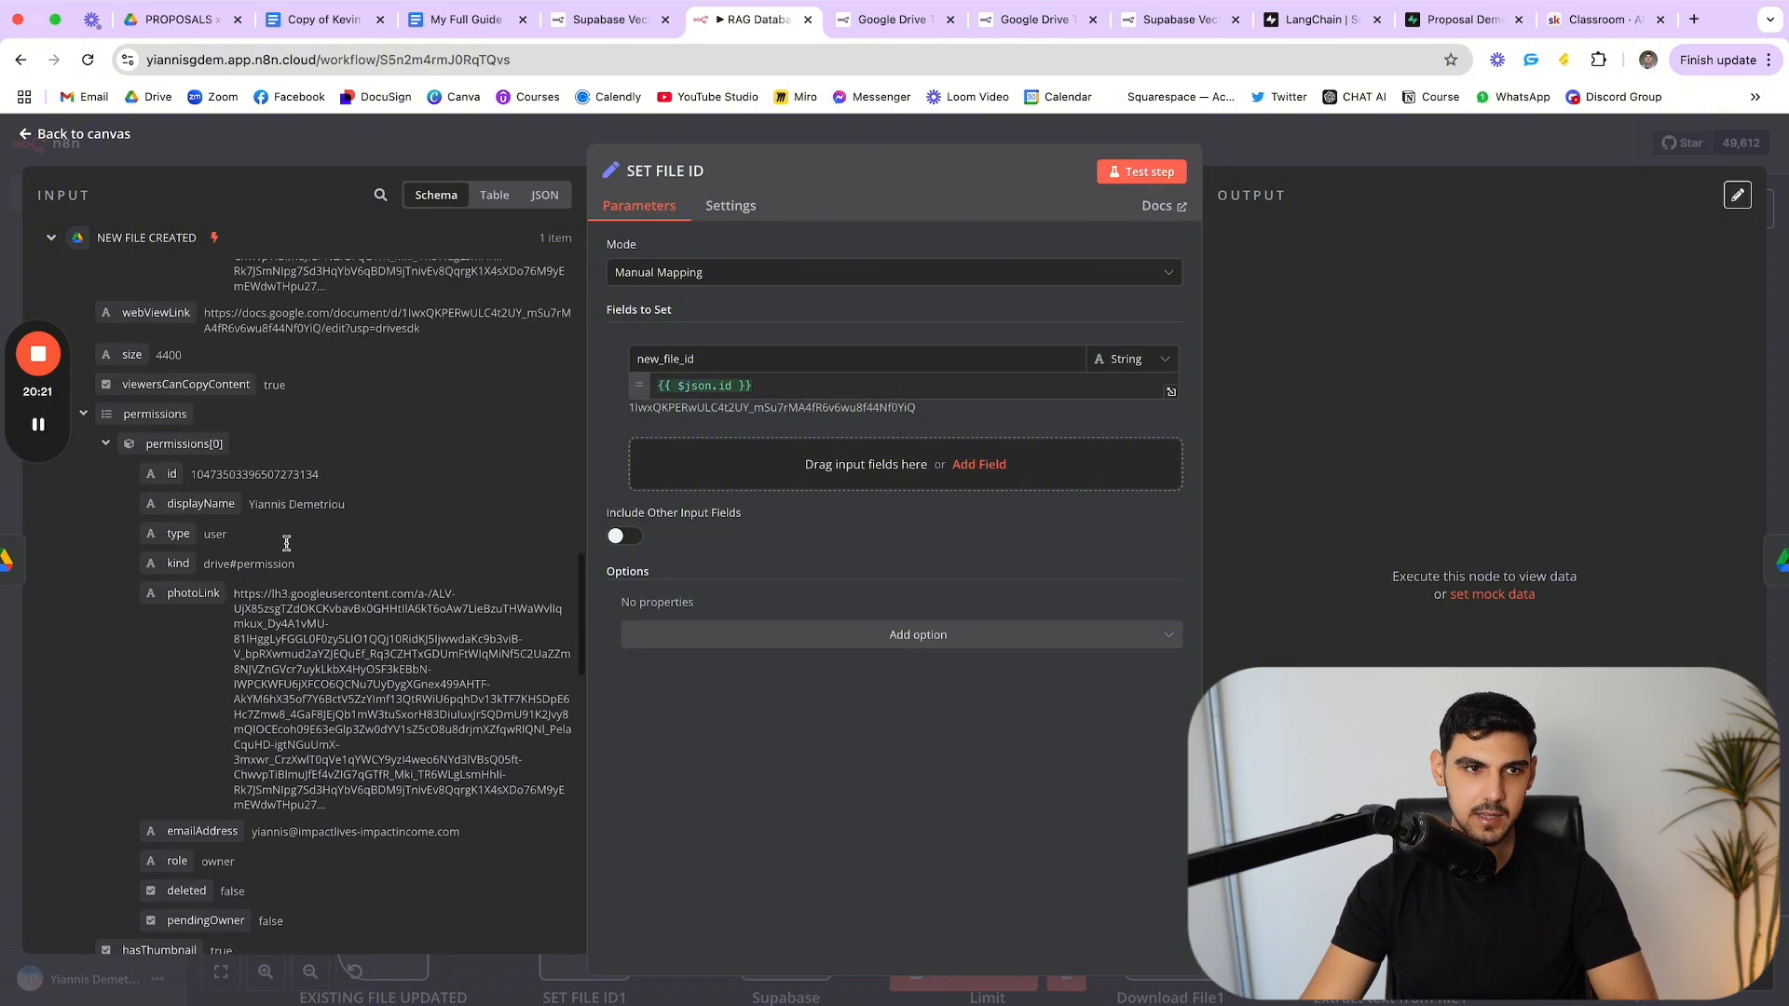
scroll(319, 499, "down", 4)
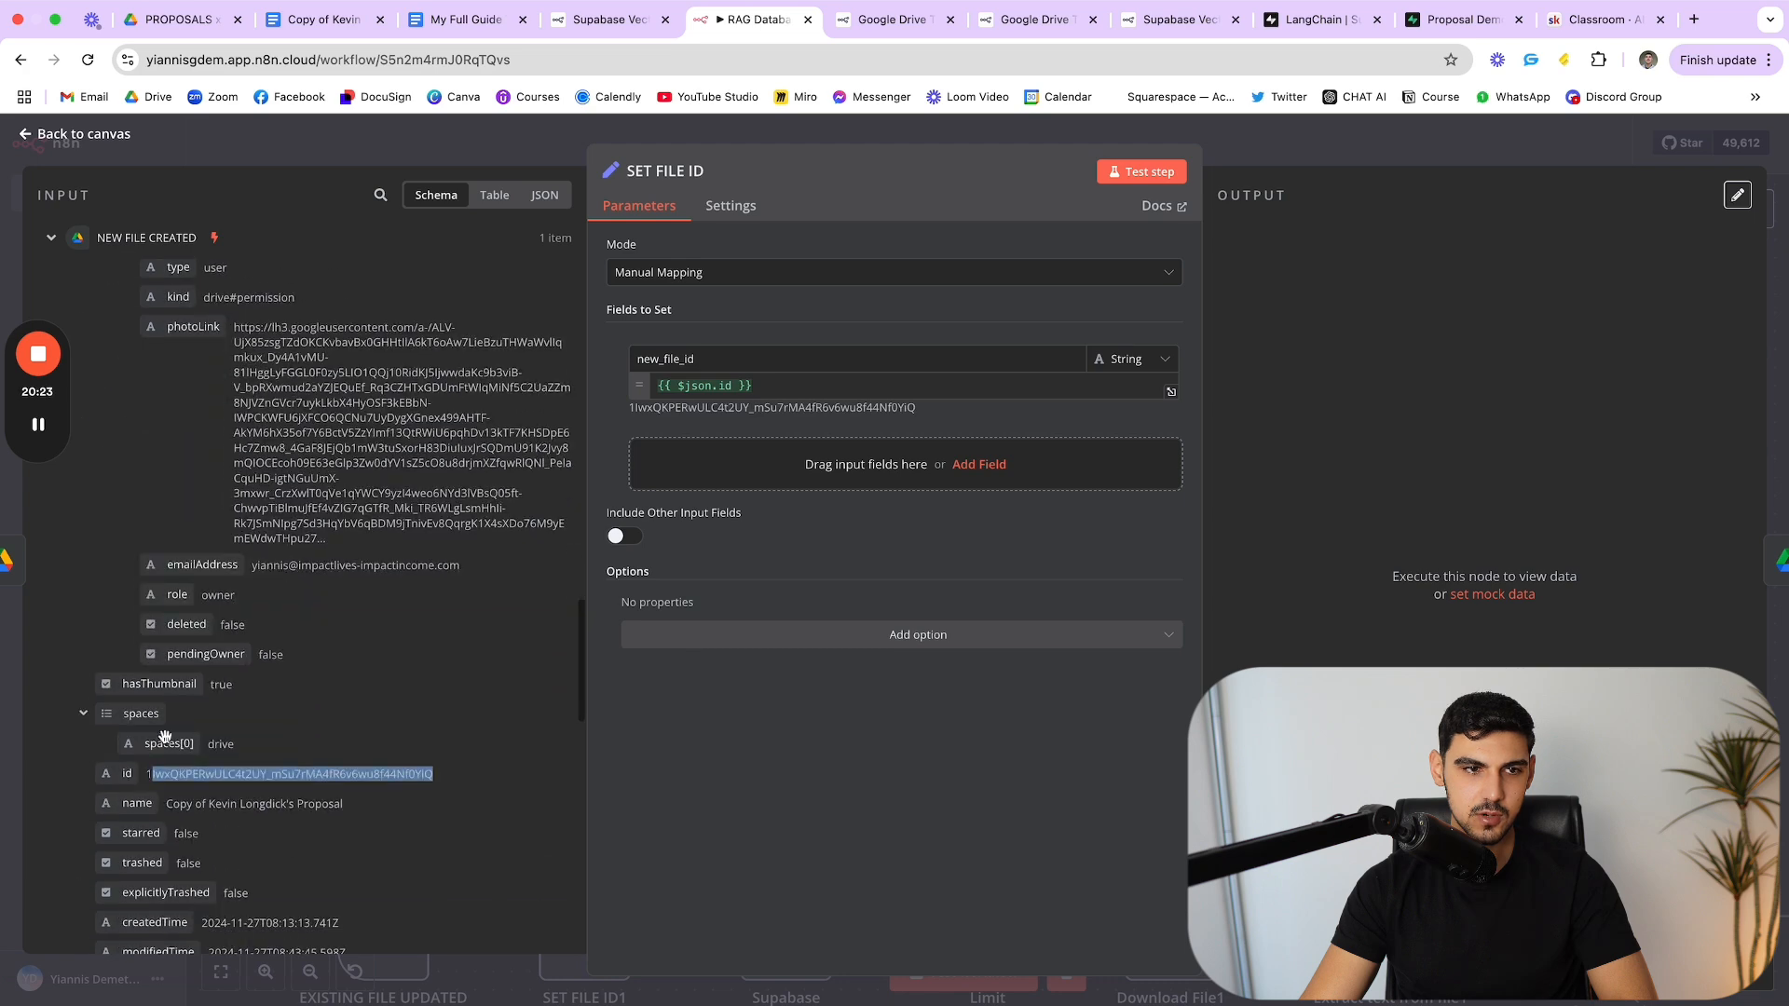
left_click_drag(919, 408, 627, 408)
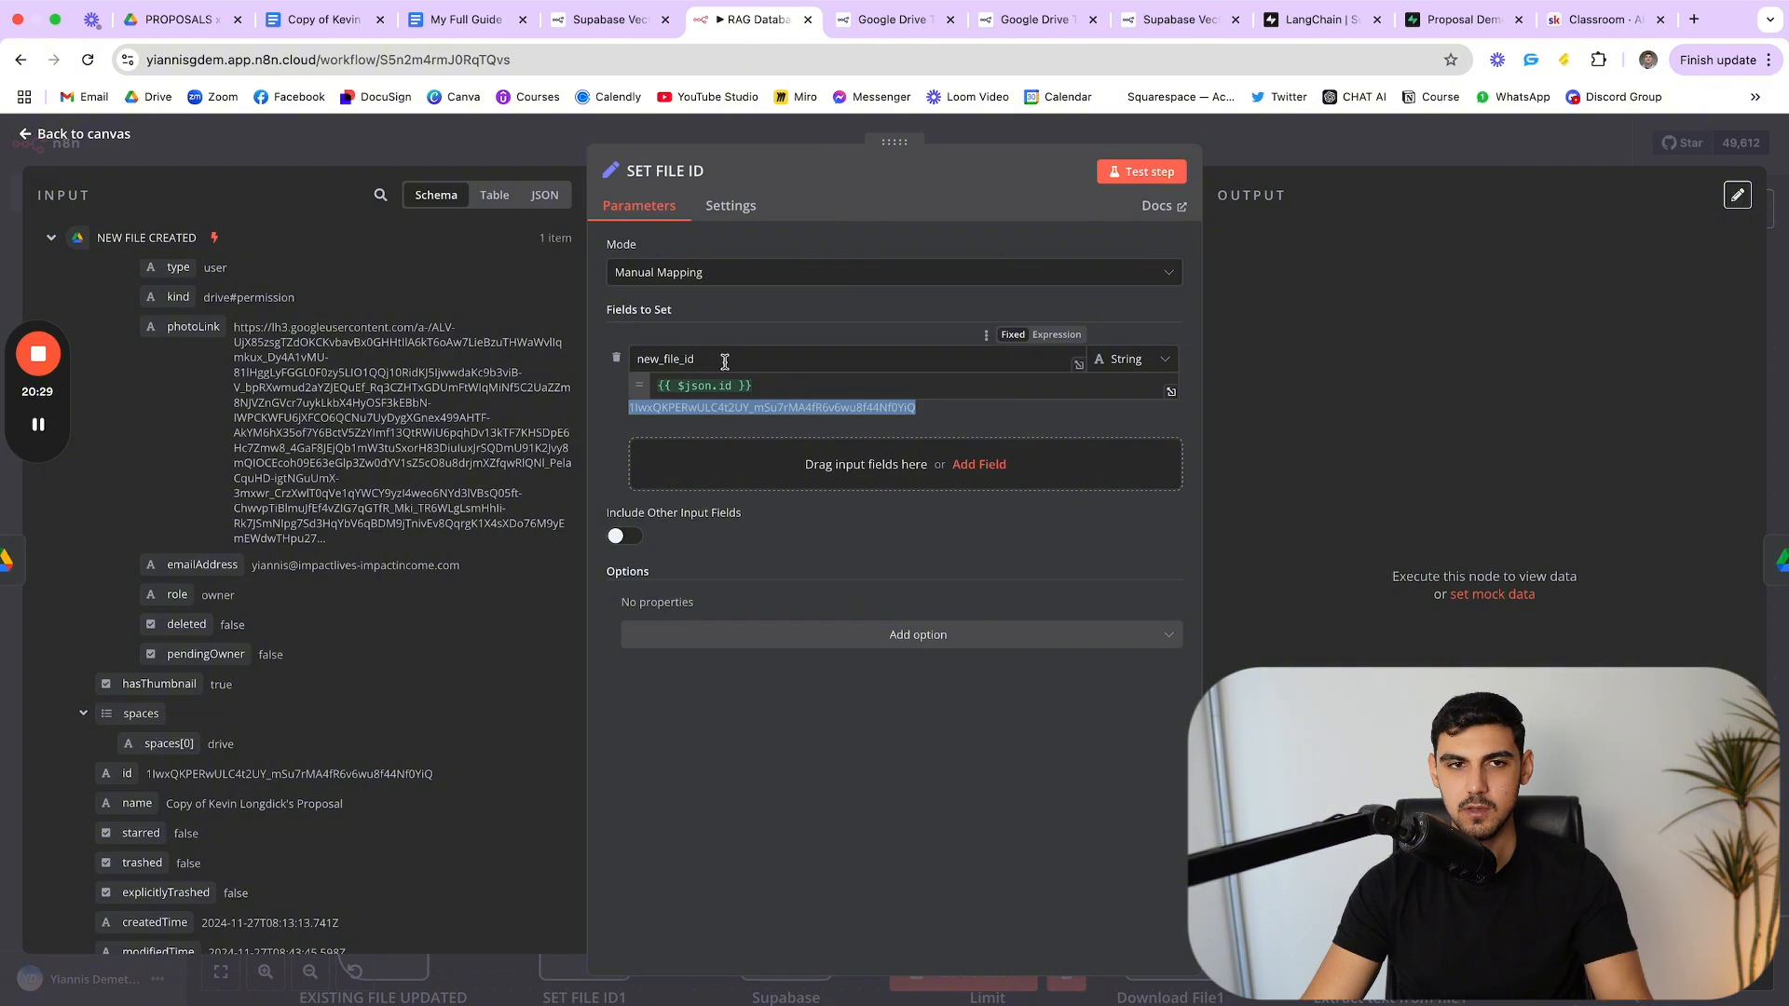
left_click(723, 358)
left_click_drag(717, 359, 634, 359)
left_click(754, 328)
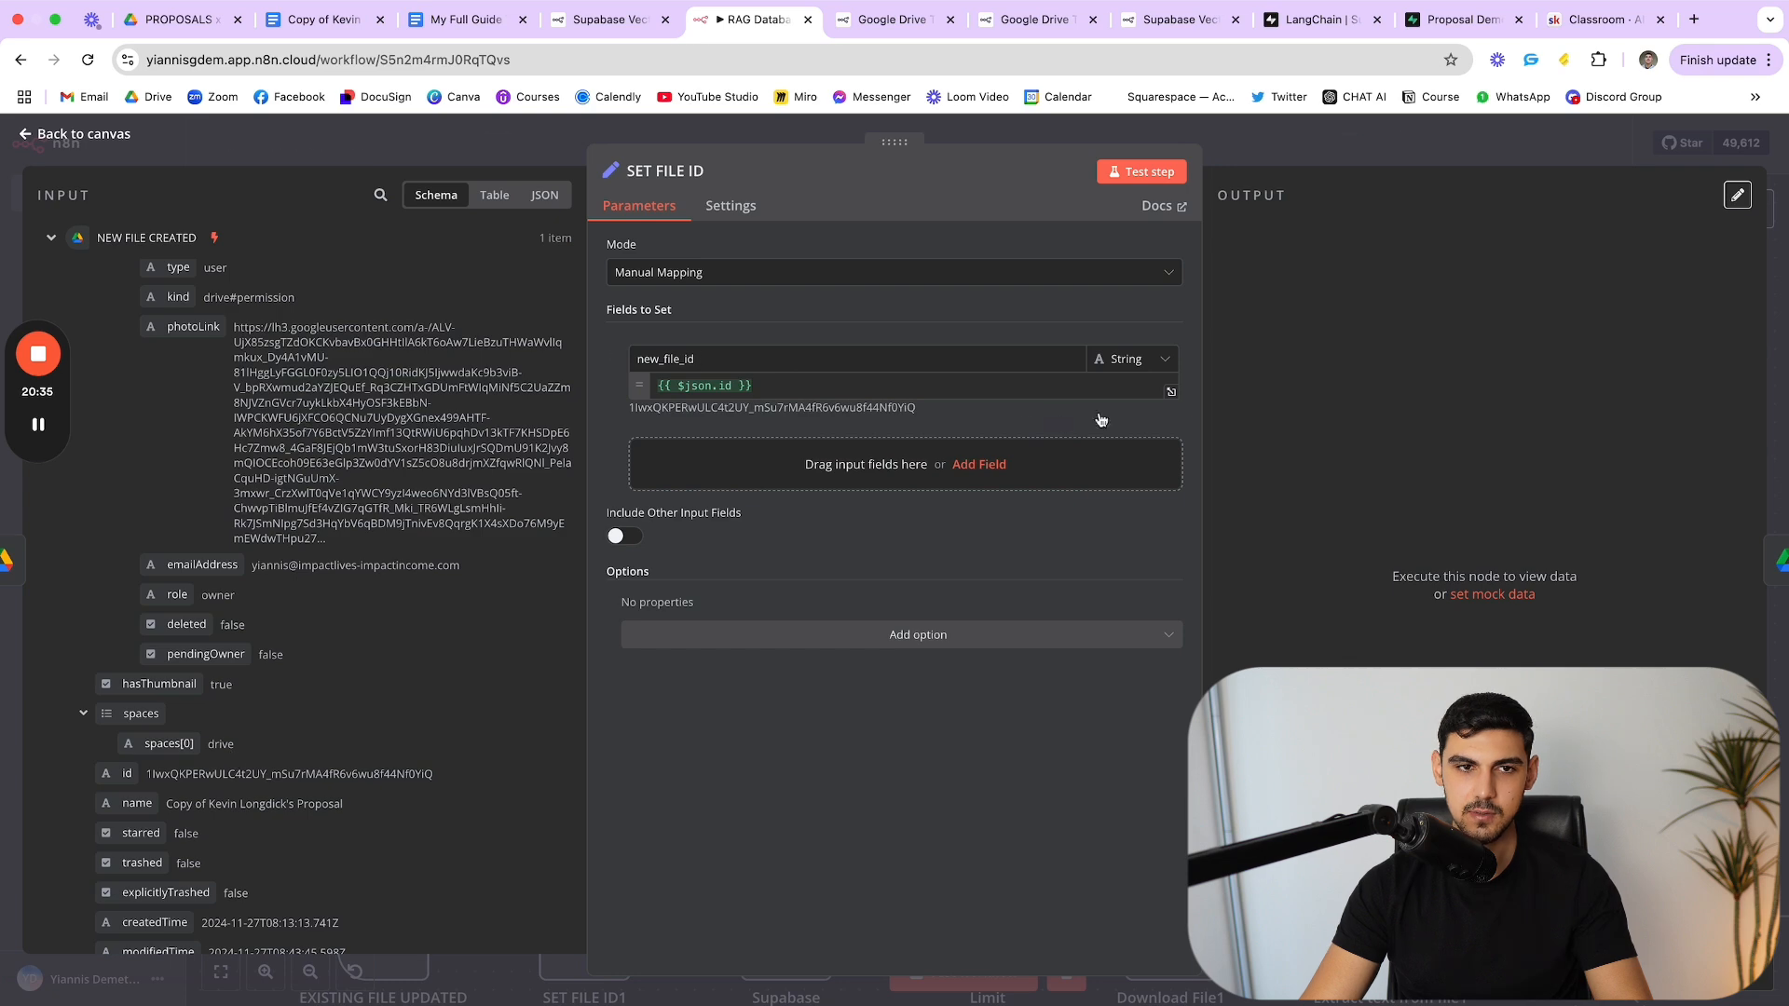
Step: Open the Download File node, execute its previous nodes, and inspect the {{ $json.new_file_id }} expression for the file
key("Escape")
left_click(788, 404)
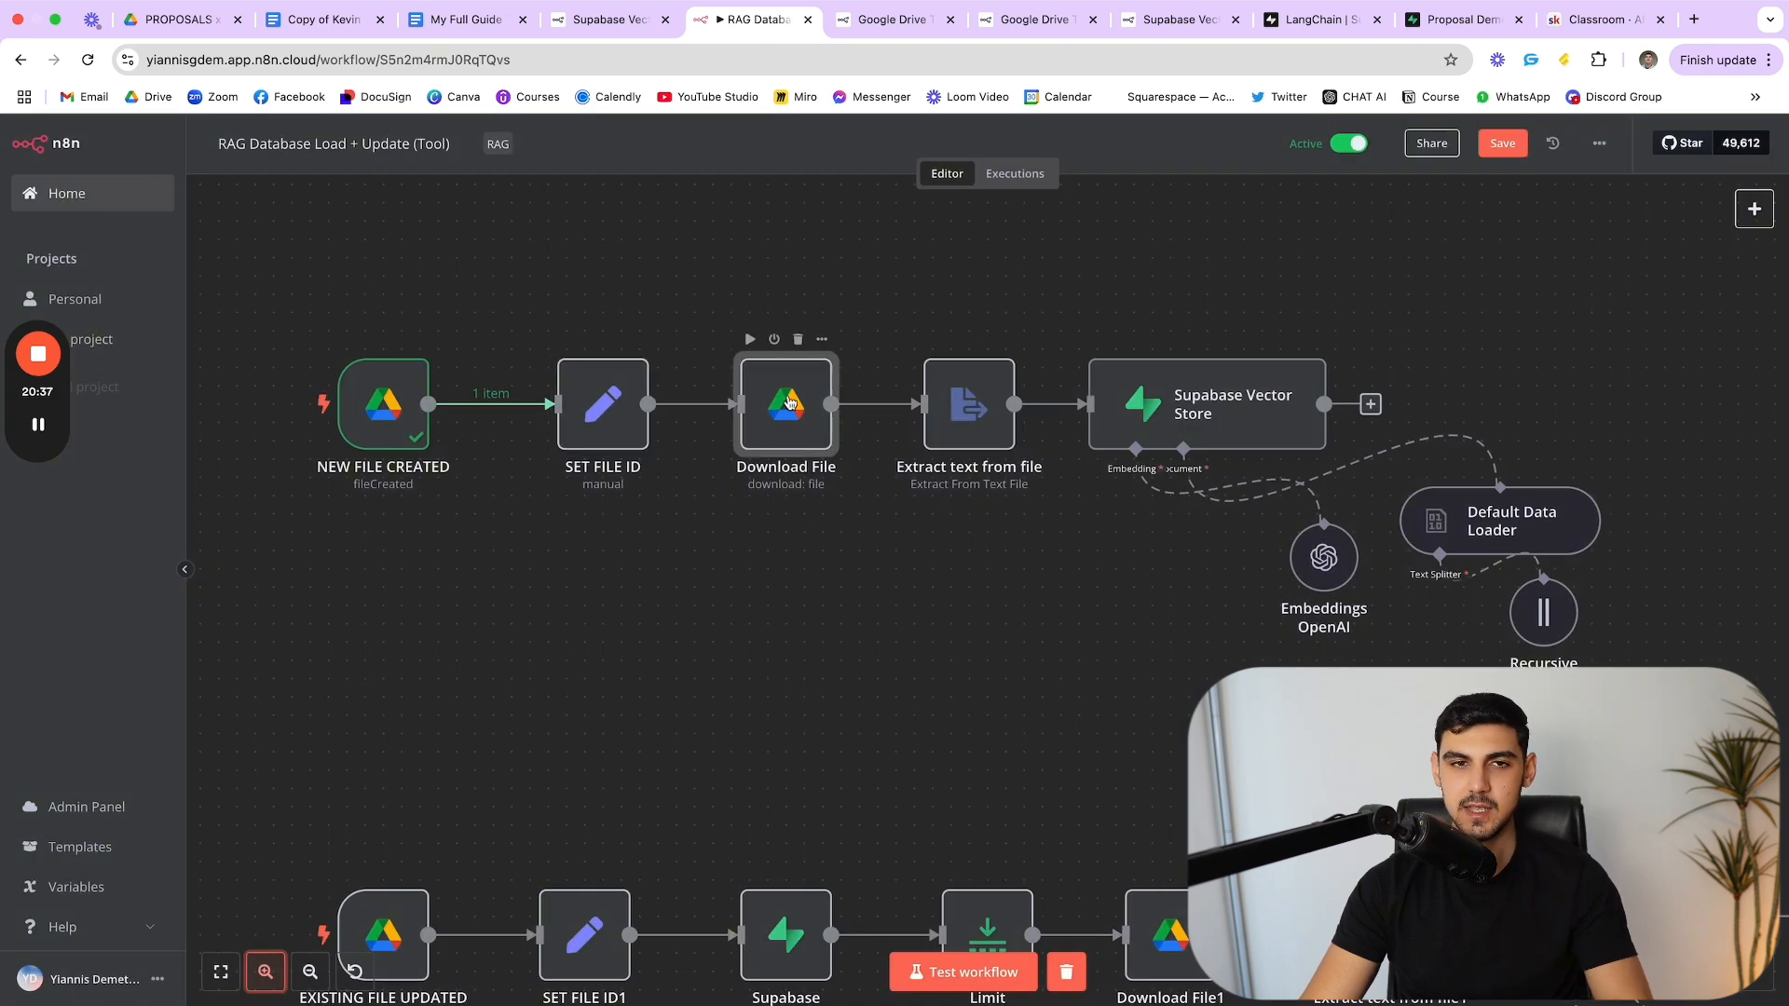
double_click(795, 406)
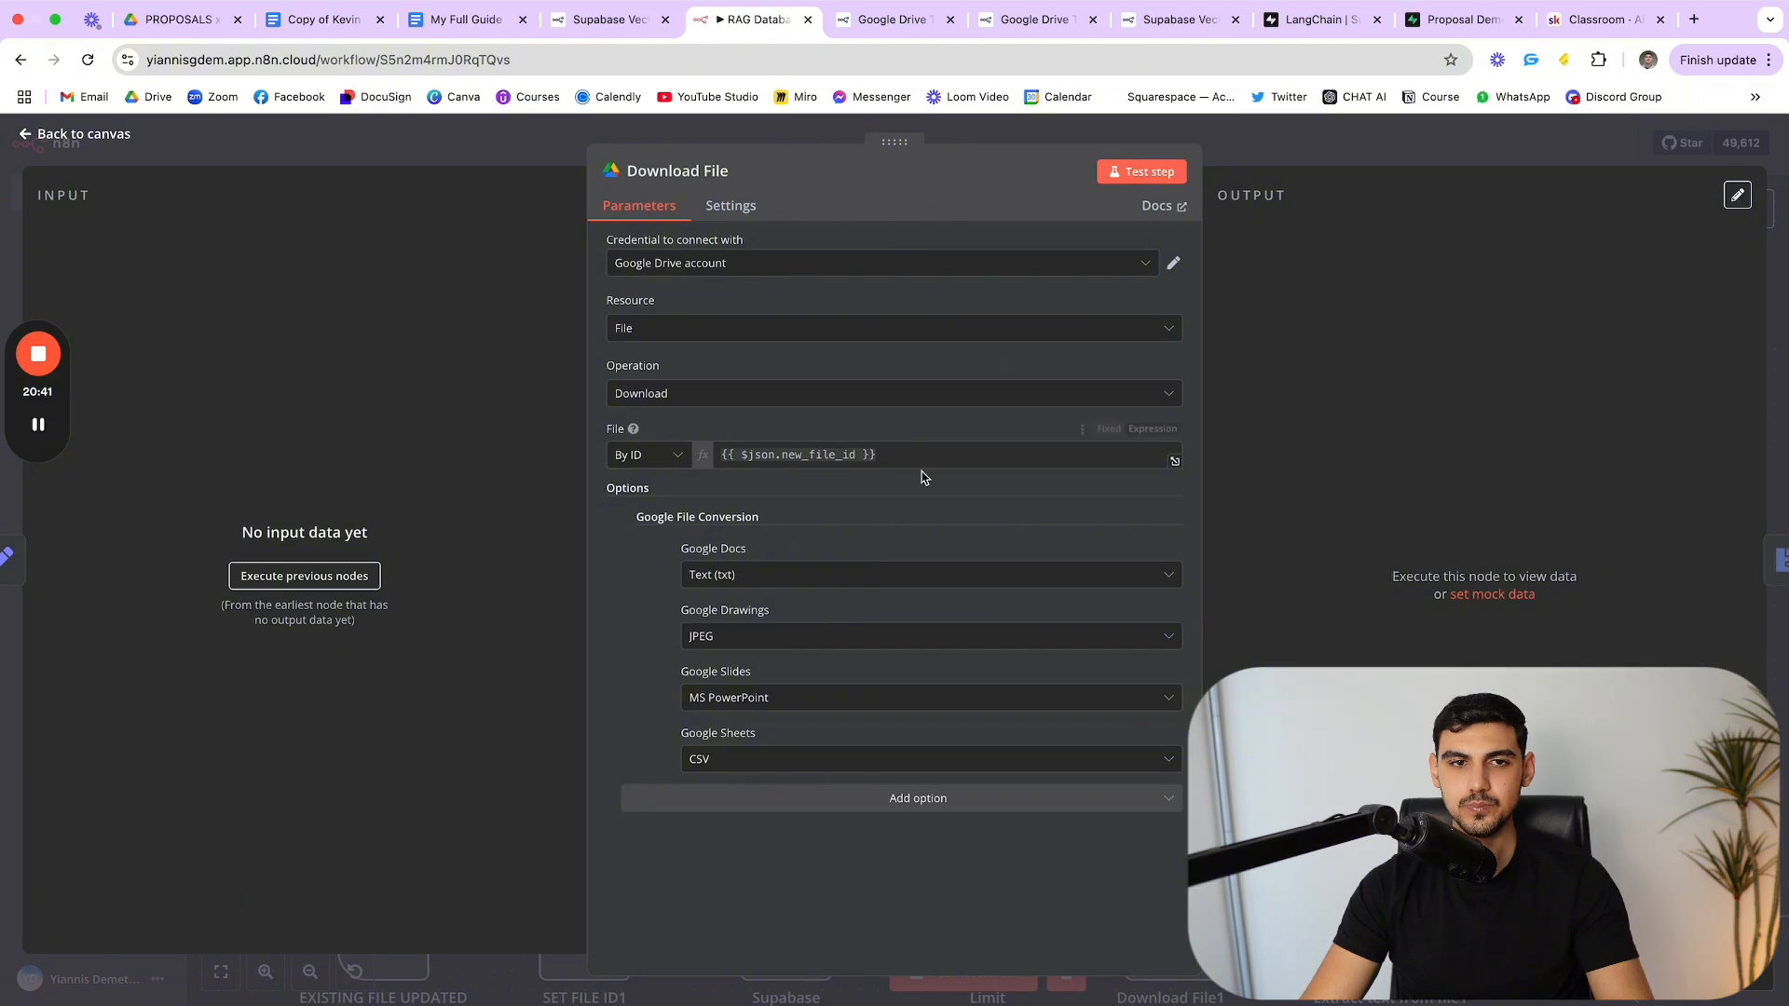
left_click_drag(906, 458, 722, 456)
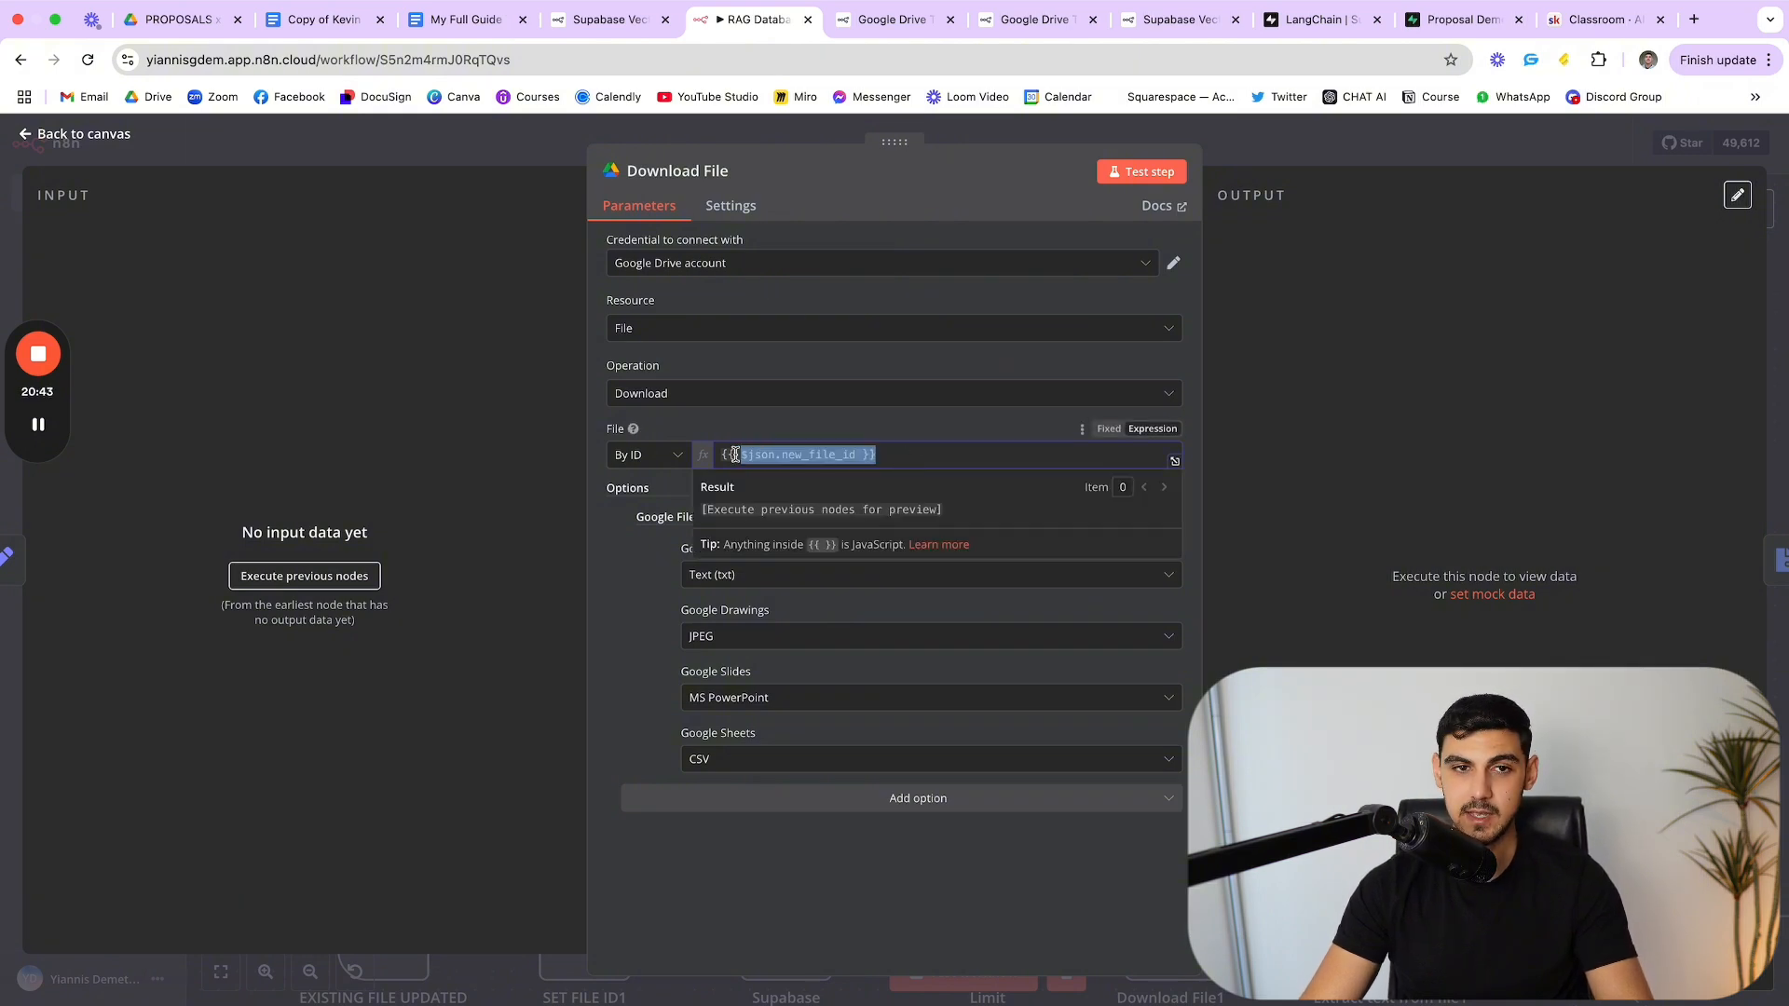
left_click(304, 576)
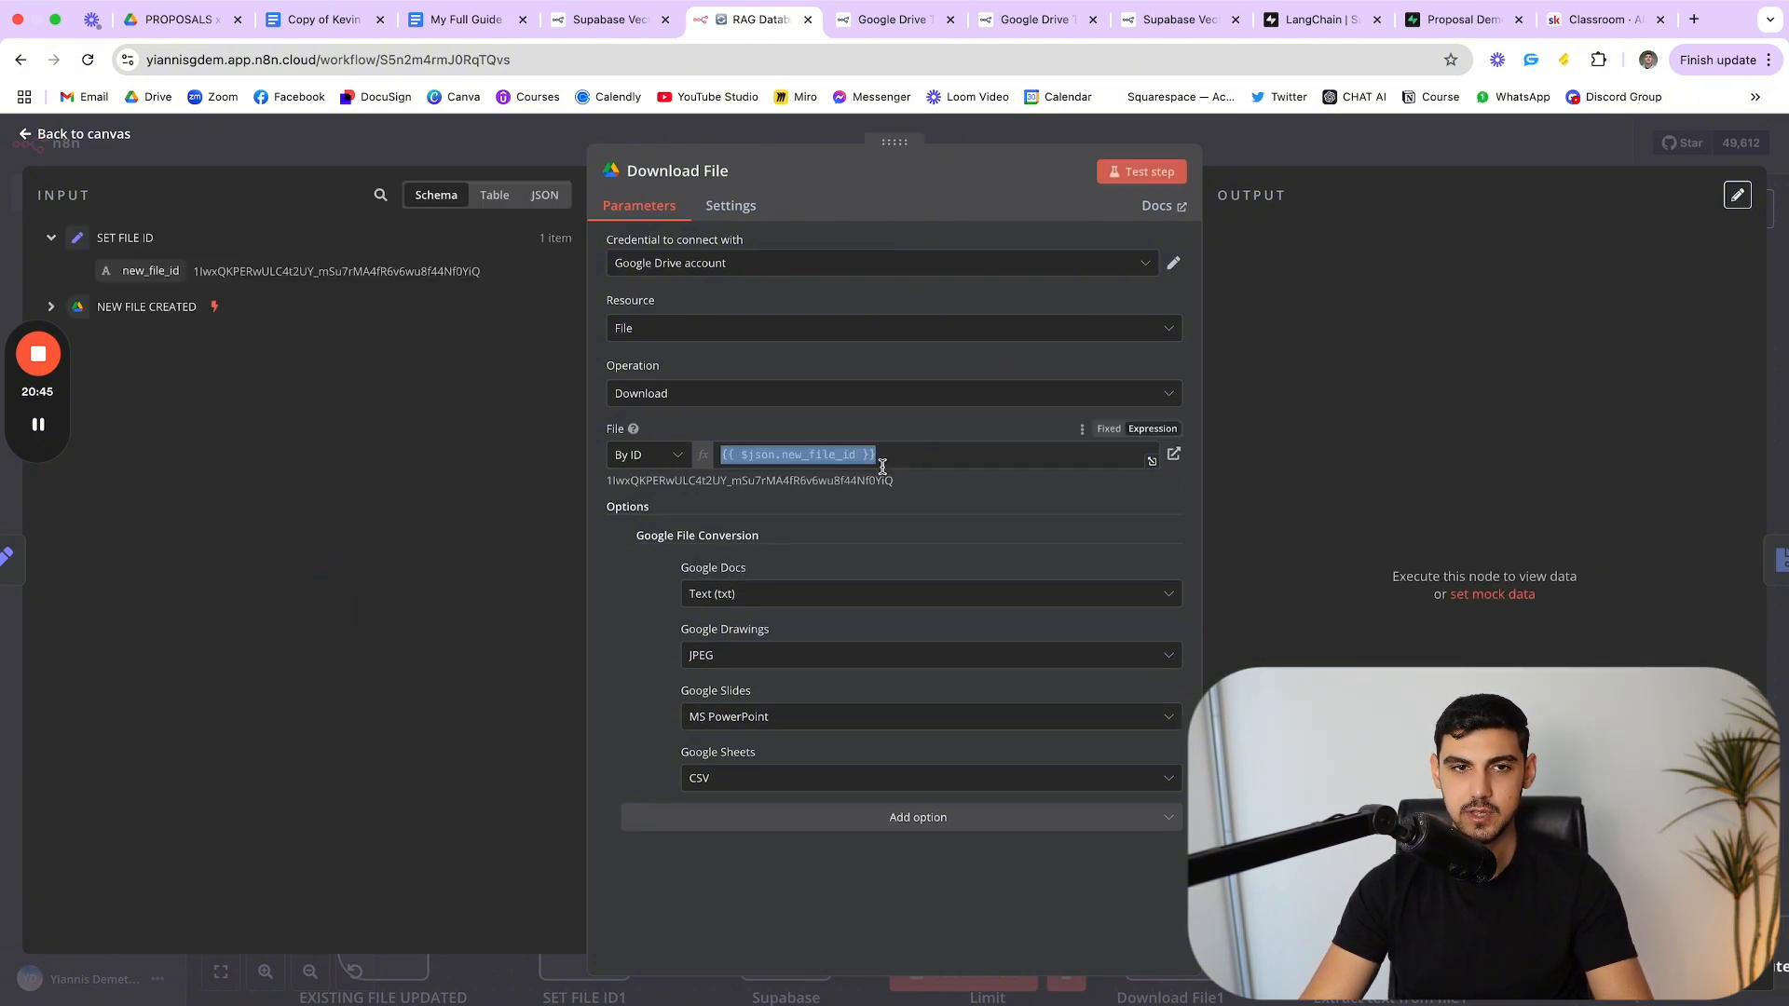
left_click_drag(906, 459, 718, 460)
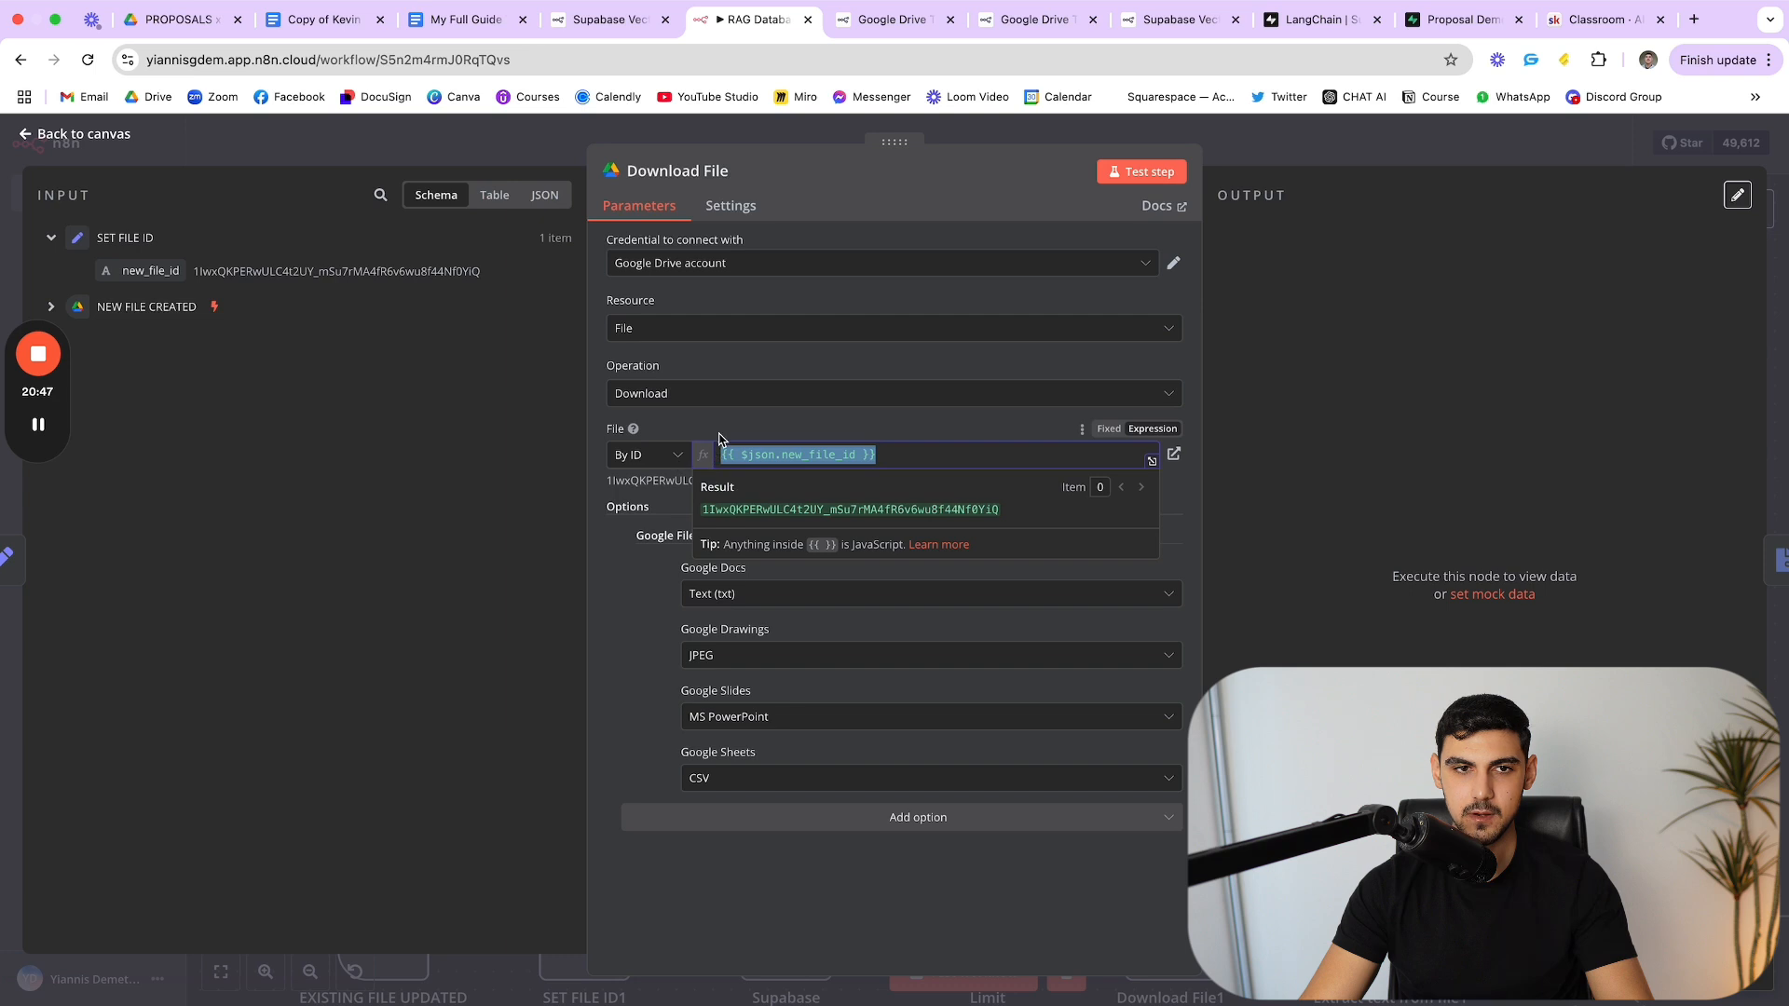
left_click(719, 437)
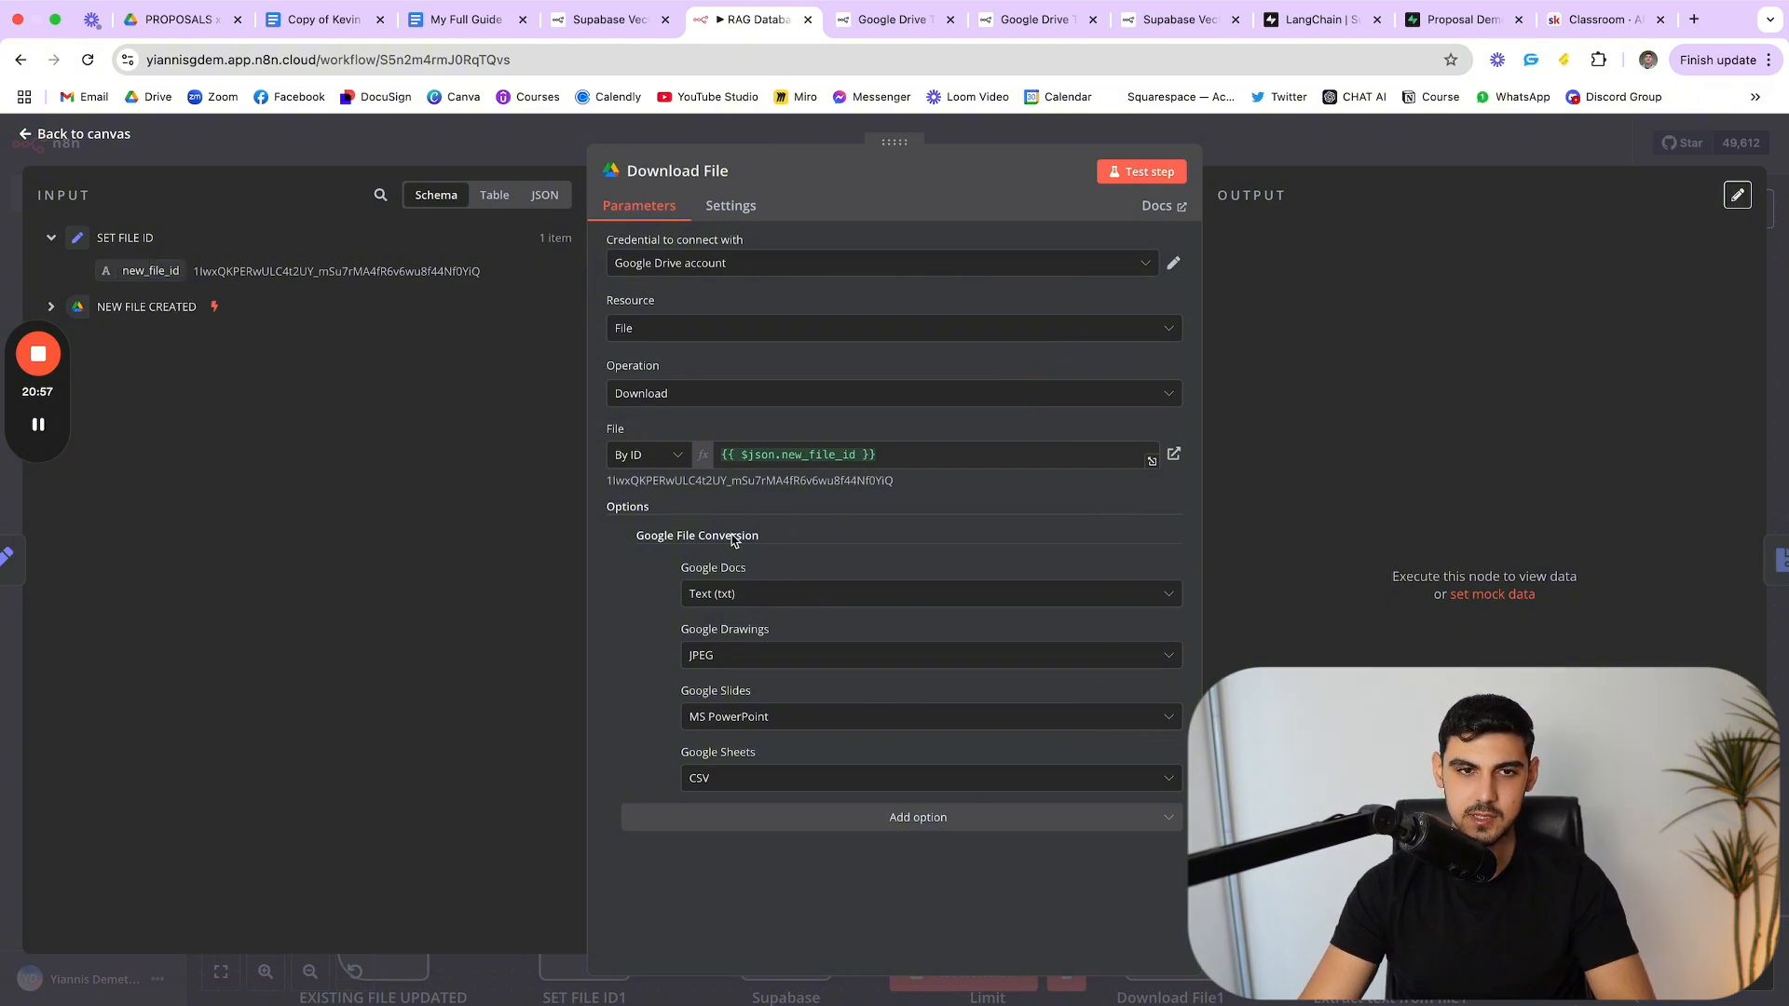
Step: View the Download File node's additional options and Google Docs conversion formats, keeping Text (txt), and close the node
left_click(928, 822)
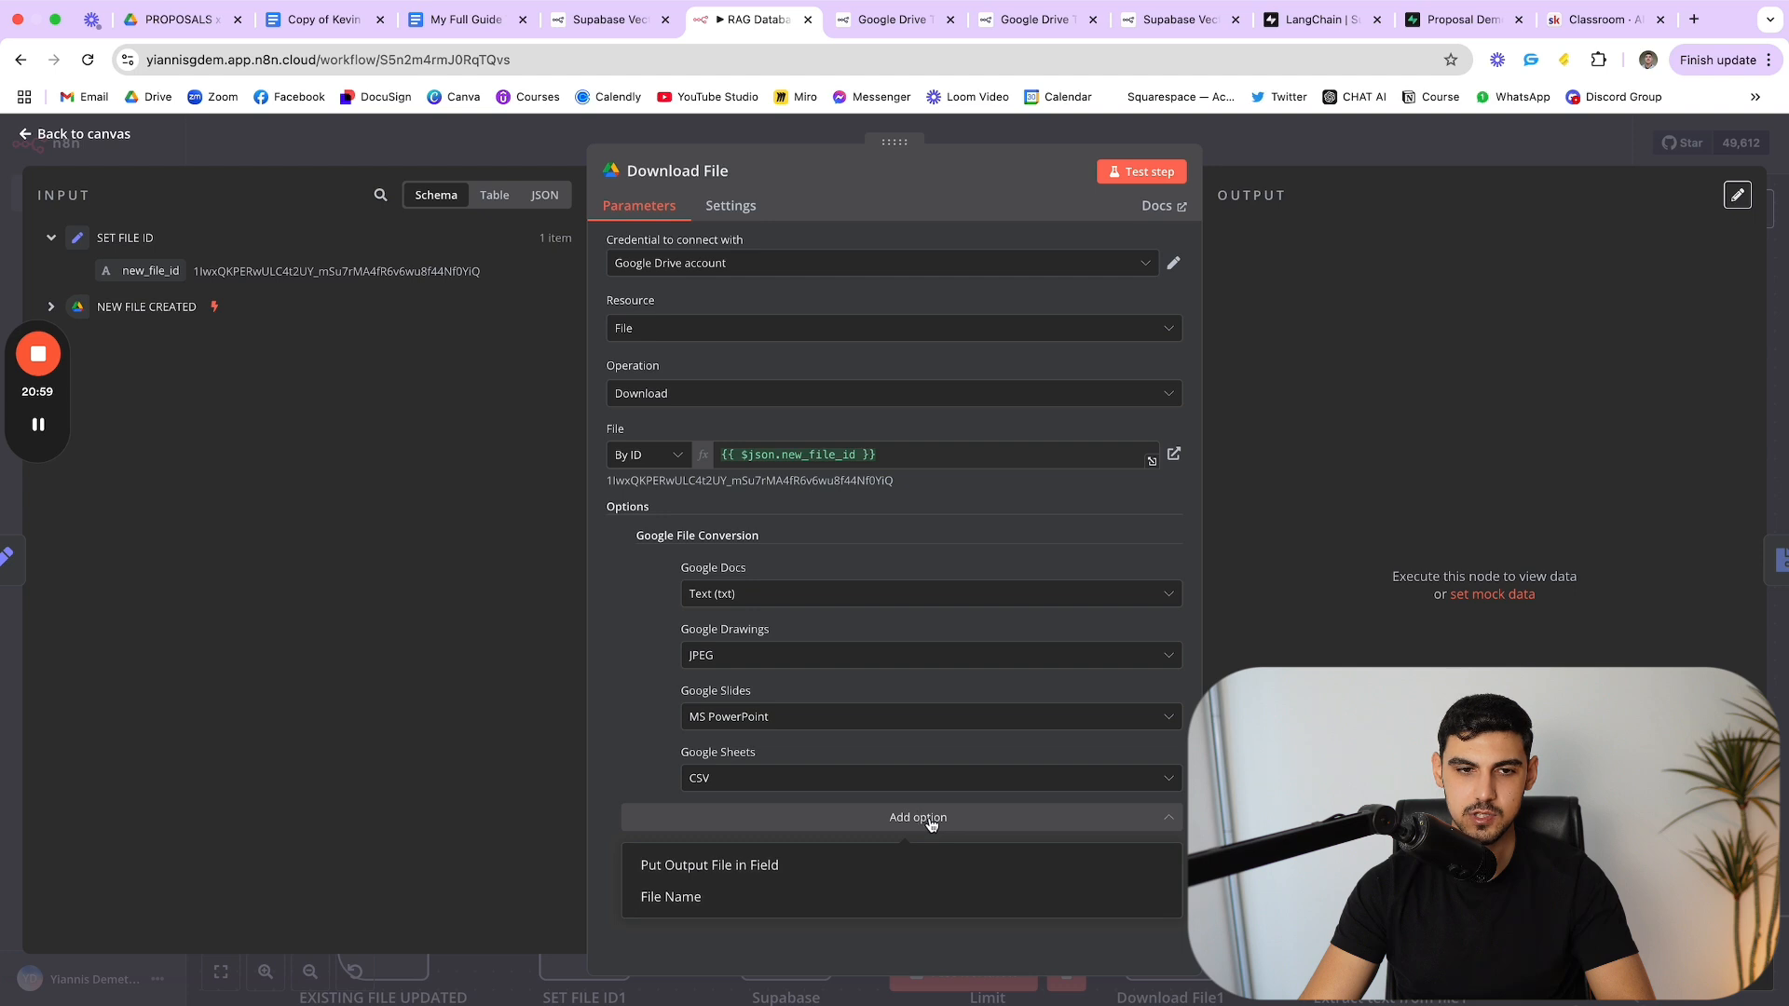
left_click(640, 685)
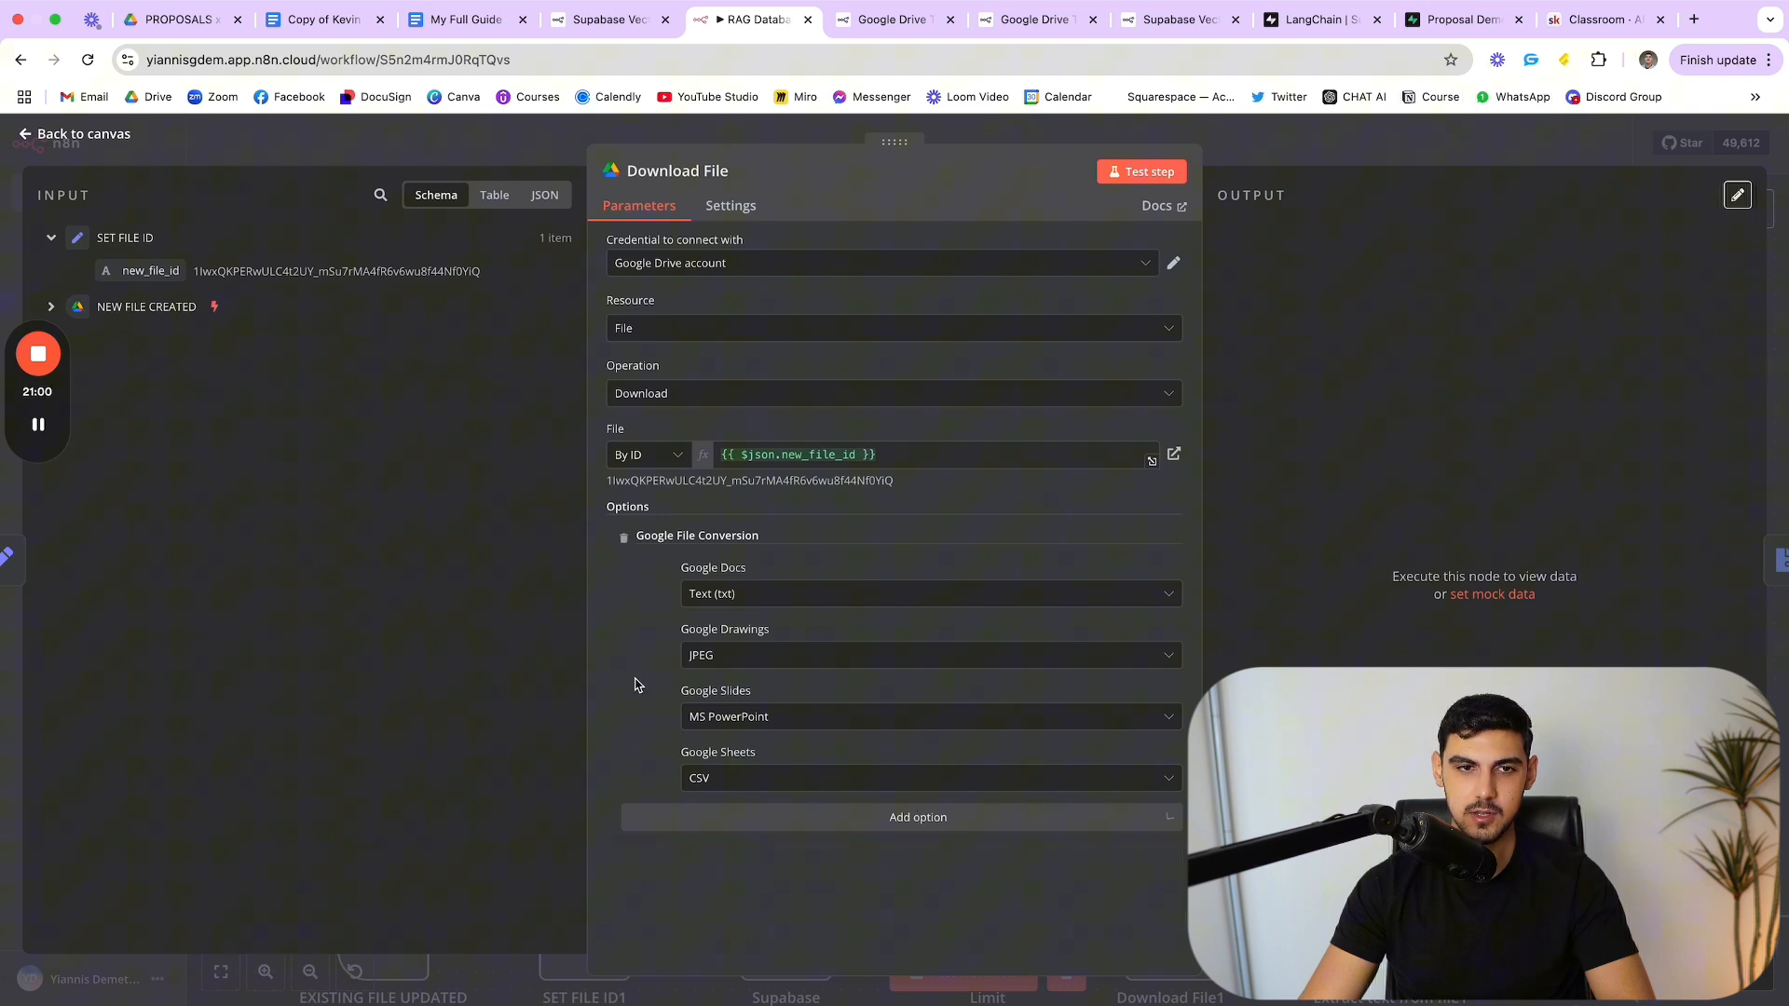
left_click(828, 599)
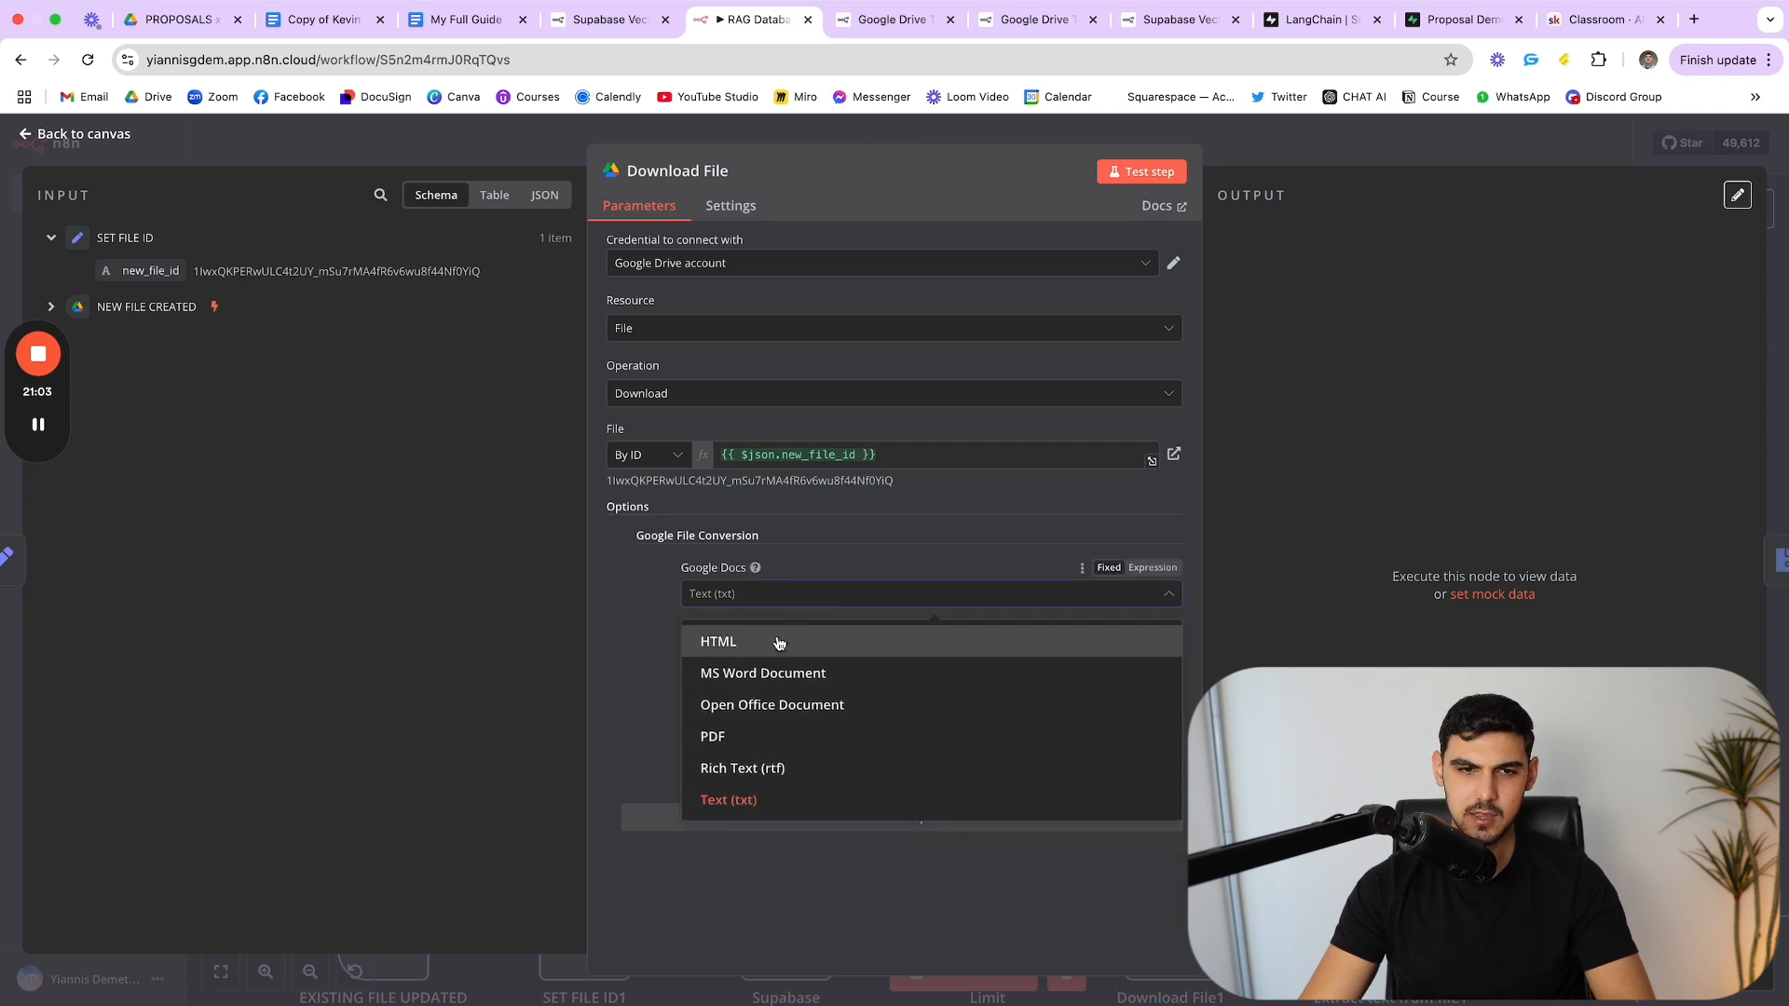
left_click(868, 539)
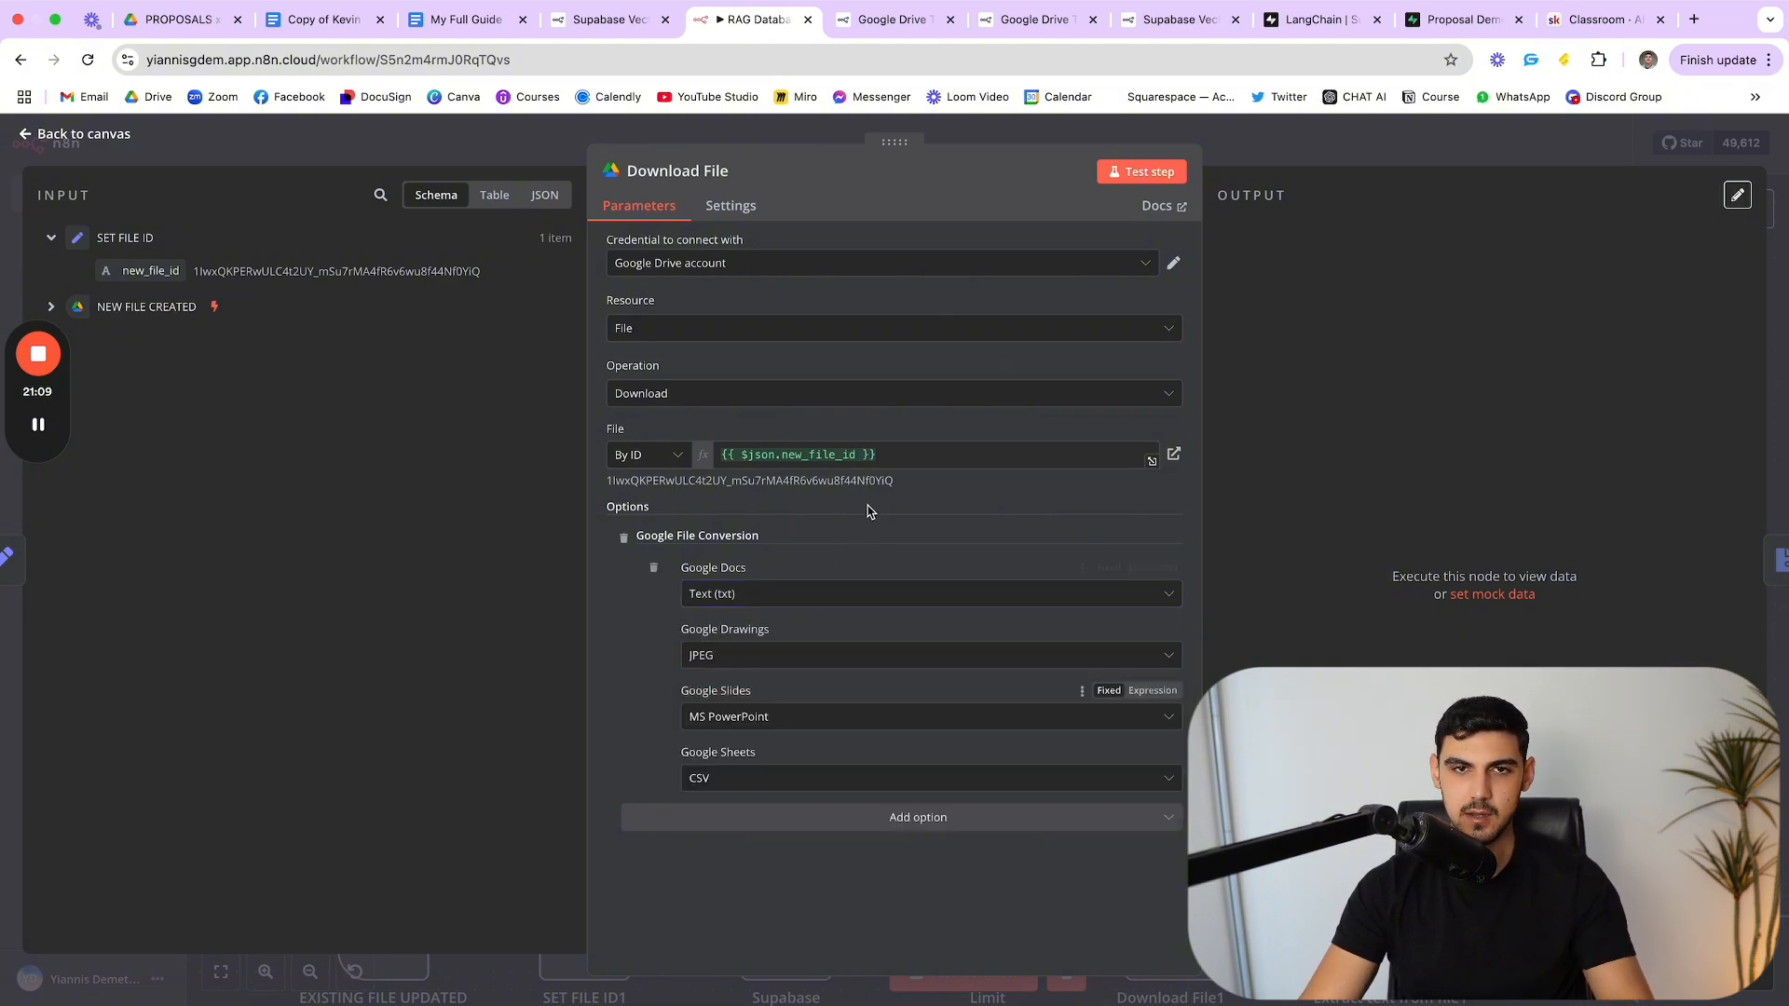
key("Escape")
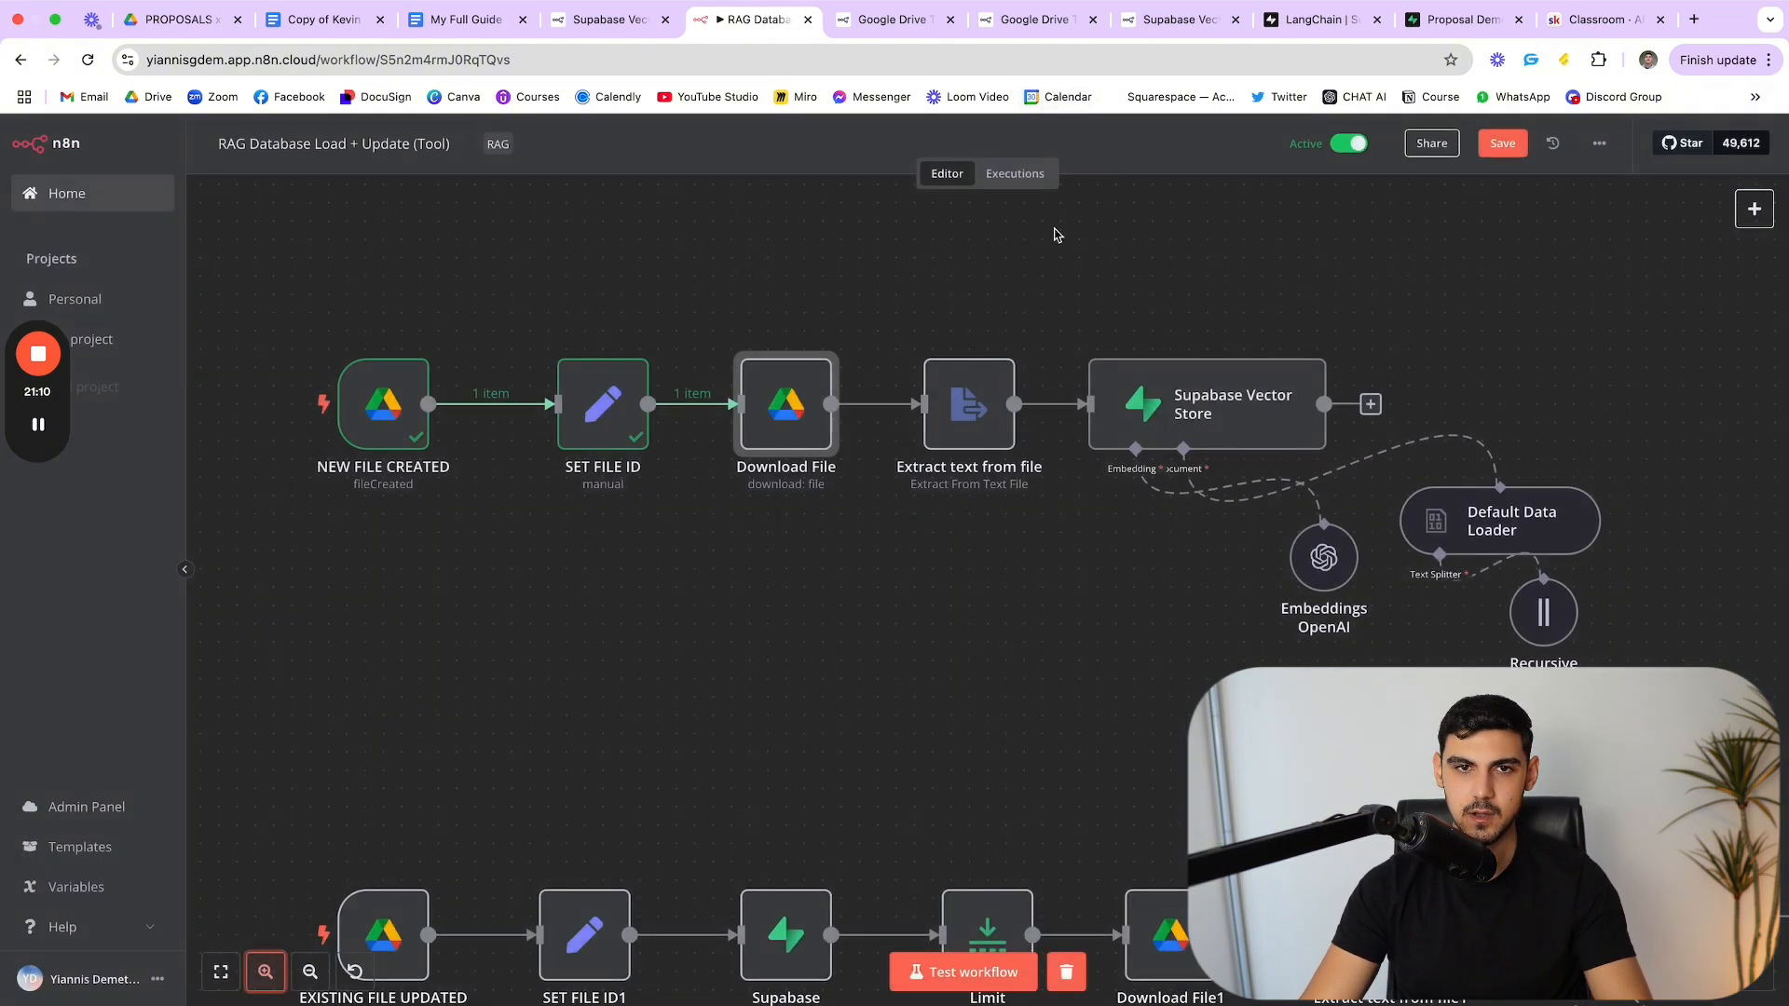
Step: Test the Download File step, view the downloaded proposal text in its binary output, and close the node
double_click(799, 410)
left_click(1155, 175)
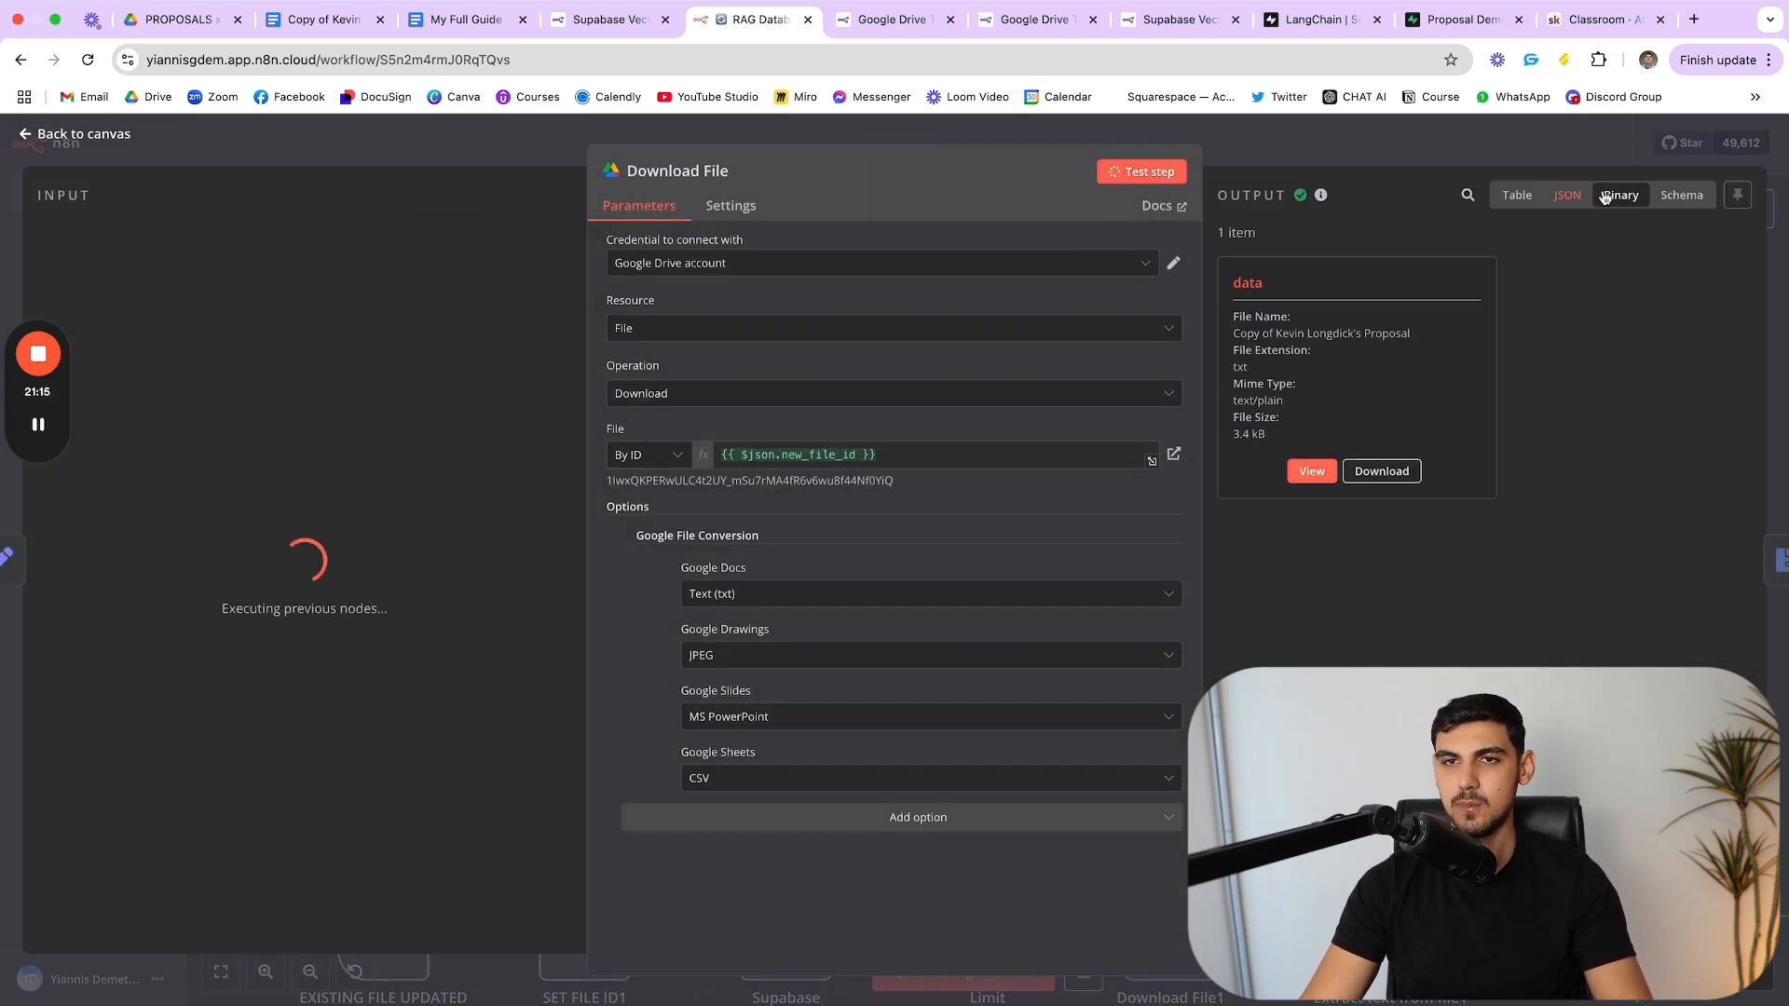
left_click(1315, 472)
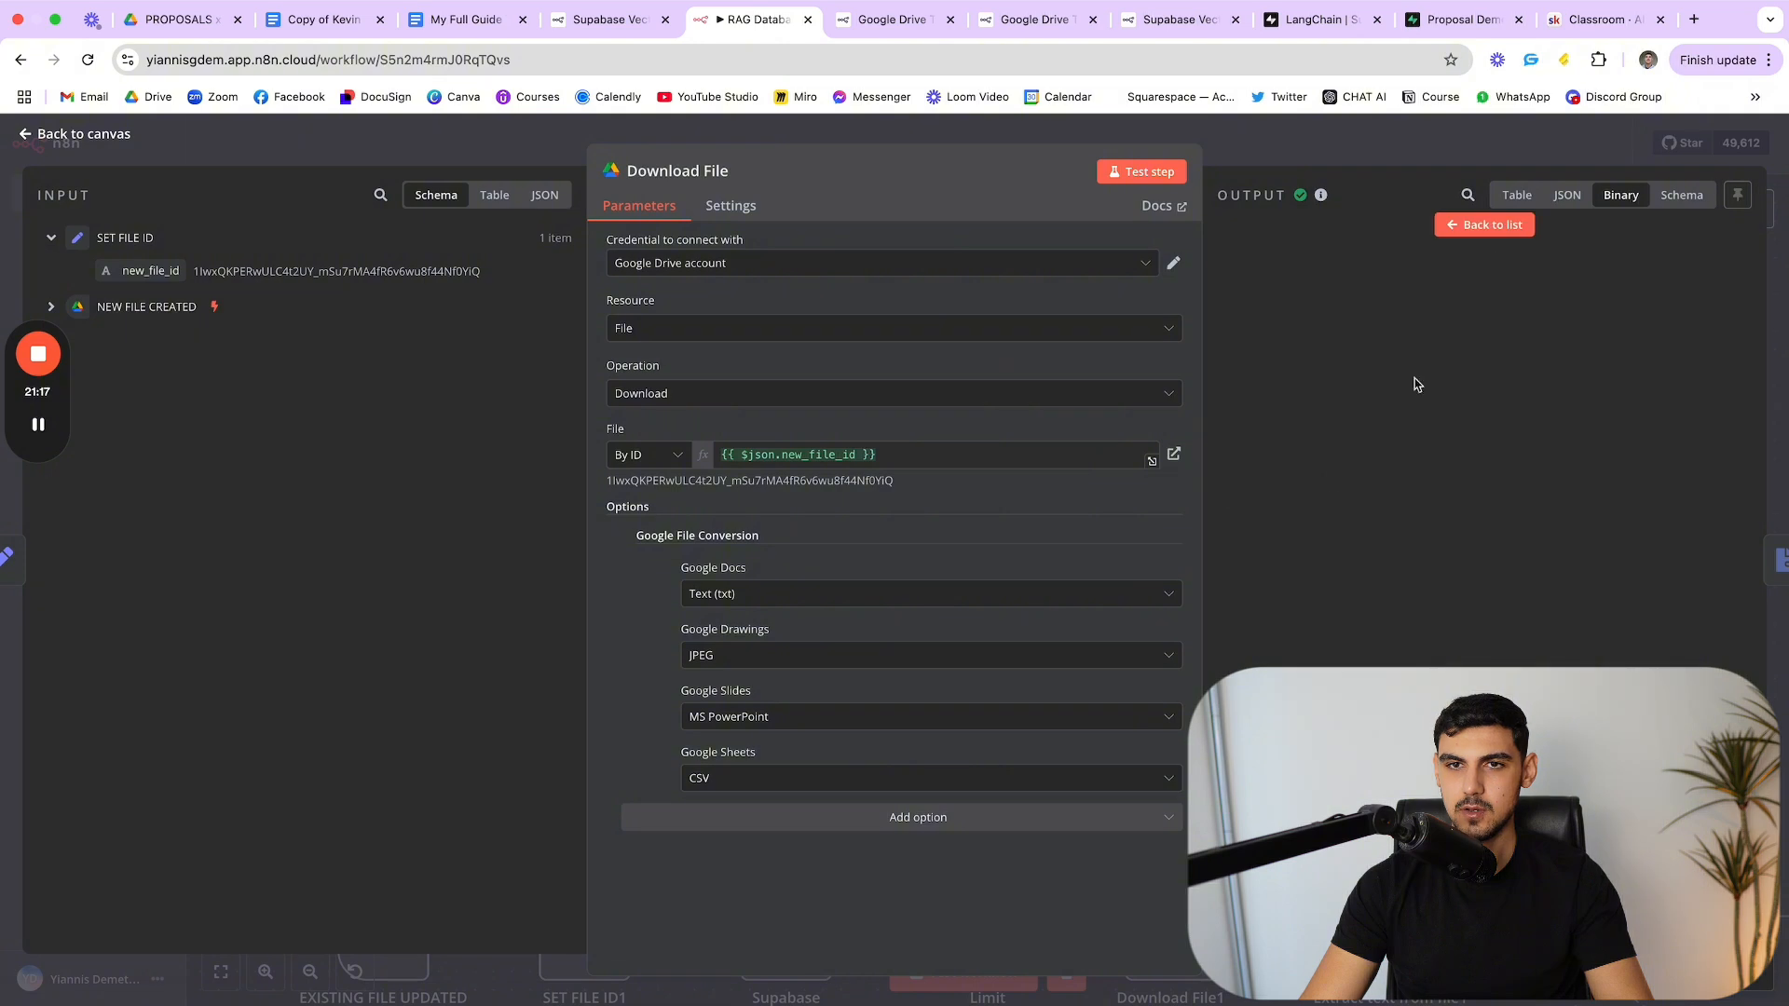
scroll(1472, 332, "down", 5)
scroll(1375, 274, "up", 5)
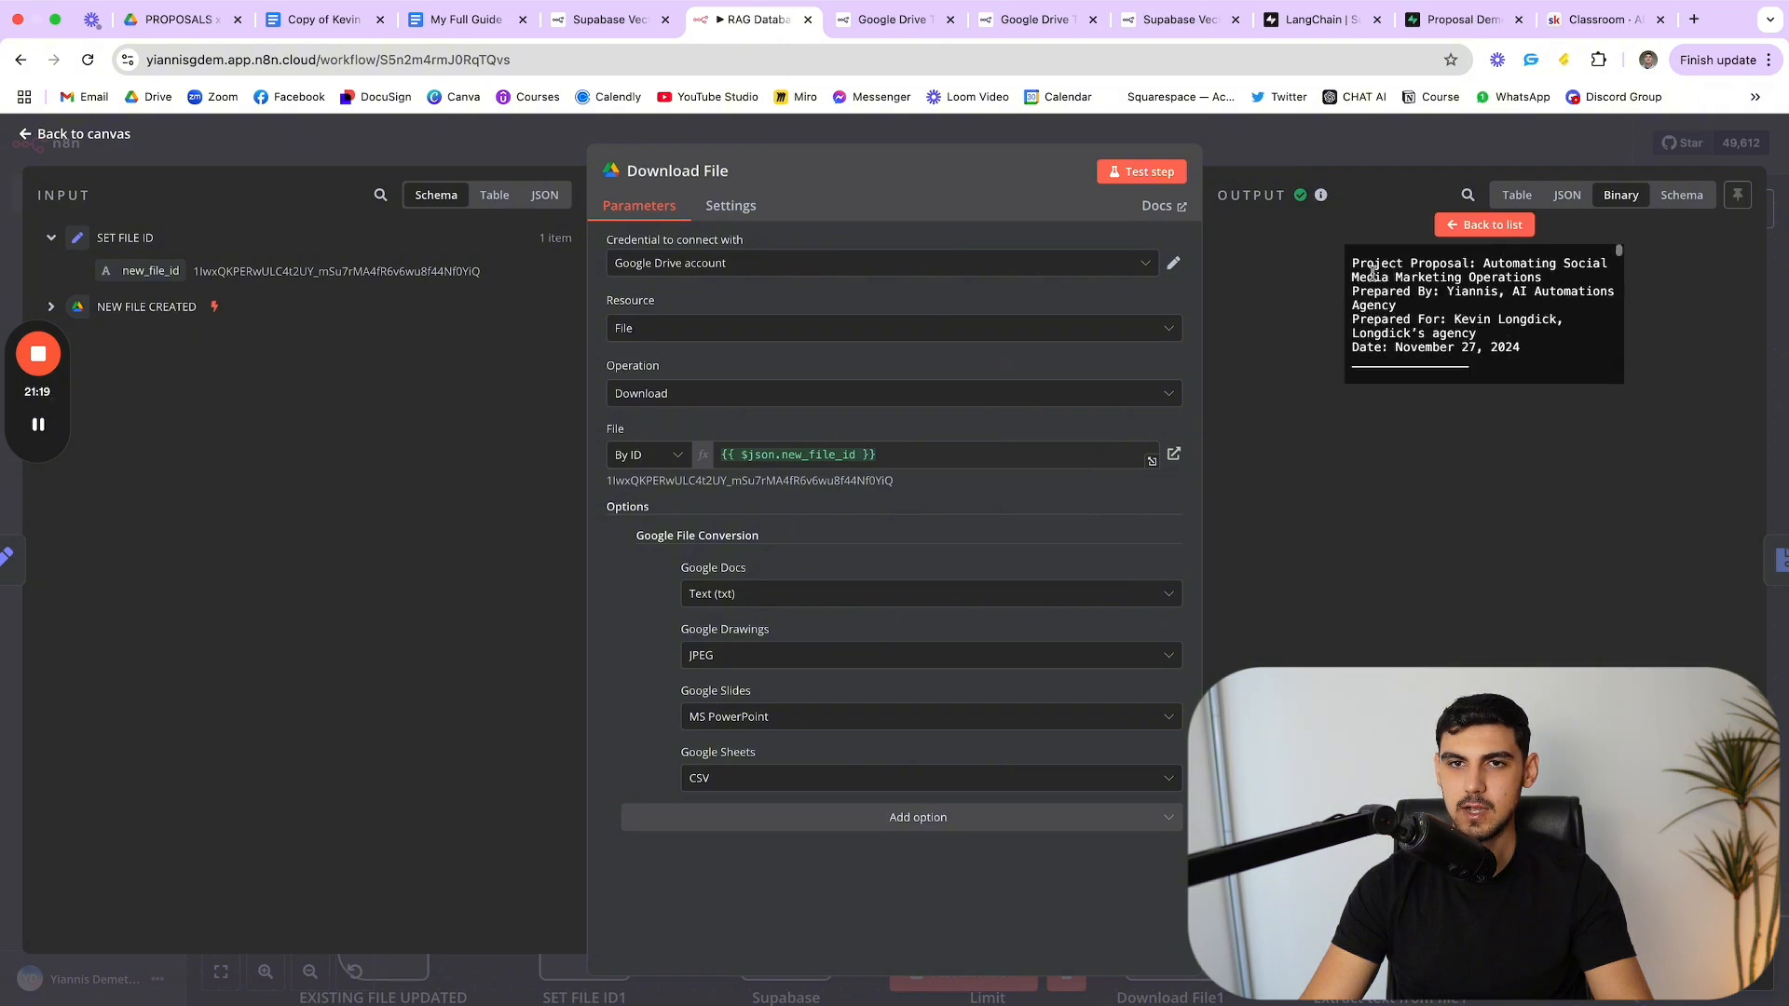
left_click_drag(1353, 265, 1554, 477)
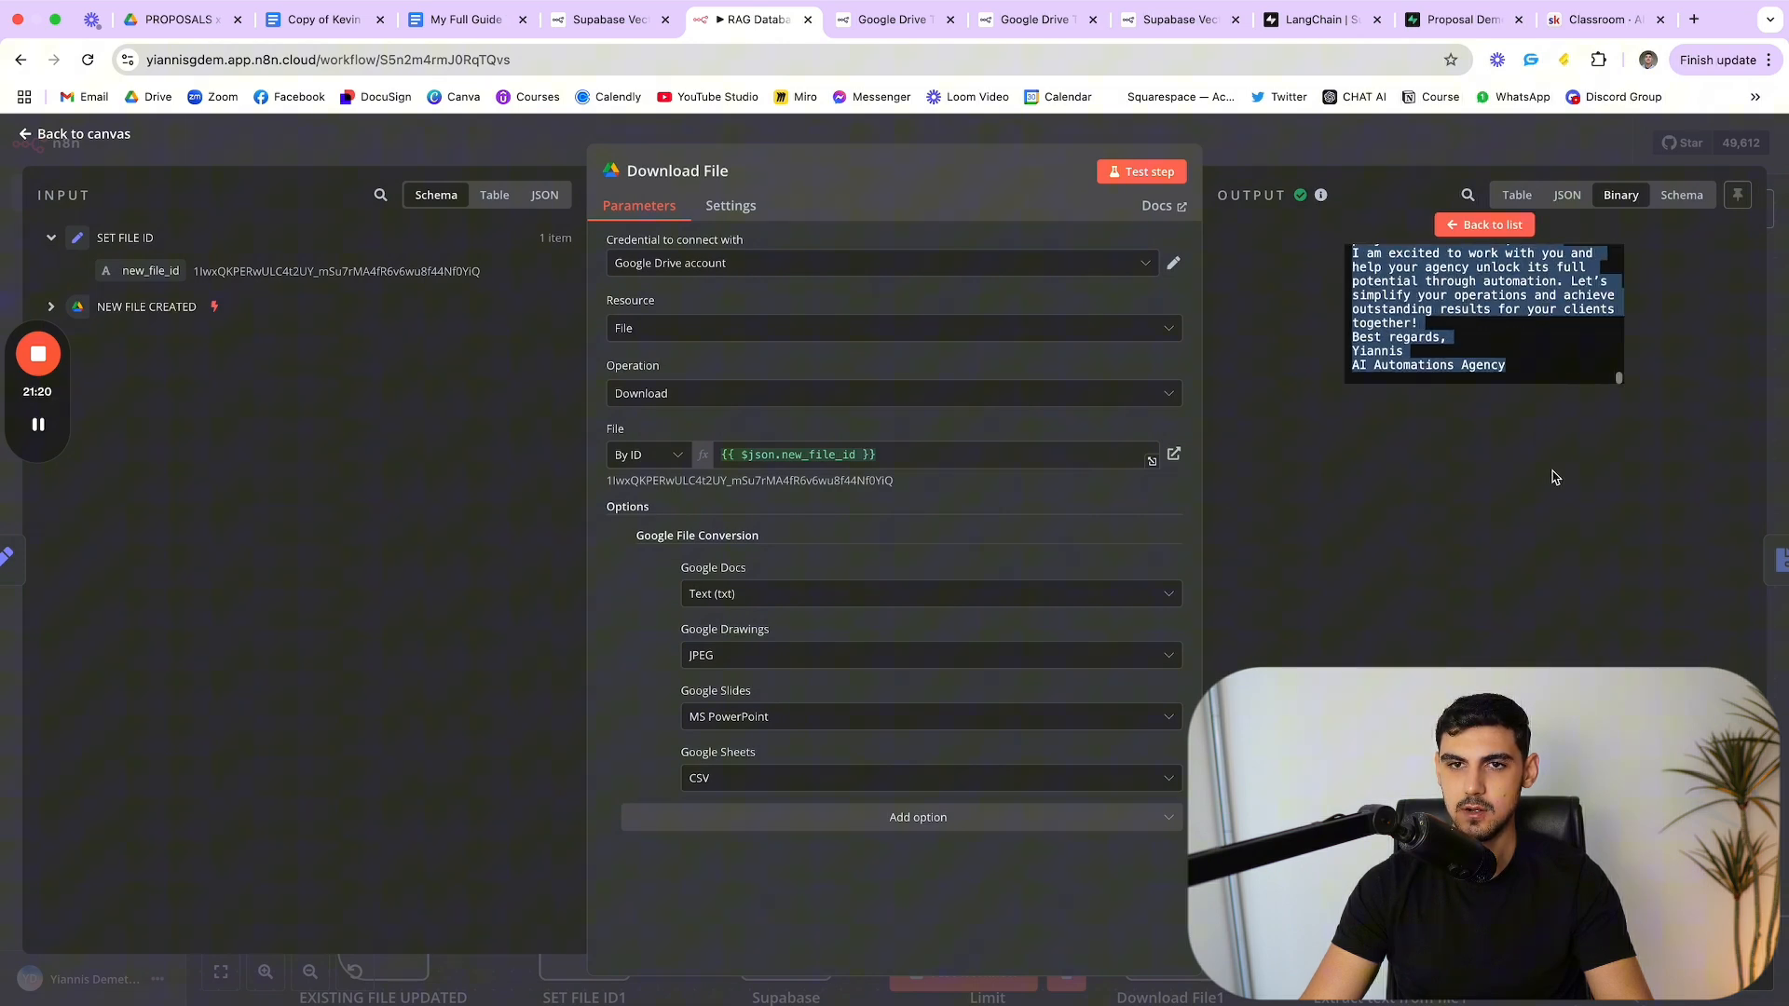
left_click(1309, 166)
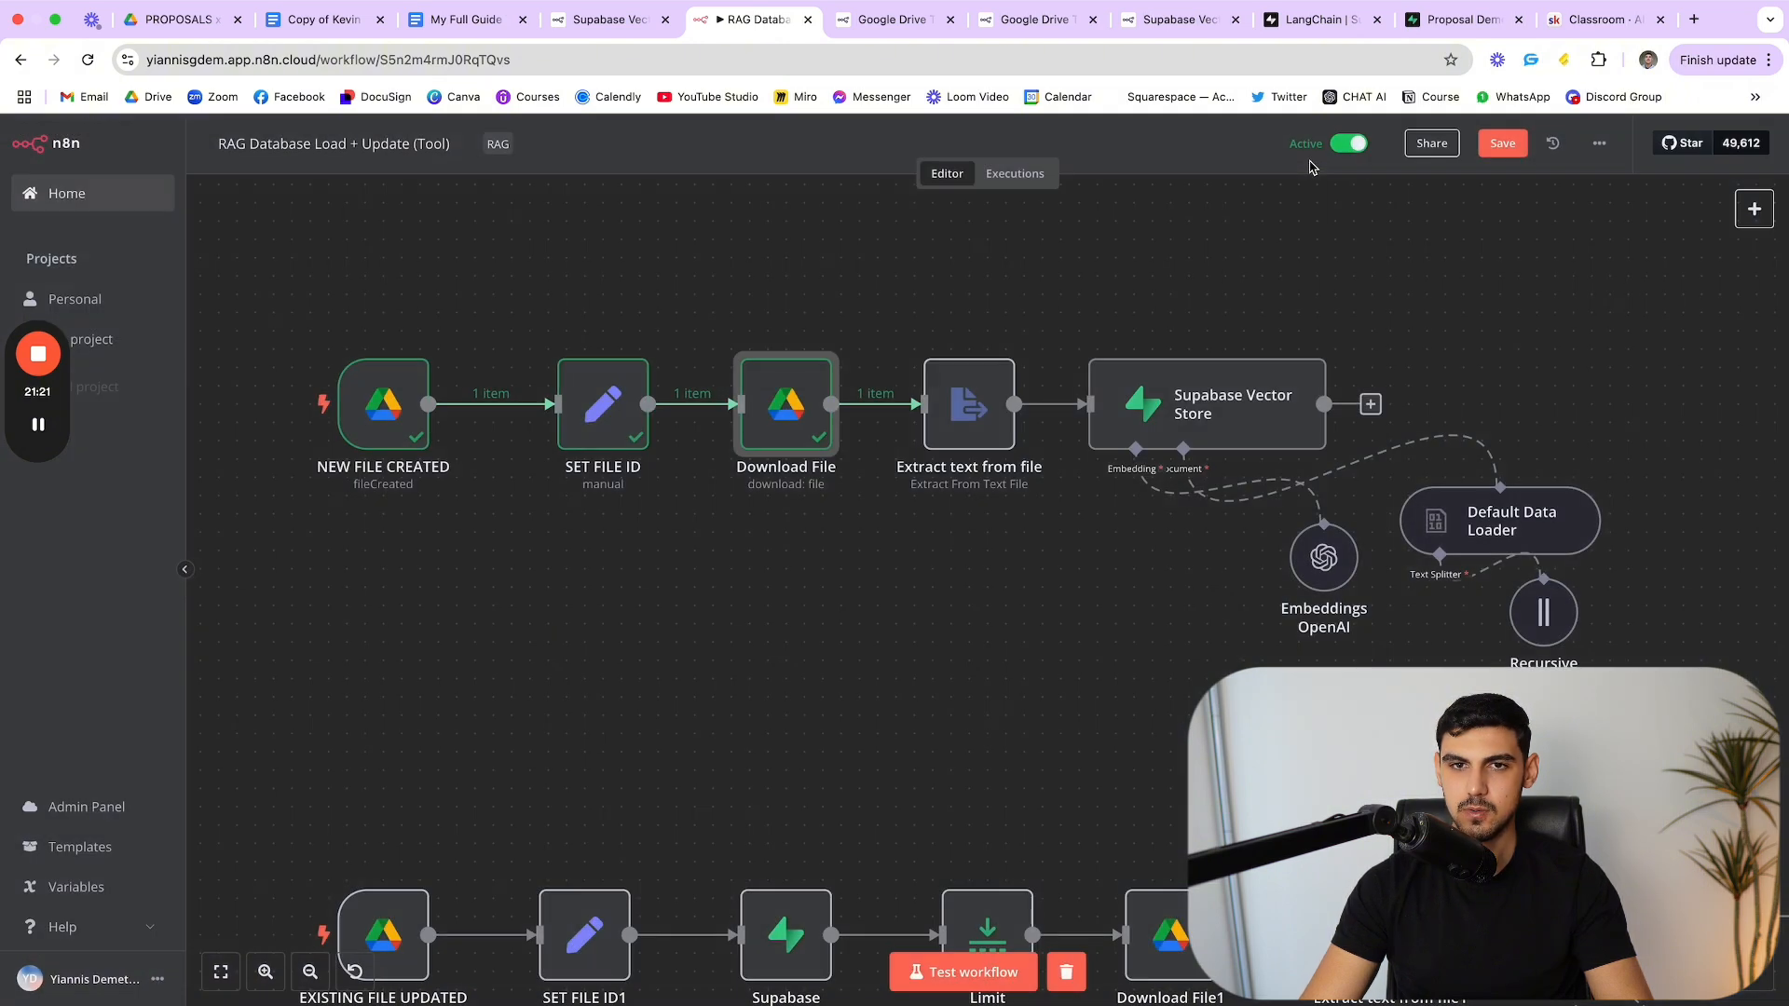
Step: Review the operation and data fields of the Extract text from file node, then return to the canvas
double_click(964, 421)
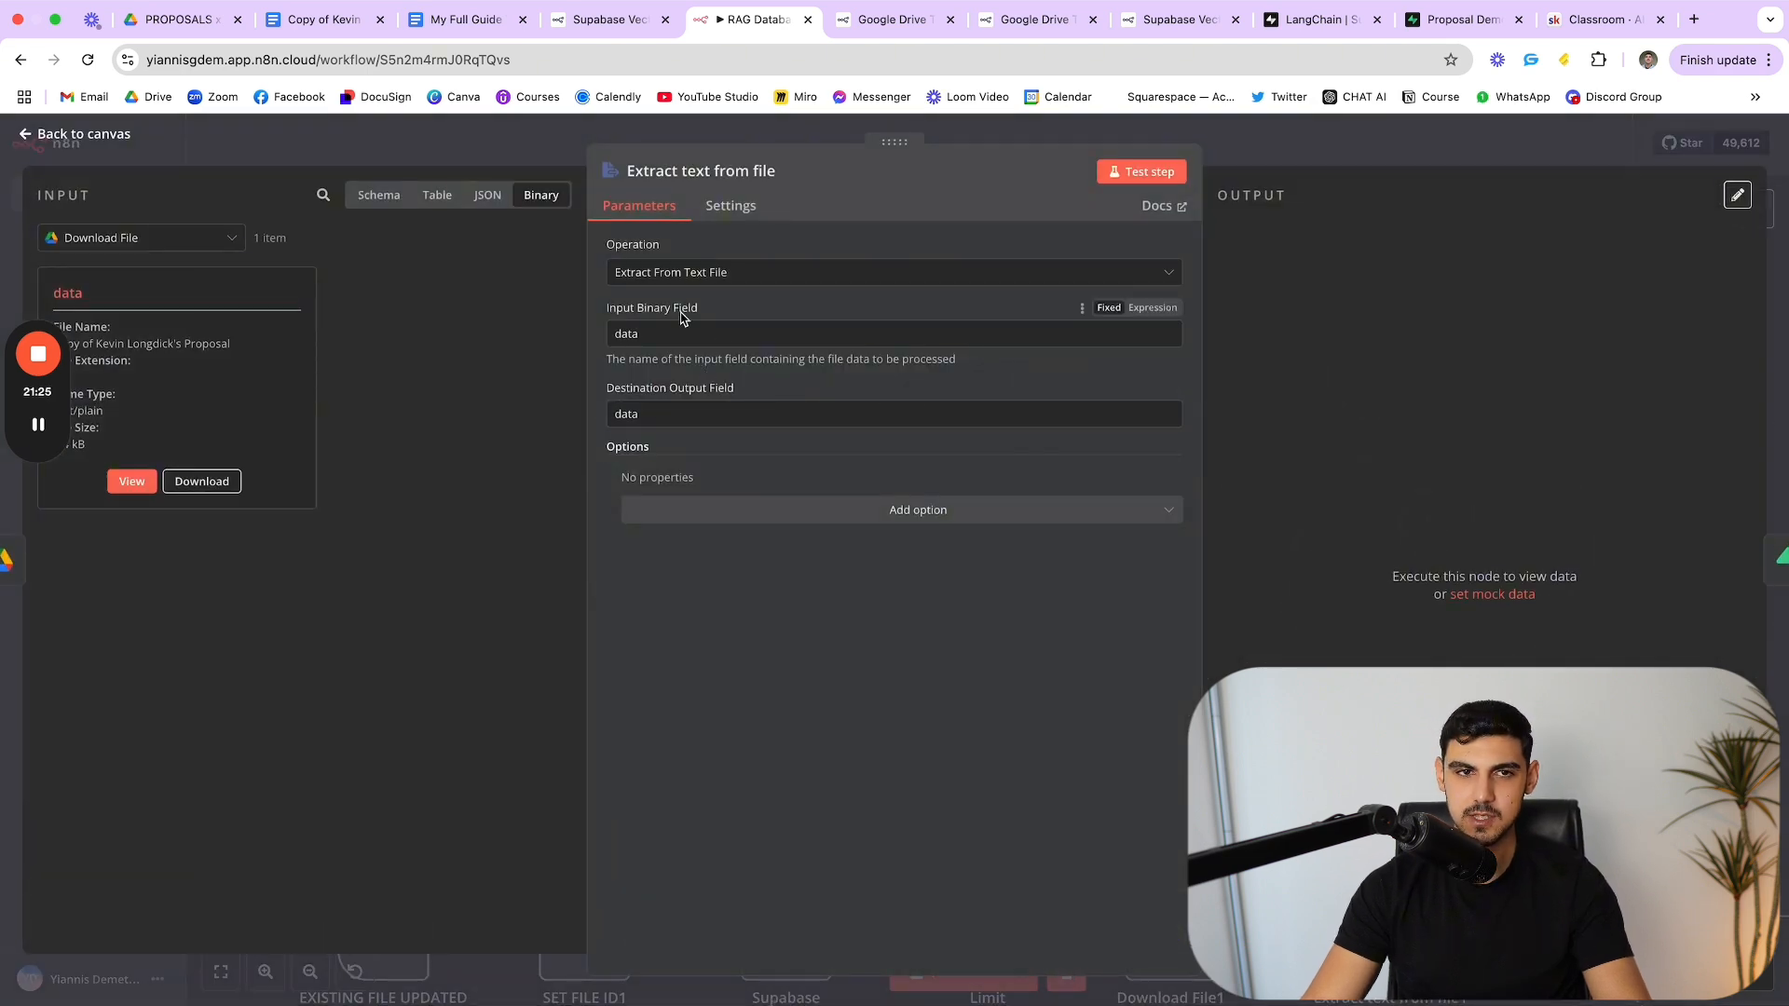
key("Escape")
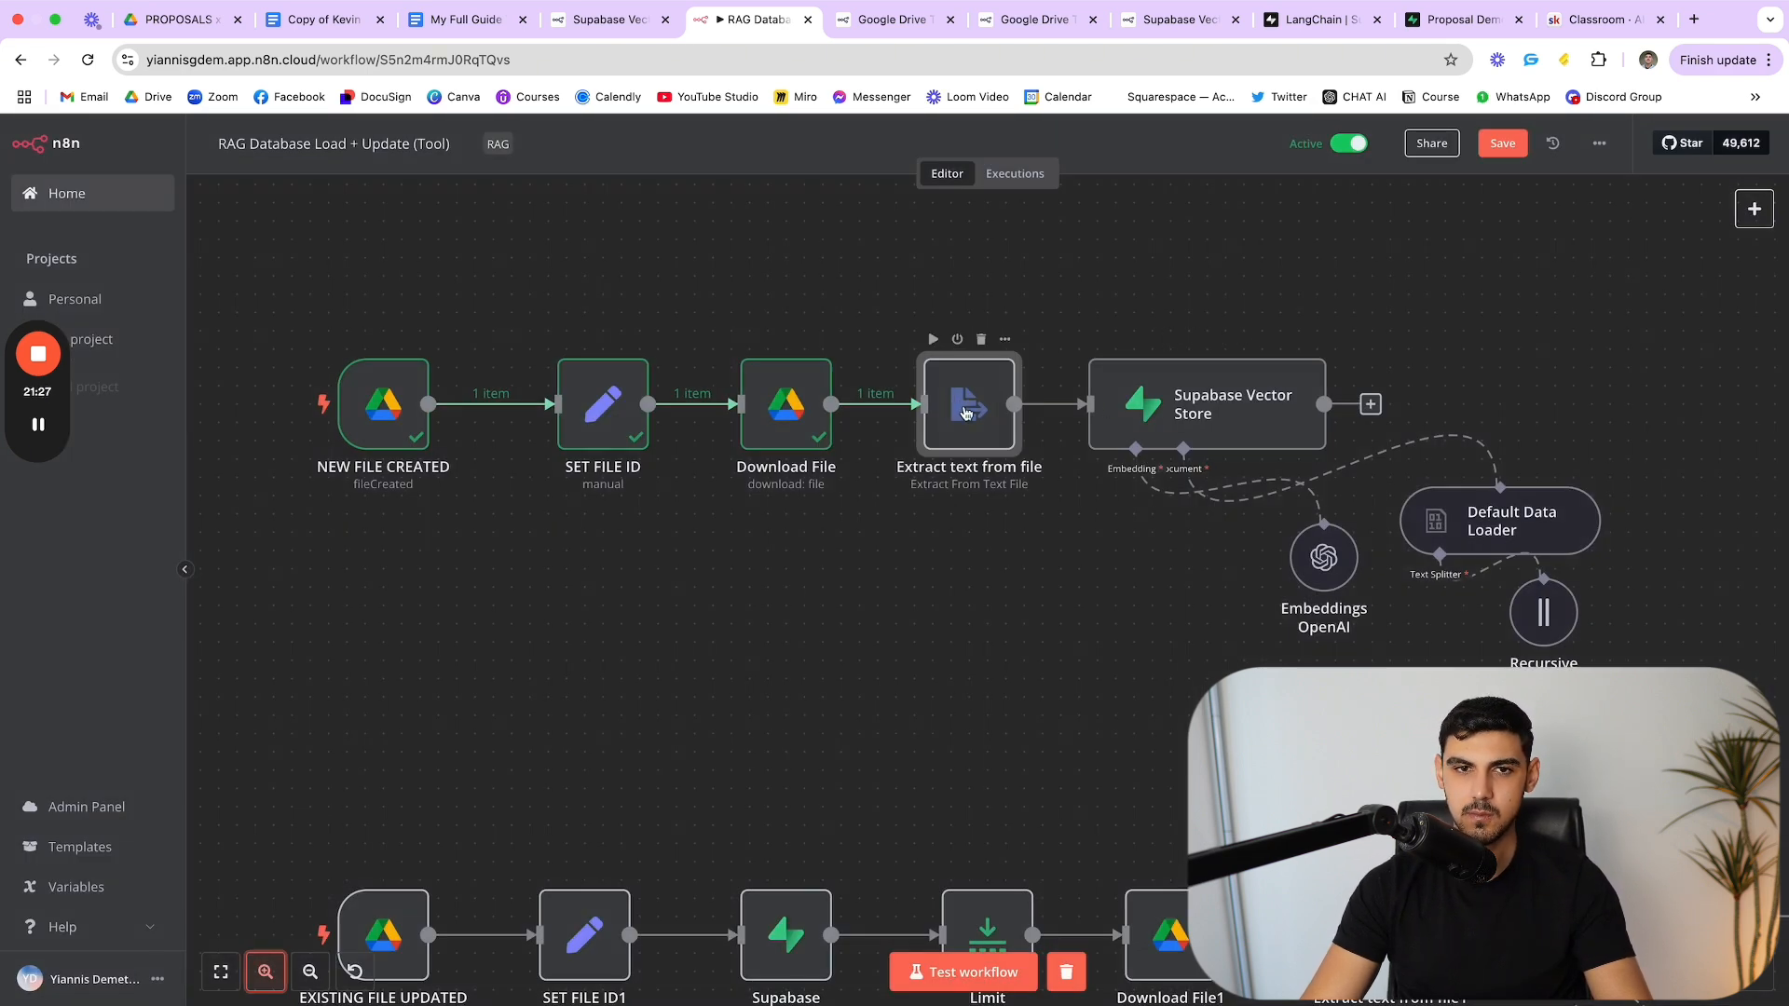
right_click(895, 624)
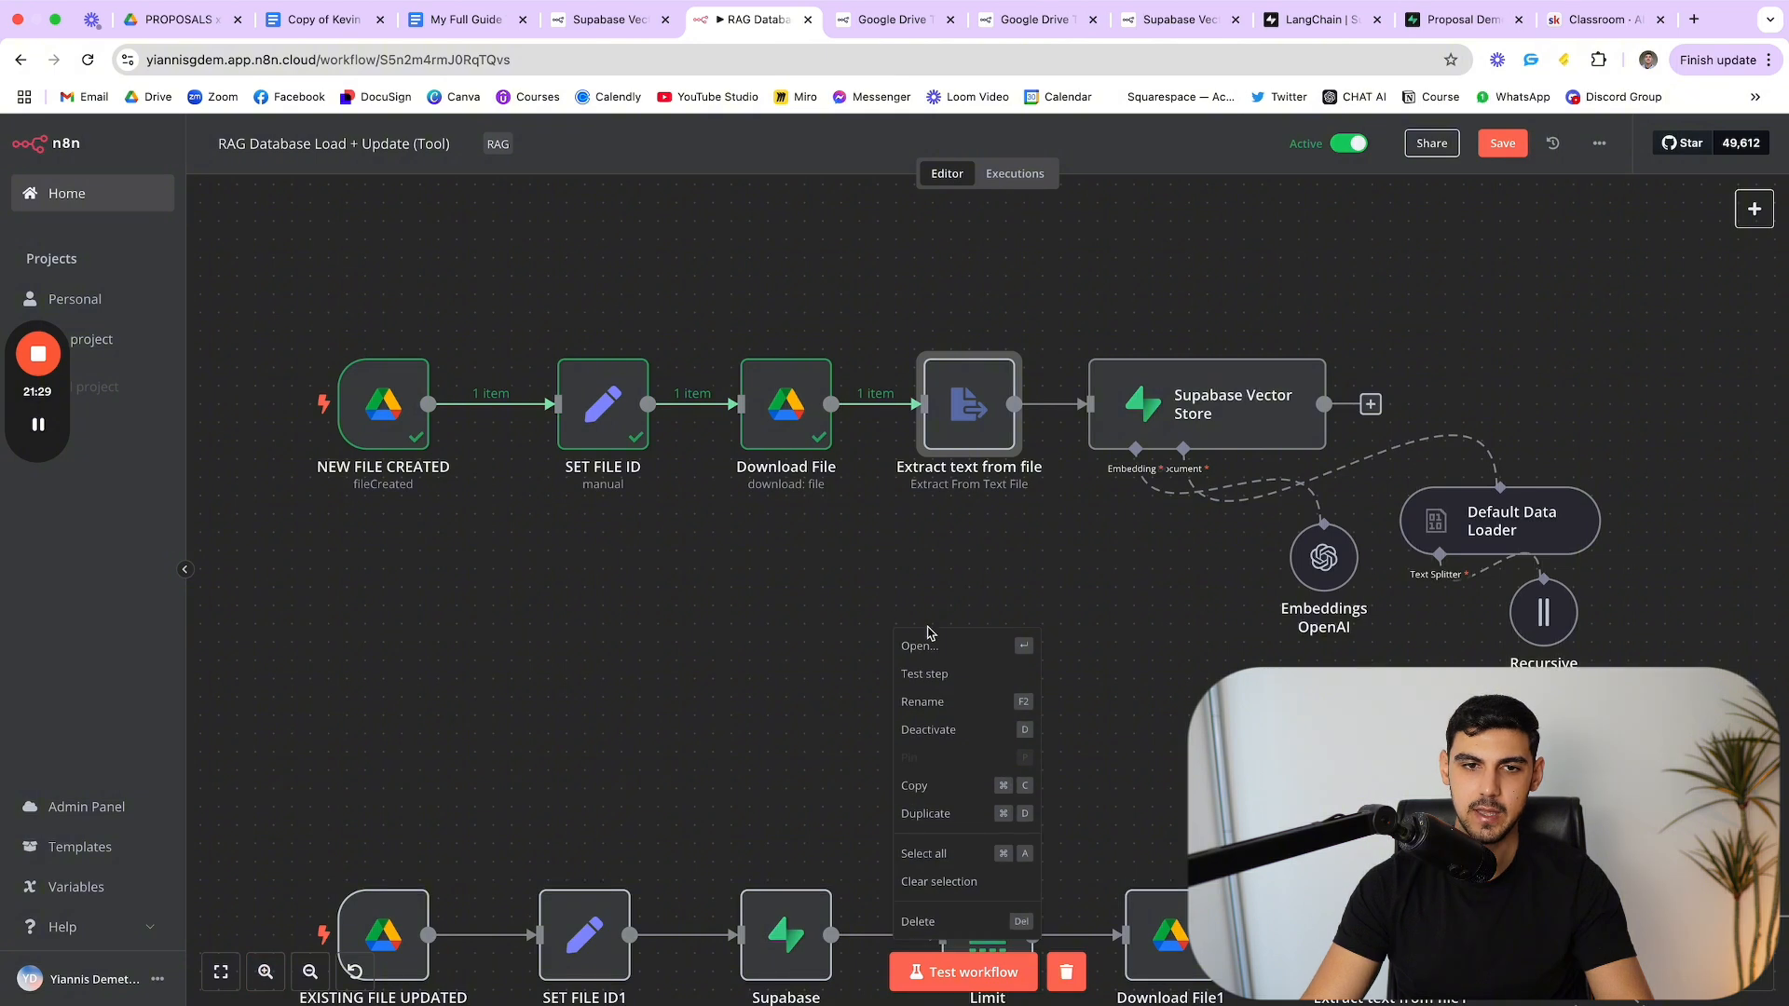
right_click(826, 686)
right_click(777, 671)
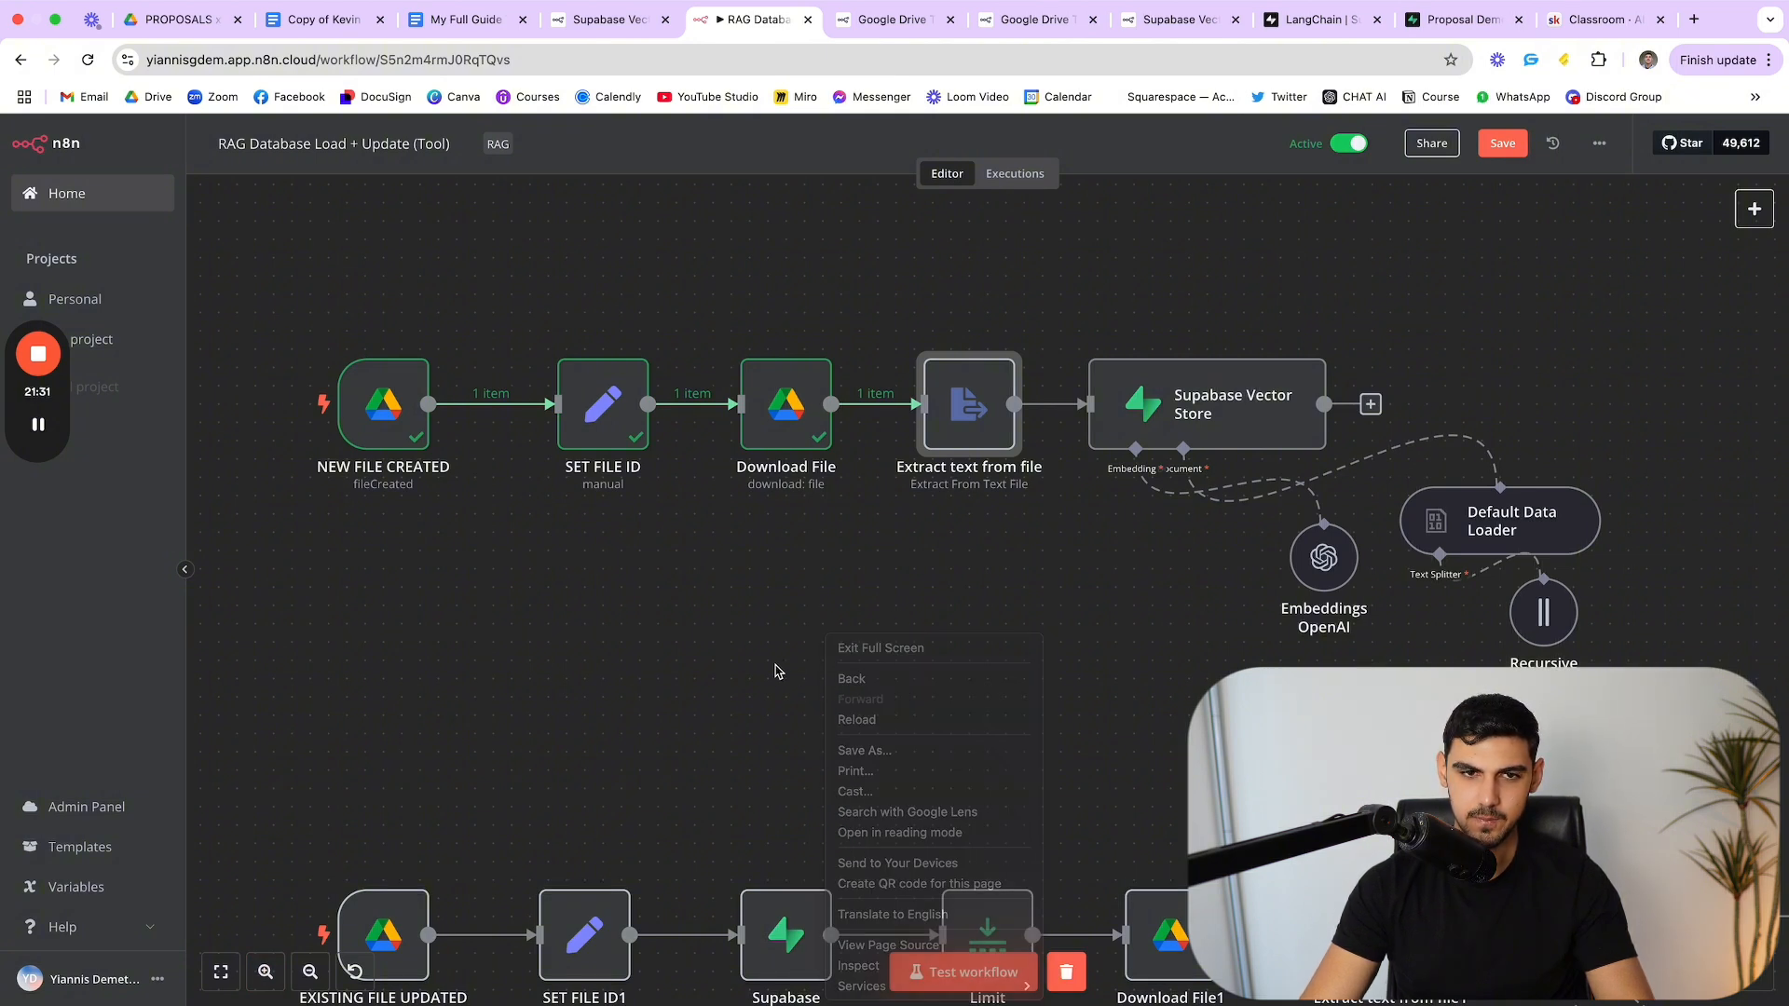
left_click(979, 572)
right_click(1036, 650)
left_click(964, 640)
Step: Open the node list from the canvas, search for "extractr", and view the Extract from File actions
right_click(967, 652)
left_click(996, 667)
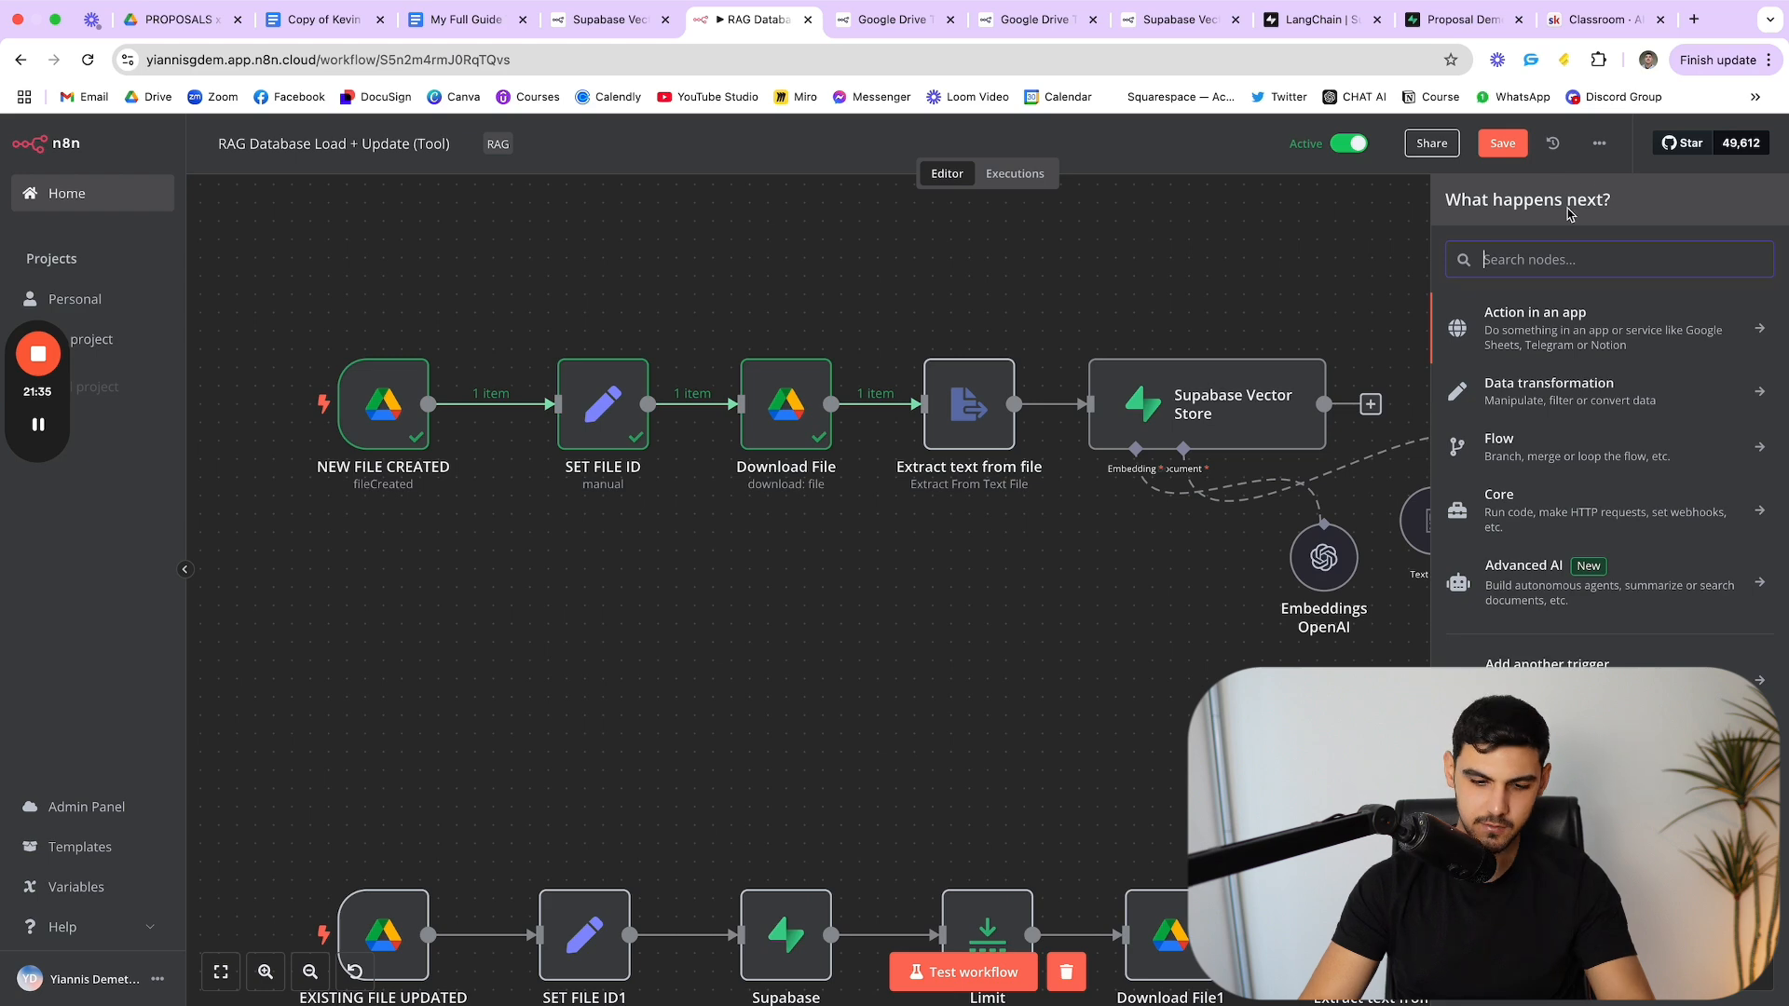
type("extractr")
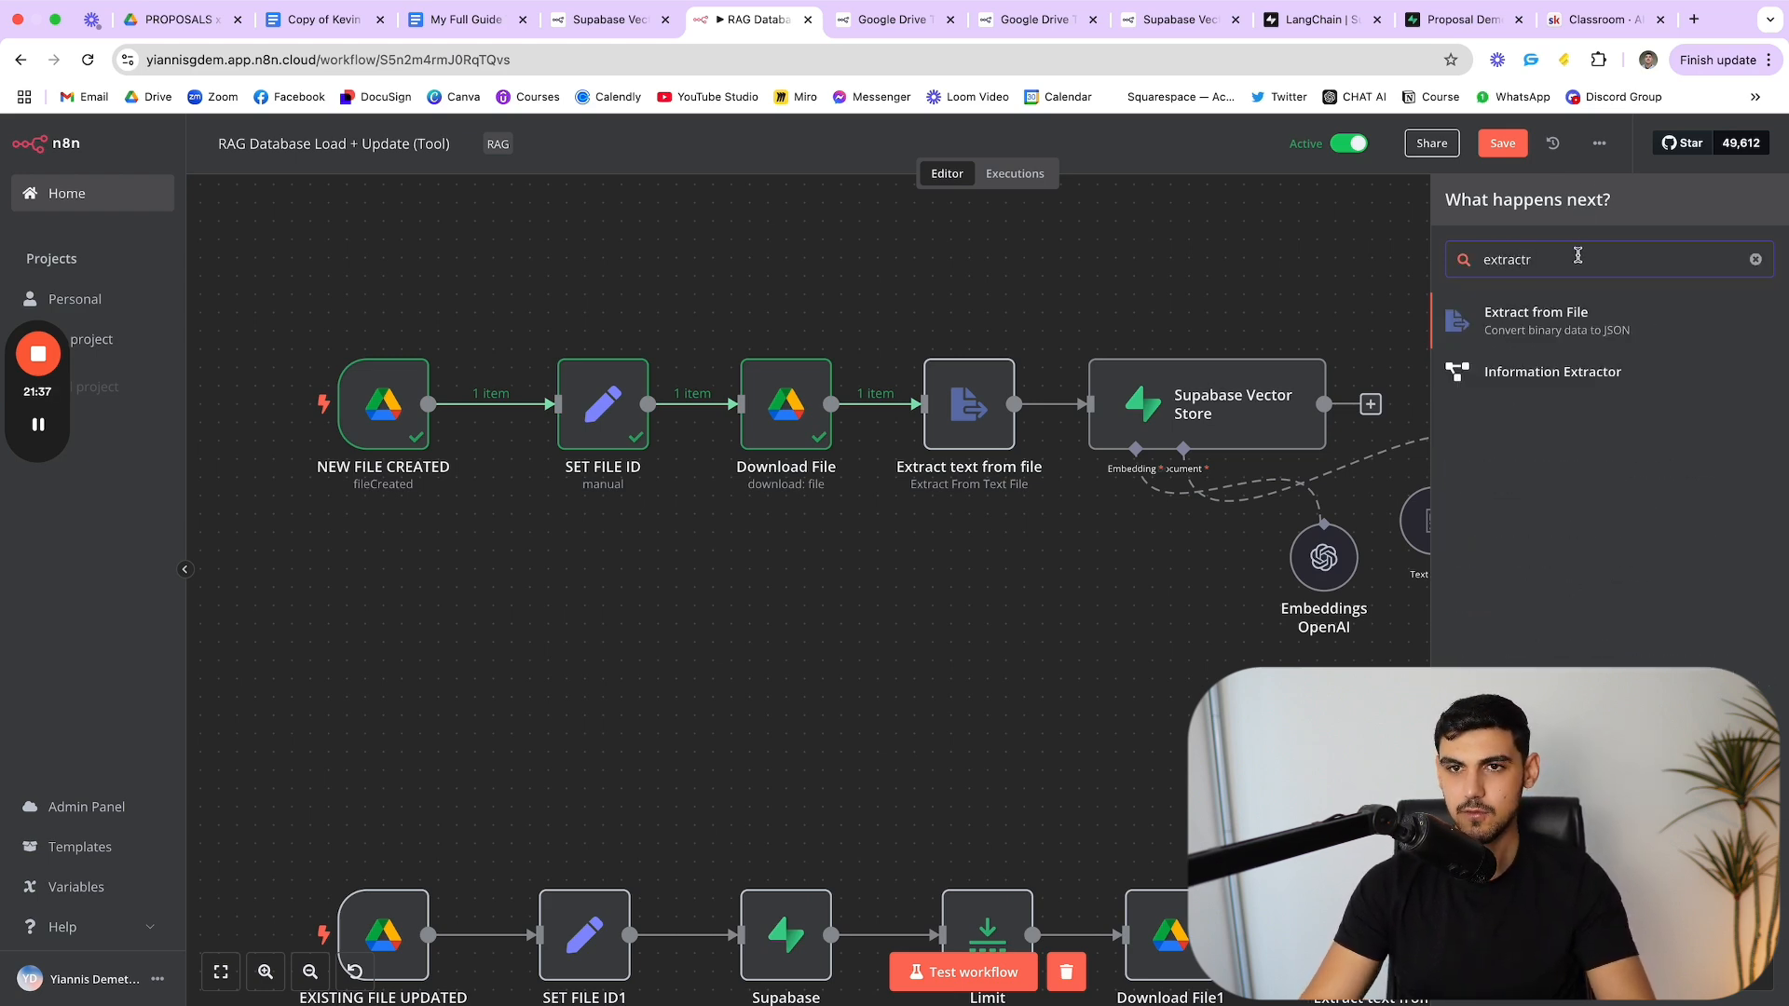
left_click(1577, 337)
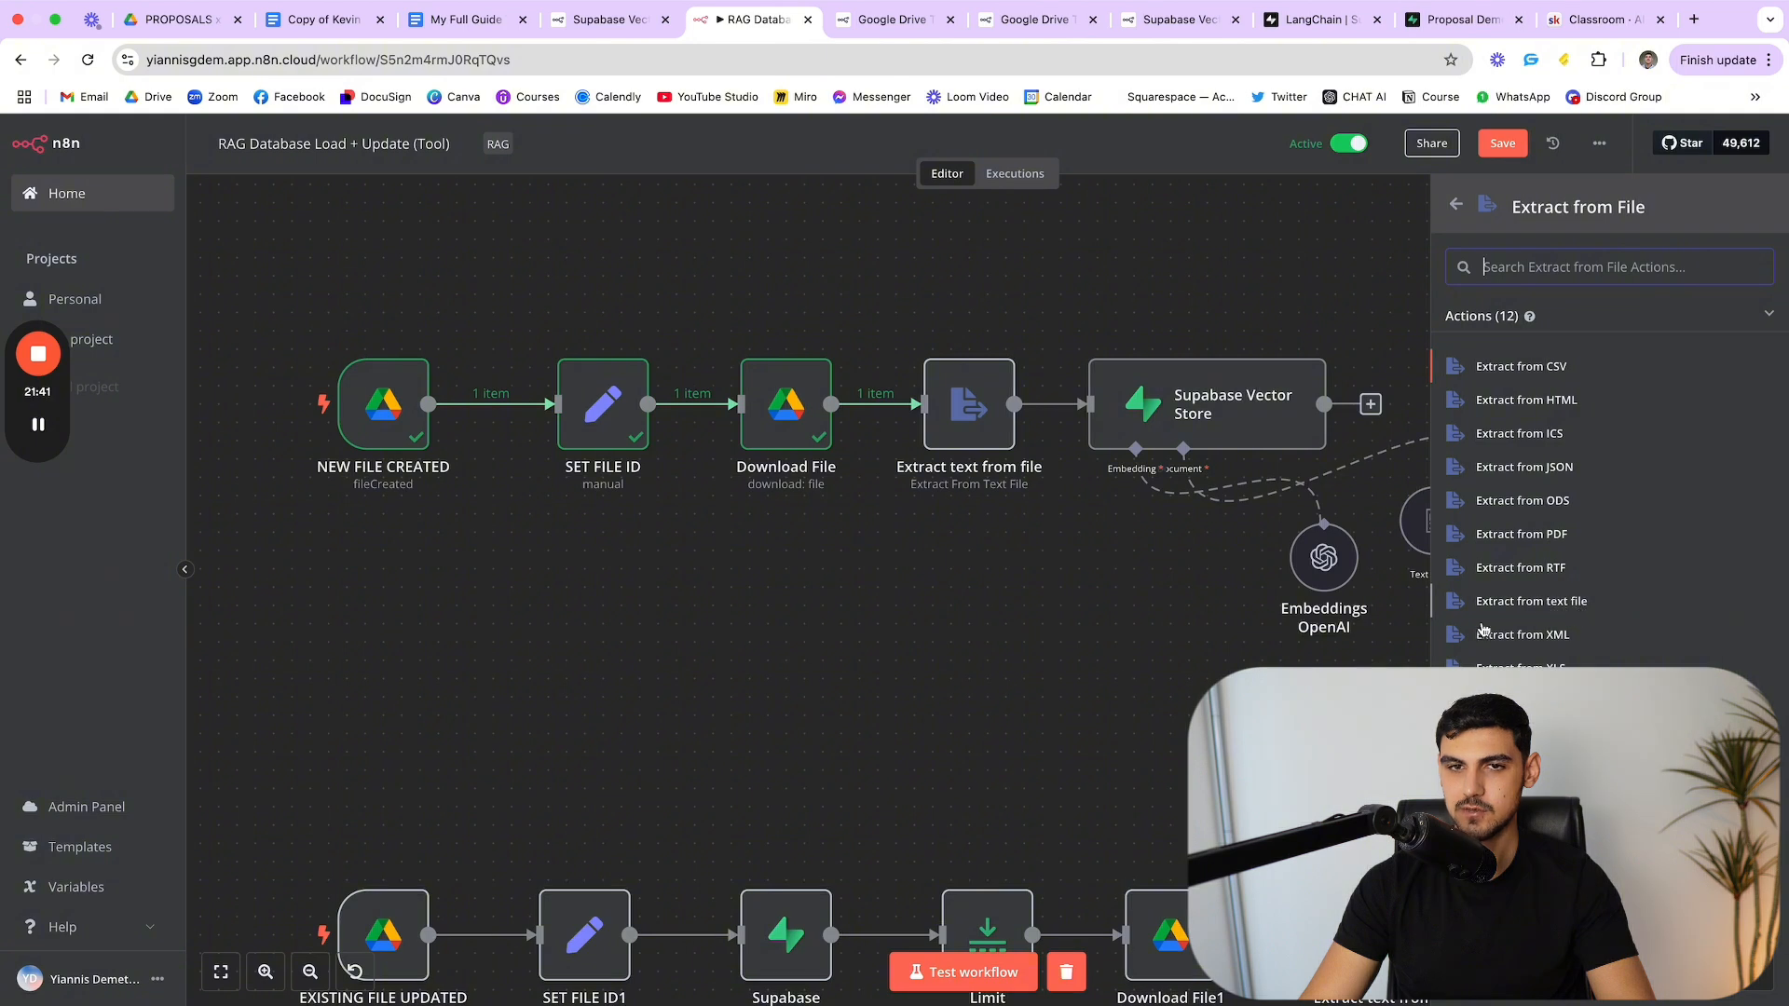
Step: Close the node list, review the Extract text from file node's operation, input binary and destination output fields, and return to the canvas
left_click(1084, 675)
left_click(802, 424)
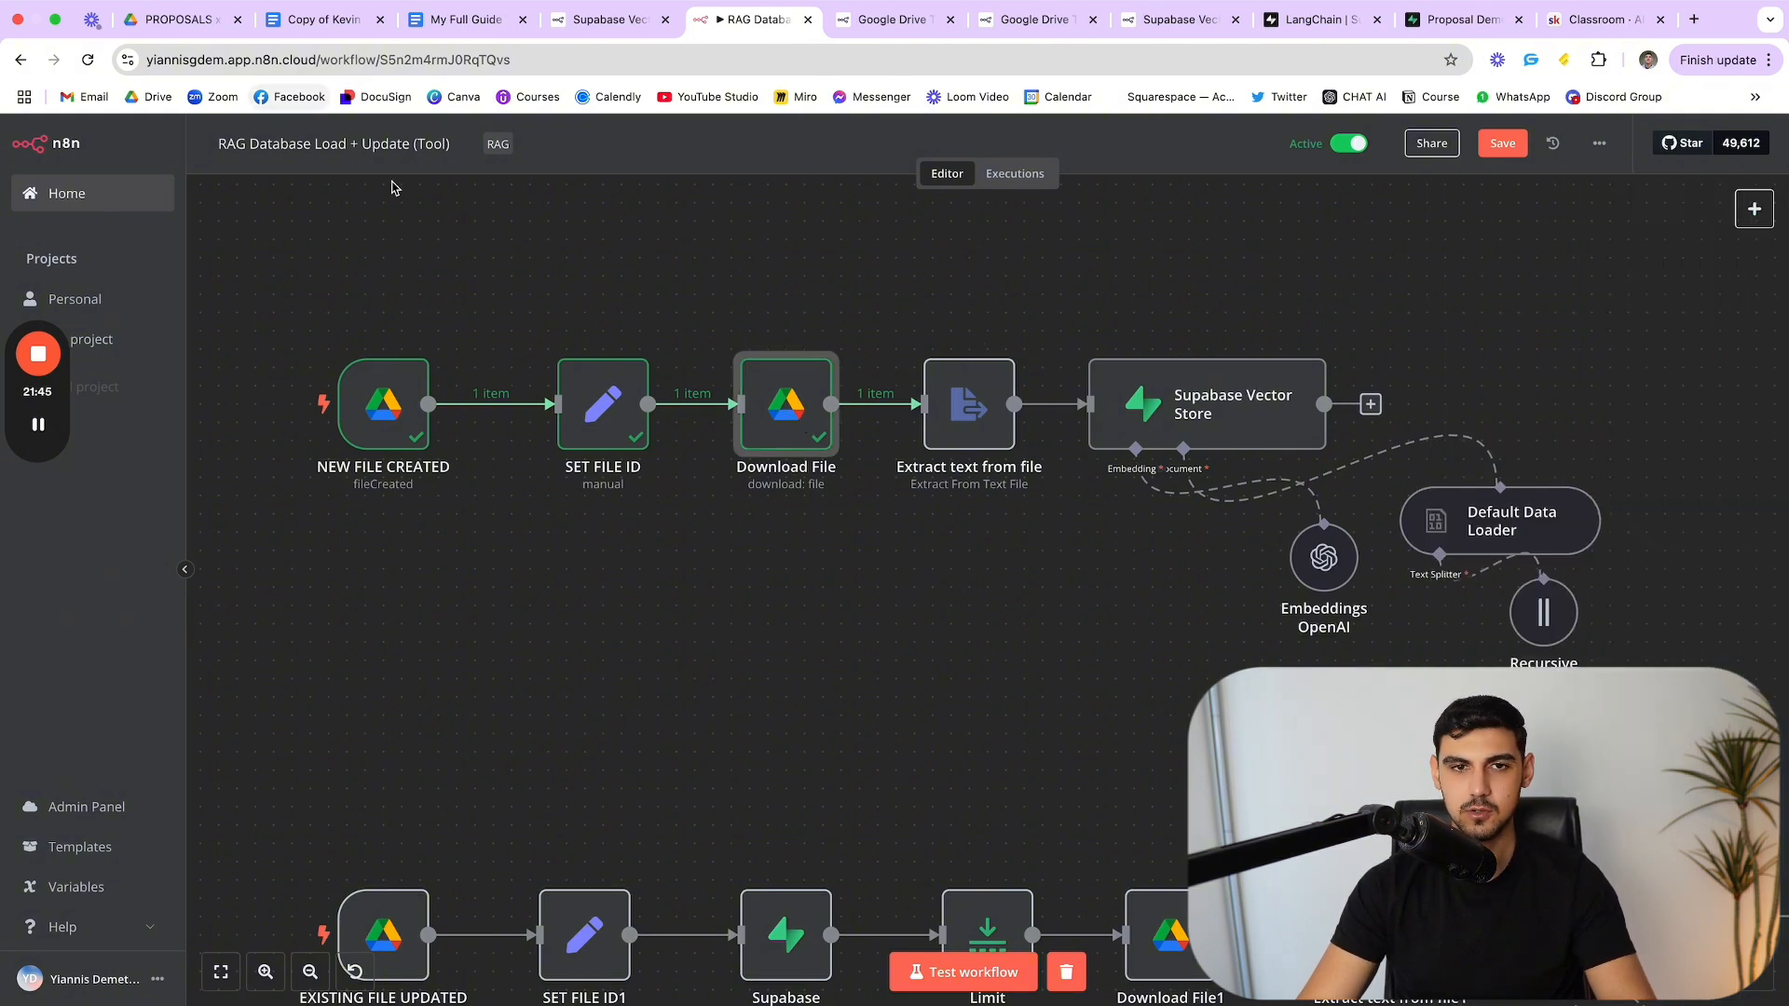
left_click(972, 426)
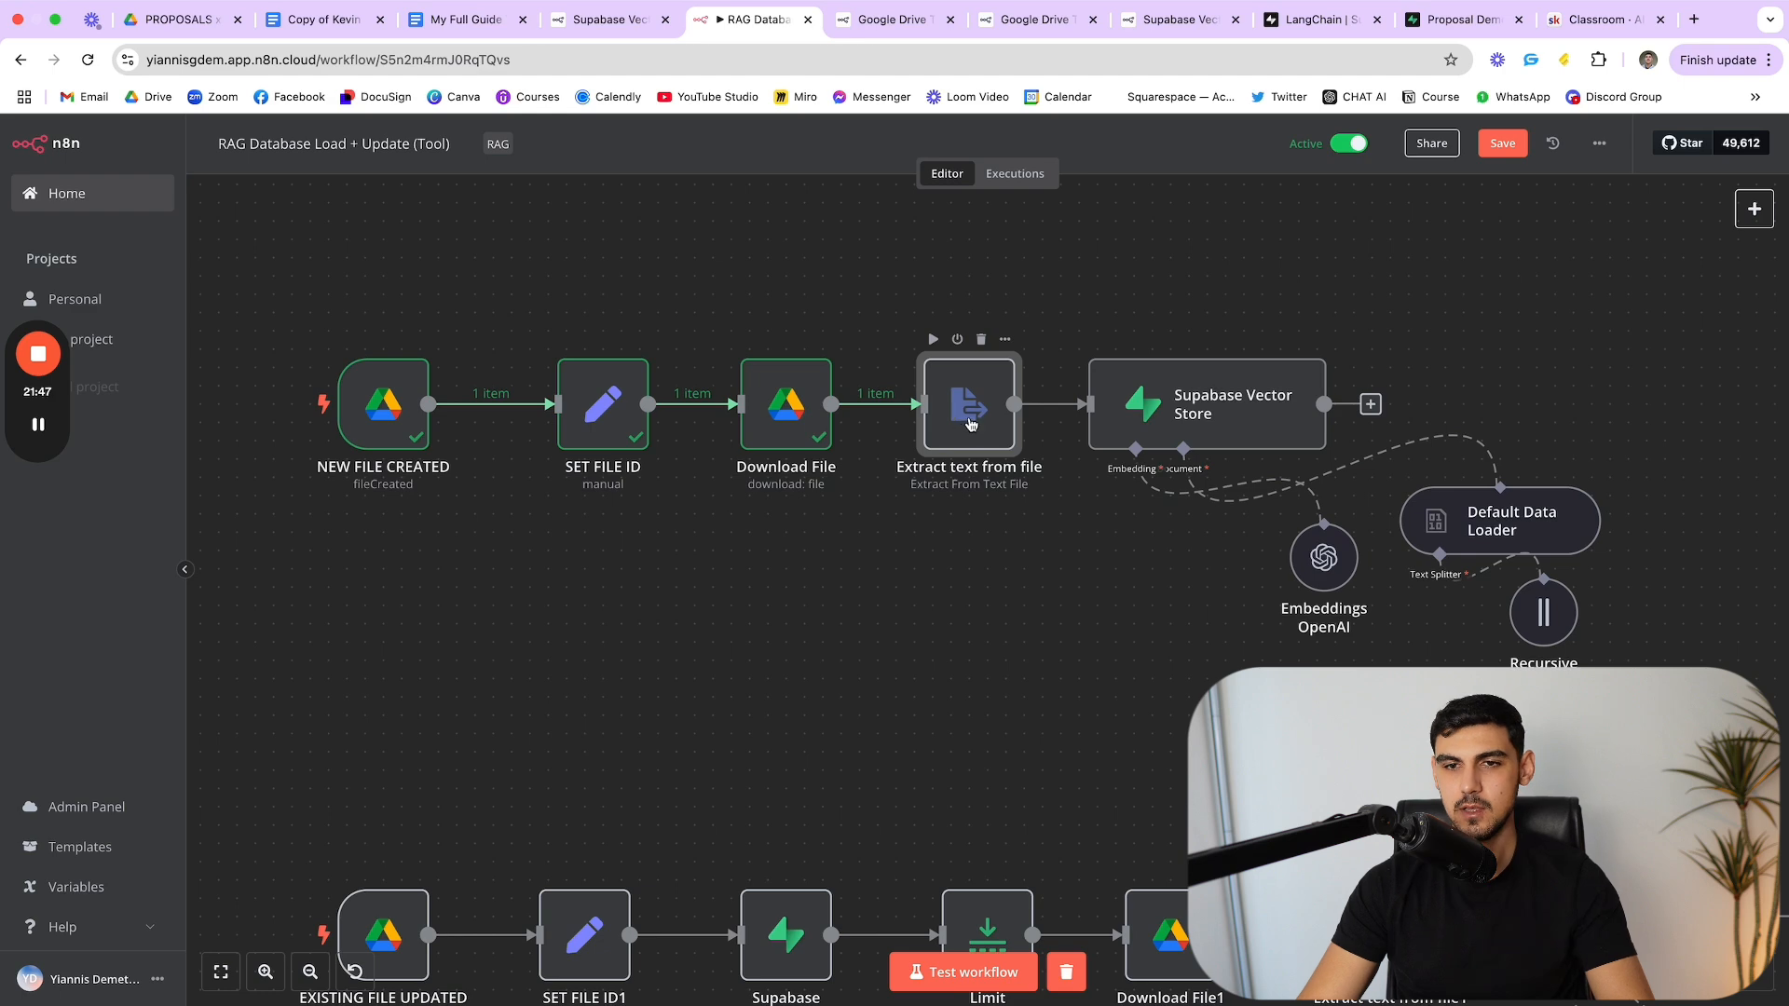
scroll(972, 426, "right", 3)
scroll(972, 426, "down", 1)
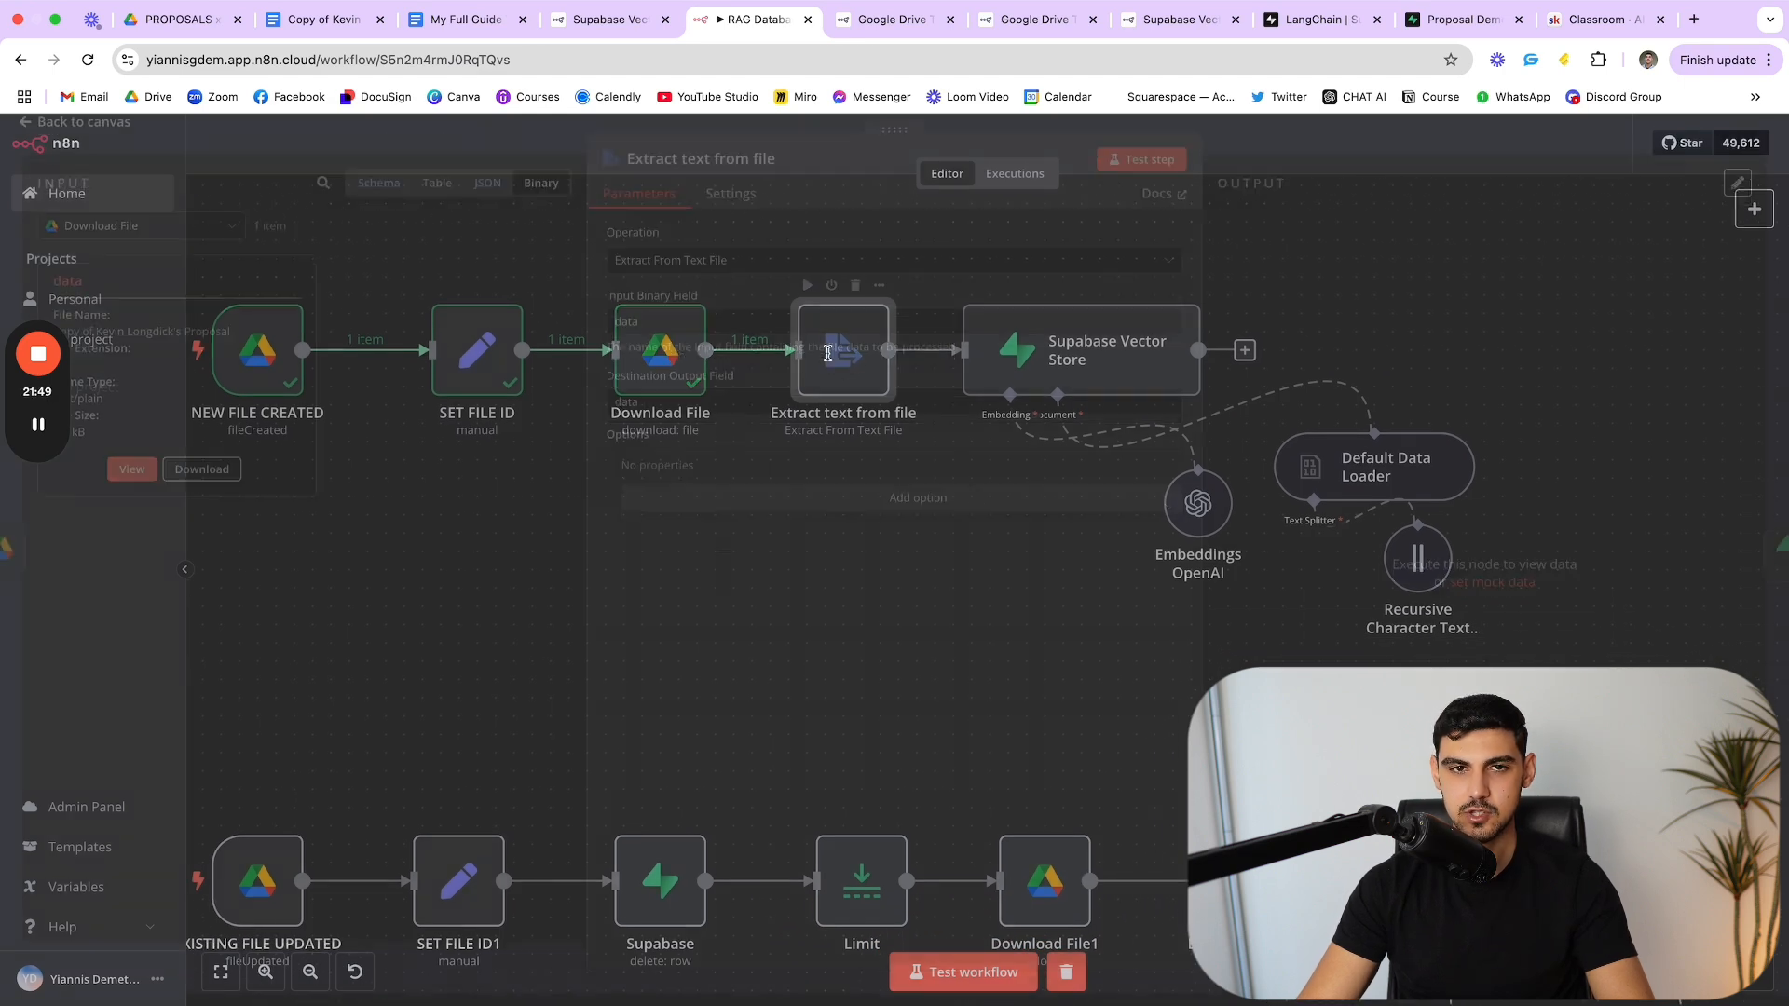
double_click(828, 359)
left_click_drag(744, 309, 582, 306)
left_click(731, 316)
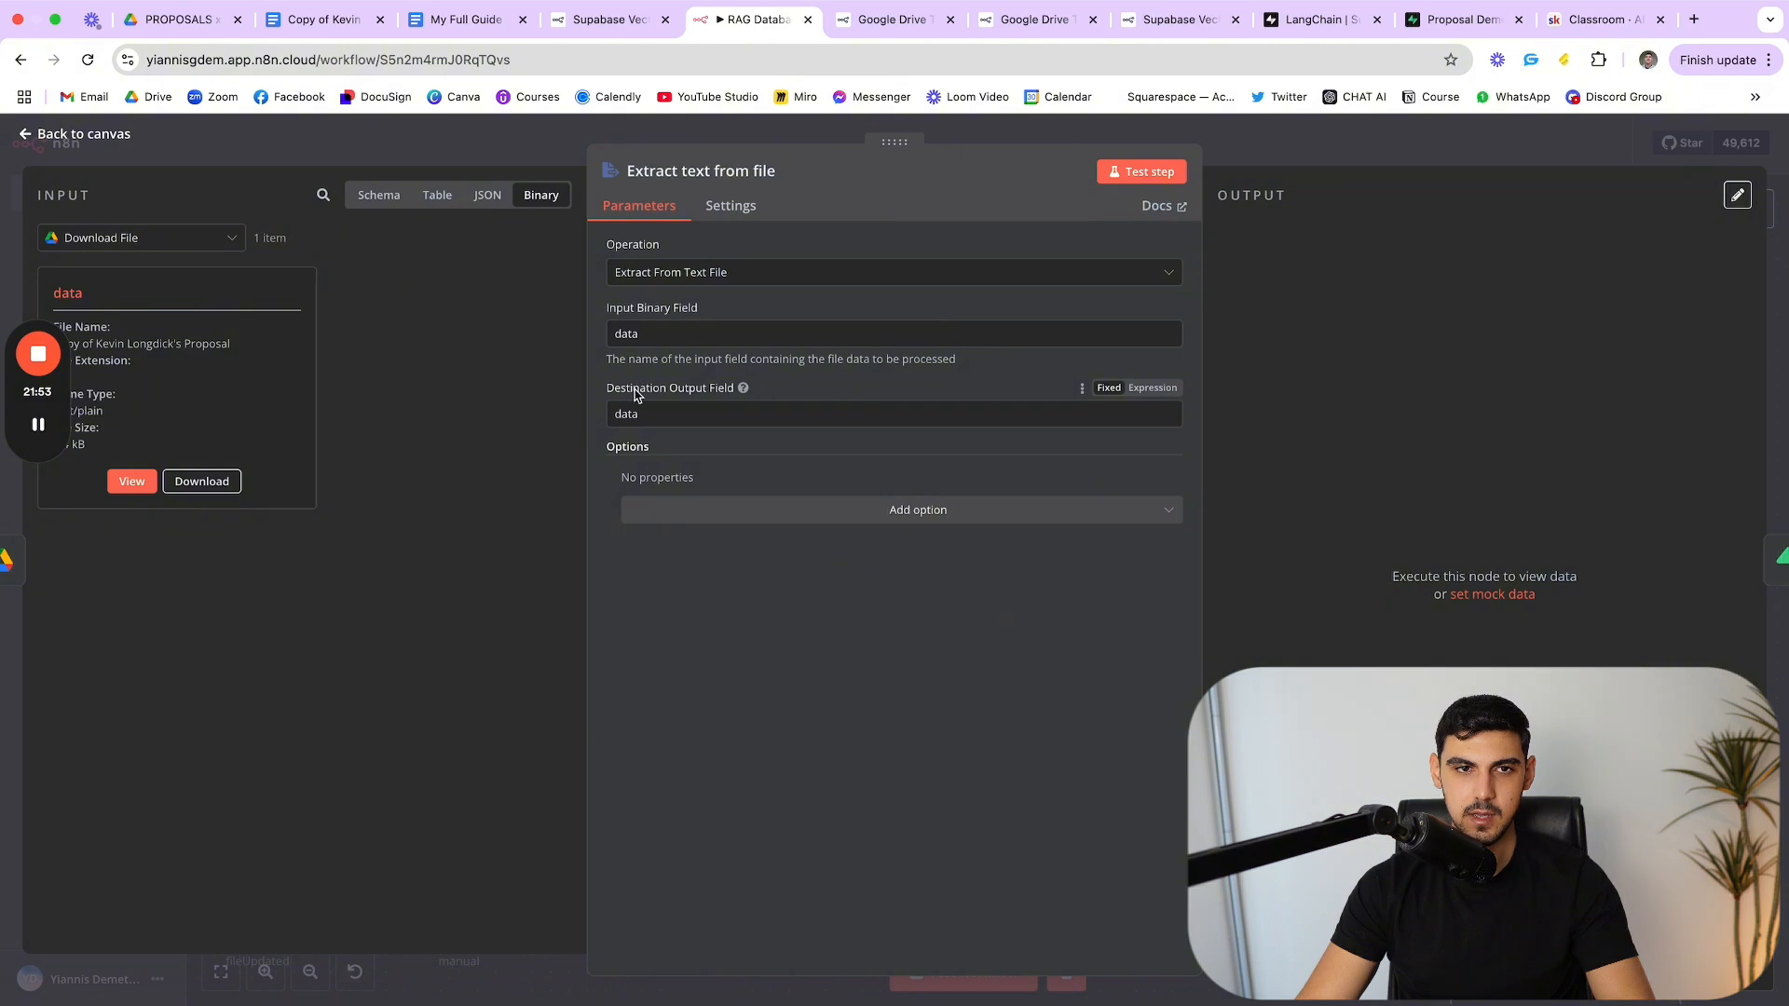
key("Escape")
Step: Test the Extract text from file step, read through its output text, check the source proposal in Google Docs, and close the node
double_click(871, 377)
left_click(1140, 173)
scroll(1531, 466, "down", 5)
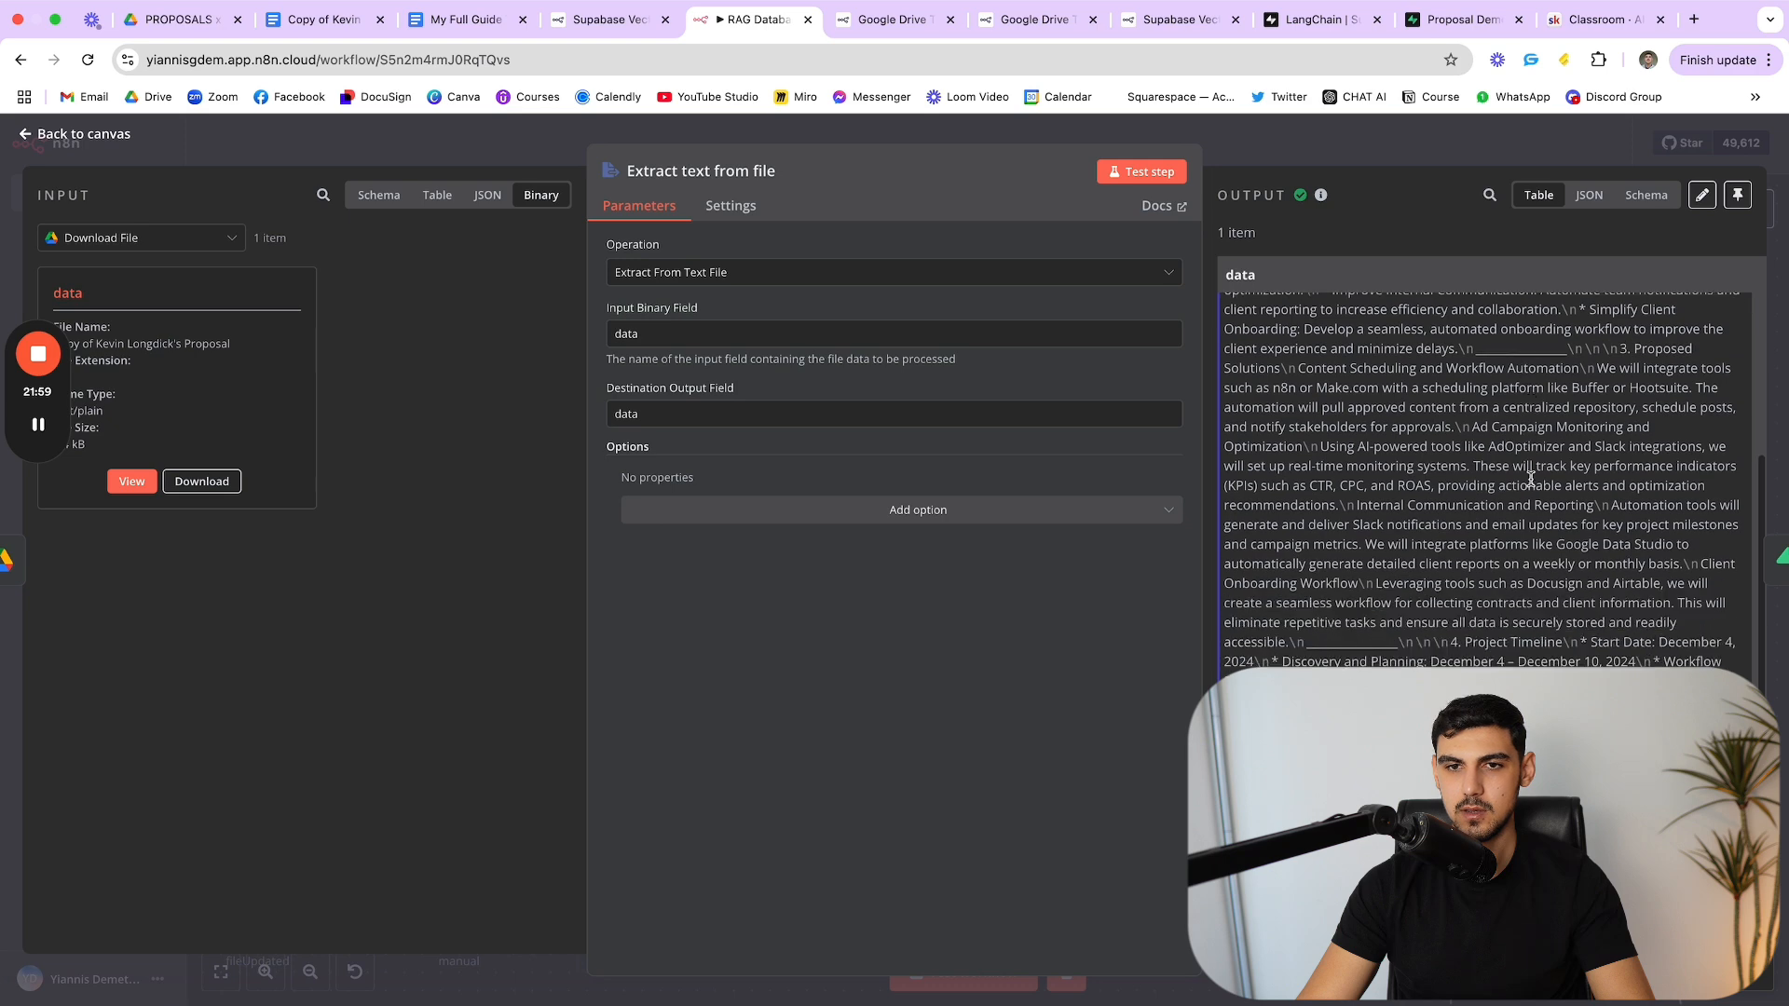
scroll(1647, 506, "up", 5)
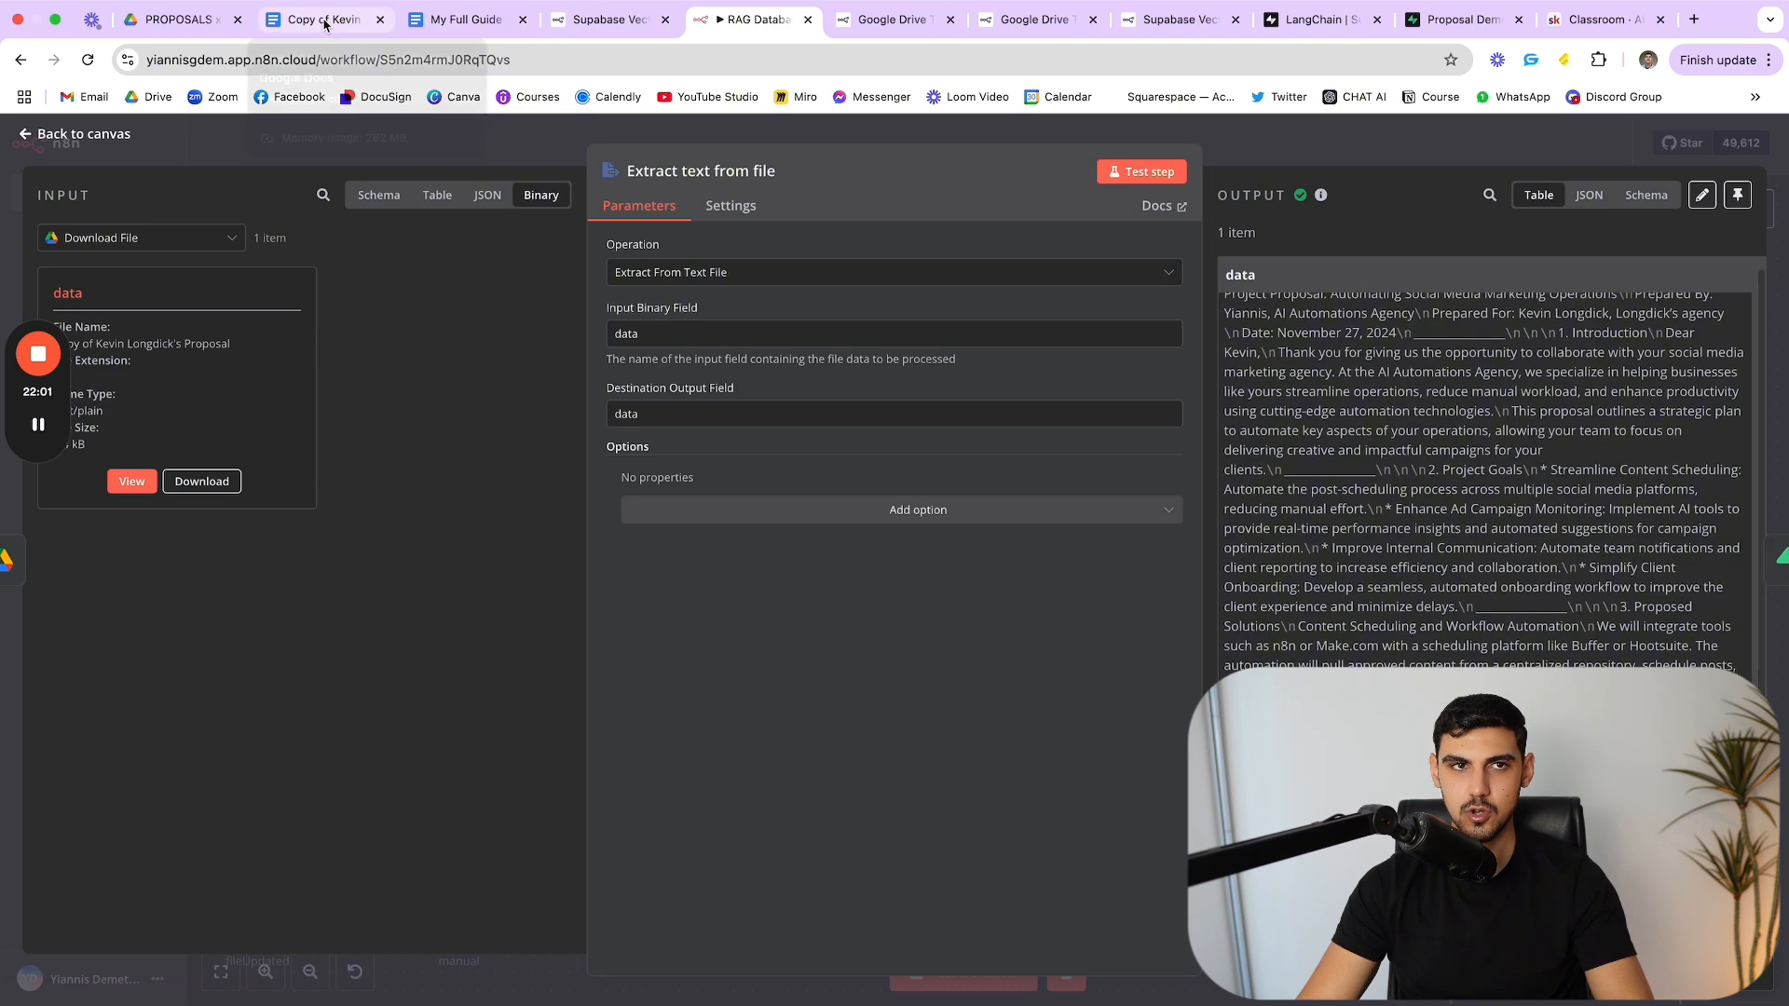
left_click(350, 26)
left_click(755, 21)
key("Escape")
Step: Review the Supabase Vector Store node's Insert Documents mode and documents table selection, and close it
left_click(1159, 361)
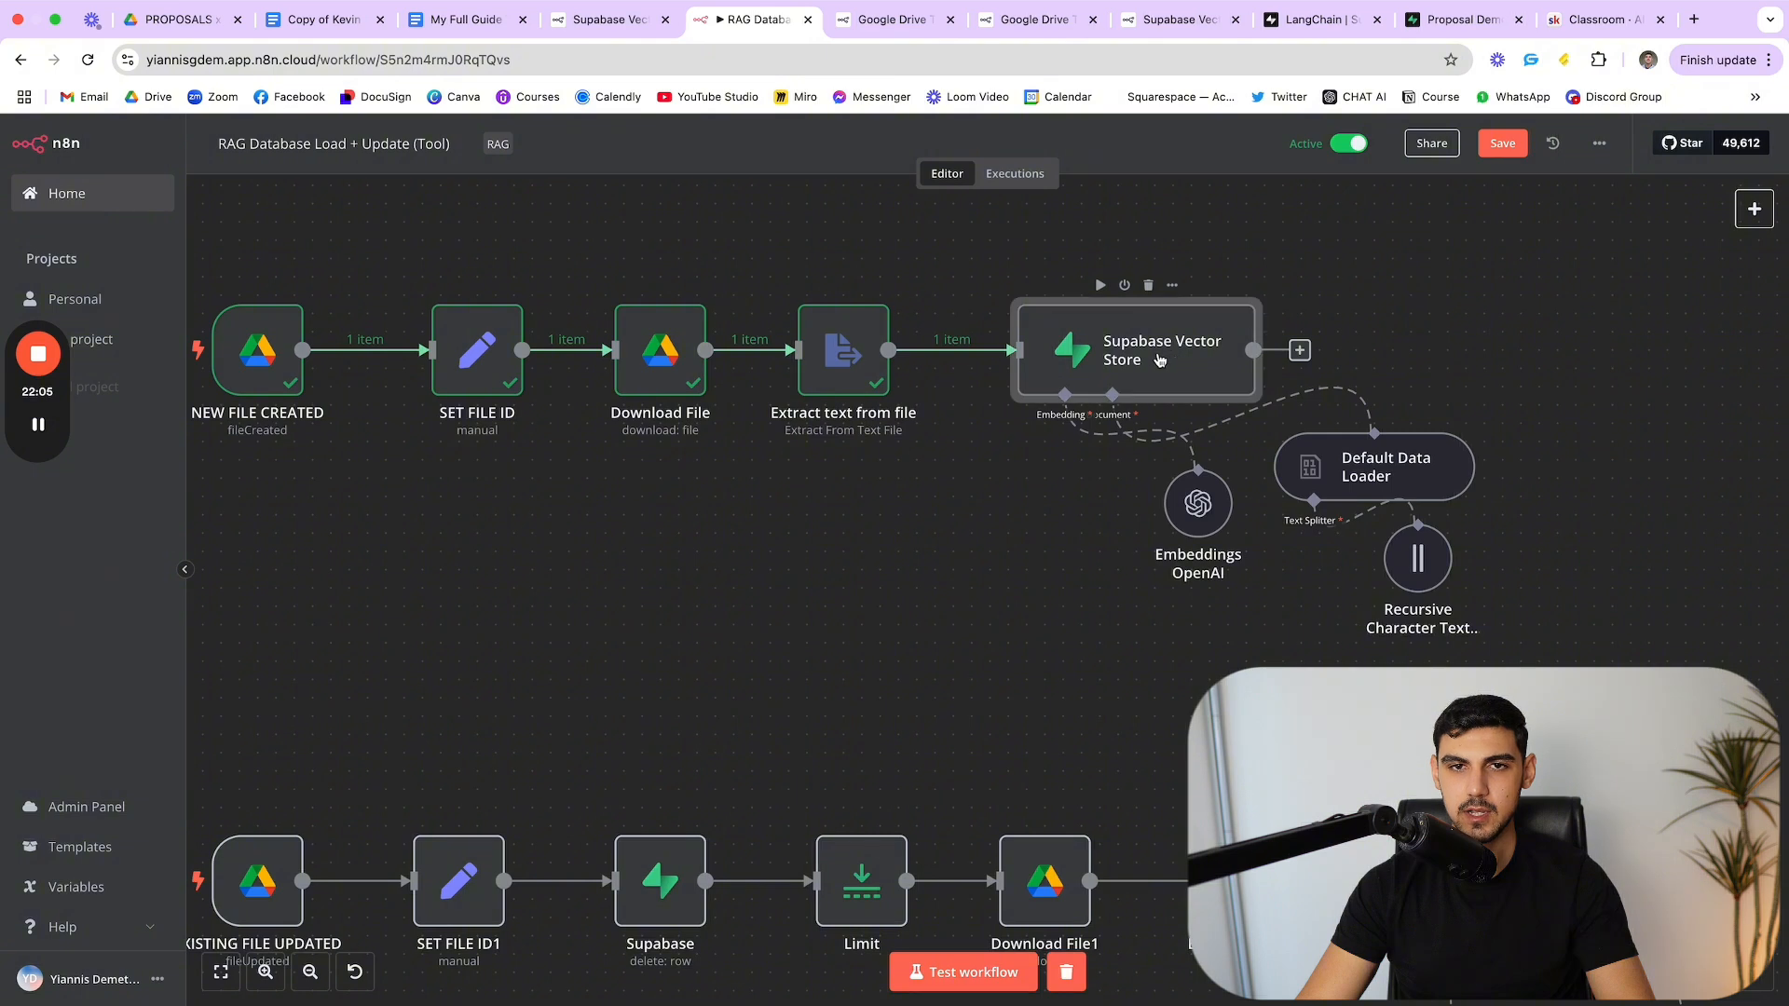
double_click(1159, 360)
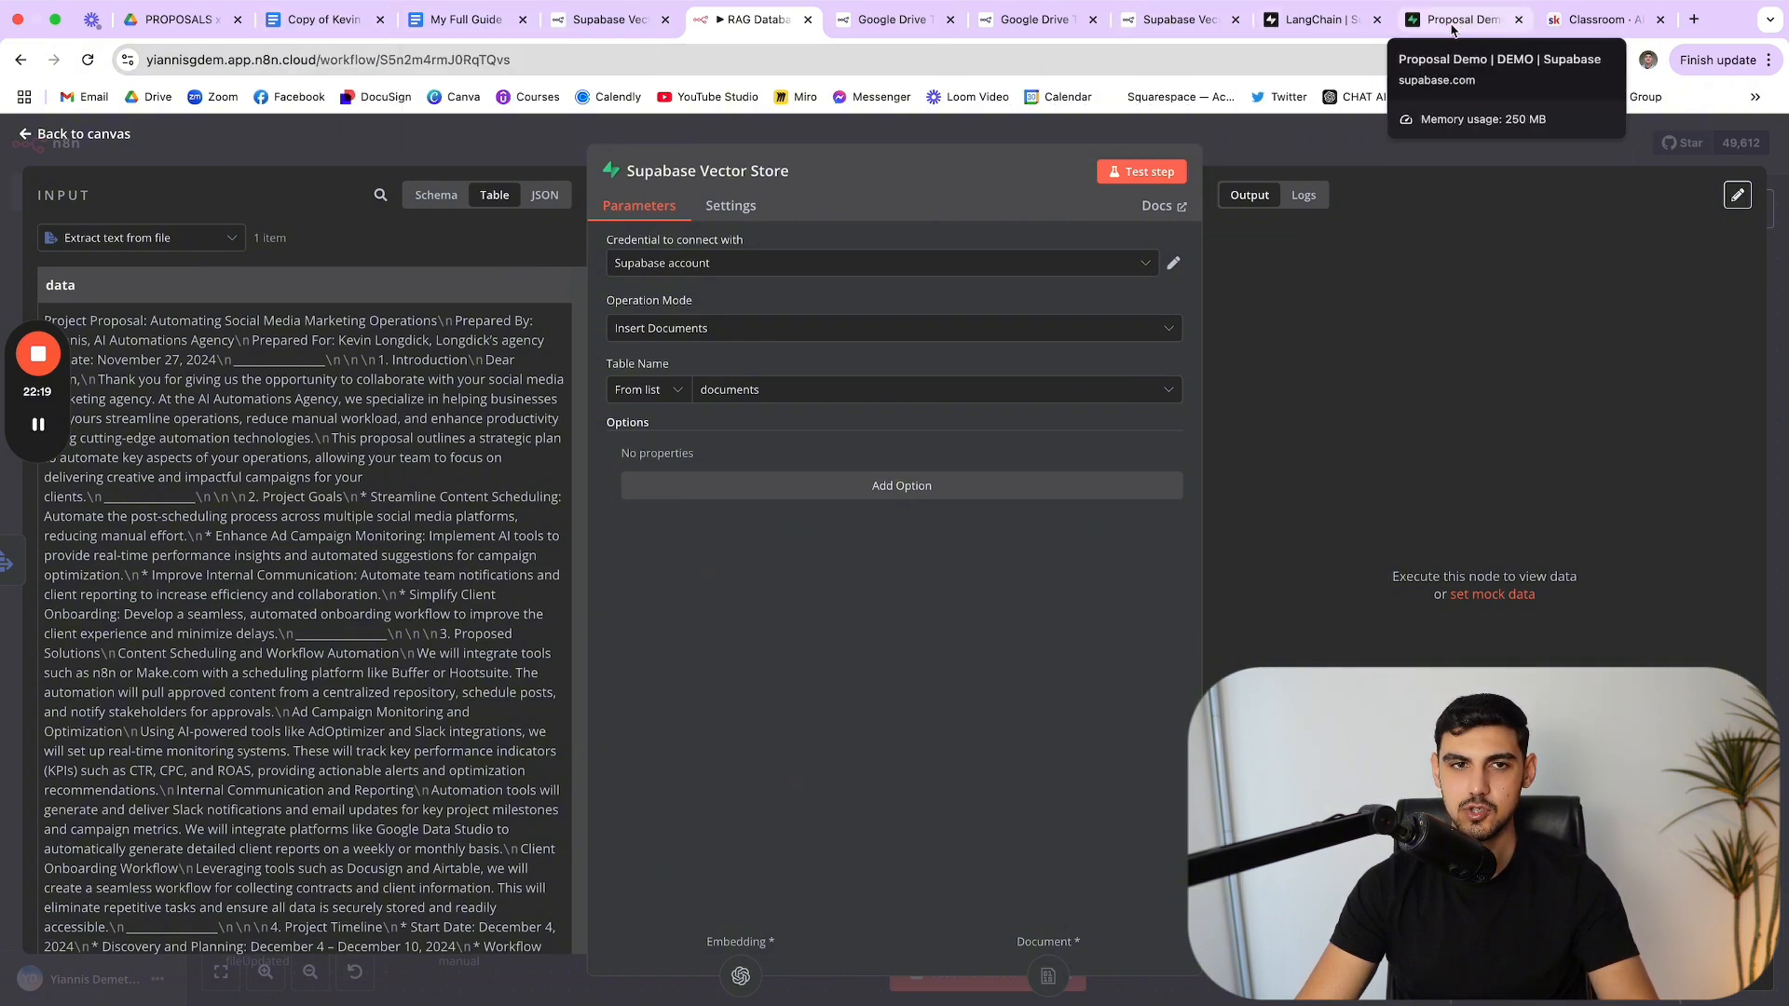
left_click(813, 387)
left_click(796, 390)
key("Escape")
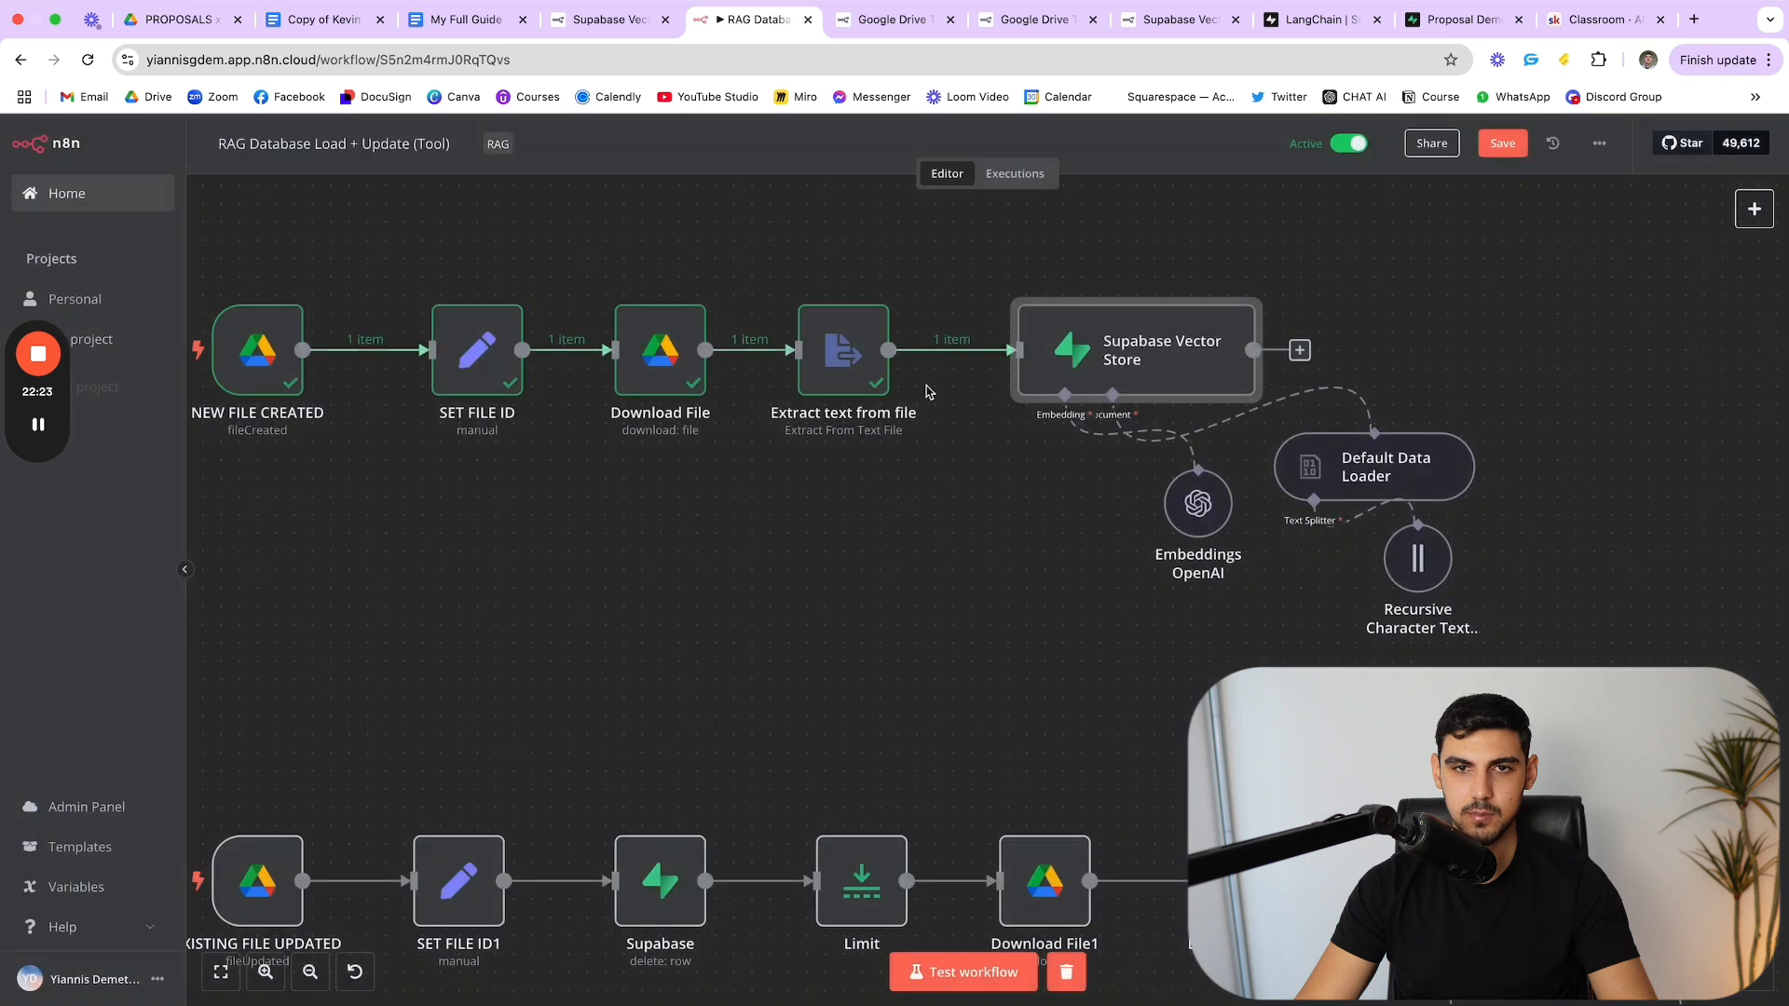
Step: Spread out the Embeddings OpenAI, Default Data Loader and Recursive Character Text Splitter nodes beneath the Supabase Vector Store
left_click_drag(1192, 507, 1053, 554)
left_click_drag(1385, 473, 1330, 491)
left_click_drag(1428, 579, 1336, 653)
Step: Open the Default Data Loader and examine its JSON data type and the expression behind the file_id metadata value
double_click(1363, 493)
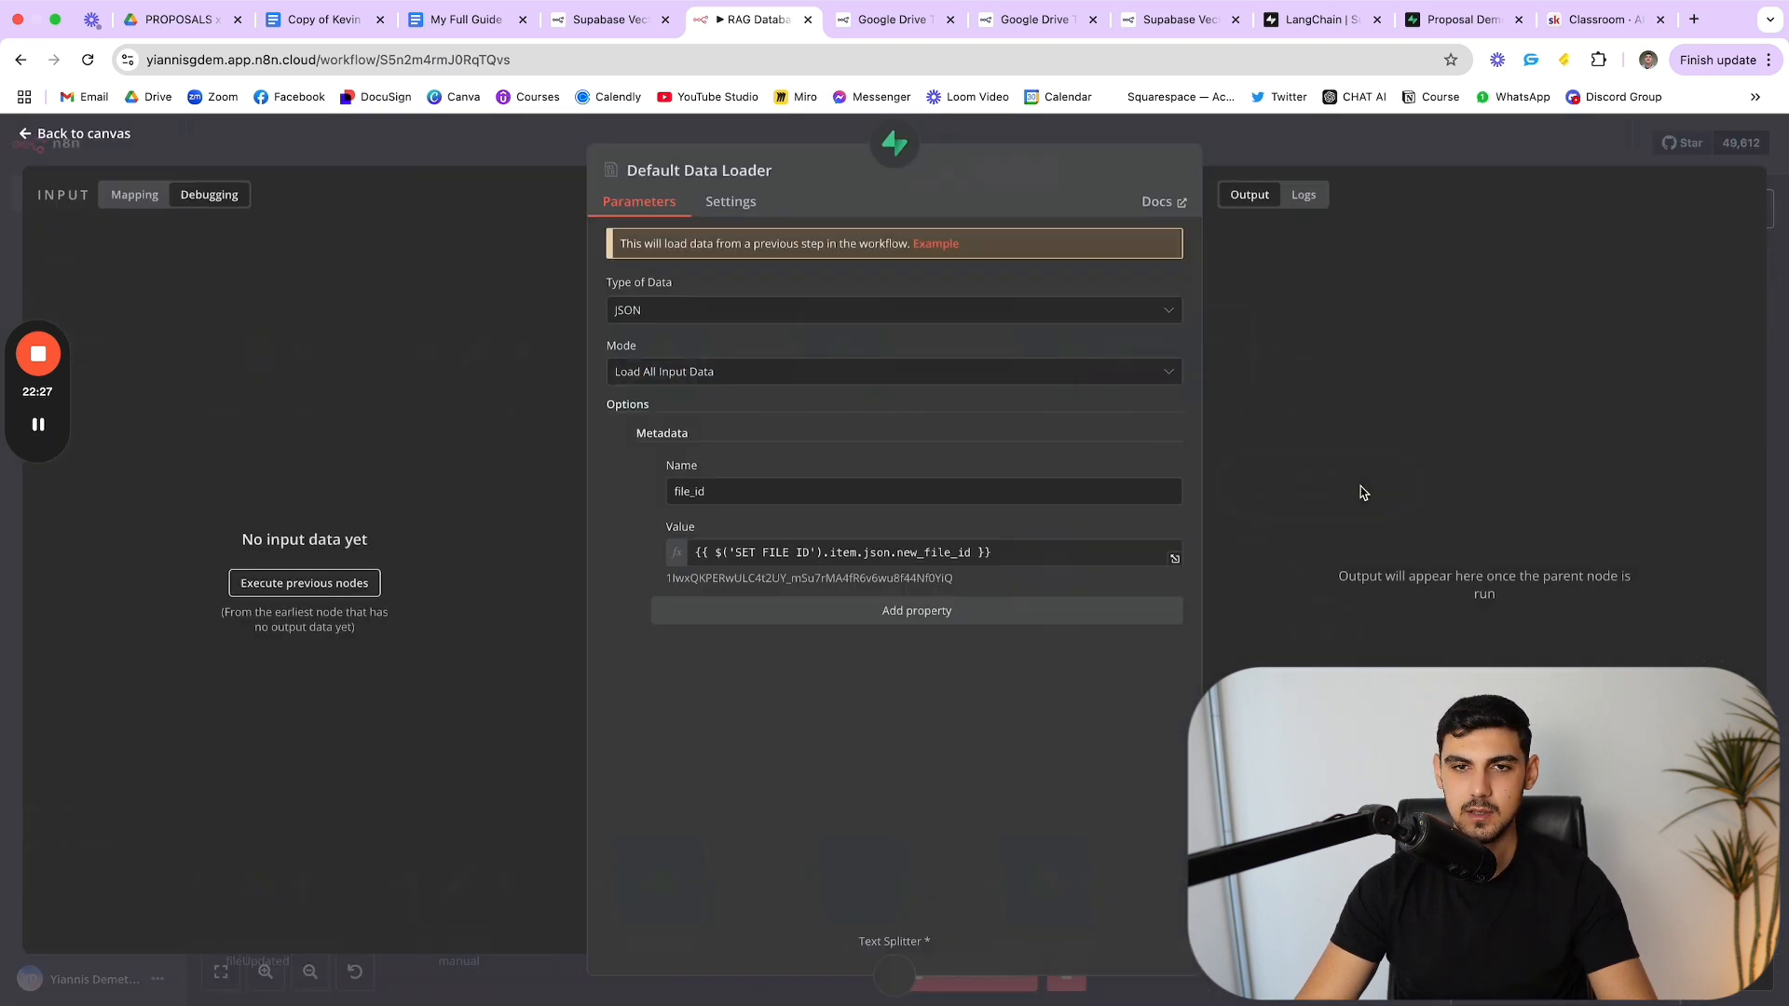
left_click(1051, 554)
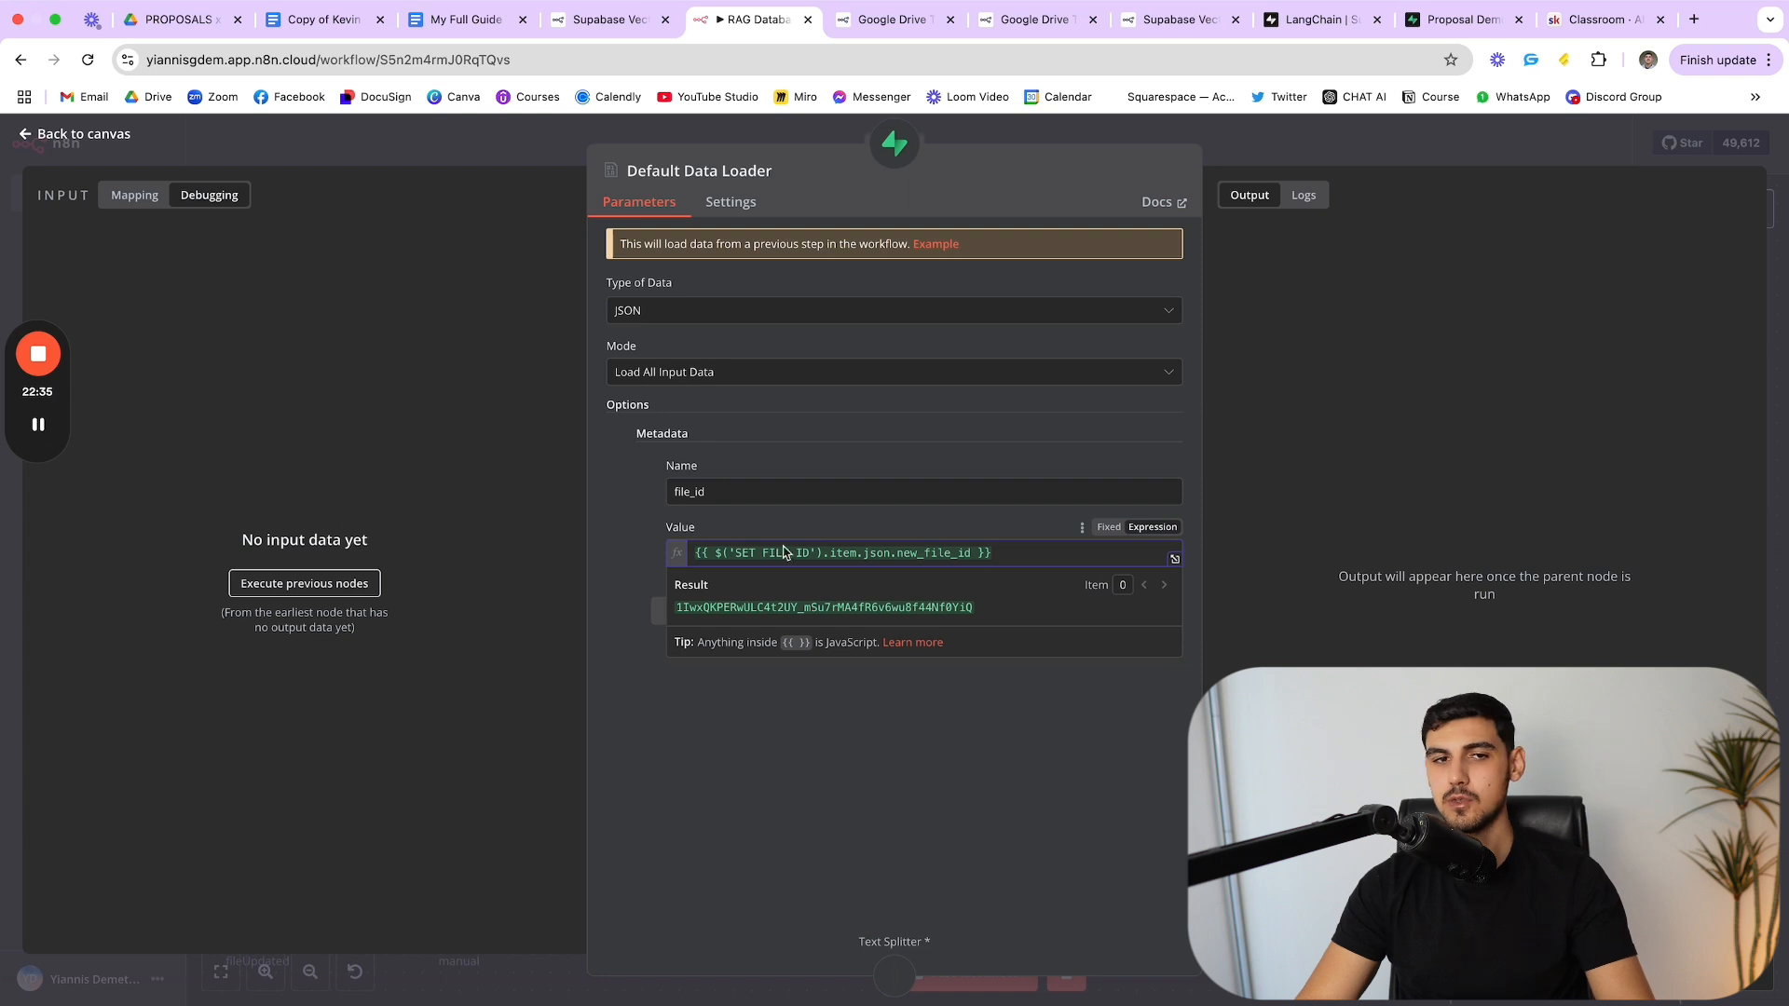
left_click(859, 457)
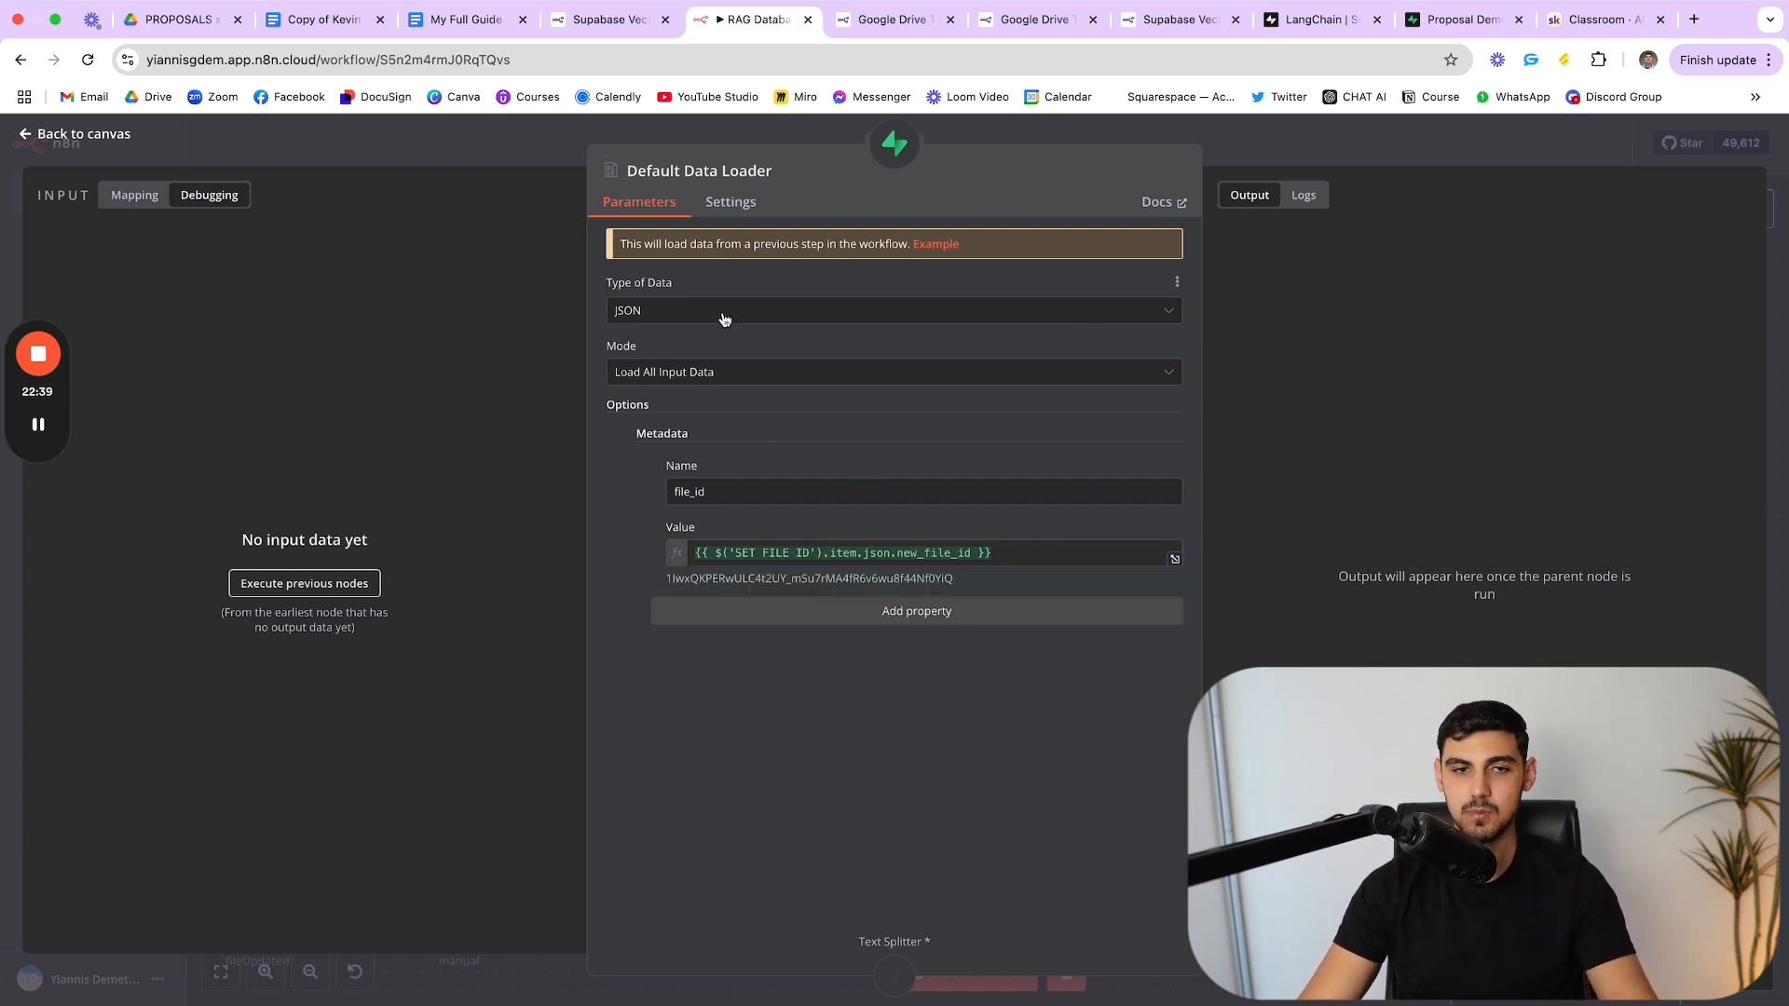
left_click(1034, 551)
left_click(1016, 449)
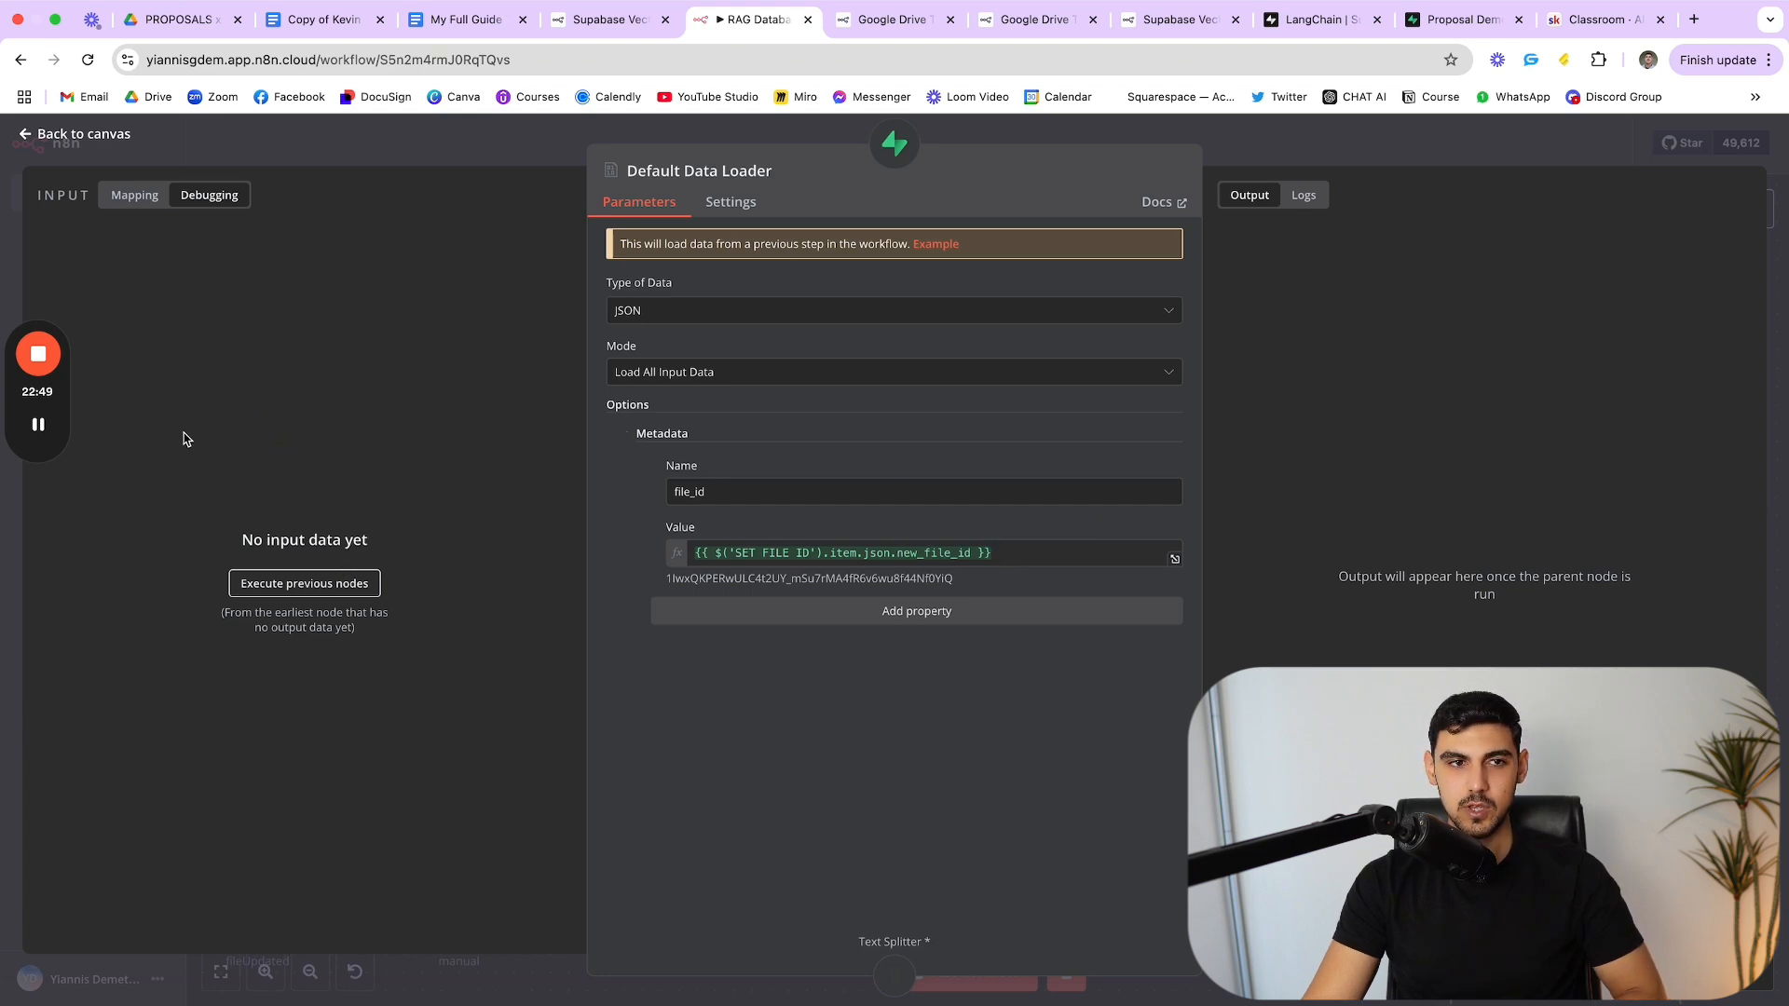
Step: Execute the nodes preceding the Default Data Loader, view its output and the SET FILE ID input data, and close the node
left_click(298, 583)
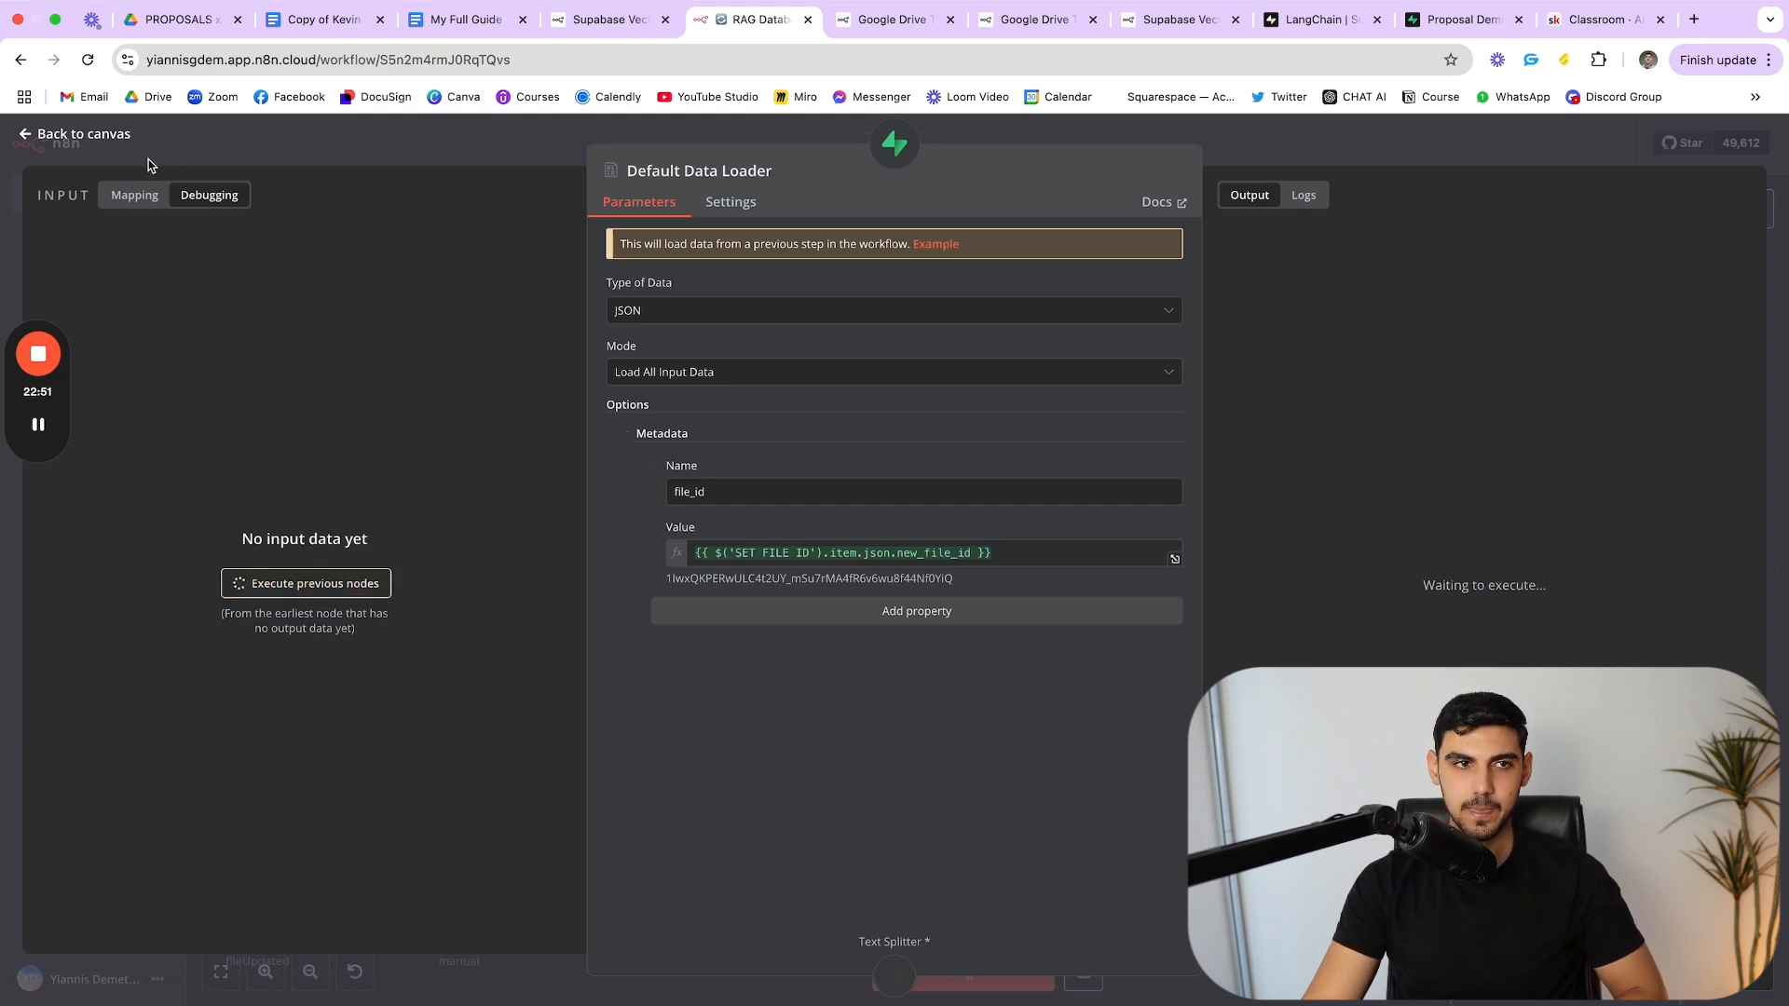
scroll(382, 415, "down", 3)
scroll(382, 415, "up", 3)
left_click(214, 239)
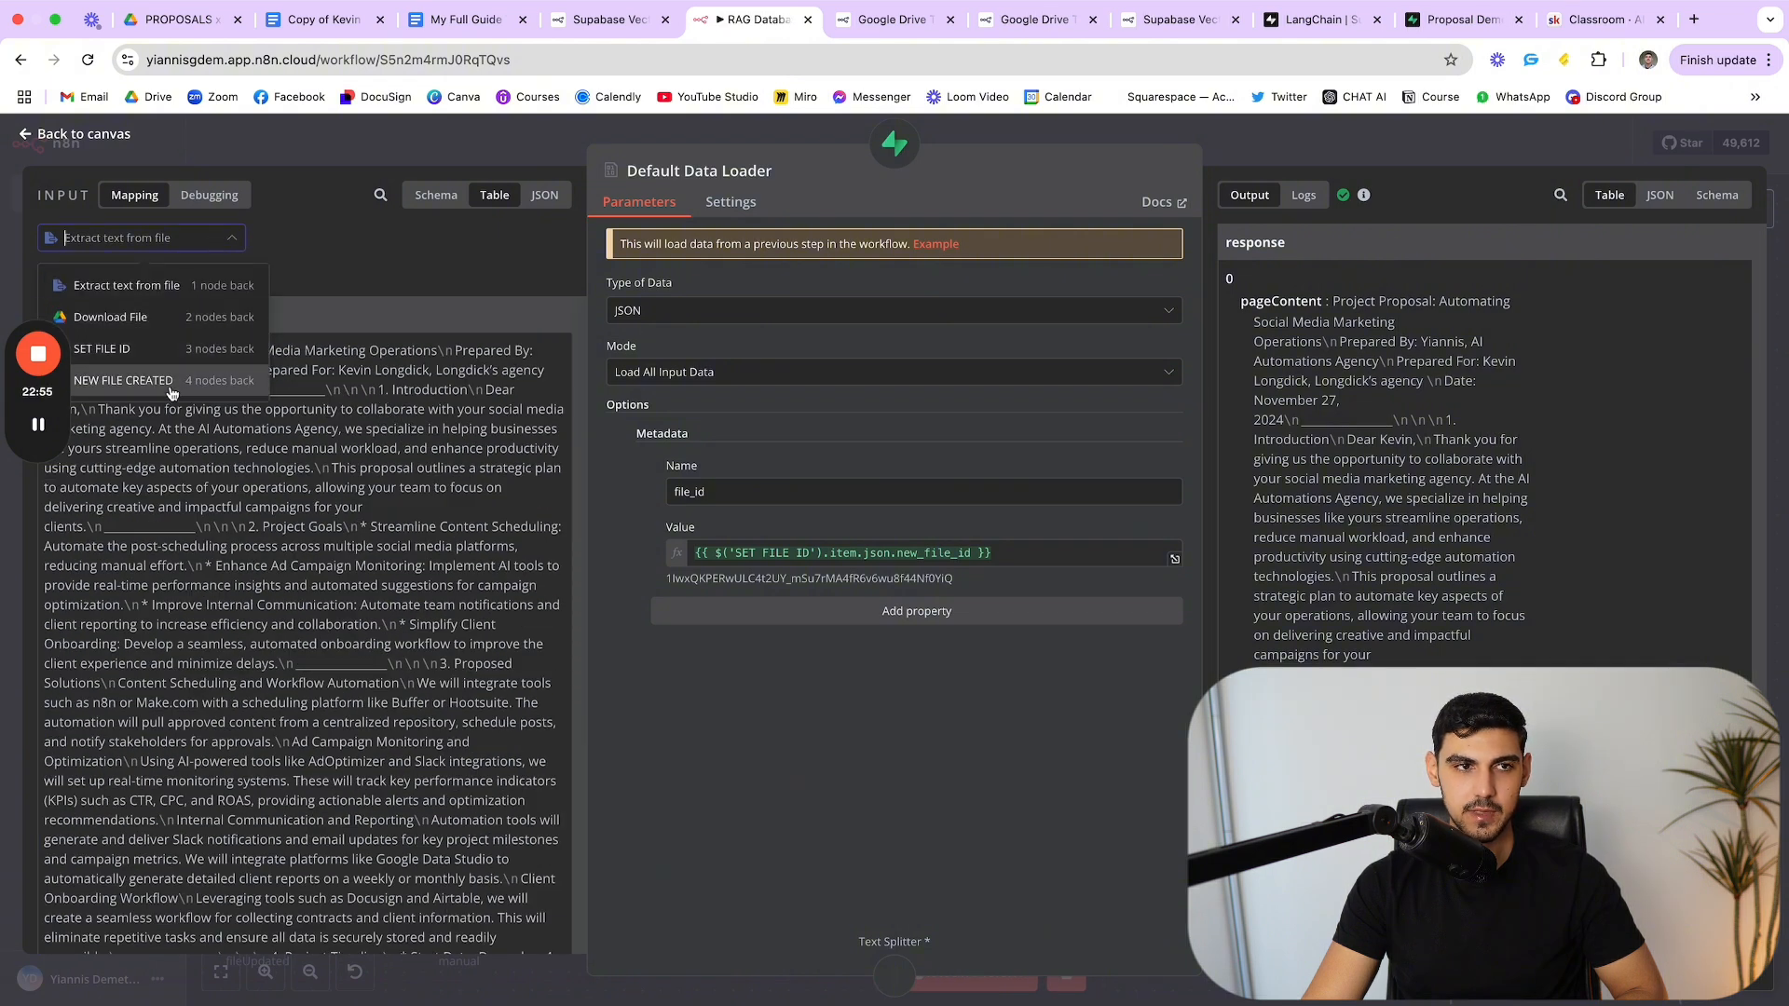
left_click(107, 348)
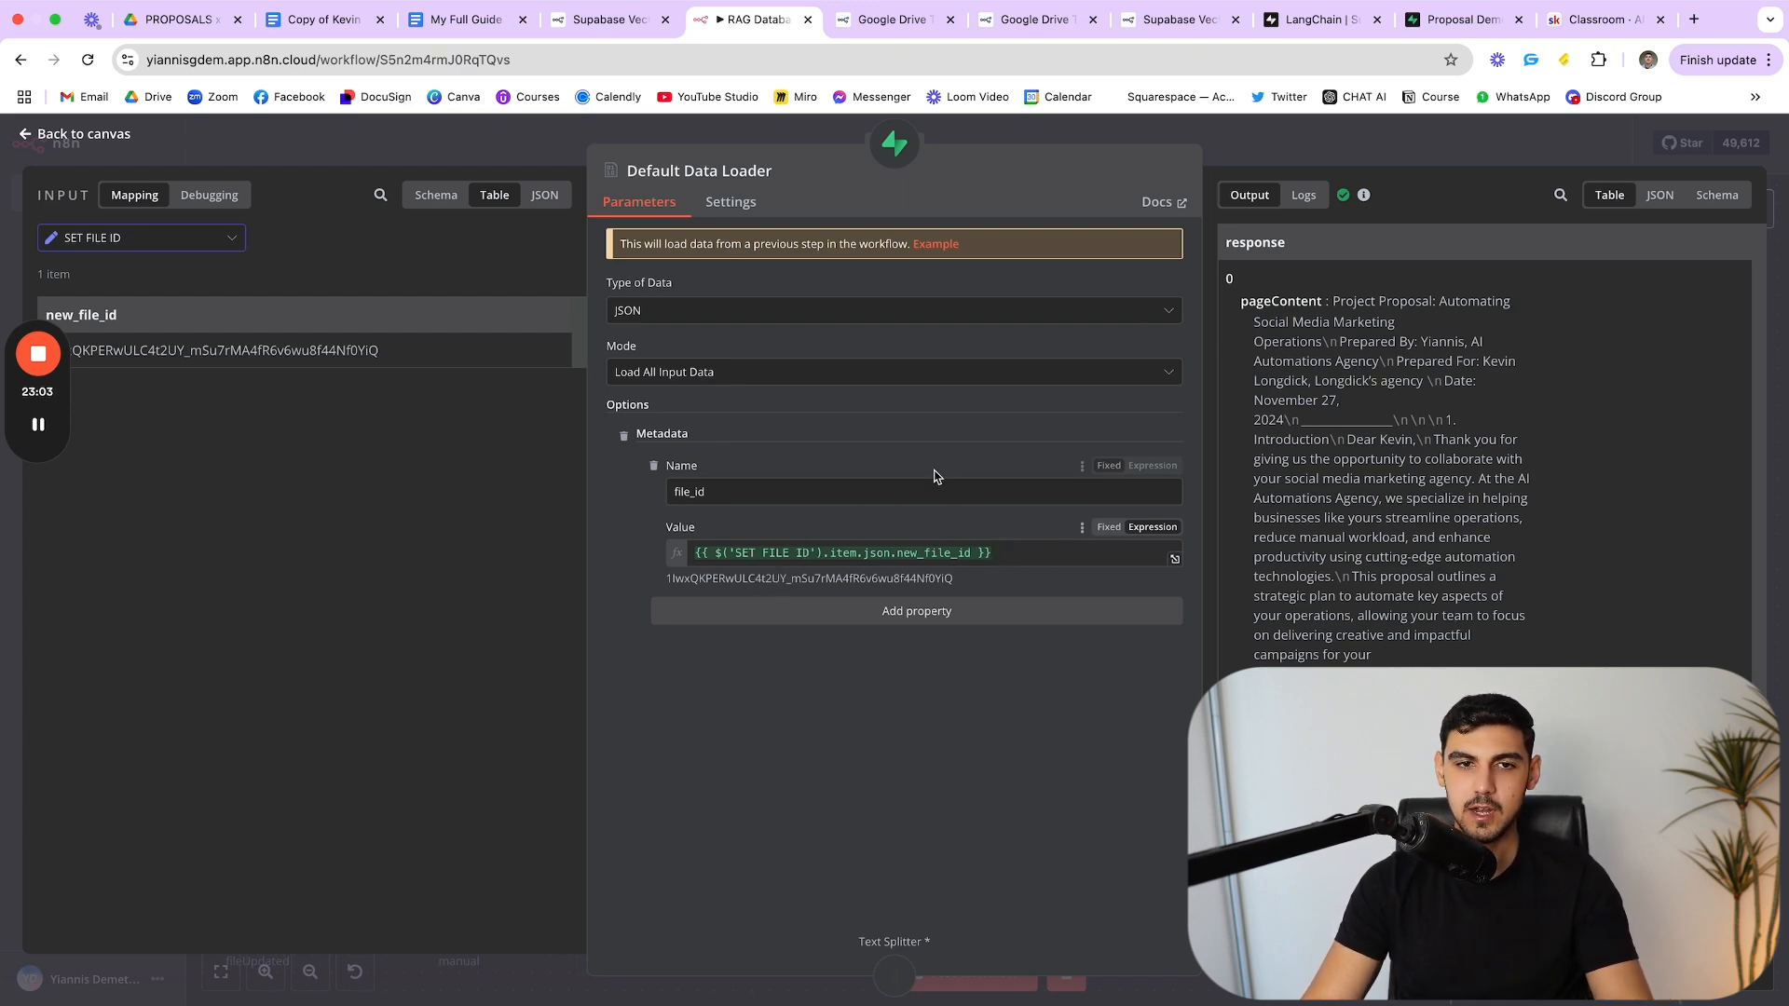
key("Escape")
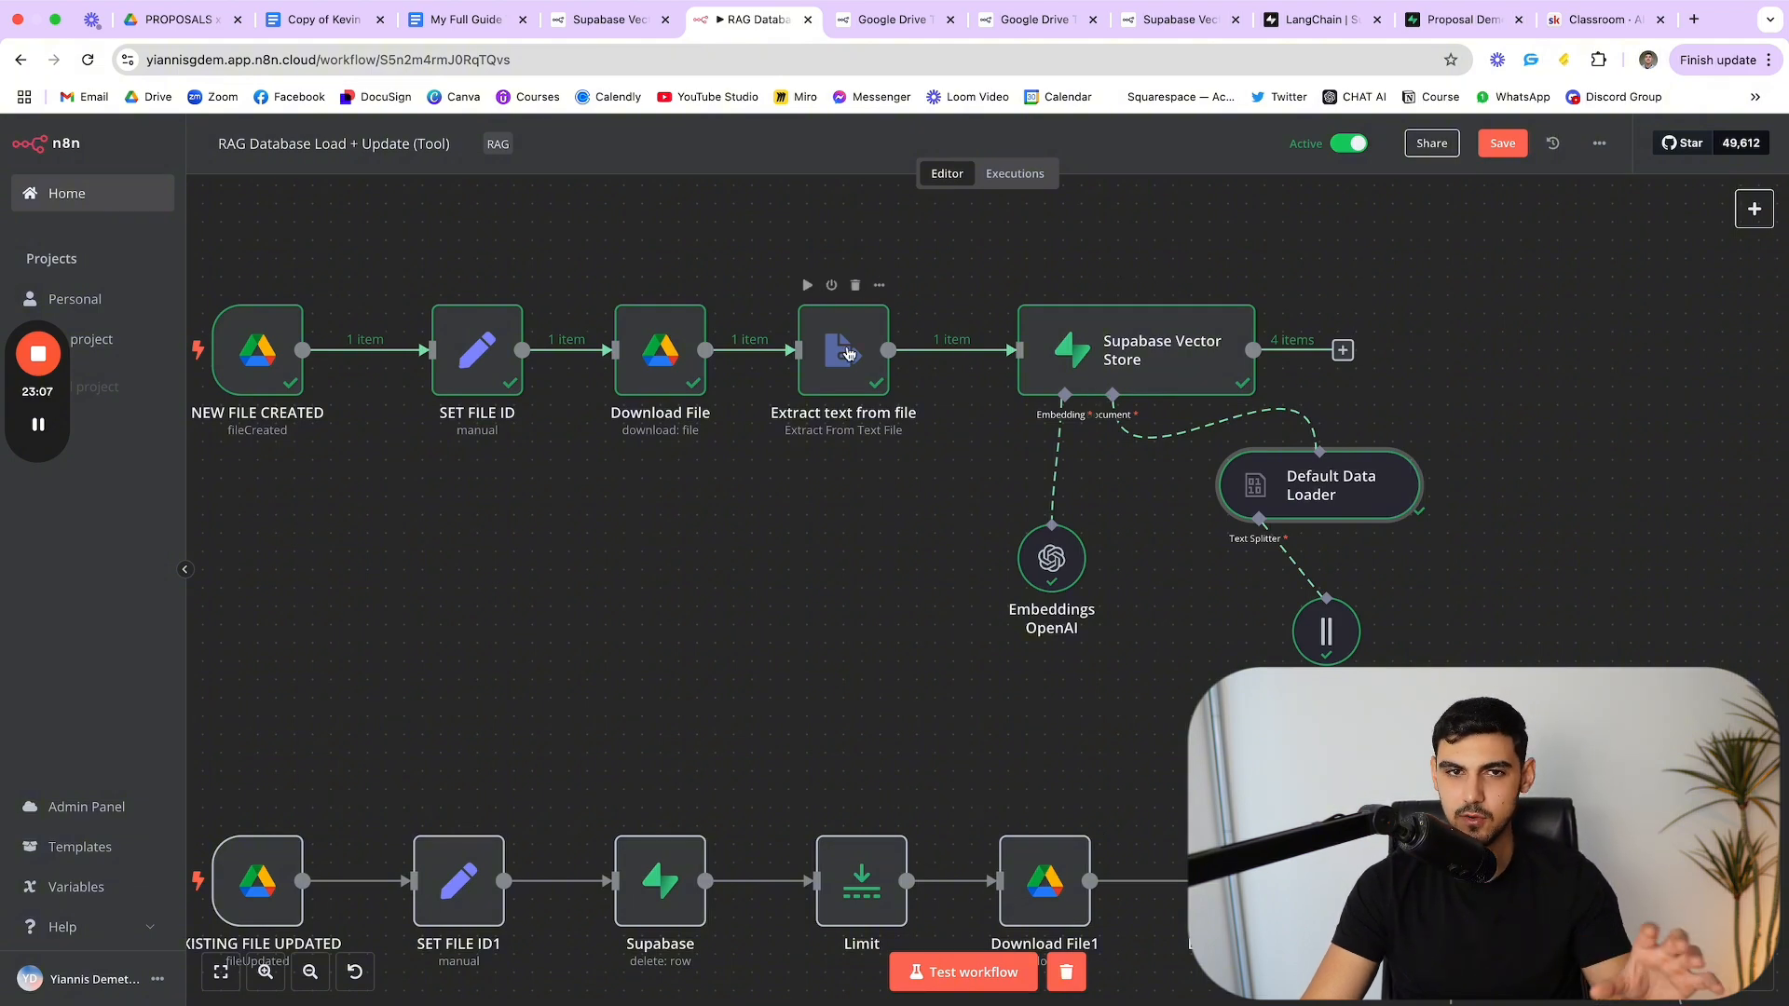
Step: Reopen the Default Data Loader to recheck how its file_id metadata maps to the SET FILE ID value, and return to the canvas
double_click(1298, 485)
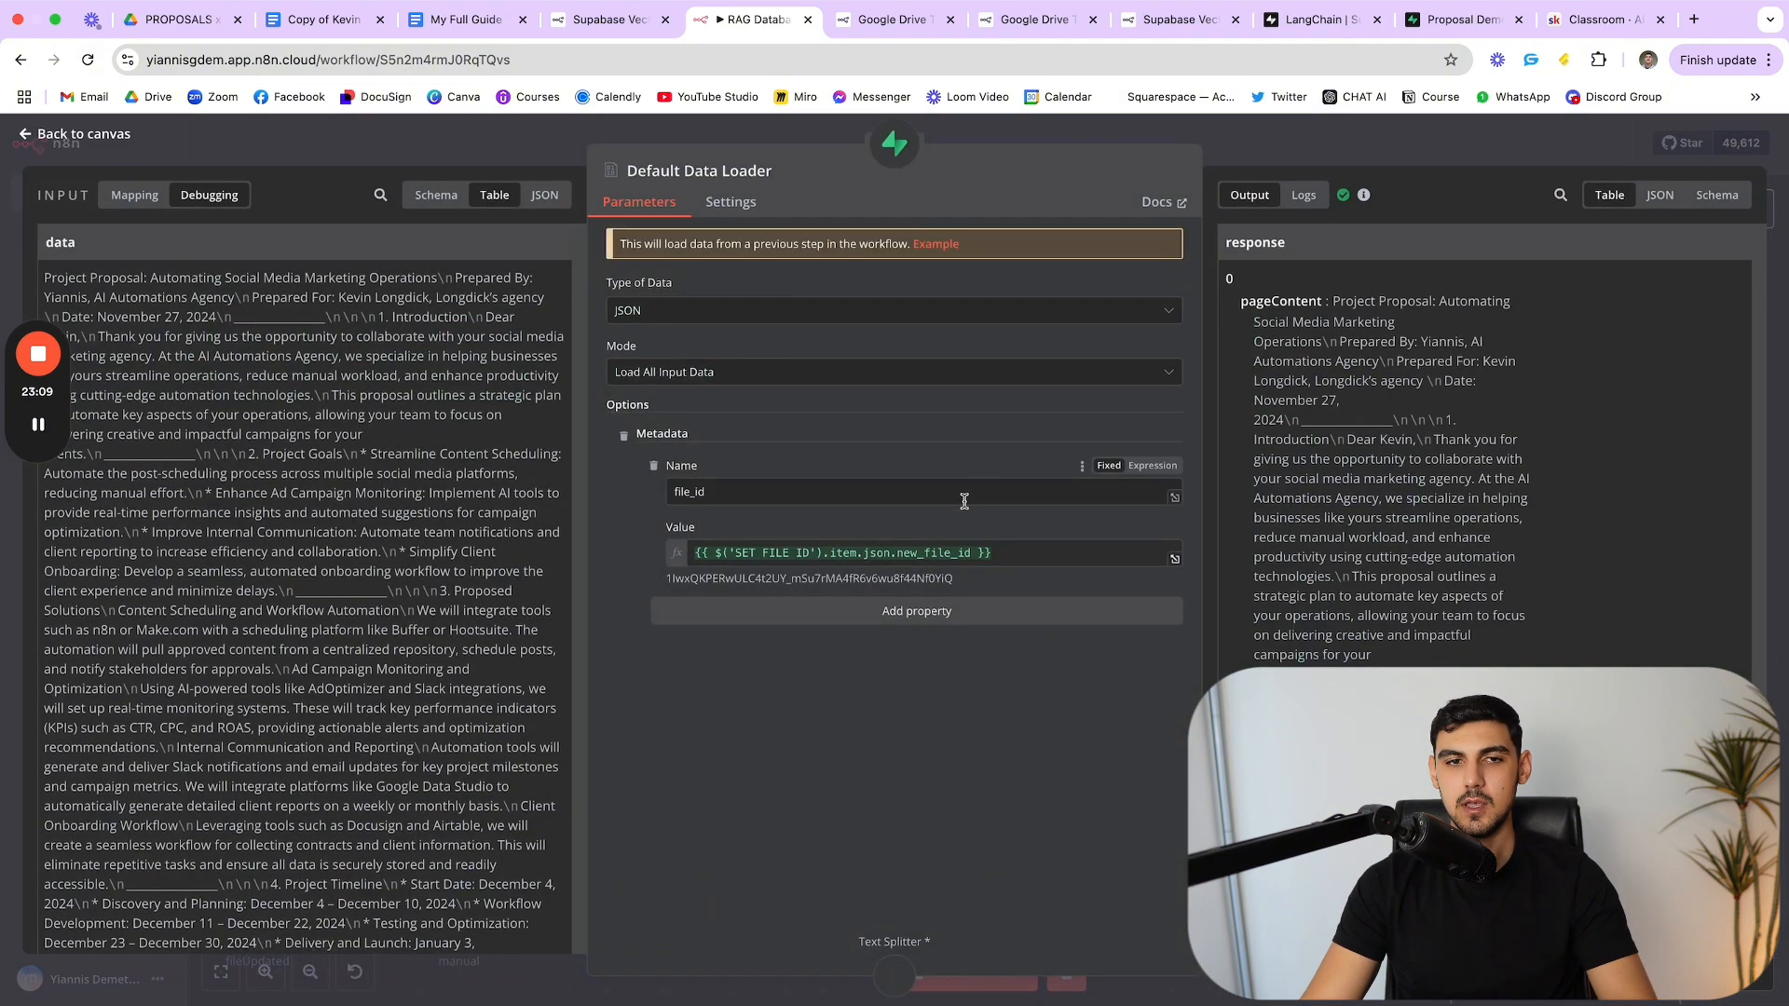
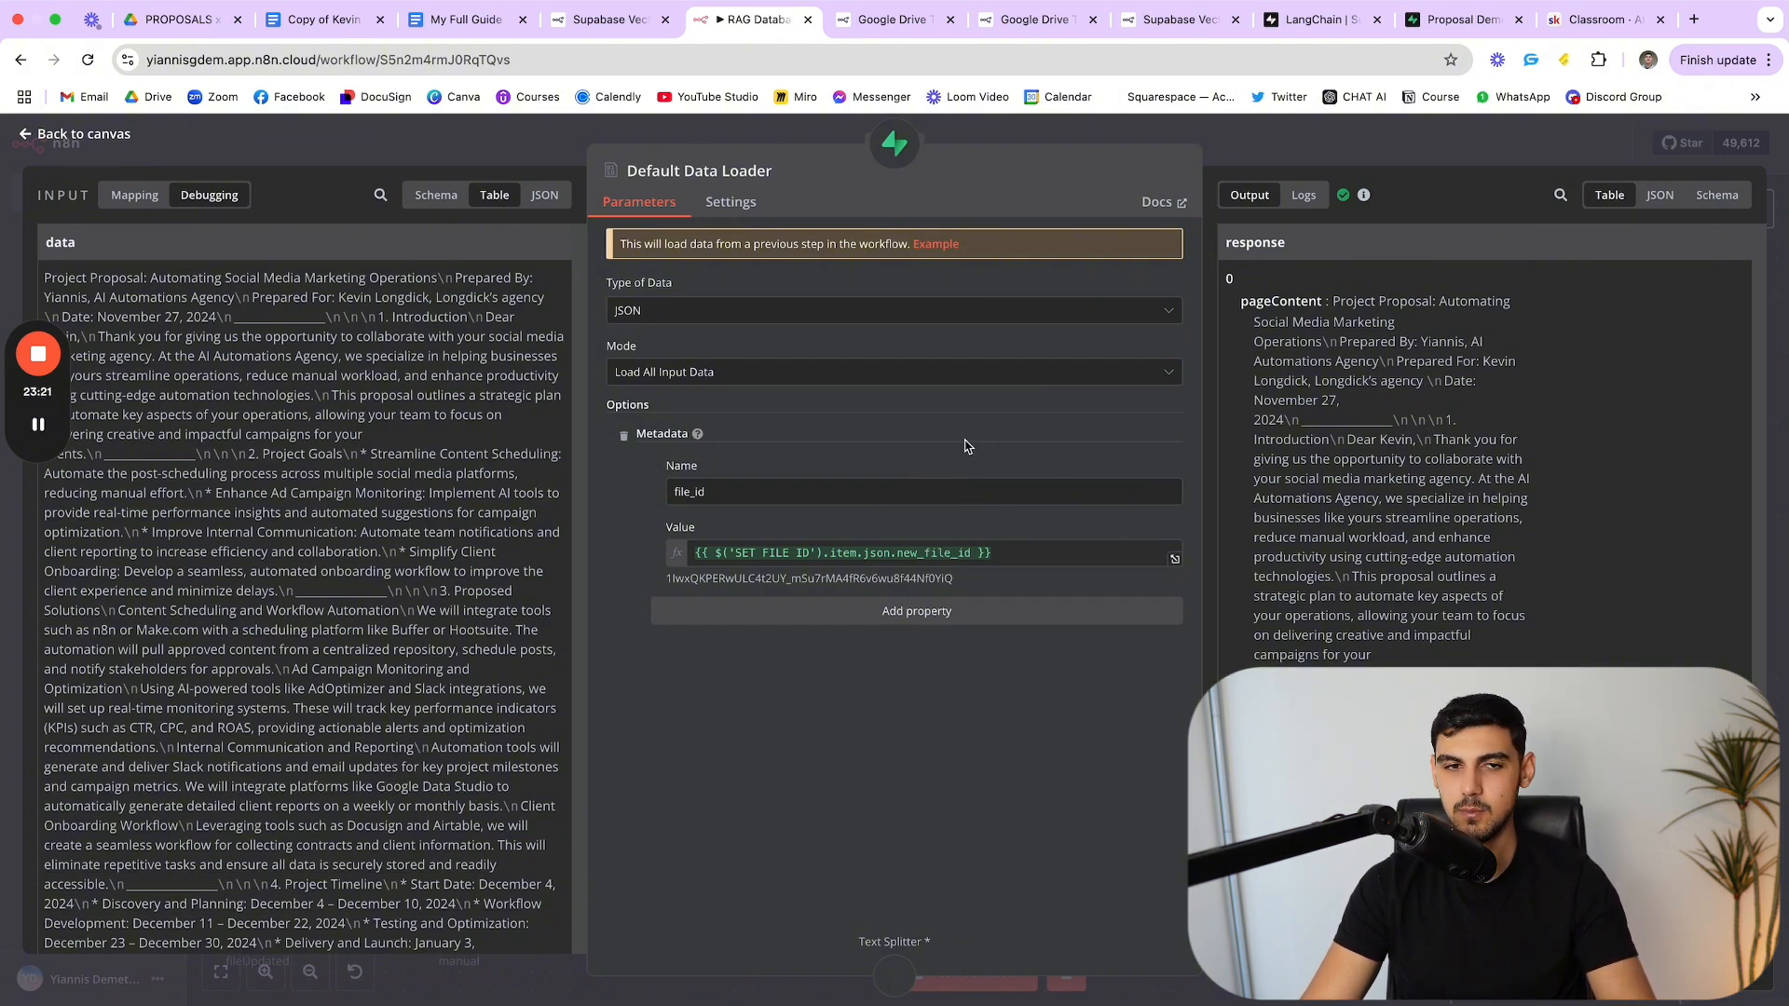
key("Escape")
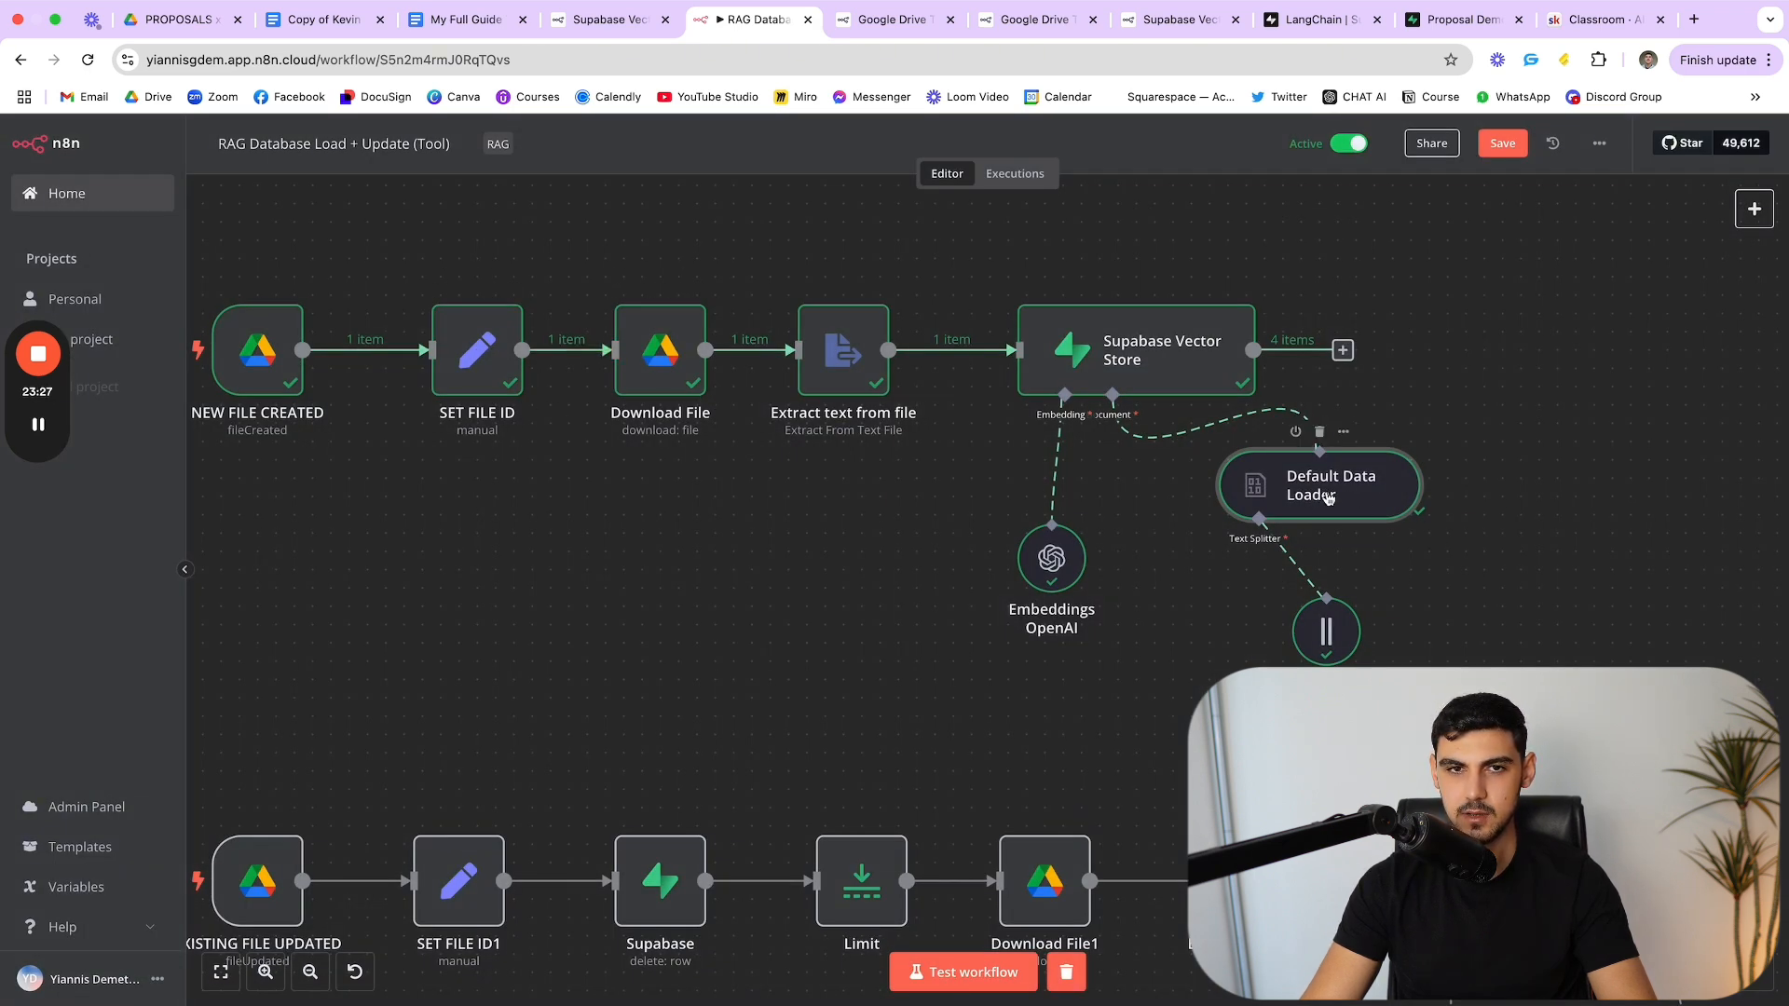
double_click(1393, 503)
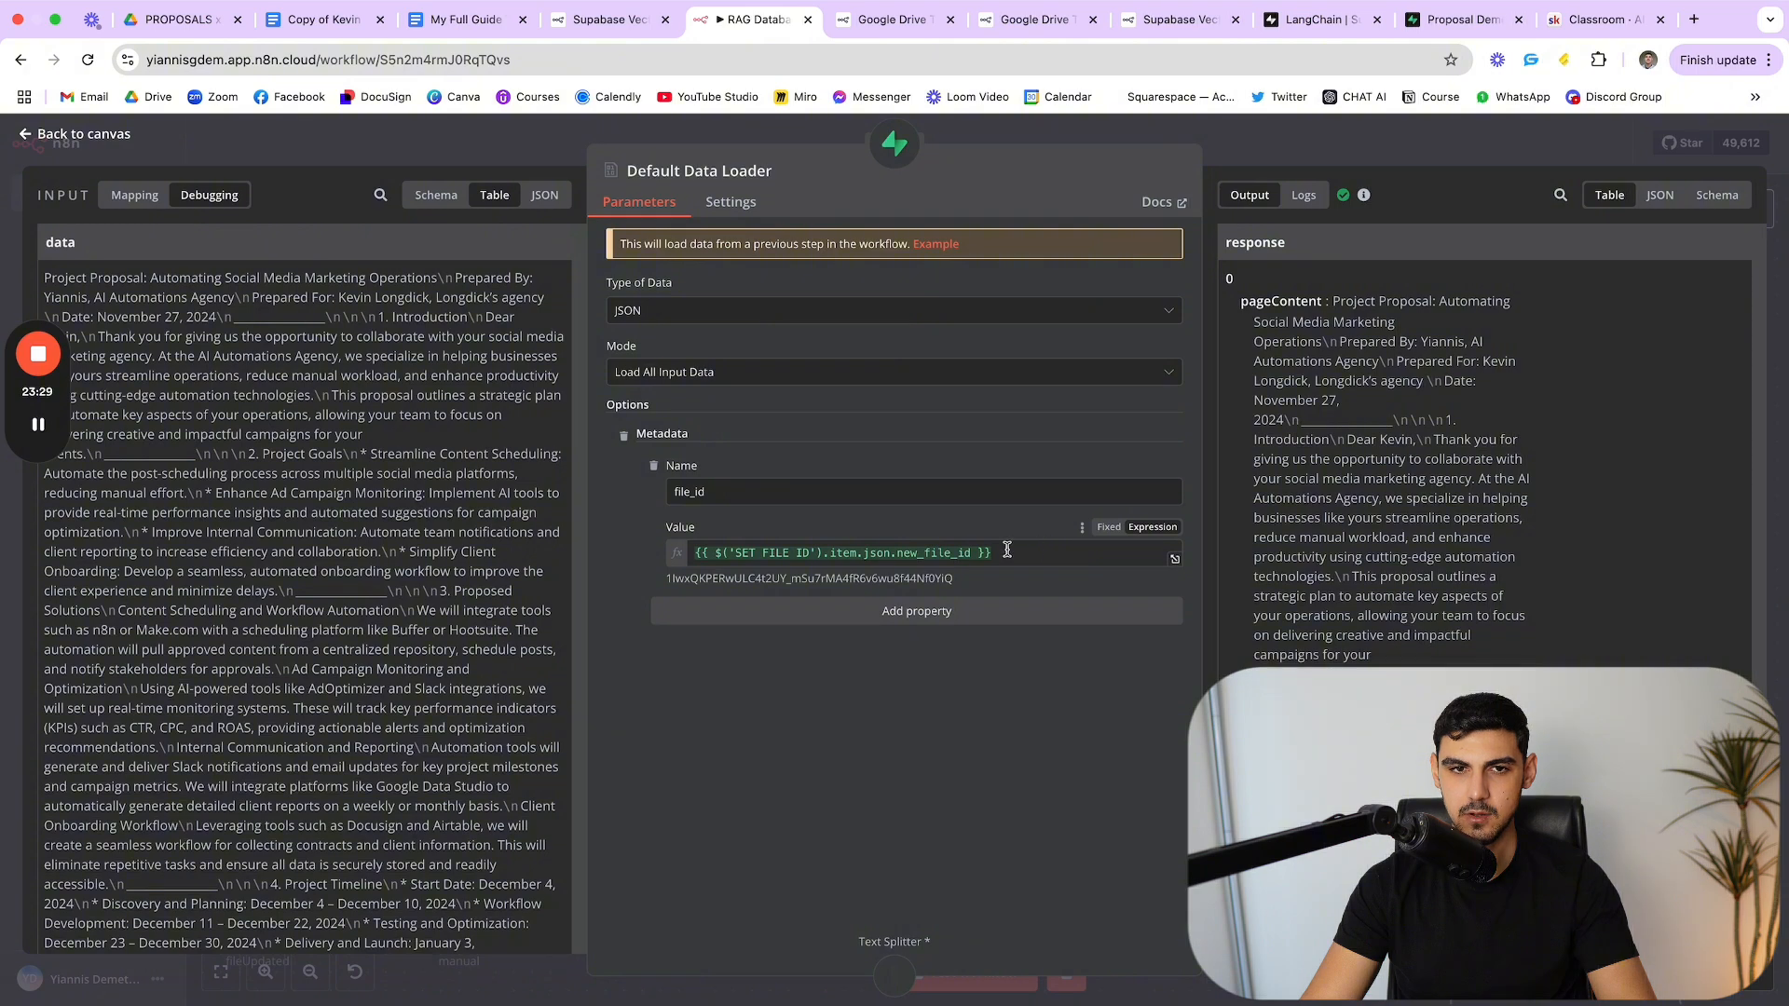
key("Escape")
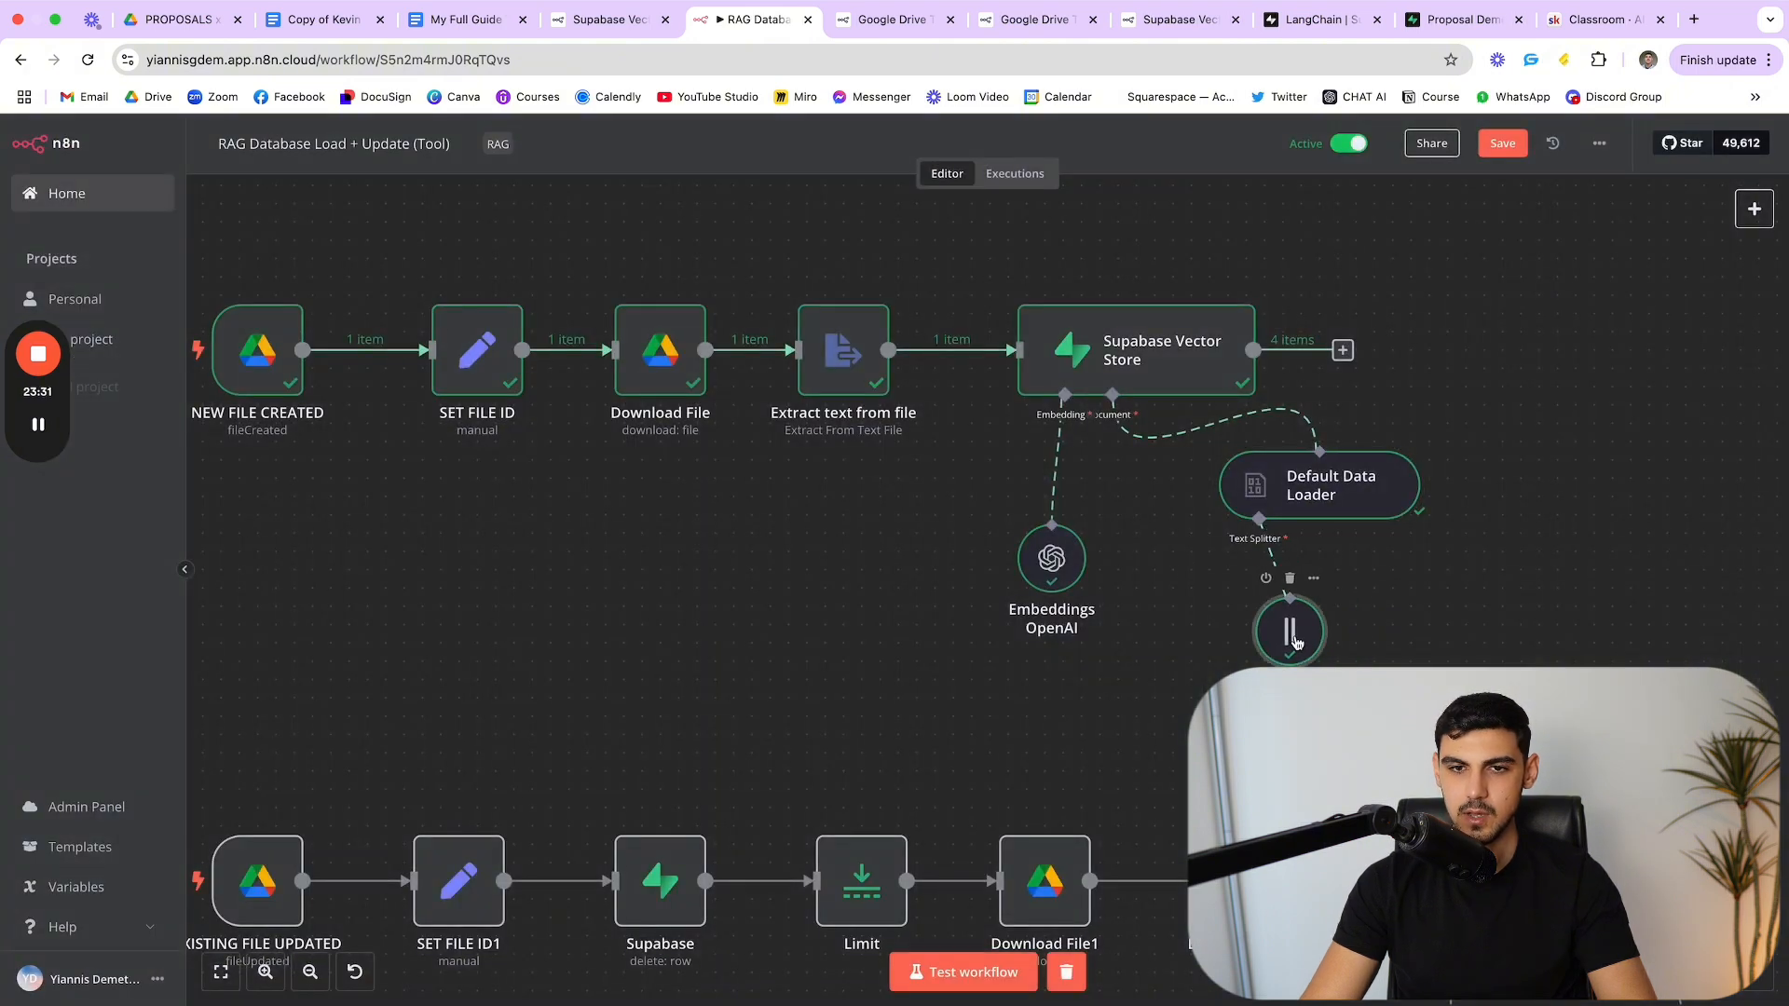
Step: Inspect the Recursive Character Text Splitter's chunk size, chunk overlap and split output, and return to the canvas
double_click(1293, 634)
key("Escape")
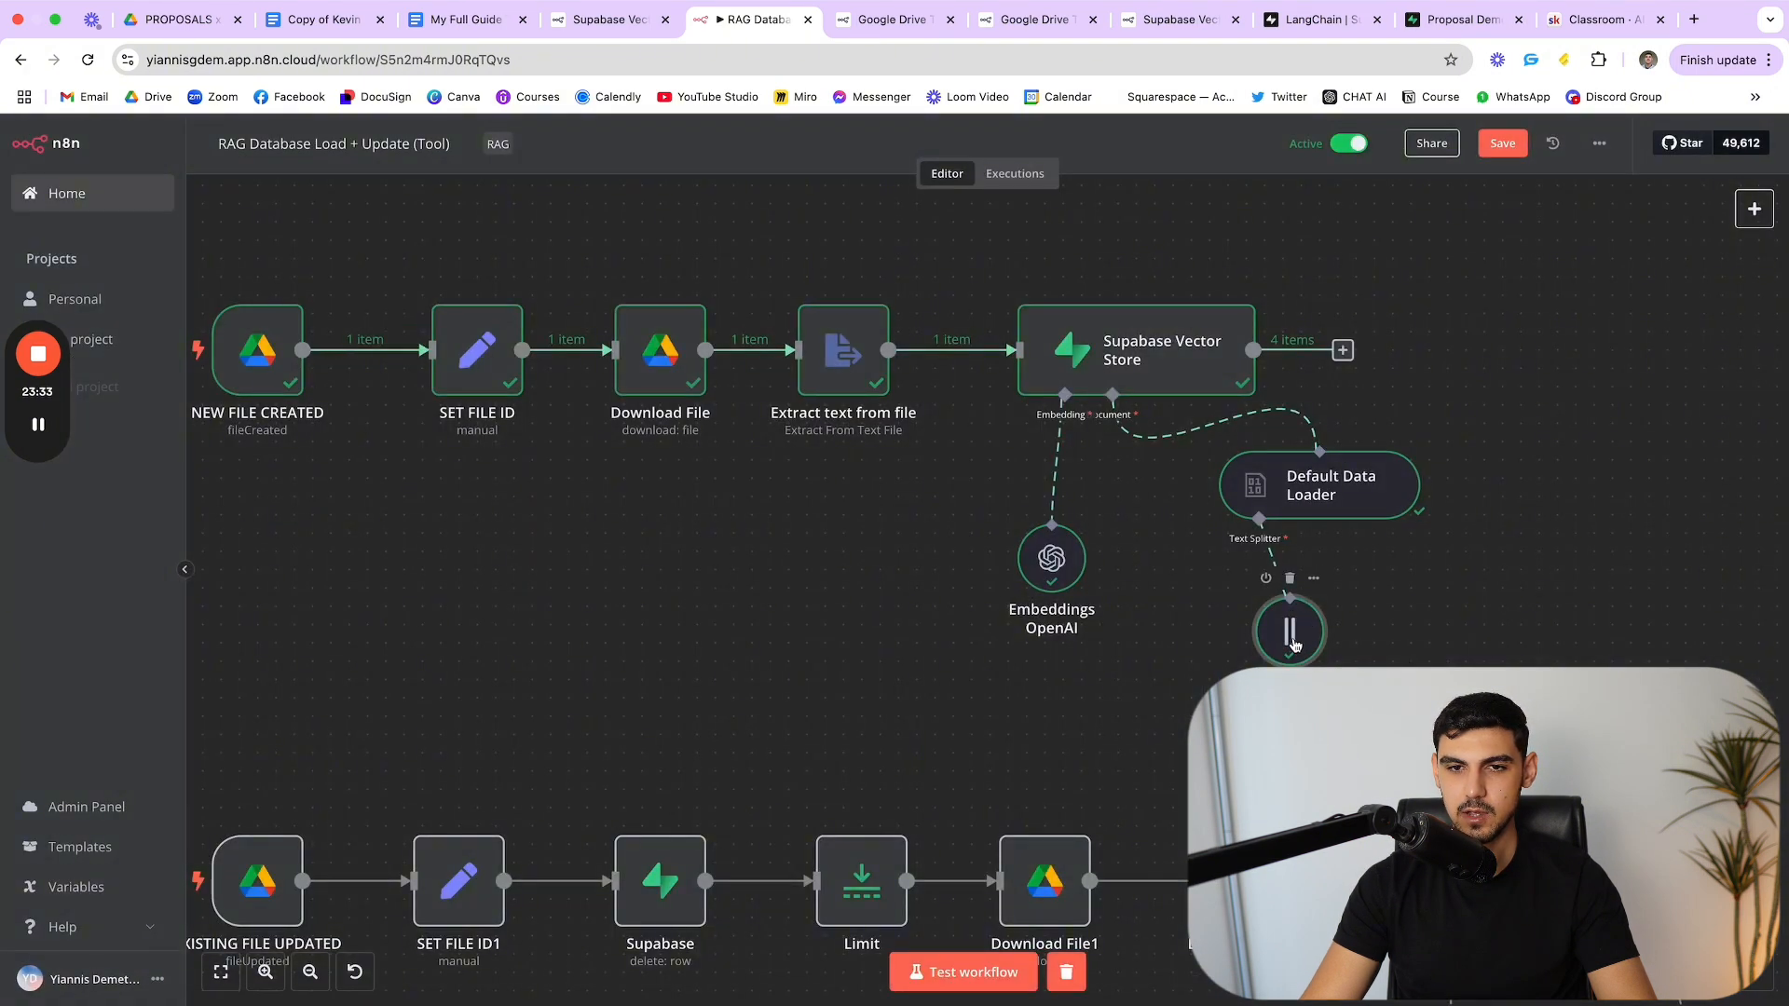
double_click(1291, 637)
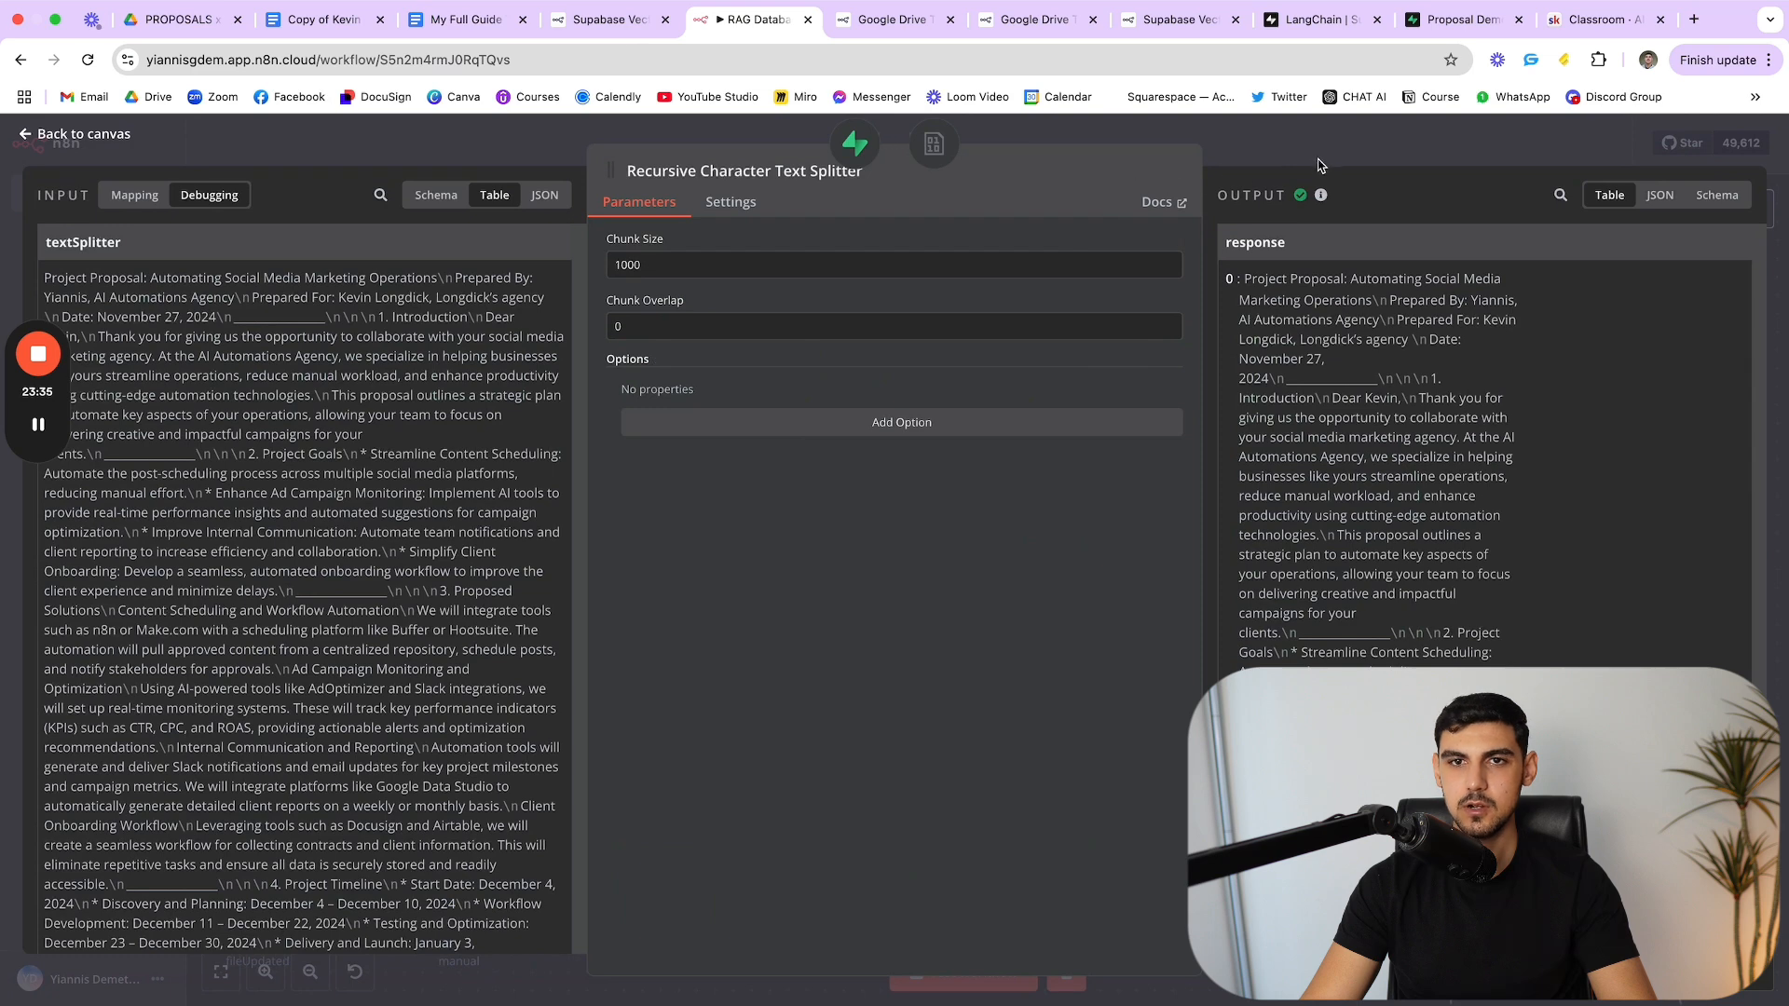
key("Escape")
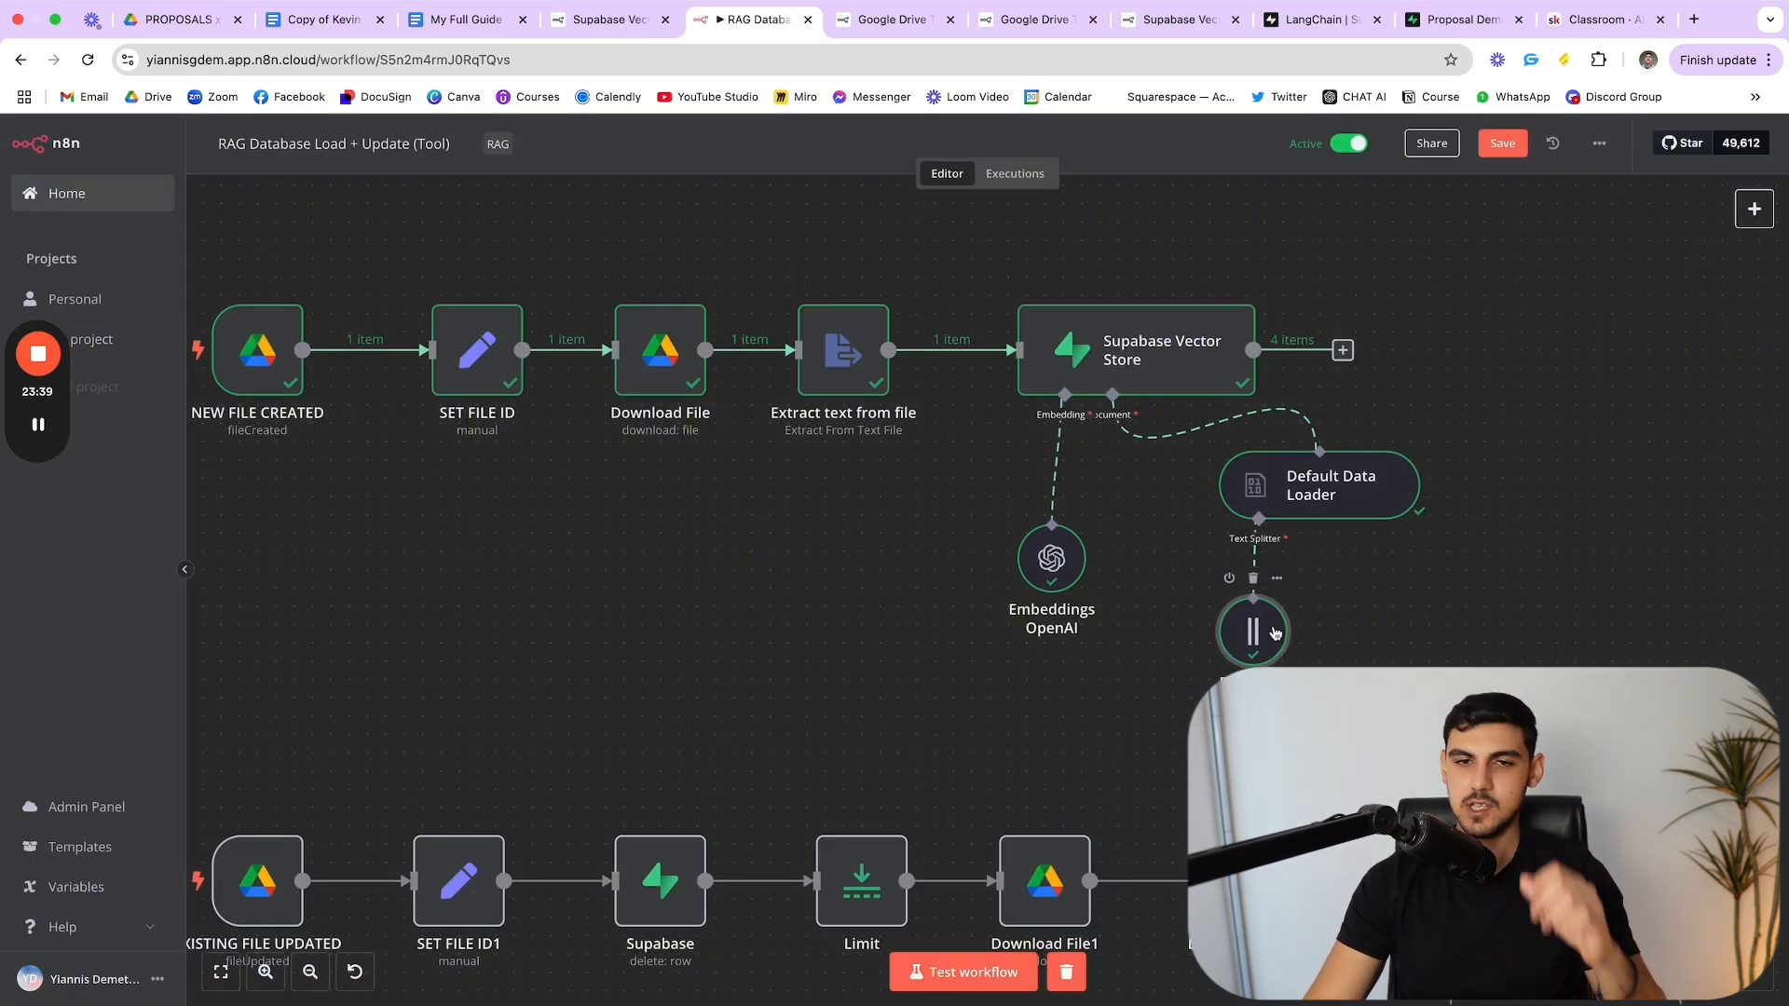
double_click(1242, 641)
key("Escape")
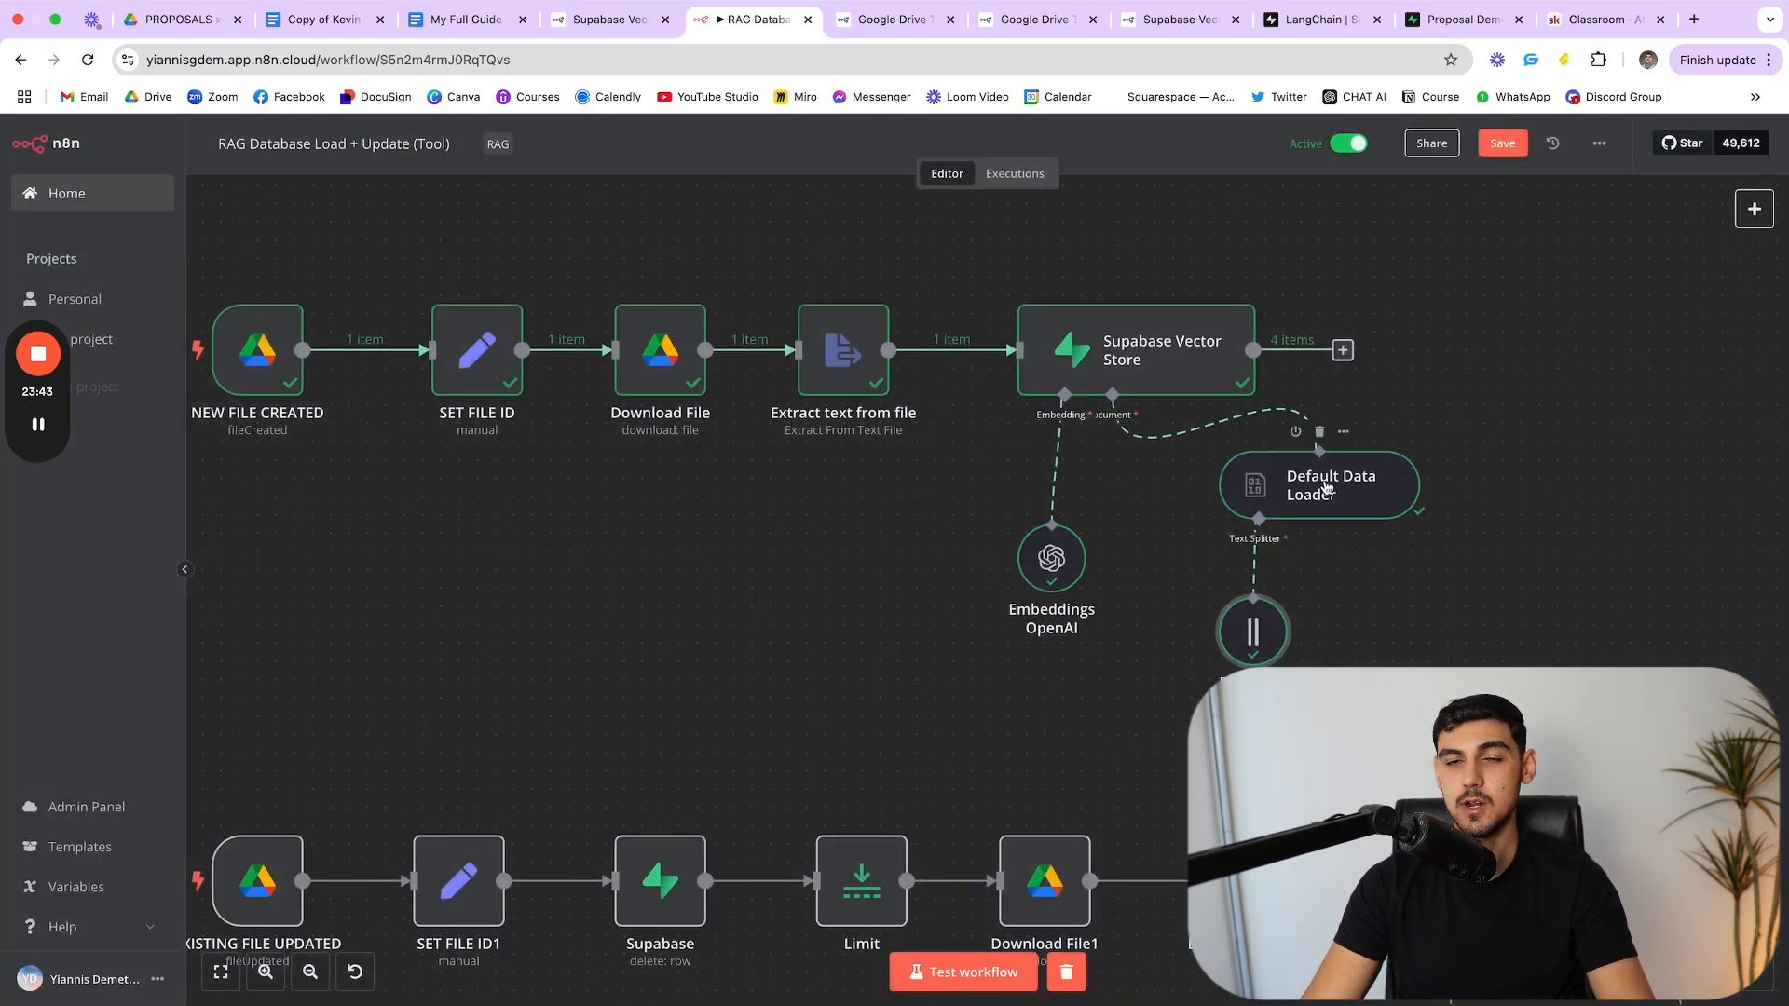
Step: Move the Default Data Loader slightly down and Embeddings OpenAI further left, and check the embeddings node's credential and model settings
left_click_drag(1323, 487, 1326, 505)
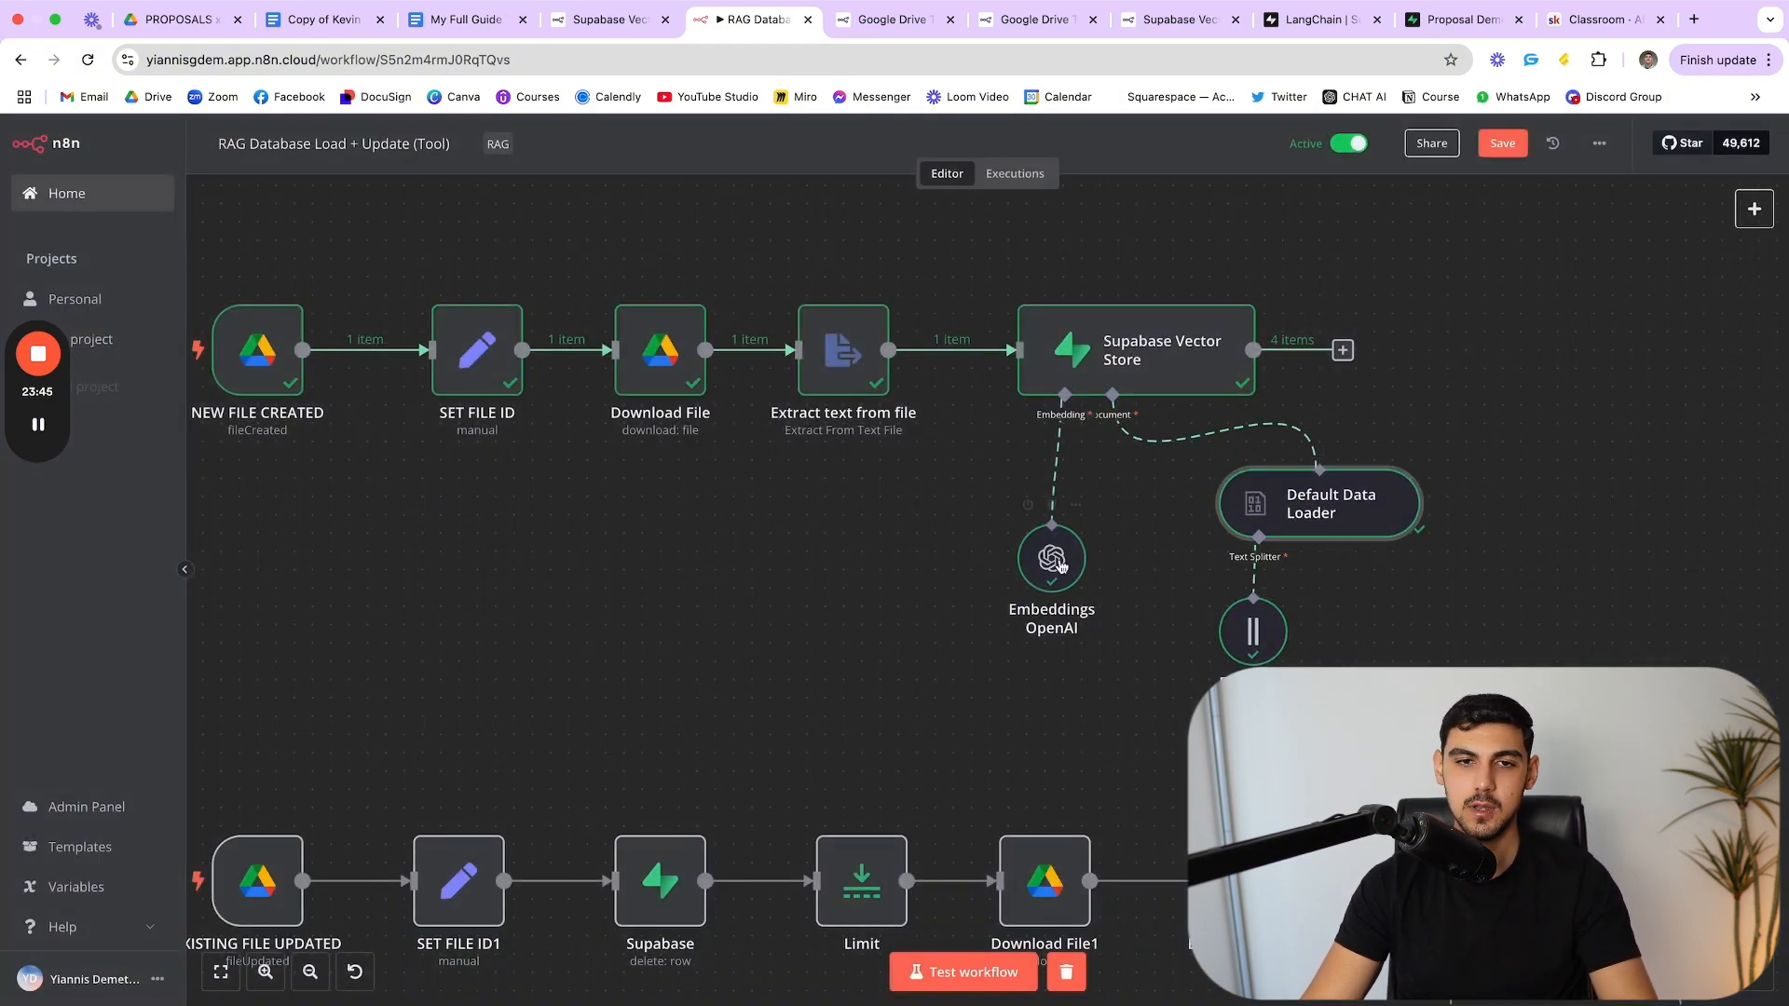
left_click_drag(1053, 572, 976, 572)
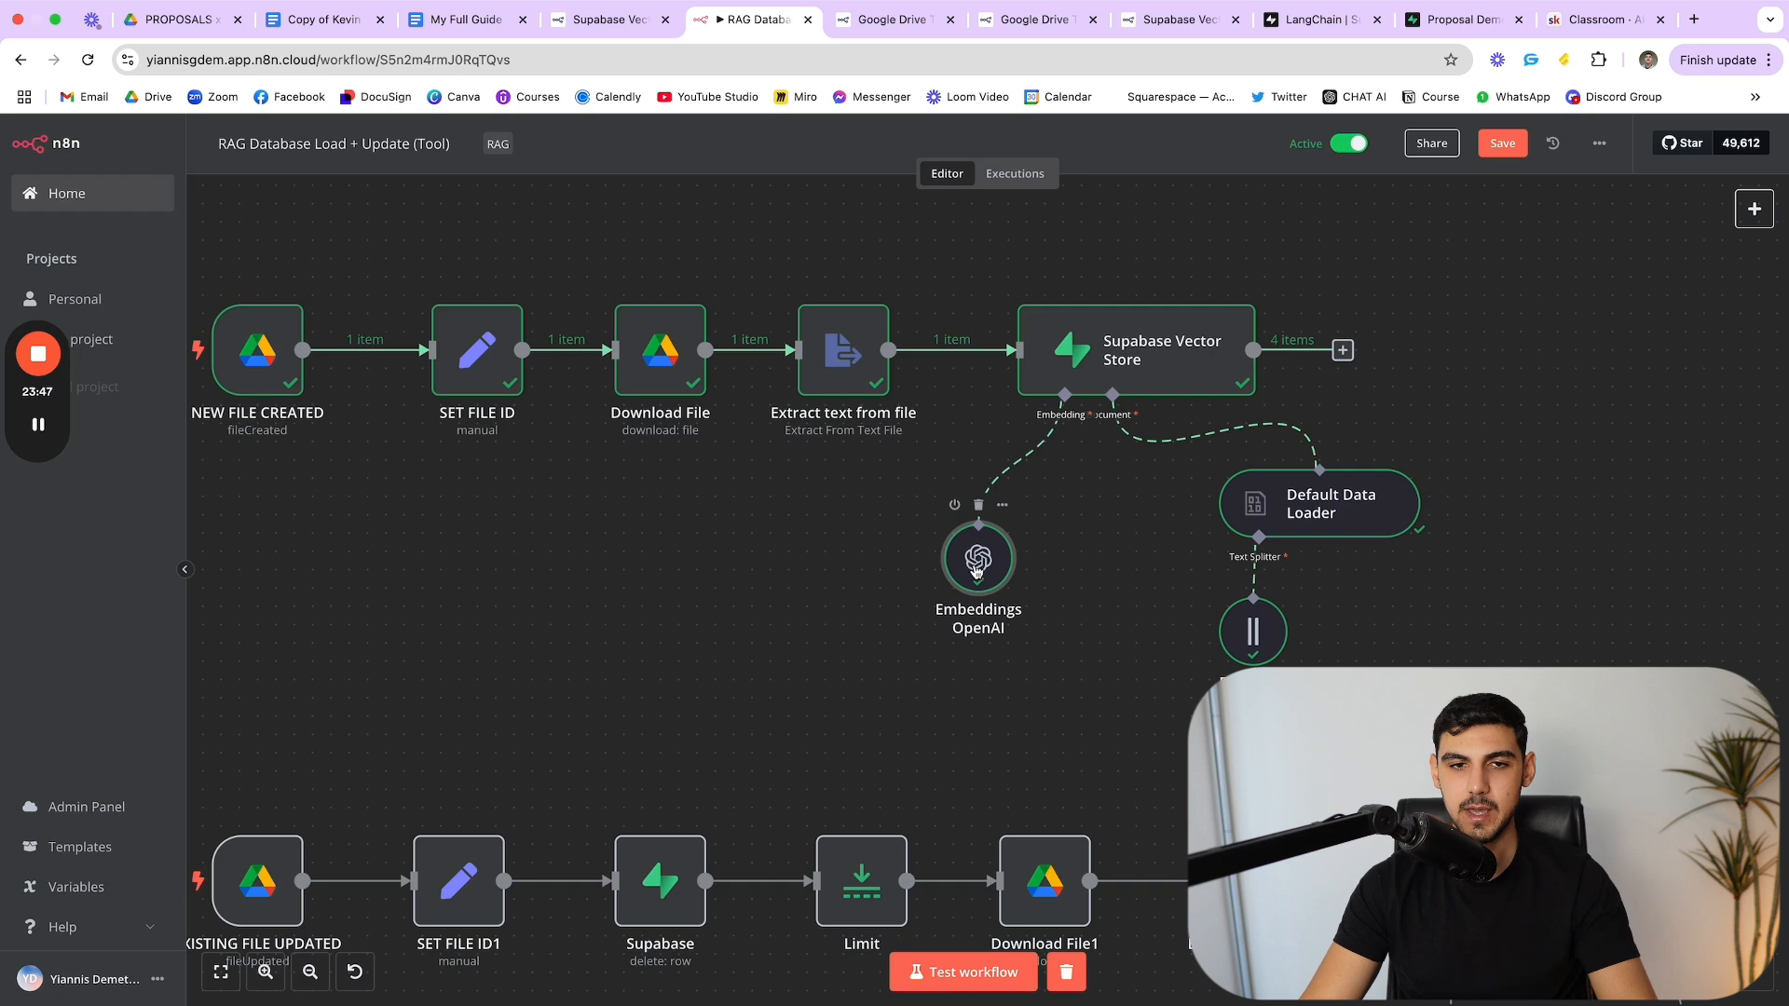
double_click(977, 571)
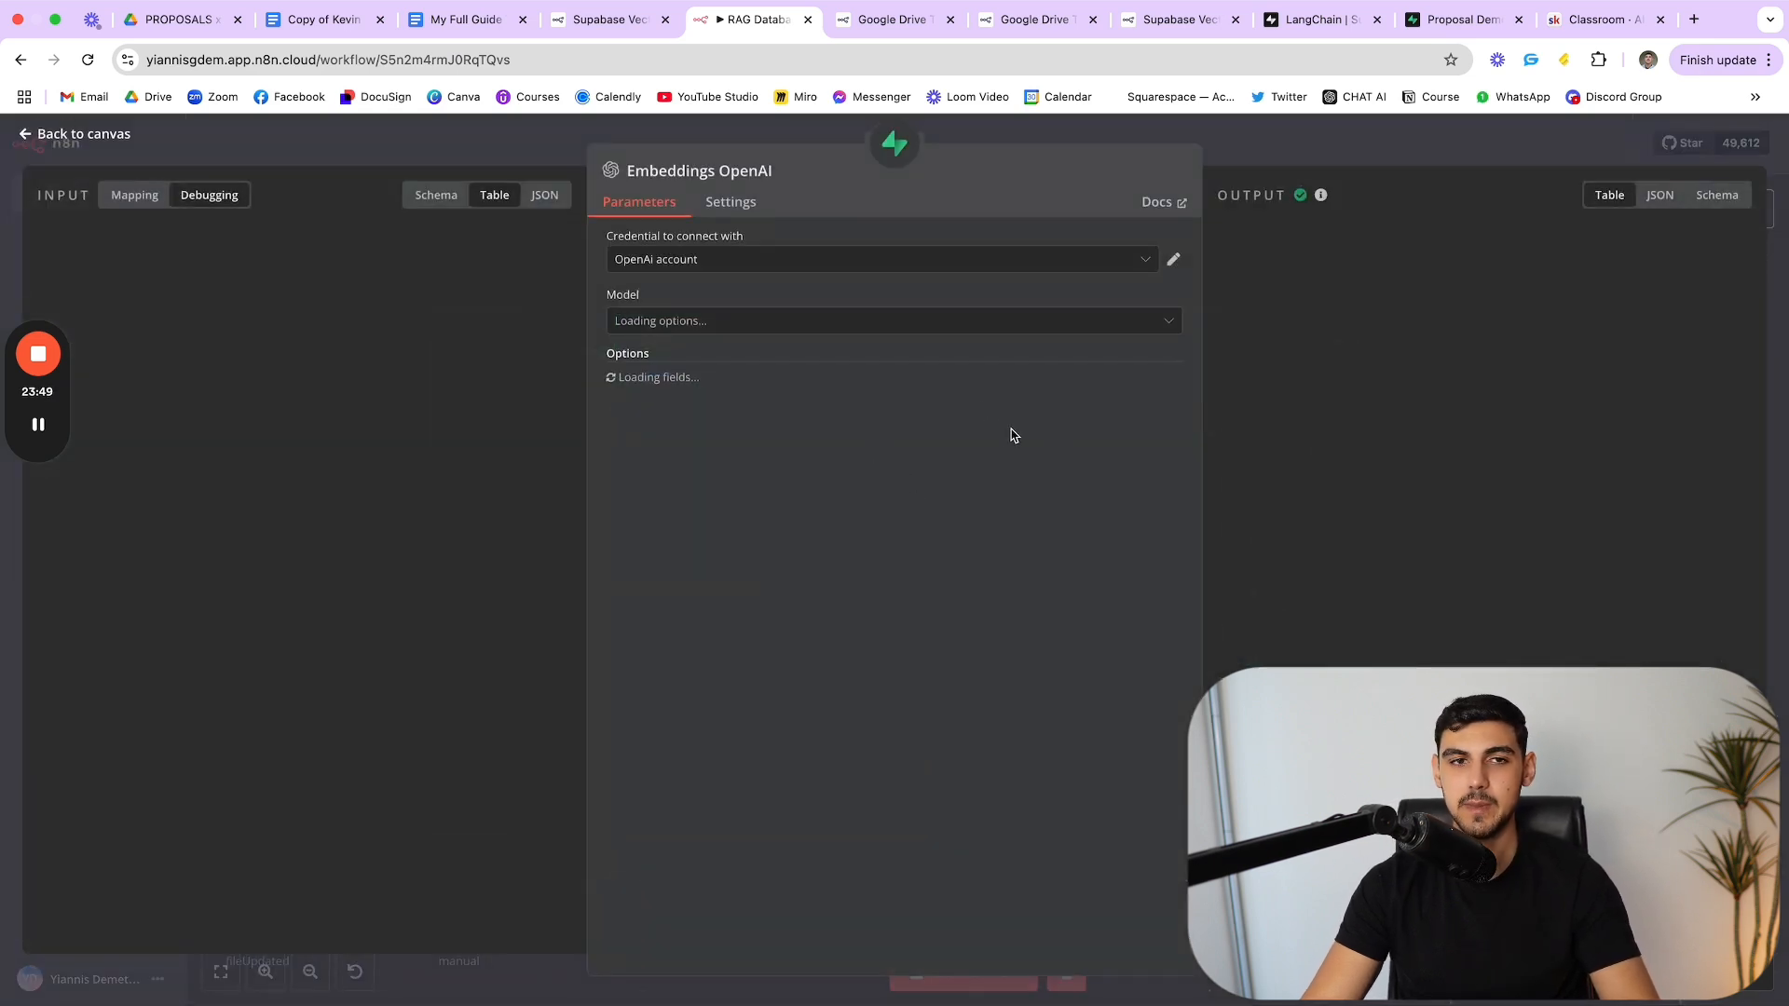
key("Escape")
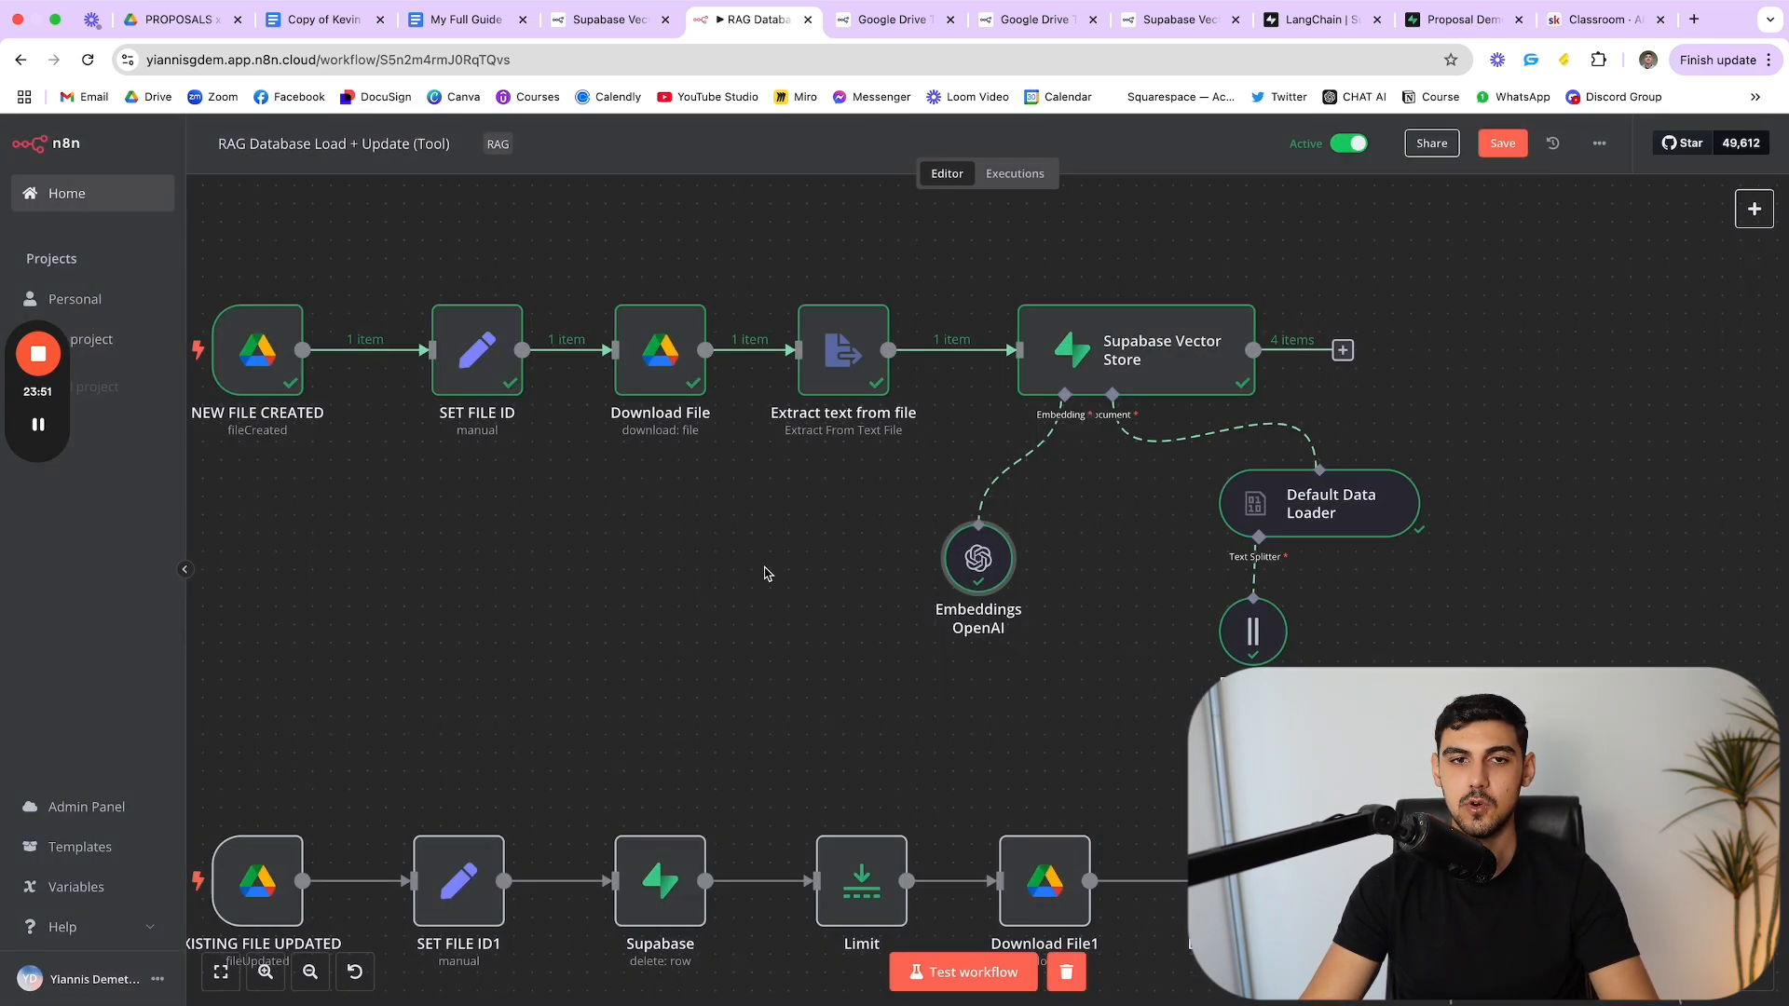
Step: View the EXISTING FILE UPDATED branch and compare its node sequence with the new-file branch
scroll(746, 574, "down", 1)
scroll(746, 574, "down", 5)
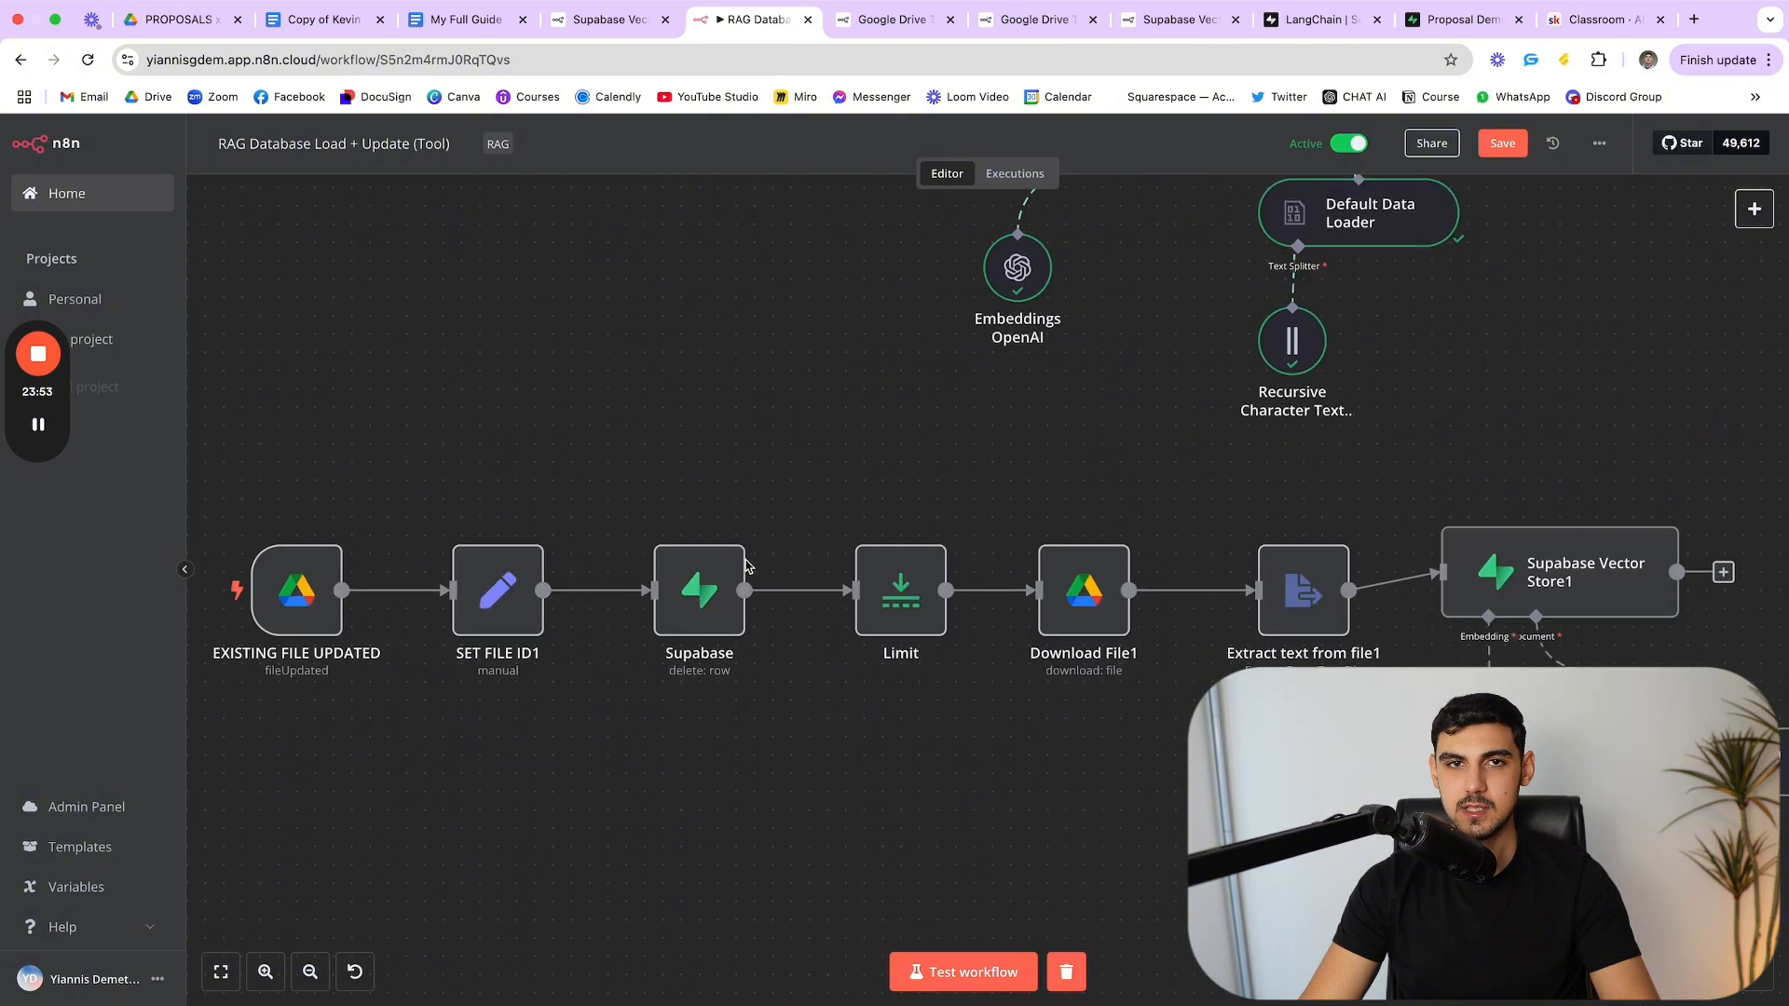
scroll(742, 559, "up", 5)
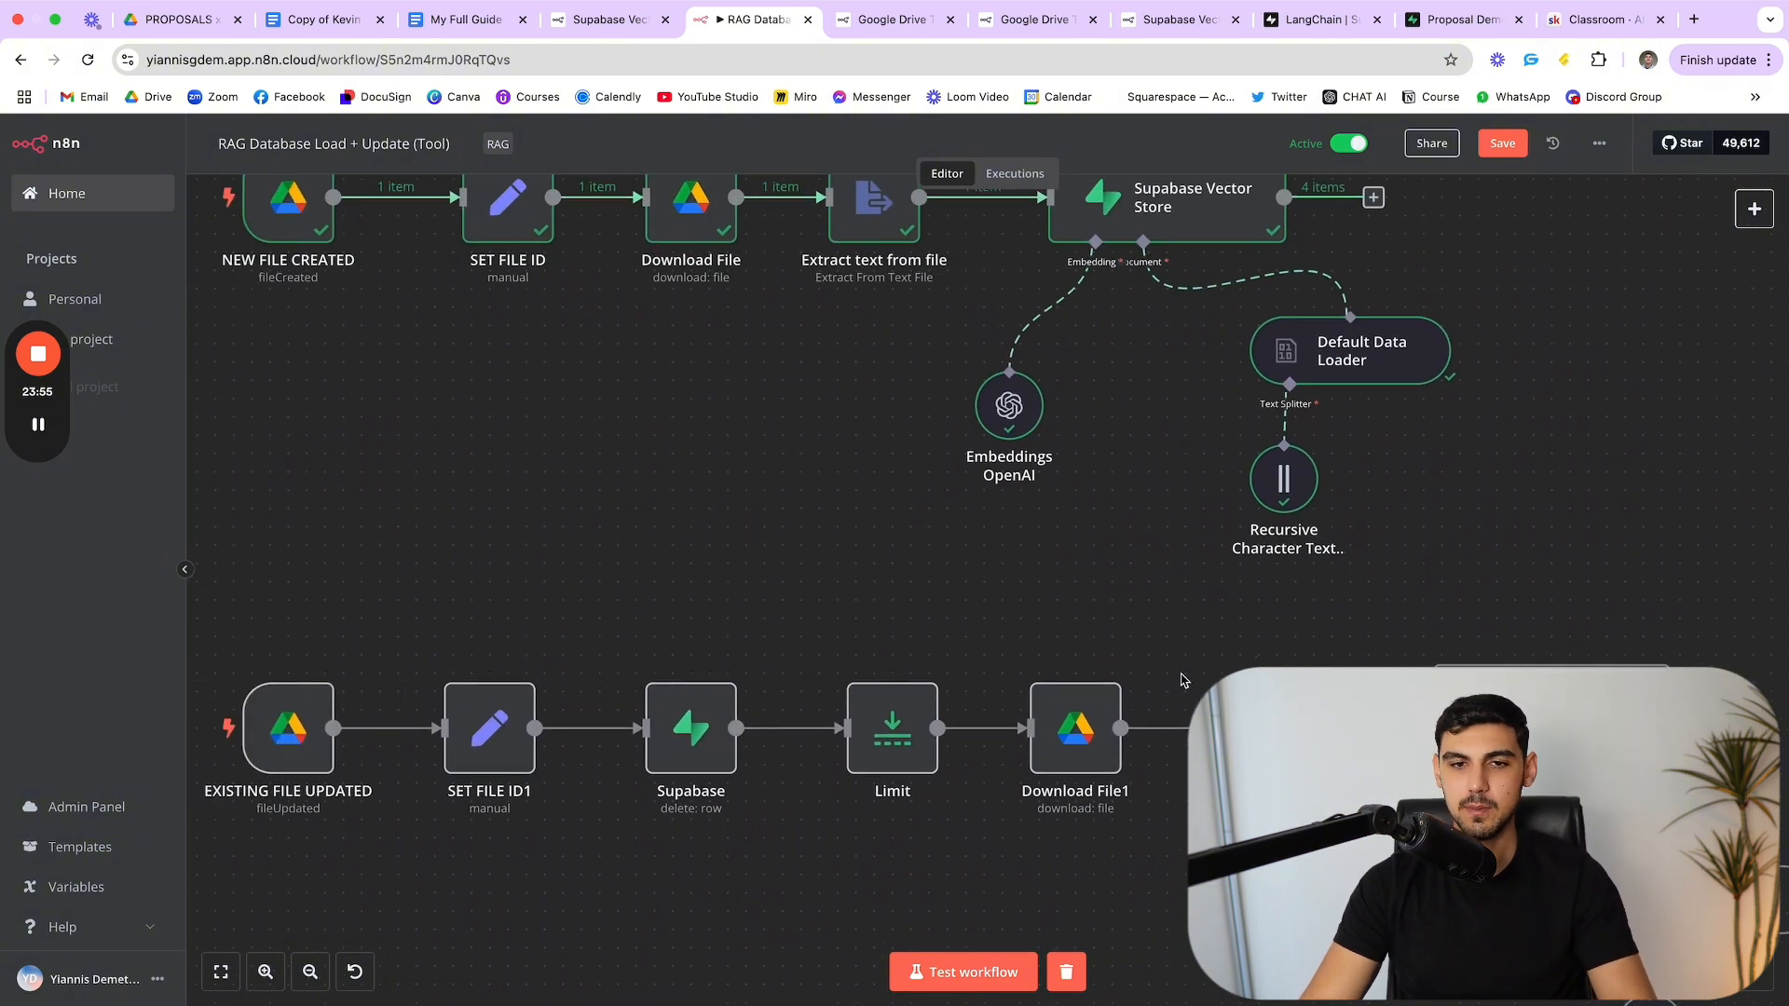
scroll(772, 639, "down", 5)
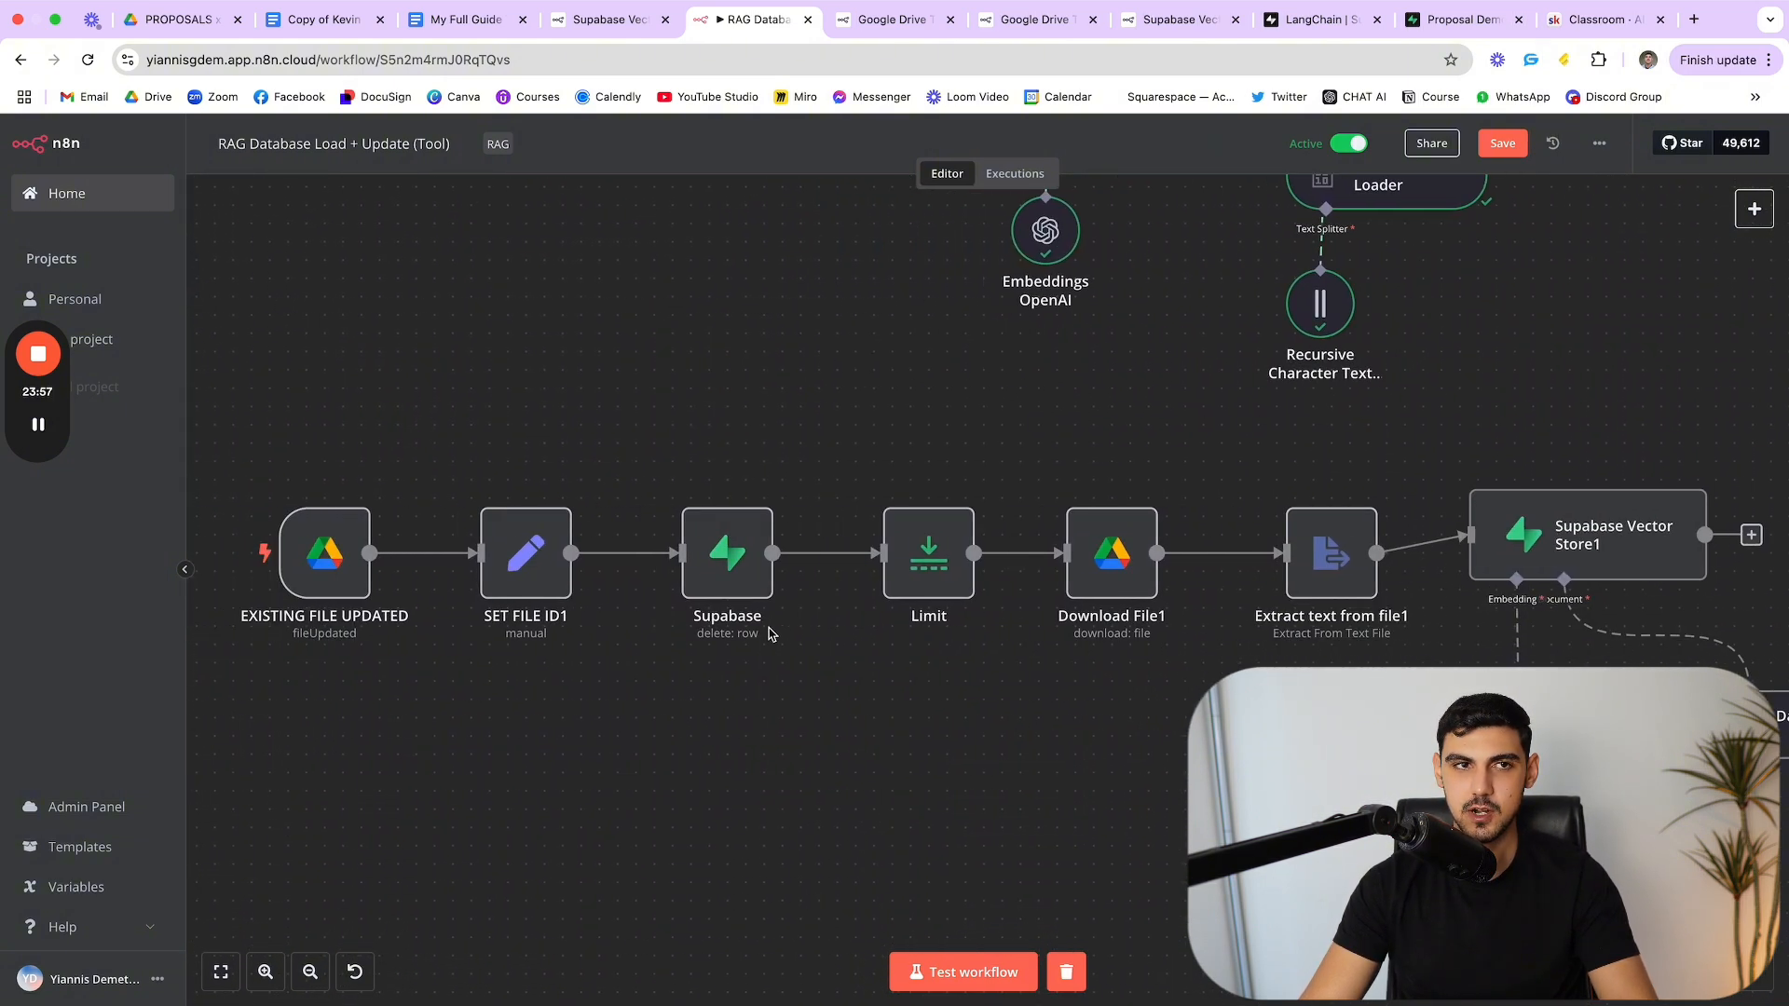
Step: Switch to the proposal copy in Google Docs and locate the One-Time Setup Fee line under Cost Overview
left_click(357, 24)
scroll(712, 618, "down", 2)
scroll(712, 617, "up", 8)
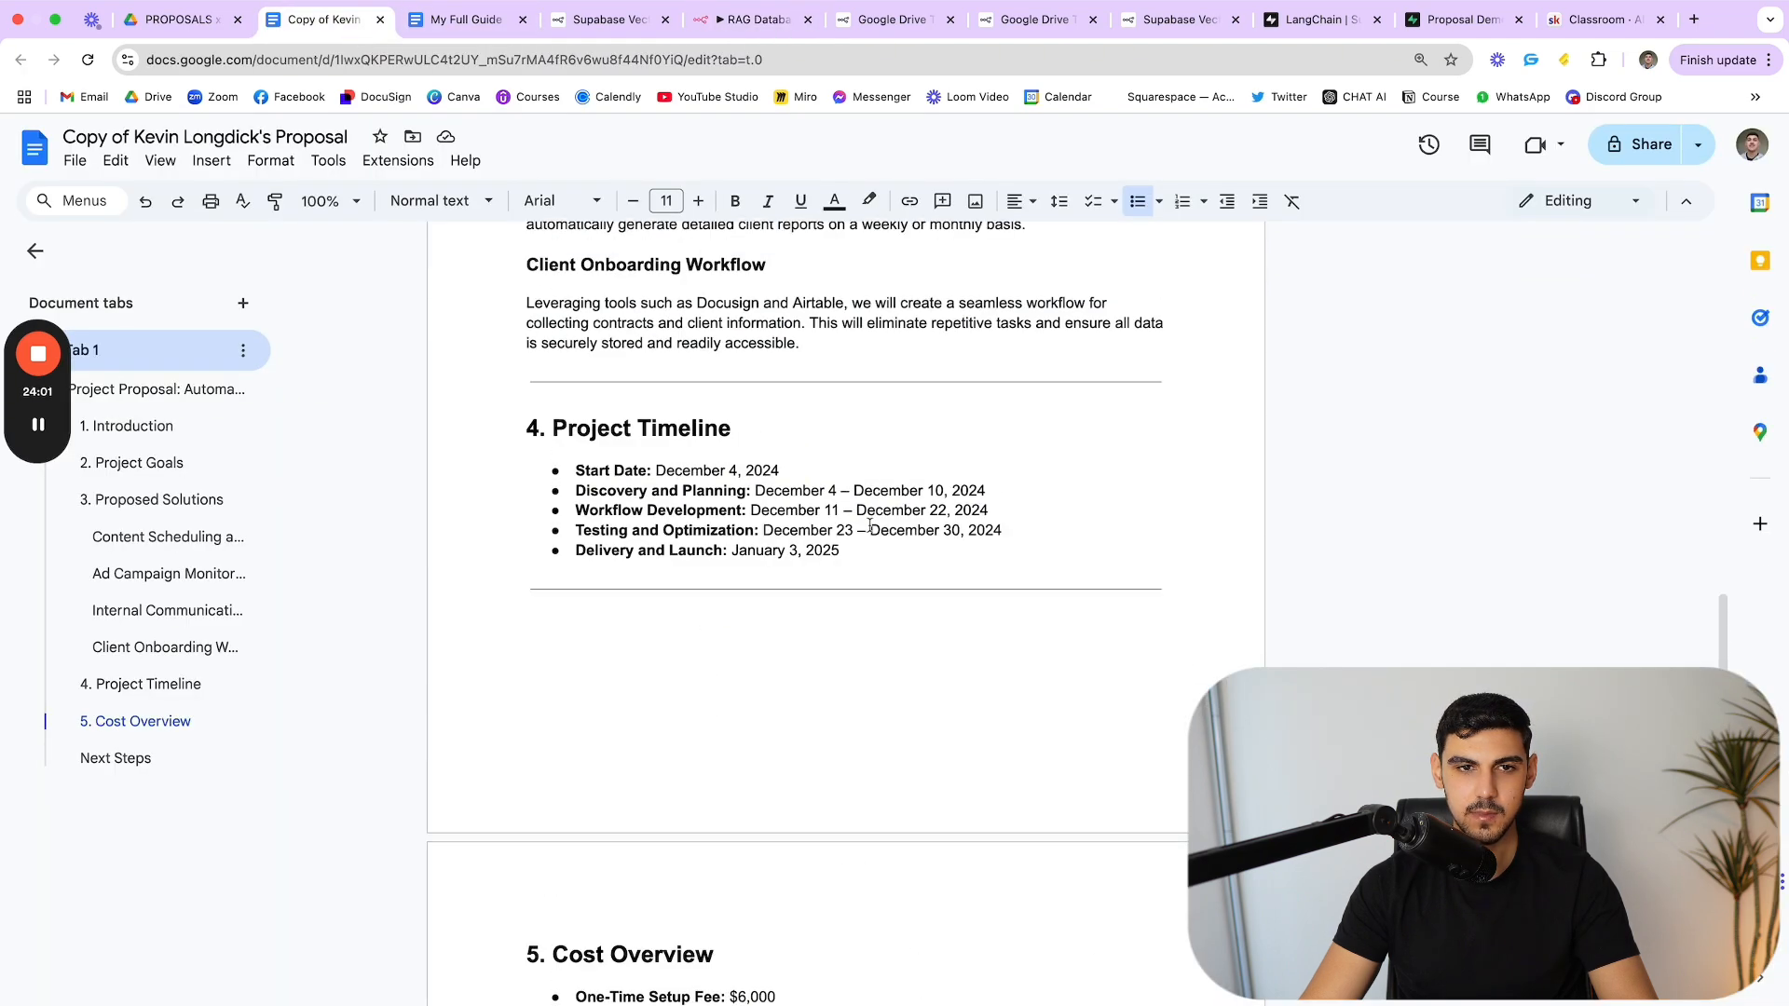
scroll(733, 438, "down", 5)
left_click_drag(780, 584, 733, 585)
left_click(733, 585)
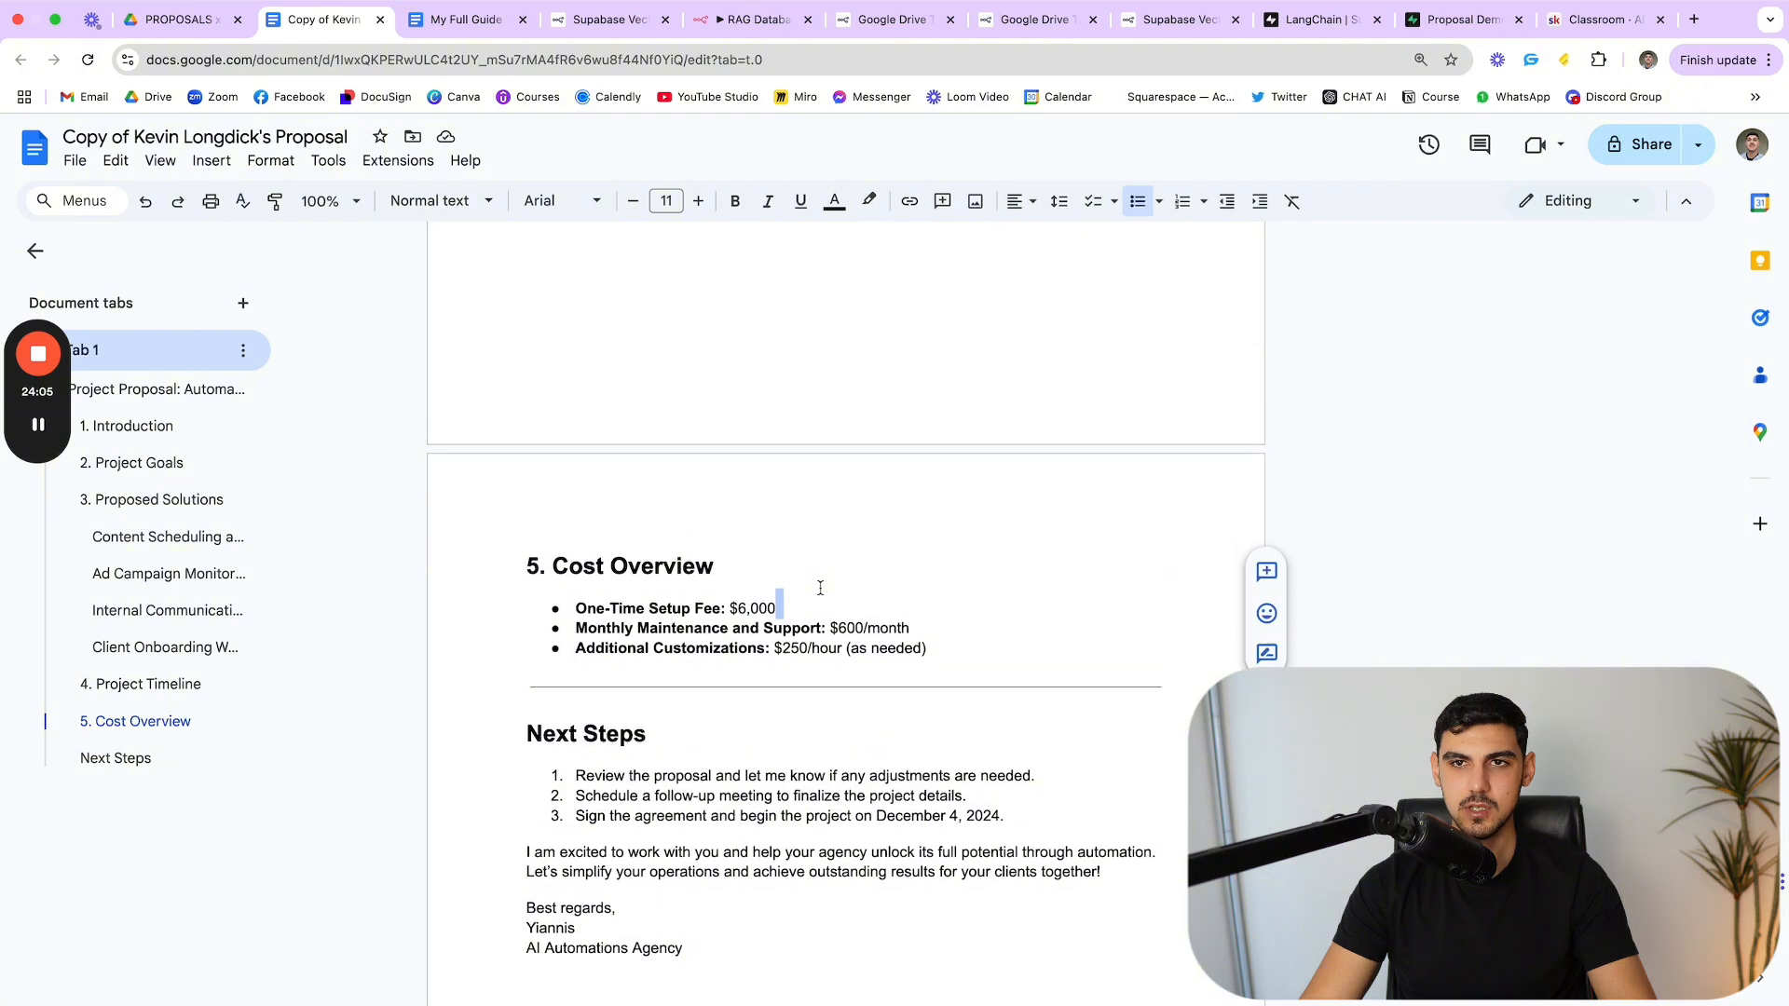
Step: Switch back to n8n and save the RAG Database Load + Update (Tool) workflow
scroll(820, 585, "up", 5)
left_click(735, 26)
scroll(1563, 569, "up", 4)
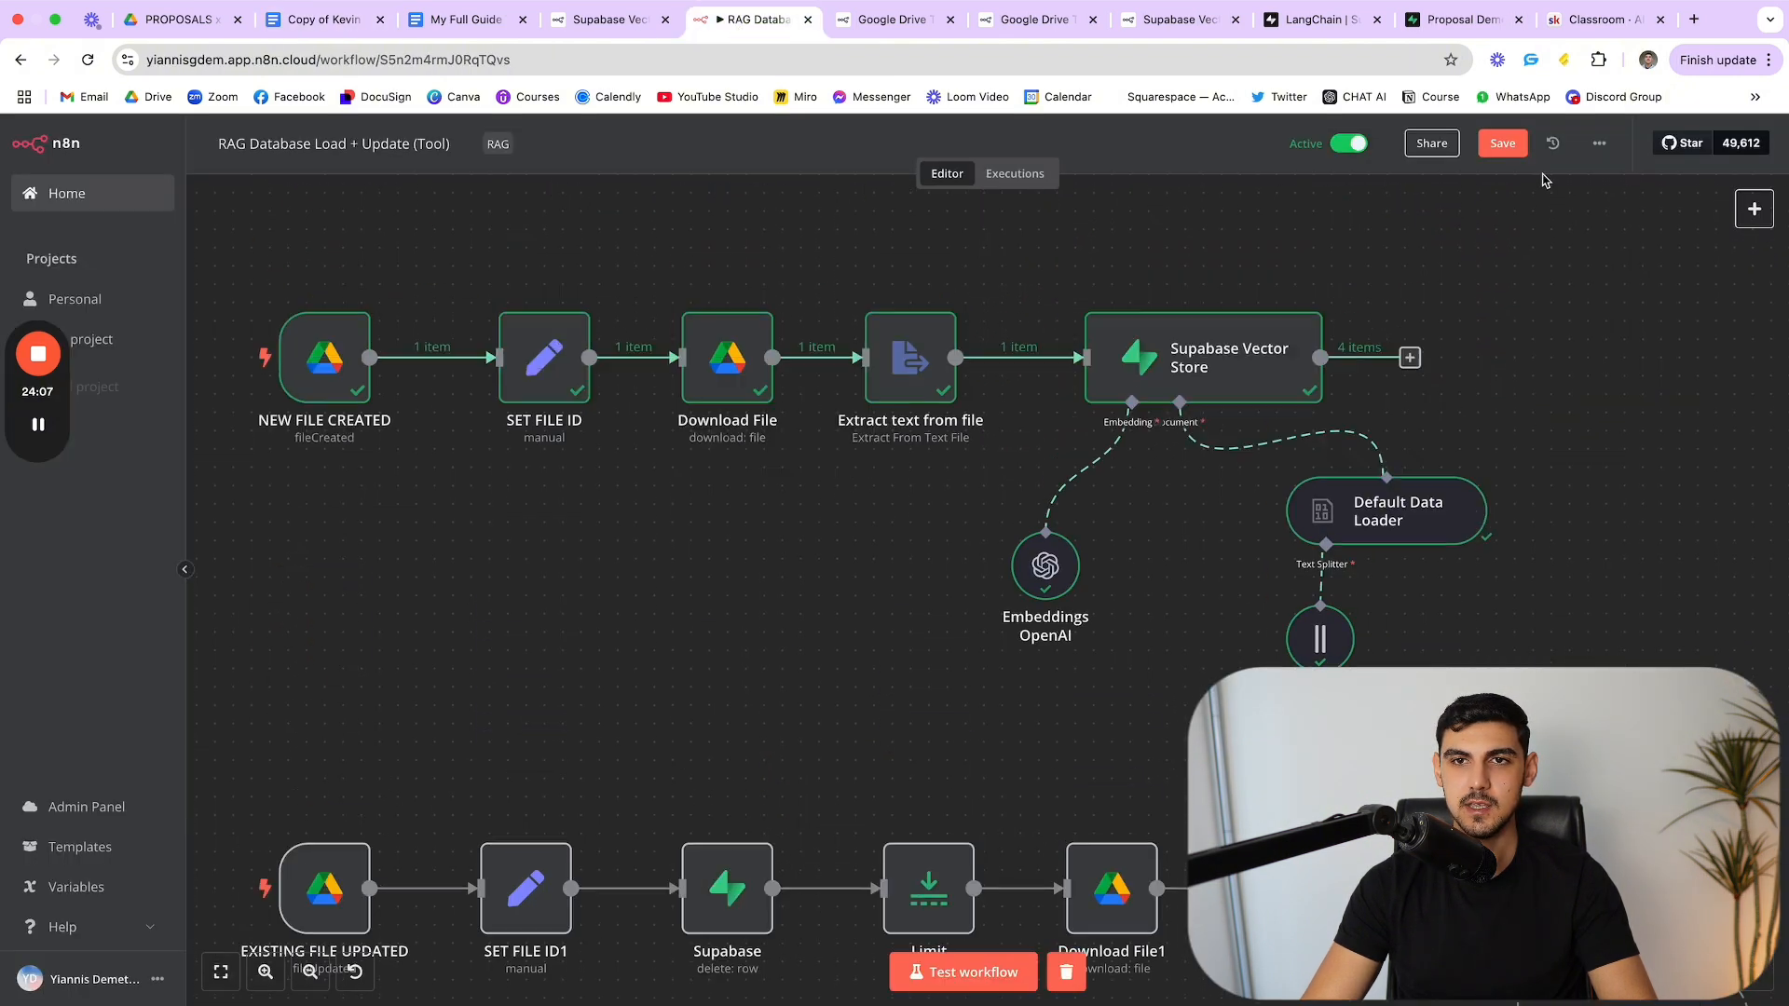
scroll(1562, 568, "down", 2)
scroll(1562, 568, "down", 2)
scroll(1556, 568, "right", 2)
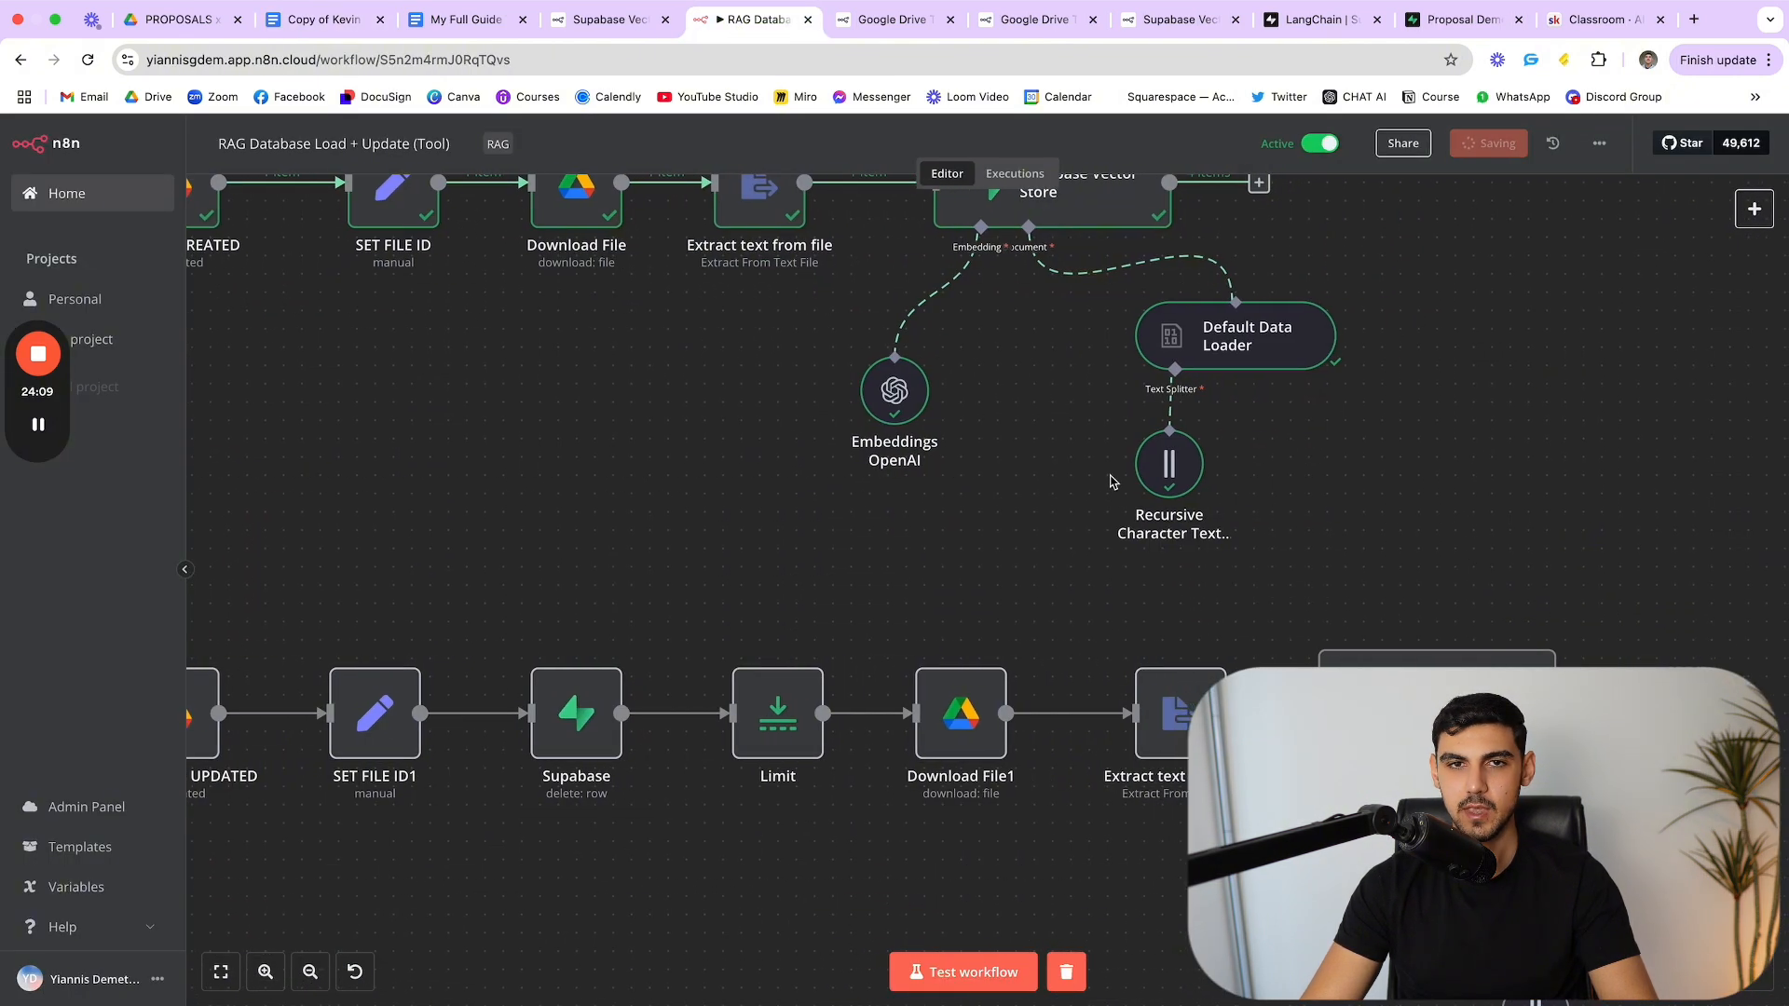
Step: Open the RAG Agent Set Up (AGENT) workflow, ask its chat for the client's proposal pricing structure, and highlight the setup fee in the reply
left_click(66, 193)
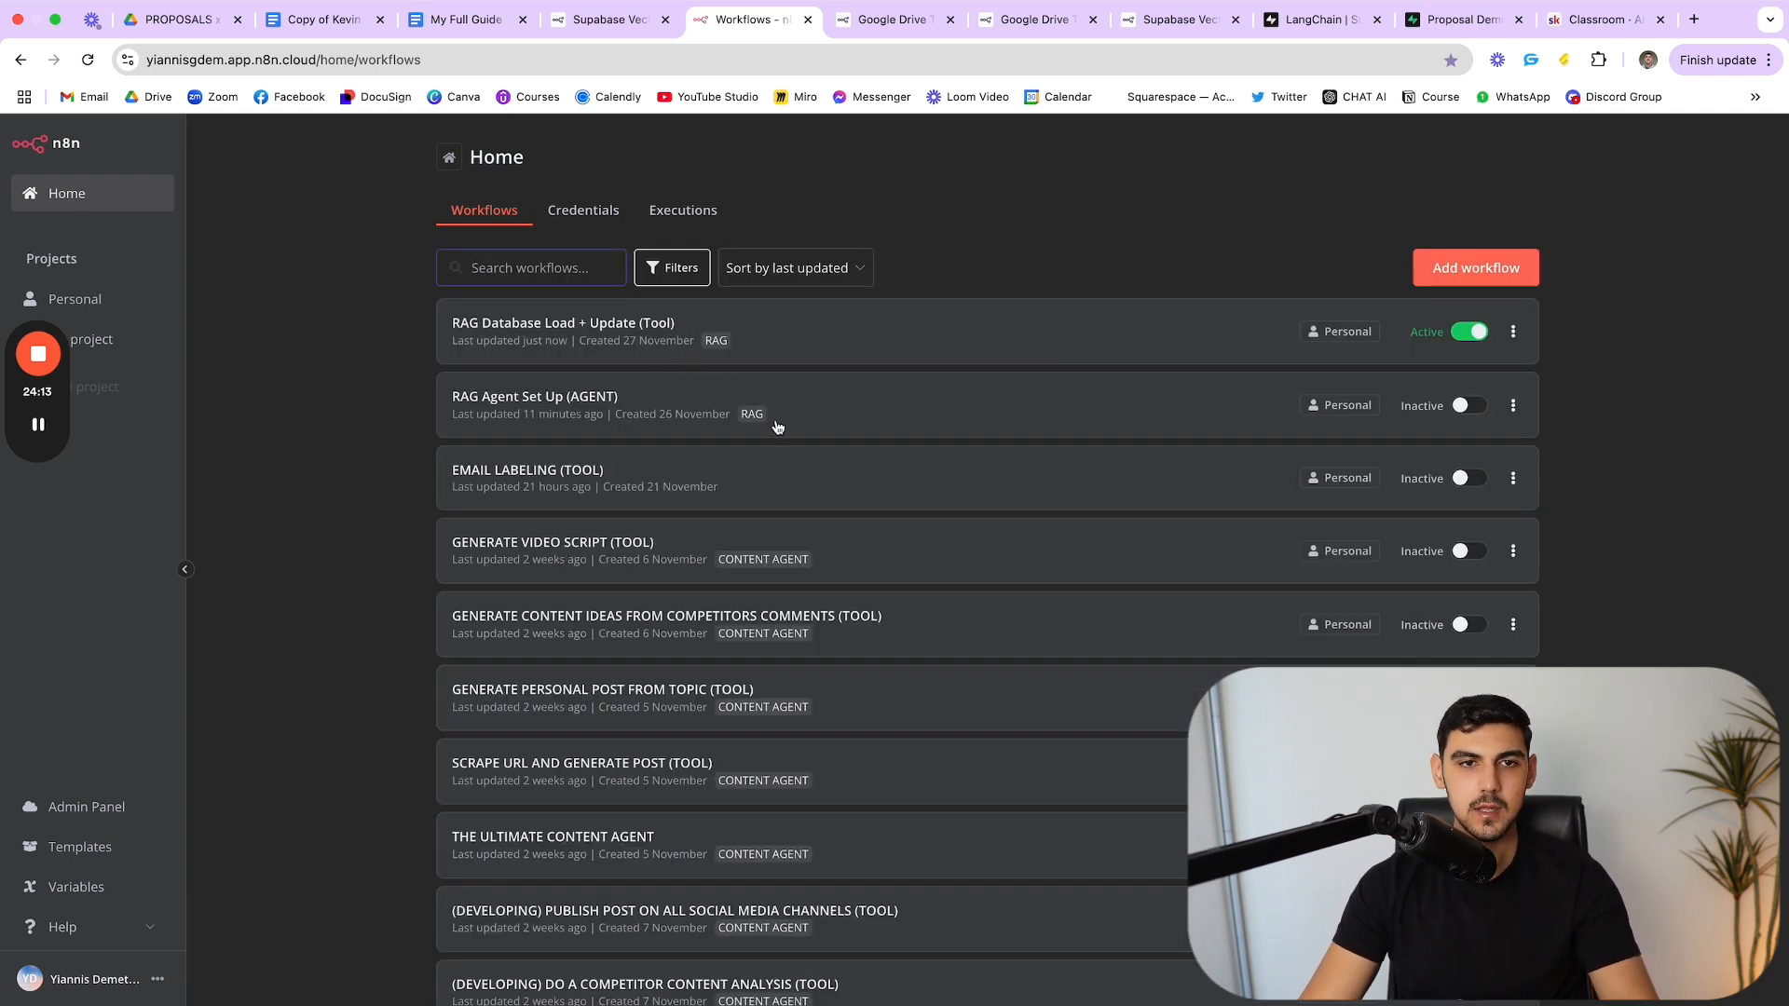
left_click(619, 421)
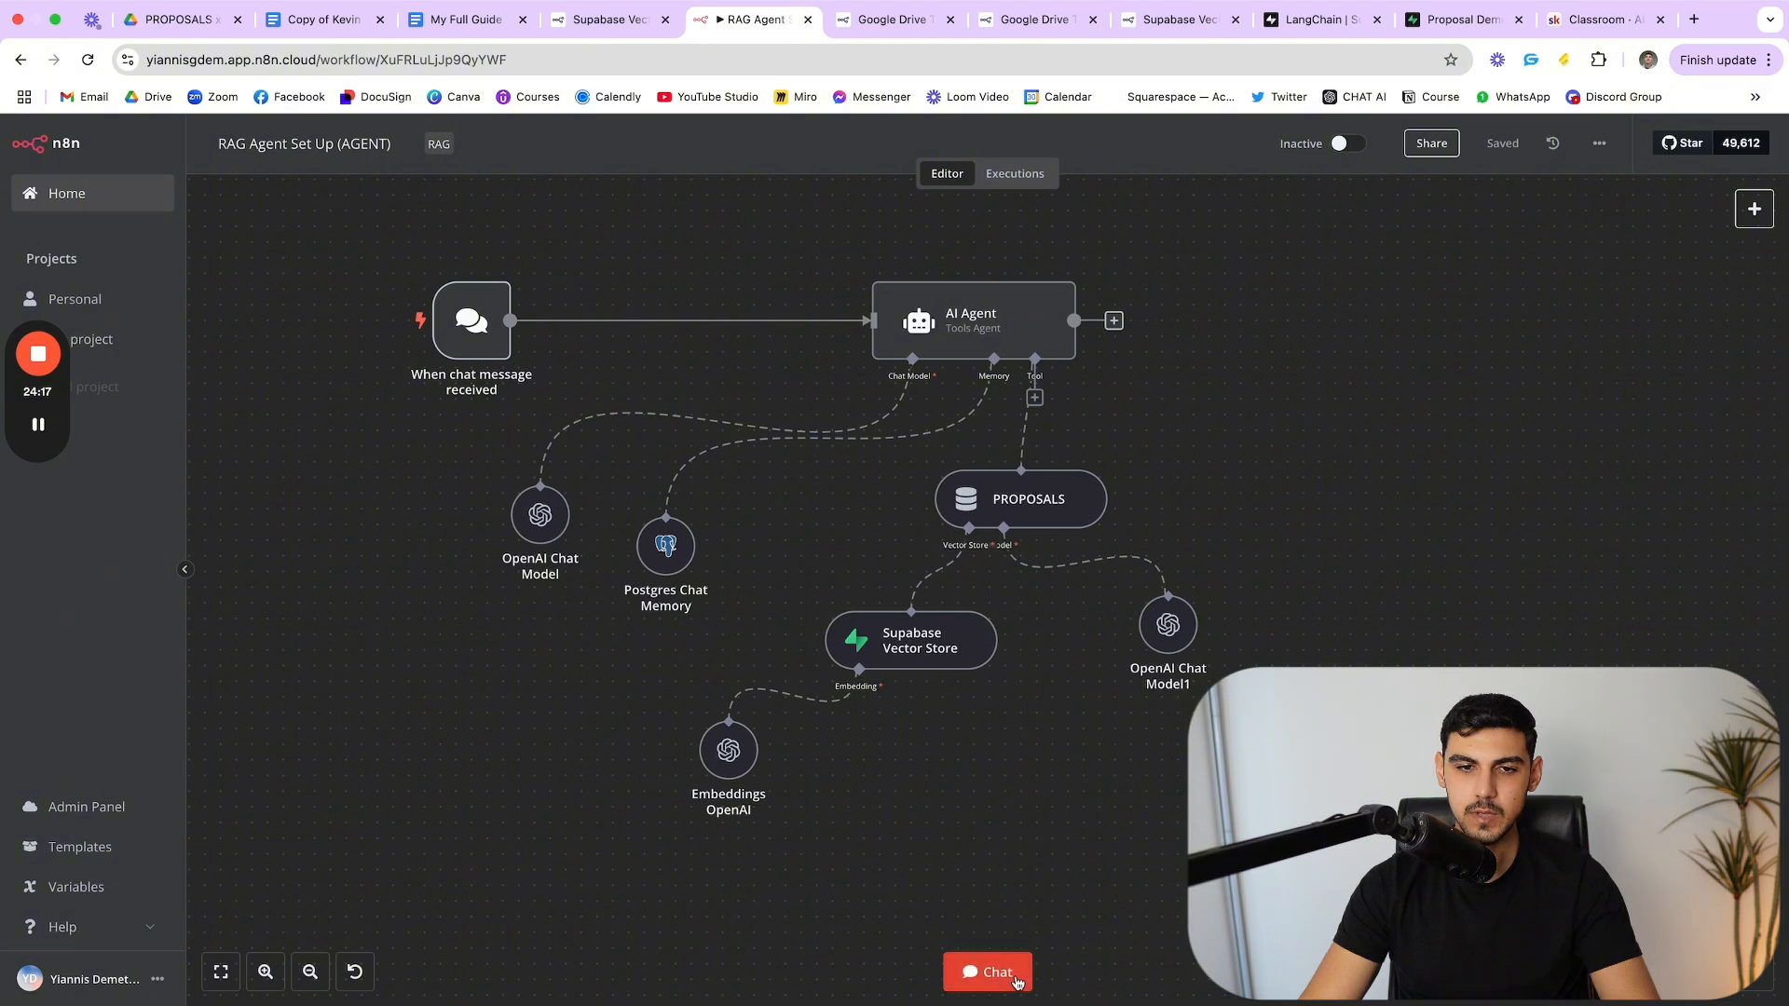
left_click(1015, 978)
type("W")
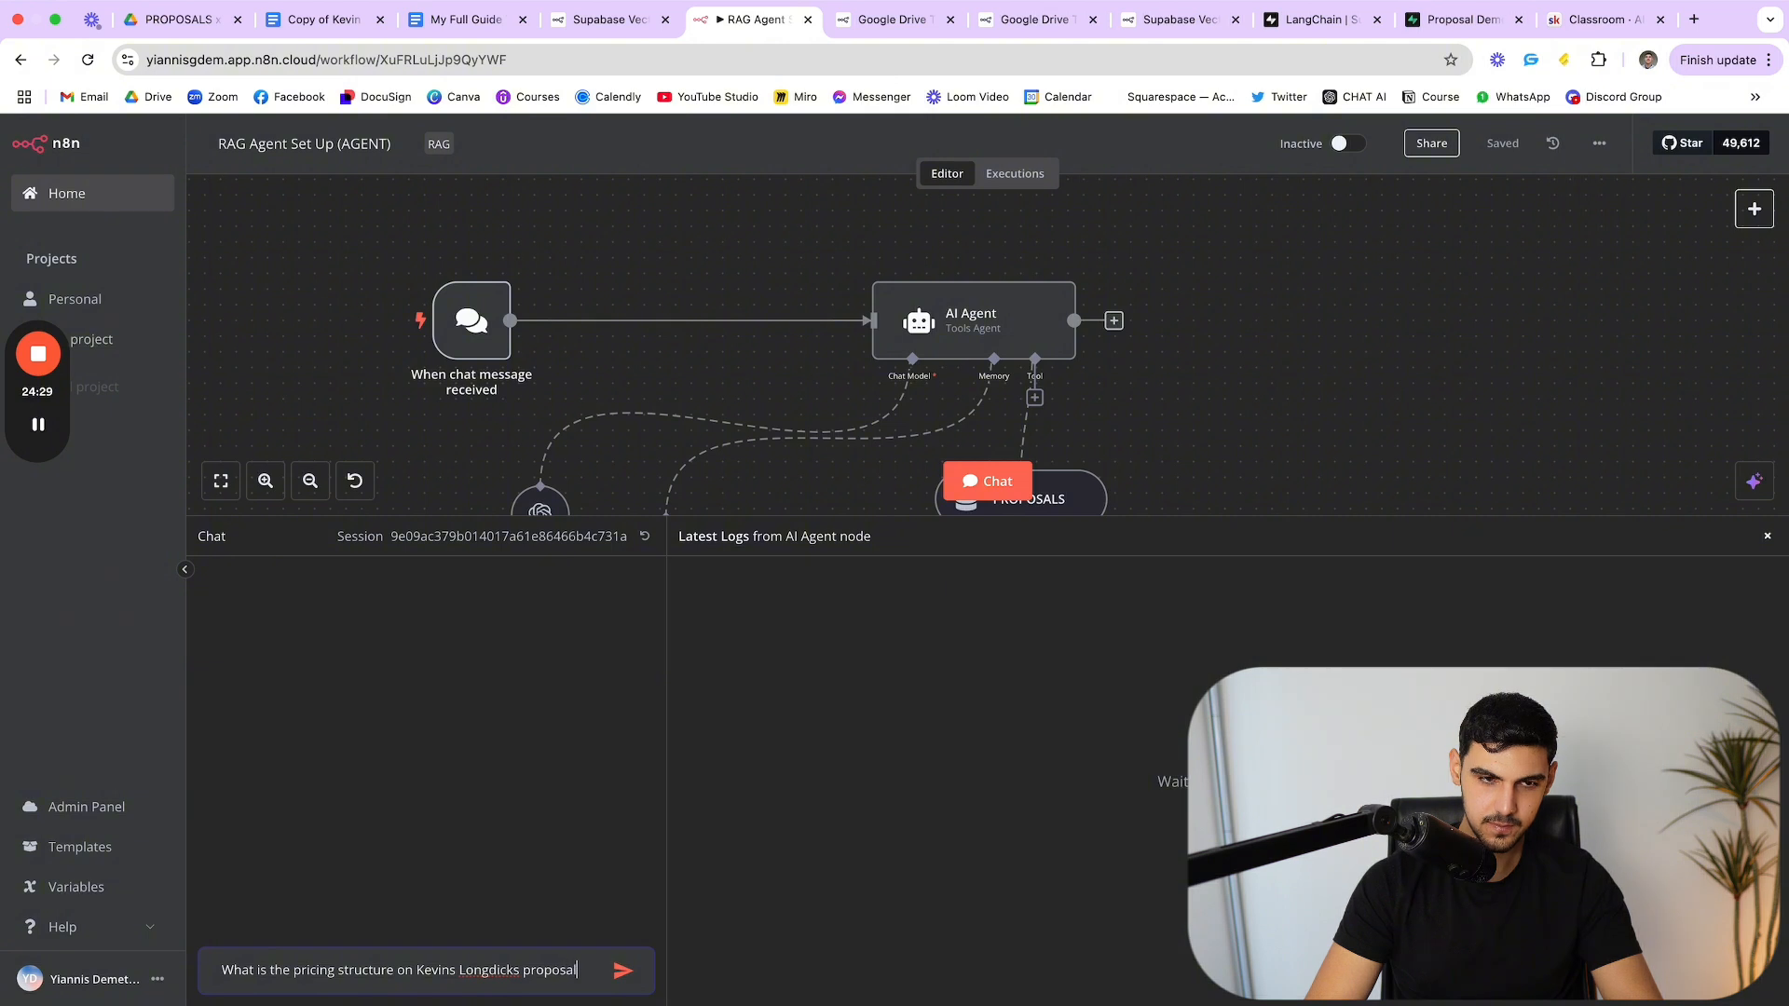
key("Return")
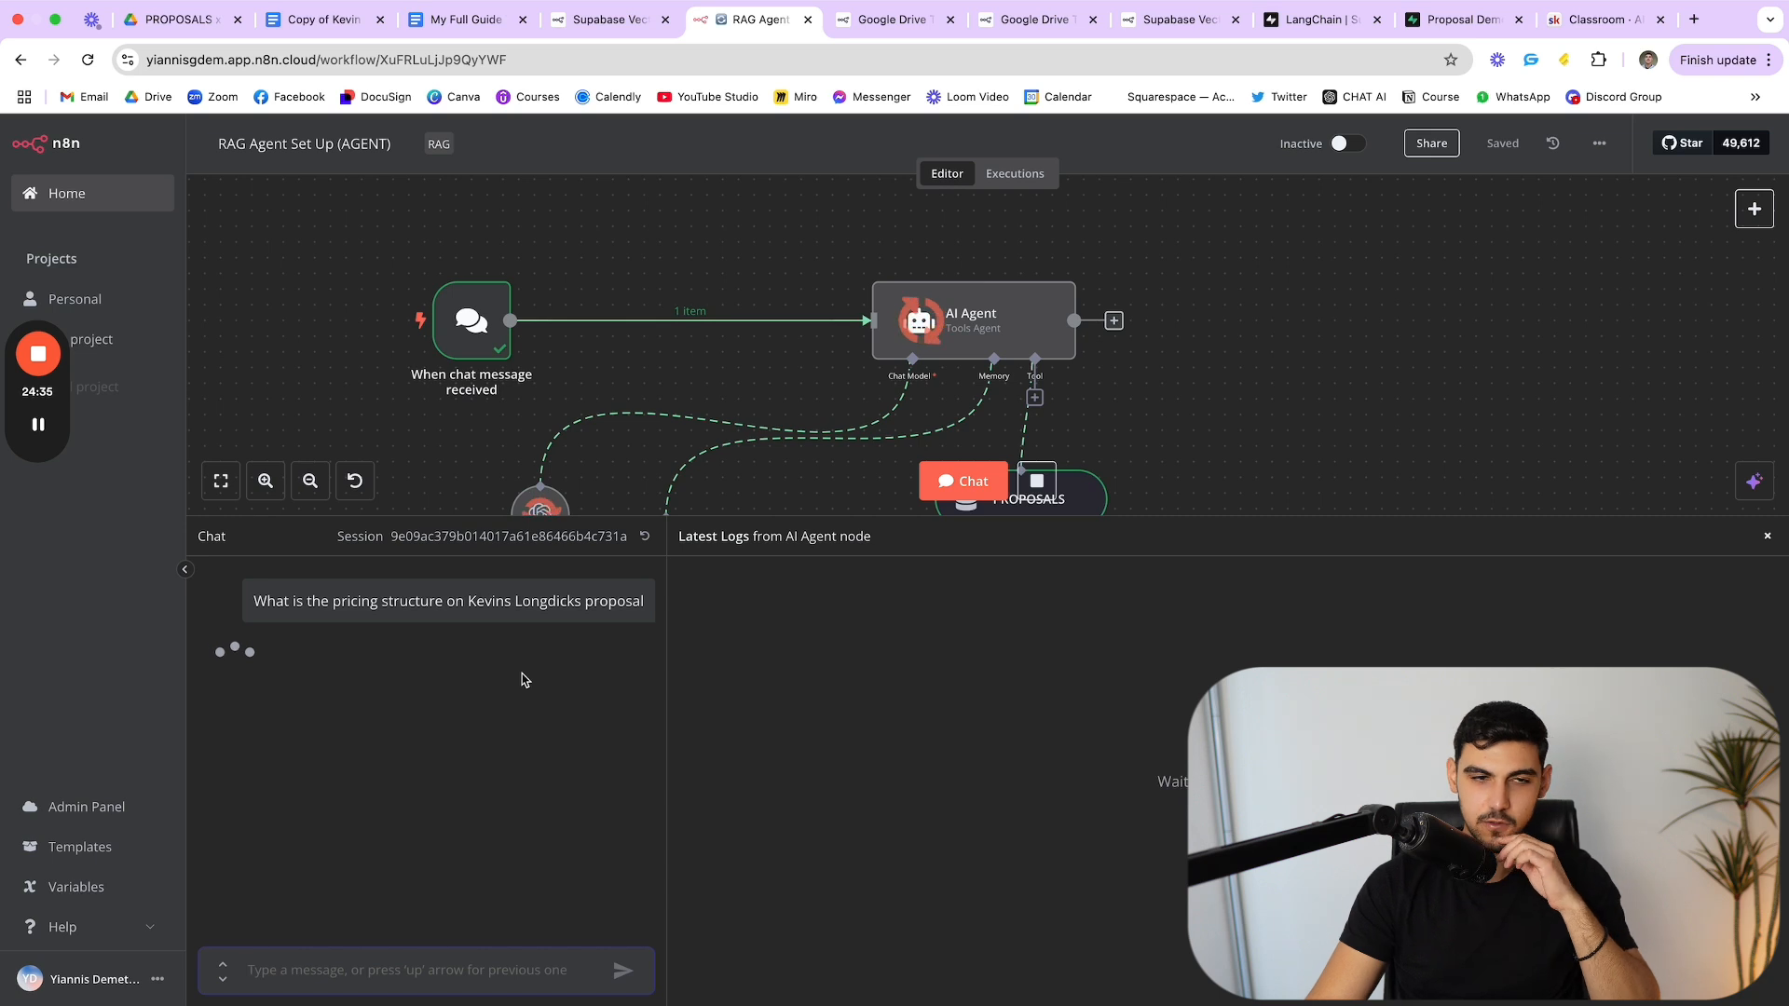
left_click_drag(420, 723, 362, 719)
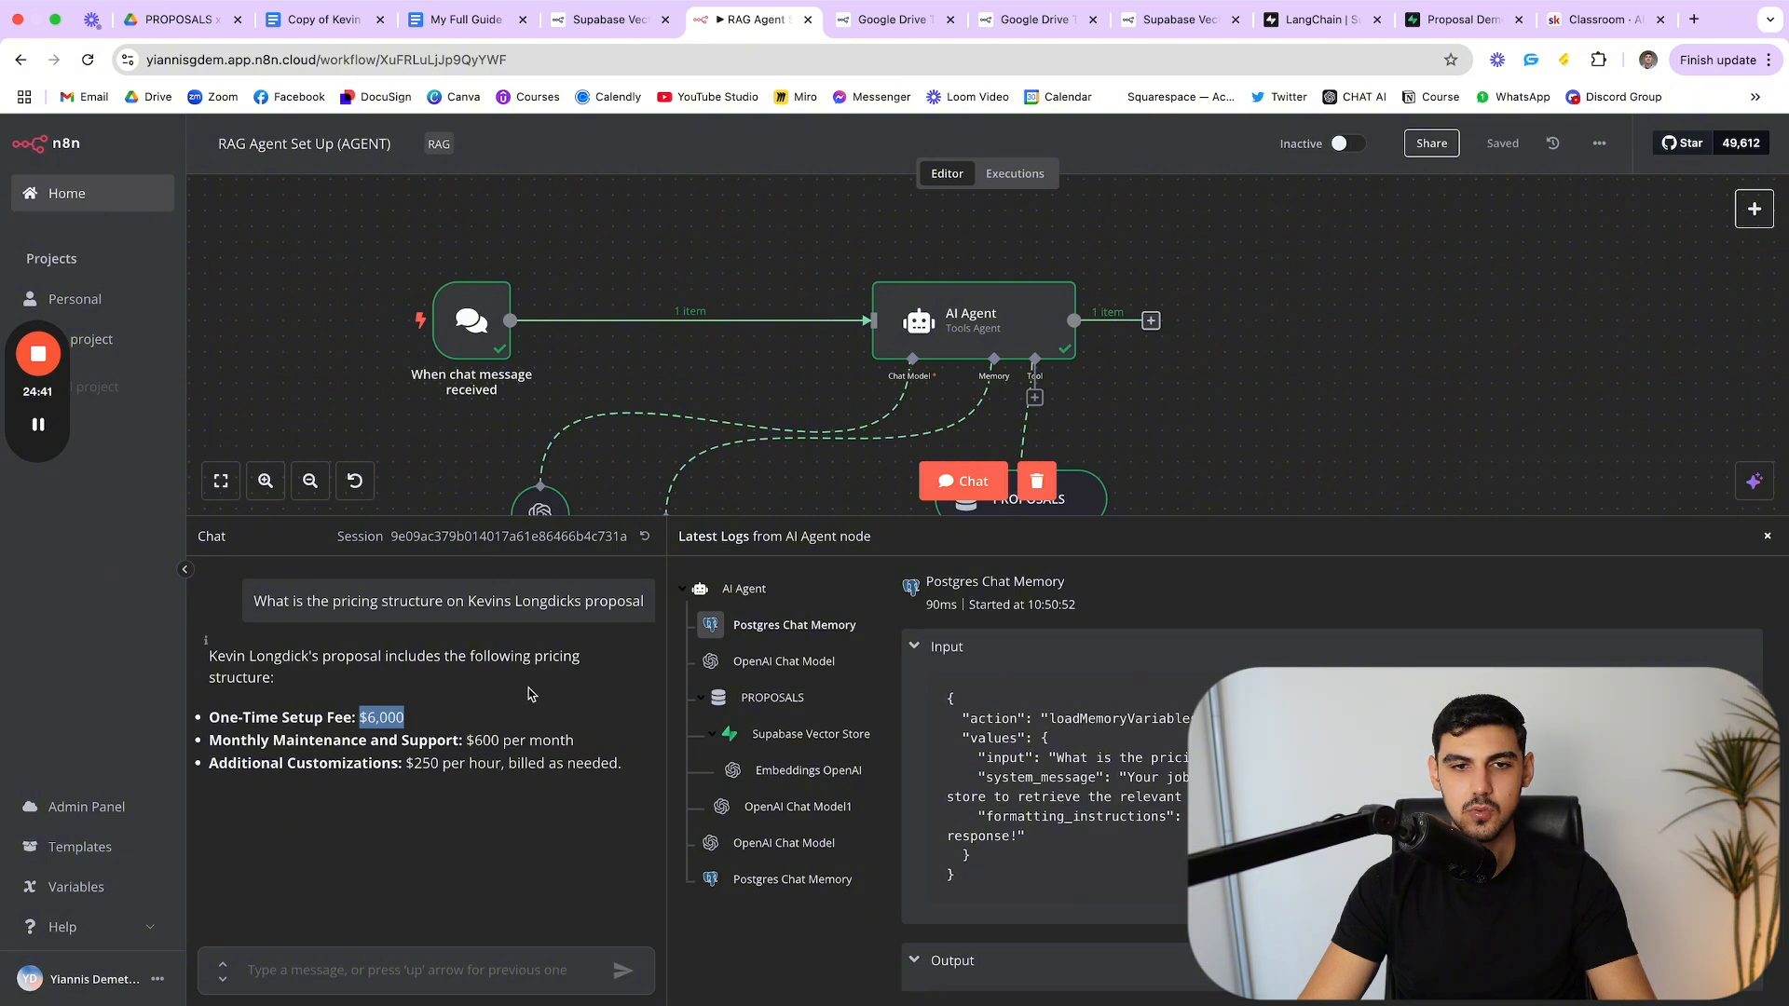
Step: Reopen the RAG Database Load + Update (Tool) workflow and view the EXISTING FILE UPDATED branch
left_click(136, 202)
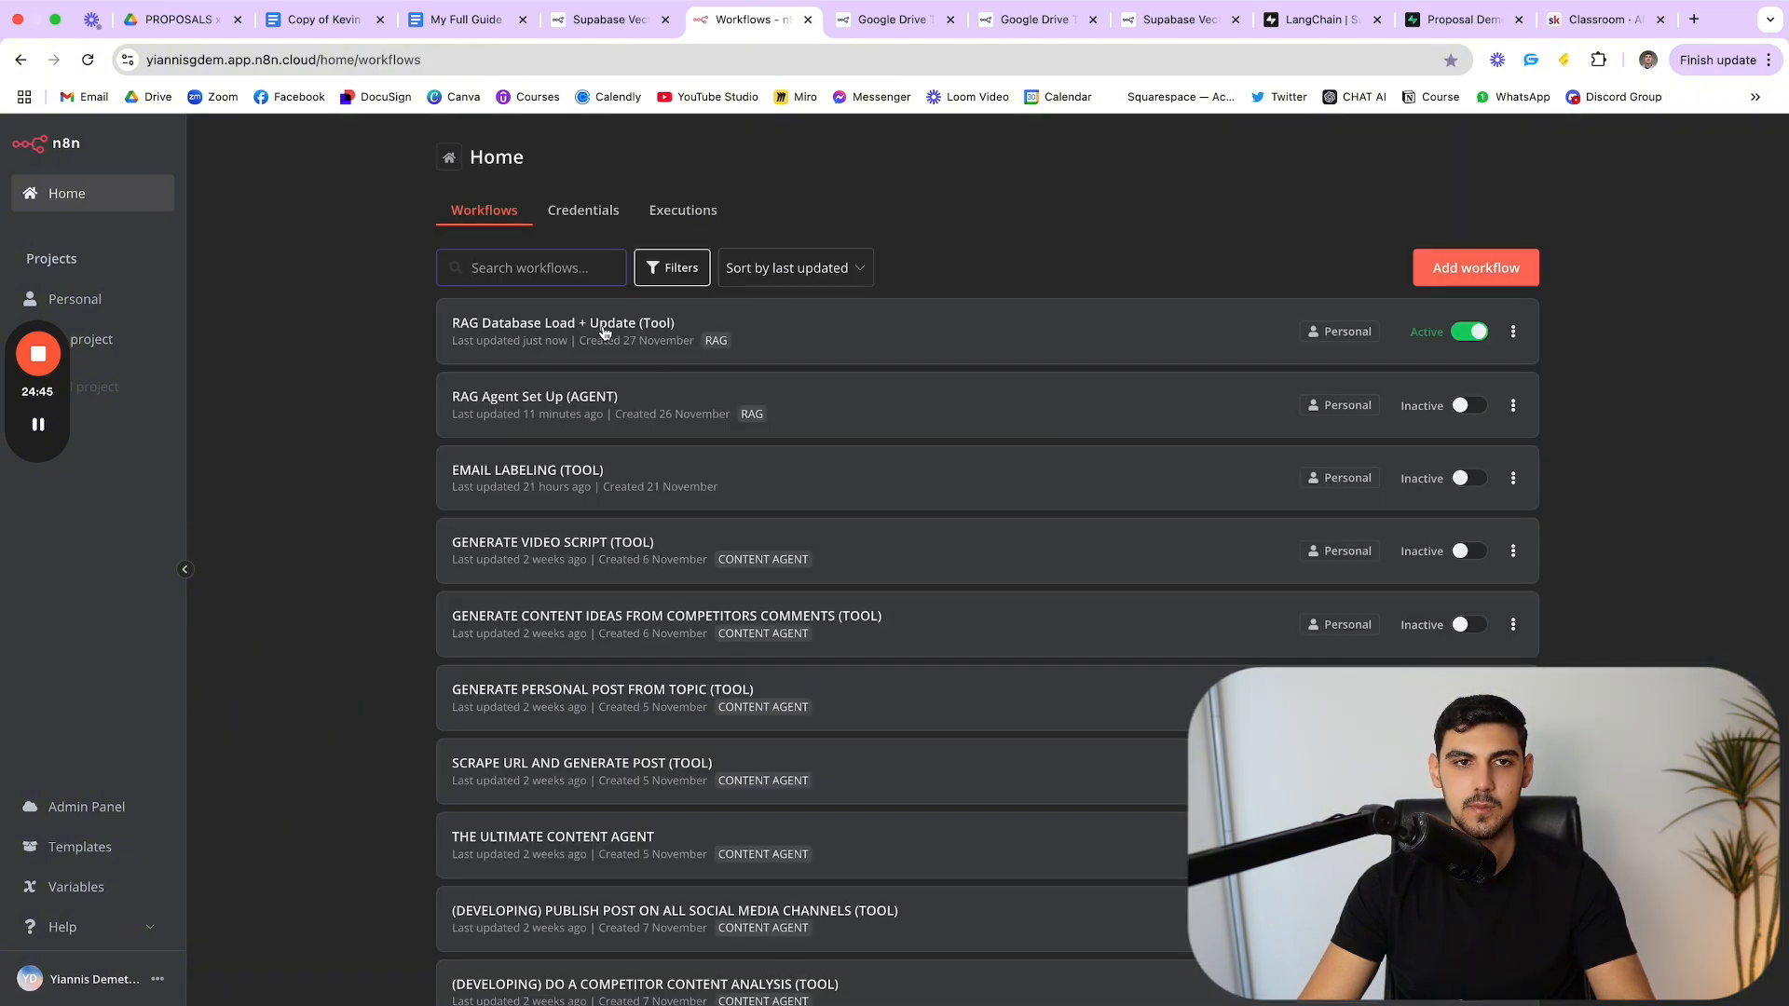
left_click(604, 334)
scroll(587, 473, "right", 3)
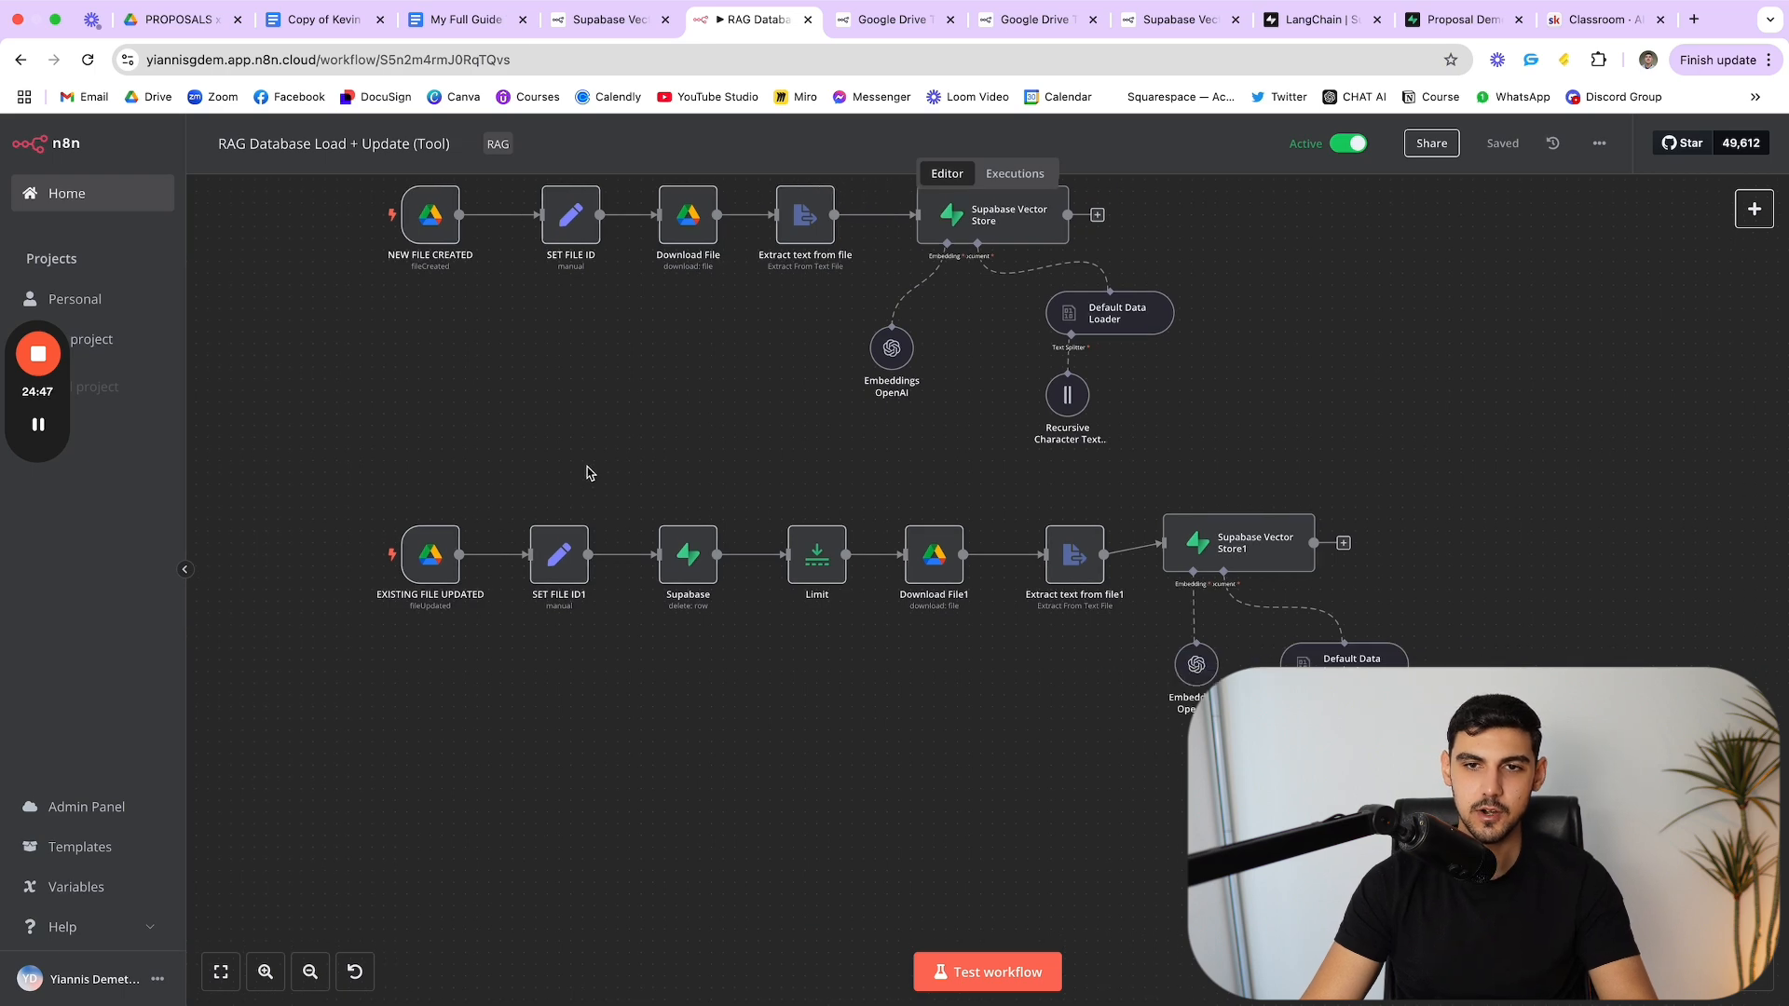
left_click(266, 971)
scroll(466, 728, "left", 2)
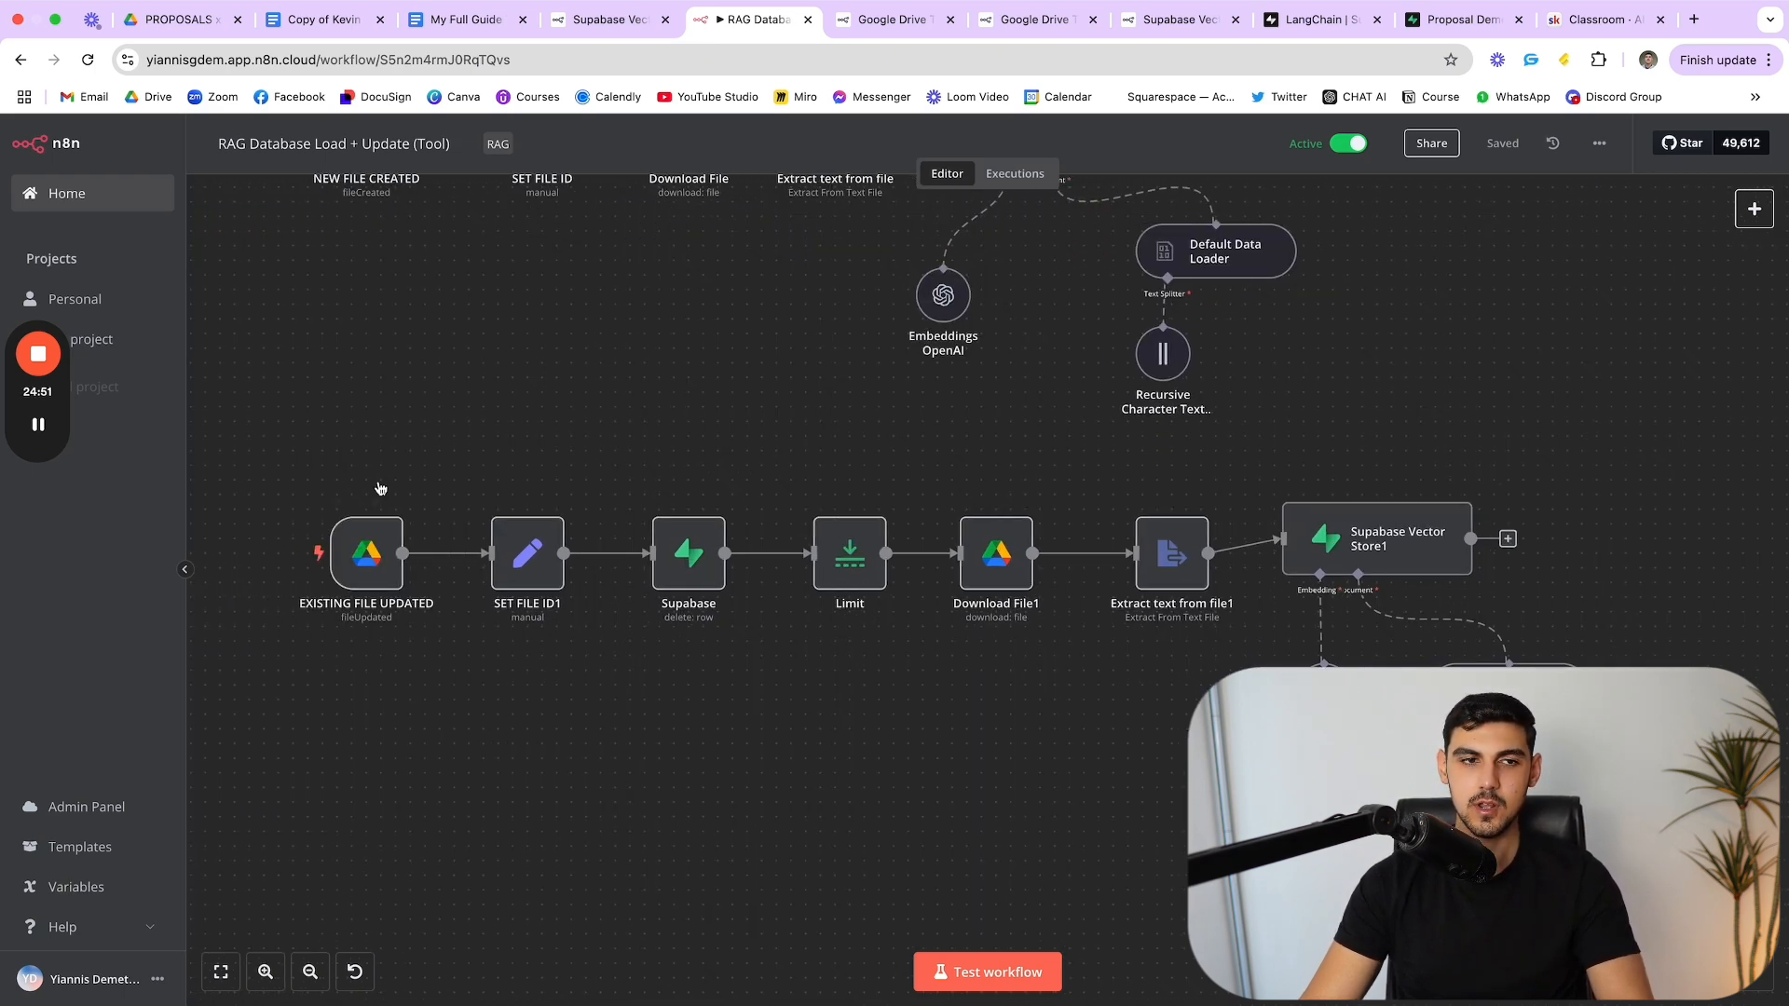
scroll(381, 467, "up", 2)
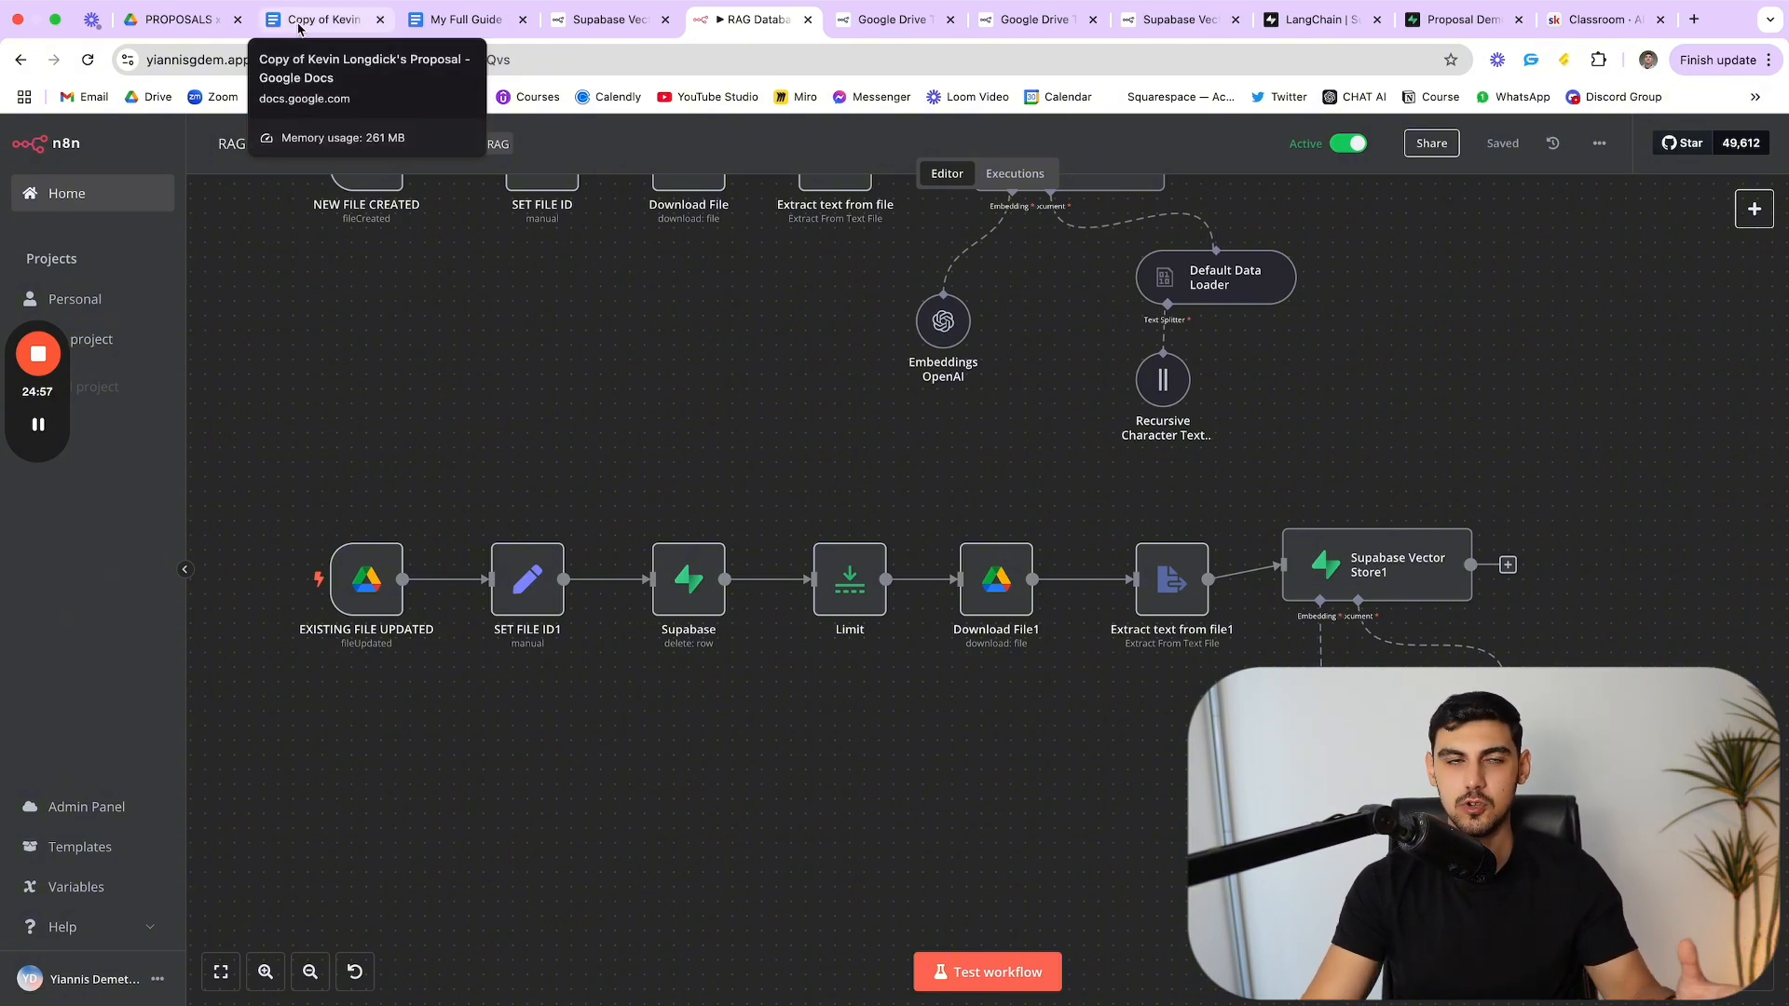
scroll(539, 450, "right", 2)
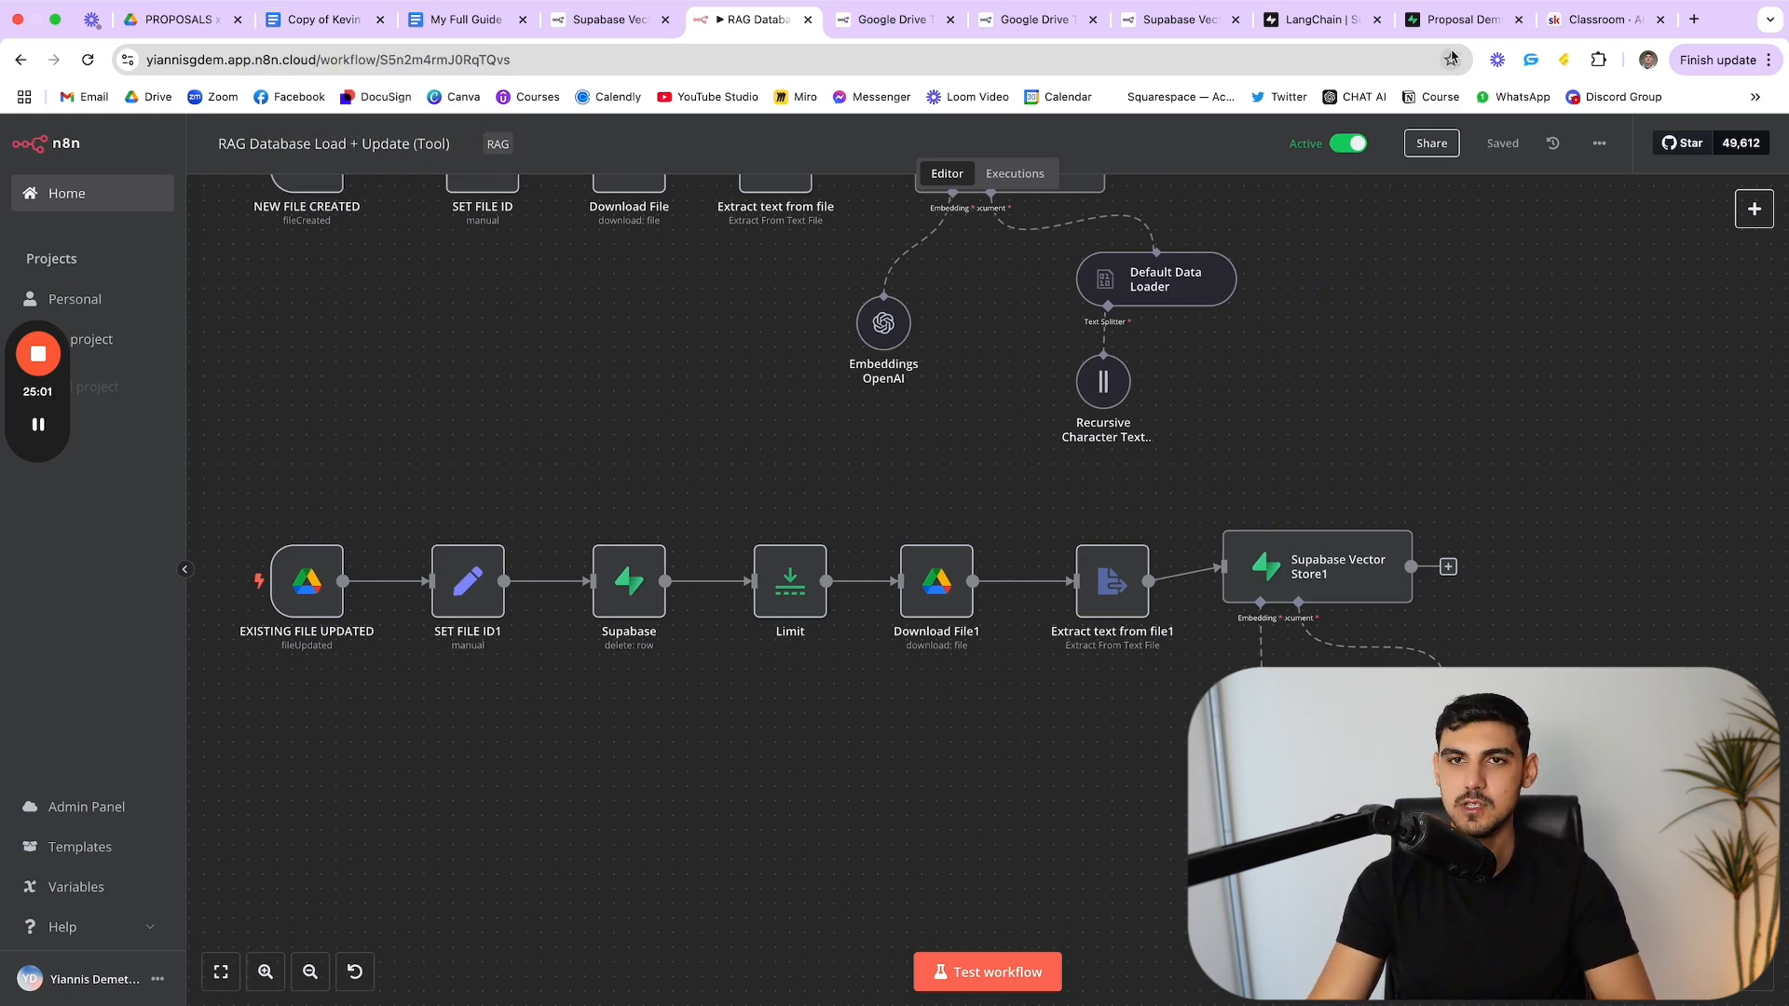
Step: Switch to Supabase, inspect the file_id in the first row's metadata in the documents table, and close the cell without changes
left_click(1461, 19)
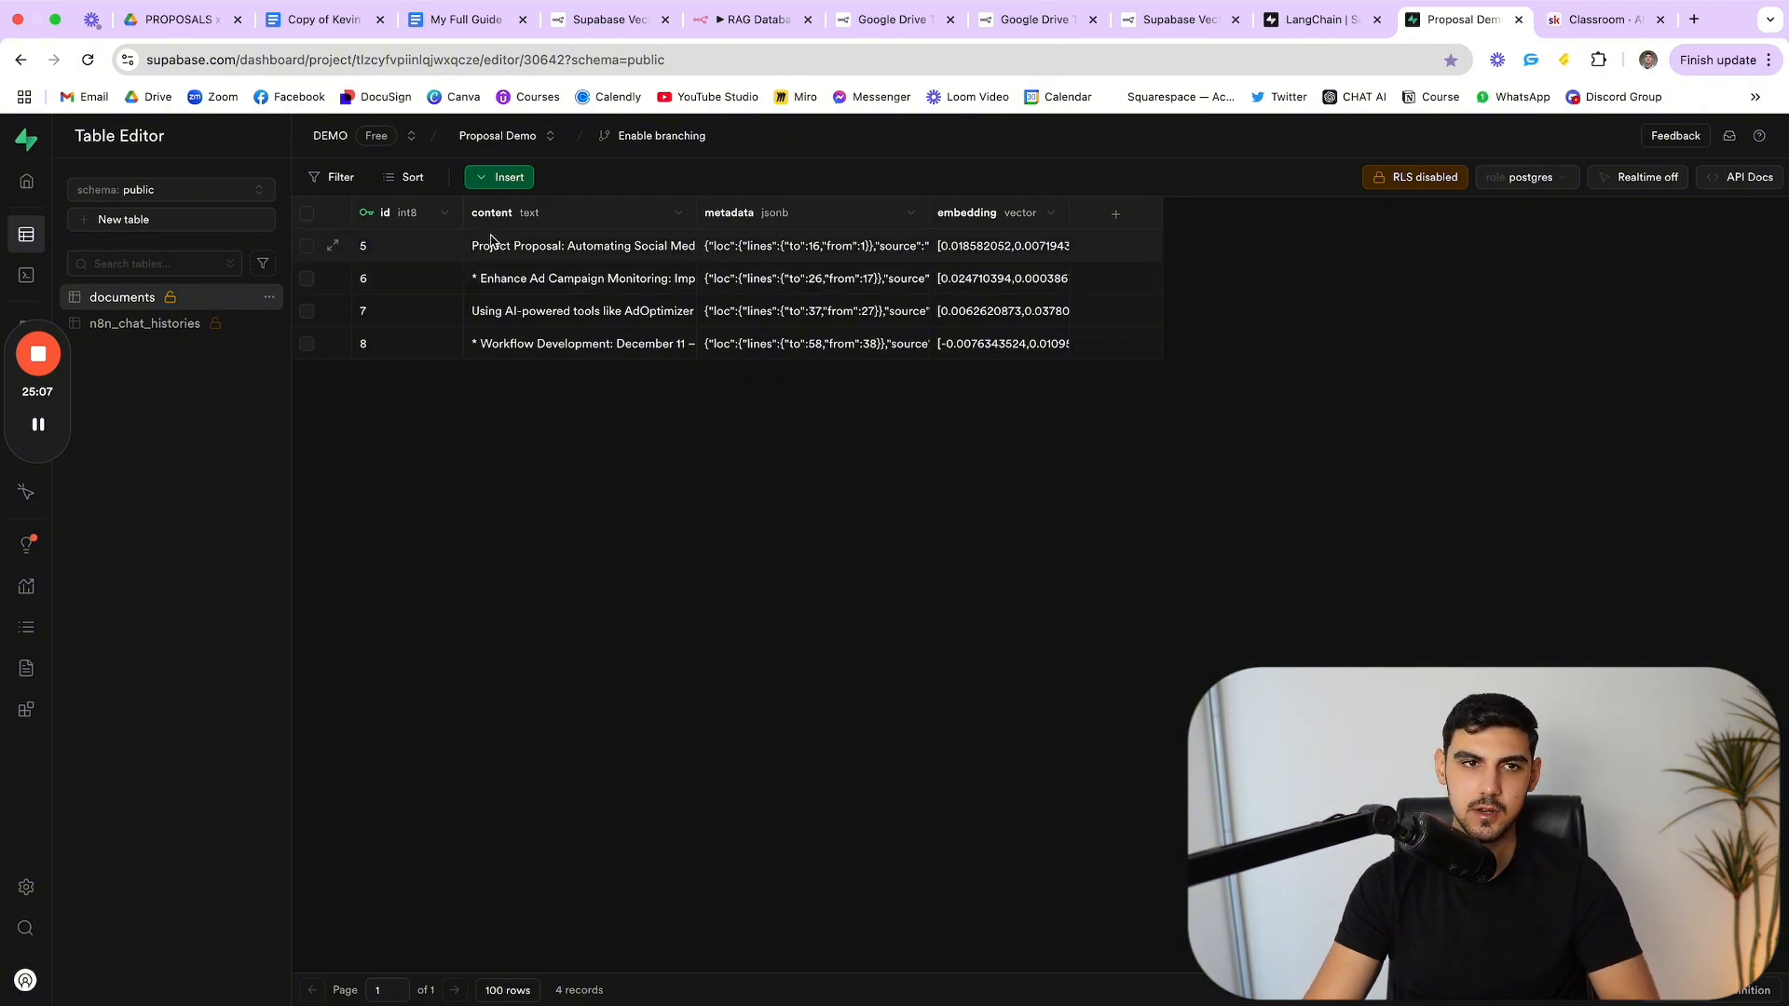
left_click(606, 250)
left_click(818, 249)
double_click(818, 249)
scroll(777, 340, "down", 4)
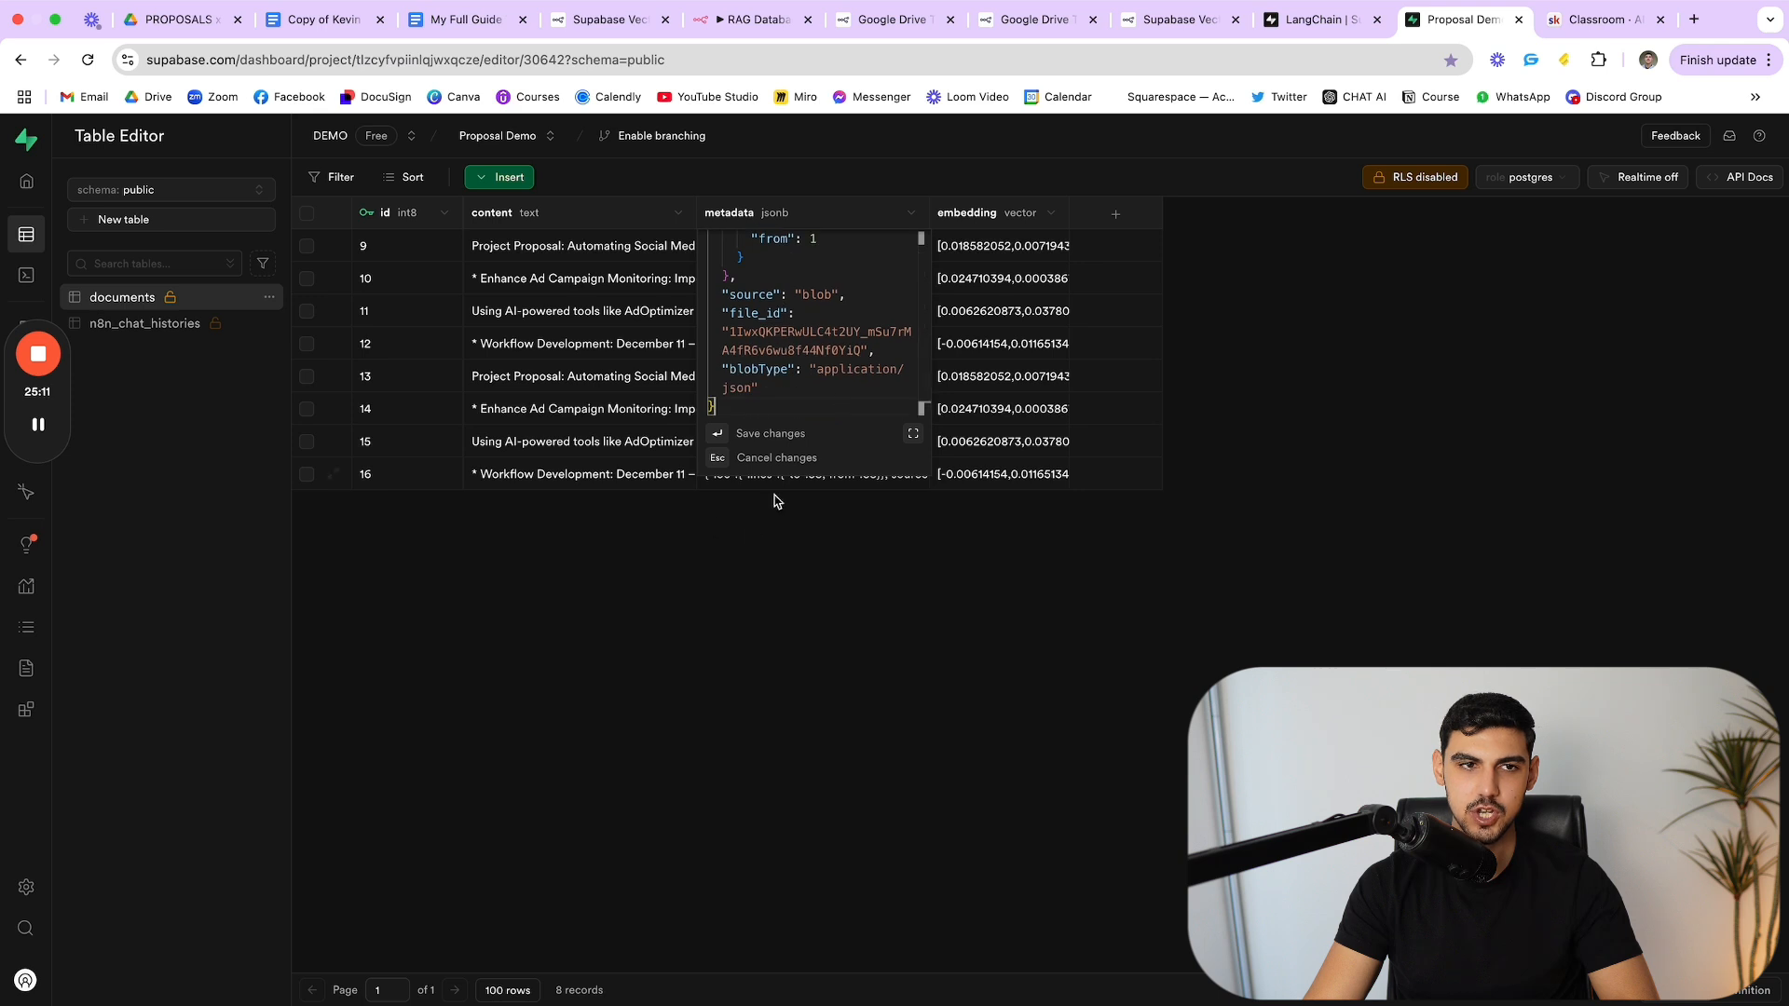
key("Escape")
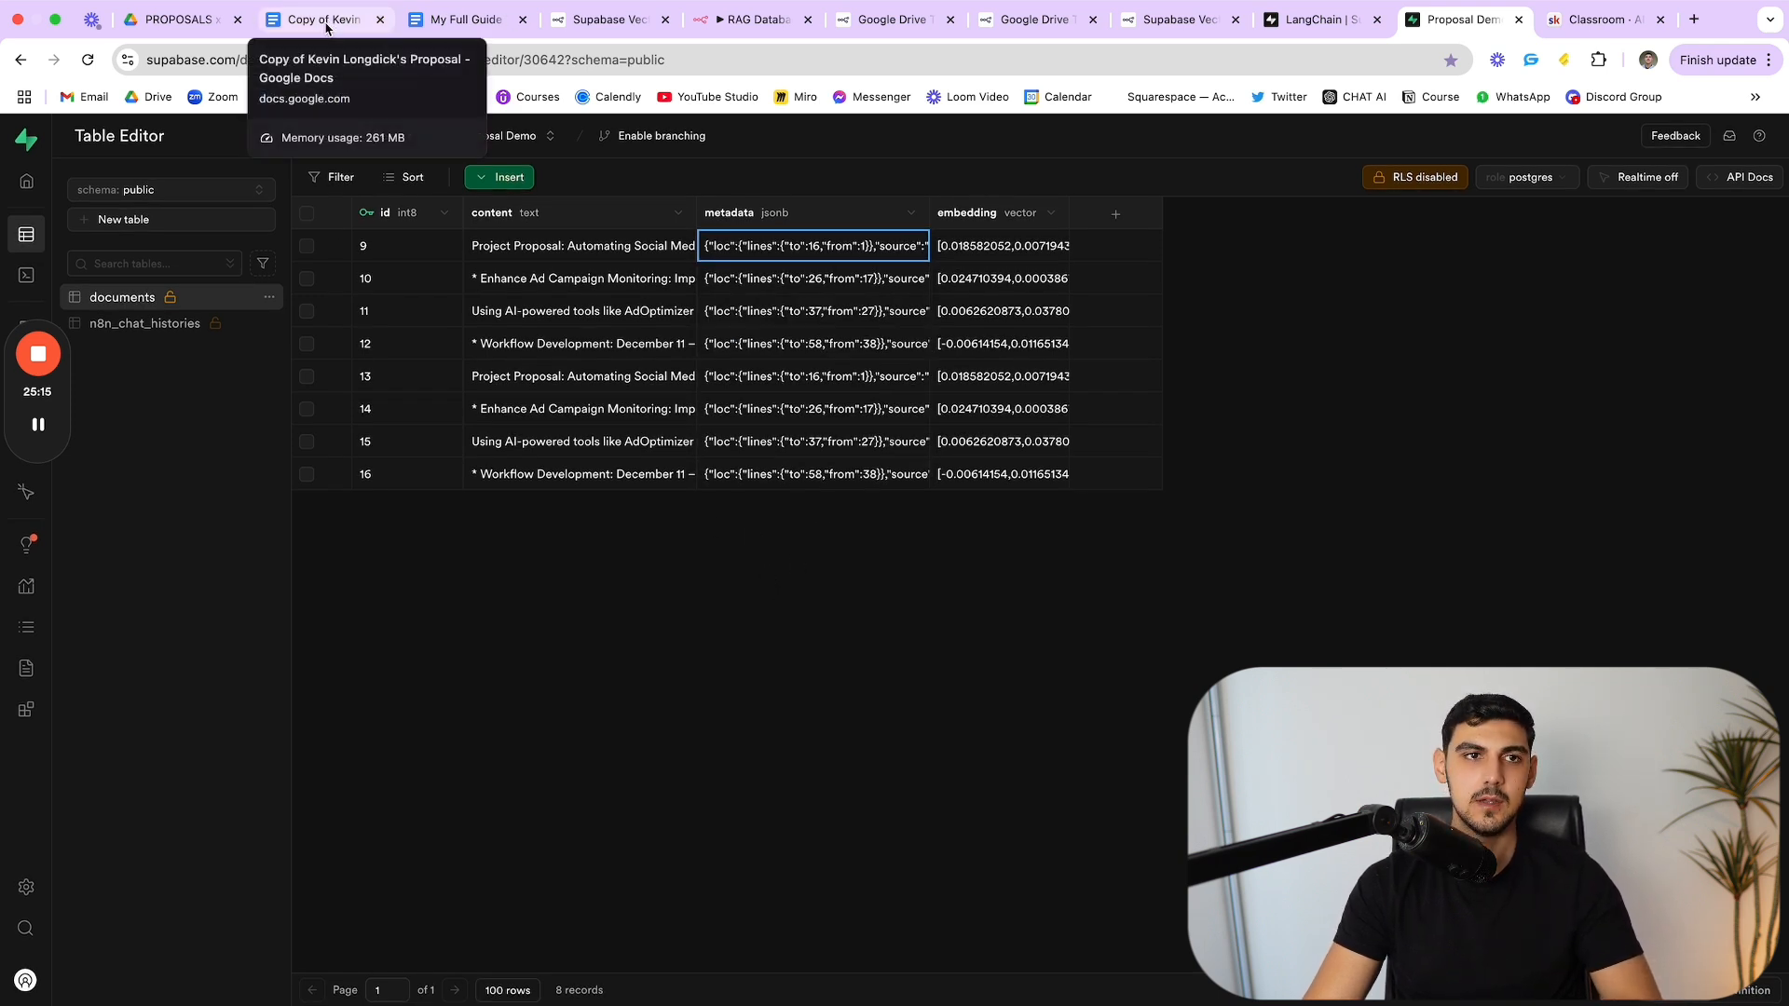
Step: Return to the n8n workflow and open the settings of the EXISTING FILE UPDATED trigger
left_click(760, 28)
scroll(468, 671, "left", 3)
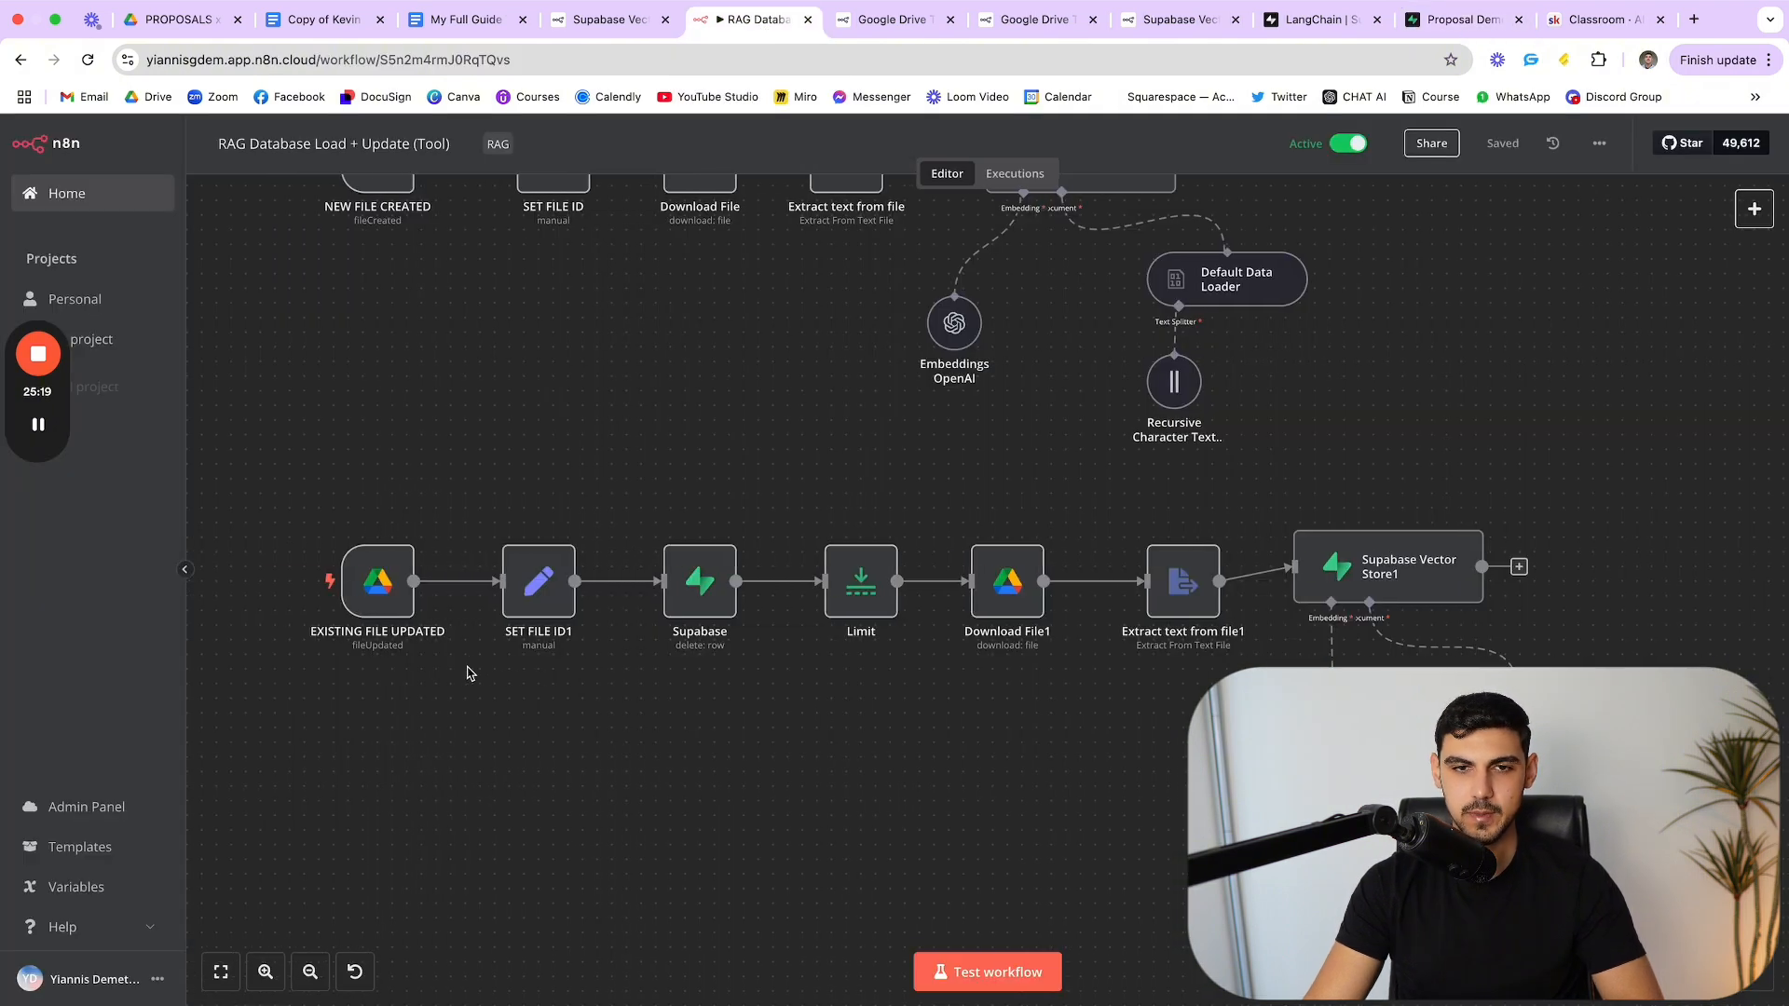
scroll(468, 671, "left", 2)
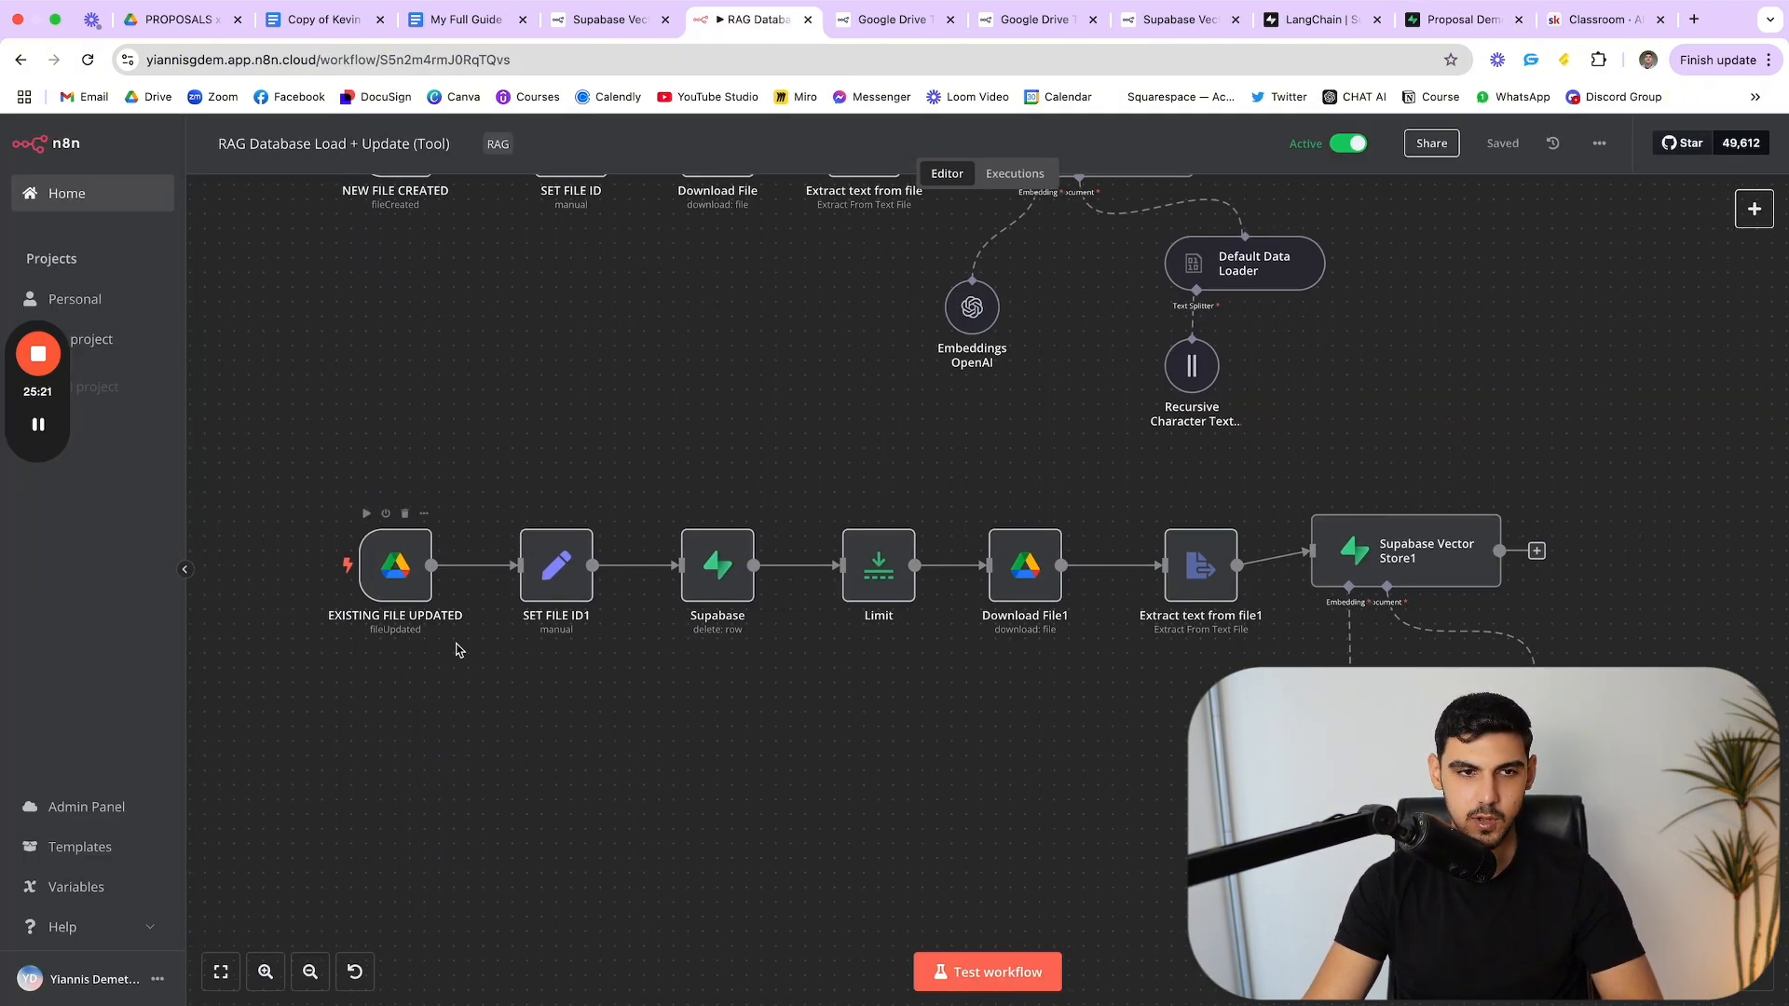
mouse_move(472, 560)
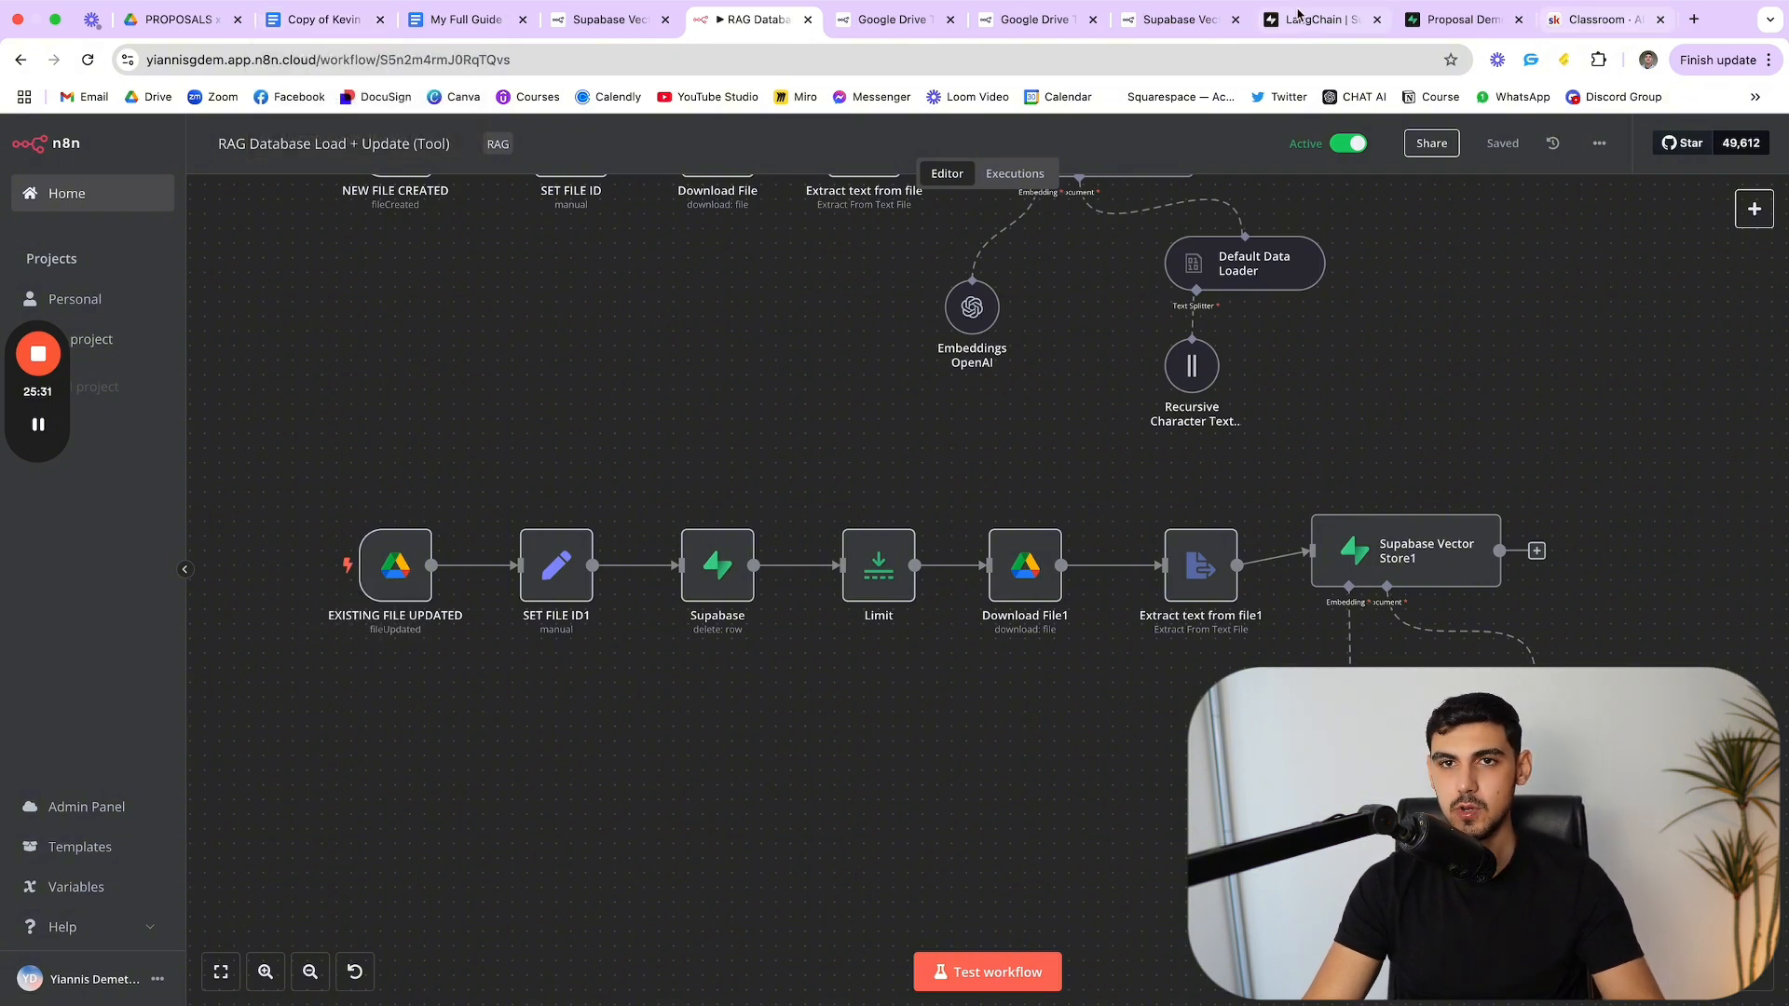
scroll(1211, 307, "down", 3)
scroll(1159, 365, "left", 3)
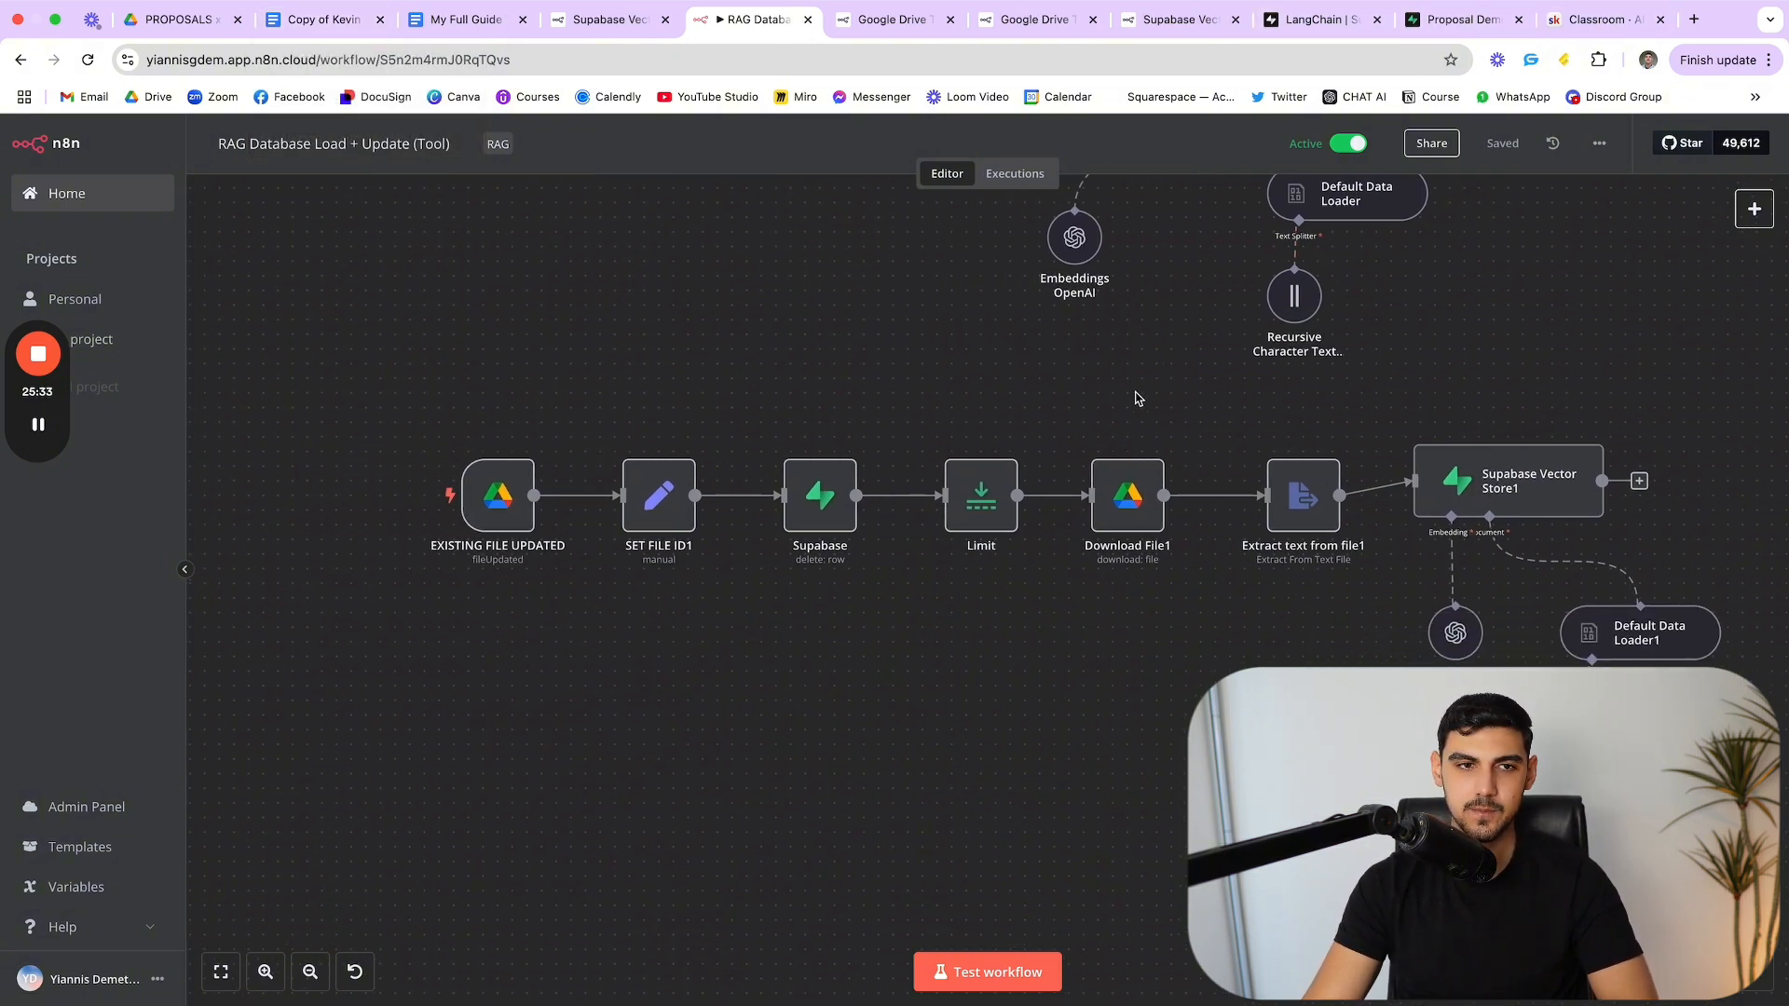
double_click(498, 495)
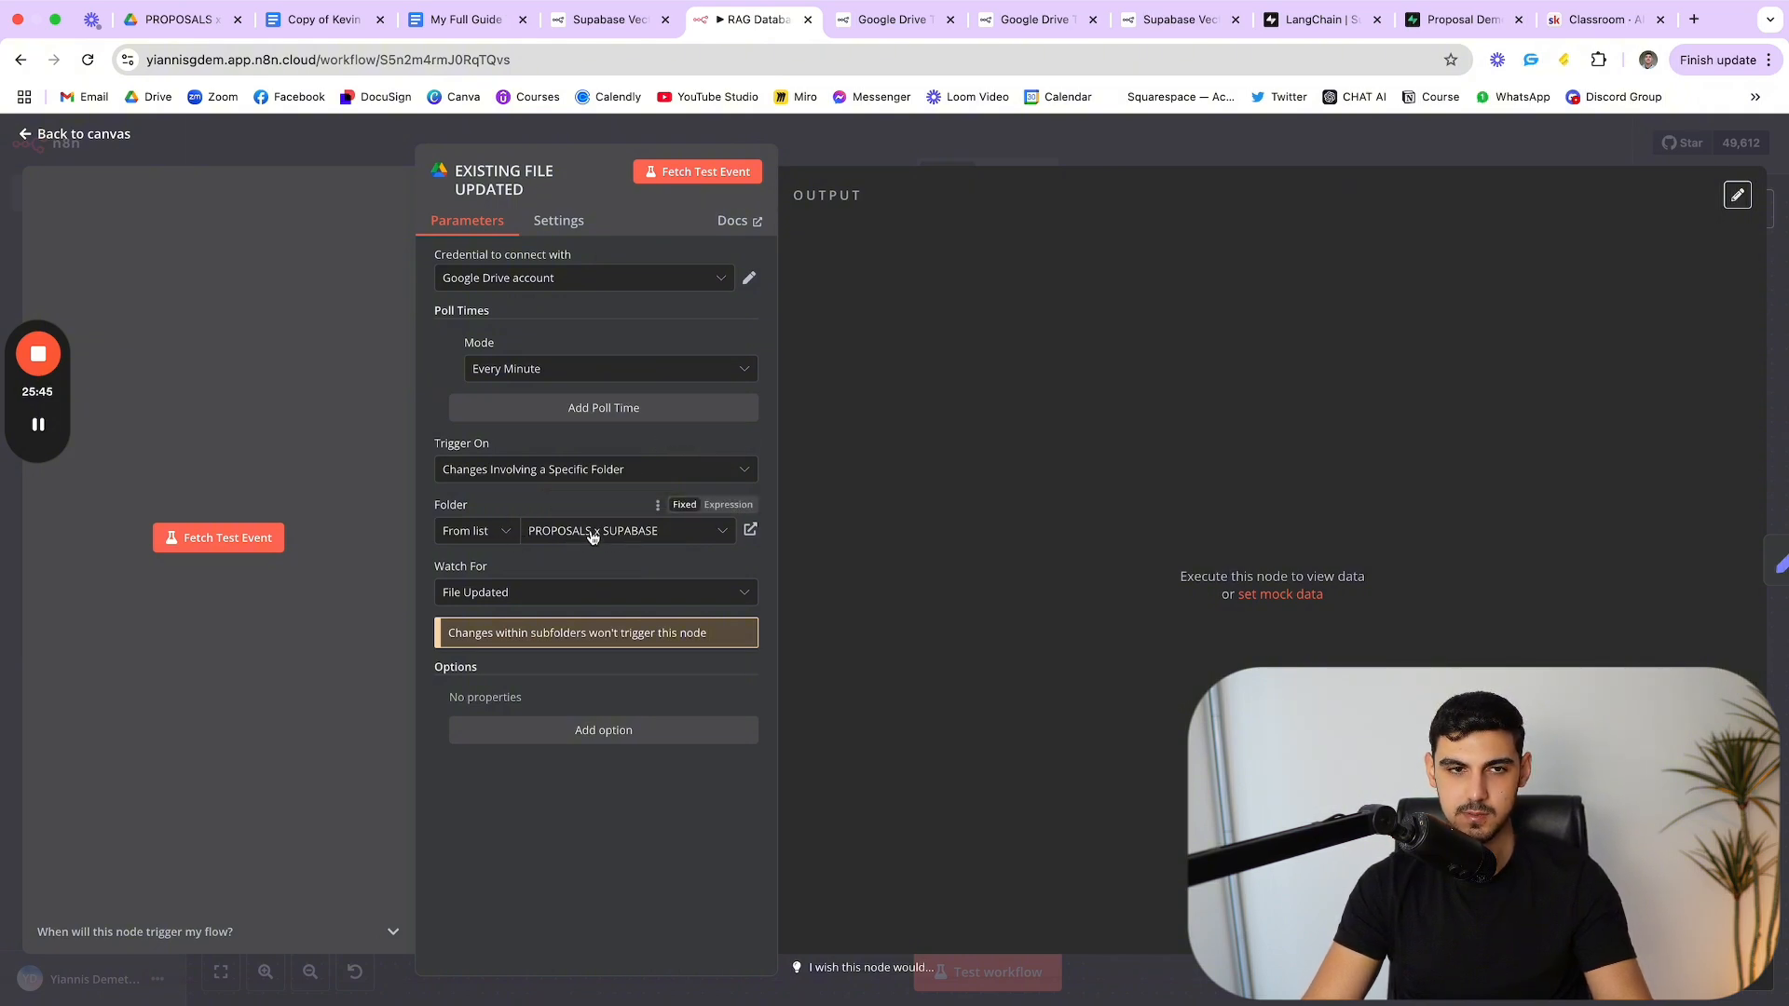
Step: Review the trigger's Watch For options, keep File Updated, and return to the canvas
left_click(509, 595)
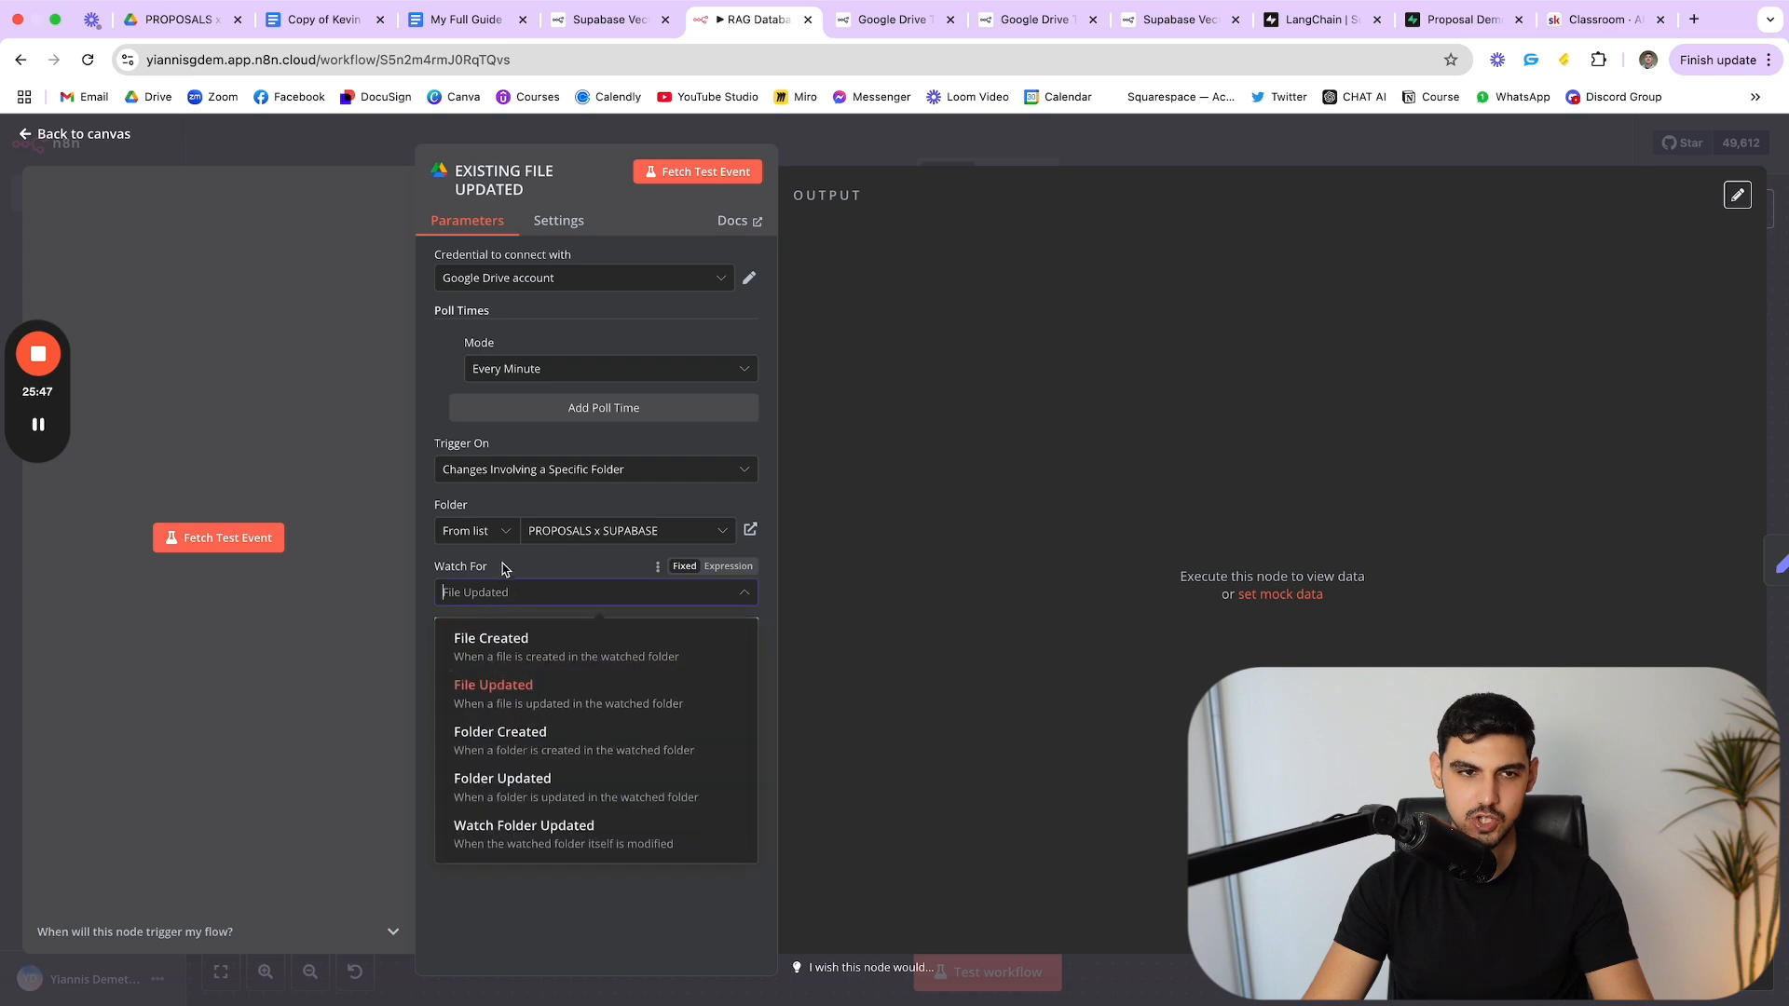
left_click(502, 579)
left_click(530, 592)
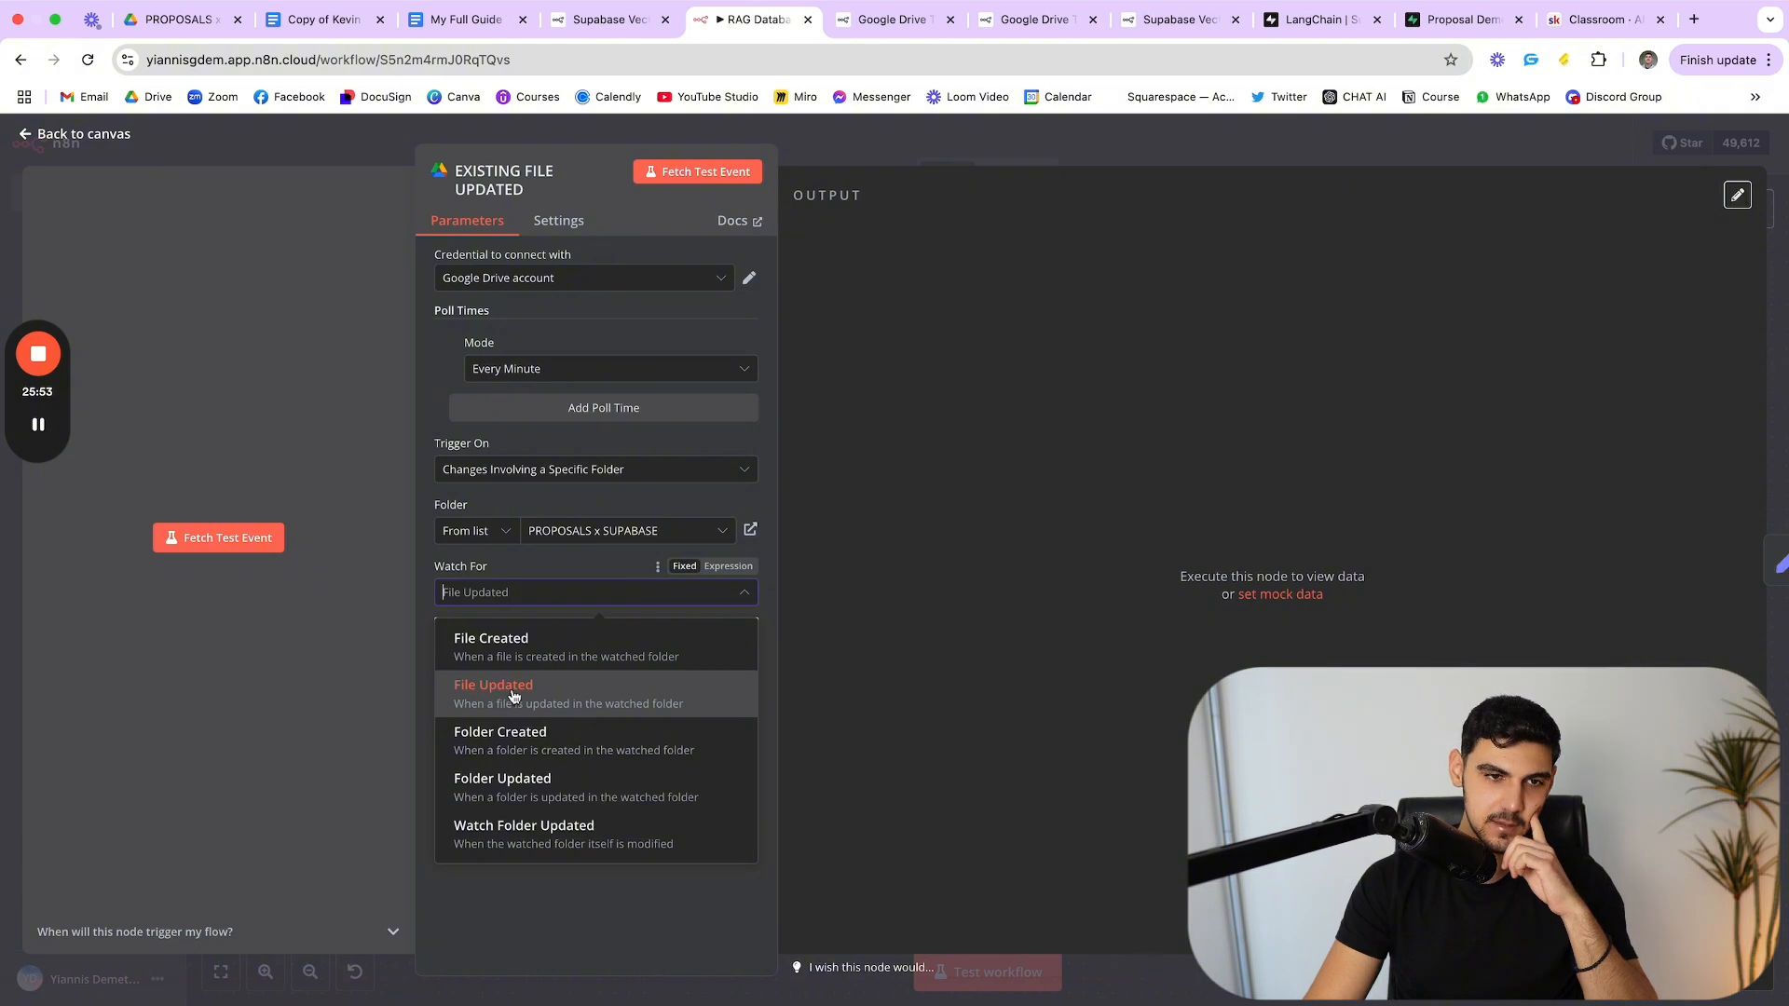
left_click(519, 563)
left_click(497, 589)
left_click(499, 589)
left_click(499, 591)
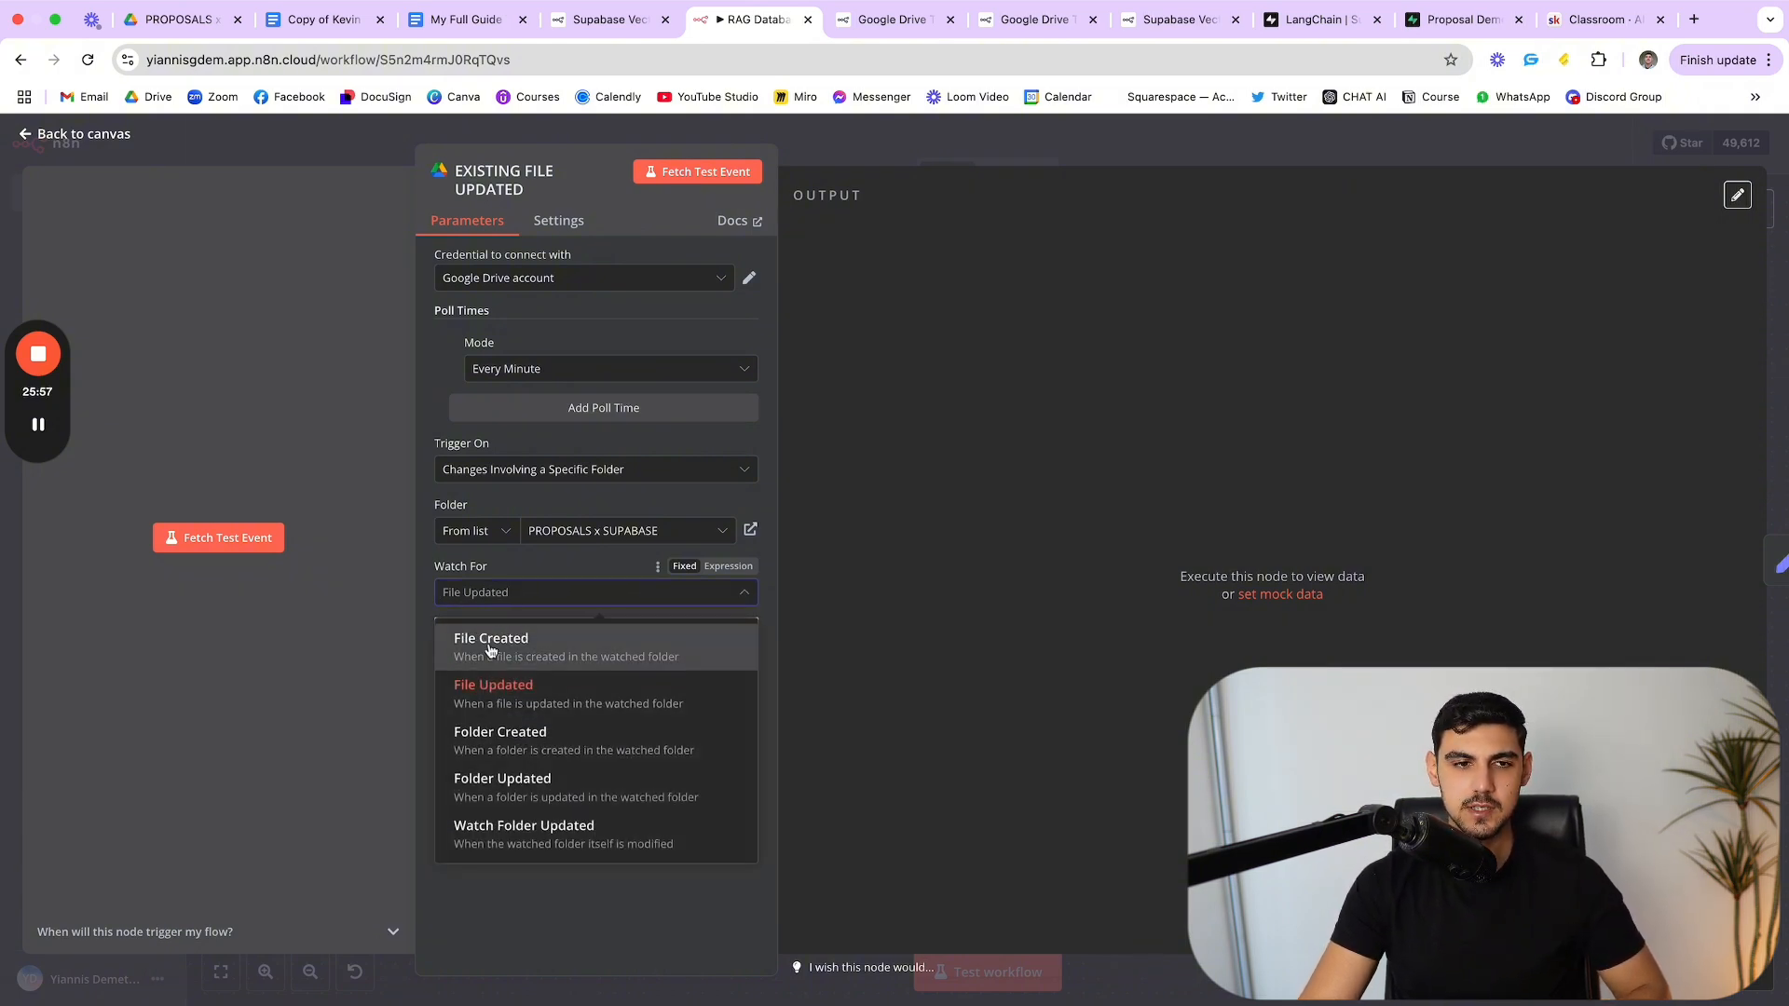
left_click(520, 568)
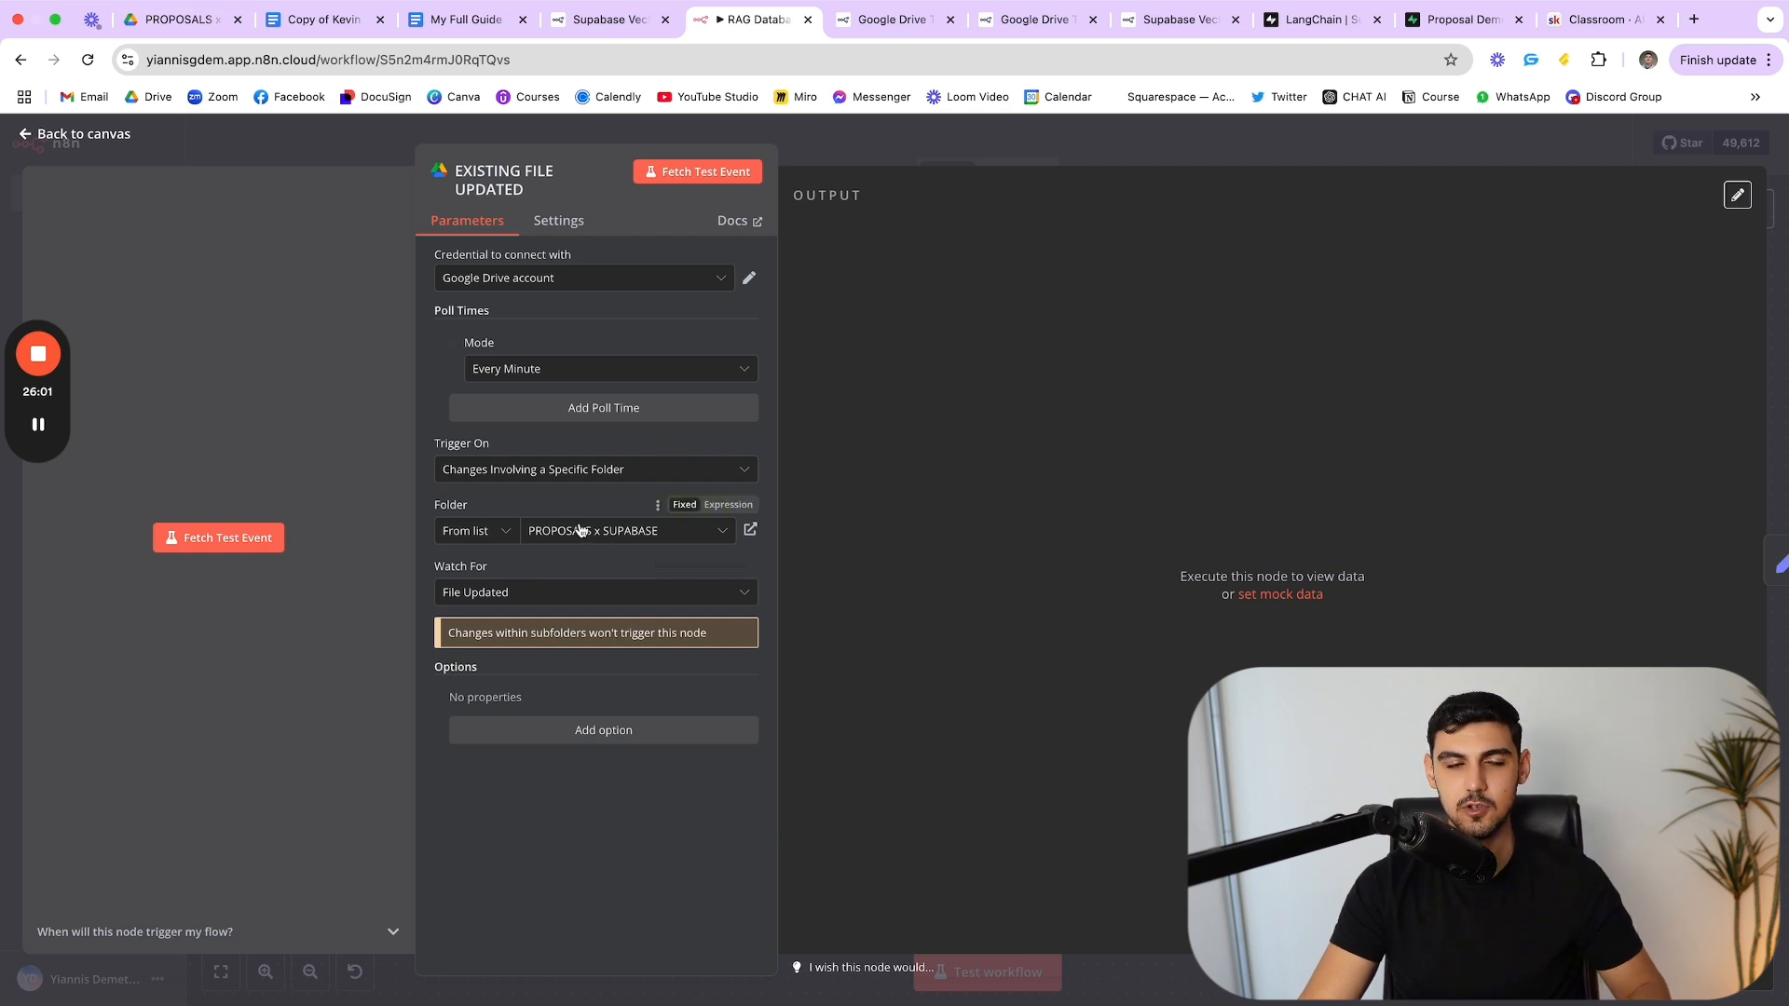
key("Escape")
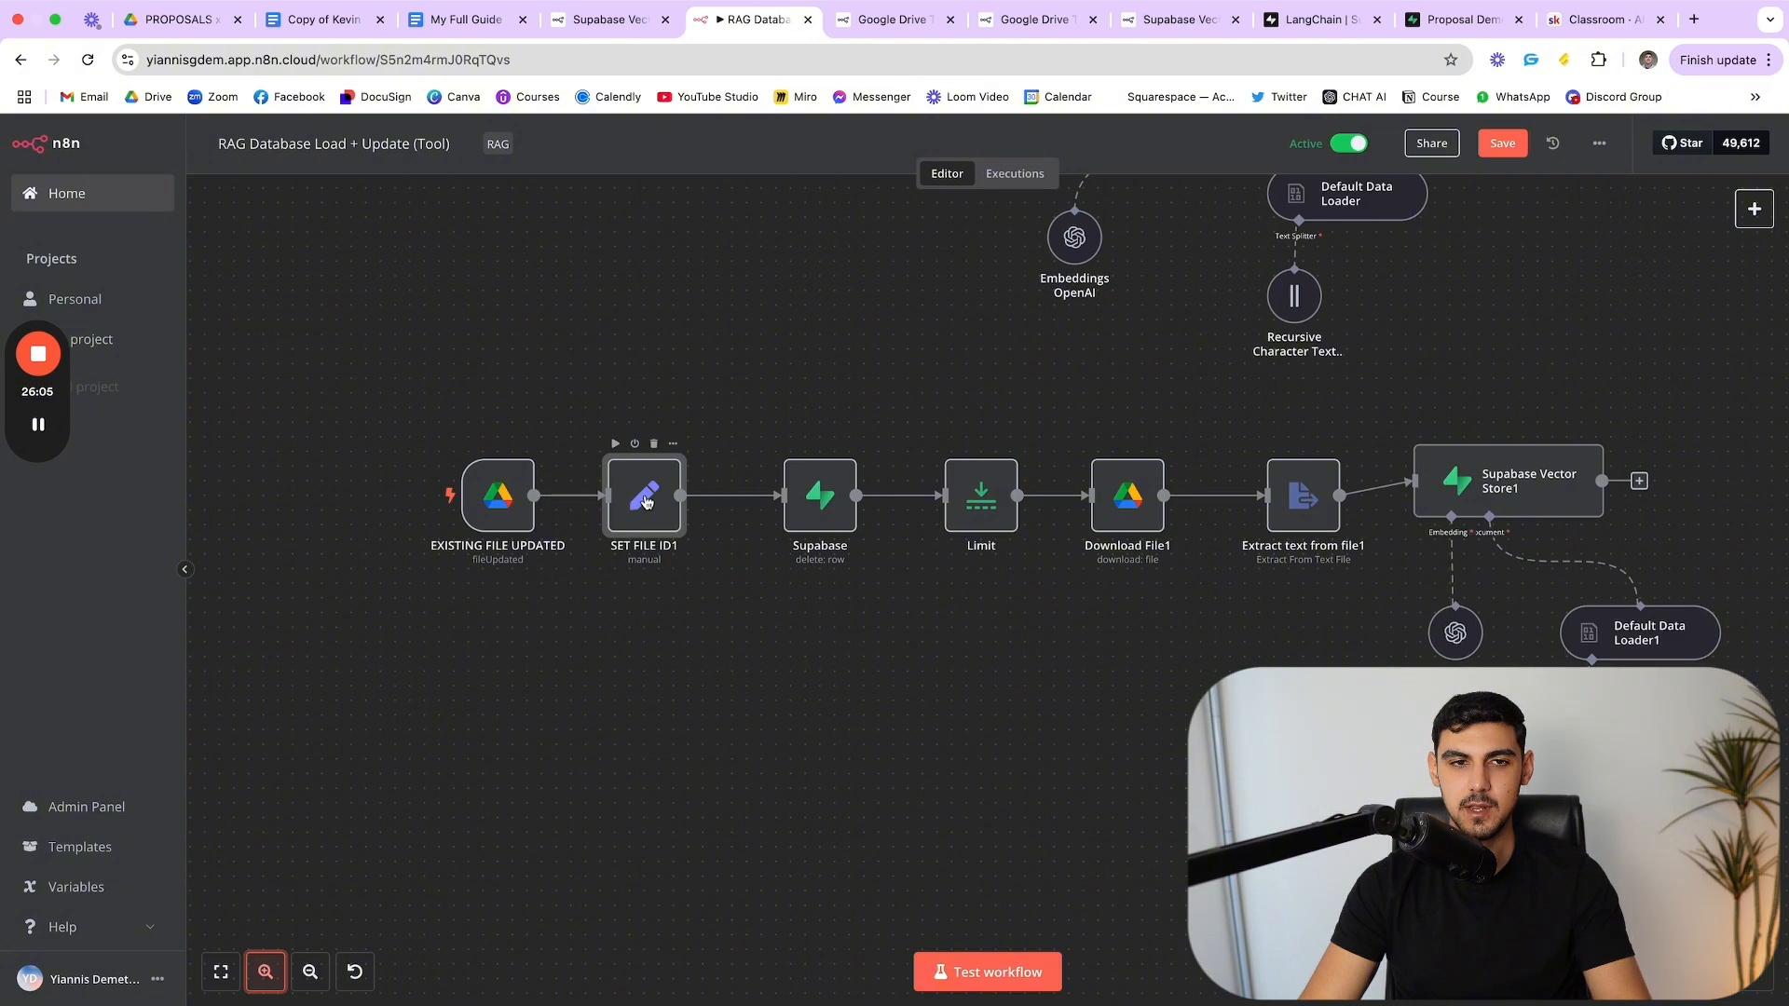
Step: Check SET FILE ID1 for input data, and fetch a test event for the EXISTING FILE UPDATED trigger
double_click(650, 504)
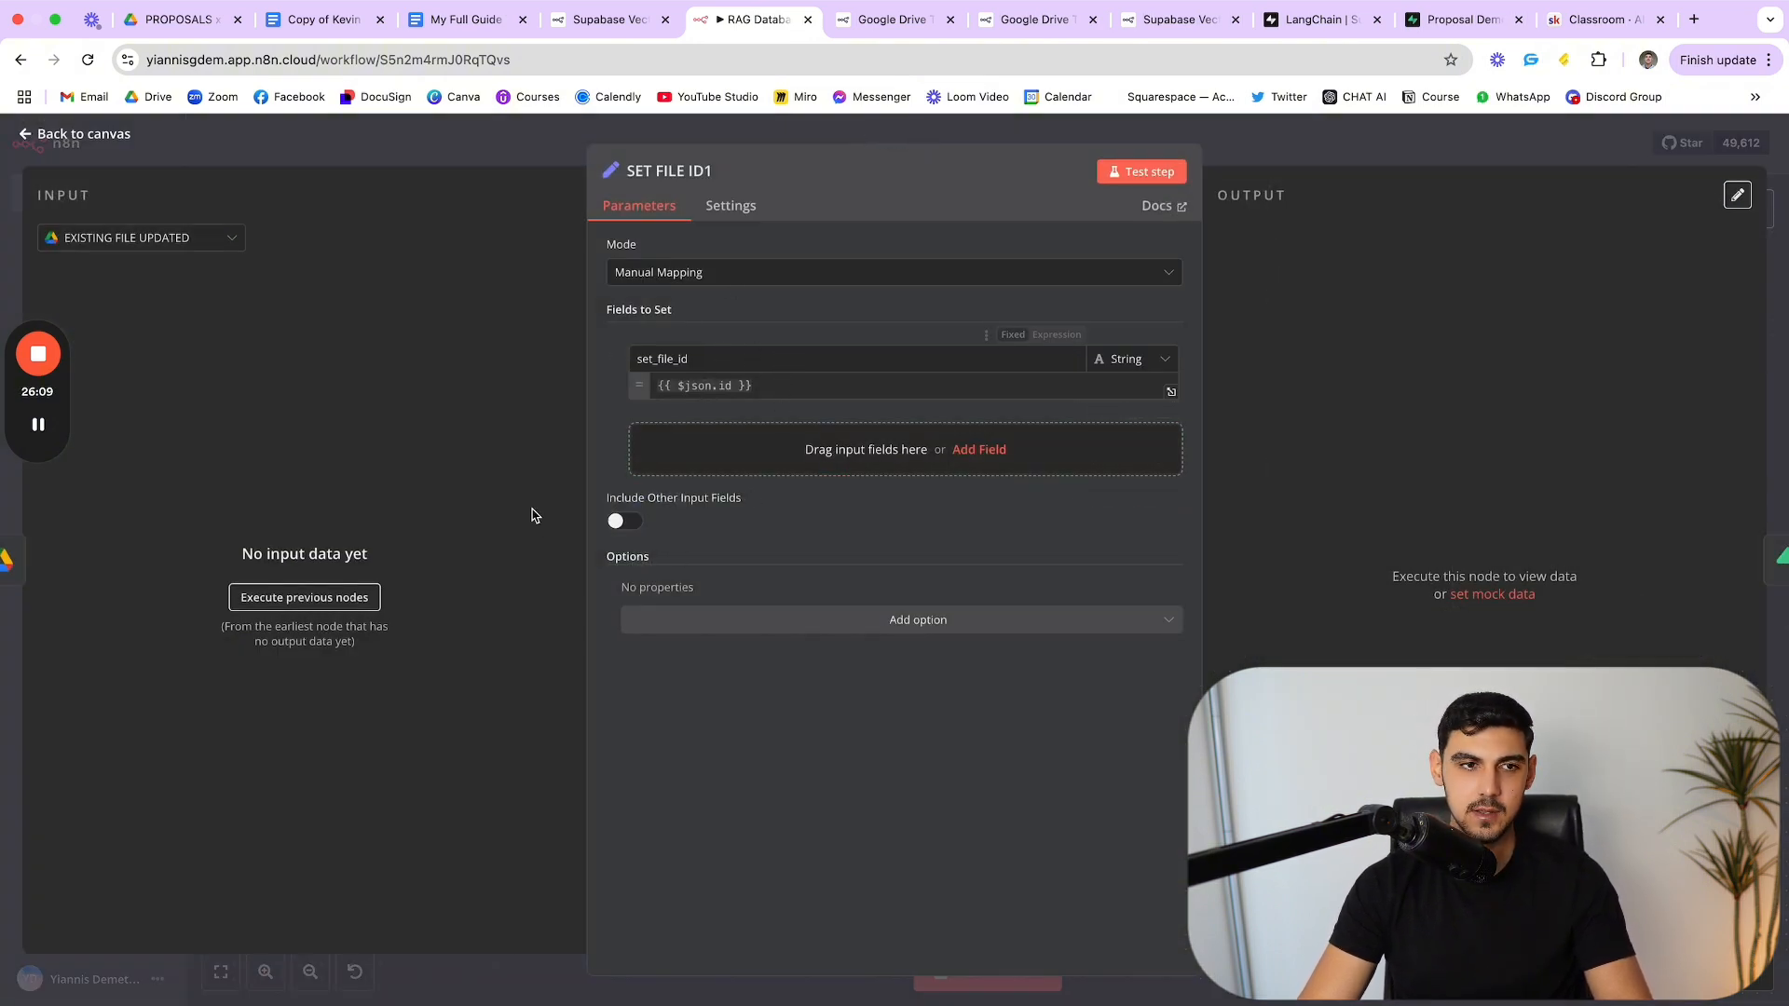
key("Escape")
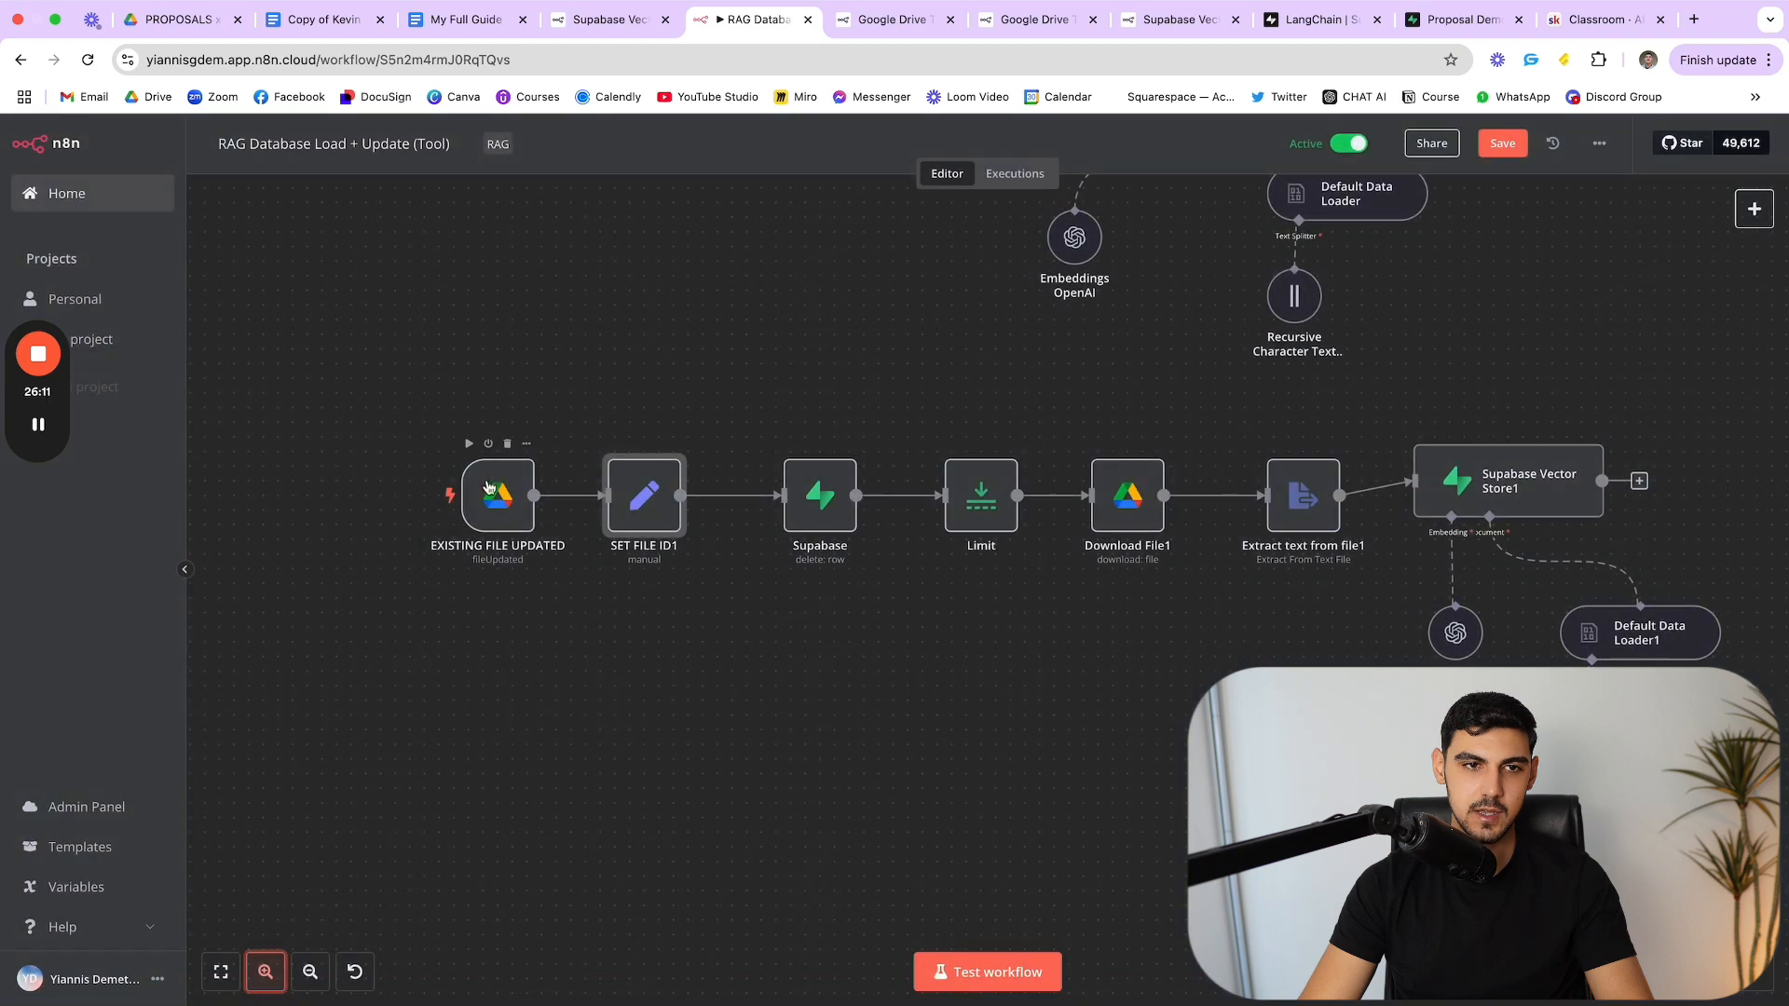
double_click(490, 491)
left_click(216, 534)
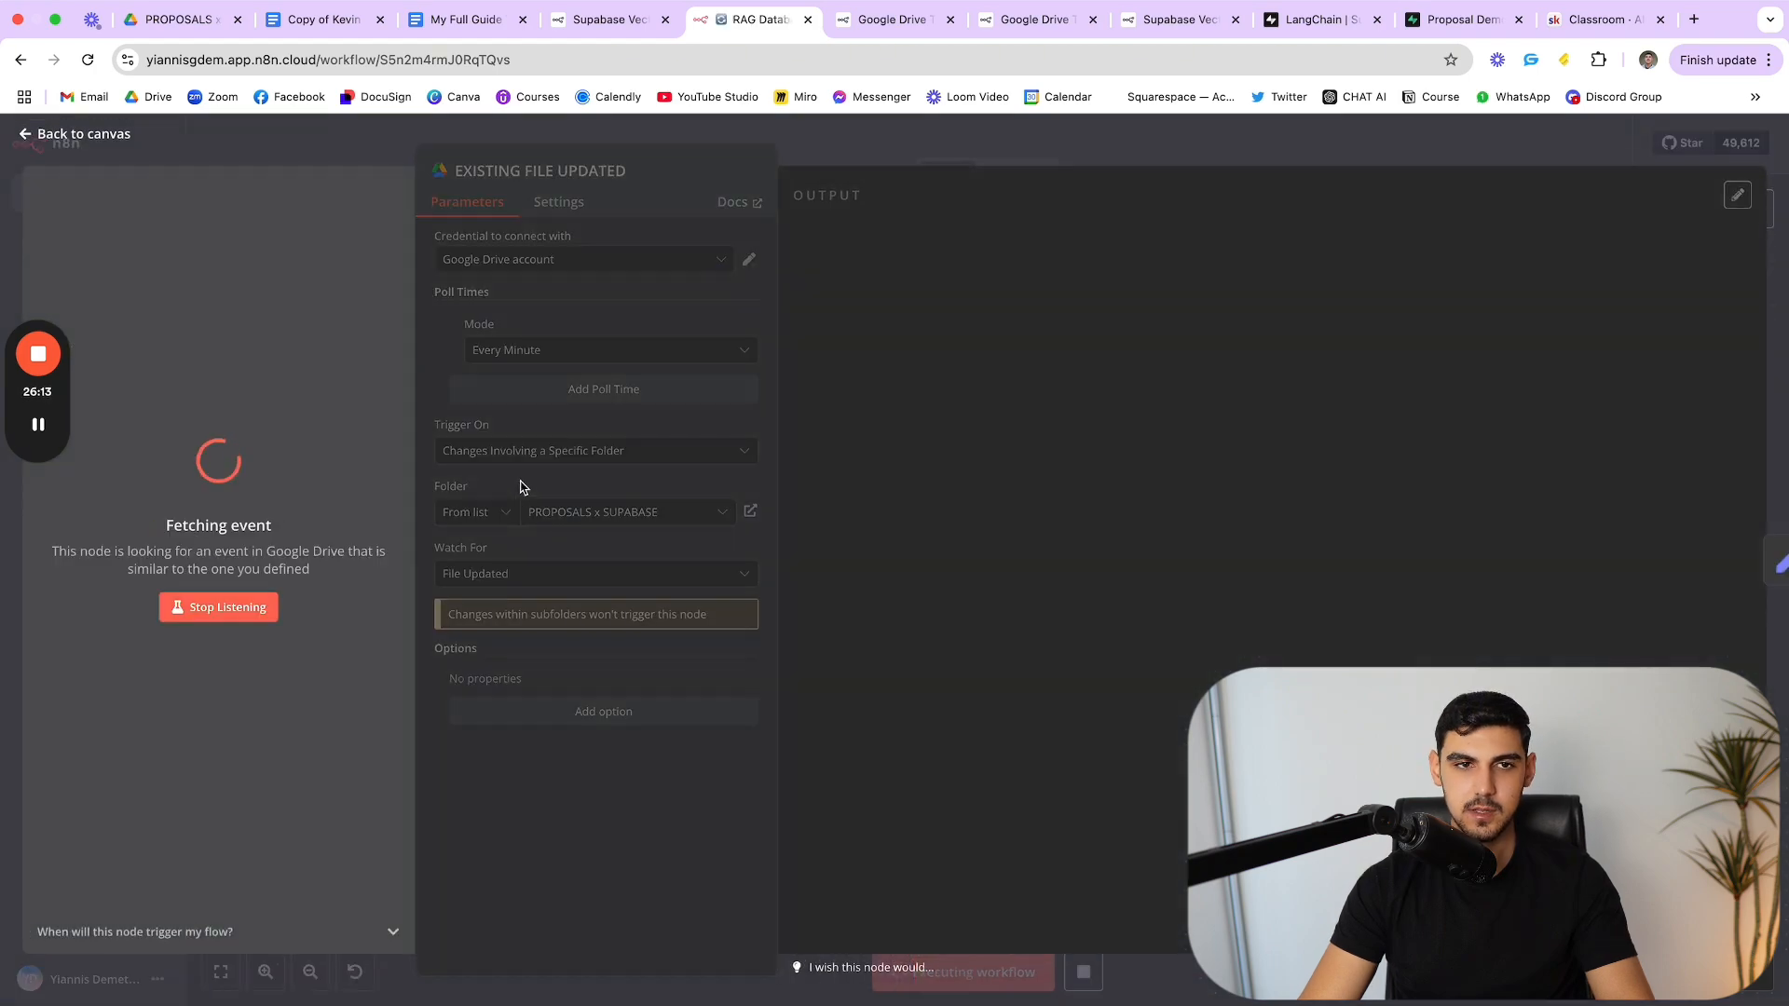
key("Escape")
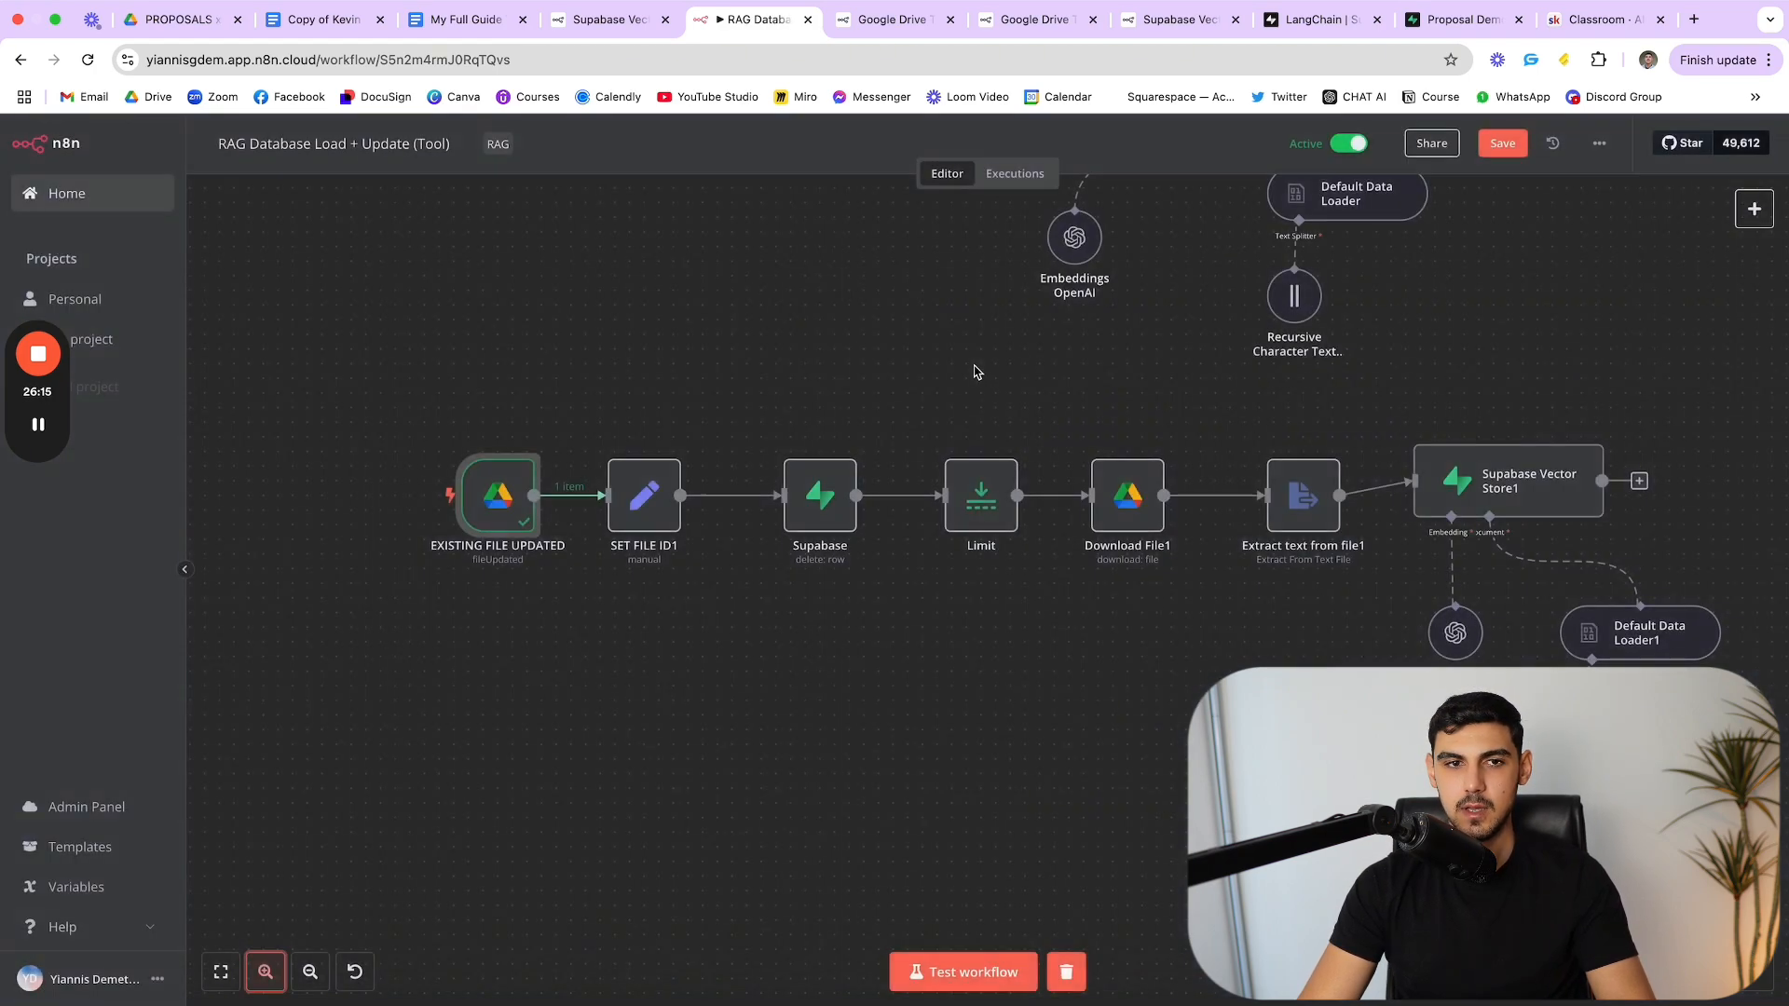
Step: View SET FILE ID1's input as a schema, locate the file's id, compare it with the set_file_id value, and close the node
double_click(632, 506)
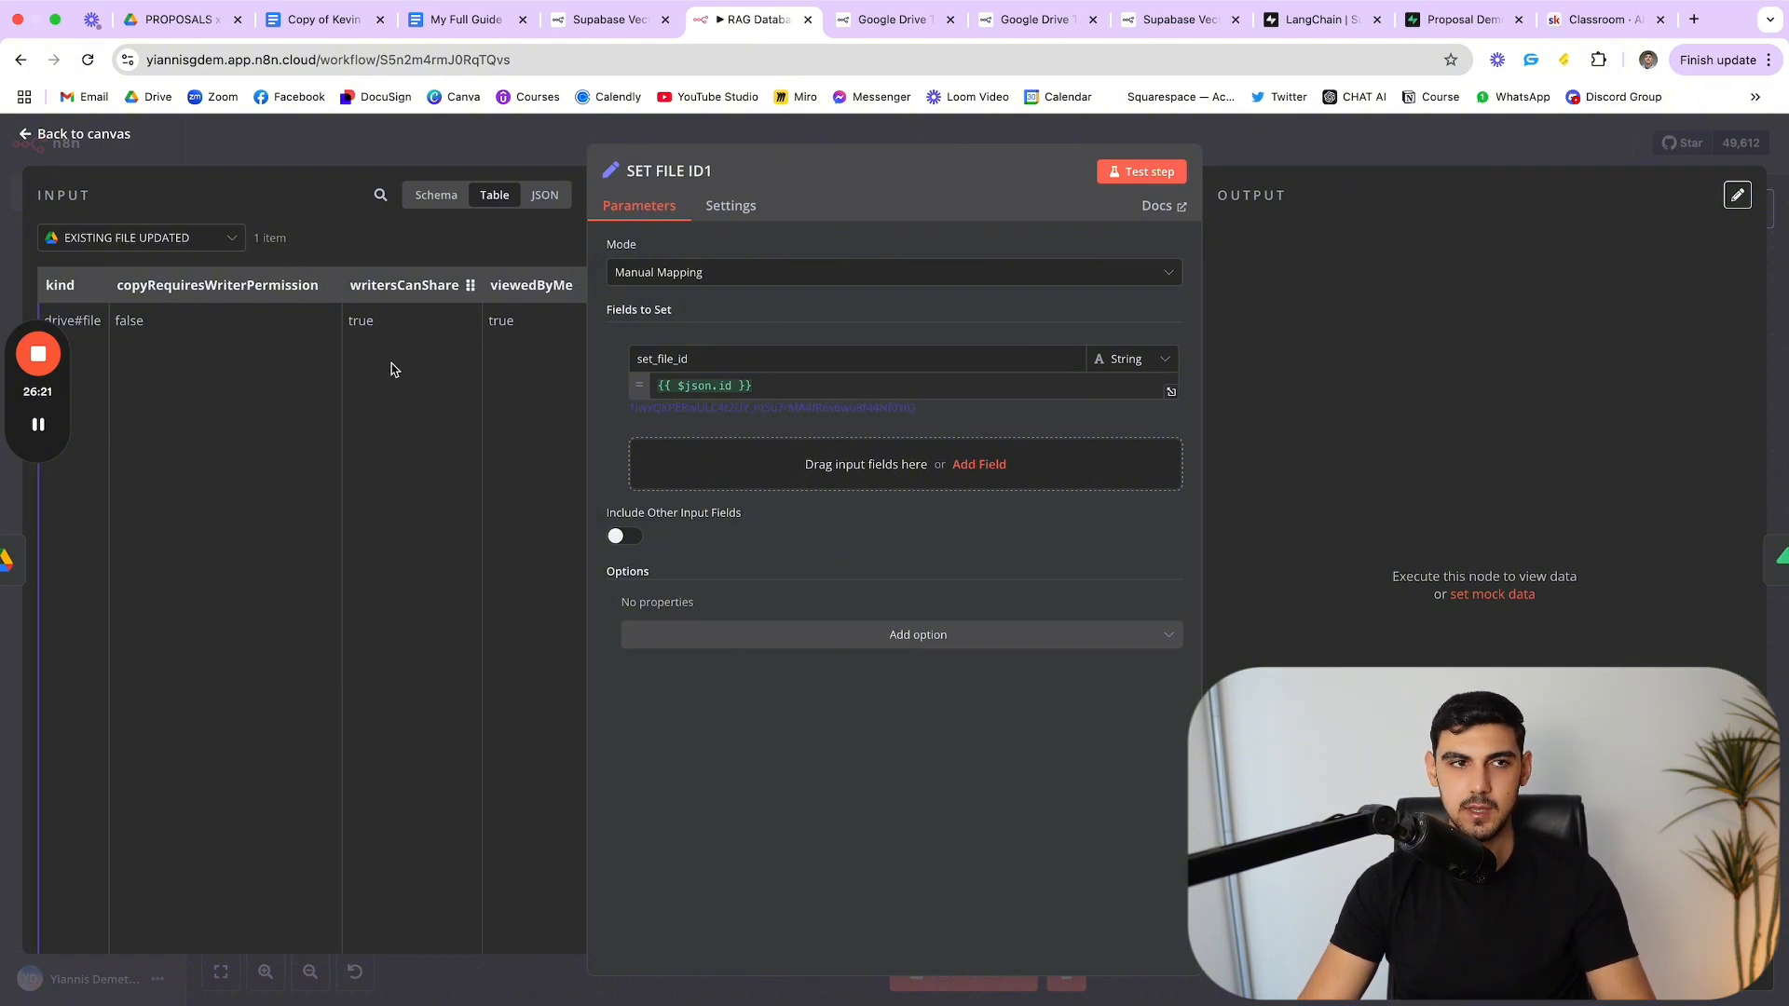
scroll(393, 369, "down", 4)
left_click(436, 195)
scroll(381, 511, "down", 6)
scroll(380, 516, "down", 8)
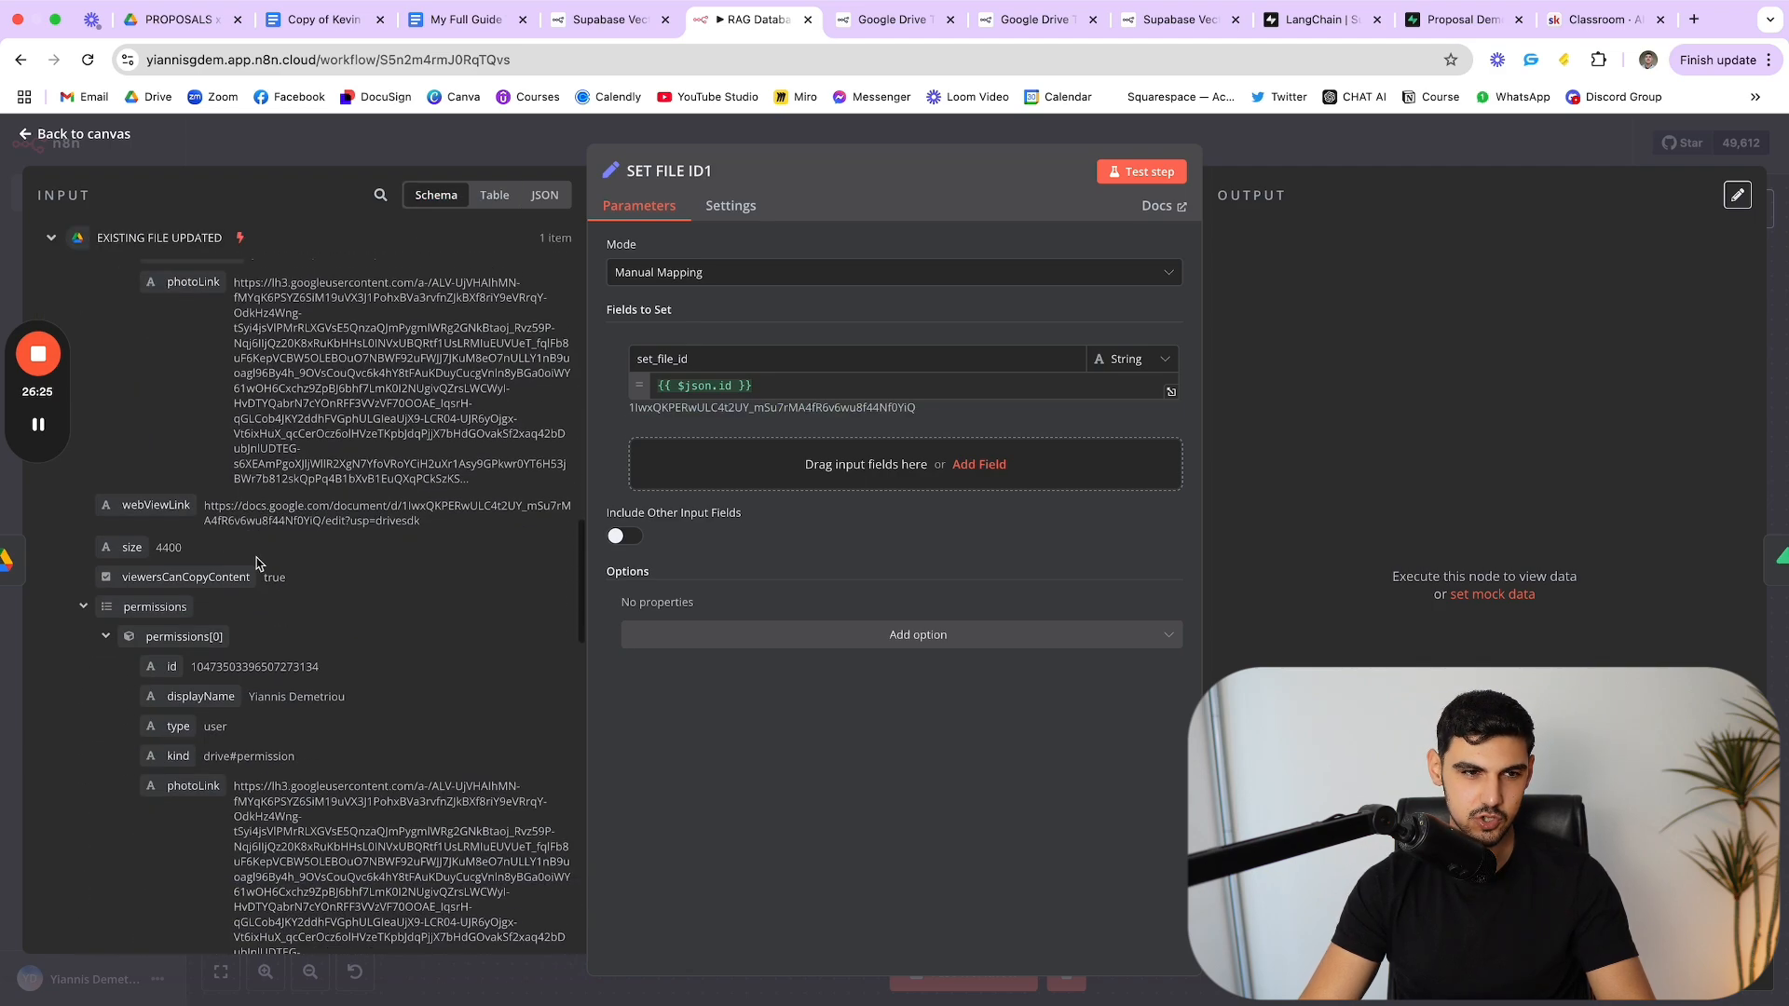
scroll(261, 566, "down", 12)
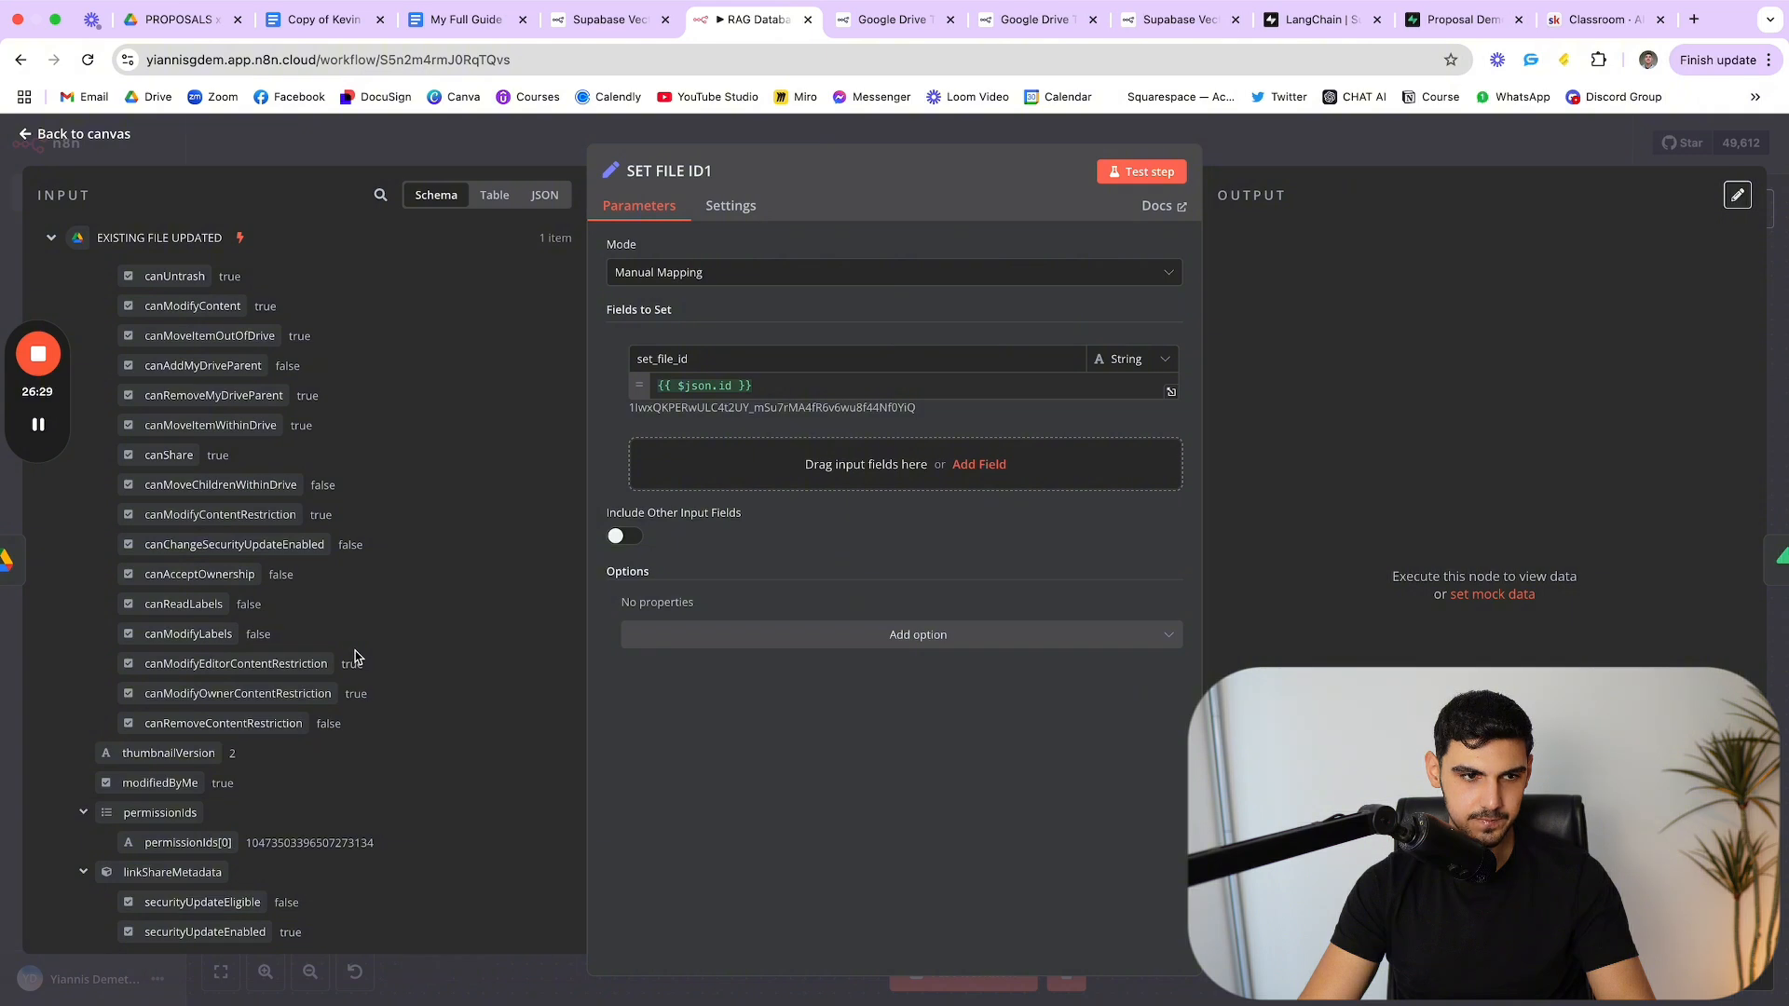
scroll(354, 658, "up", 10)
scroll(354, 653, "up", 5)
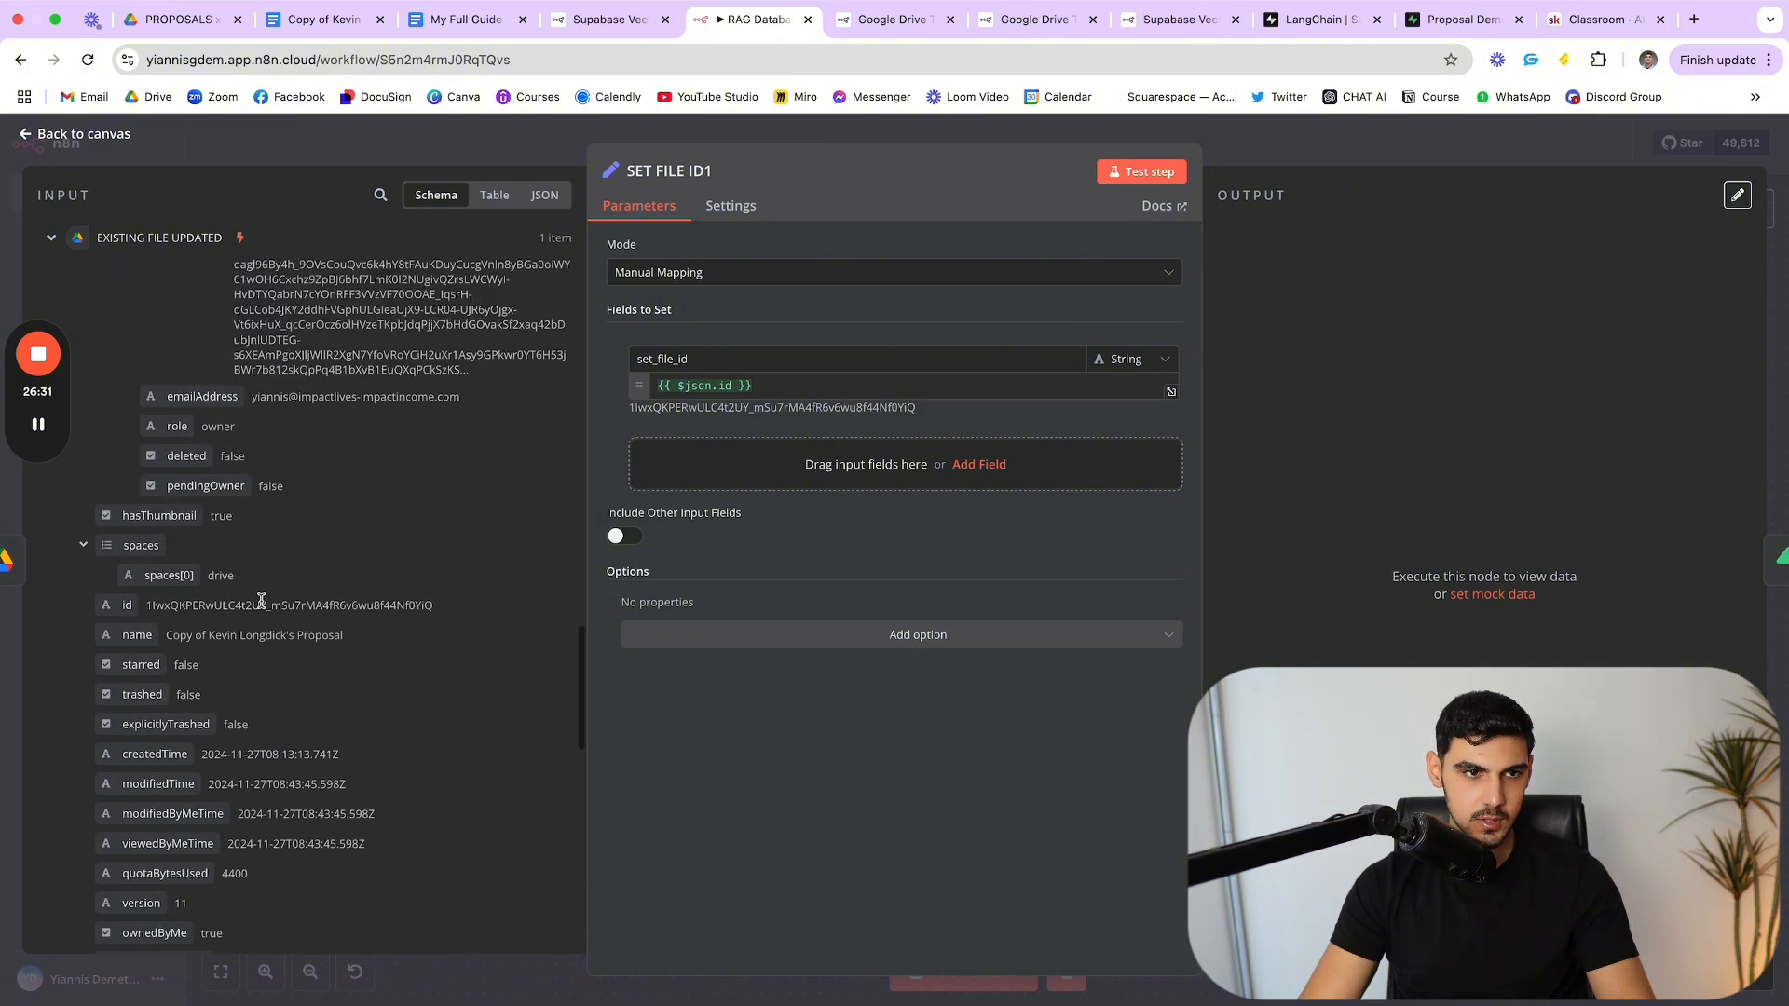
left_click_drag(152, 605, 472, 621)
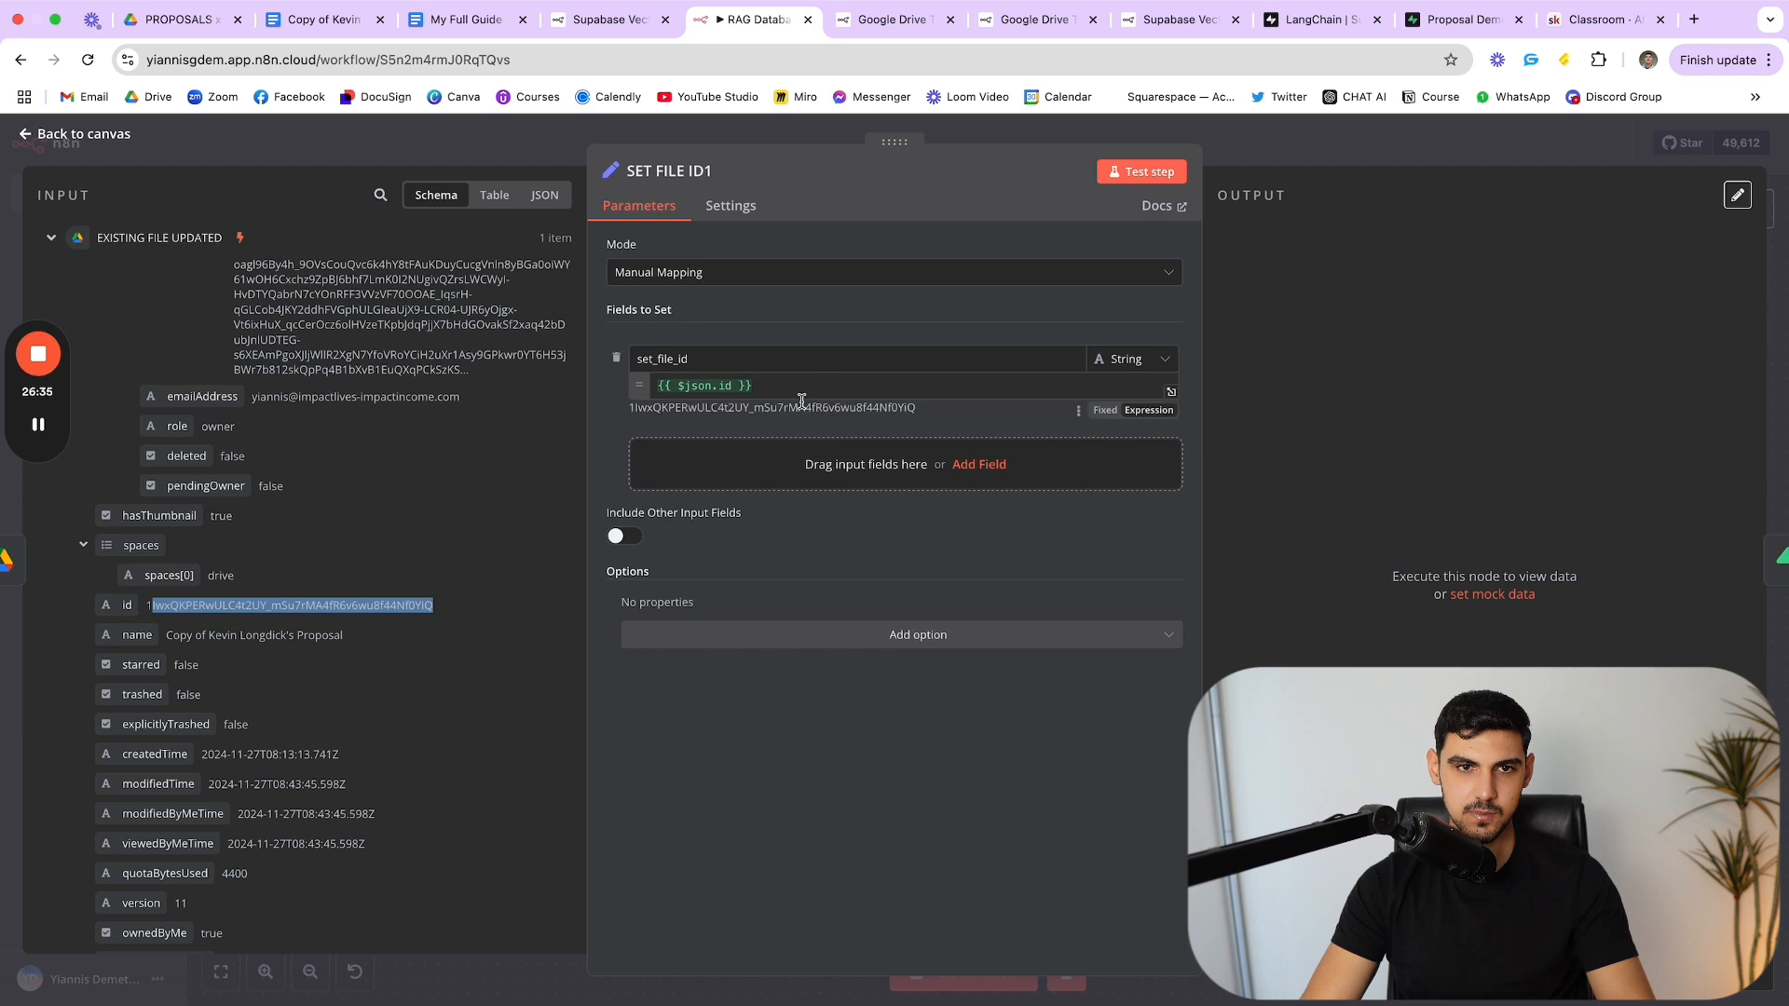
left_click(851, 327)
key("Escape")
Step: Open the Supabase delete node and examine its Filters (String) expression
double_click(801, 519)
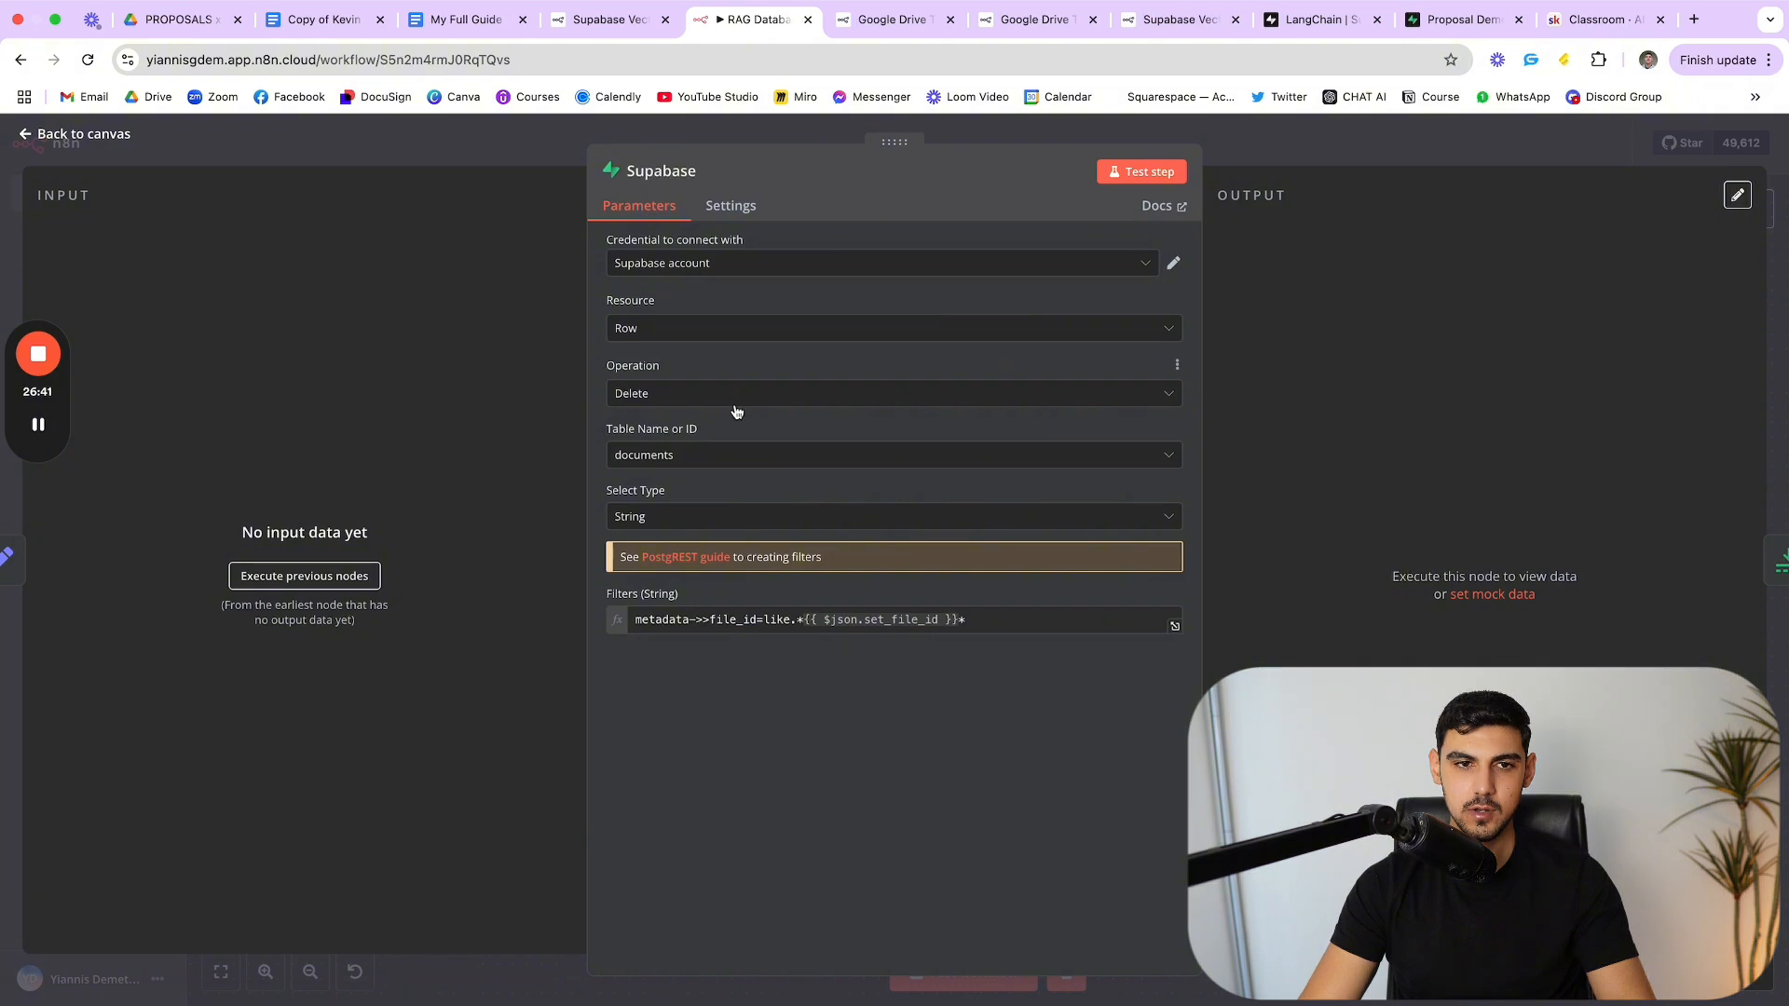
left_click_drag(1009, 618, 632, 624)
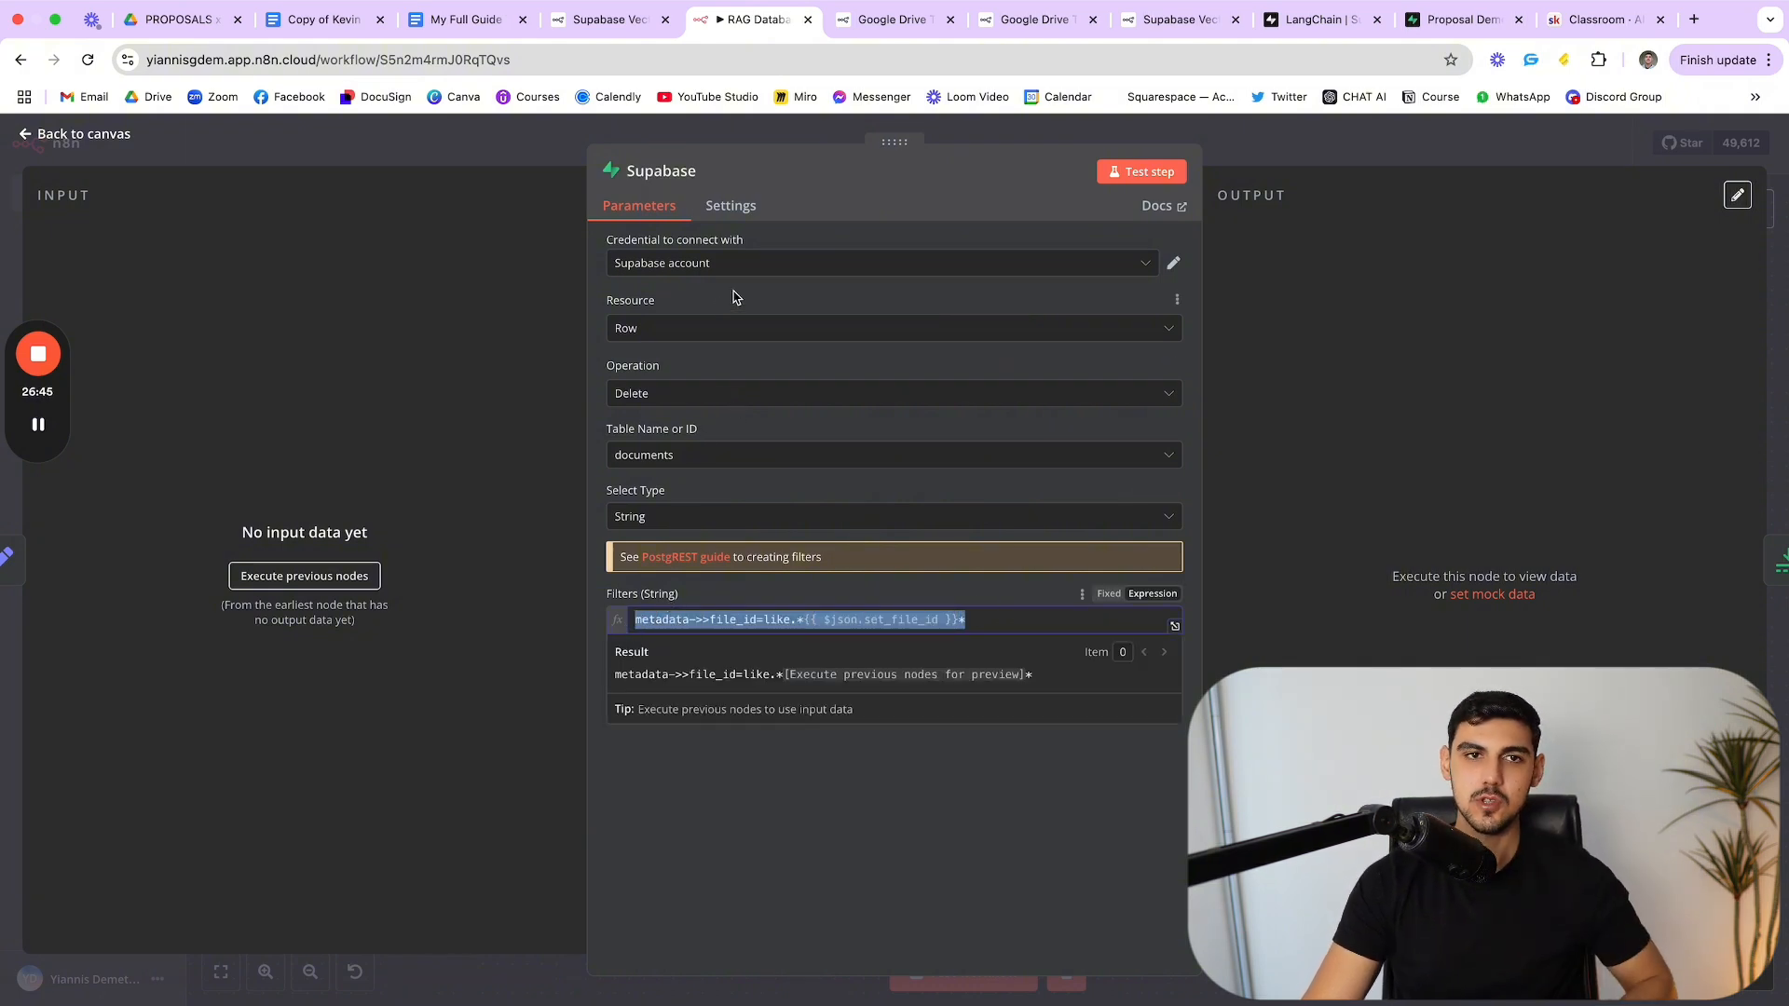
left_click(919, 492)
left_click_drag(1049, 622, 623, 610)
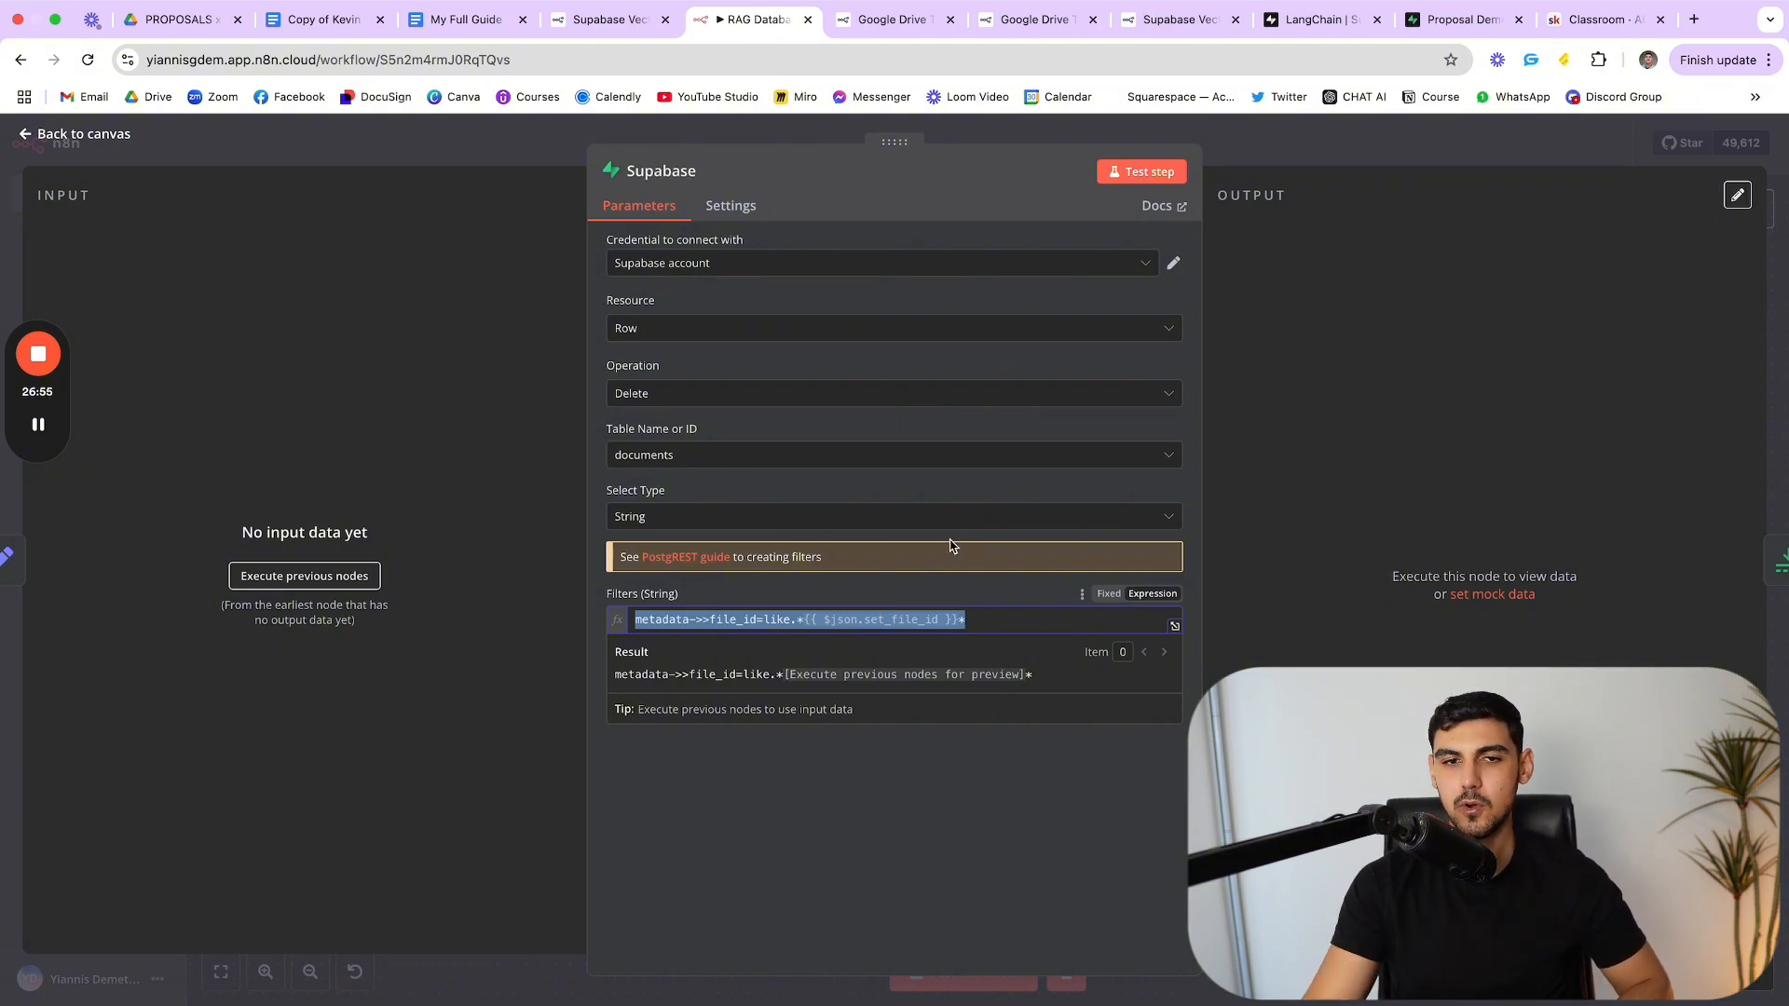
Step: Check the documents table in the Supabase Table Editor and return to the Supabase node in n8n
left_click(1440, 24)
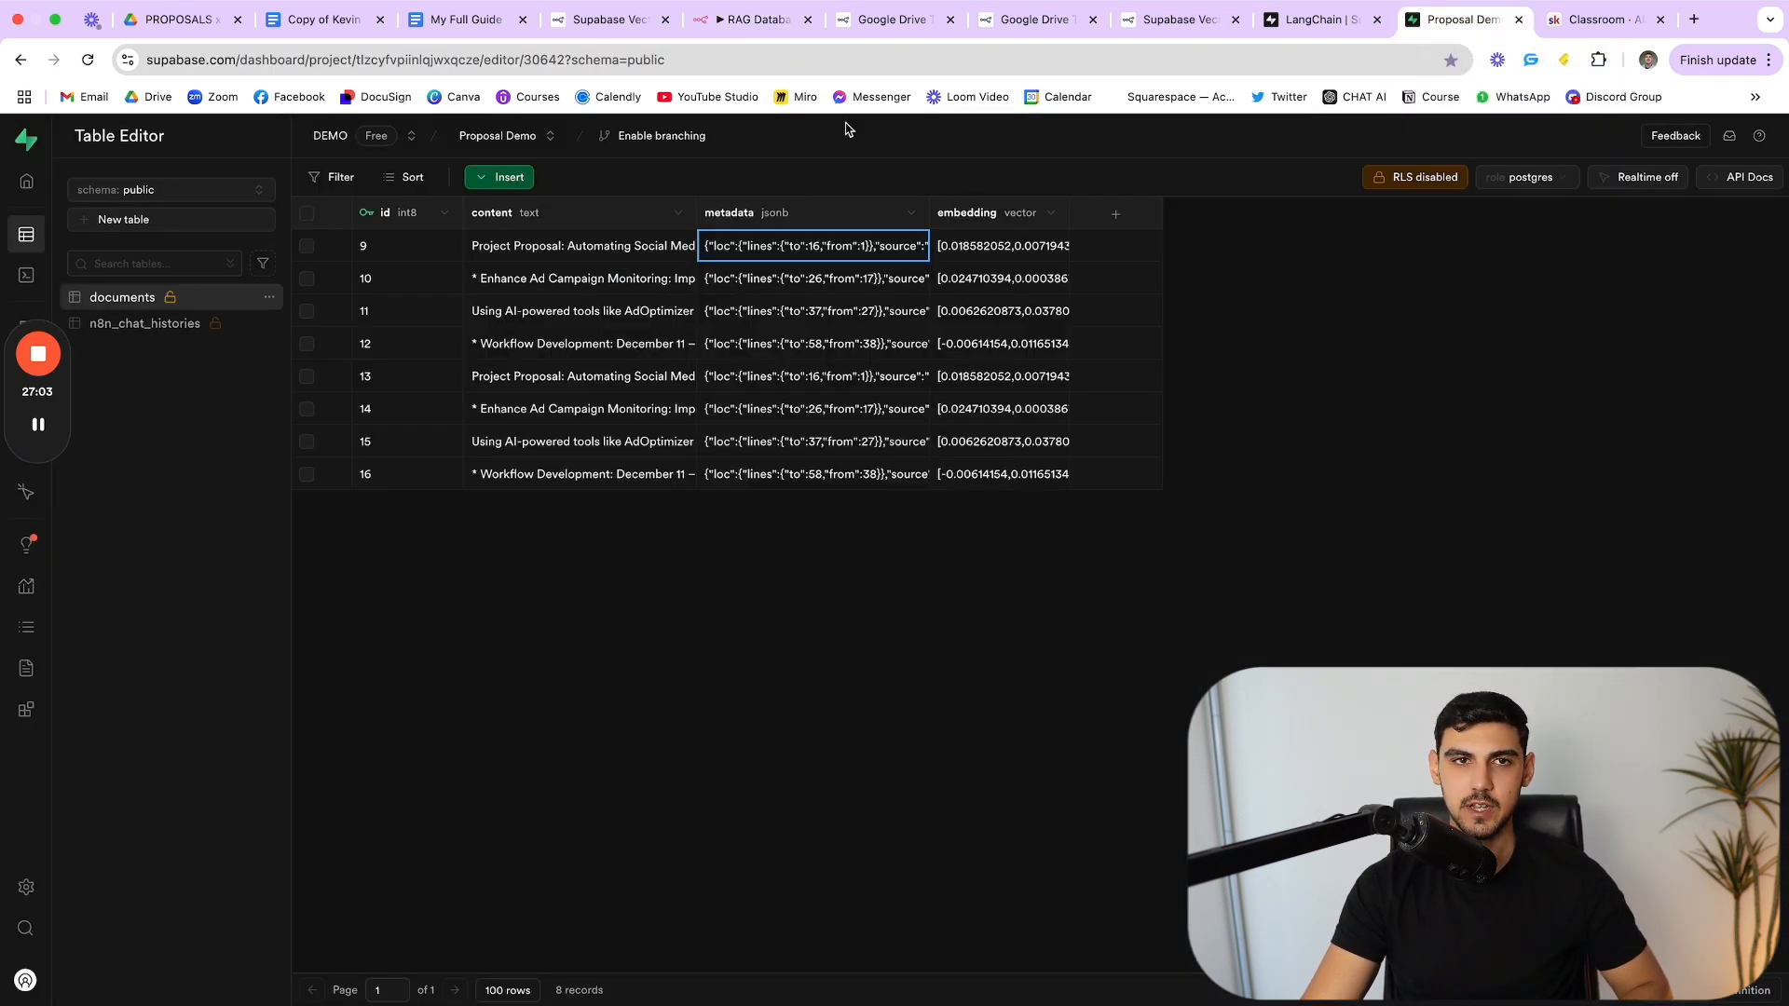
left_click(746, 28)
left_click(868, 492)
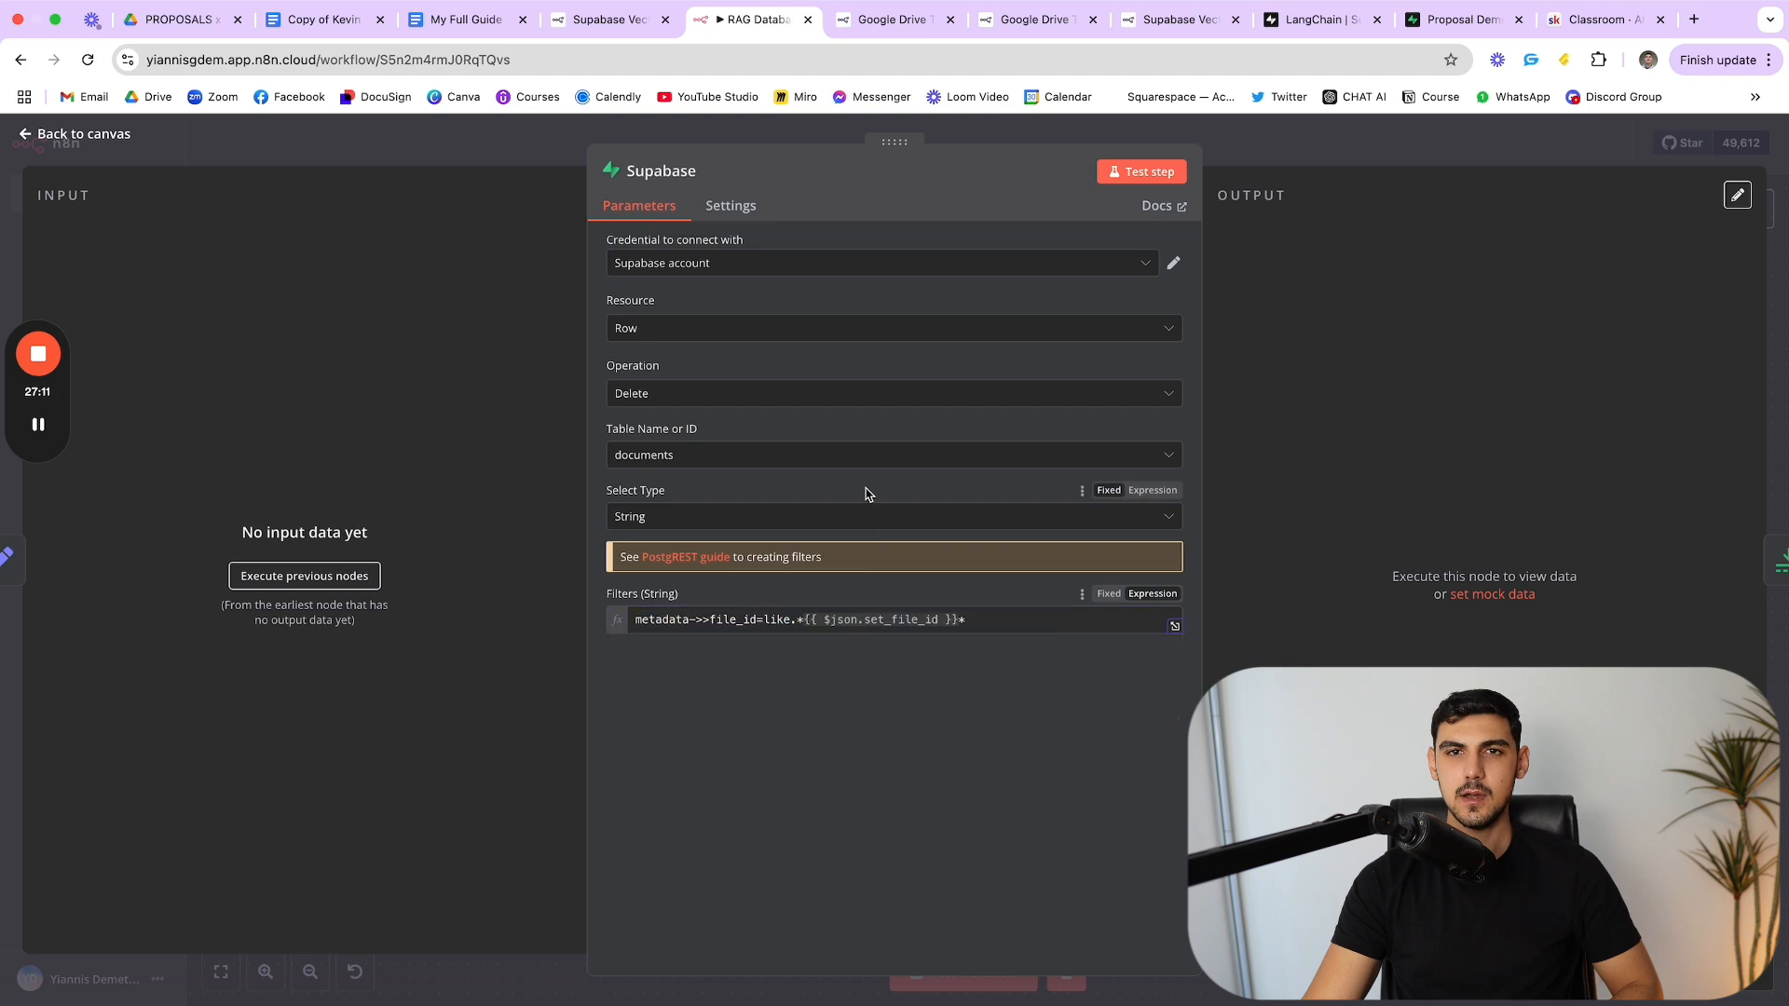
Step: Examine the closing wildcard of the filter and the Table Name or ID options, keeping documents selected
left_click(1007, 620)
left_click(986, 617)
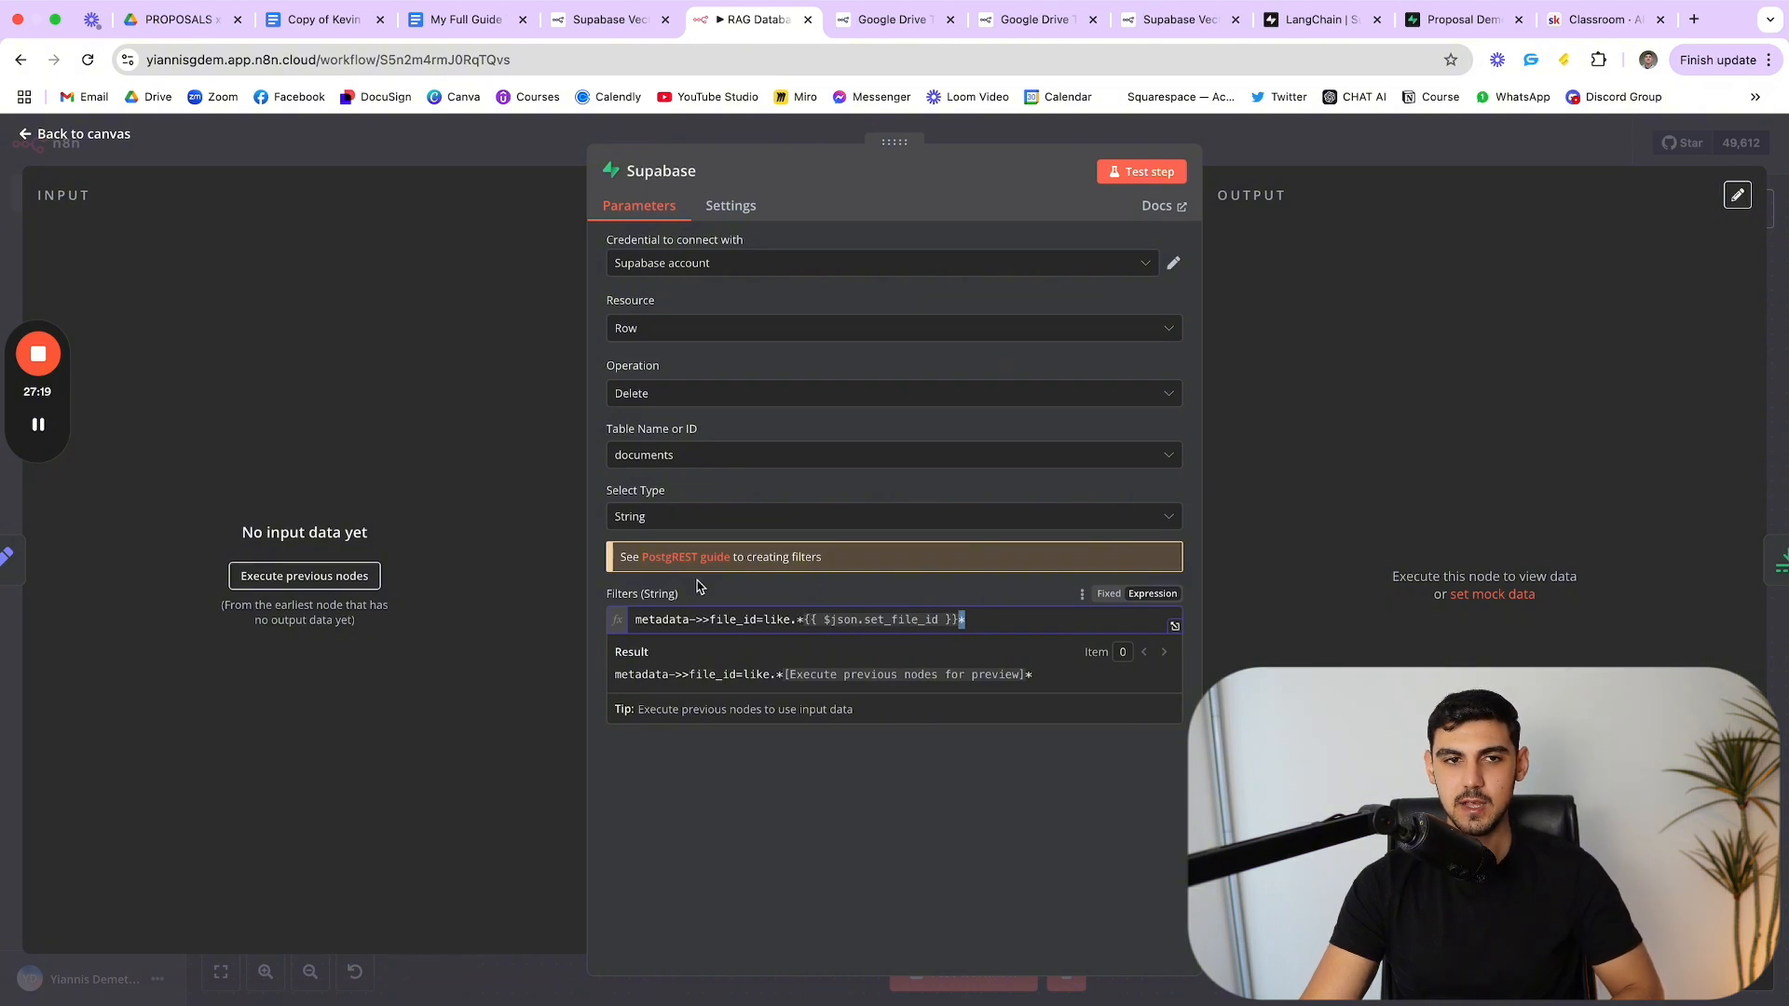
left_click(758, 491)
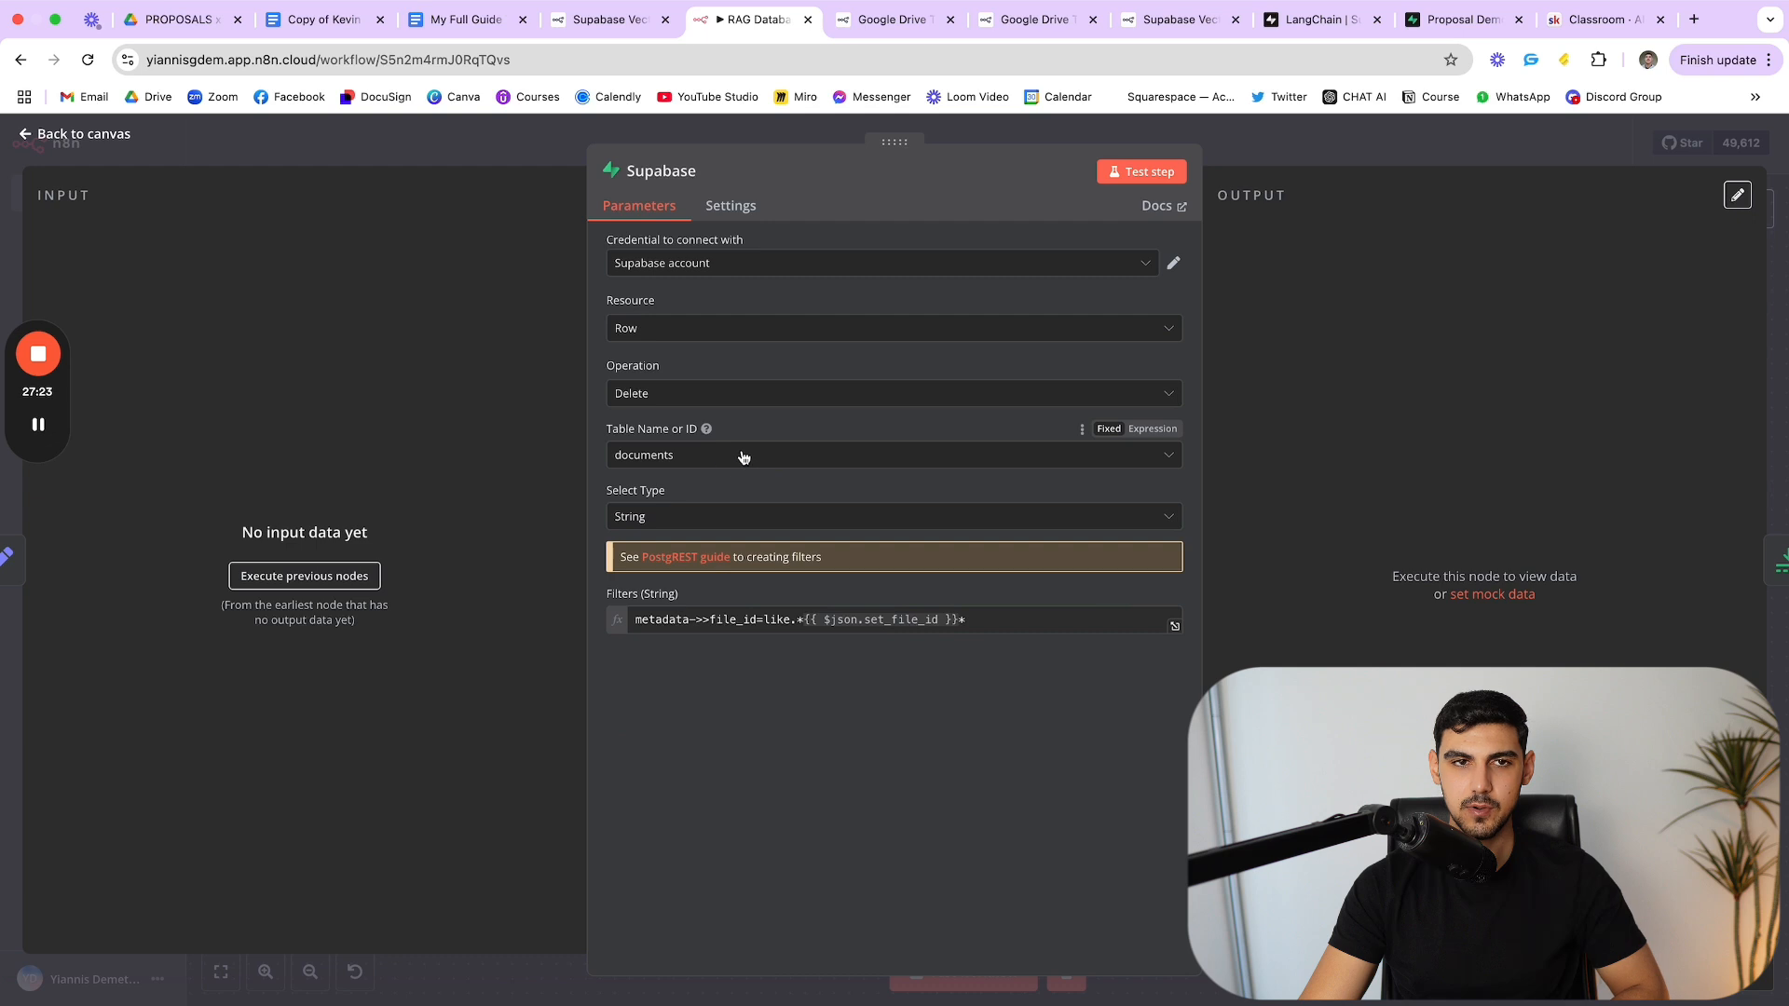
left_click(744, 454)
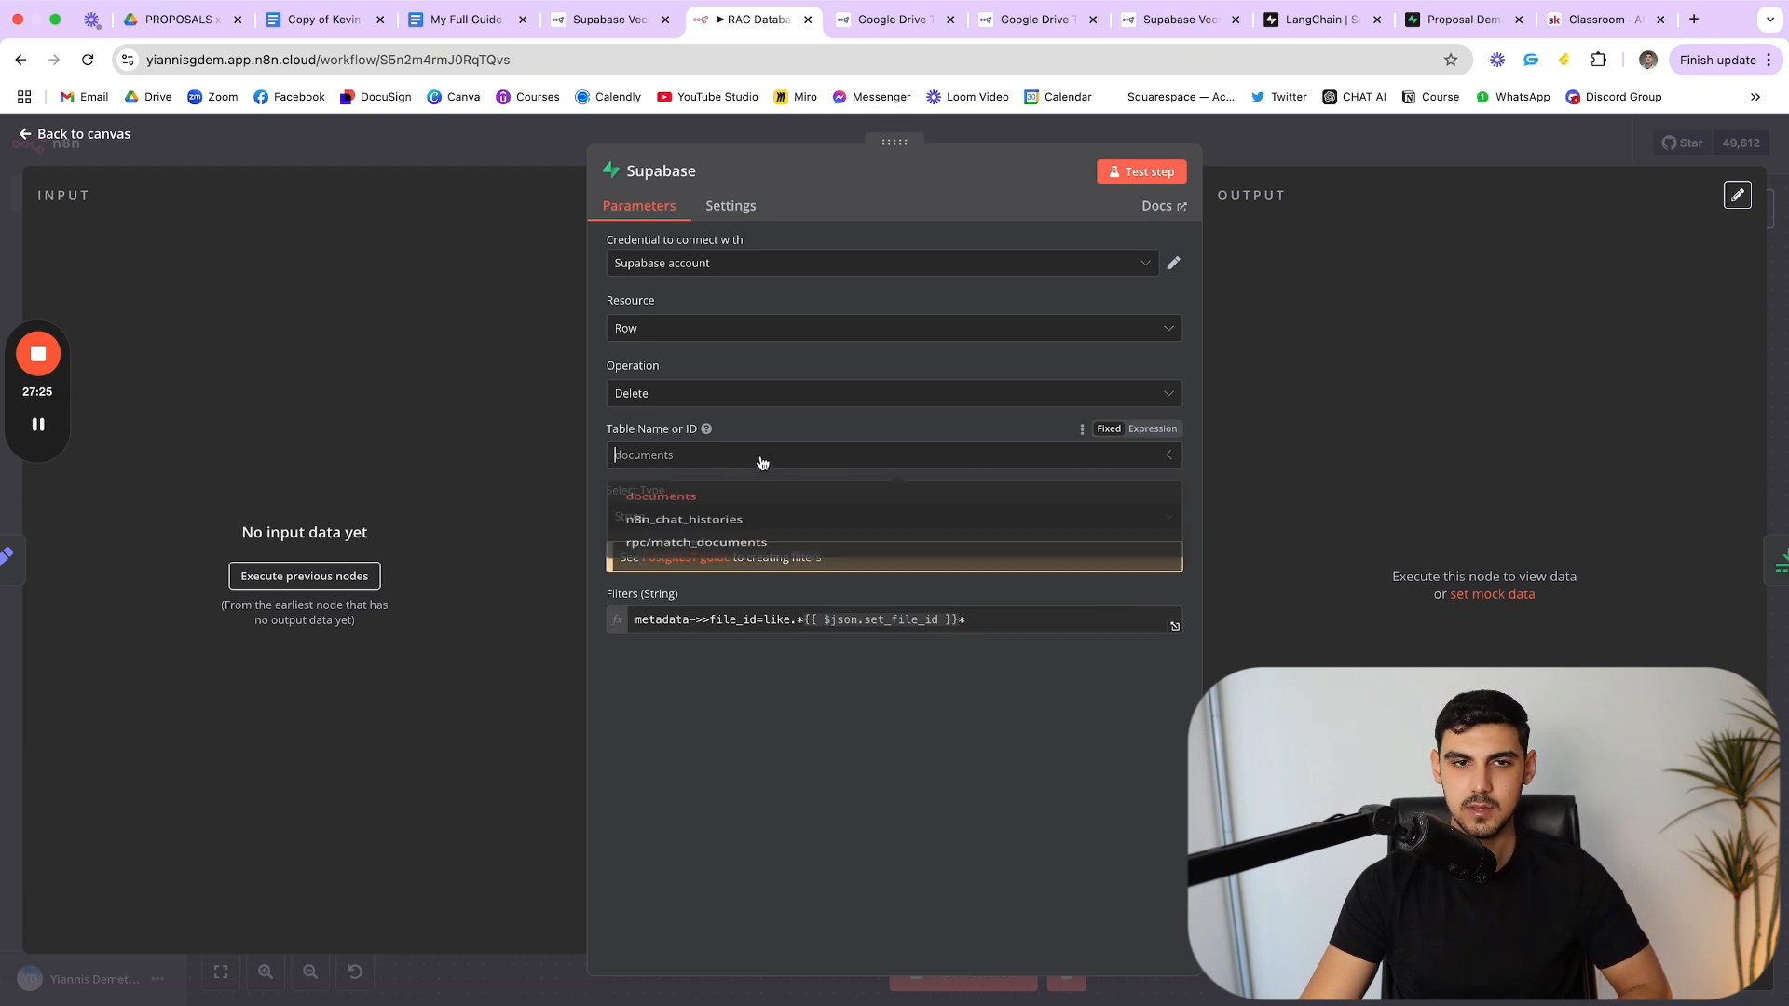
left_click(780, 438)
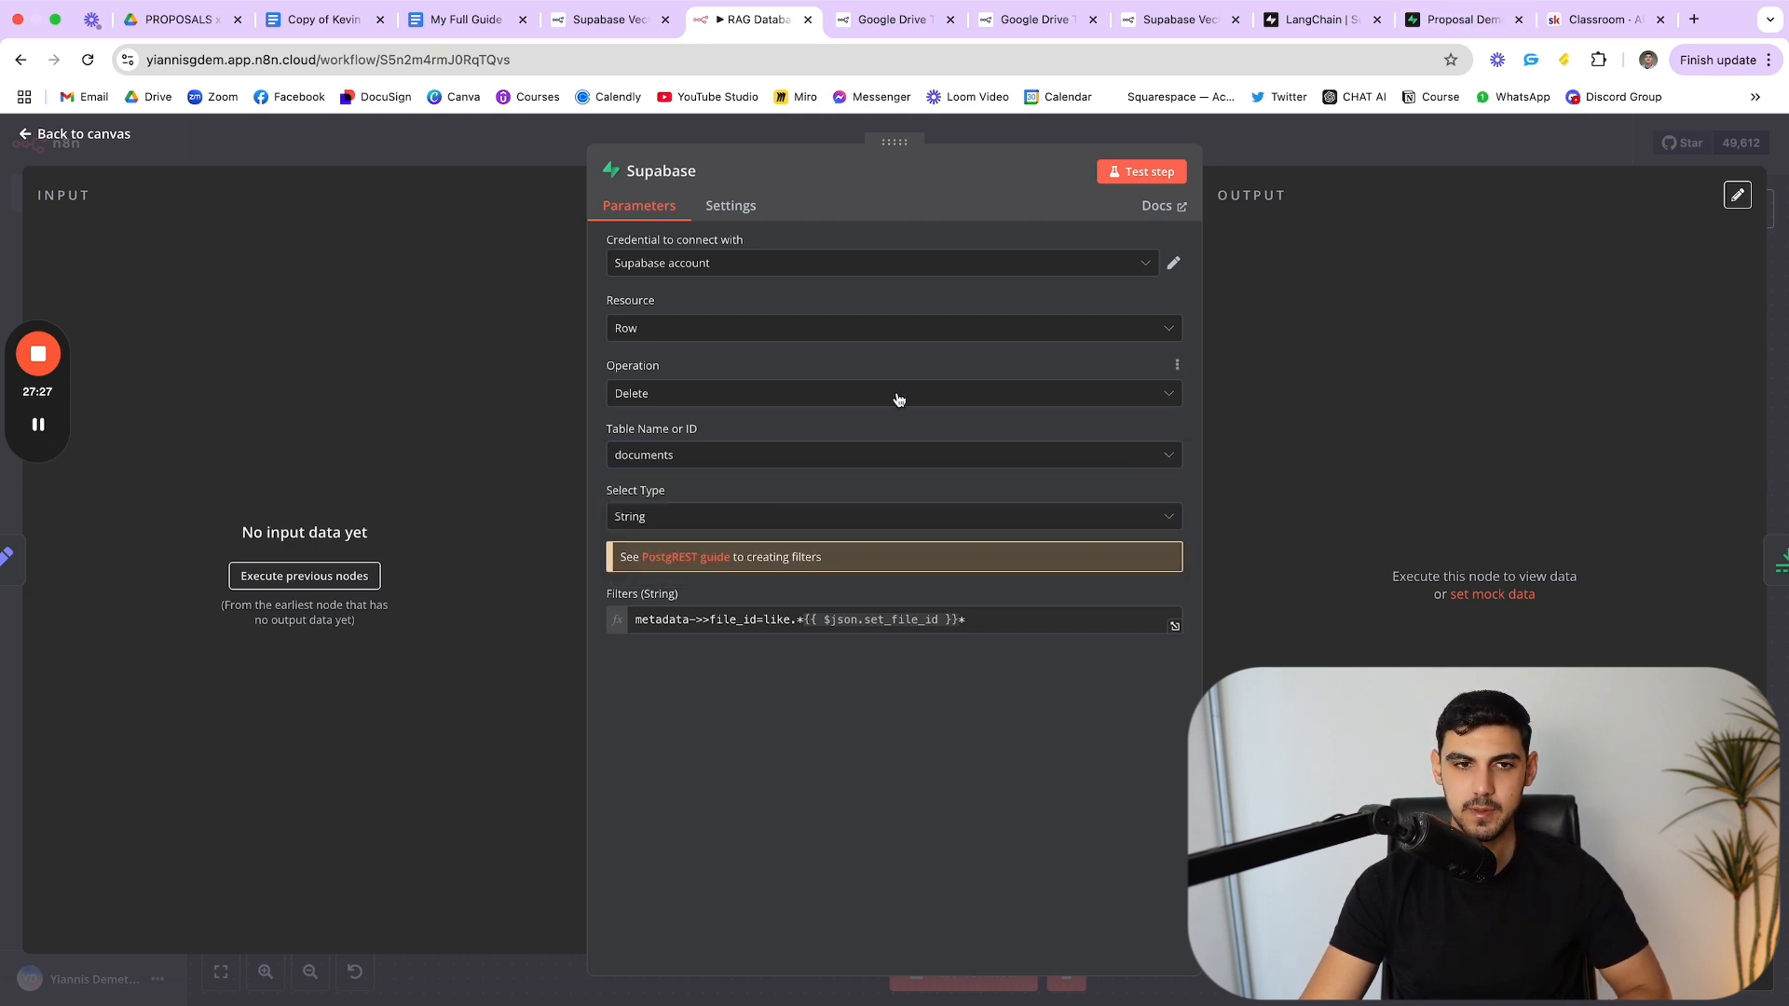
Step: Test the Supabase node to delete the updated file's rows from the documents table, review its output, and close the node
left_click(1142, 172)
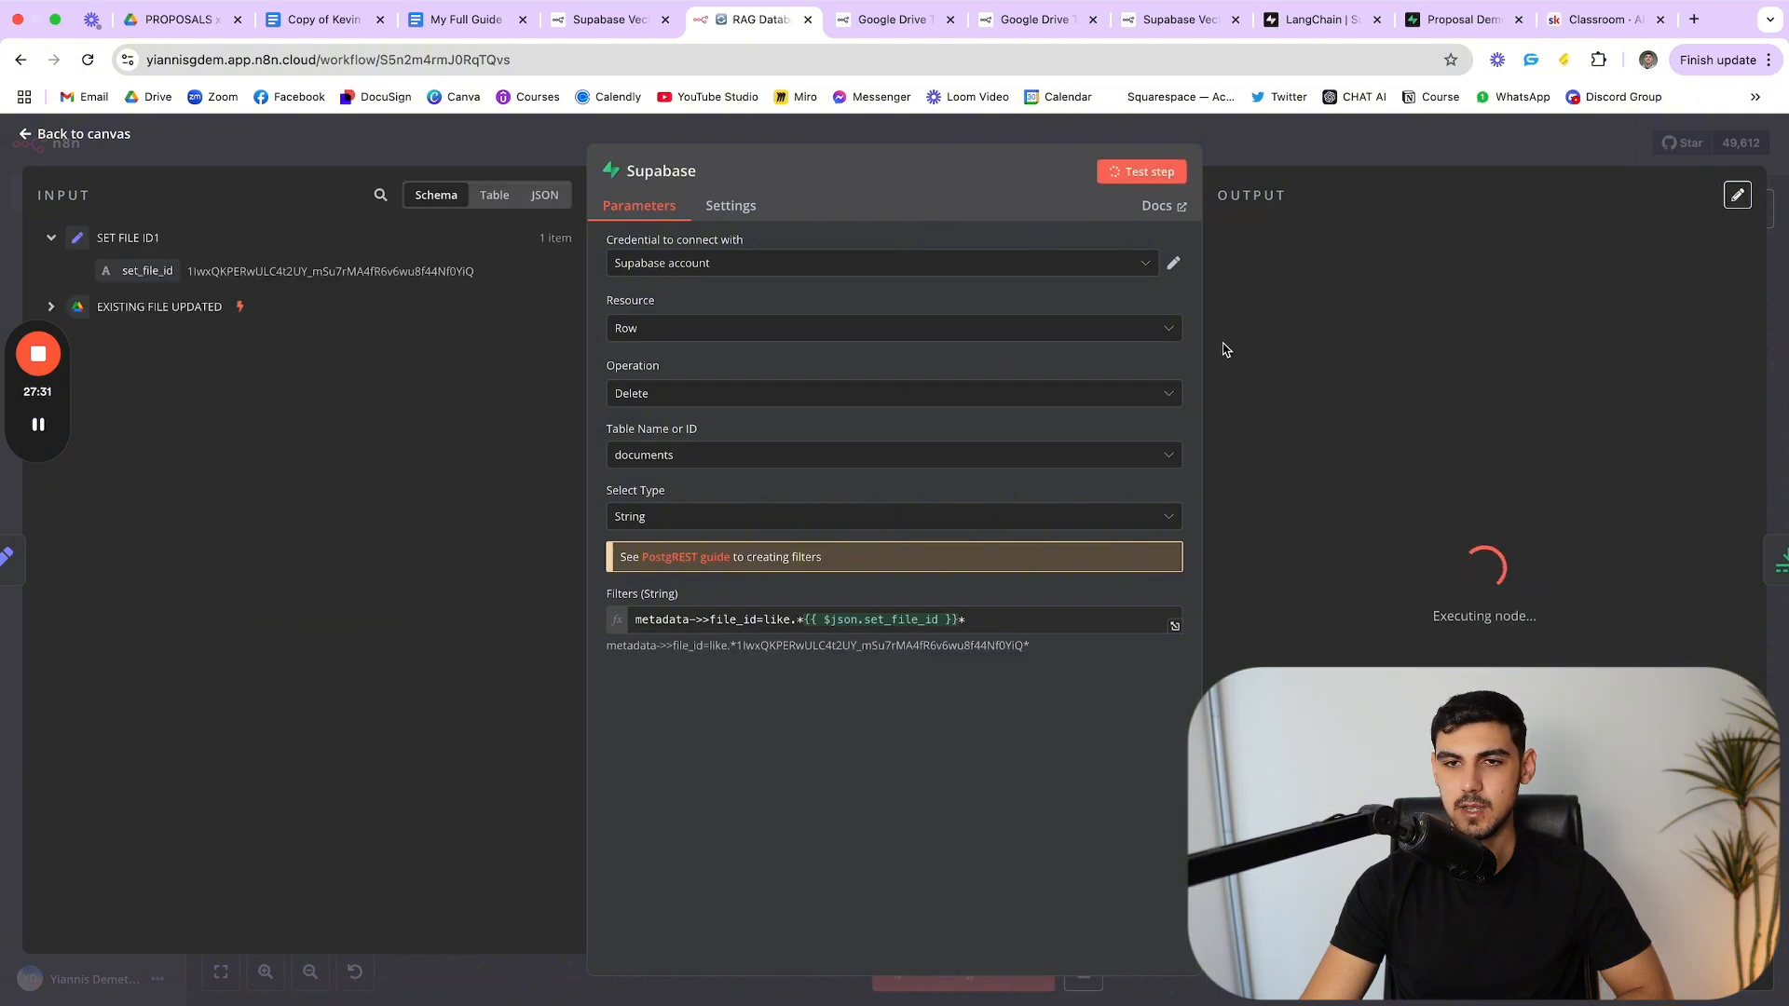
scroll(1426, 479, "right", 1)
scroll(1426, 476, "left", 1)
scroll(1425, 475, "down", 10)
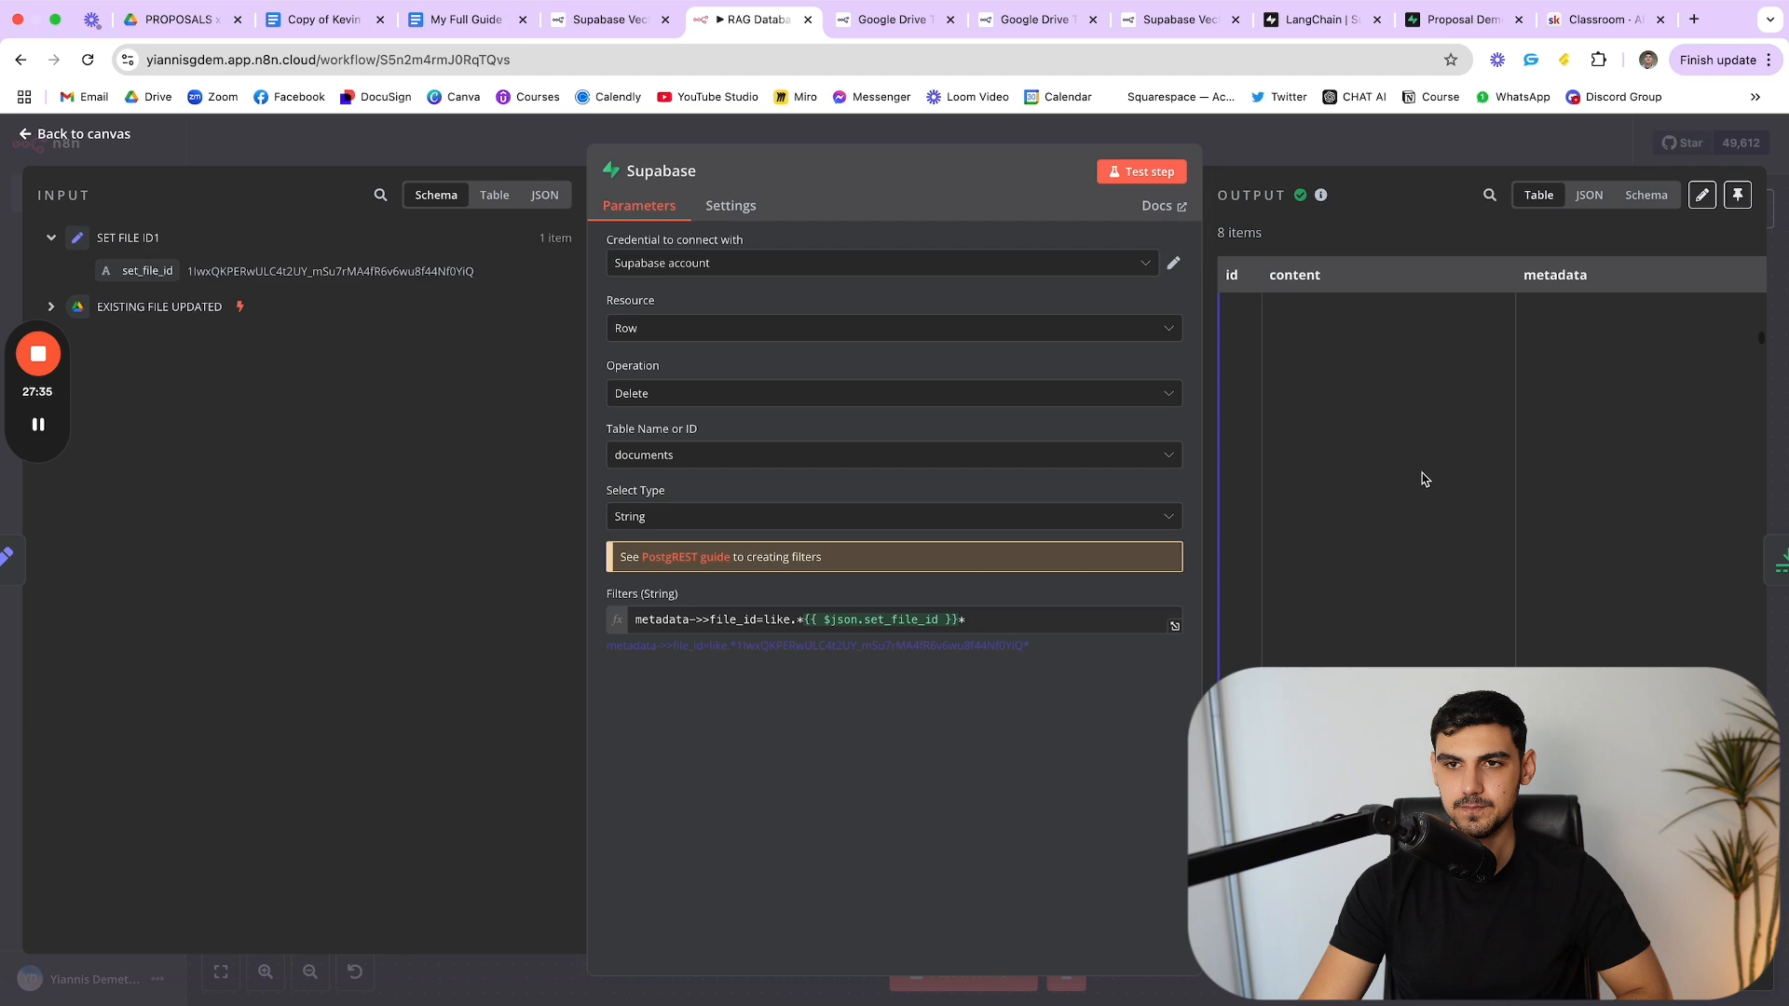
scroll(1422, 479, "down", 3)
scroll(1407, 465, "down", 8)
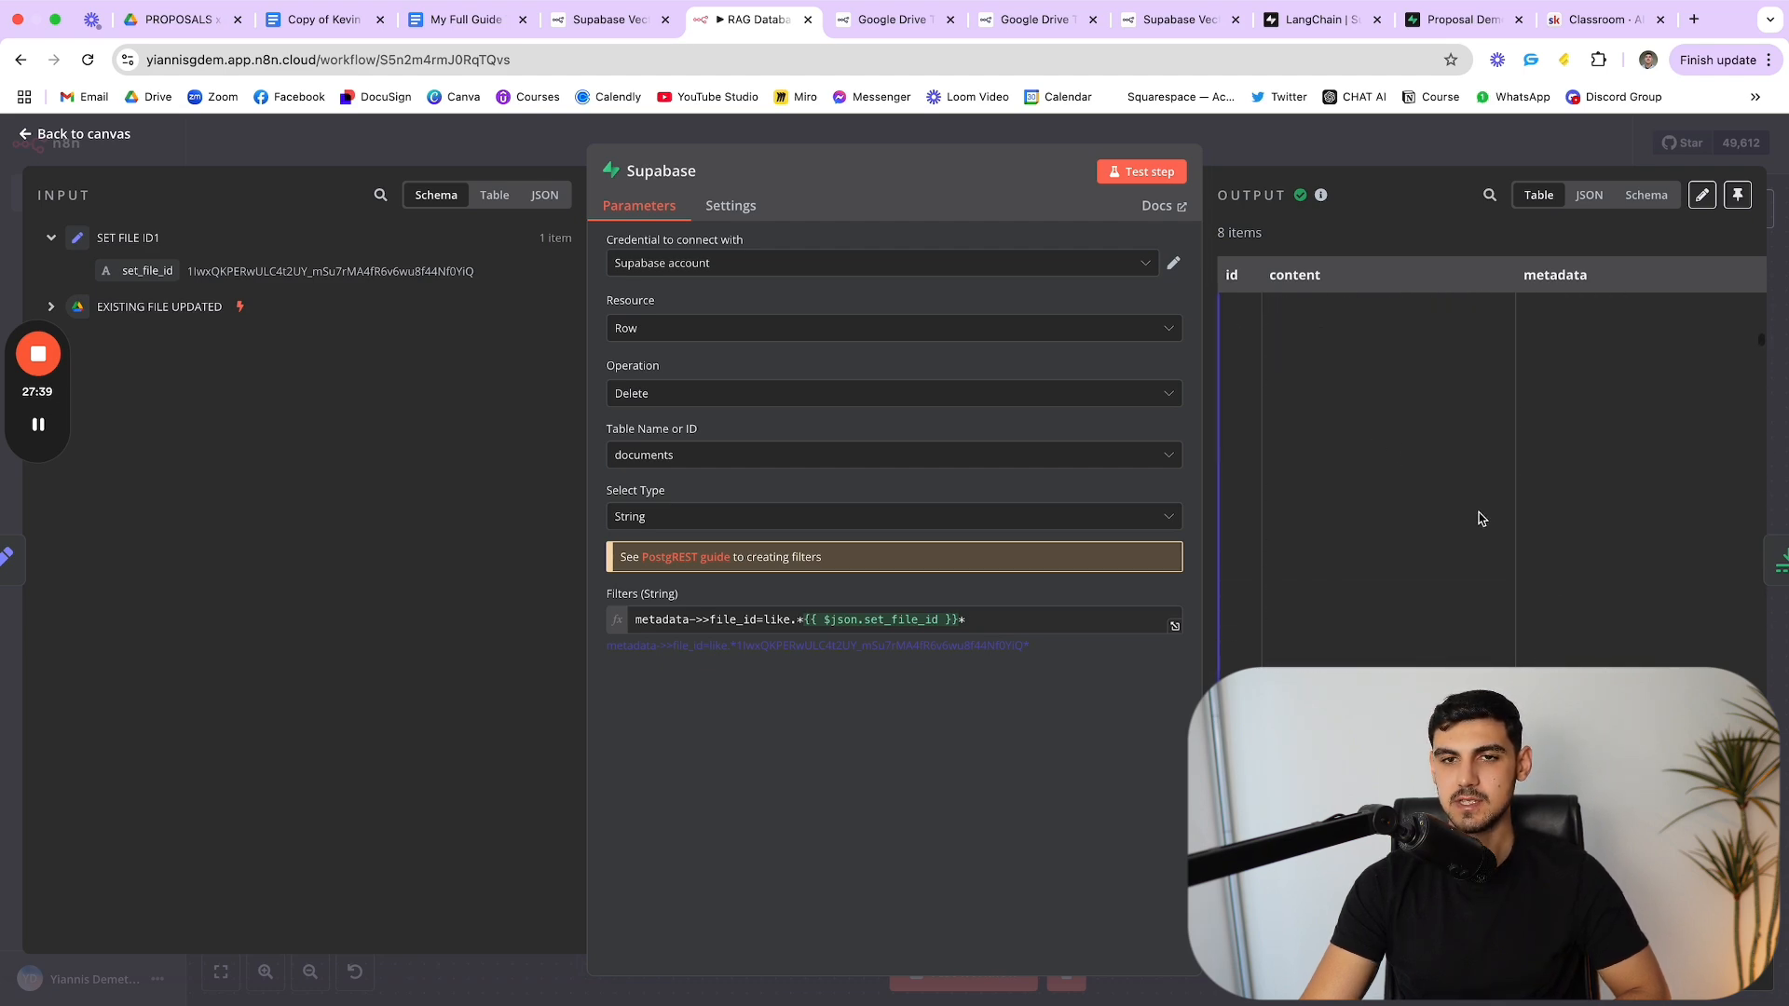
scroll(1402, 431, "up", 5)
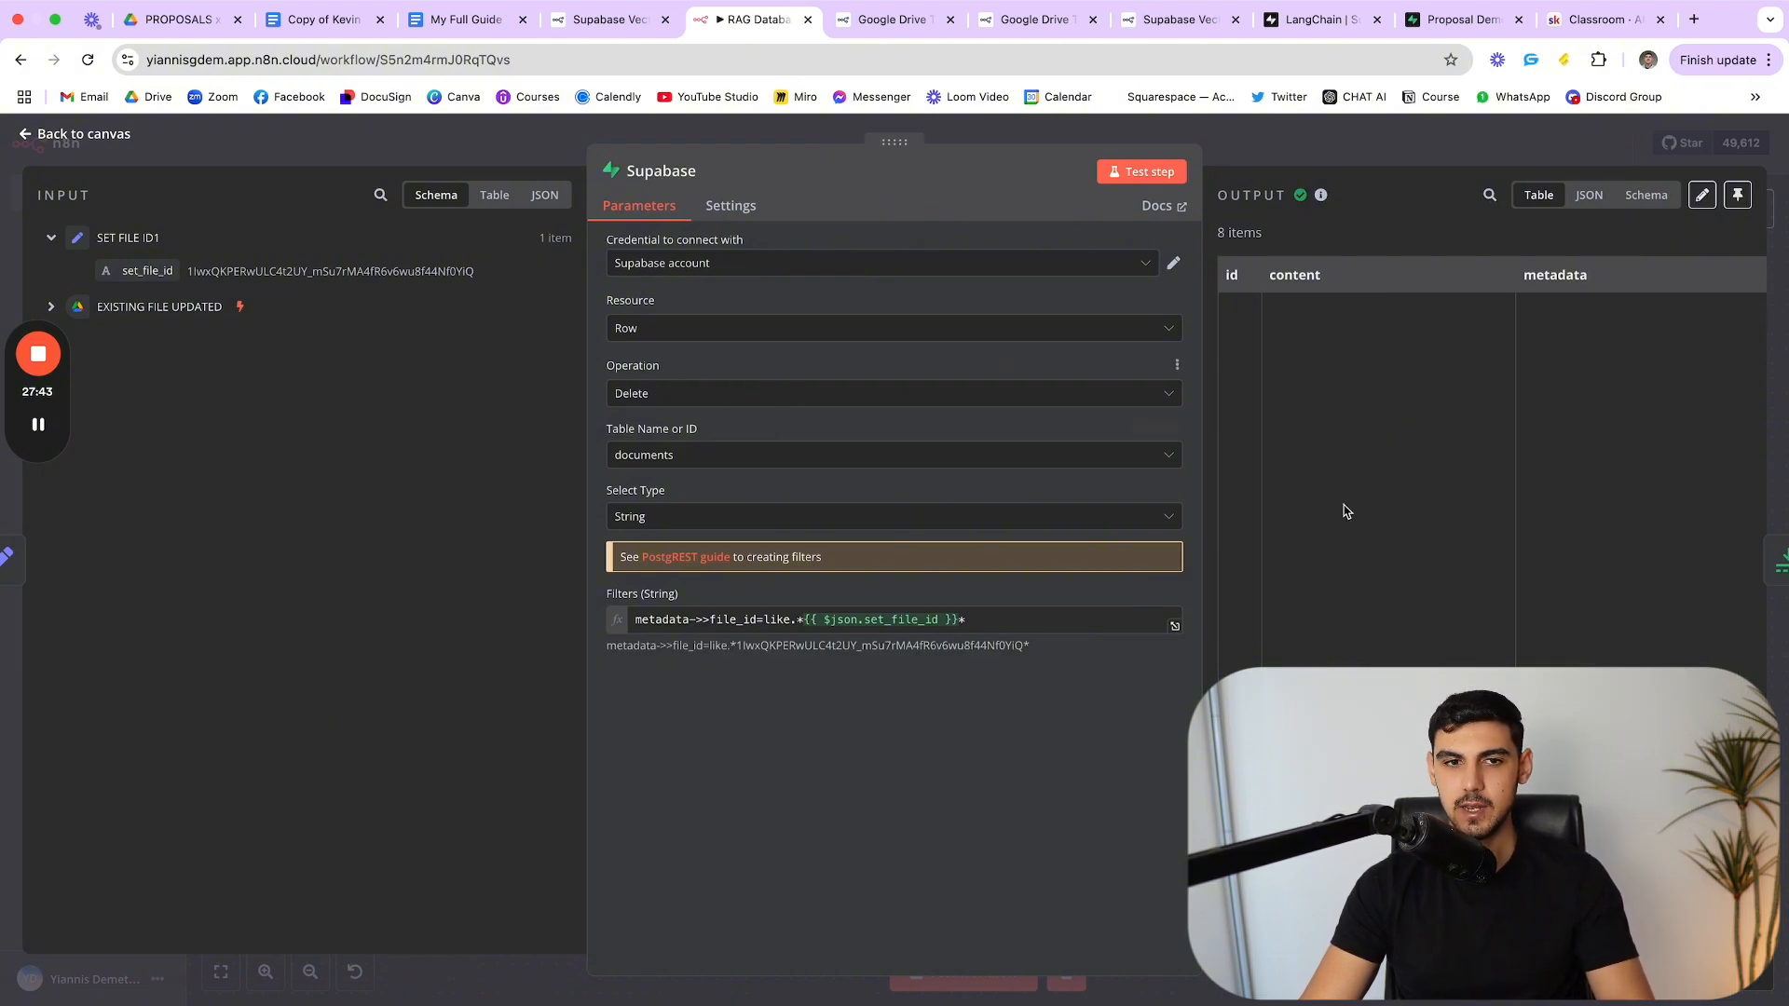
key("Escape")
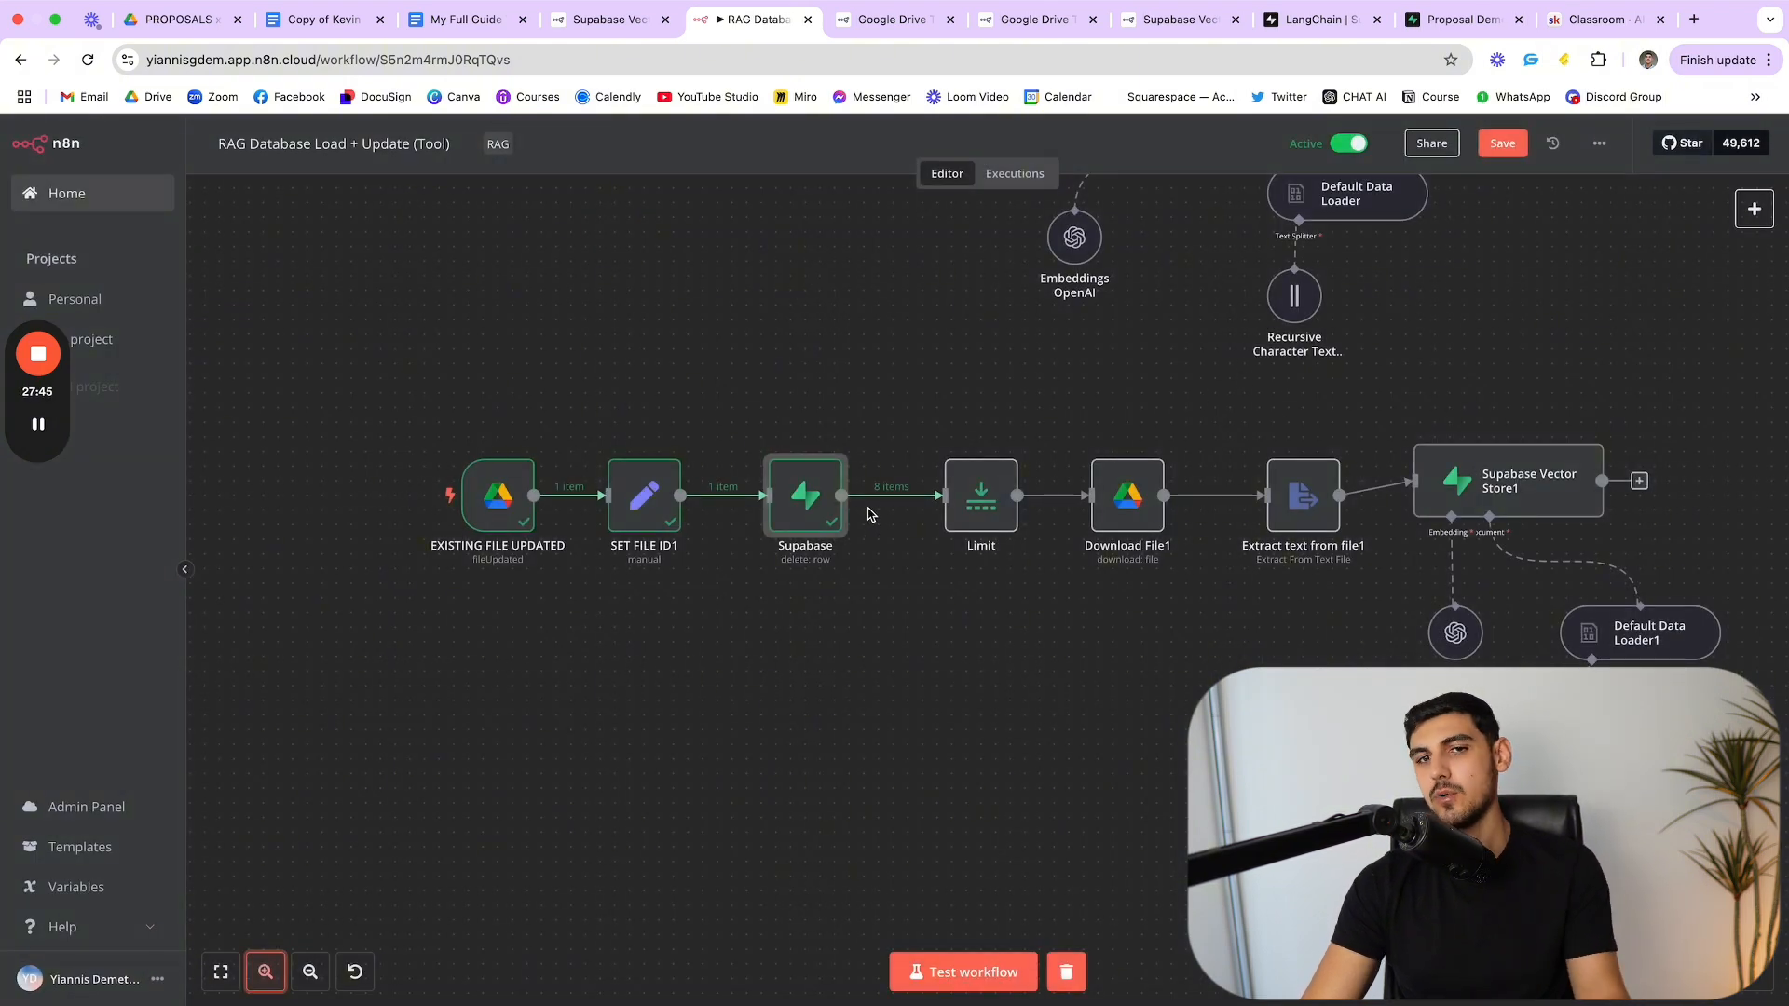
Step: Glance at the Limit node's settings, and reopen the Supabase node to review the deleted rows in its output
double_click(993, 504)
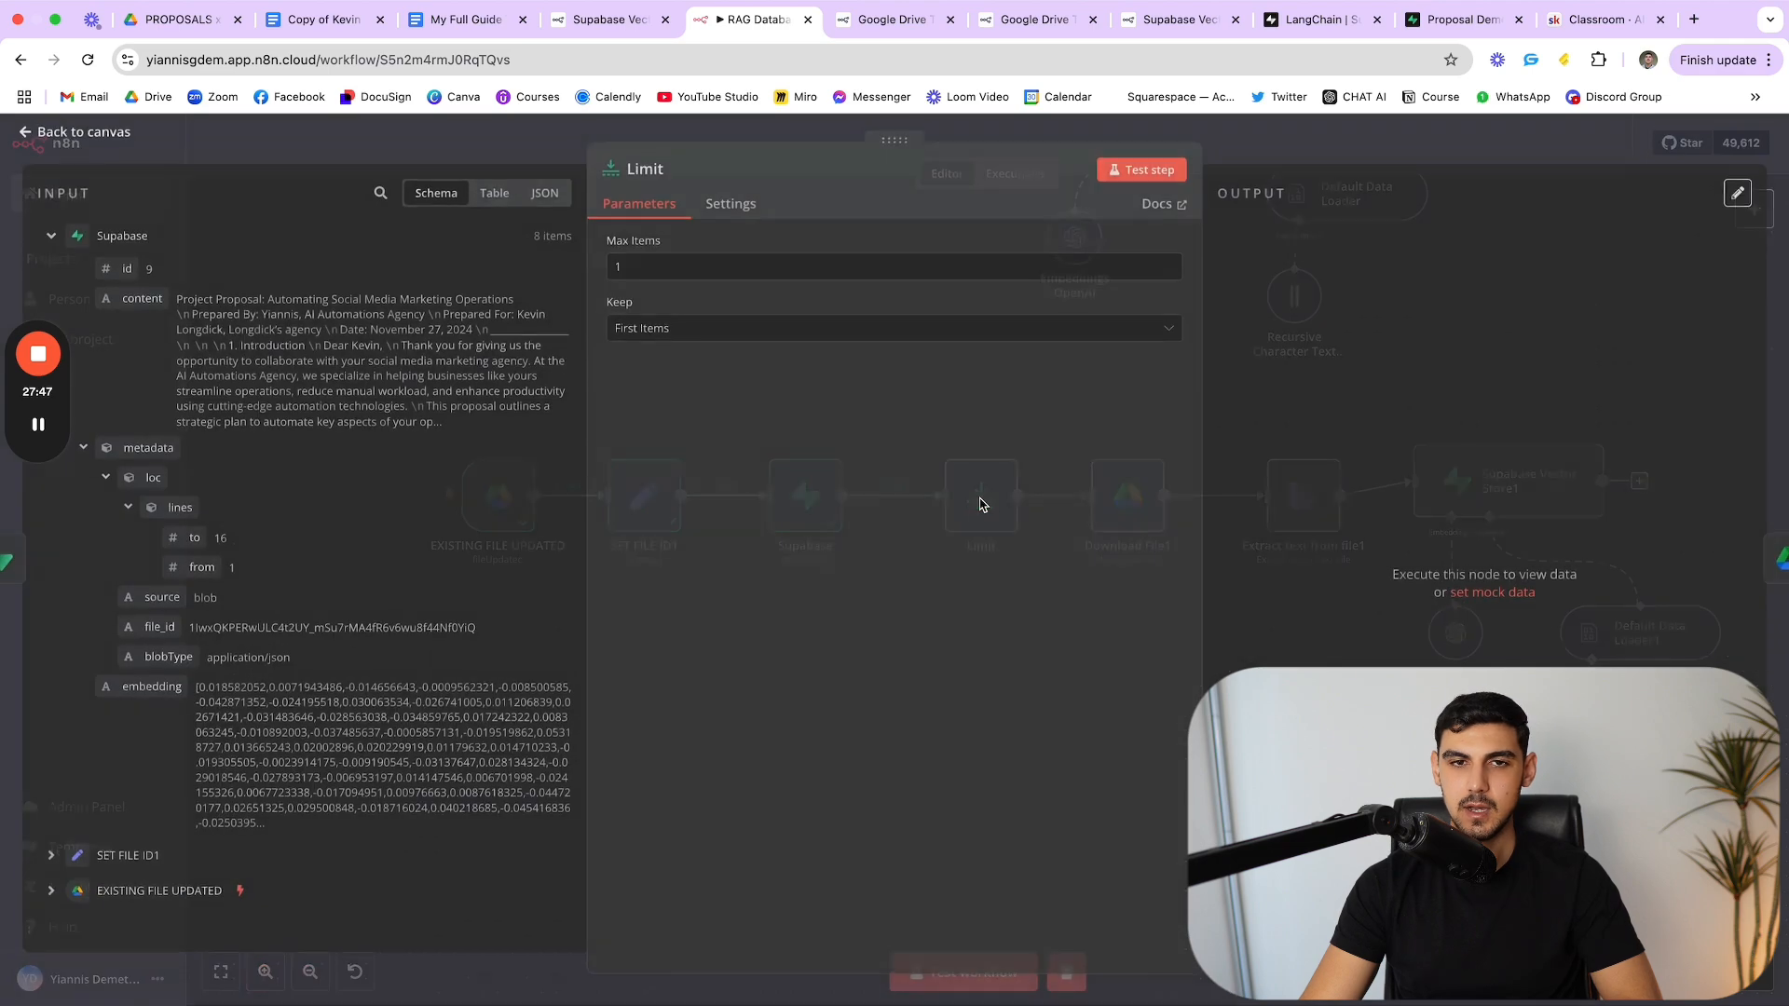
key("Escape")
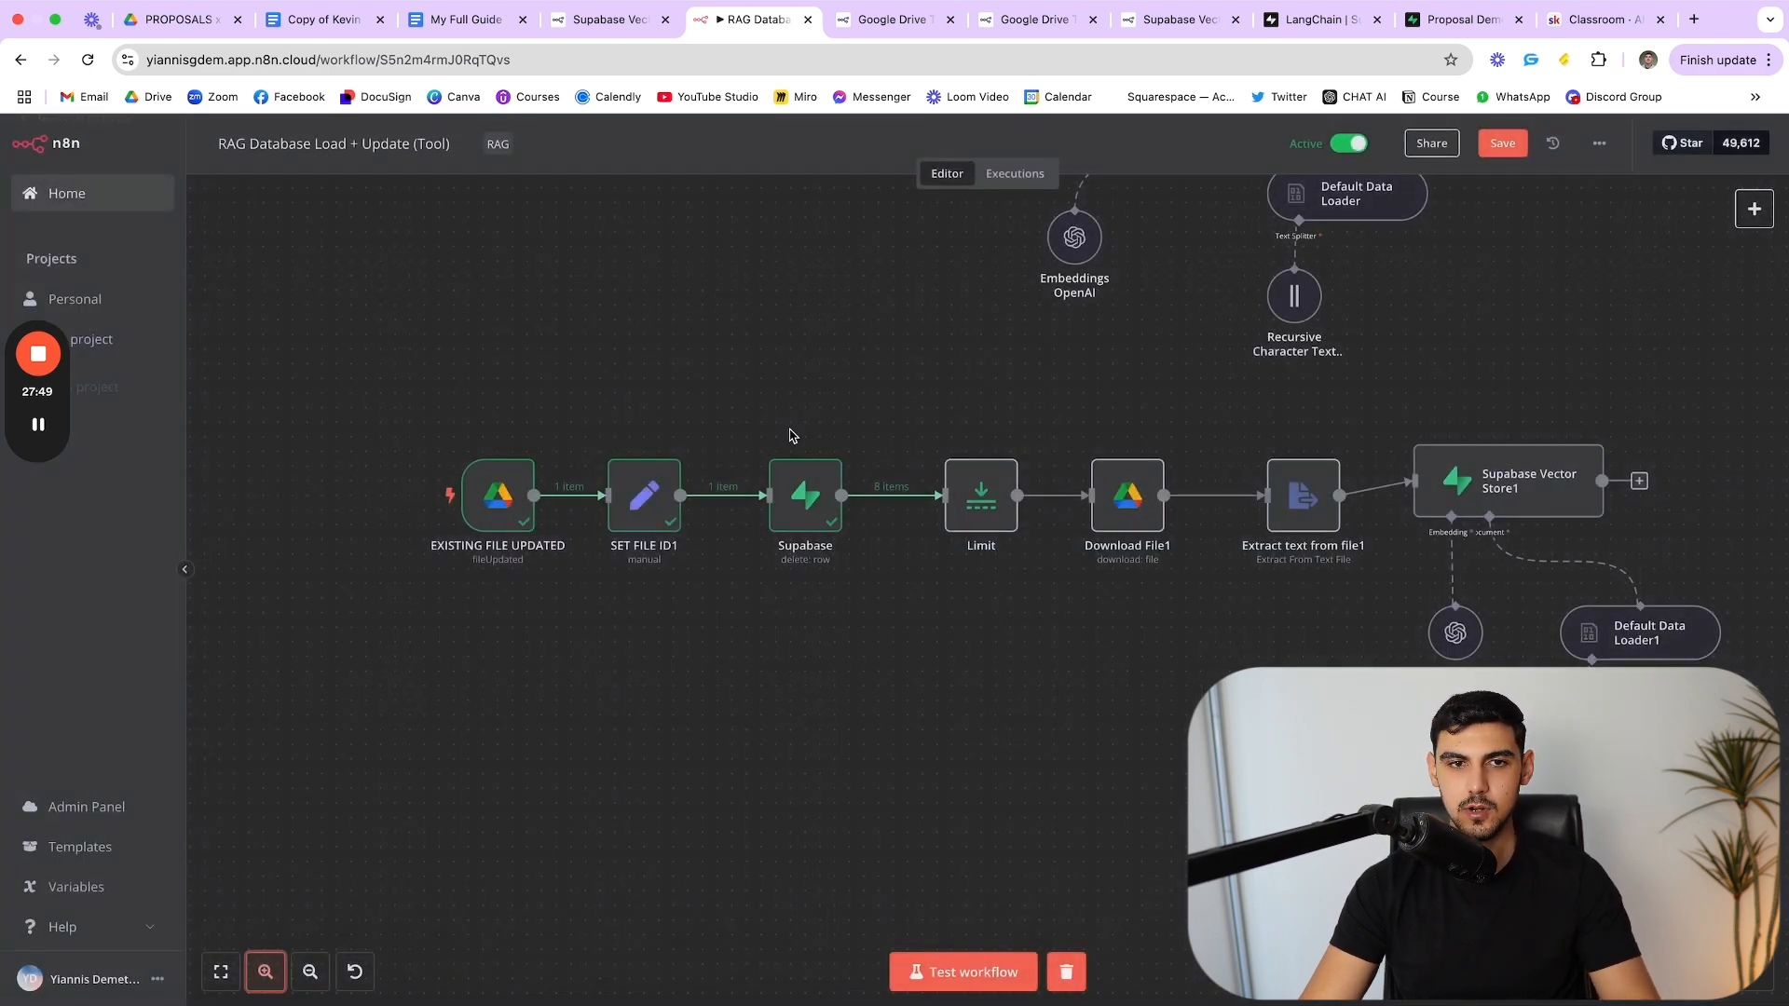
double_click(820, 517)
scroll(1293, 499, "down", 10)
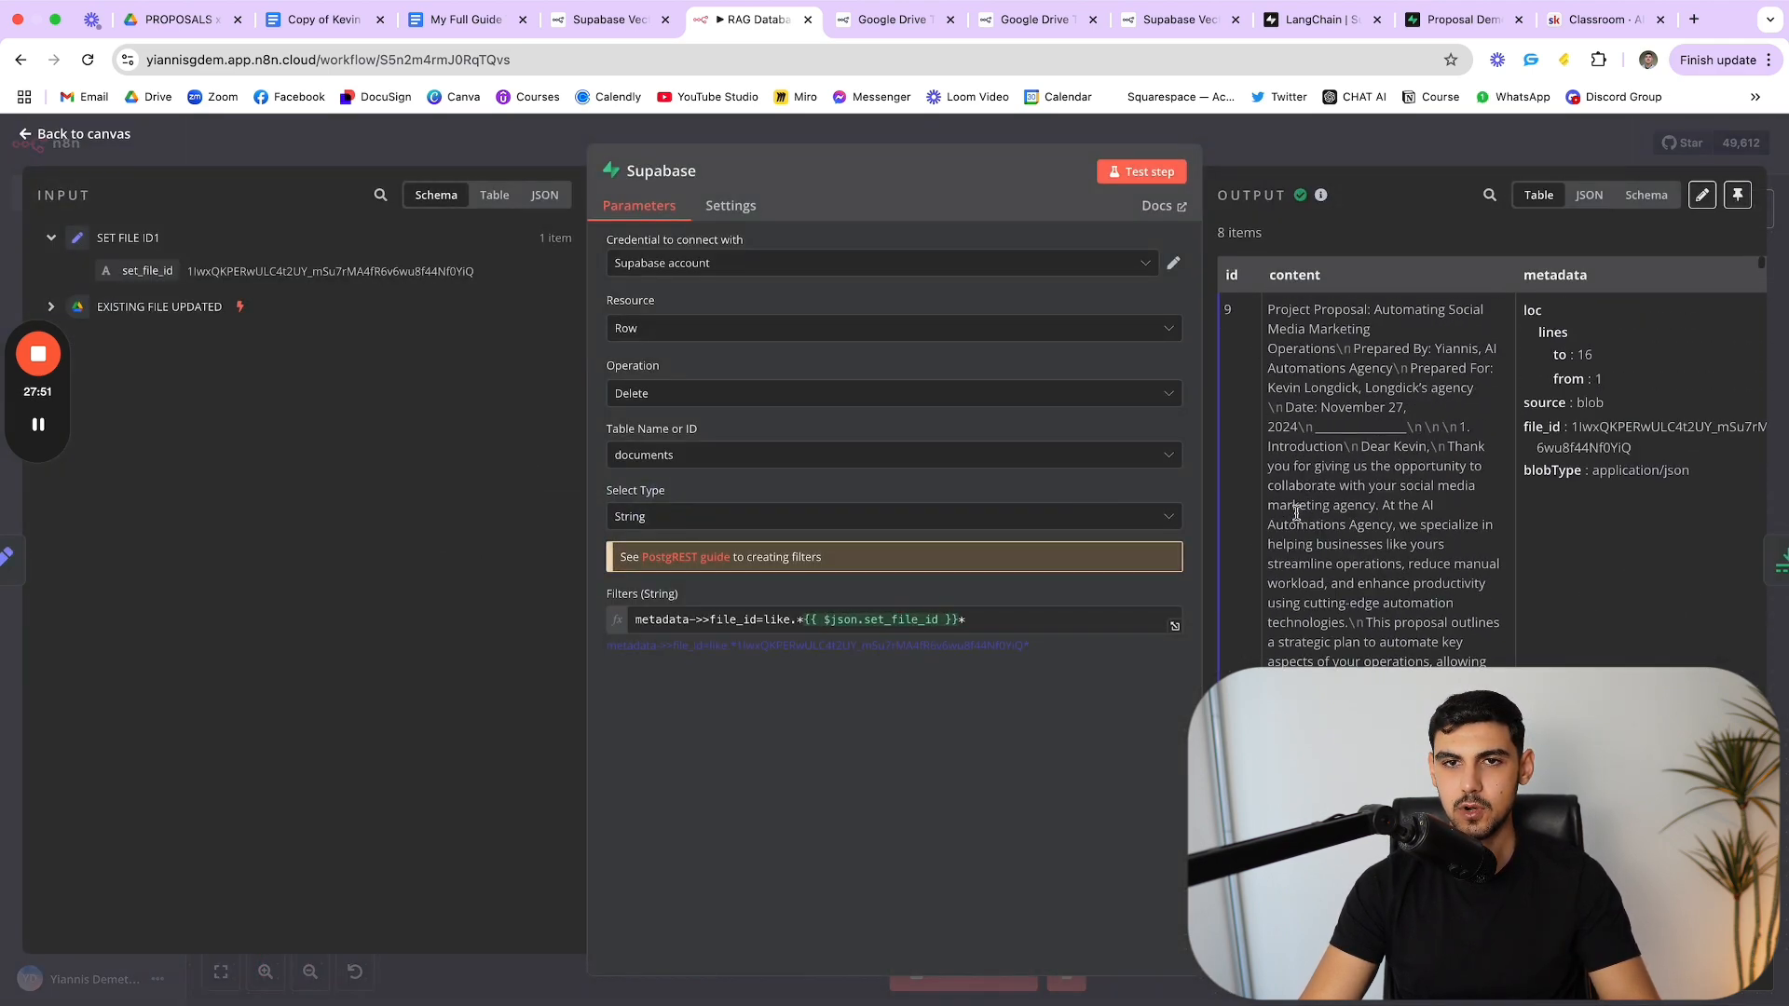
scroll(1279, 511, "down", 5)
scroll(1279, 511, "down", 3)
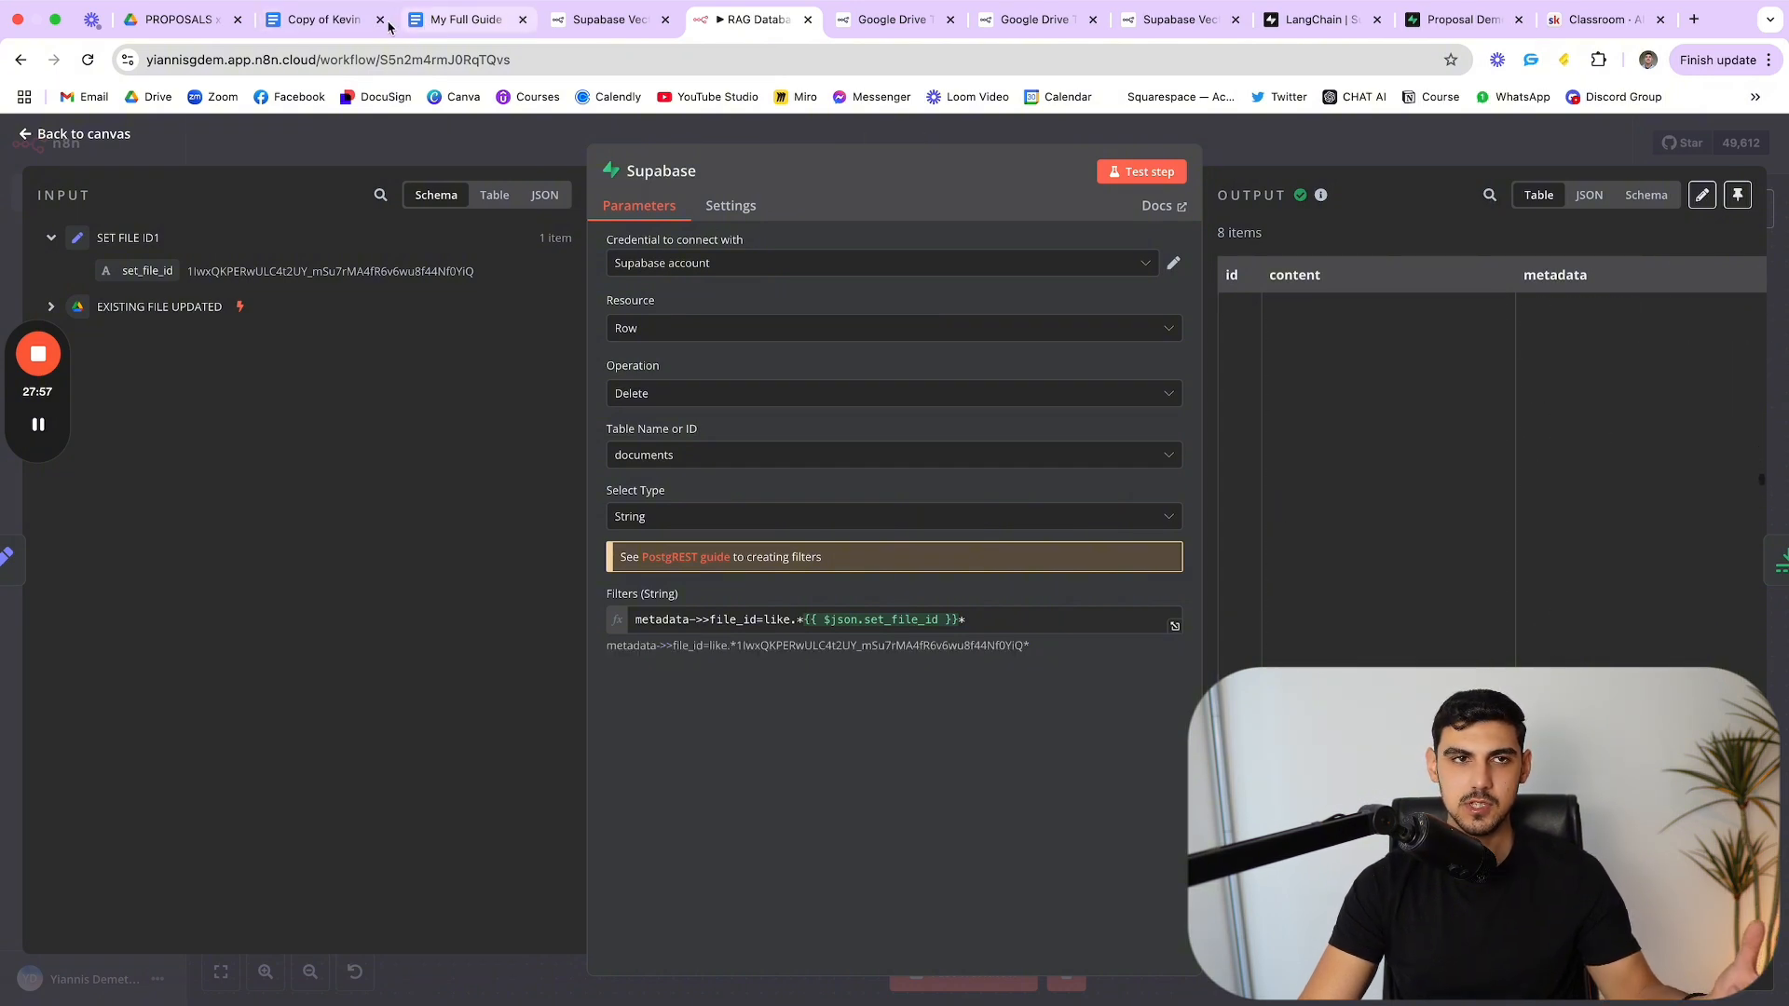
Step: Check the proposal document in Google Docs, return to the n8n workflow, and close the Supabase node
left_click(335, 20)
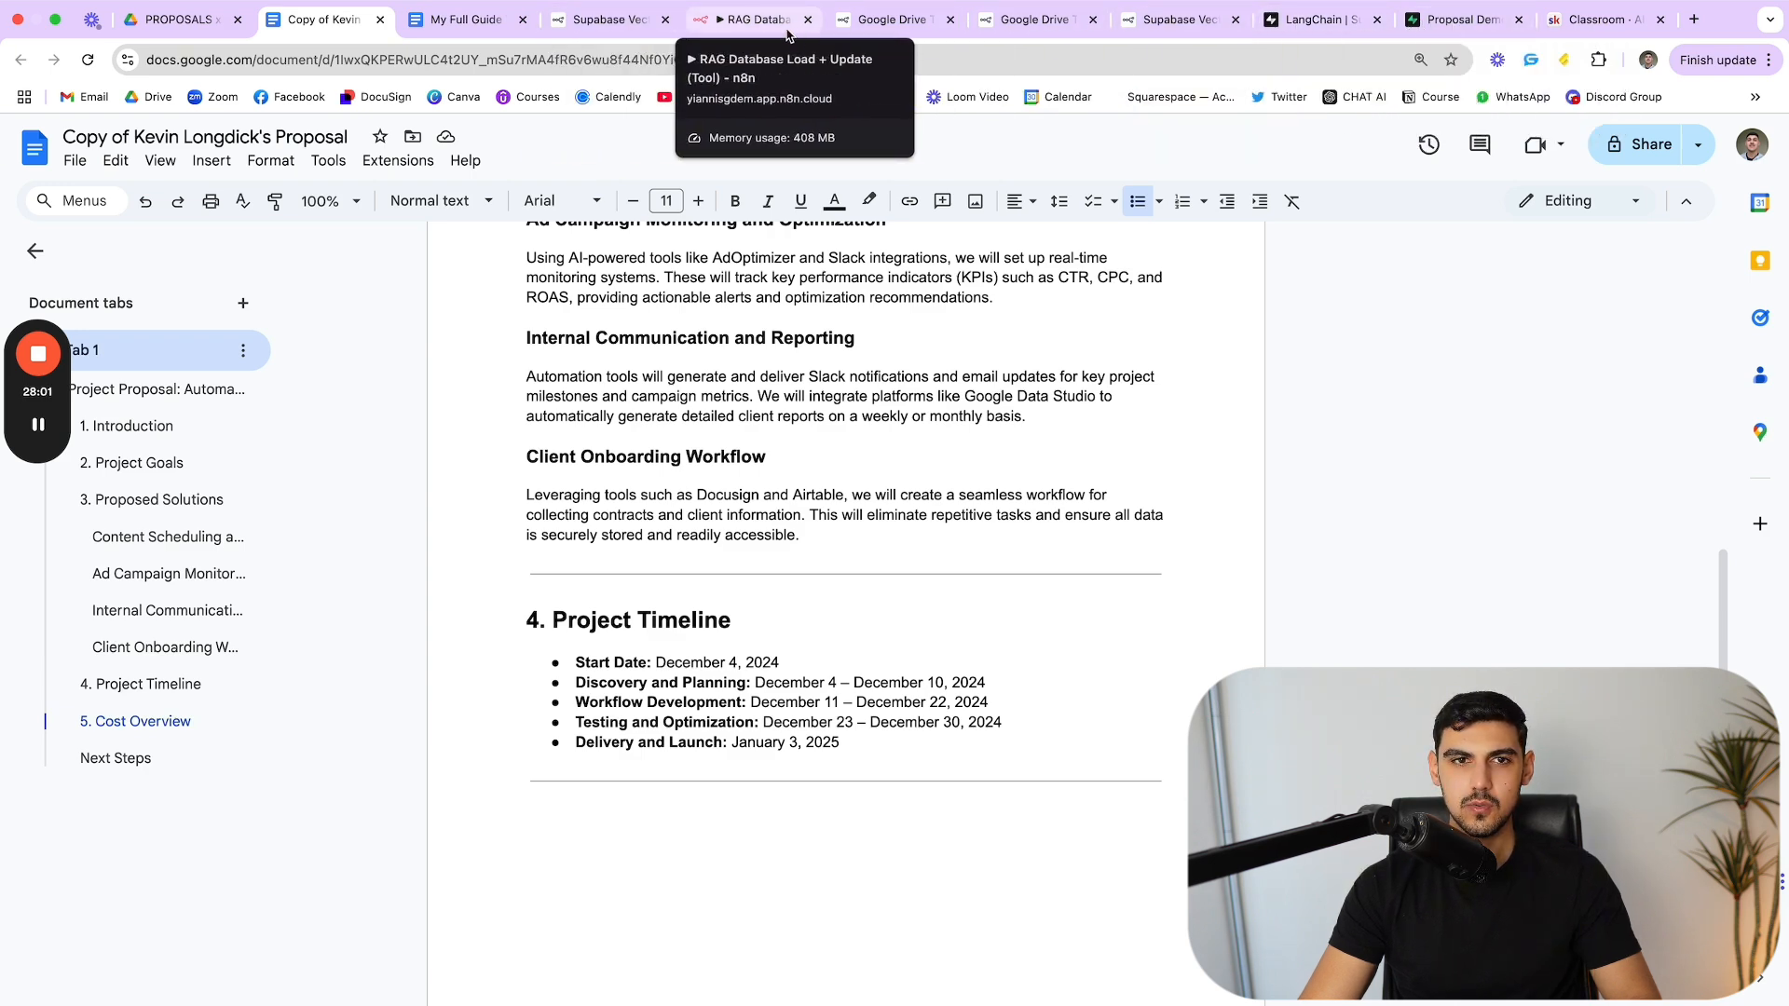
left_click(751, 21)
key("Escape")
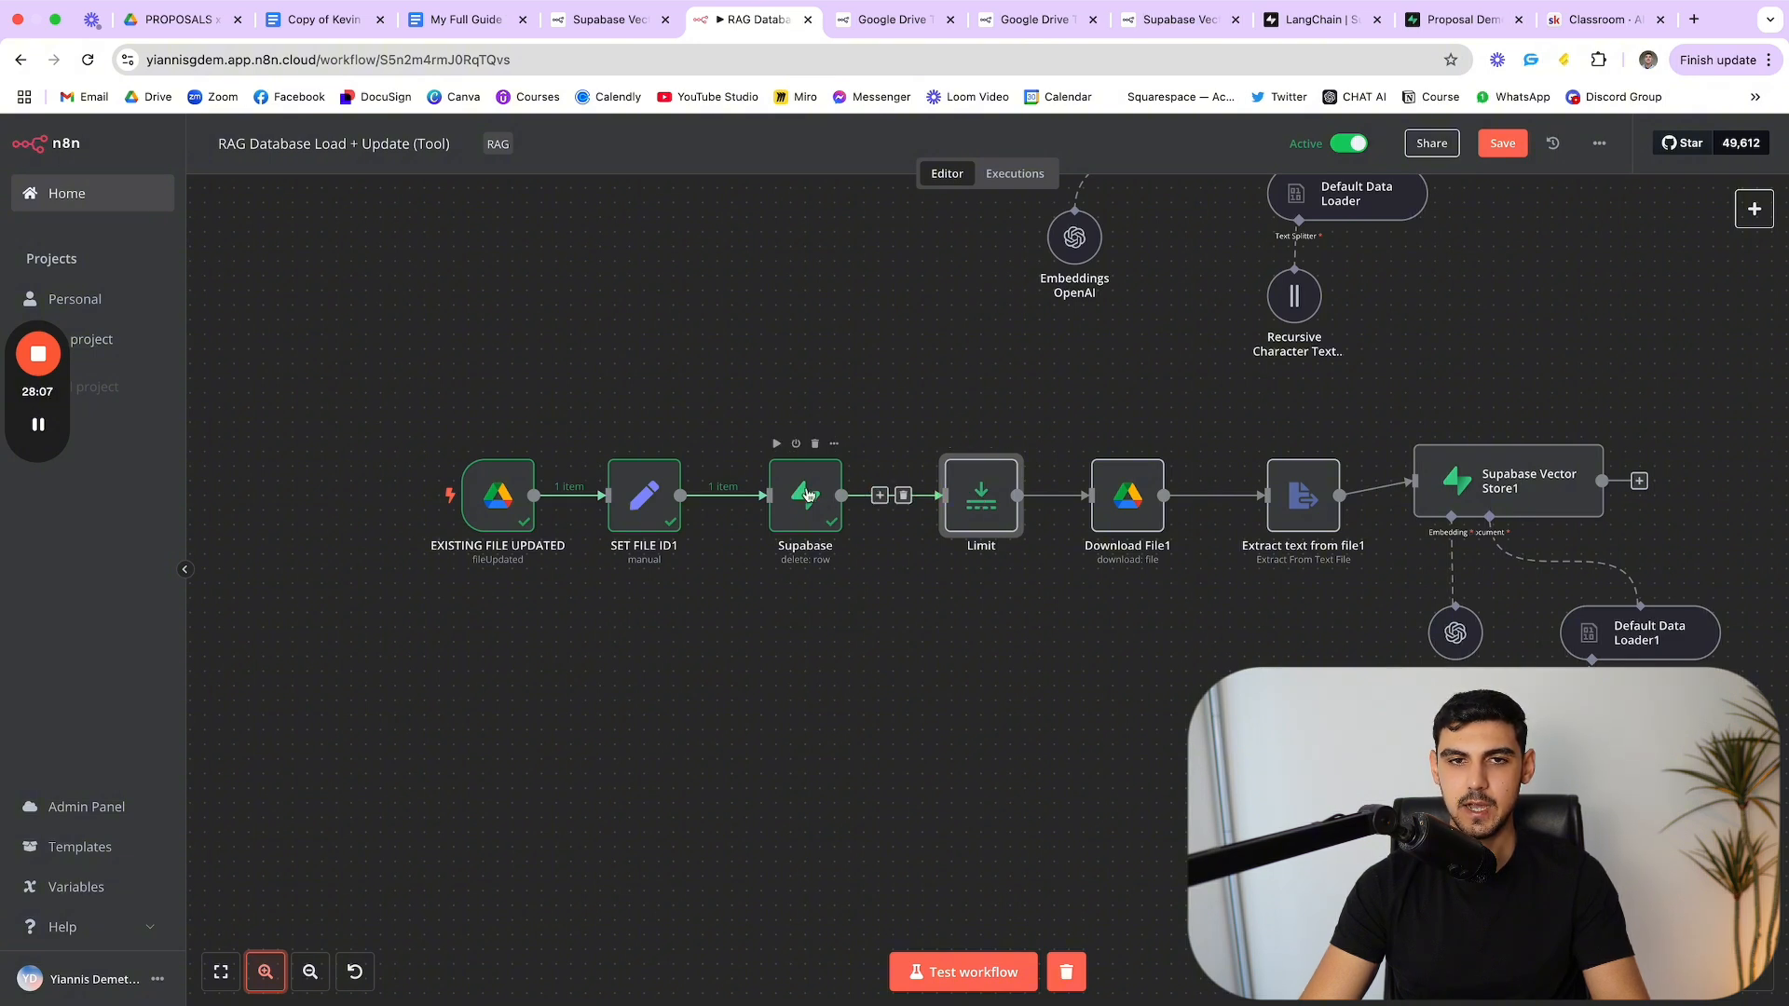
Step: Review the Limit node's Max Items and Keep settings, glance at Download File1, and return to the canvas
double_click(998, 494)
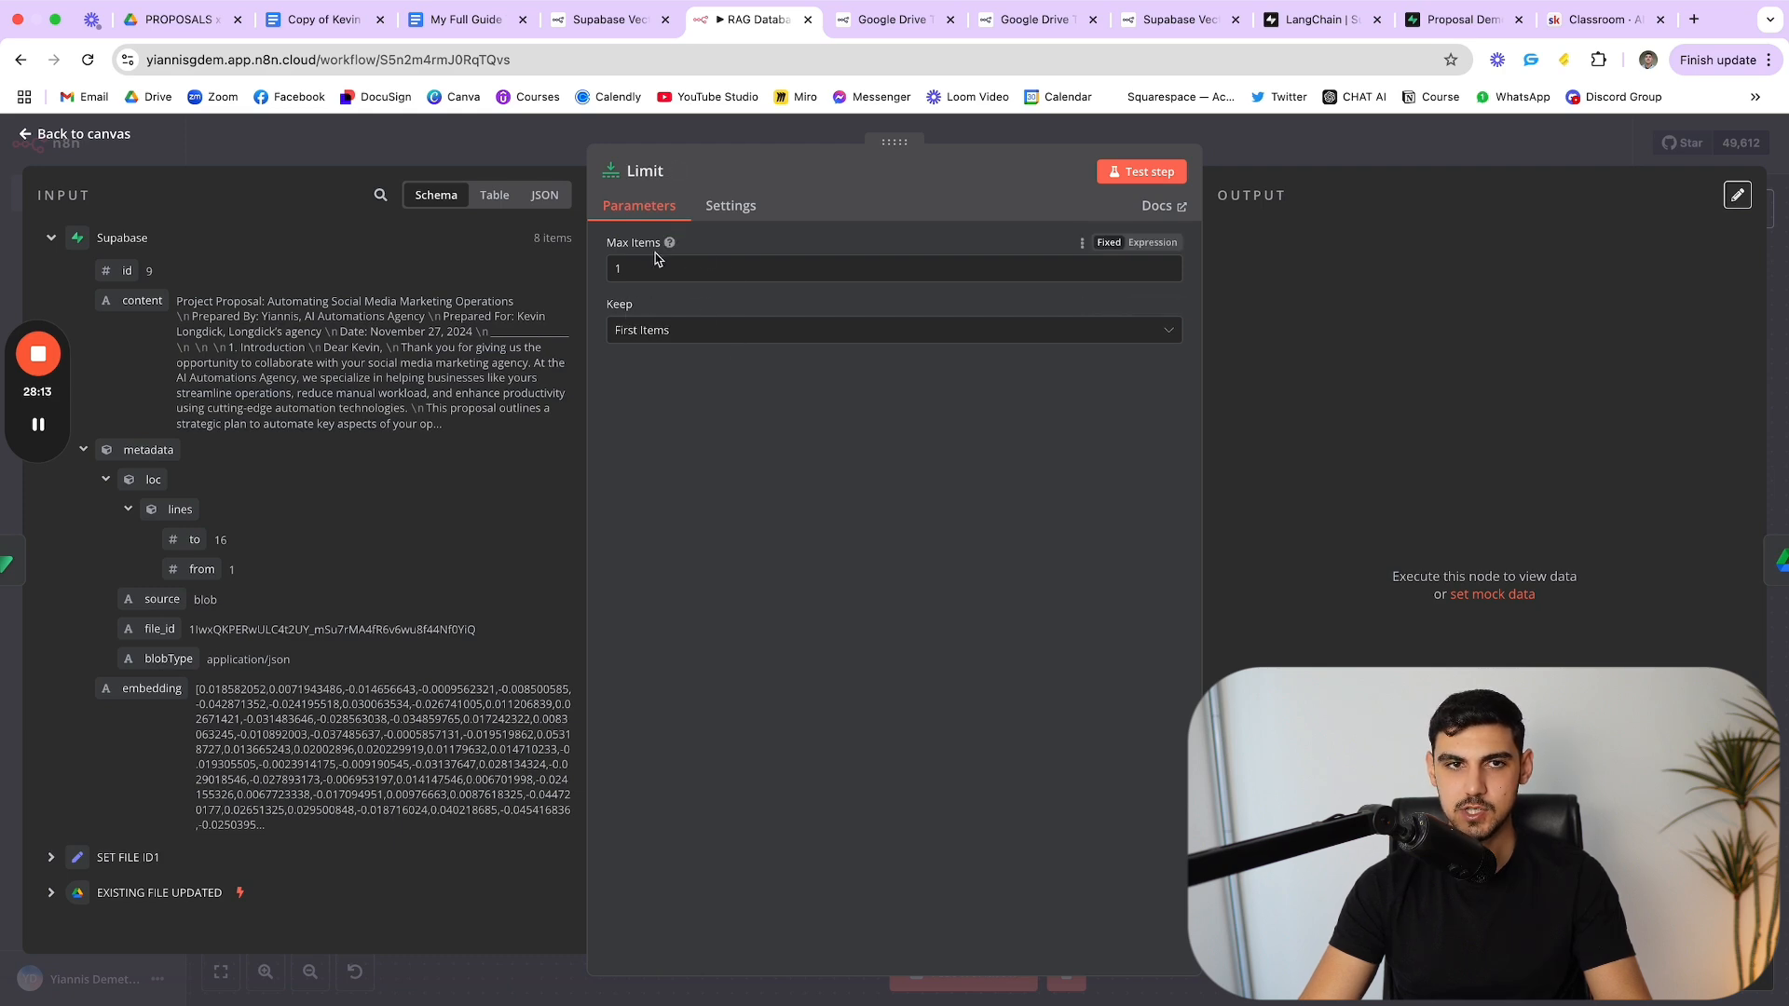
key("Escape")
scroll(1189, 427, "right", 1)
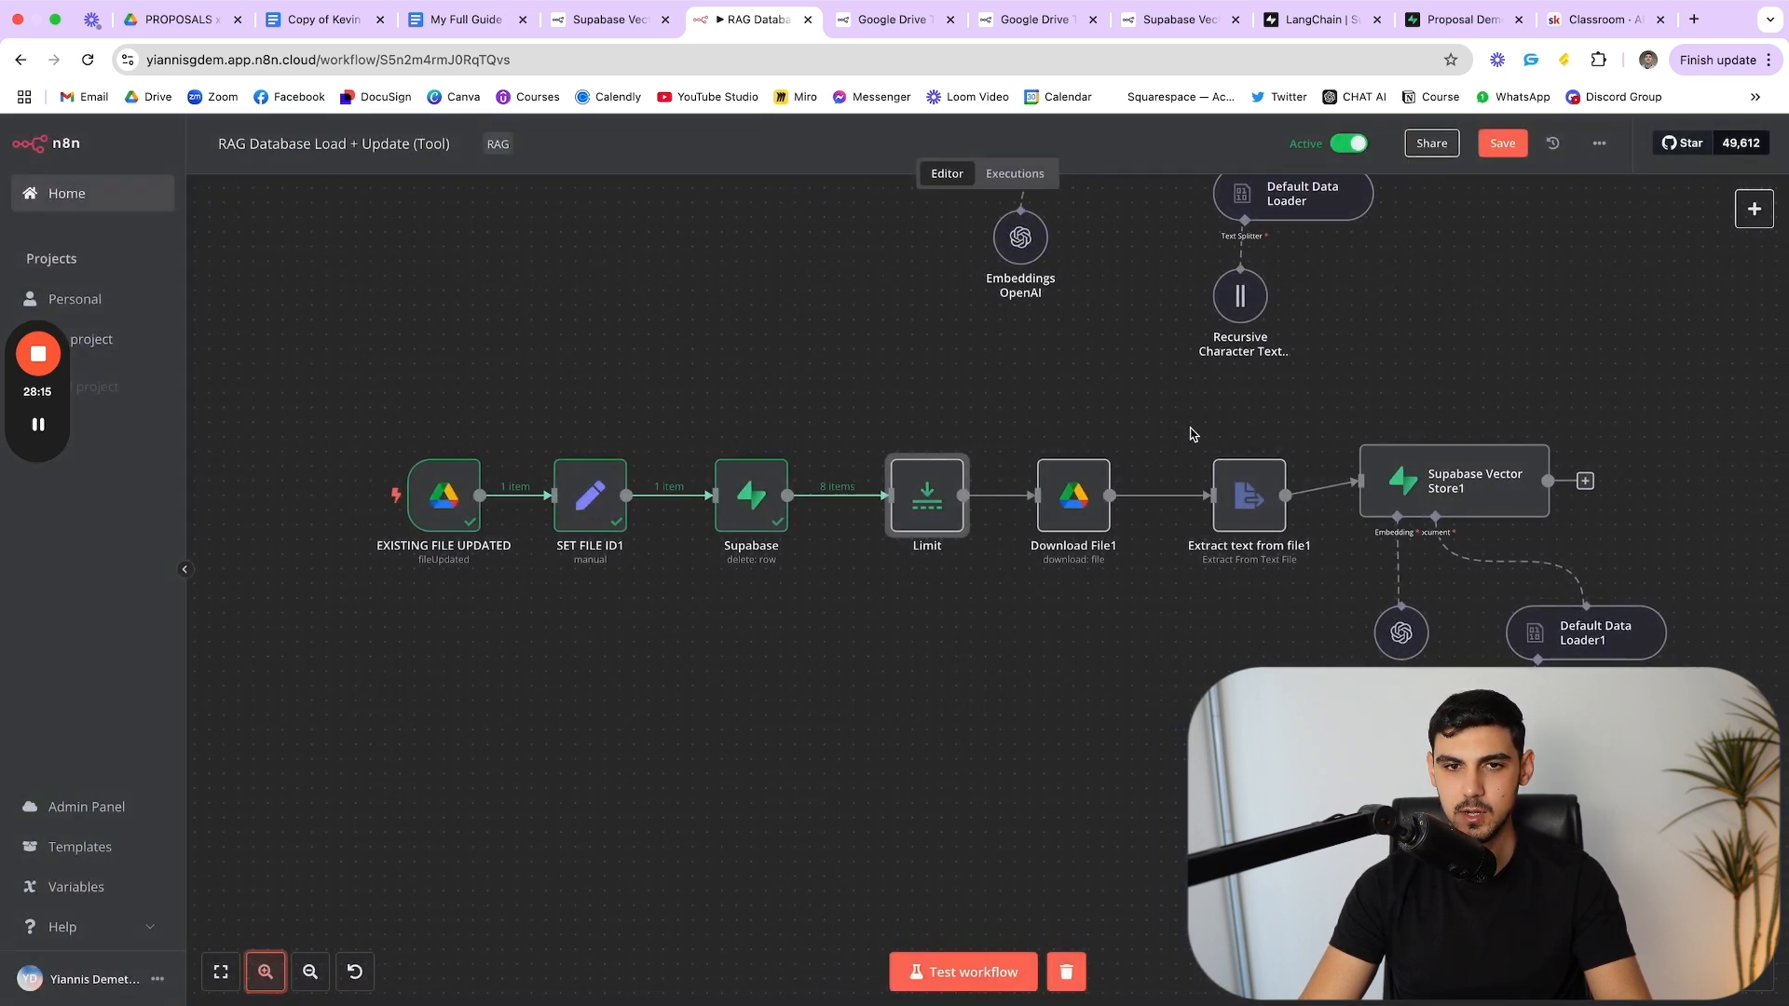
double_click(1076, 497)
key("Escape")
Step: Highlight the update flow's two node groups: EXISTING FILE UPDATED through Limit, and Download File1 through Supabase Vector Store1
left_click_drag(1049, 403, 1703, 778)
scroll(990, 464, "up", 4)
scroll(990, 464, "down", 1)
left_click_drag(1293, 478, 1369, 570)
left_click_drag(396, 617, 950, 841)
scroll(951, 838, "right", 5)
scroll(938, 799, "down", 5)
scroll(938, 799, "left", 2)
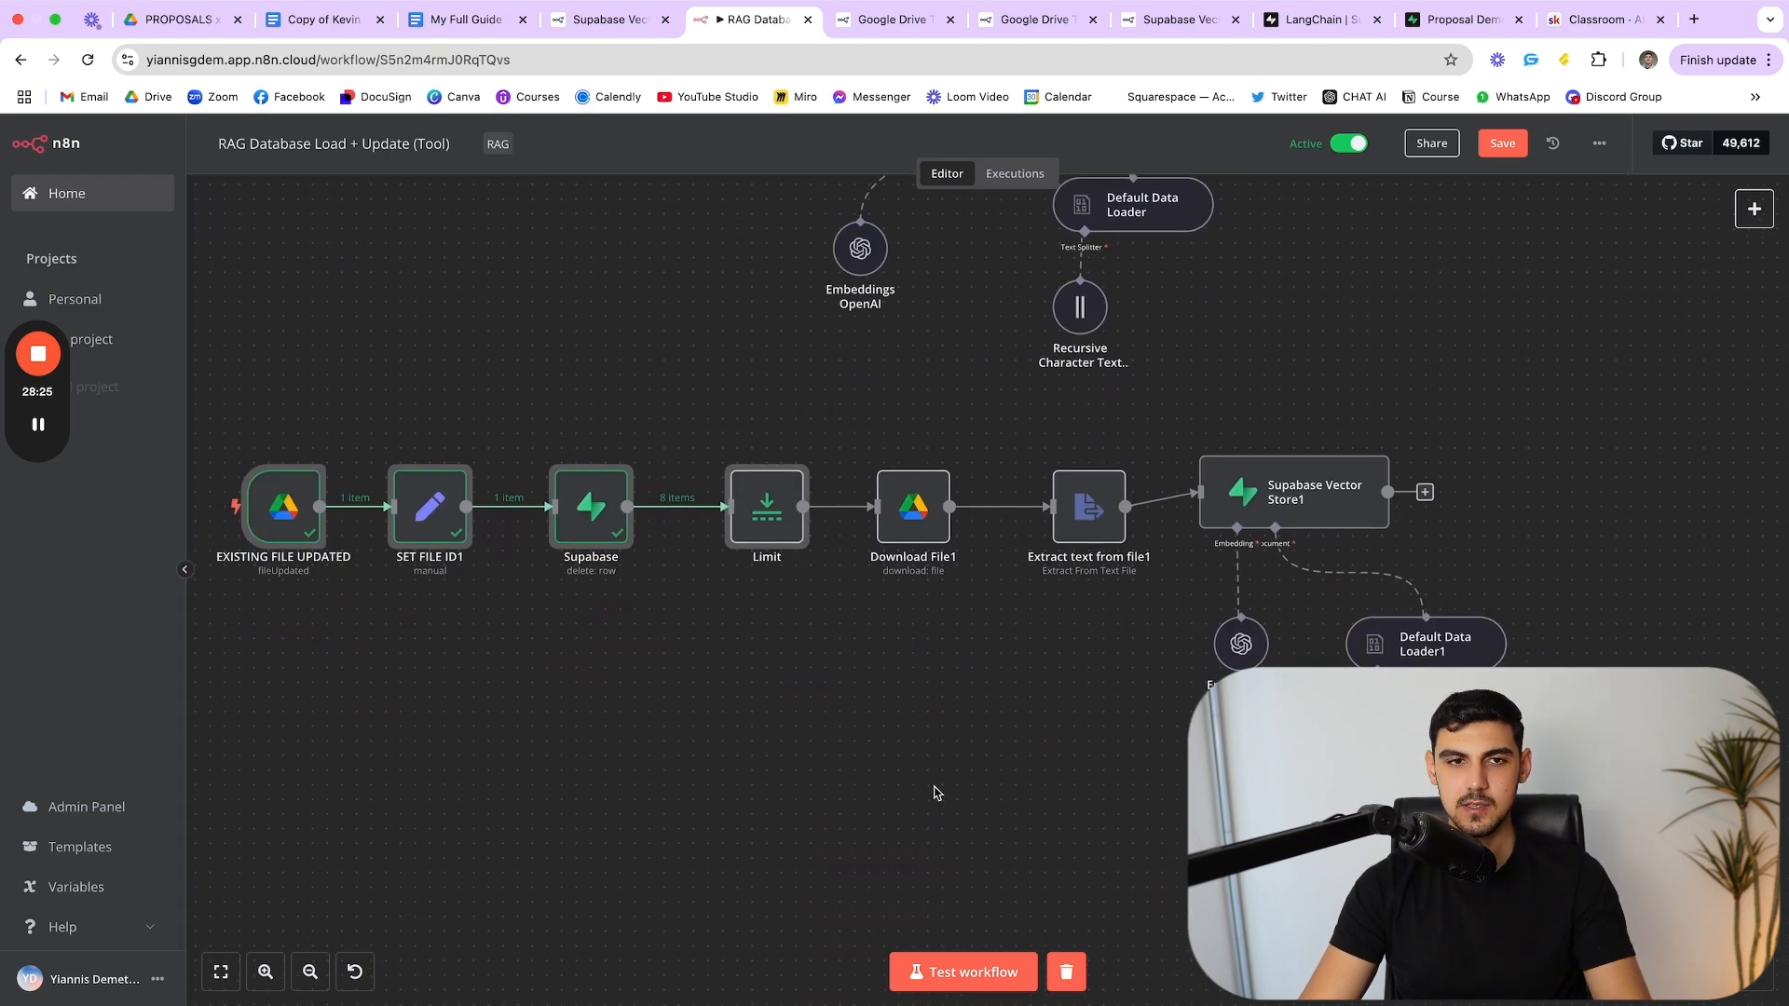
scroll(931, 792, "down", 2)
scroll(929, 781, "up", 2)
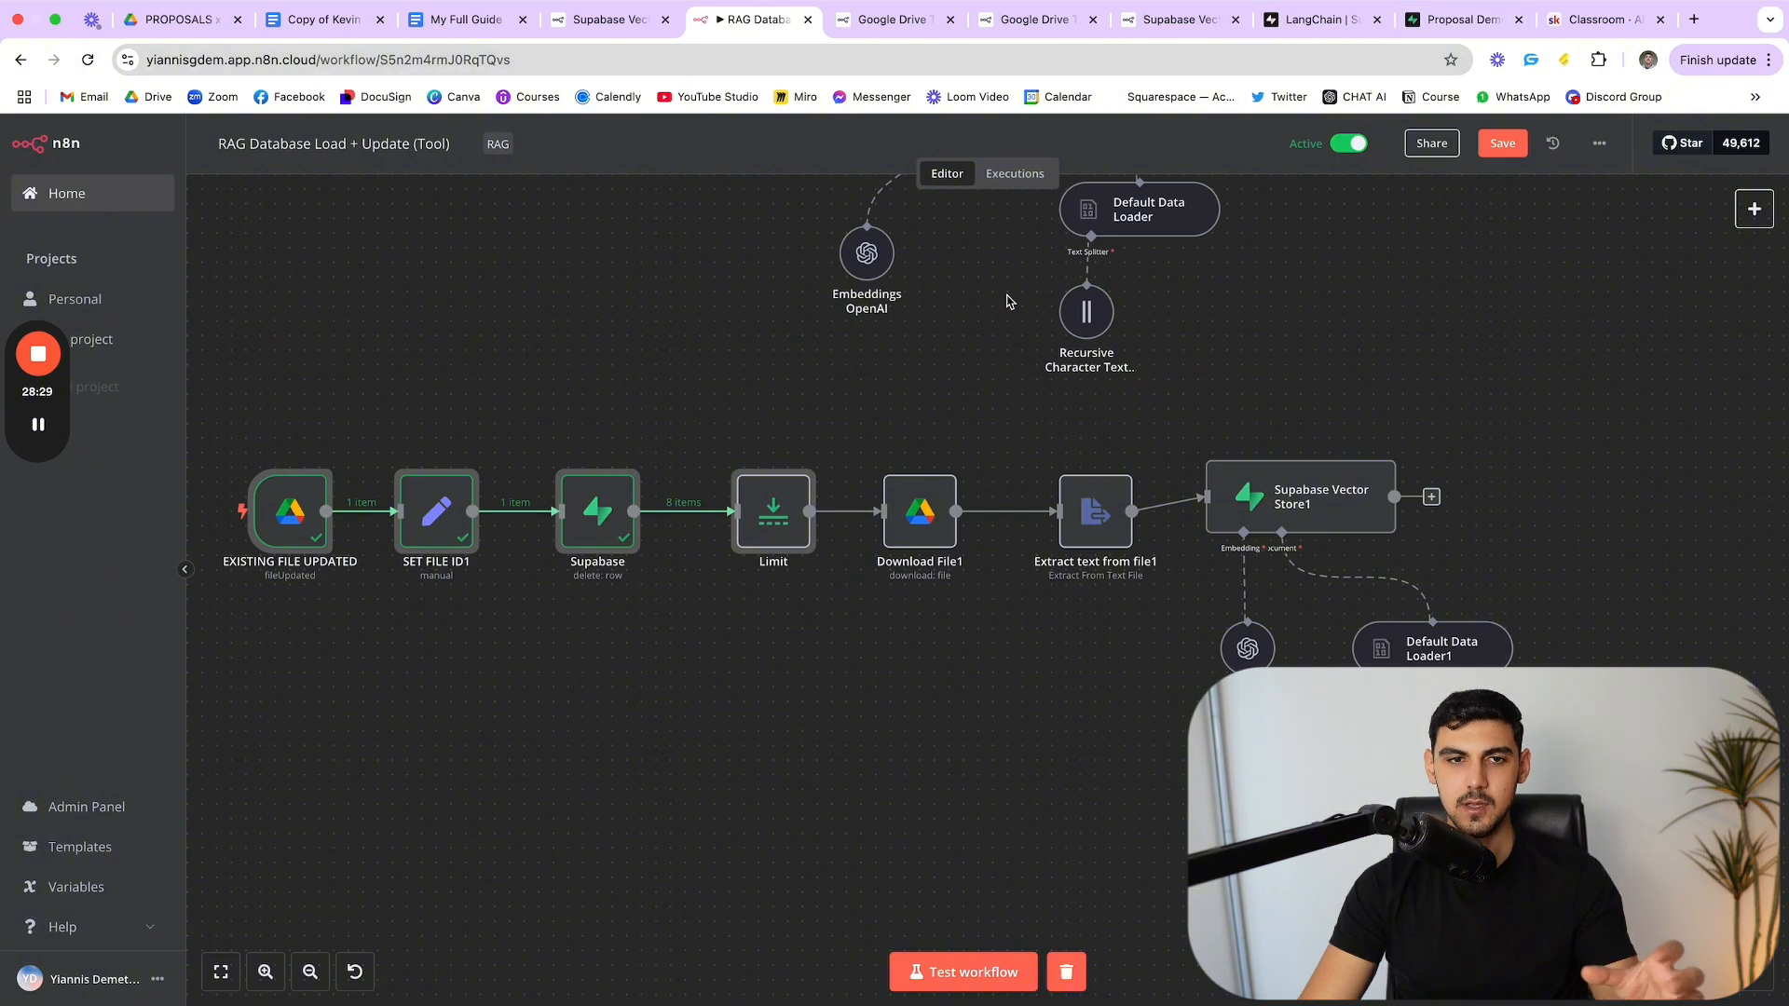
scroll(1025, 472, "up", 1)
scroll(1025, 472, "up", 5)
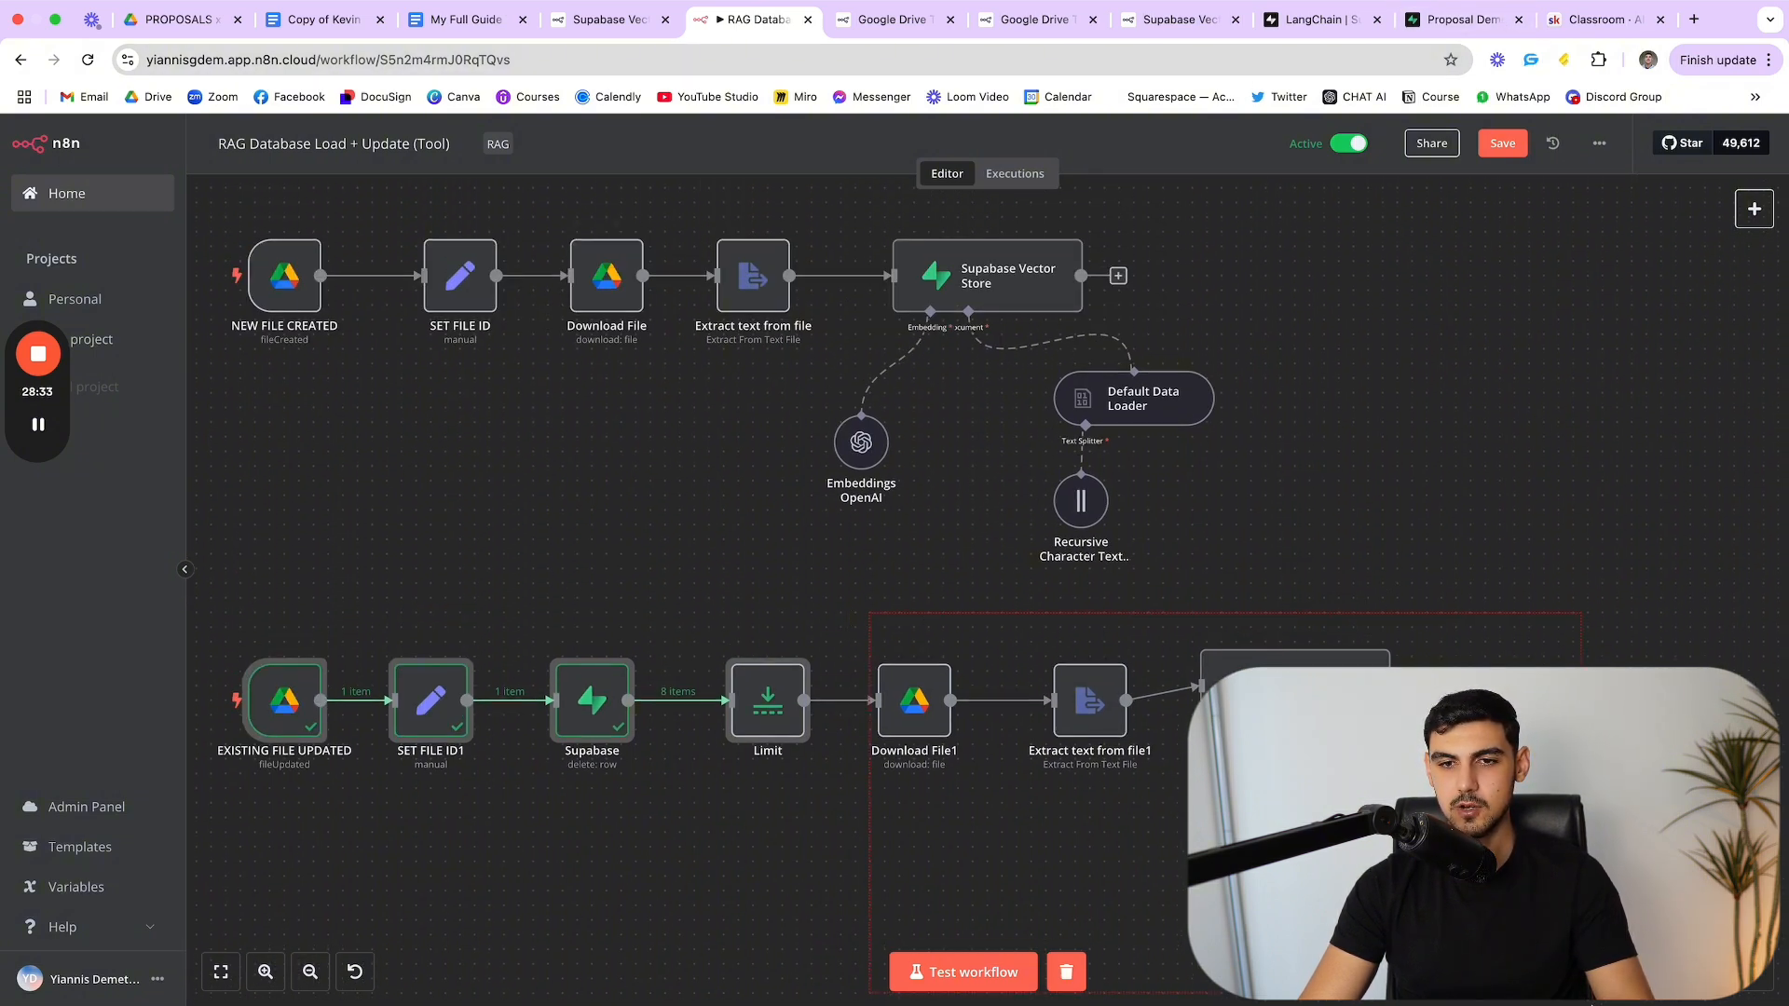
scroll(1072, 671, "down", 2)
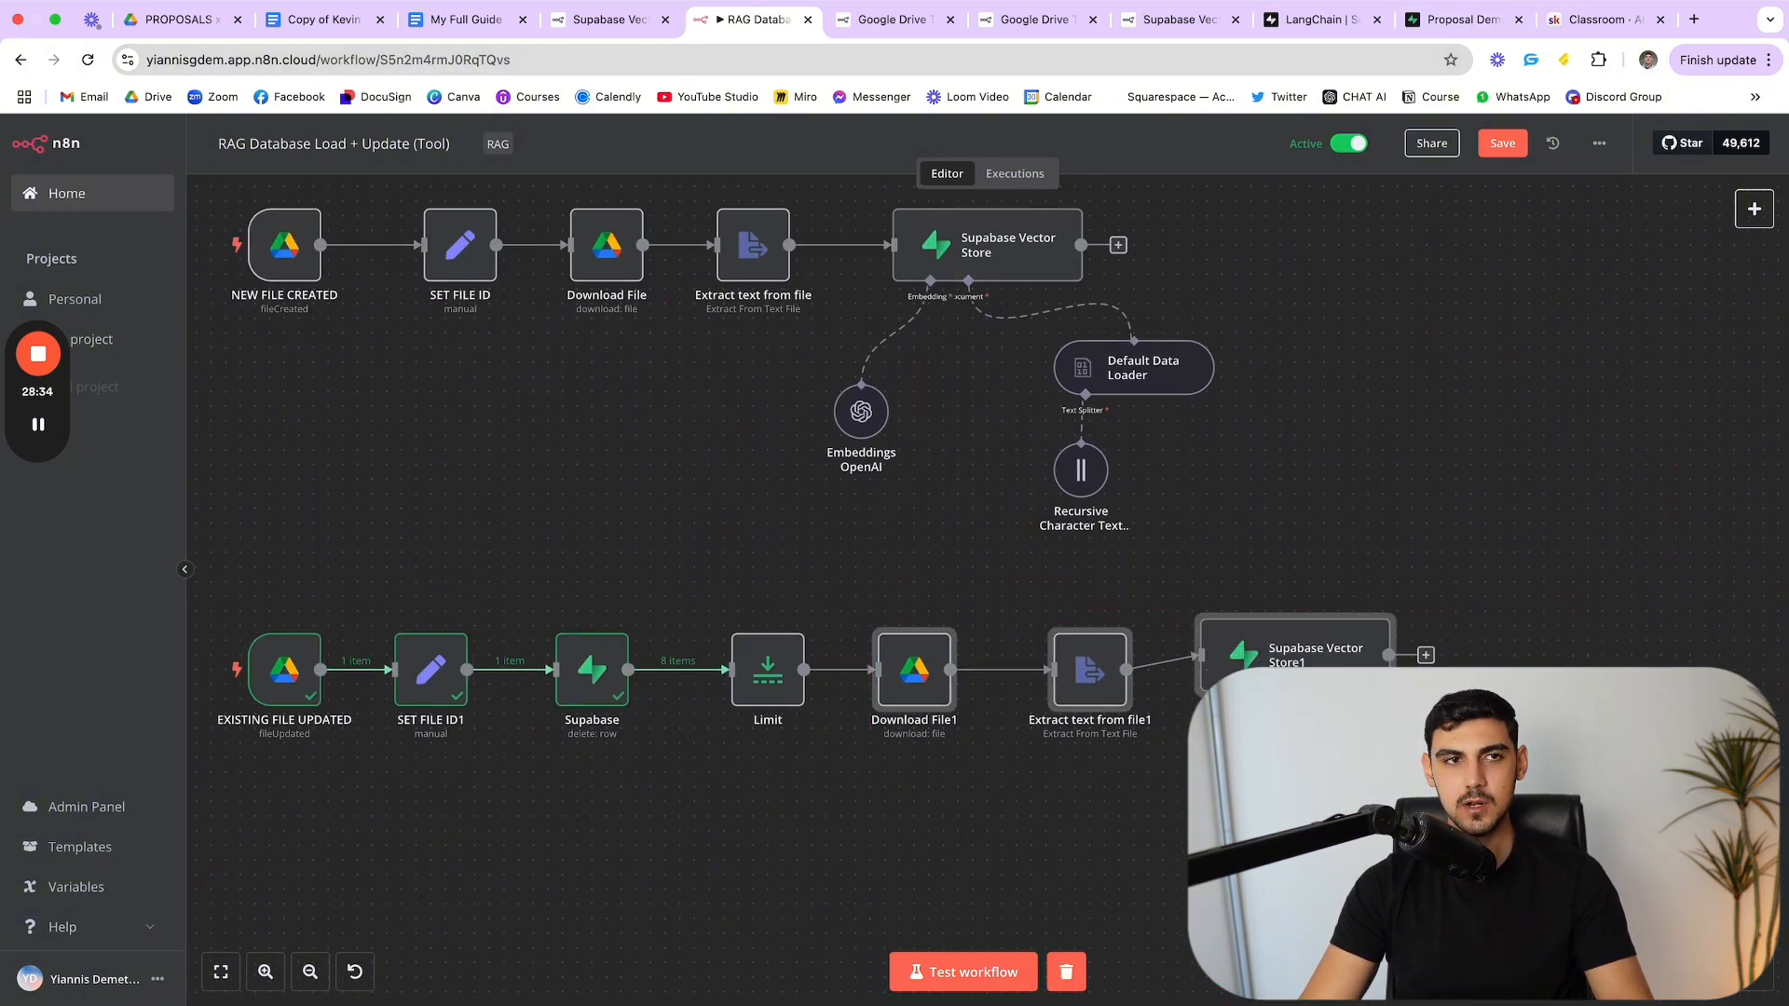
Step: Revisit the proposal document in Google Docs, and return to the n8n workflow for an overview of both flows
left_click(314, 27)
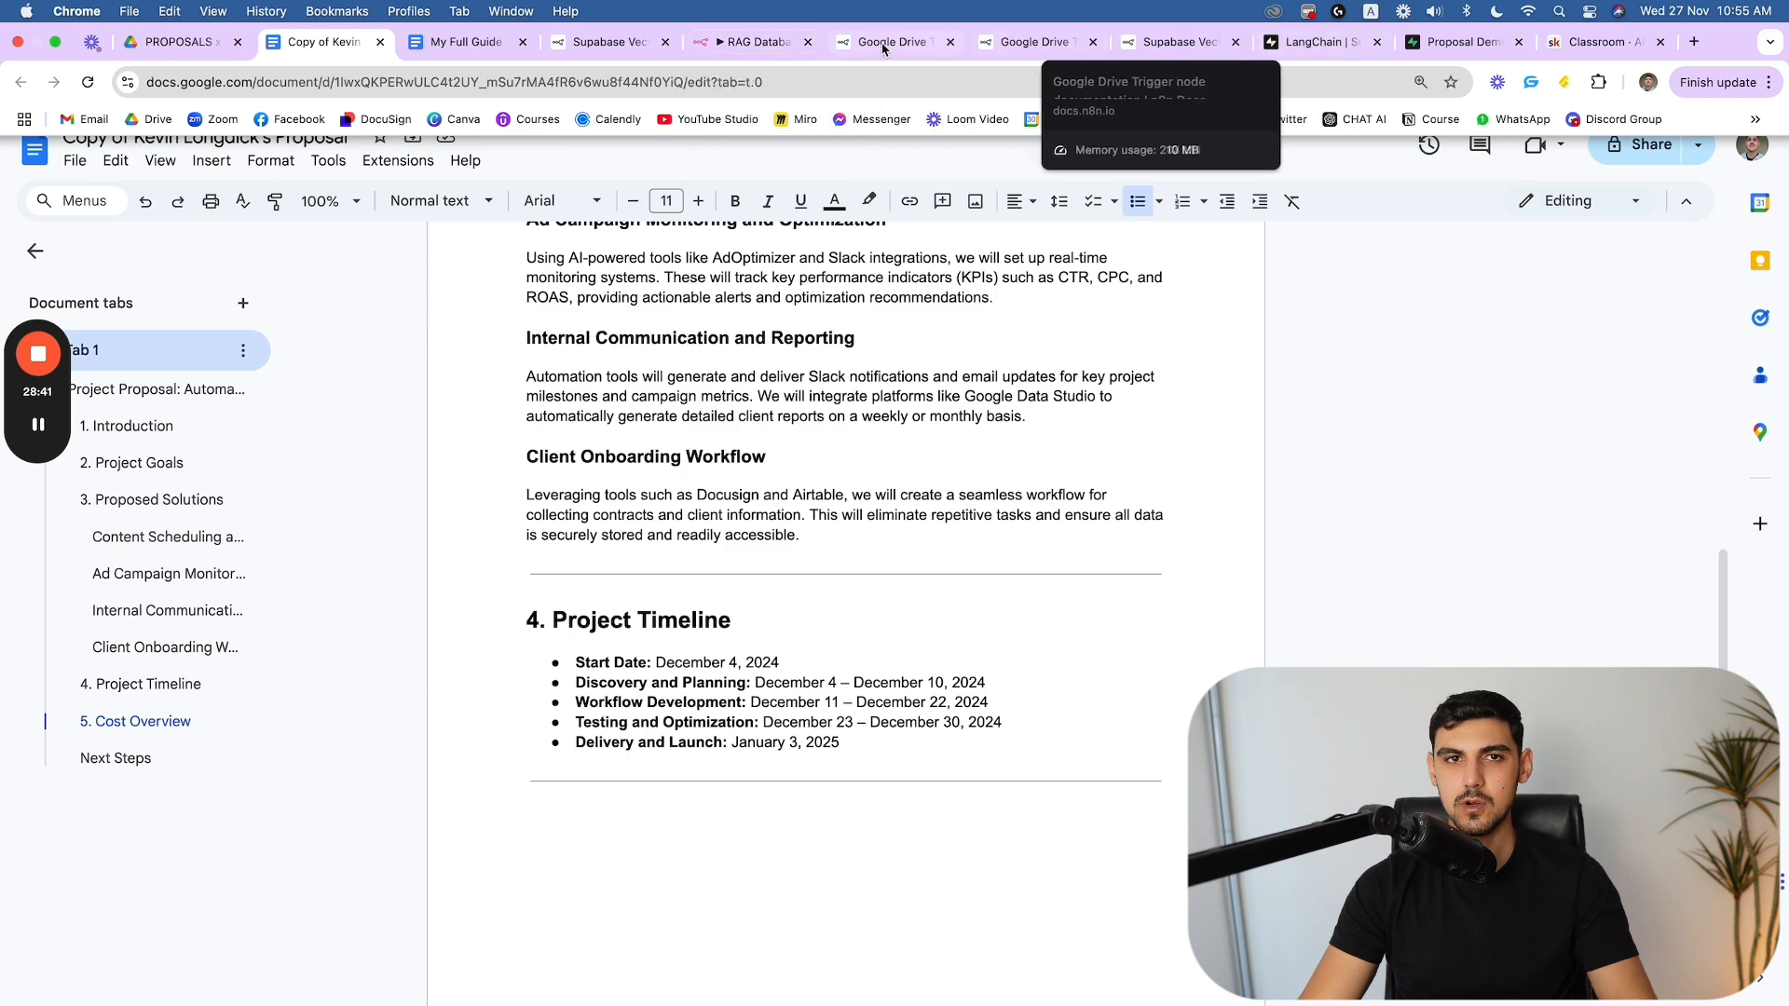
left_click(770, 41)
scroll(1258, 479, "up", 3)
scroll(1254, 475, "left", 3)
double_click(312, 974)
scroll(761, 785, "right", 2)
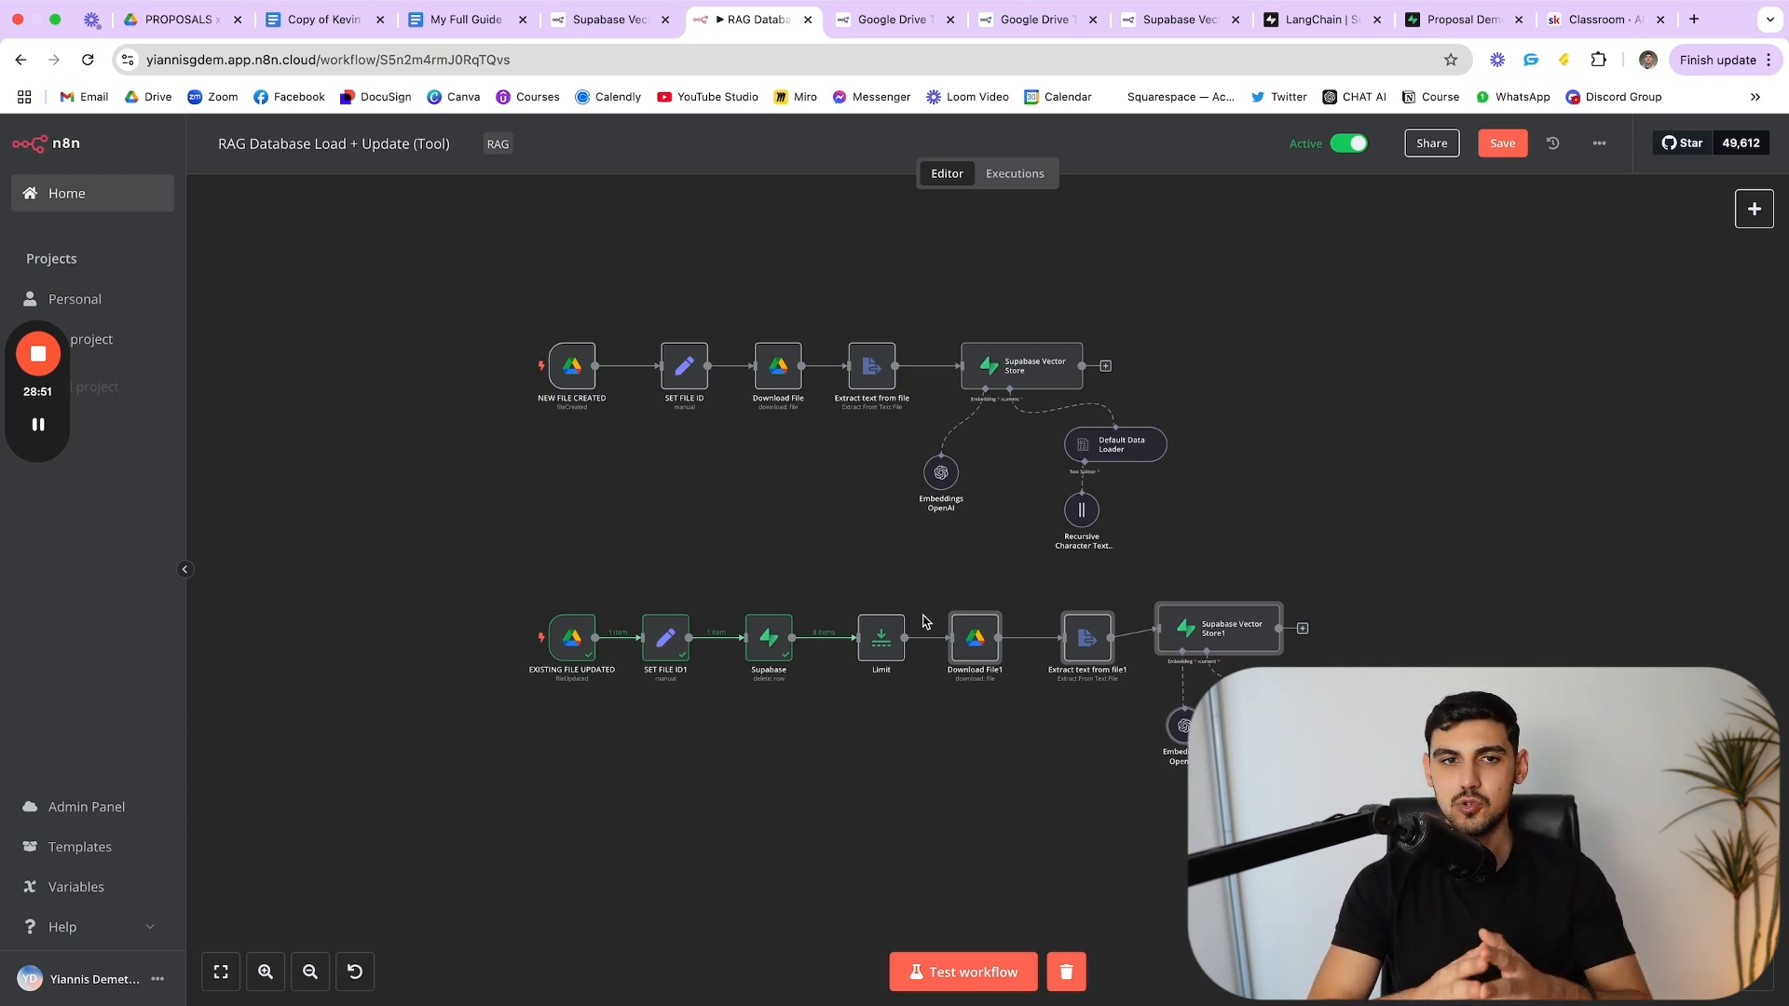
Step: Highlight all nodes of the new-file and updated-file flows together, and clear the selection
left_click_drag(504, 284, 504, 283)
left_click(503, 284)
left_click_drag(867, 321, 456, 245)
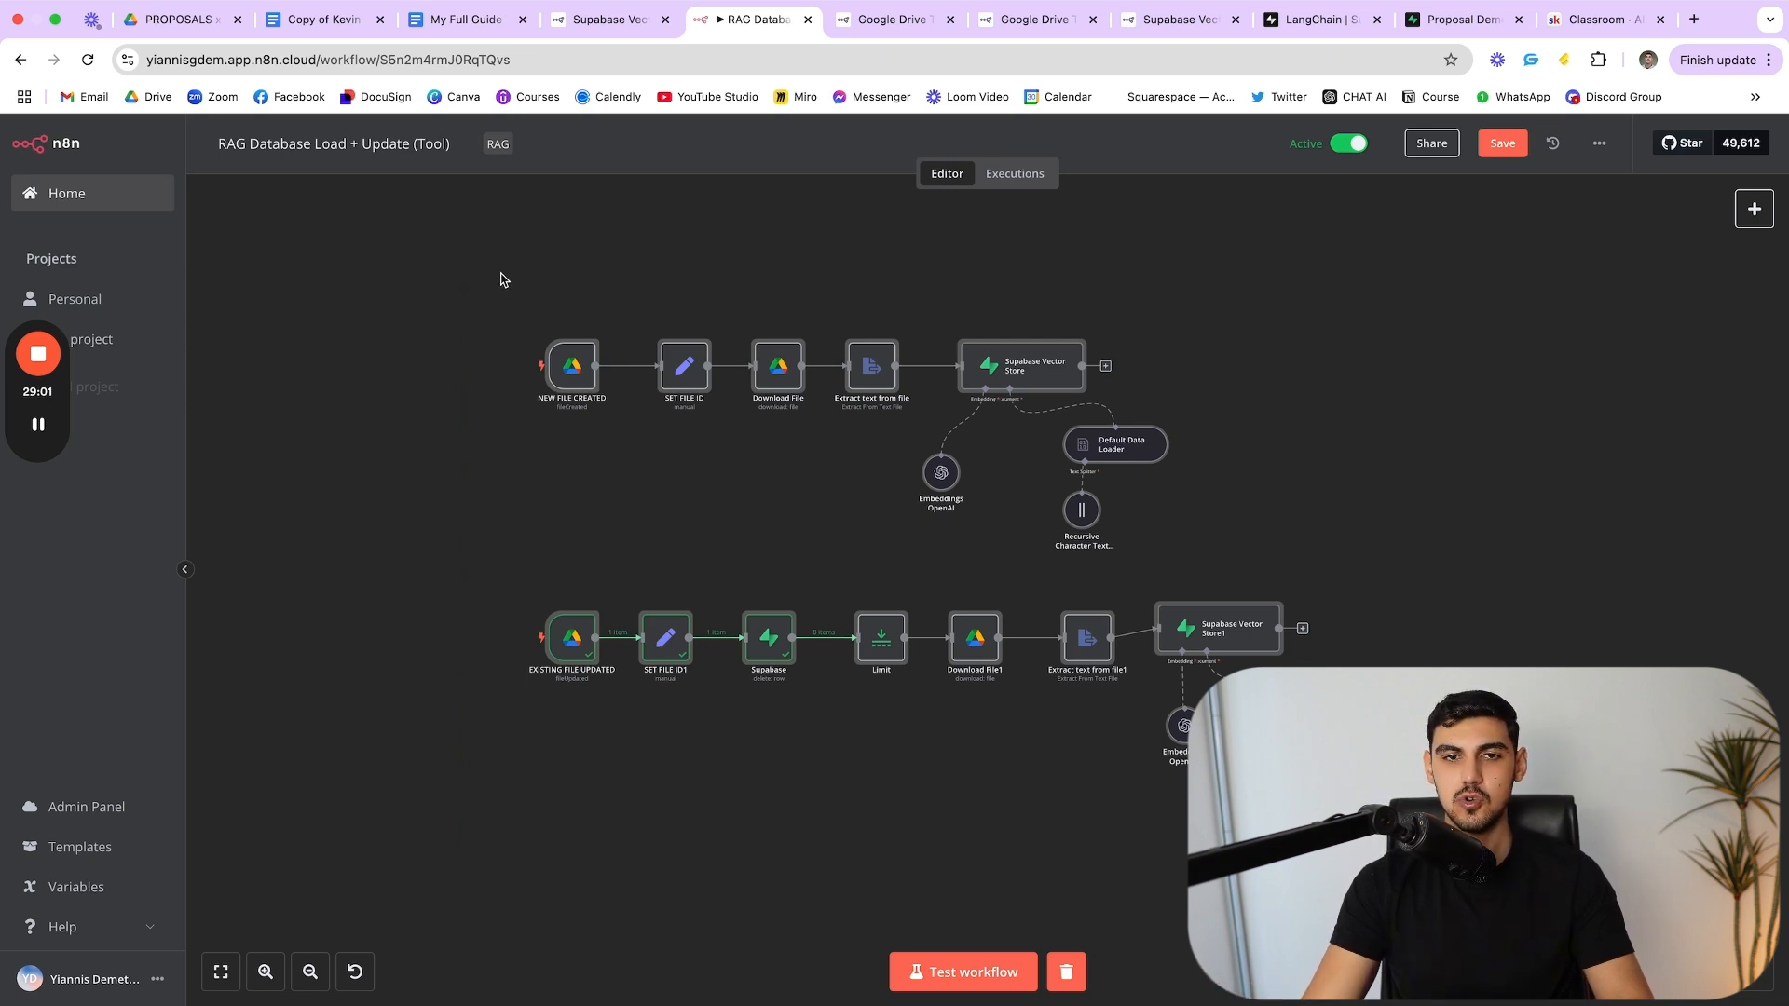
left_click_drag(521, 285, 671, 393)
left_click(1351, 811)
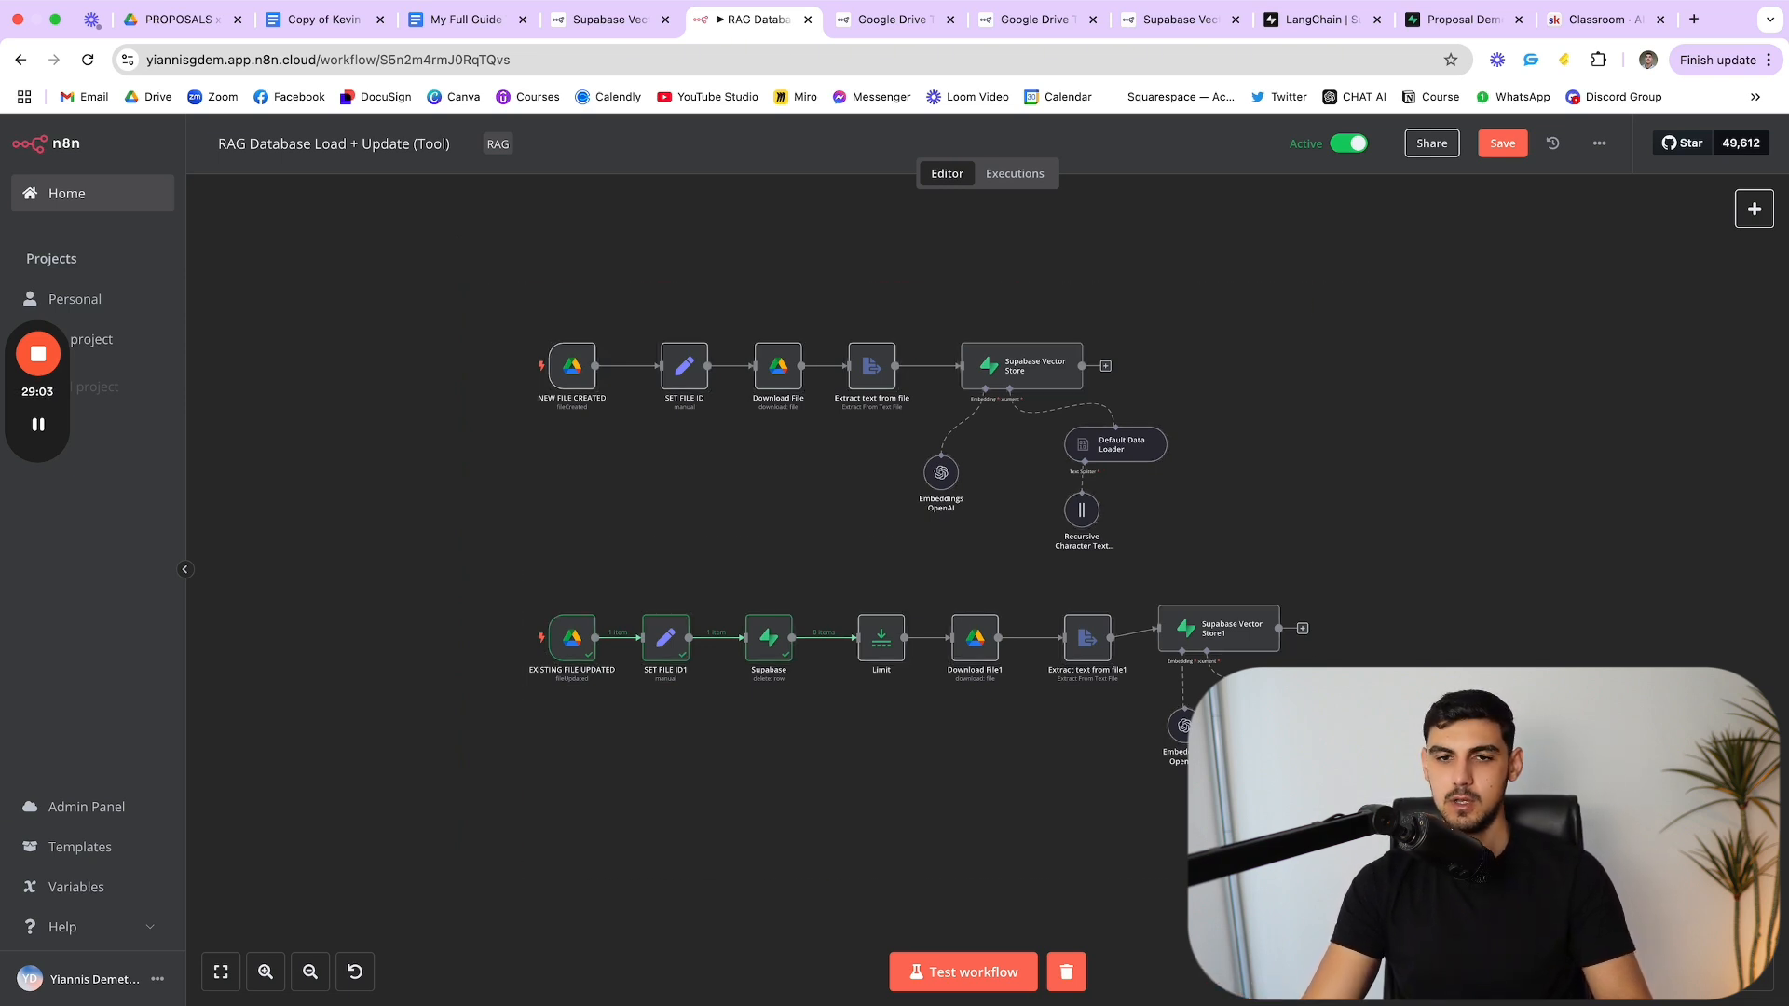